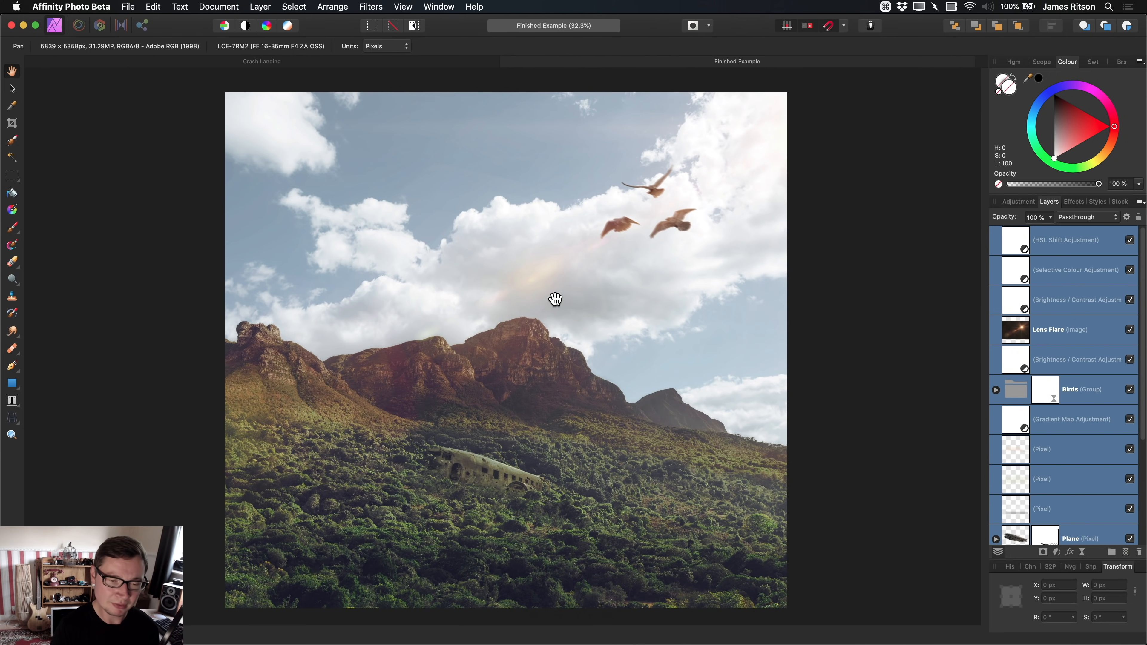
- Hide and show all the selected layers of the finished example to compare it with the original photo
scroll(1144, 259, down, 5)
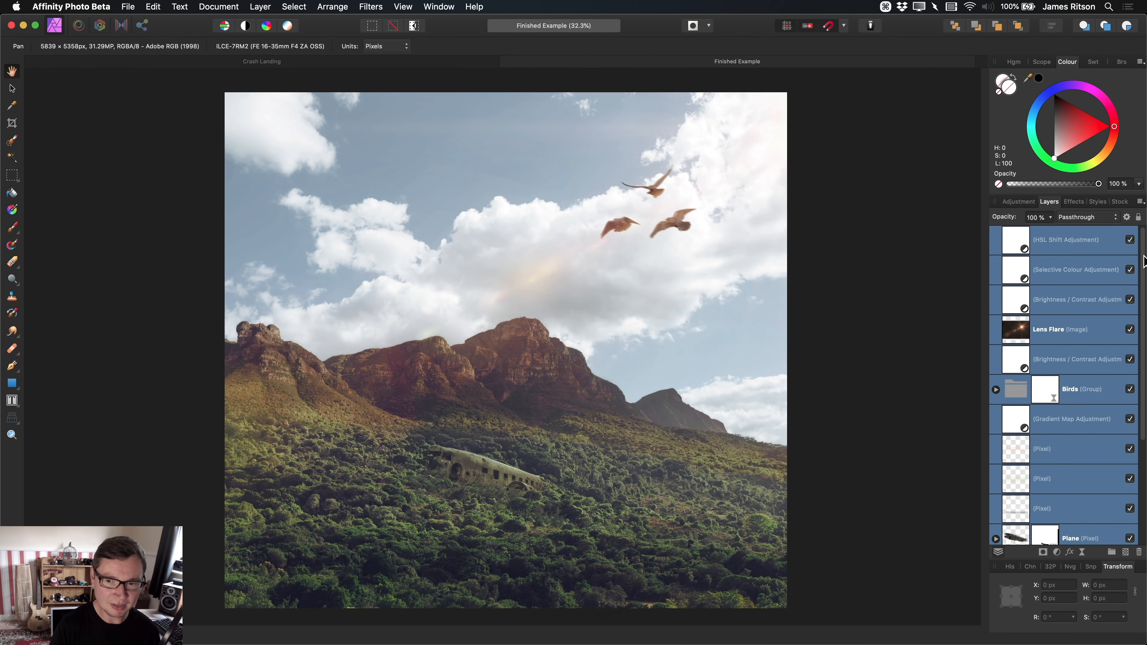
scroll(1144, 242, up, 5)
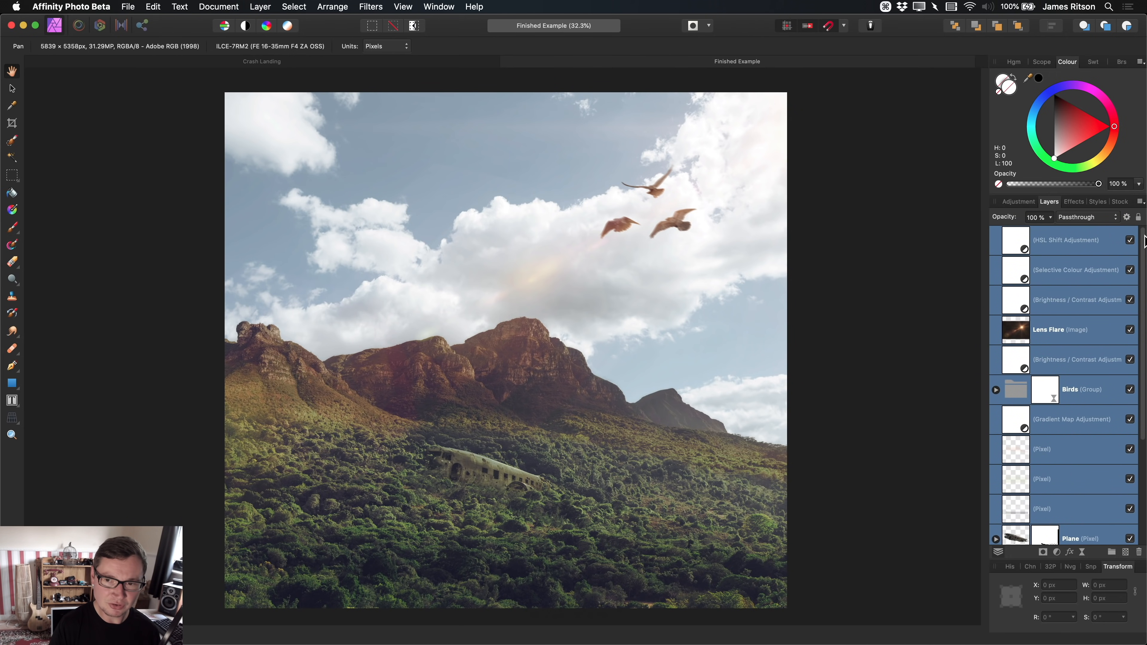
click(1130, 239)
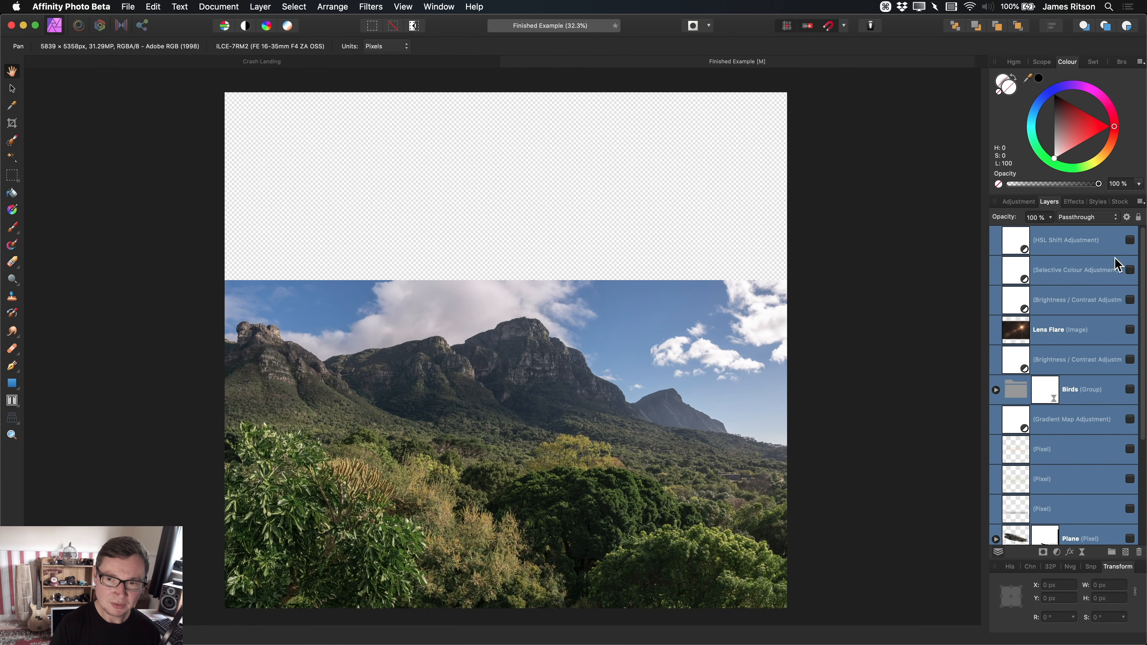
click(1130, 240)
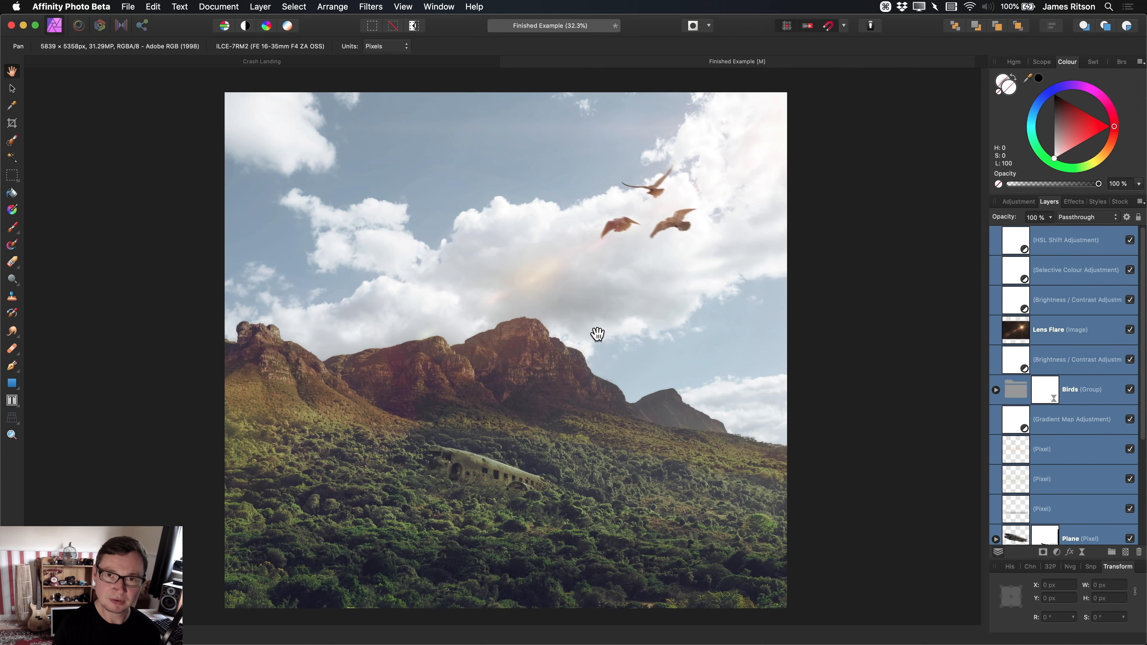
- Close the Finished Example document without saving its changes
key(super+w)
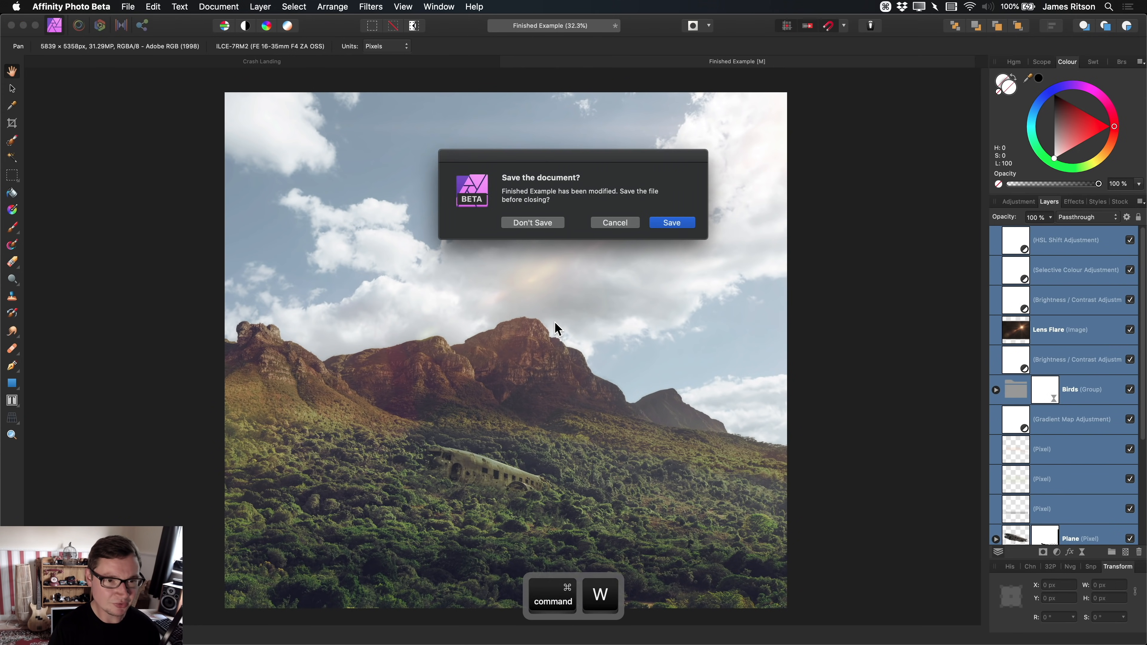
click(543, 223)
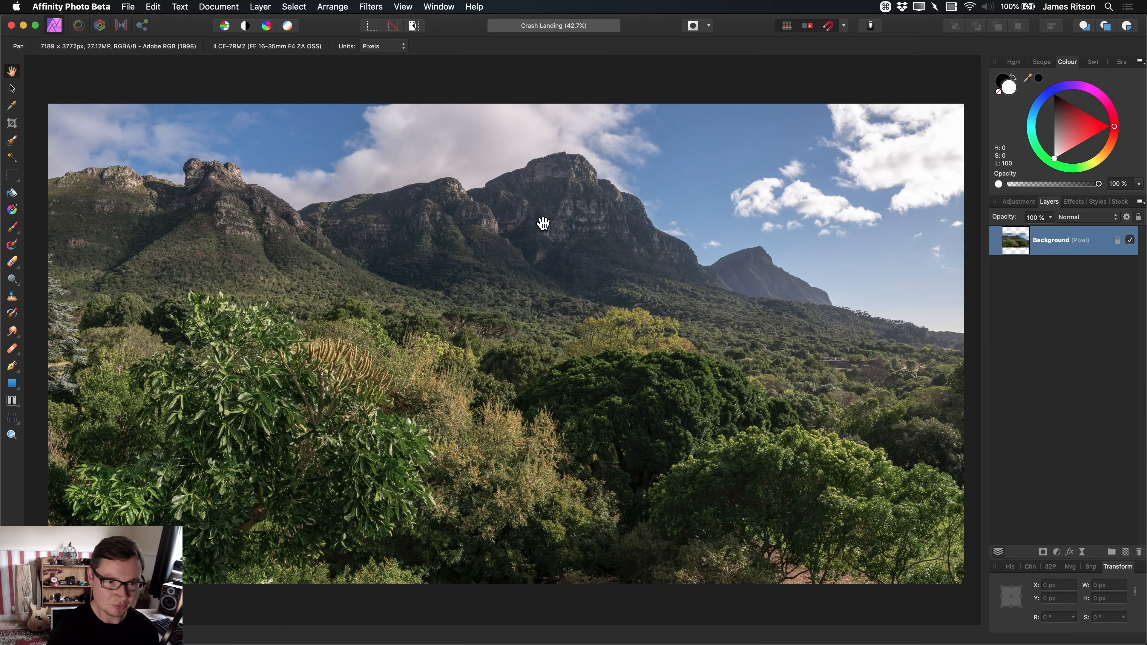
- Select the mountains and all the vegetation below the sky with the Selection Brush, starting at a width of about 749 px
scroll(509, 313, down, 2)
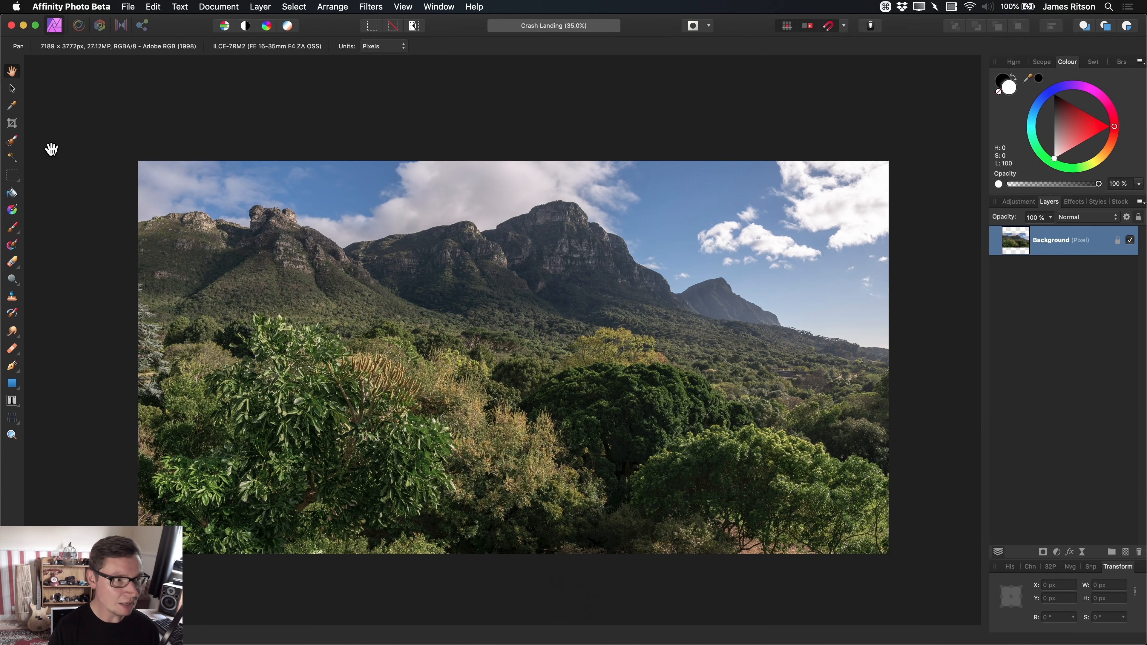
click(13, 140)
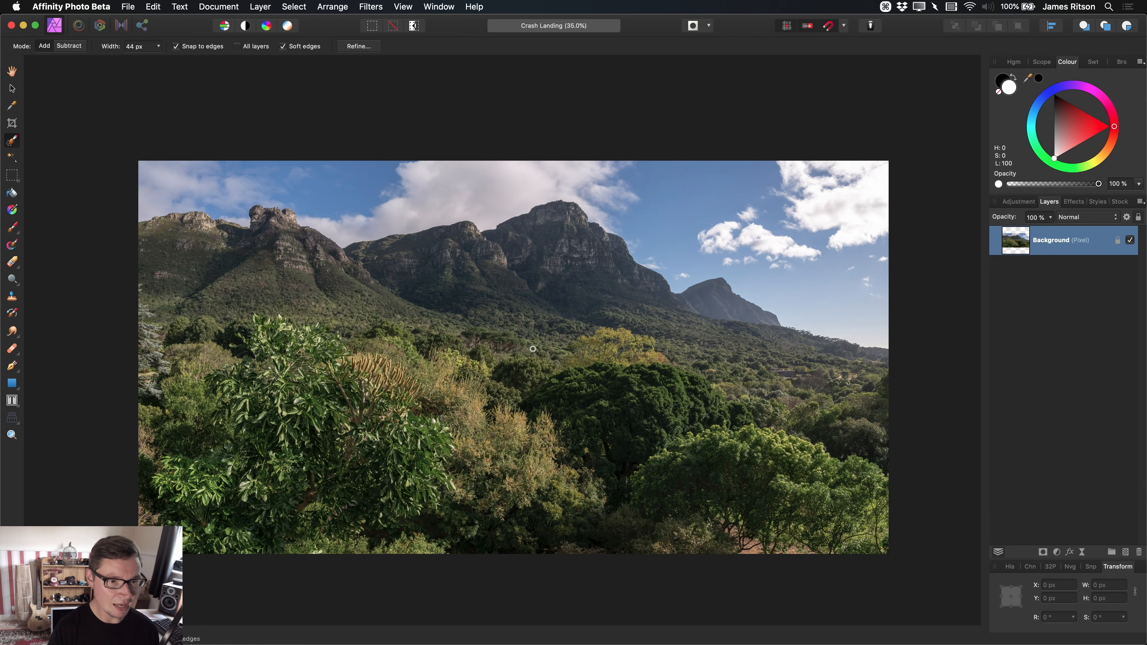
key(ctrl+alt)
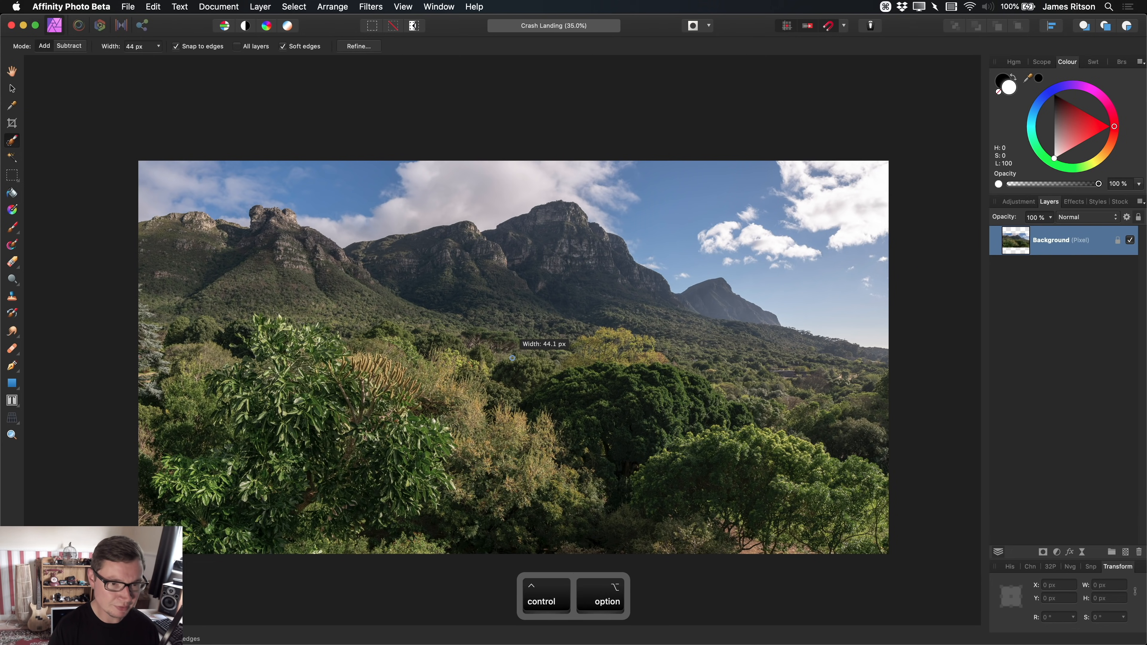
drag(511, 358, 555, 358)
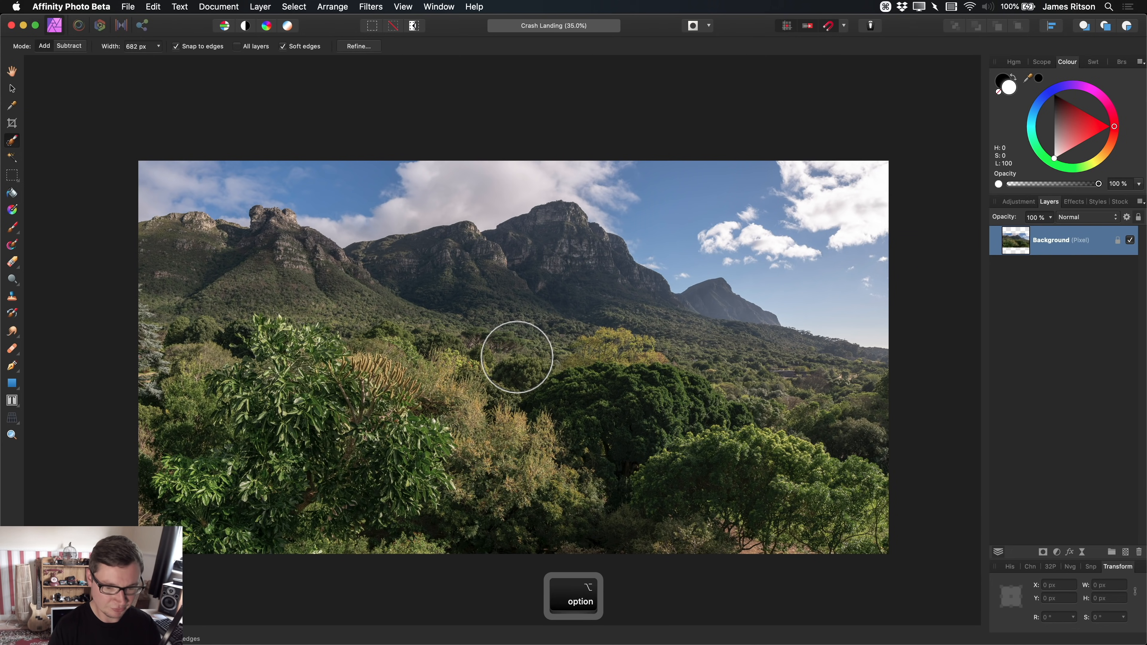
key(bracketleft)
key(bracketleft)
key(bracketleft)
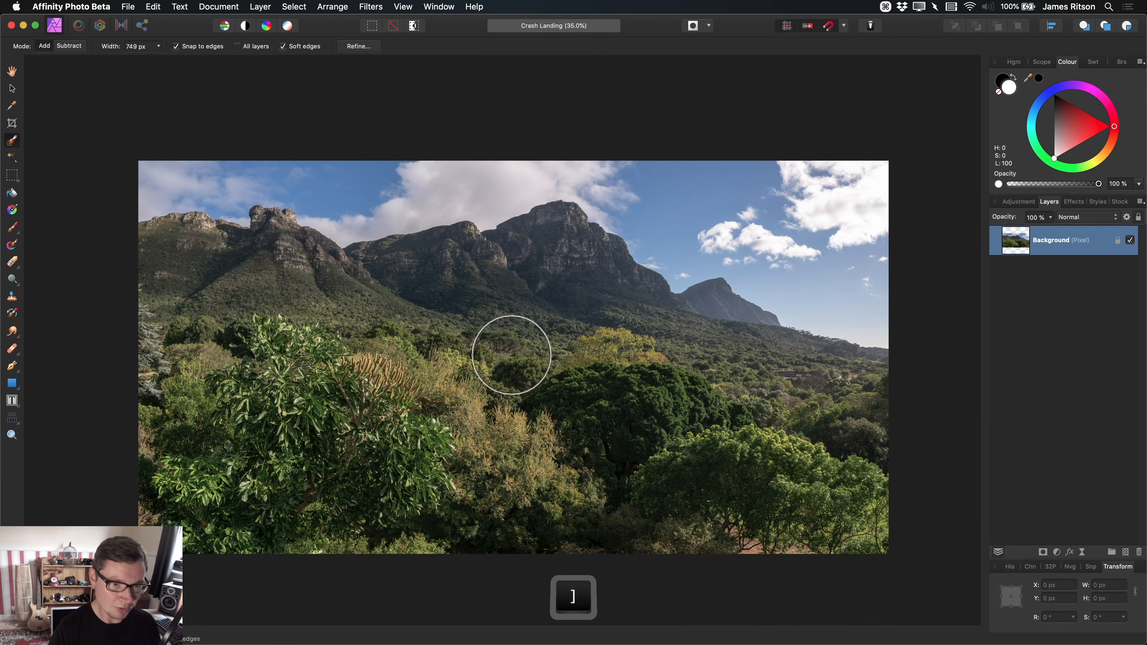
mouse_move(463, 315)
mouse_down()
mouse_move(515, 272)
mouse_move(560, 299)
mouse_move(584, 276)
mouse_move(722, 355)
mouse_move(722, 338)
mouse_move(867, 387)
mouse_move(624, 384)
mouse_up()
key(bracketleft)
key(bracketleft)
key(bracketleft)
mouse_move(325, 339)
mouse_down()
mouse_move(257, 257)
mouse_move(274, 281)
mouse_move(203, 391)
mouse_move(231, 443)
mouse_move(166, 408)
mouse_move(665, 449)
mouse_move(905, 501)
mouse_move(642, 543)
mouse_move(309, 524)
mouse_move(215, 487)
mouse_up()
- Reduce the selection brush width to 178 px and display the selection as a quick mask overlay
key(bracketleft)
key(bracketright)
key(bracketleft)
key(bracketleft)
key(bracketleft)
key(bracketleft)
key(bracketleft)
key(bracketleft)
key(bracketleft)
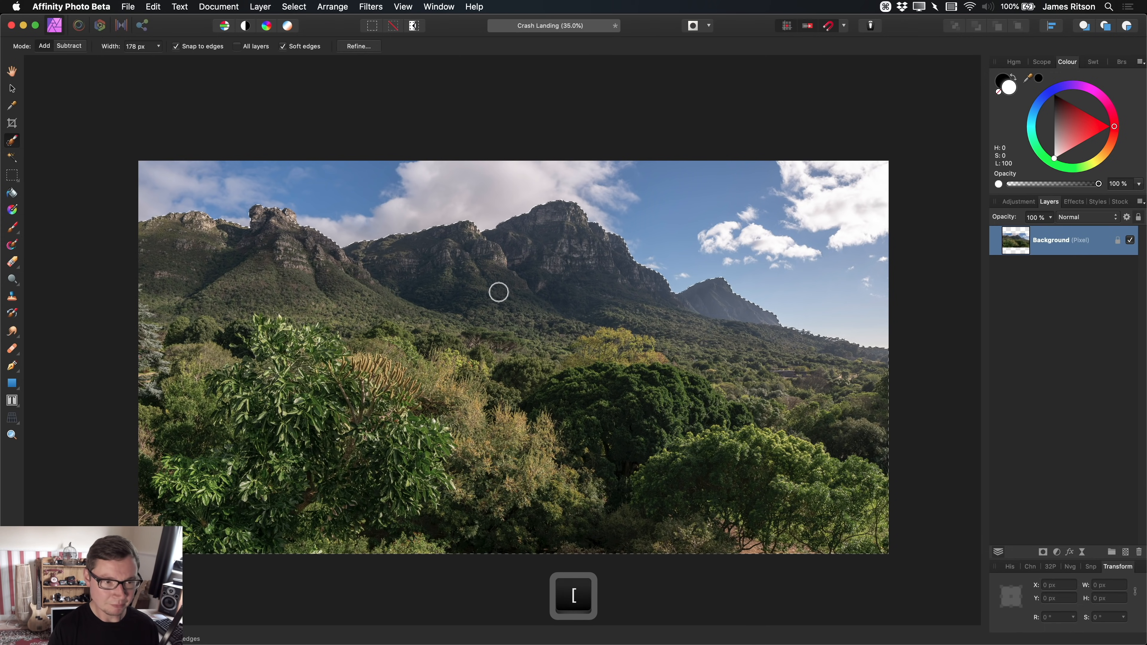
scroll(300, 233, up, 3)
mouse_move(359, 265)
mouse_down()
mouse_move(522, 364)
mouse_move(501, 345)
mouse_up()
scroll(523, 364, up, 1)
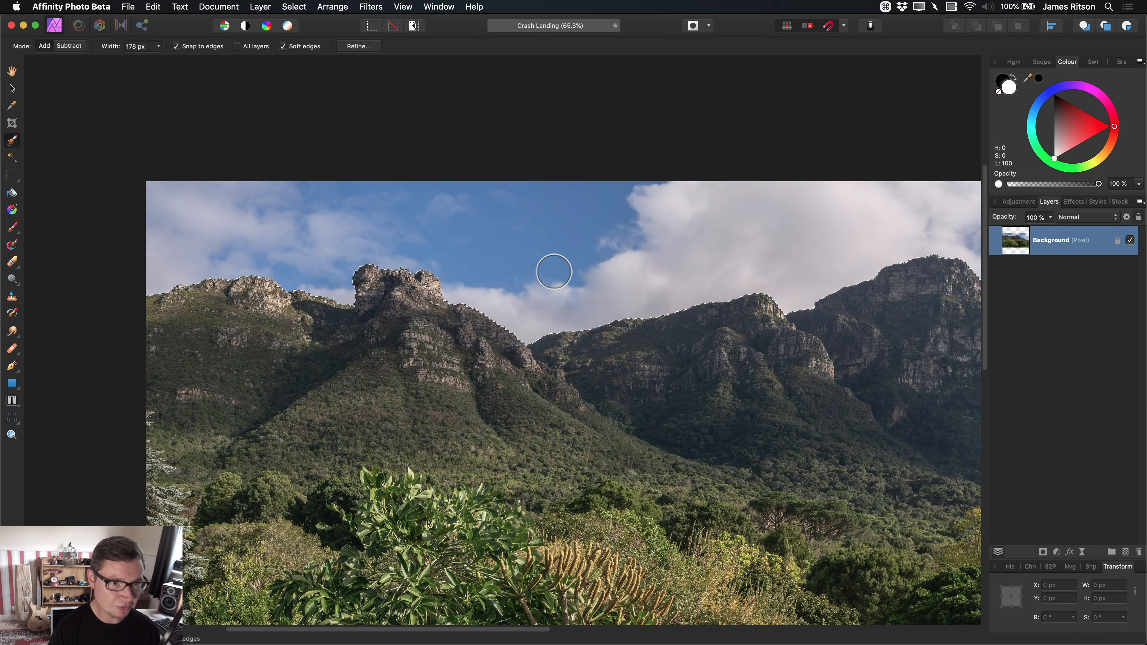
key(q)
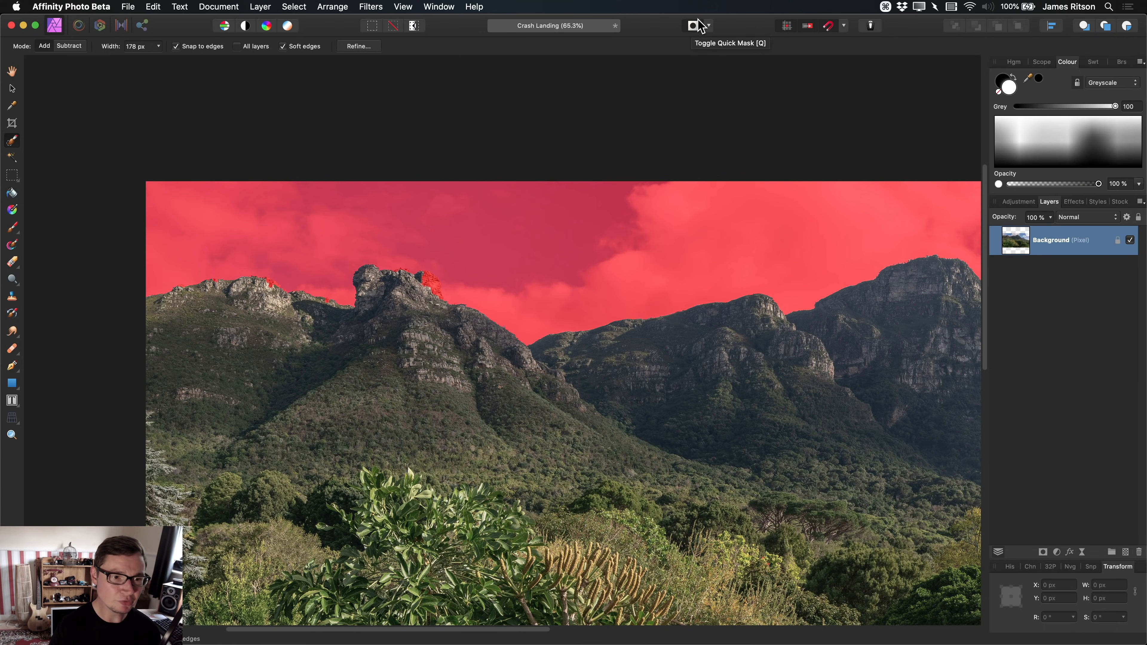
- Add the missed parts of the rocky outcrop to the selection, reducing the brush width to 41 px and 35 px
key(alt)
scroll(432, 274, up, 3)
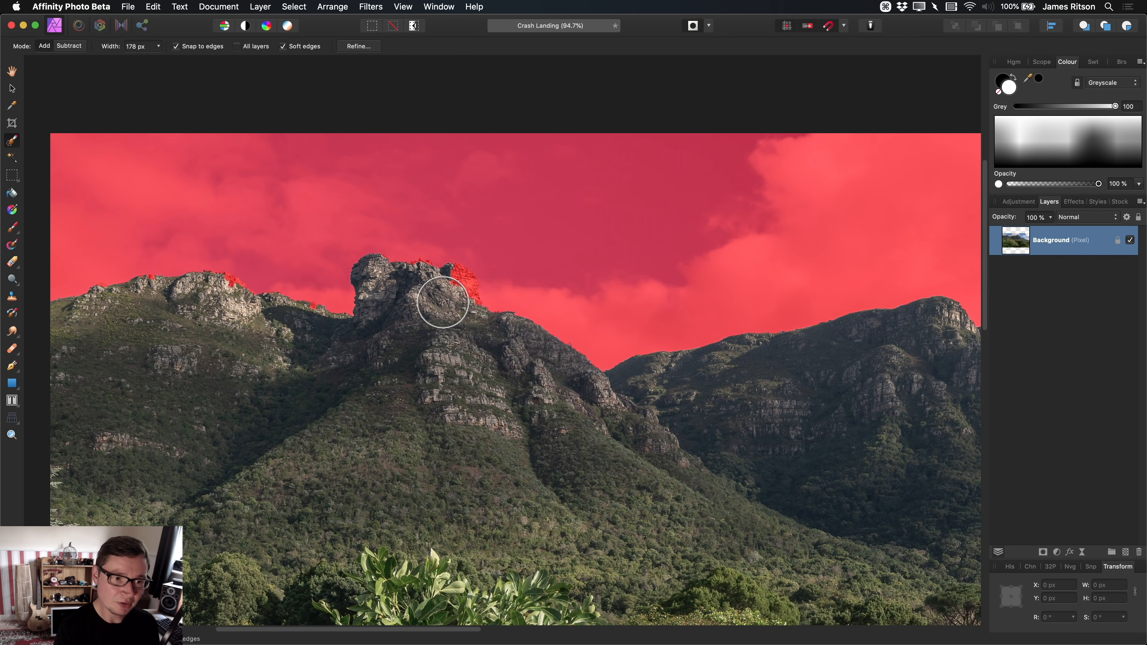
key(bracketleft)
key(bracketleft)
key(bracketleft)
key(bracketleft)
key(bracketleft)
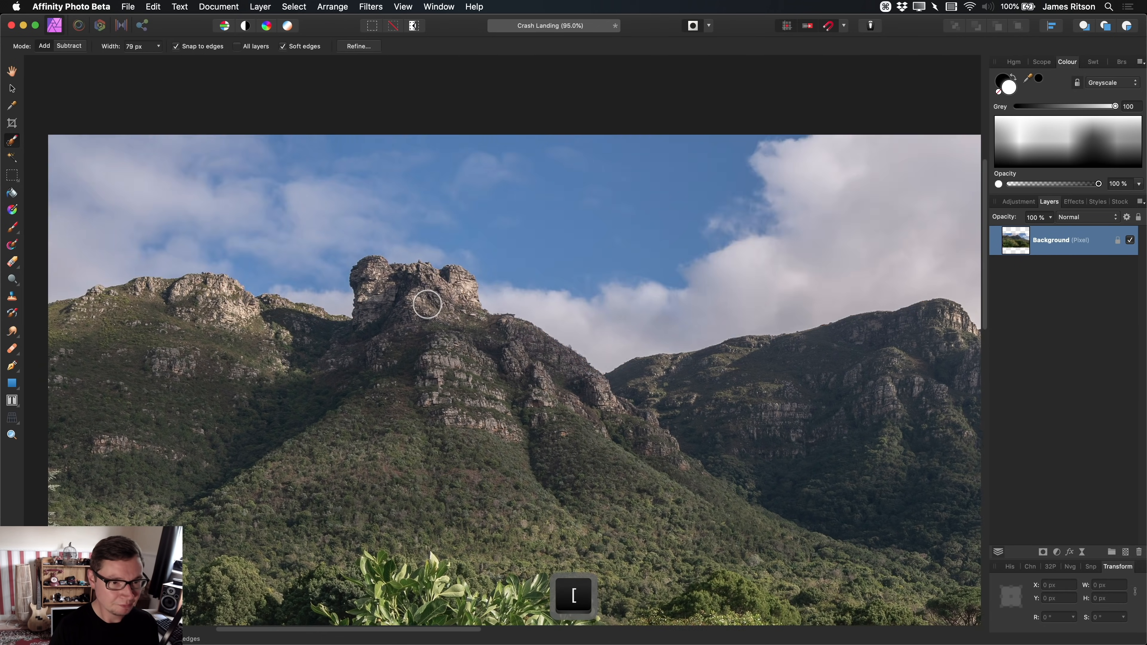
scroll(450, 287, up, 6)
key(bracketleft)
key(bracketleft)
key(bracketleft)
key(bracketleft)
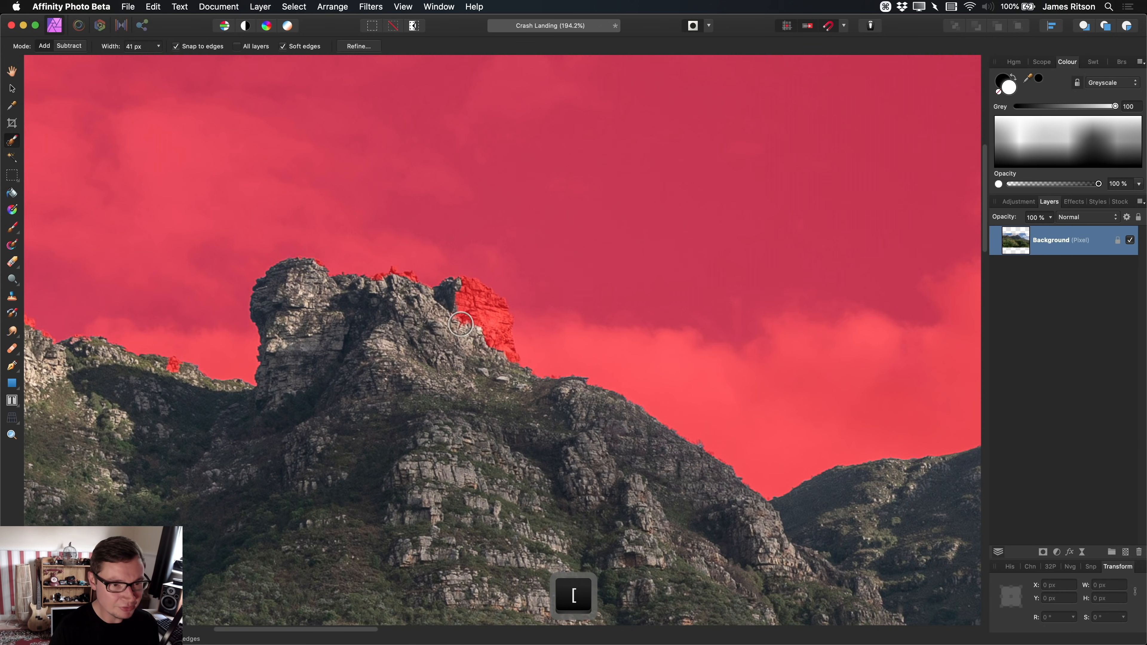
drag(460, 324, 492, 334)
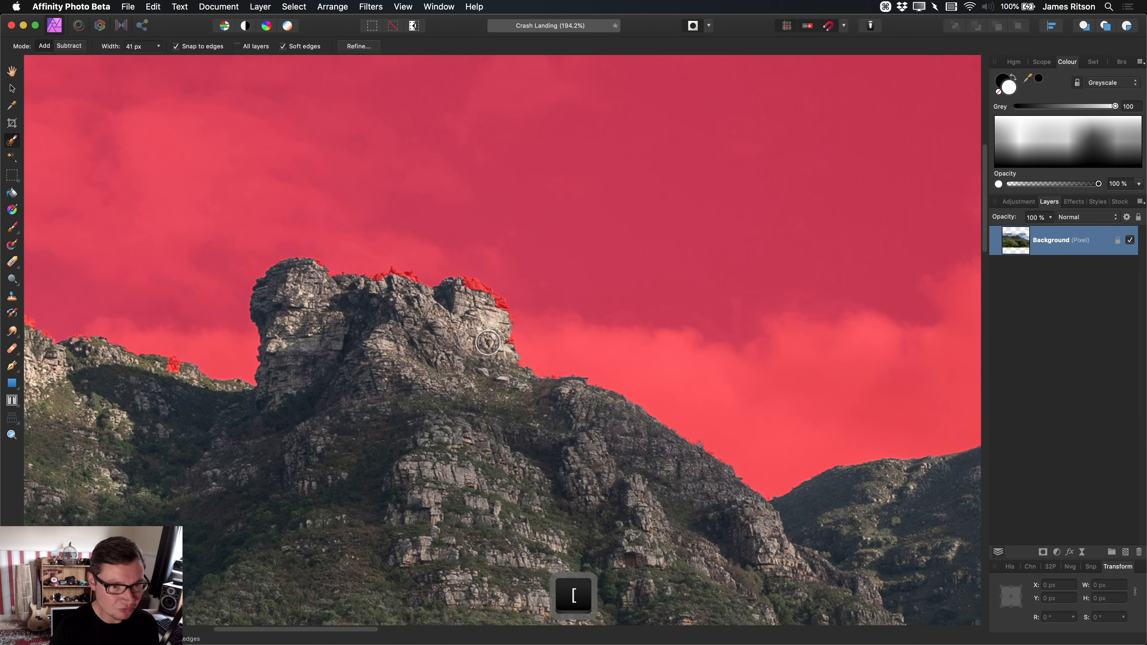
key(bracketleft)
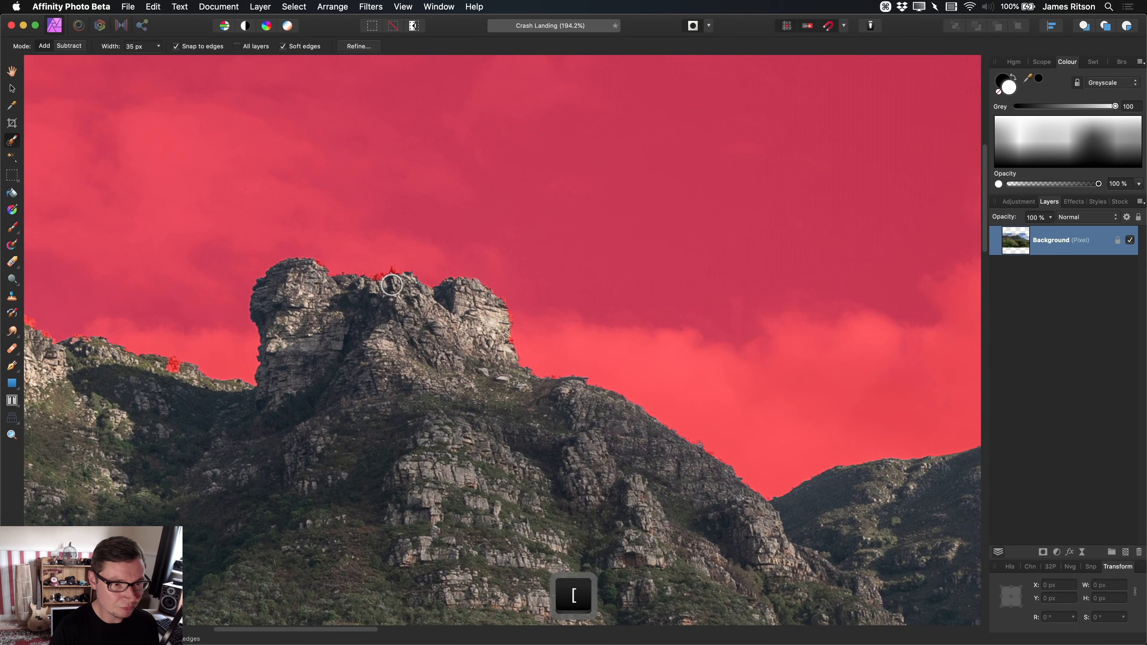
- Add the missed rock patches along the far-left ridge to the selection with the 35 px brush
drag(327, 371, 678, 284)
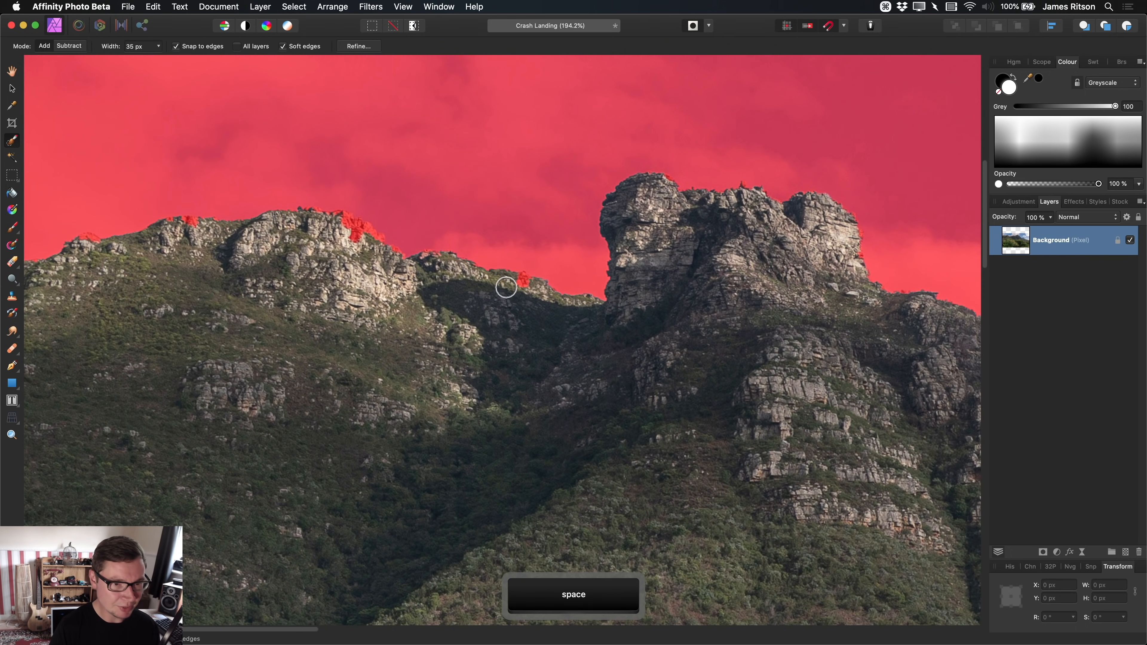
scroll(508, 271, left, 5)
mouse_move(508, 270)
mouse_down()
mouse_move(539, 296)
mouse_move(332, 269)
mouse_up()
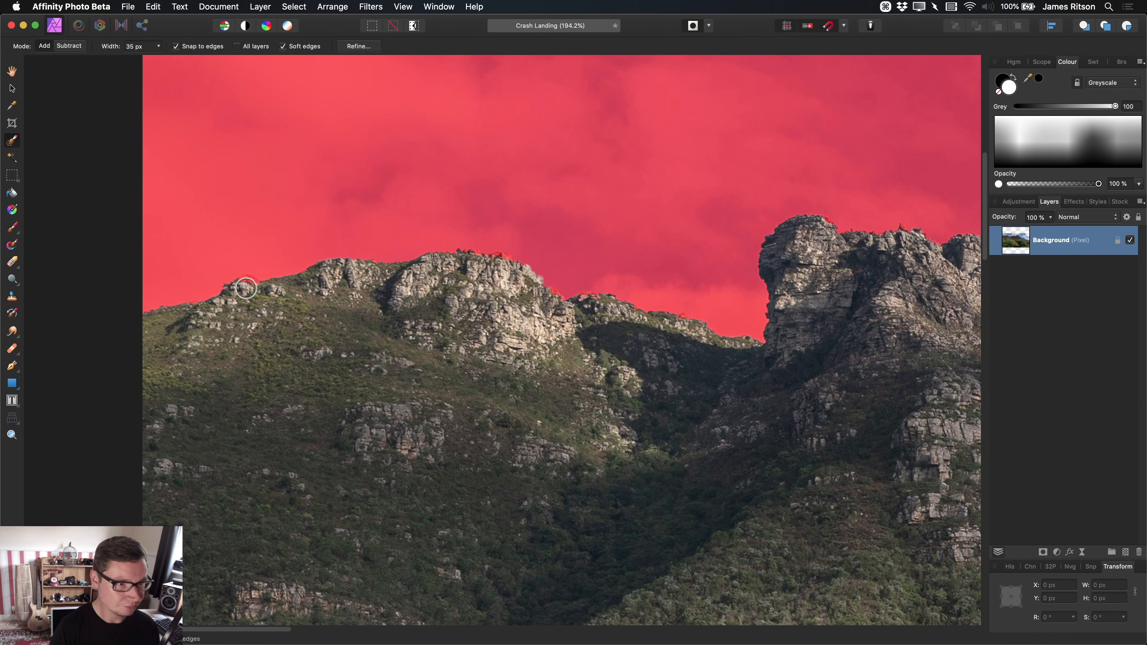
drag(246, 288, 244, 287)
- Check the mask edge along the remaining peaks and the distant tree line, and turn off the quick mask
scroll(446, 380, down, 5)
scroll(492, 314, up, 5)
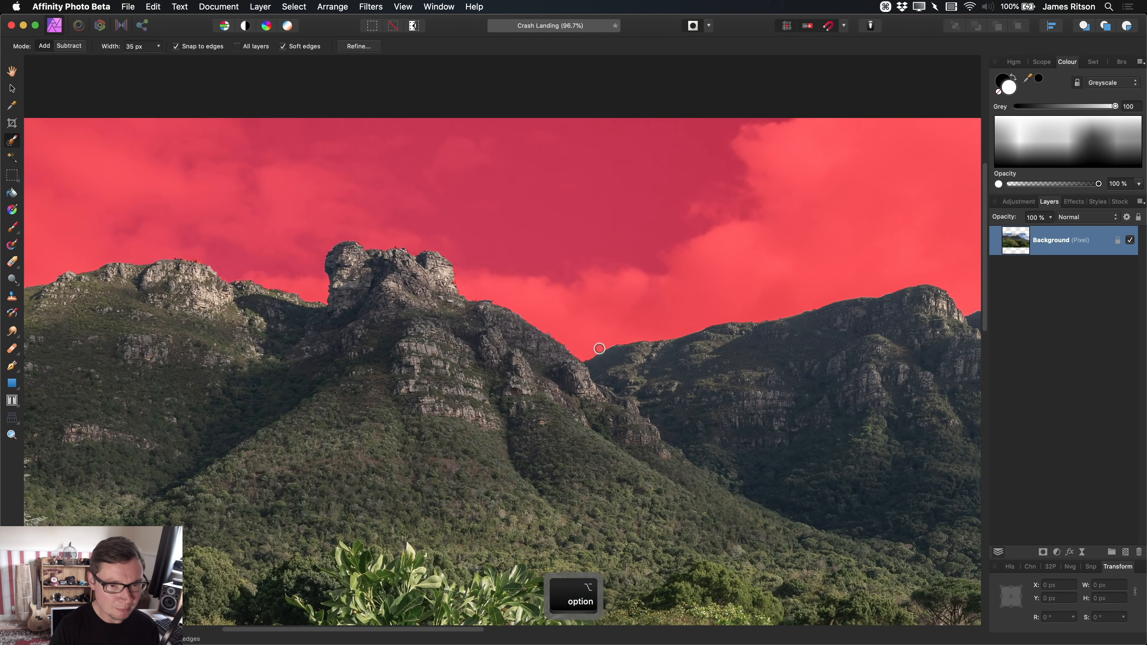
scroll(727, 318, right, 15)
scroll(727, 317, down, 4)
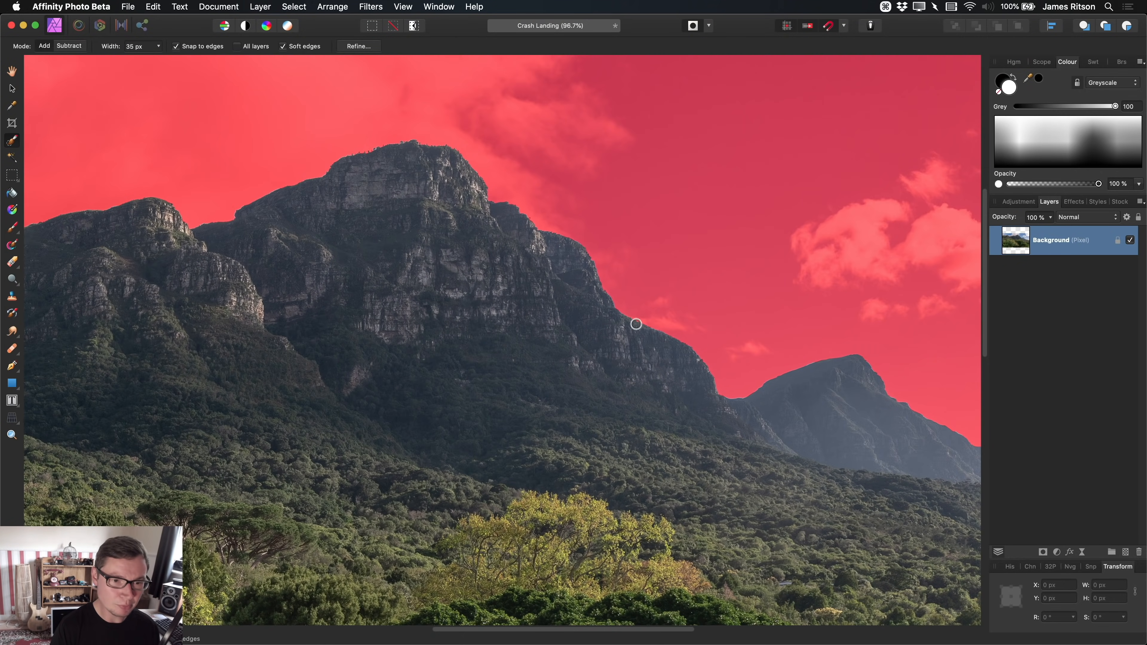
scroll(524, 399, right, 6)
scroll(524, 399, down, 3)
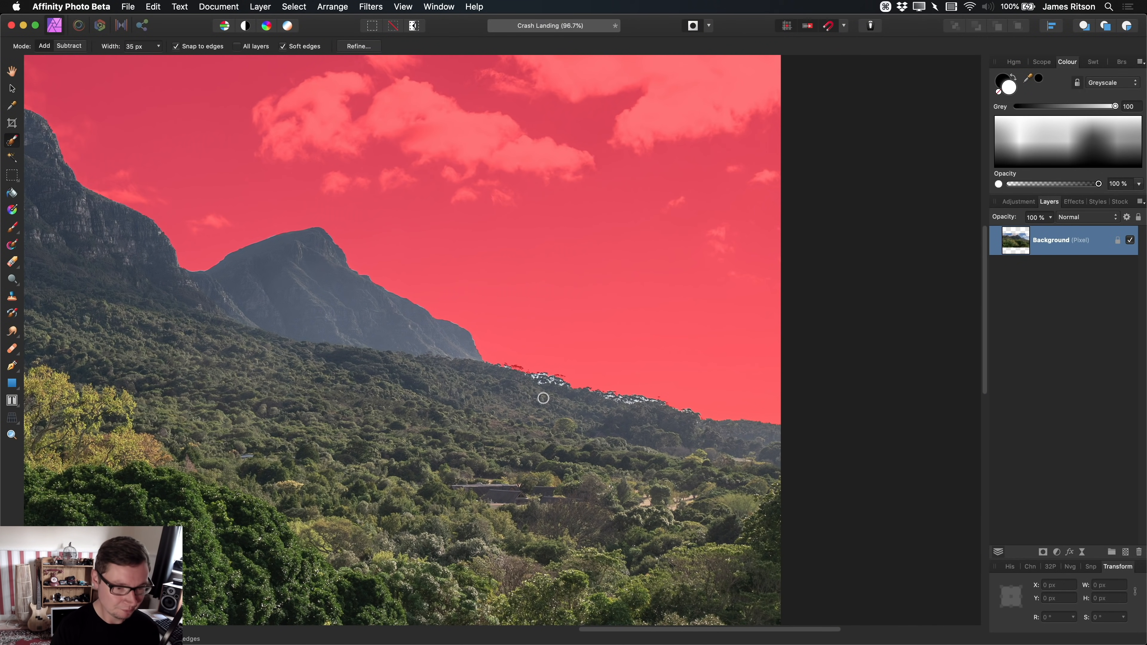
key(q)
- Refine the selection along the distant tree line by painting over the treetops with the Matte adjustment brush at 79 px
scroll(505, 397, left, 8)
scroll(505, 397, down, 1)
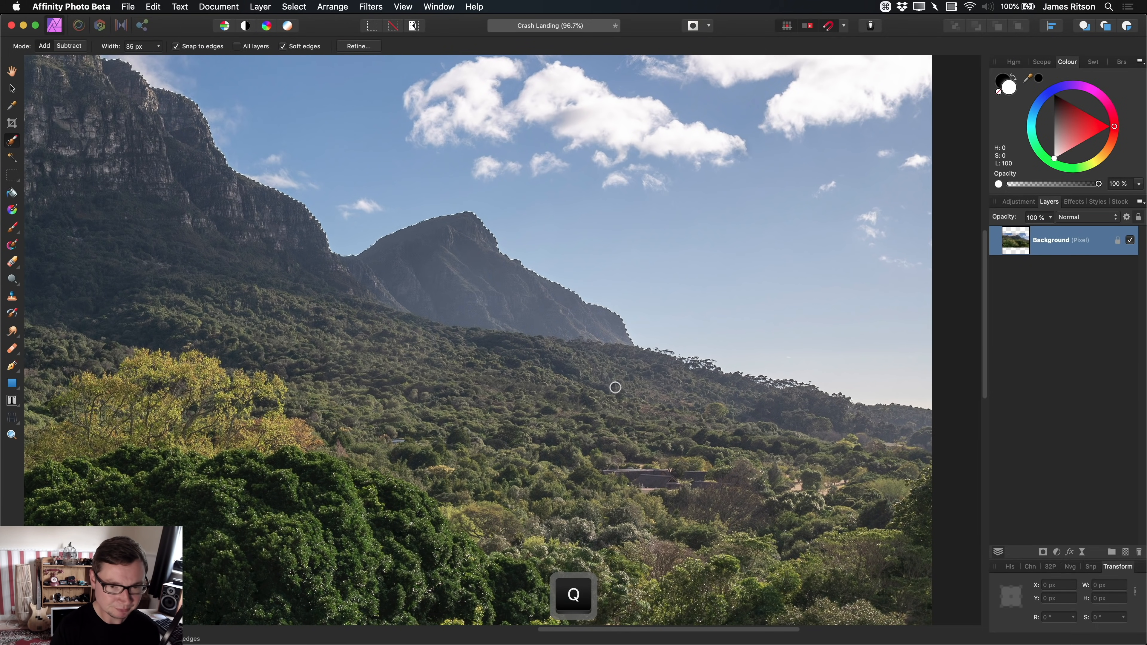
scroll(615, 387, up, 5)
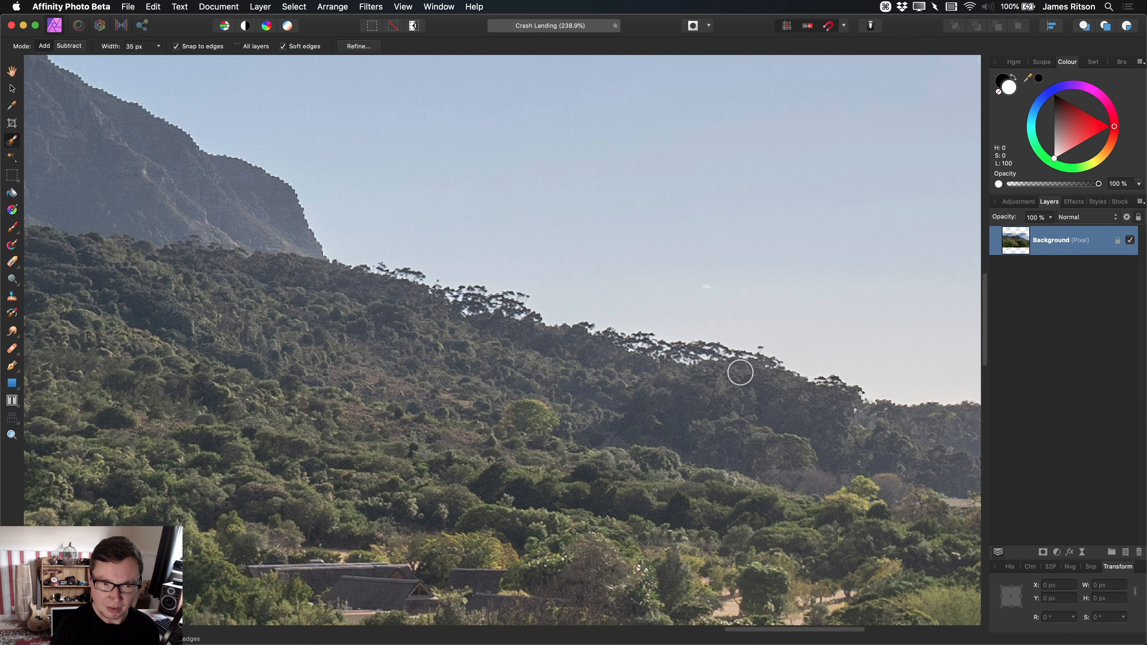
click(358, 47)
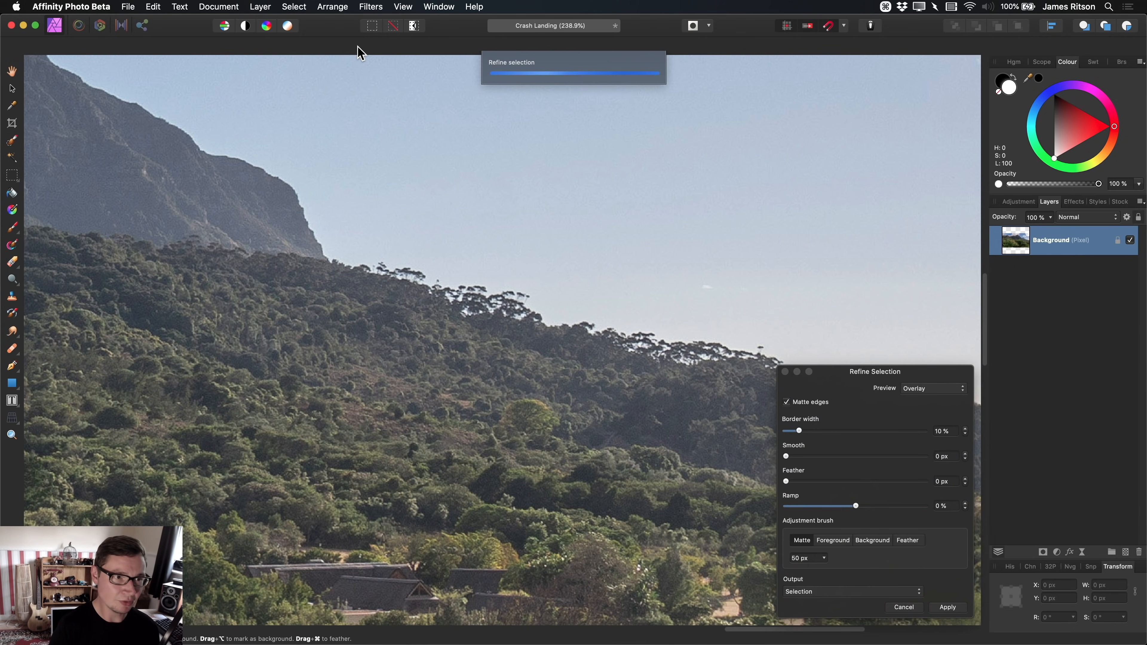
mouse_move(473, 280)
mouse_down()
mouse_move(394, 281)
mouse_move(426, 297)
mouse_up()
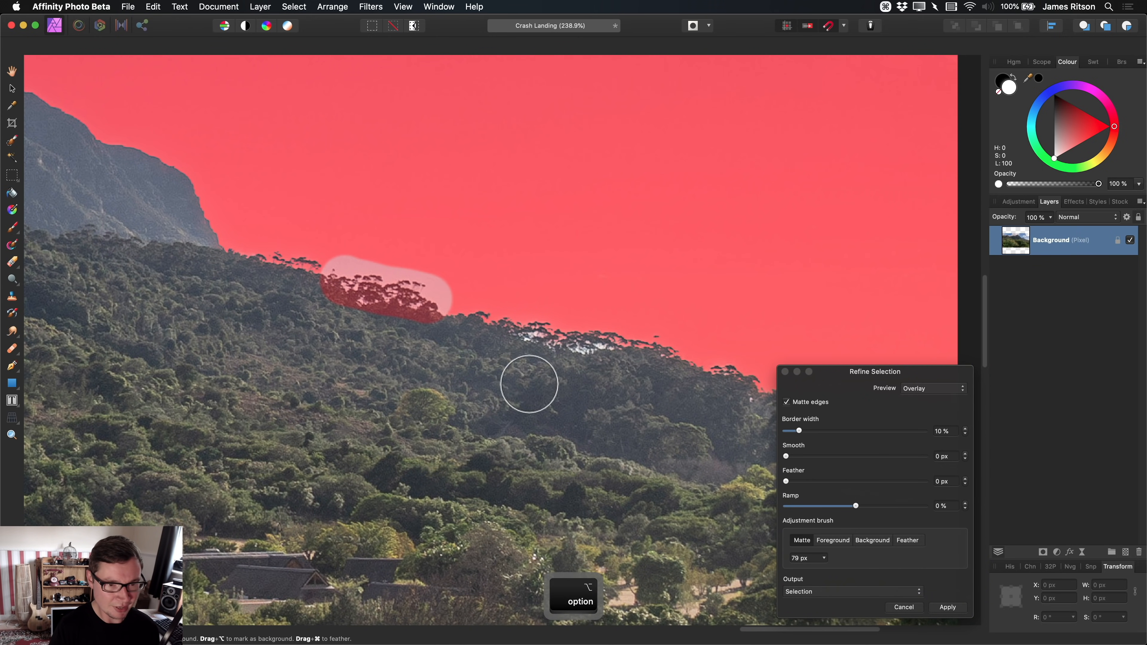
drag(510, 330, 684, 341)
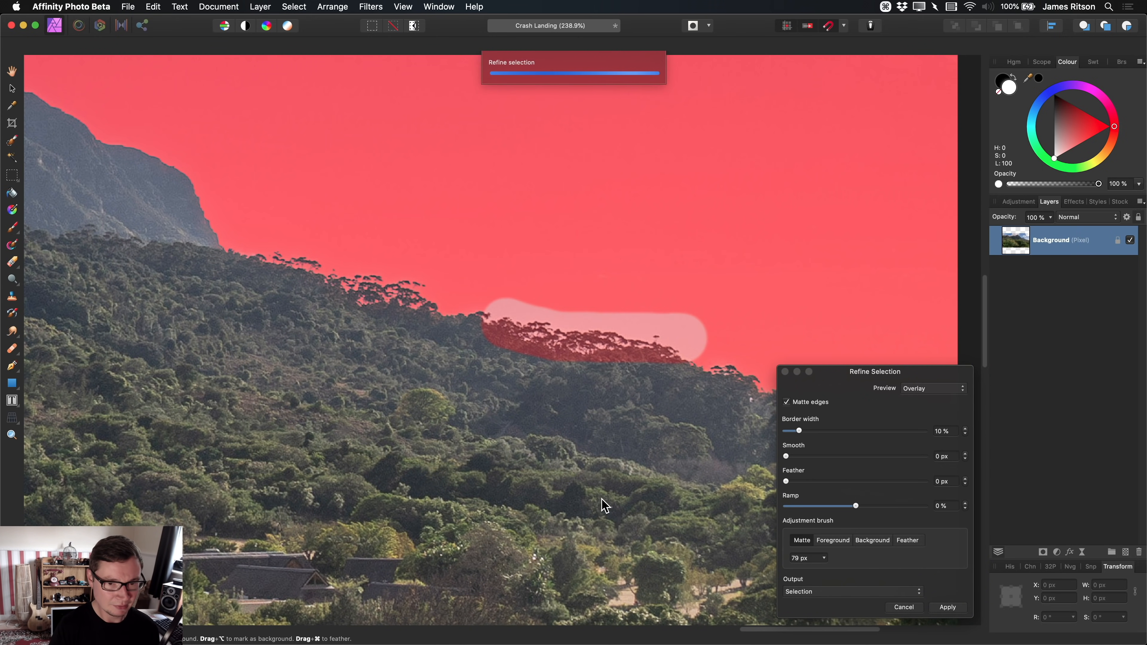
scroll(605, 505, right, 5)
scroll(605, 505, down, 2)
drag(561, 289, 605, 332)
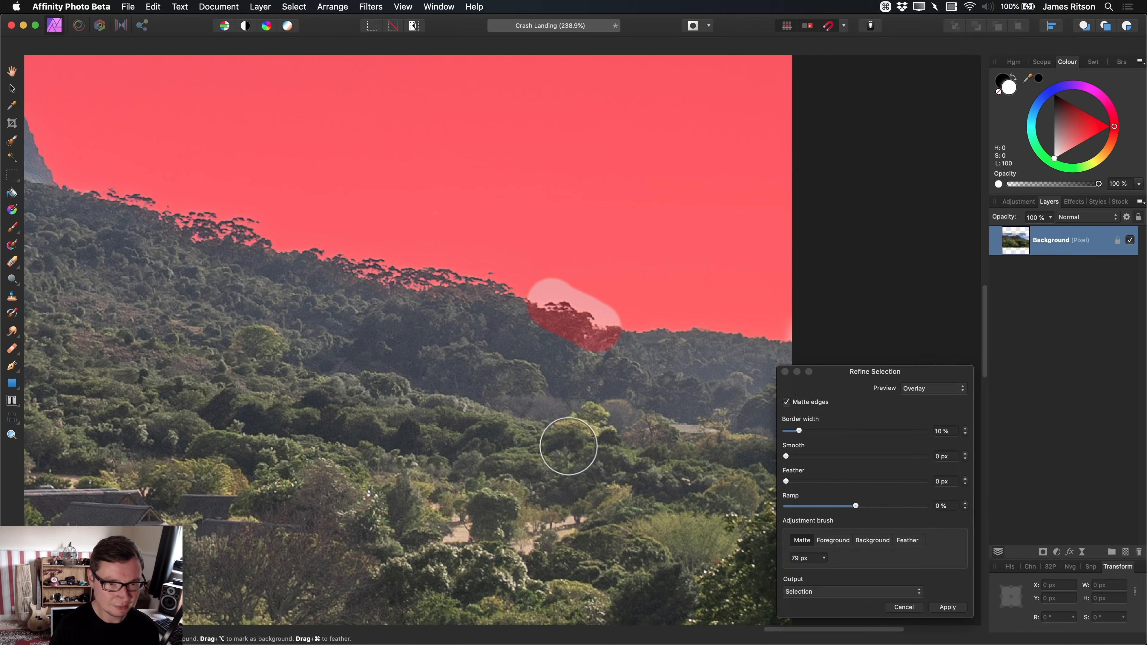
- Review the refined edge across the whole photo and keep the refinement output as Selection
scroll(568, 446, down, 10)
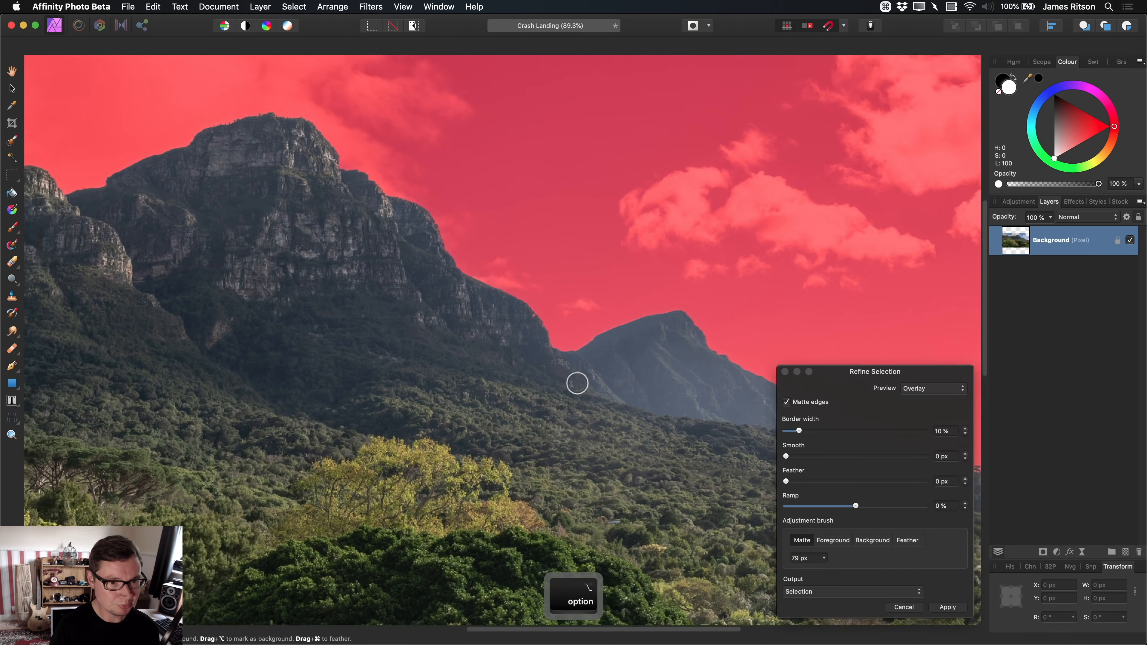
scroll(577, 384, up, 2)
scroll(577, 383, left, 15)
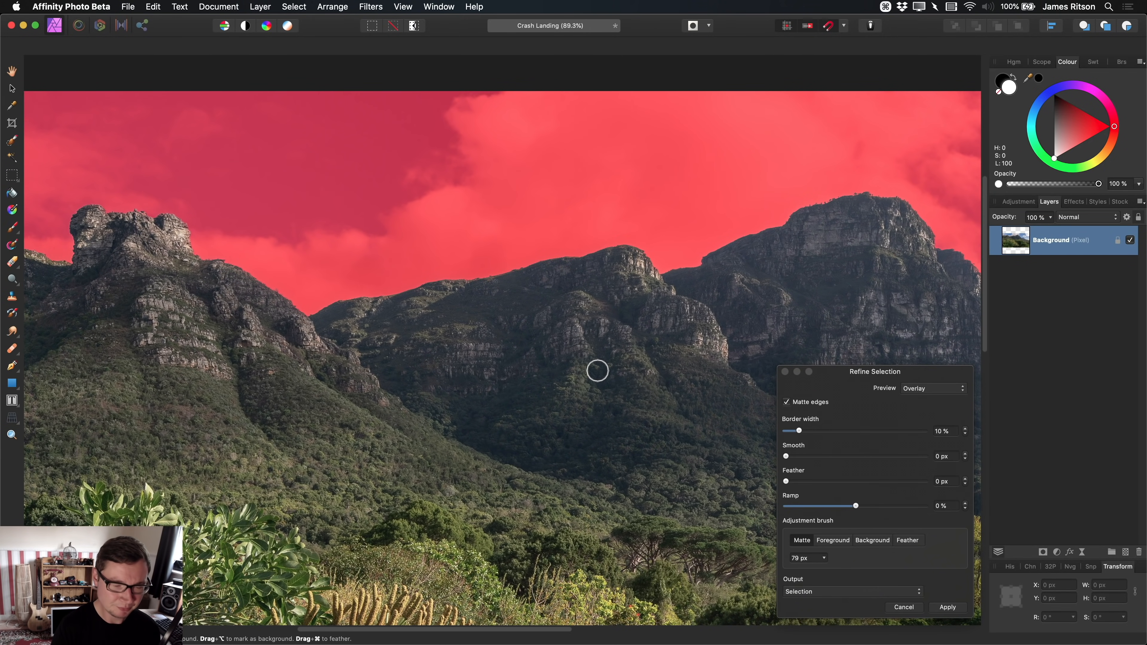
key(super+0)
drag(871, 371, 841, 250)
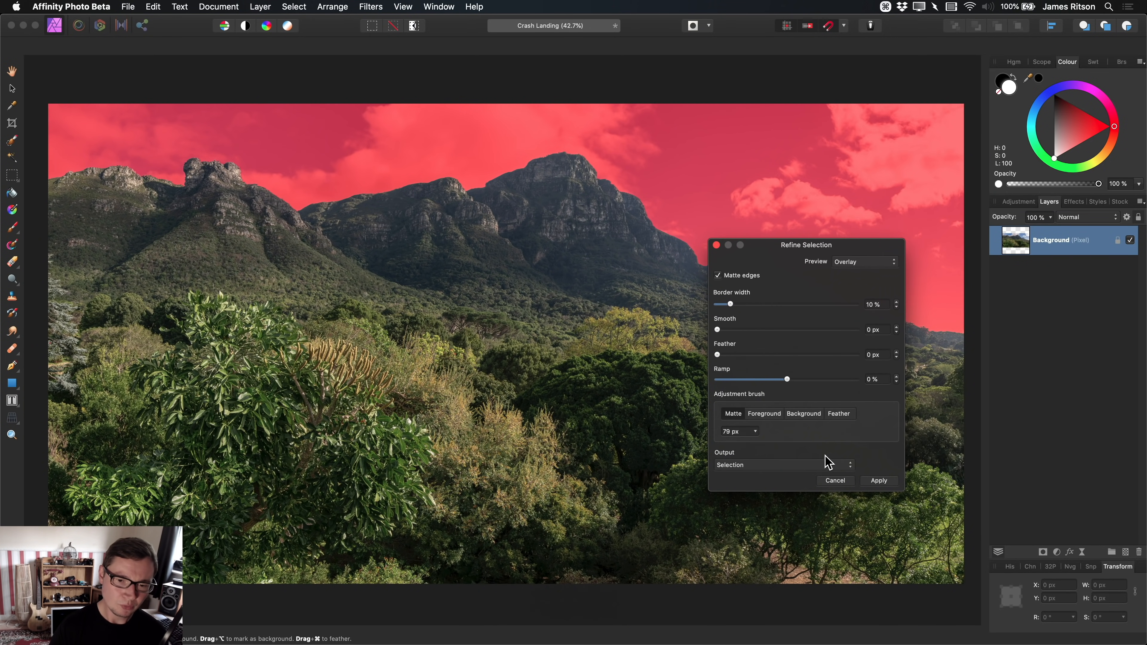
click(808, 465)
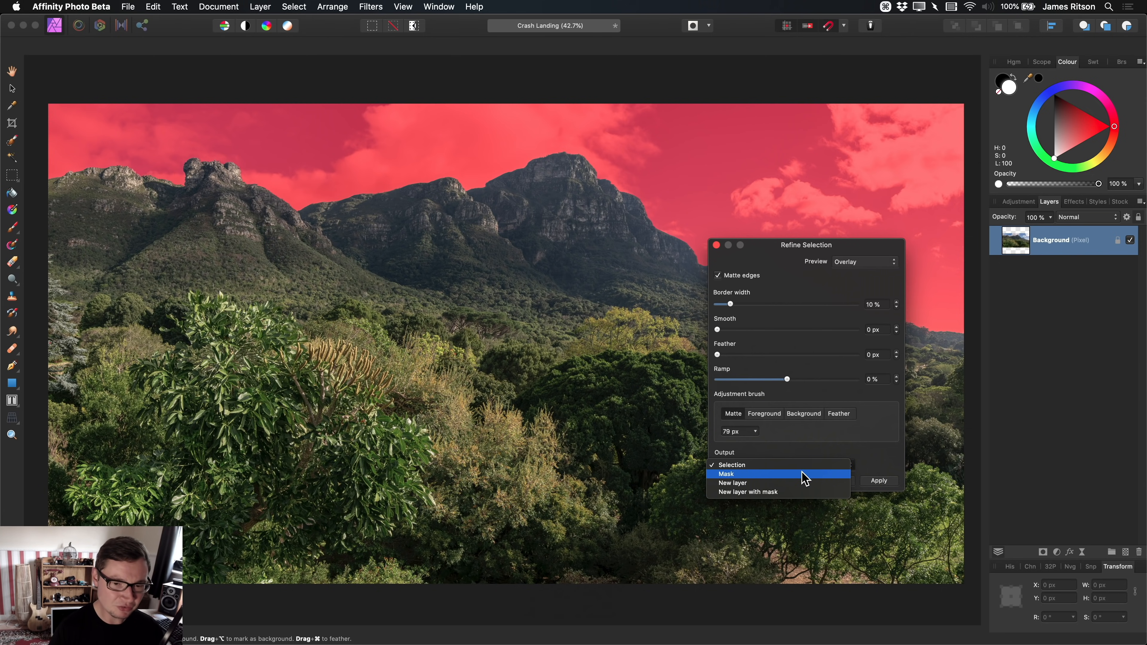
click(800, 467)
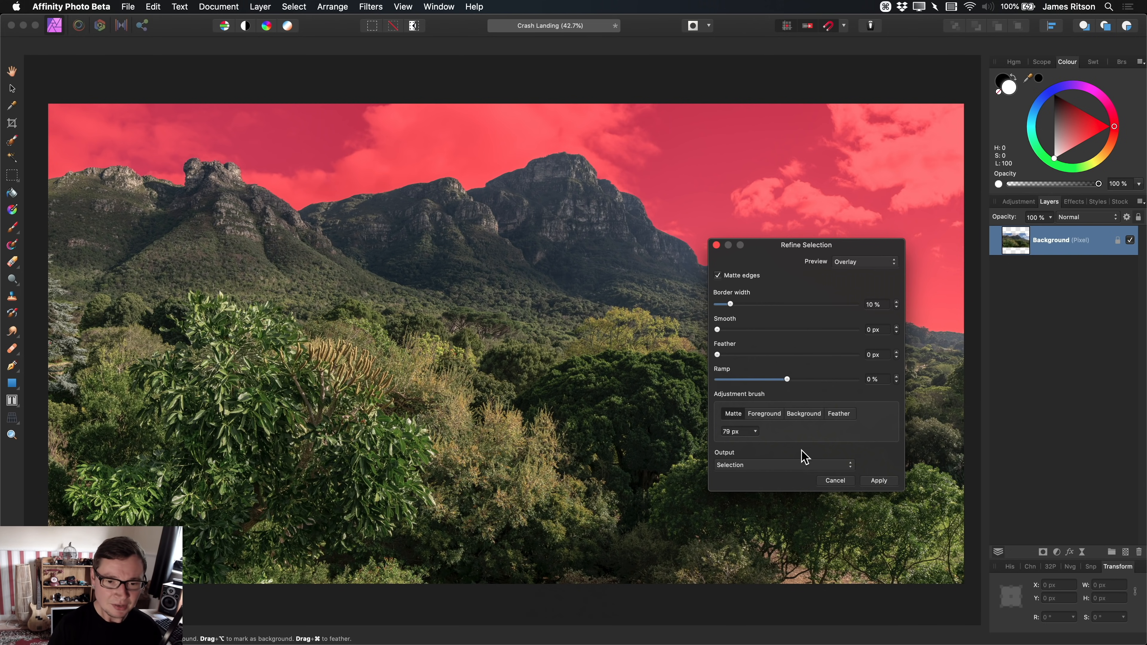
- Output the refined selection as a new layer and compare the cut-out with the original Background layer
click(795, 465)
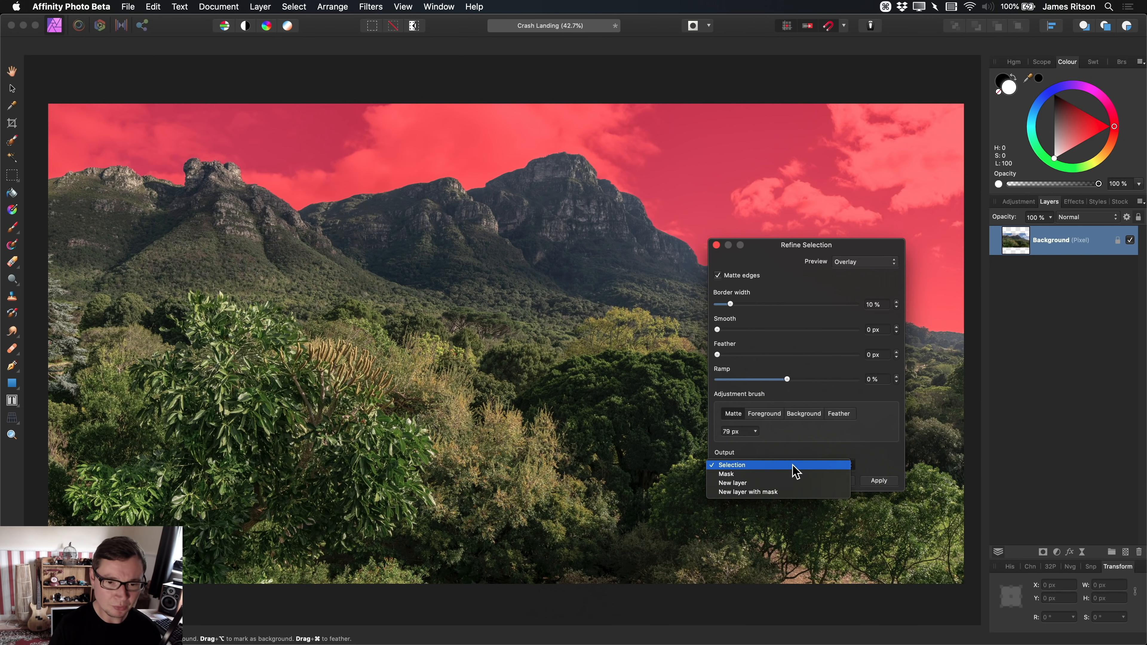
click(781, 485)
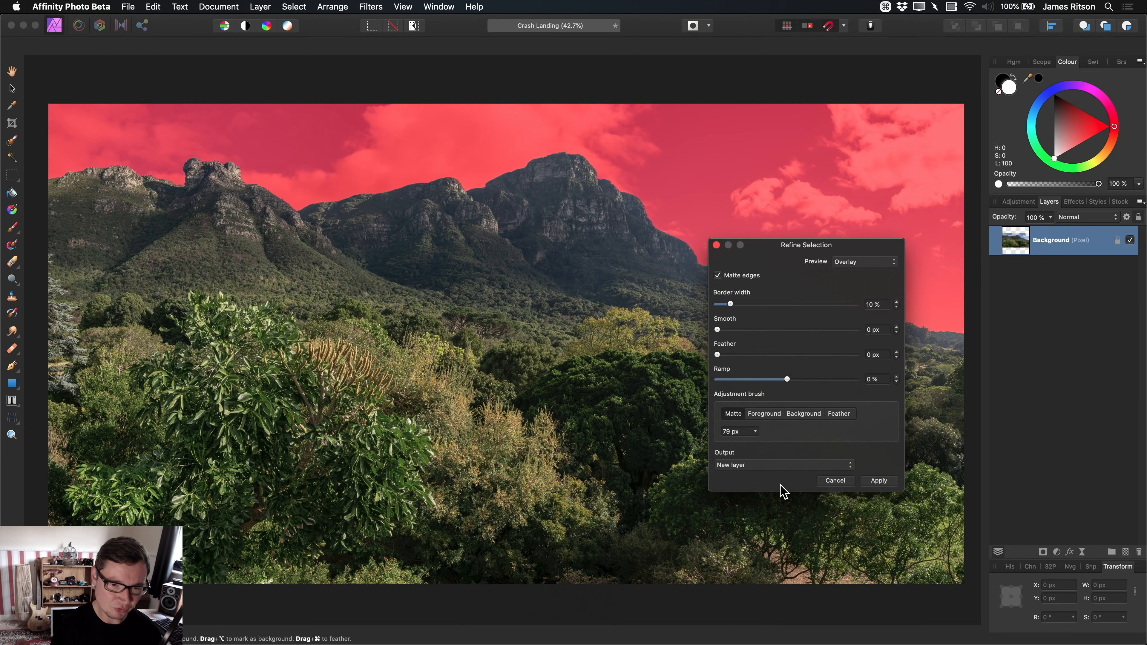
click(877, 481)
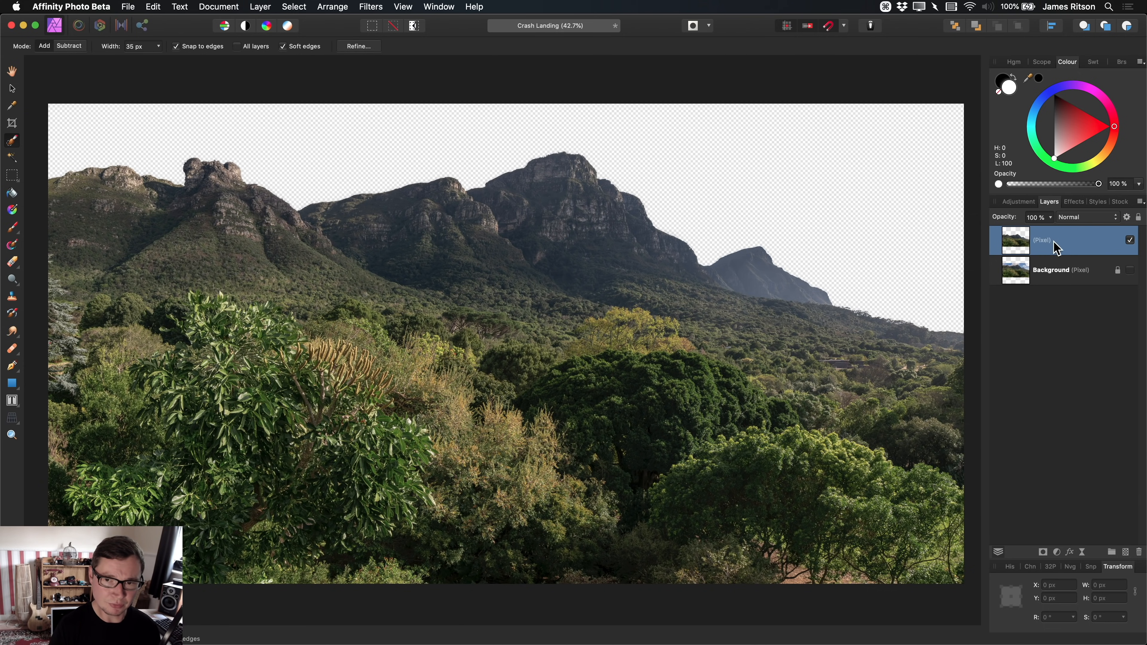
key(h)
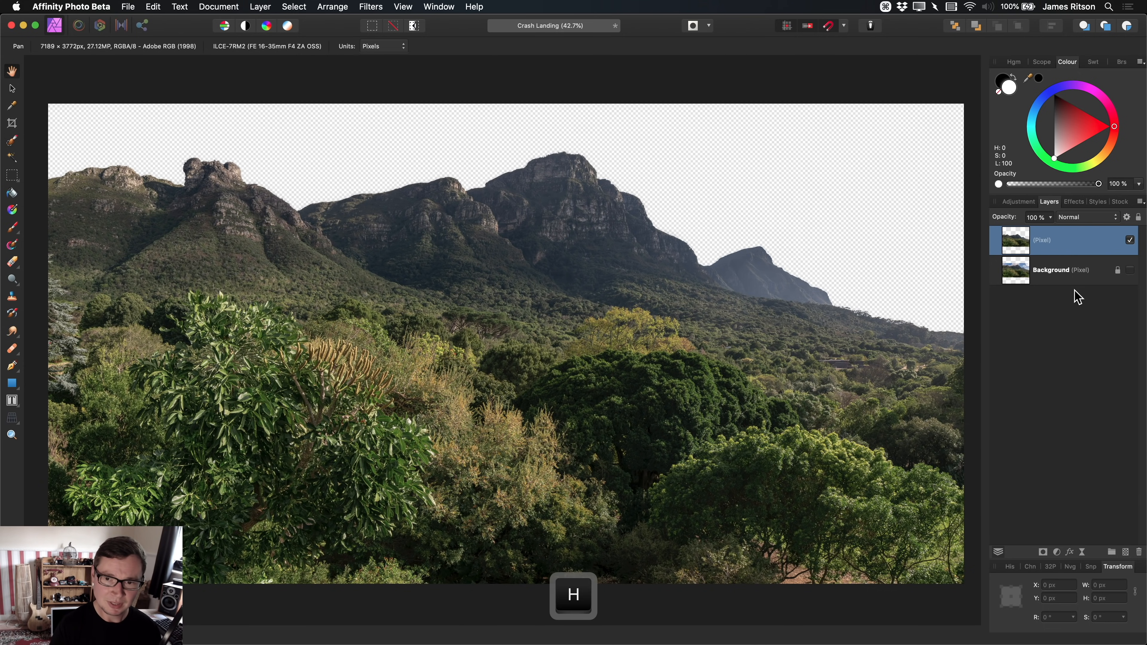
click(1130, 269)
click(1131, 270)
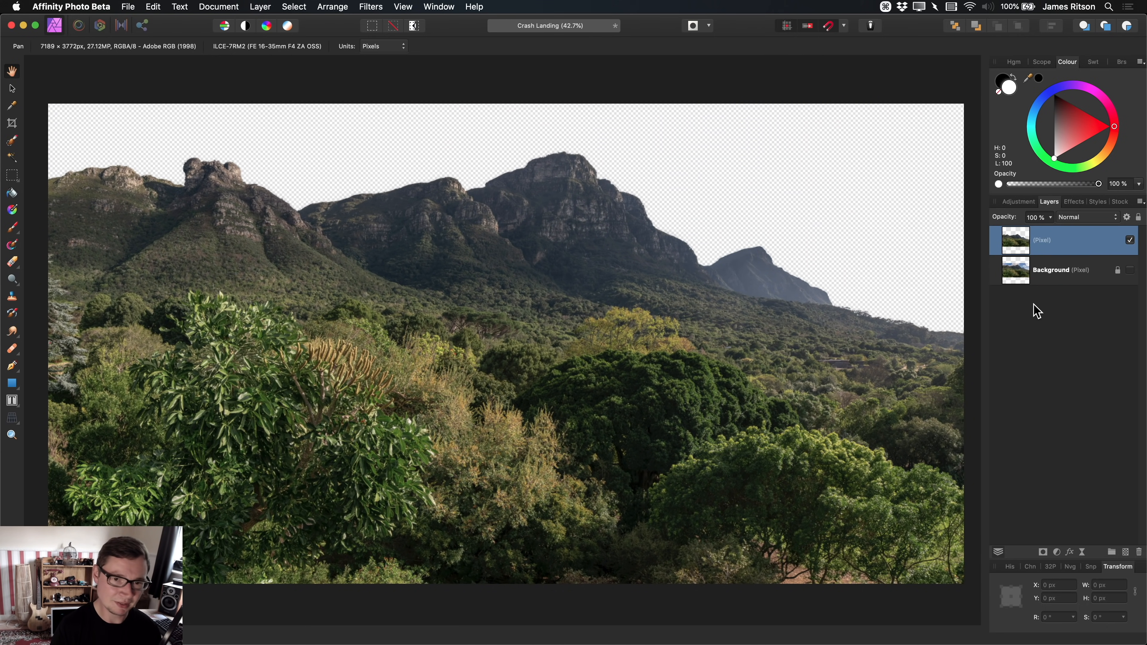
- Rename the new cut-out layer as Foreground 01
click(1043, 241)
text(F)
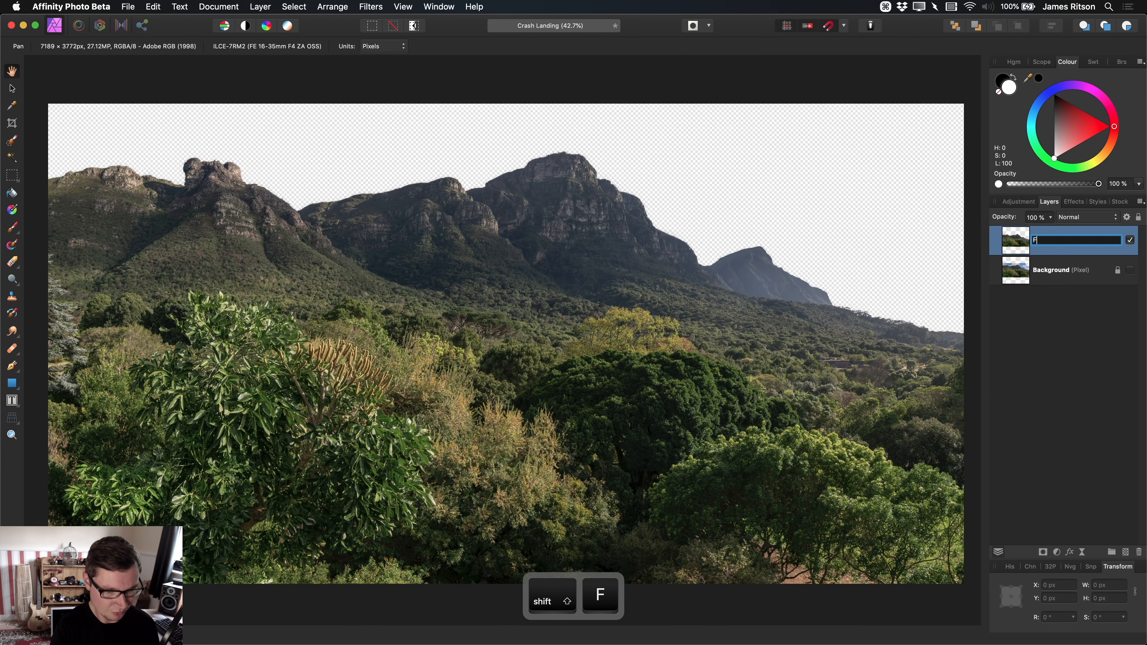
text(oreground 01)
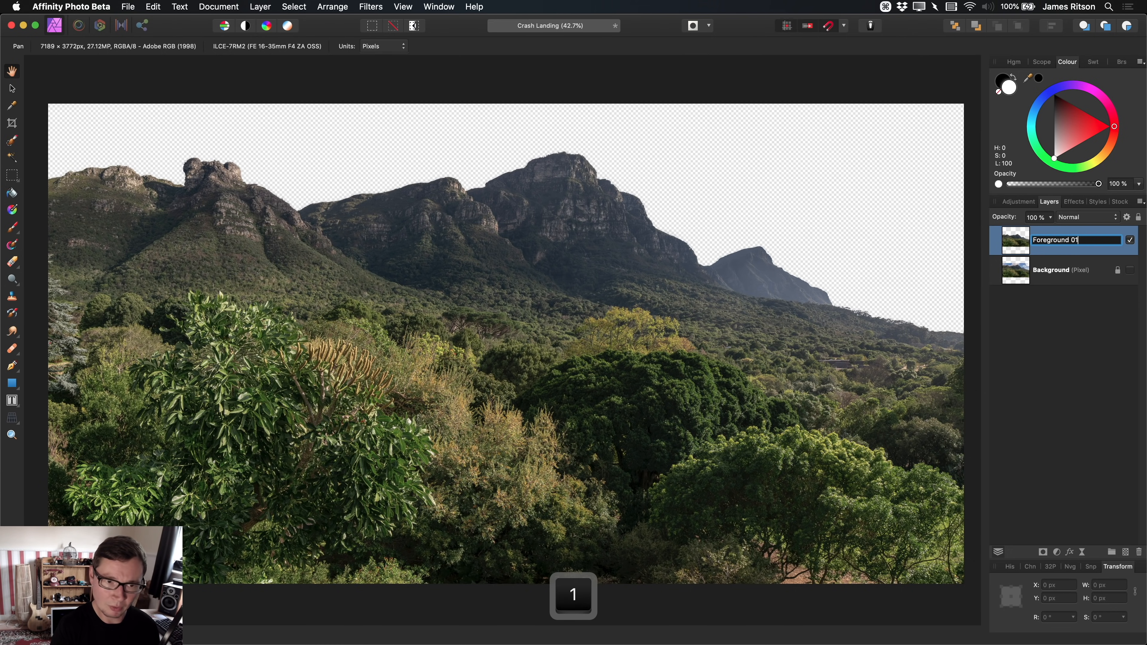
key(Return)
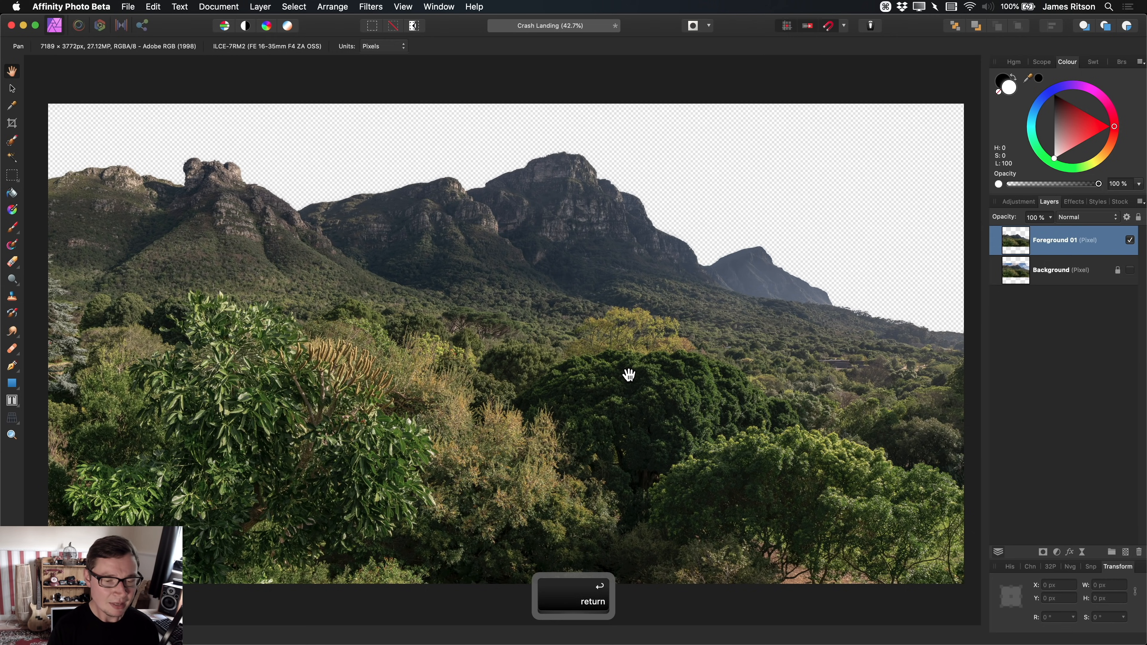
- Switch to Finder and place Daytime Sky 11.tiff from the Photographic Compositing 01 folder into the Crash Landing document
scroll(599, 364, down, 2)
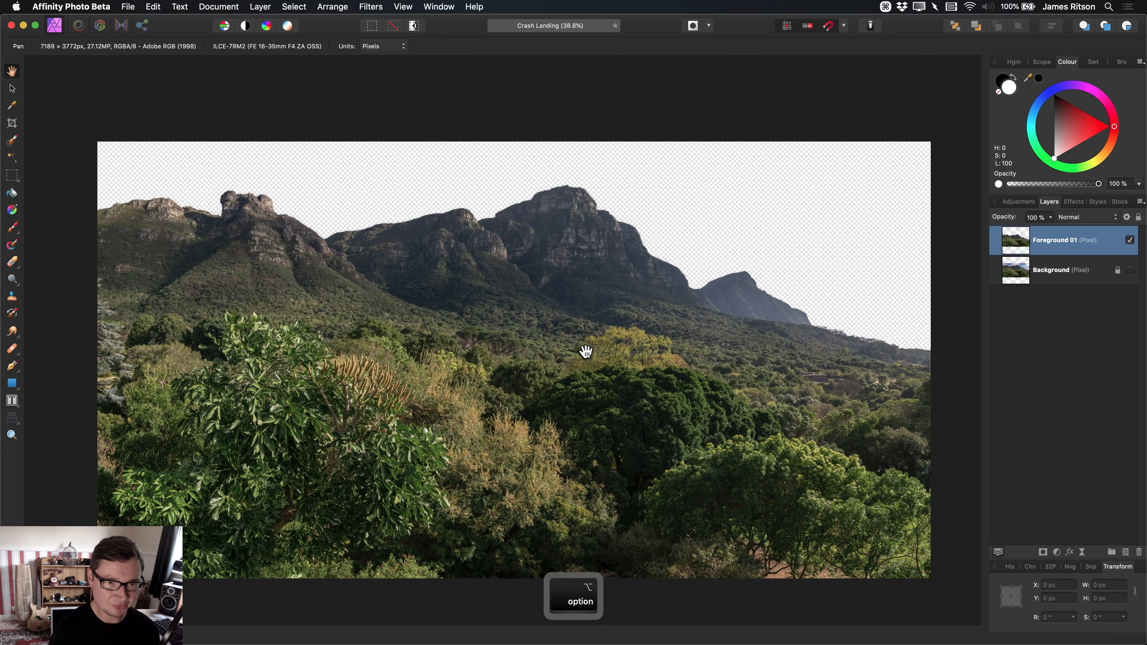
key(super+Tab)
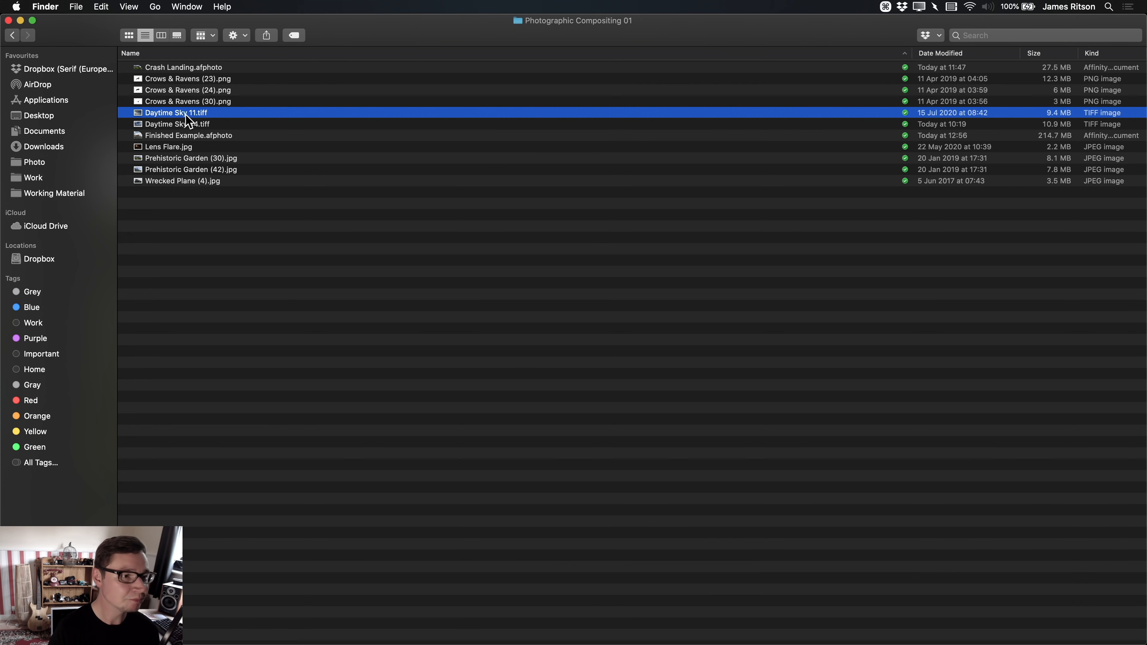
drag(179, 114, 608, 349)
key(super+Tab)
scroll(541, 310, down, 3)
scroll(608, 348, up, 1)
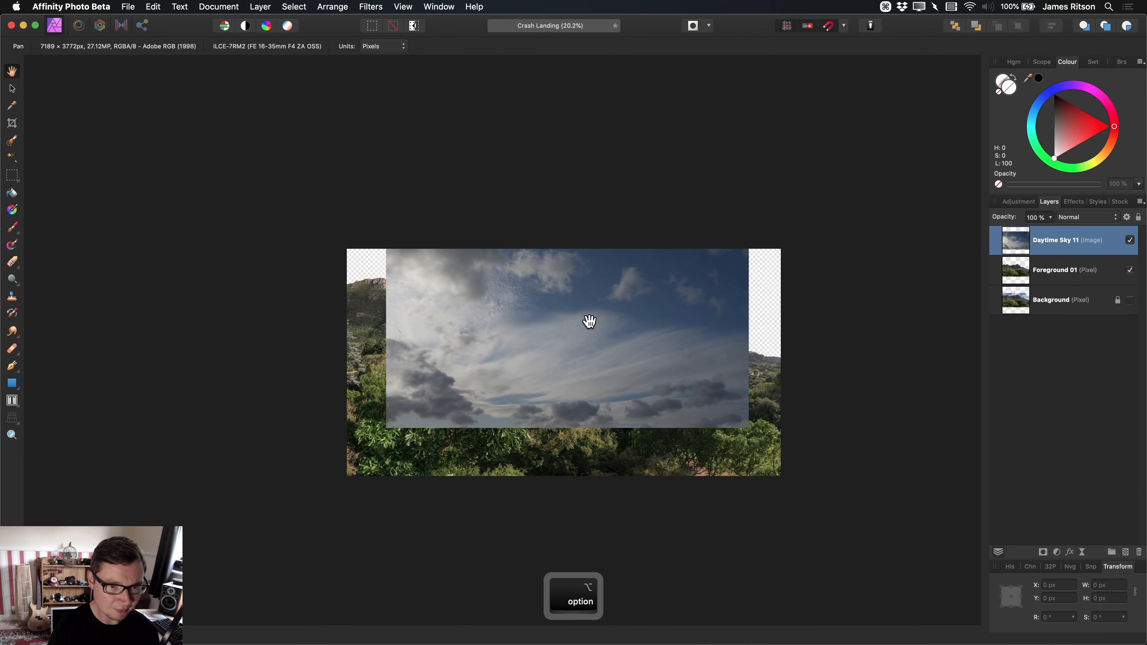
- Move the sky image to the canvas's left edge and scale it proportionally to the full canvas width of 7189 px
key(v)
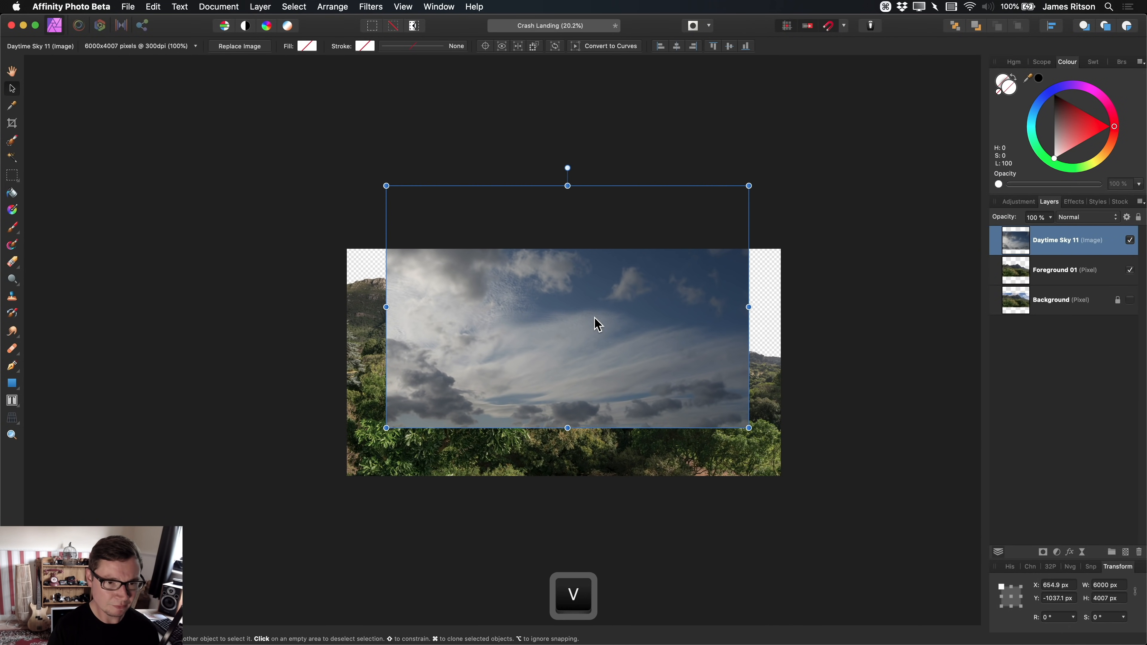
drag(596, 320, 561, 261)
drag(703, 353, 780, 404)
drag(527, 290, 536, 297)
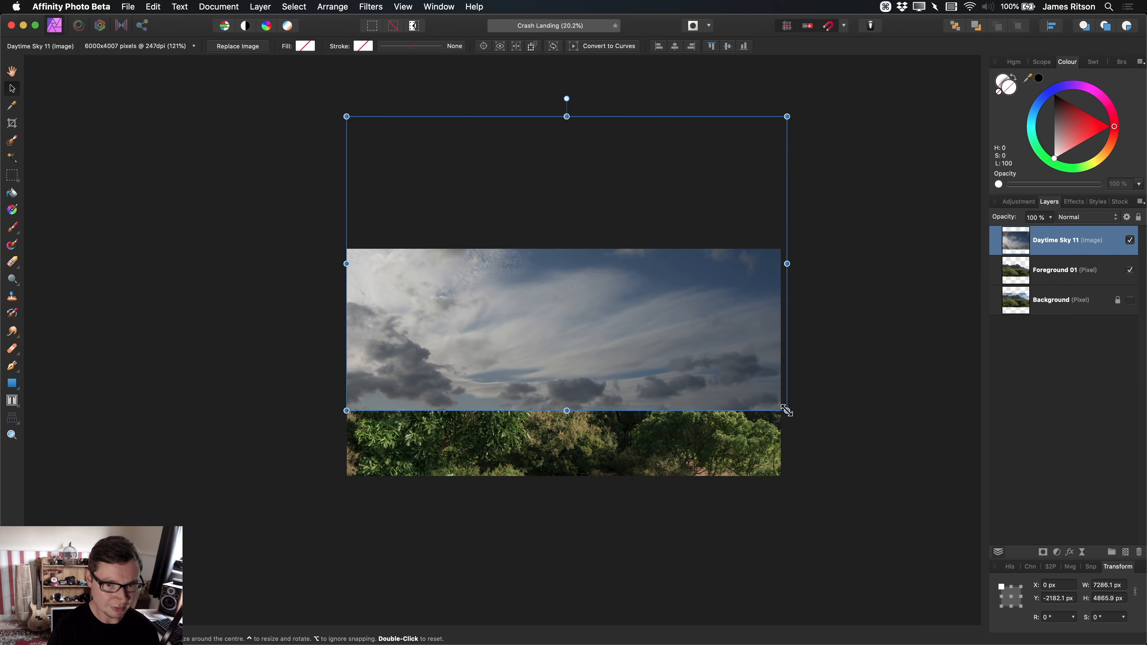
drag(787, 411, 781, 406)
scroll(542, 315, up, 3)
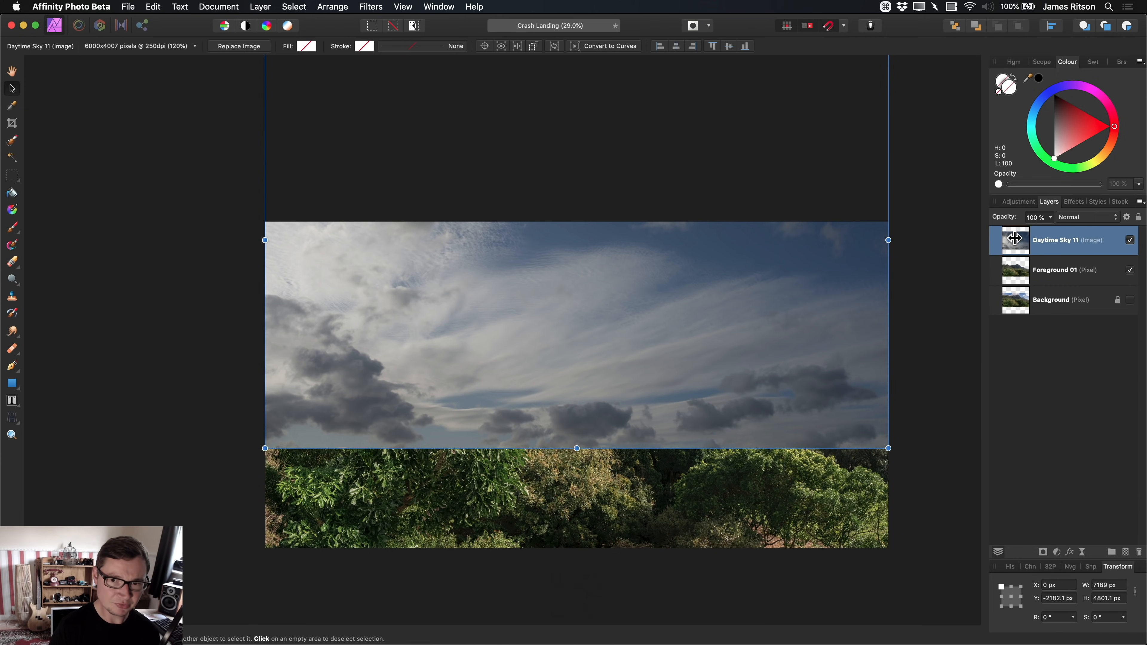
- Place the Daytime Sky 11 layer beneath the Foreground 01 layer
drag(1015, 239, 1013, 285)
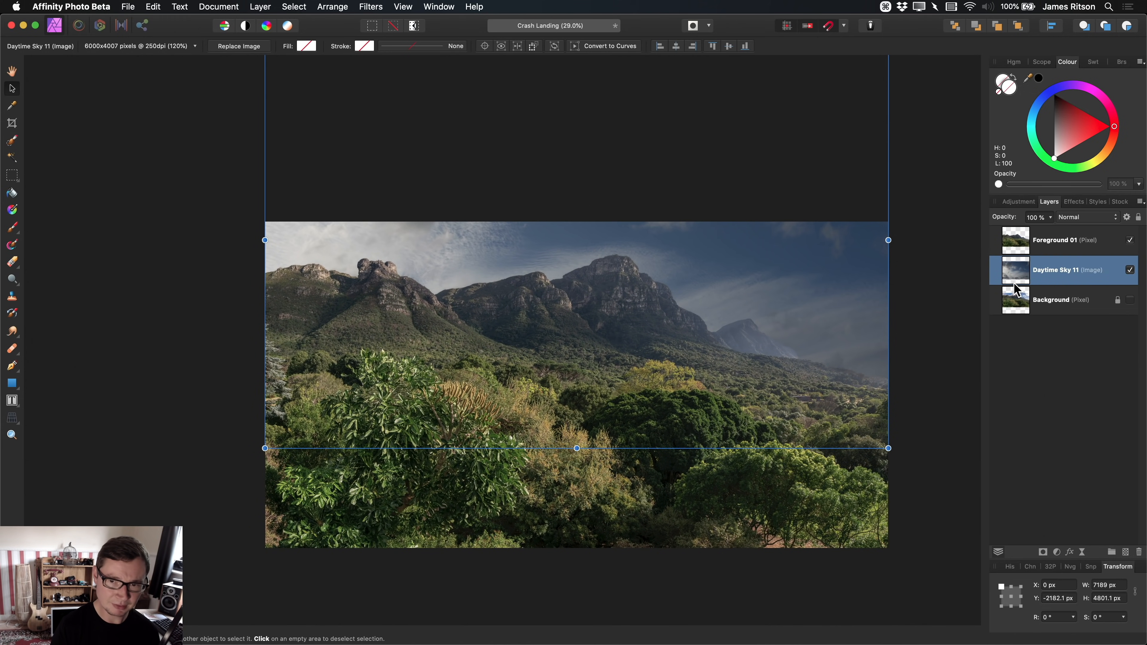
key(cmd+z)
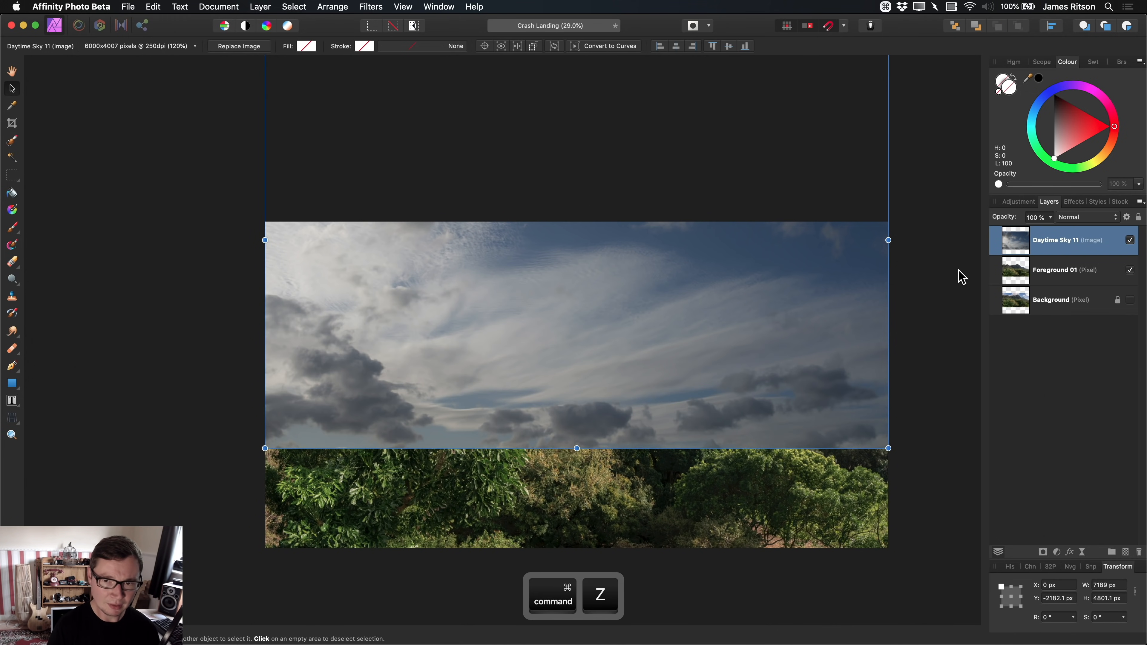
scroll(745, 363, up, 2)
scroll(722, 360, up, 3)
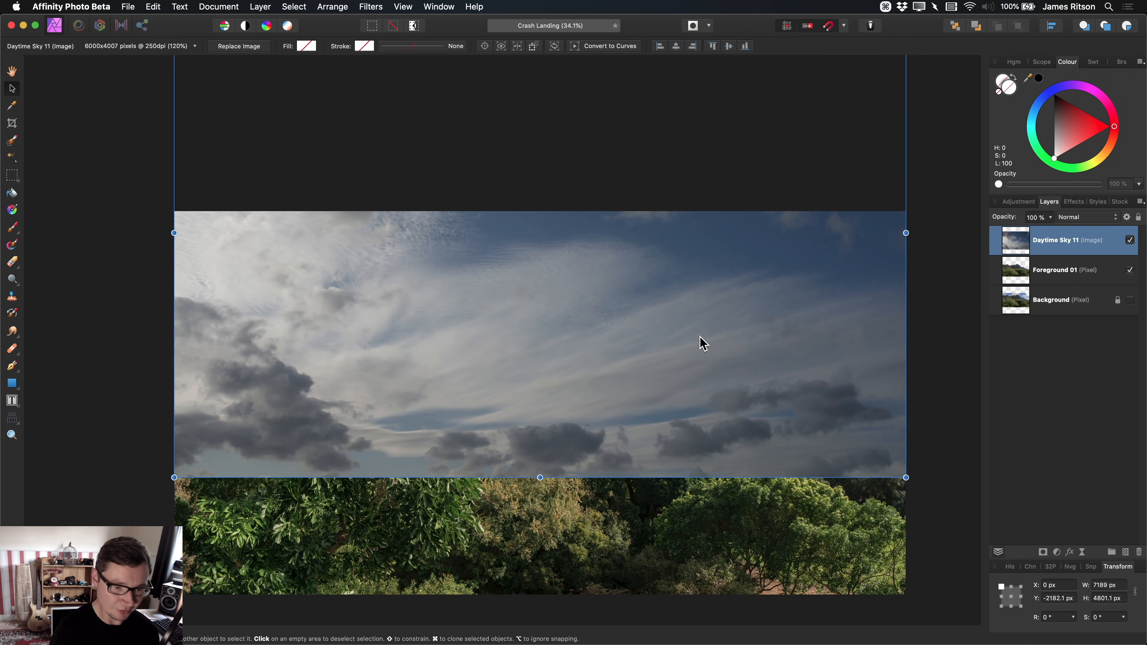
key(super+bracketleft)
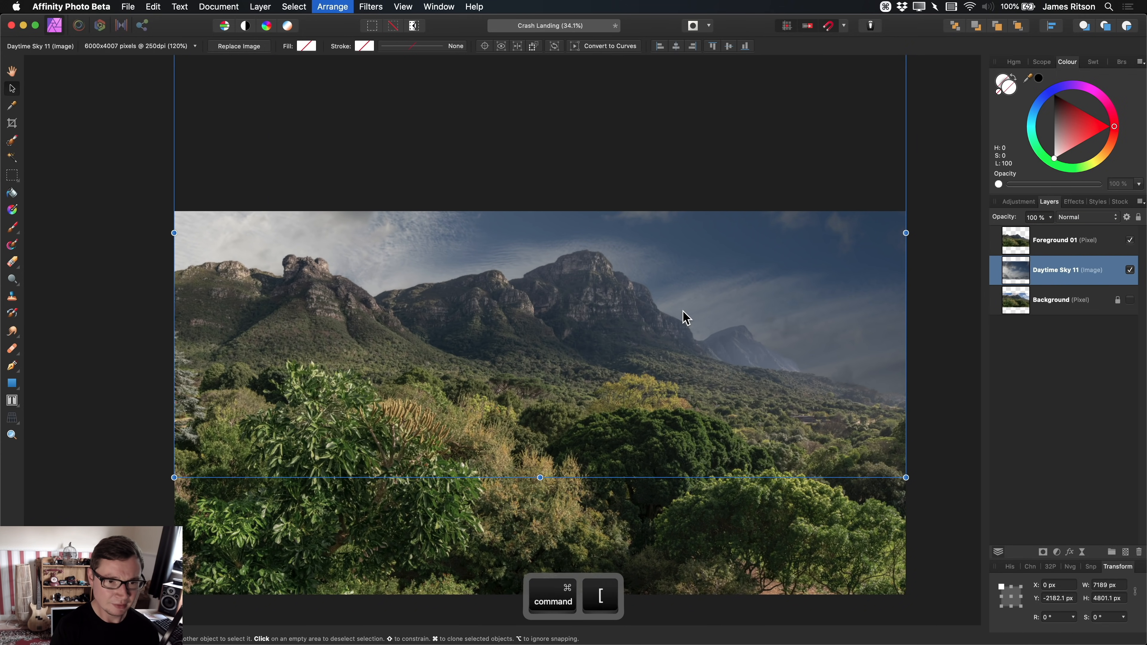
- Move the sky image straight up behind the mountains to a Y position of about -2915 px
scroll(685, 319, down, 2)
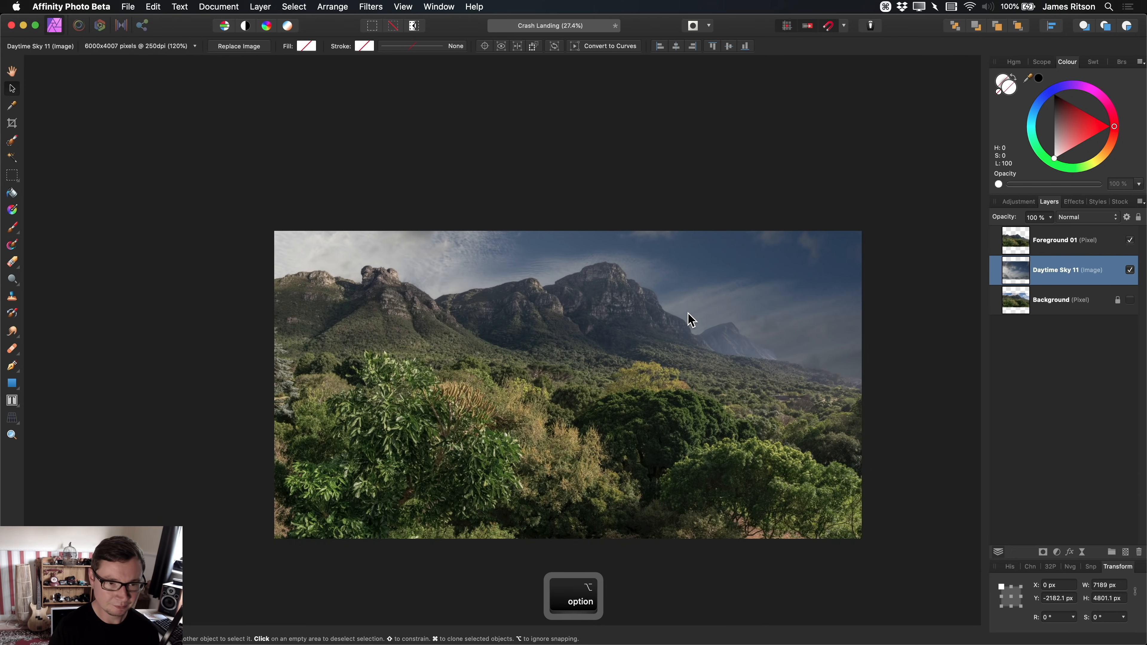
scroll(761, 351, up, 2)
drag(761, 351, 762, 300)
scroll(650, 374, down, 2)
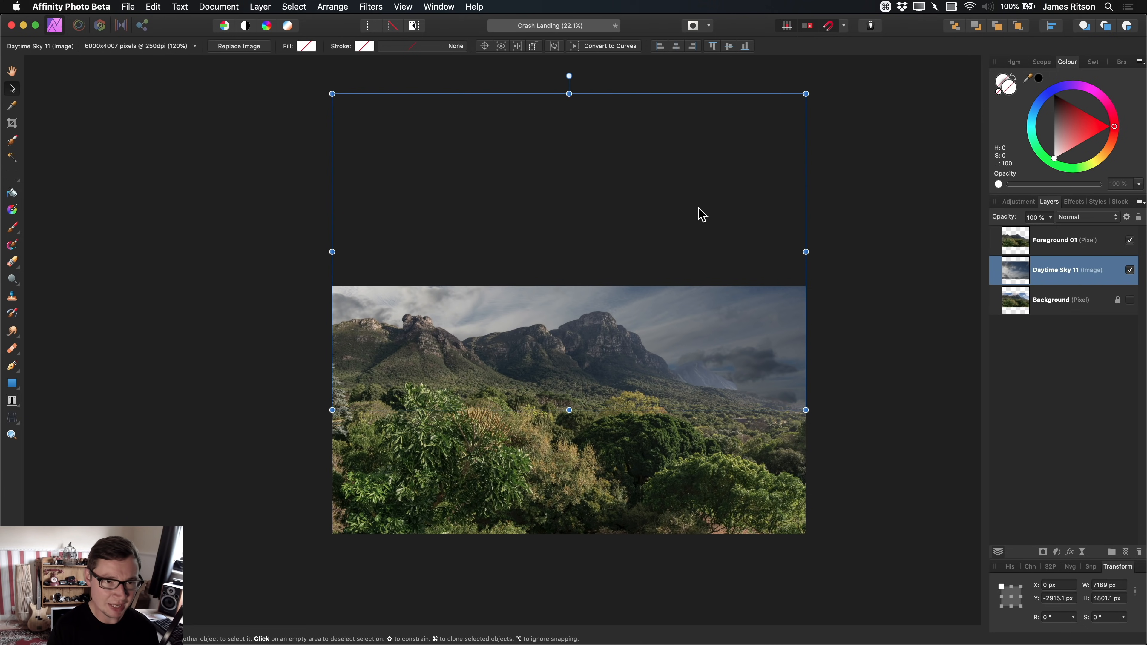
drag(715, 170, 694, 199)
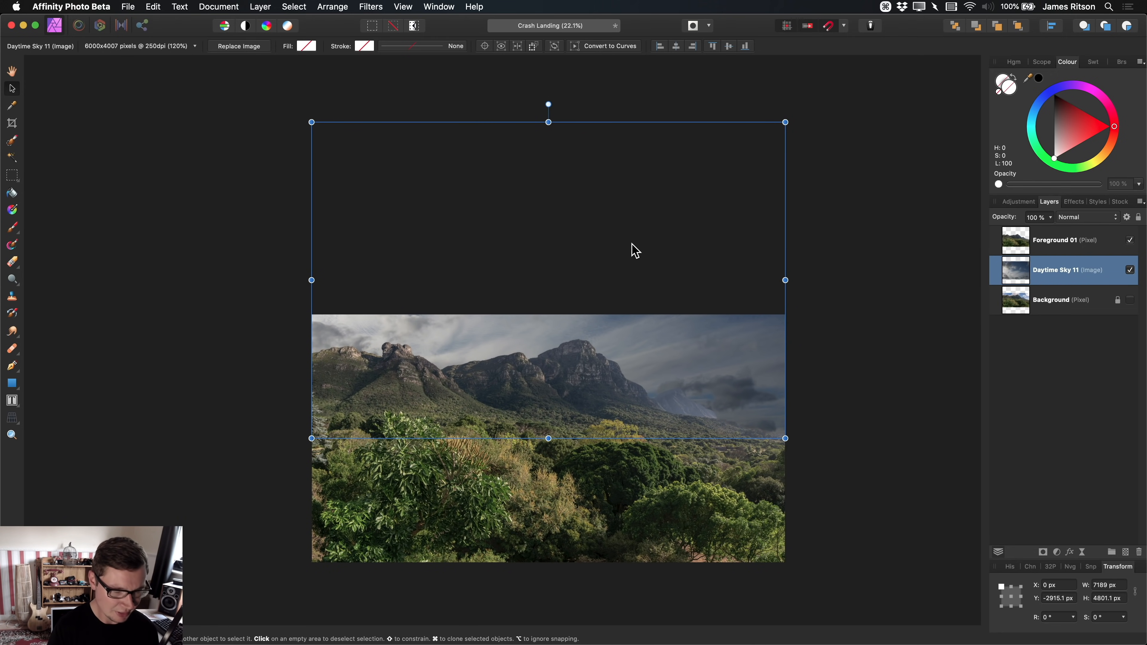
- Extend the canvas upward with the Crop Tool to 7189 x 5943 px to include more of the sky
key(c)
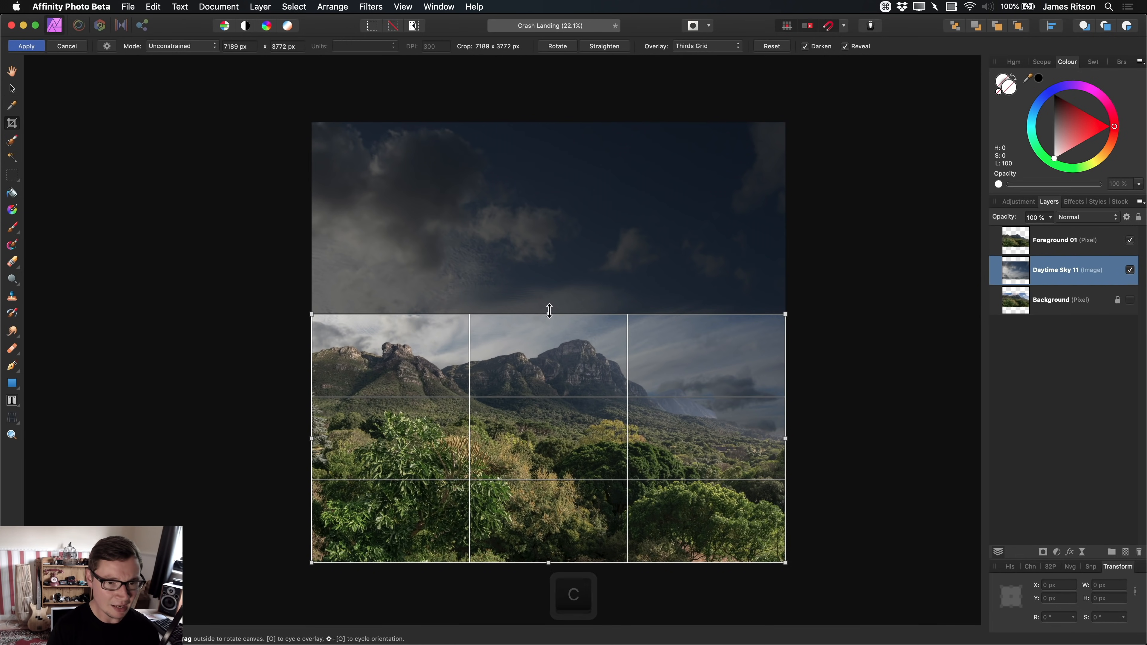
drag(549, 314, 552, 171)
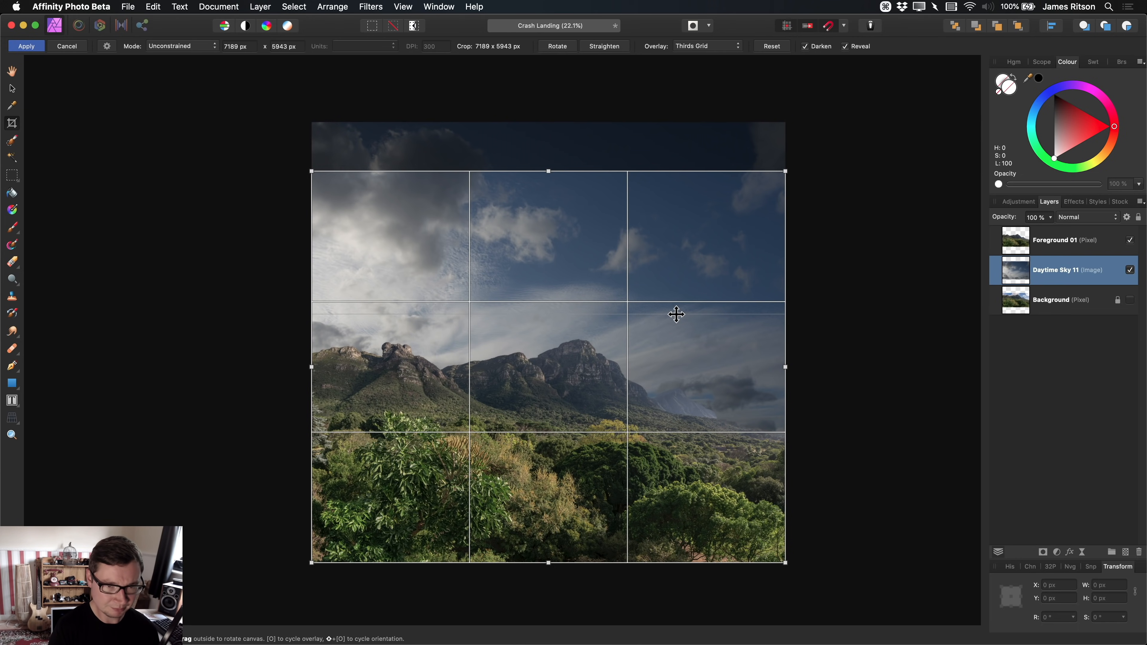
key(Return)
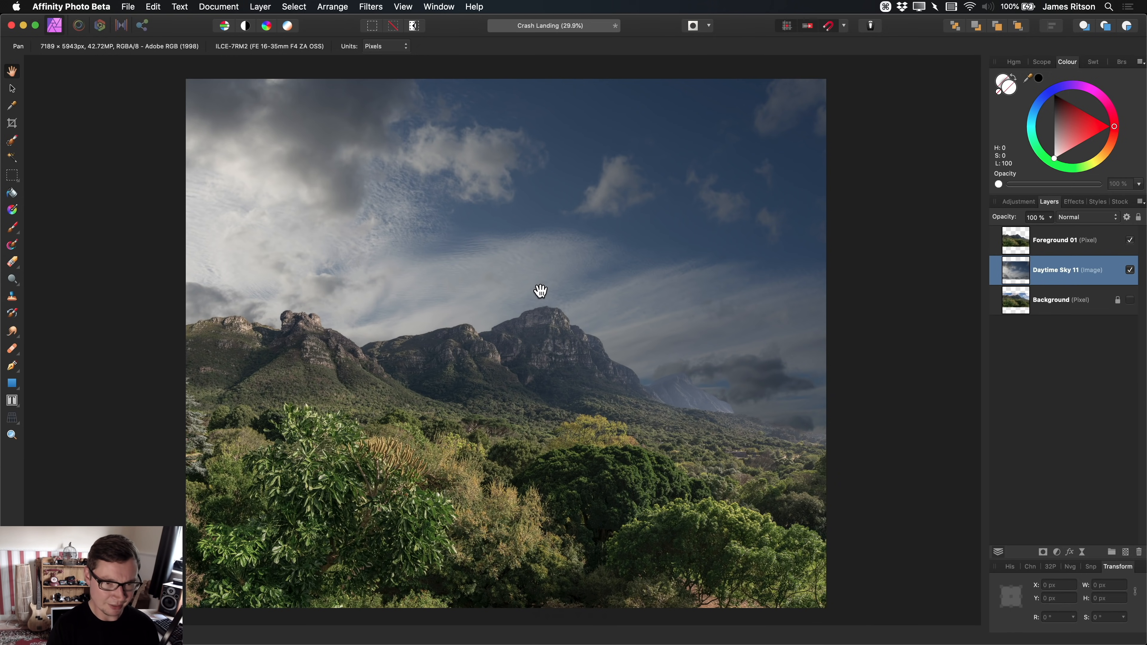
scroll(566, 318, down, 3)
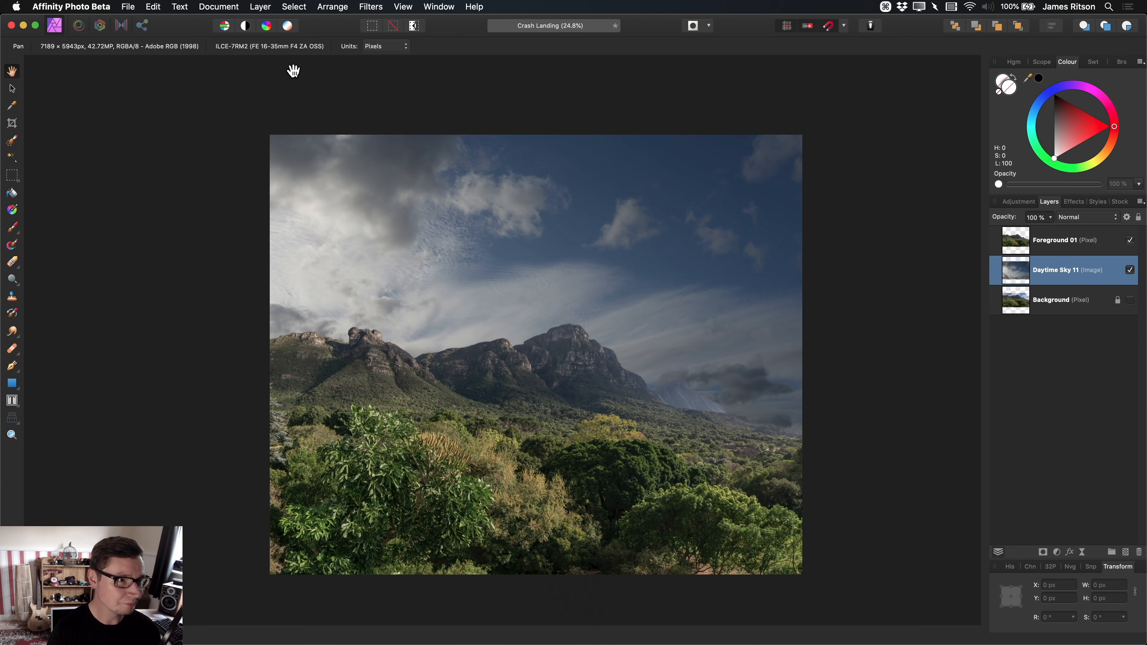
- Add a Brightness / Contrast adjustment above the sky layer with brightness 72 % and contrast 26 %
click(260, 6)
mouse_move(350, 137)
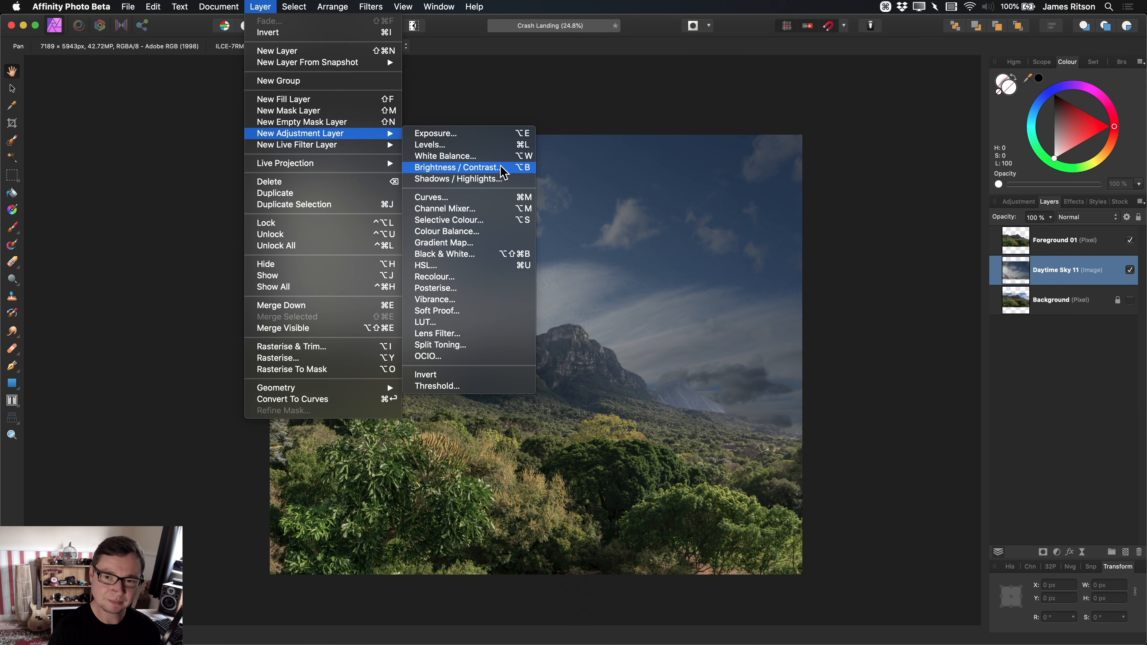
click(457, 168)
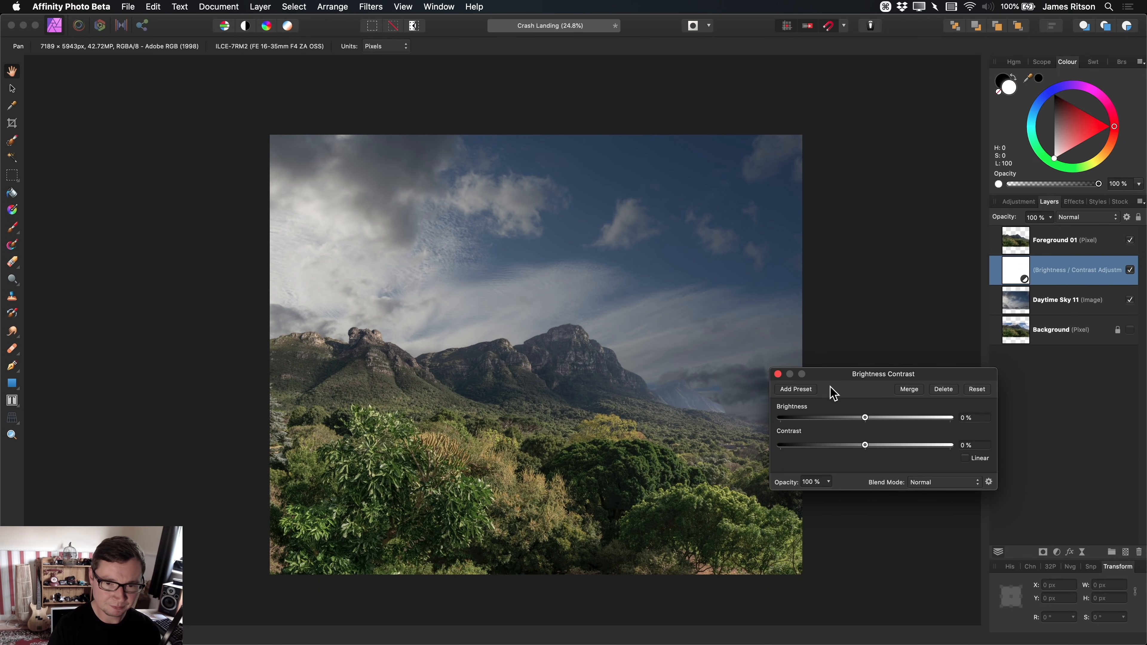
drag(866, 418, 926, 419)
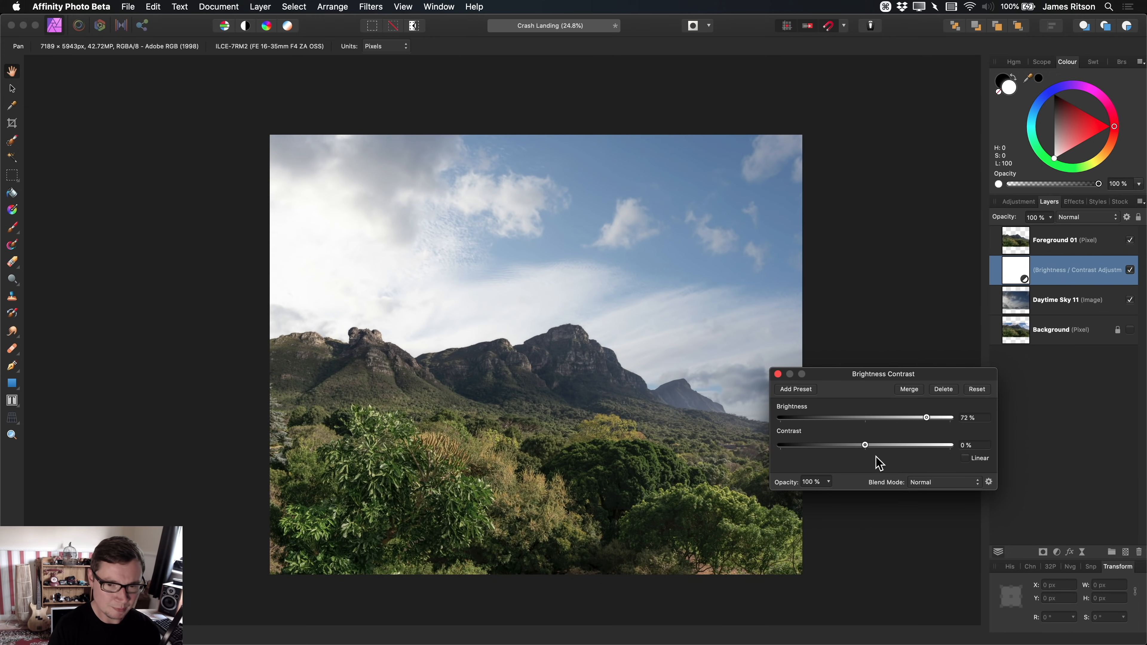
drag(865, 445, 890, 445)
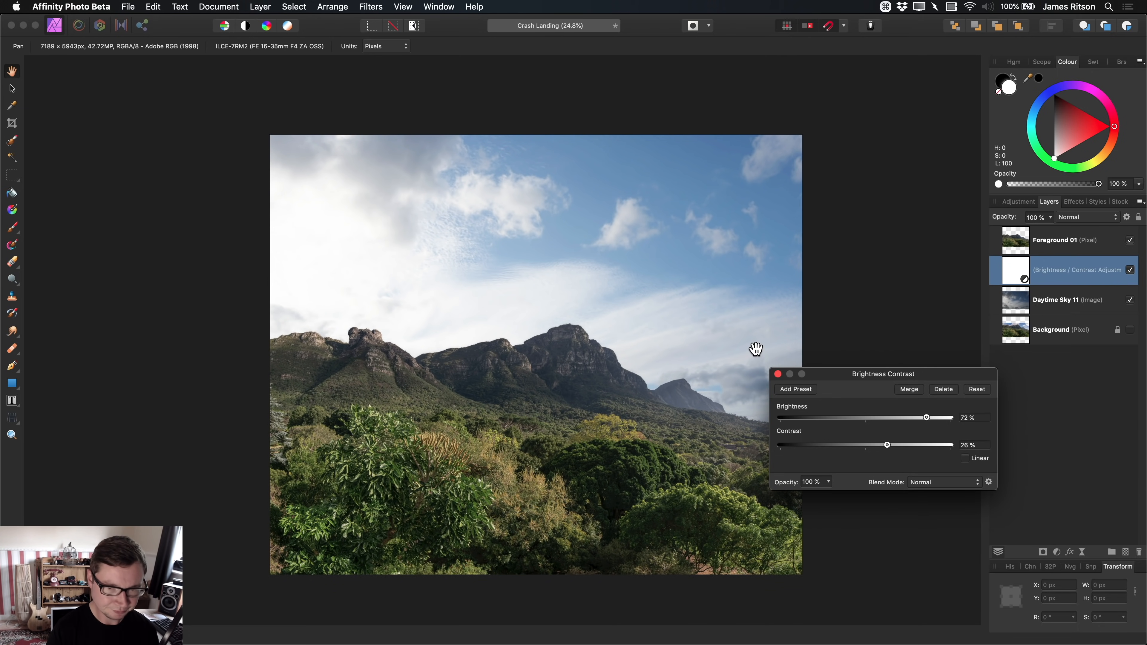
- Judge the sky's brightness against the mountain landscape and raise the adjustment's brightness to 84 %
drag(829, 371, 885, 353)
scroll(597, 338, up, 2)
scroll(598, 339, up, 2)
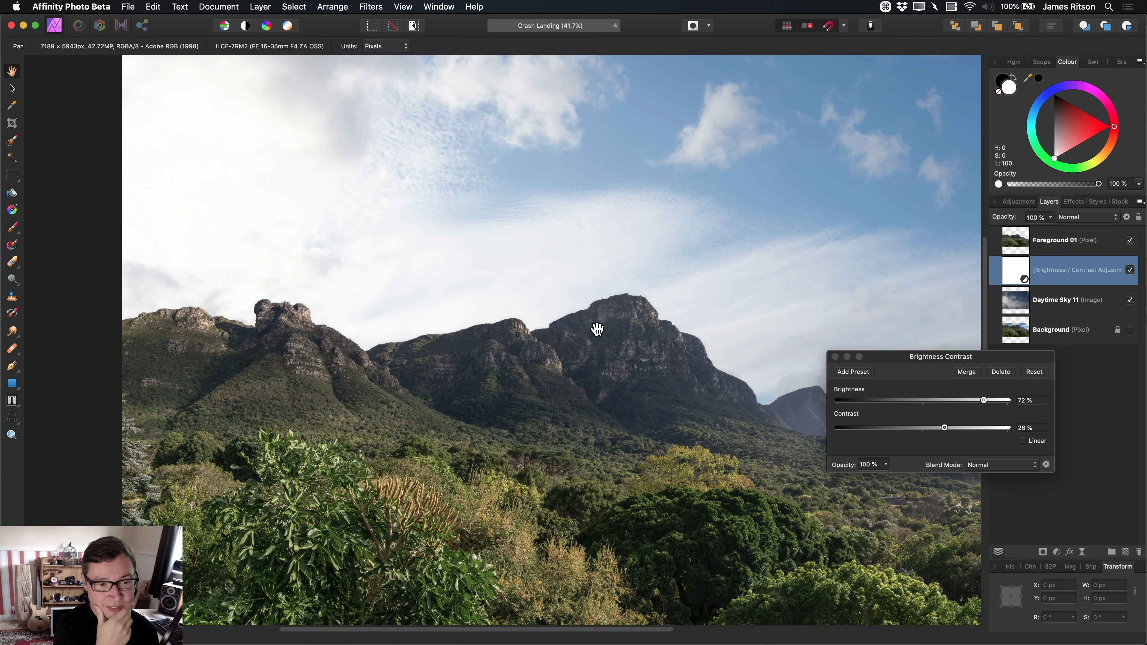
scroll(598, 329, up, 2)
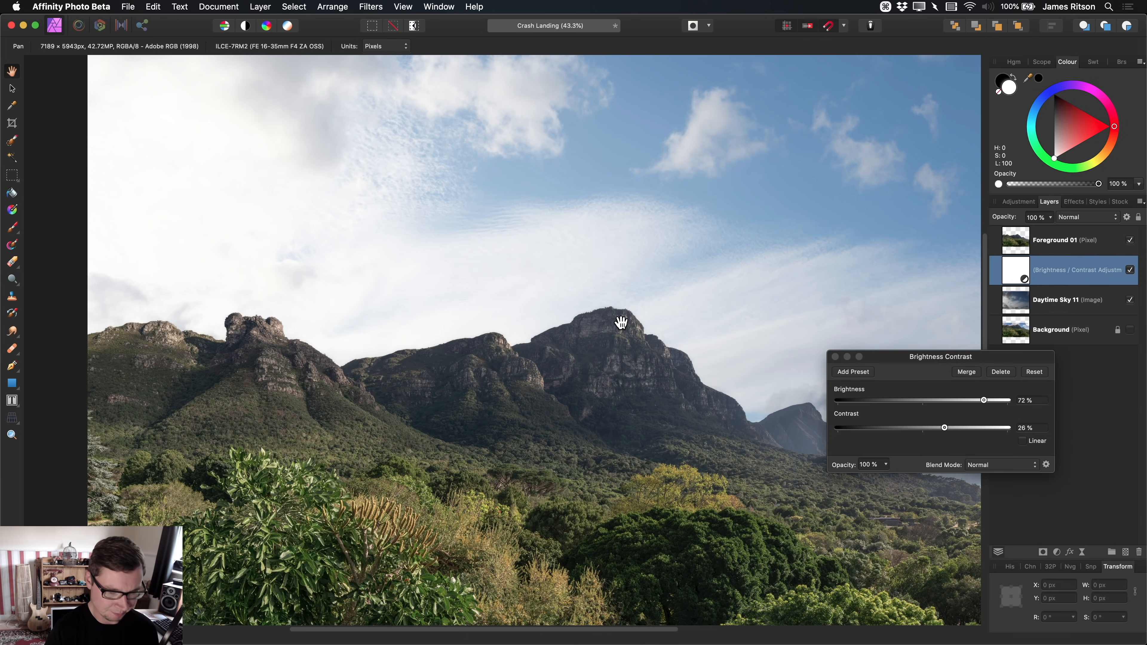
scroll(596, 369, down, 5)
scroll(665, 395, down, 1)
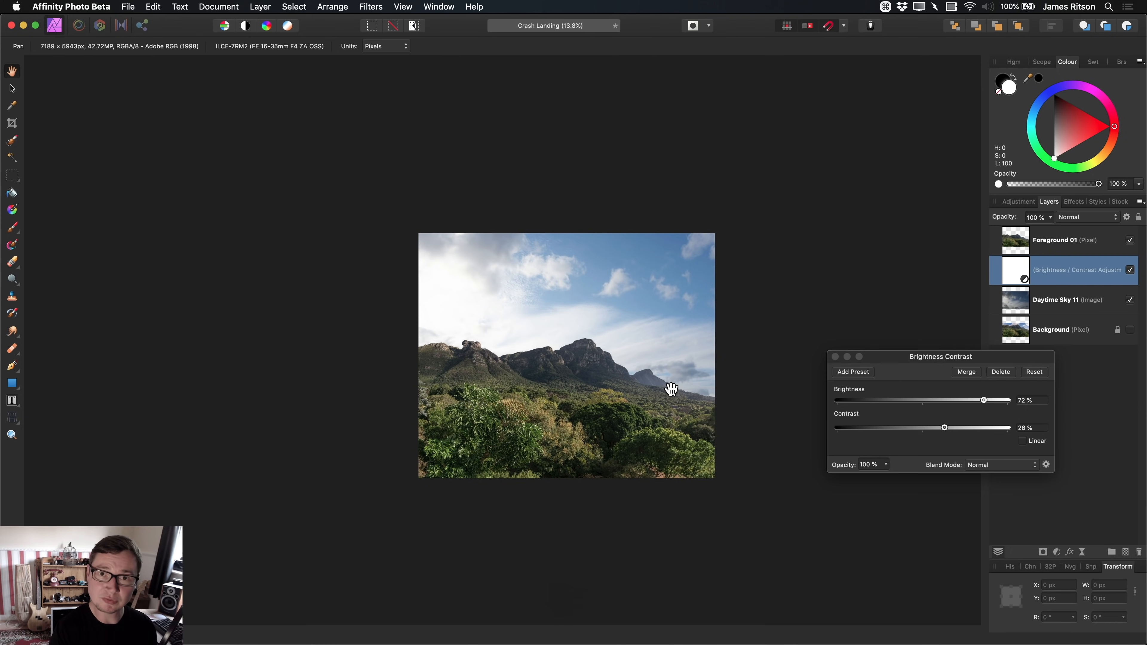
scroll(669, 386, down, 3)
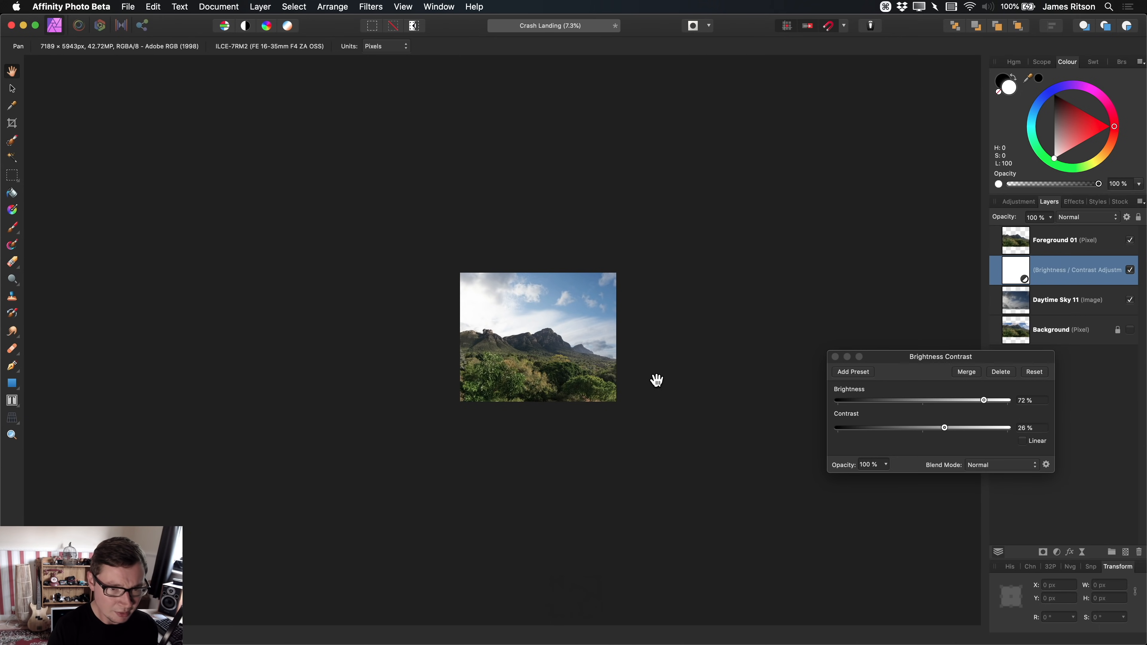
mouse_move(984, 400)
mouse_down()
mouse_move(958, 402)
mouse_move(1003, 410)
mouse_move(975, 405)
mouse_move(993, 406)
mouse_up()
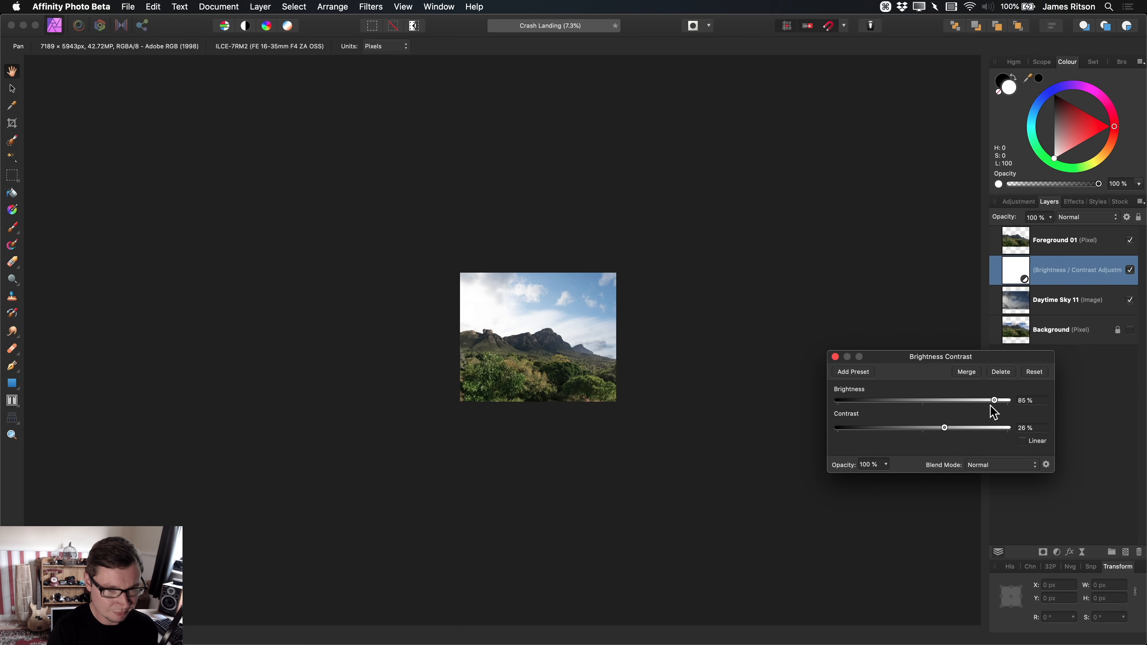
drag(884, 361, 877, 354)
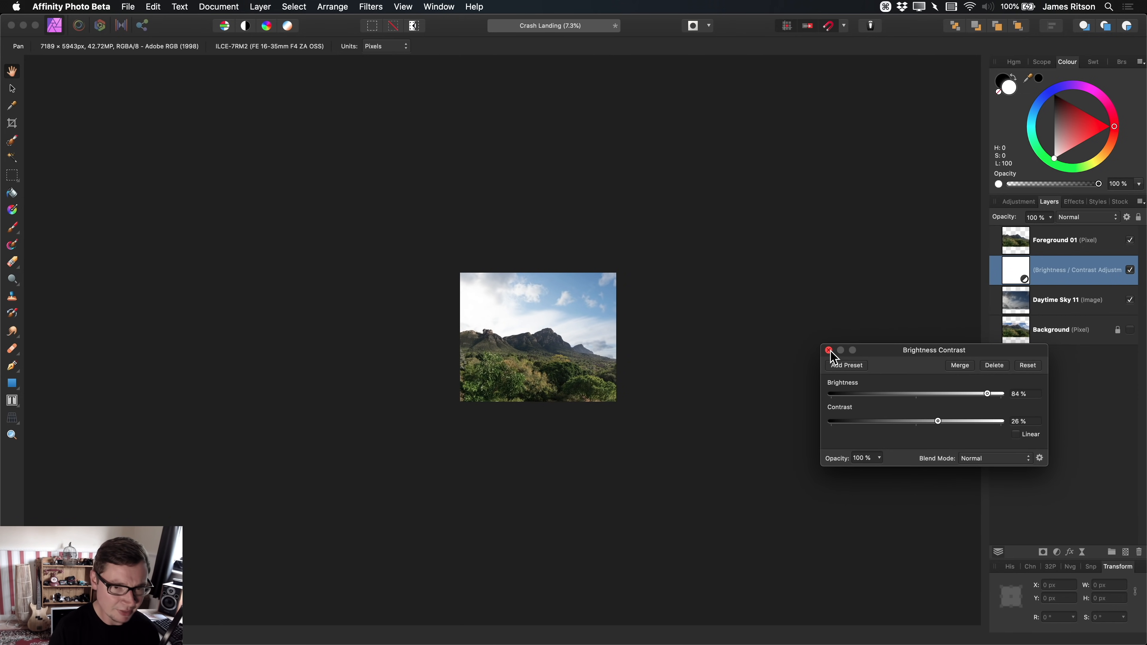
- Close the brightness adjustment's settings and examine how the cut-out mountain ridge blends with the sky, close up and in the whole image
click(828, 351)
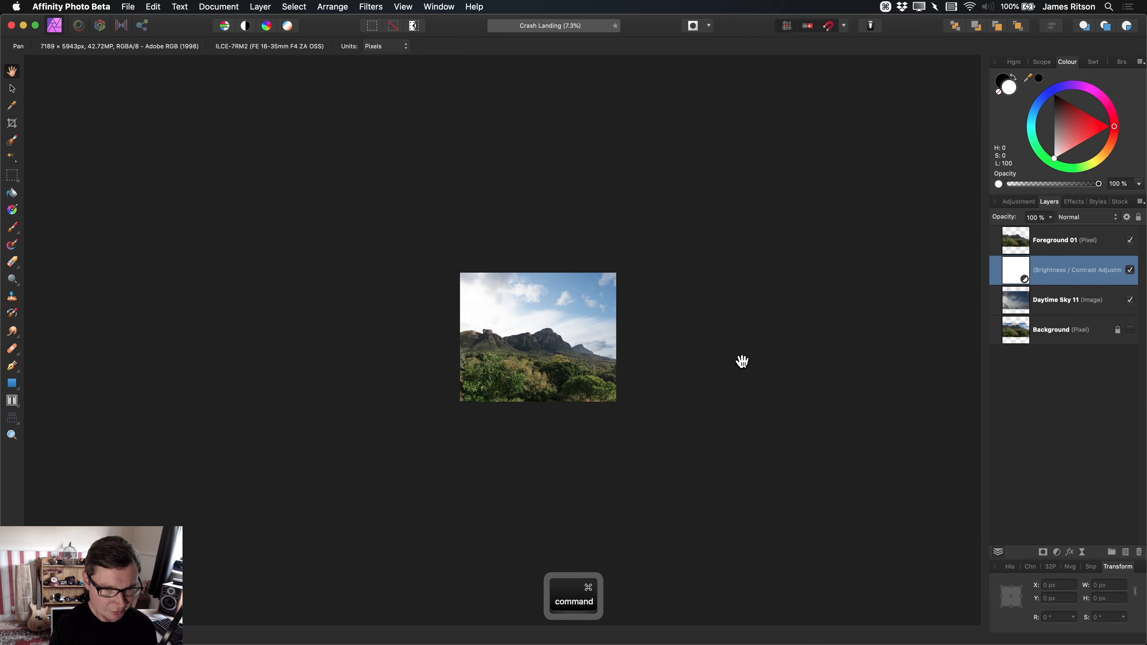
key(super+0)
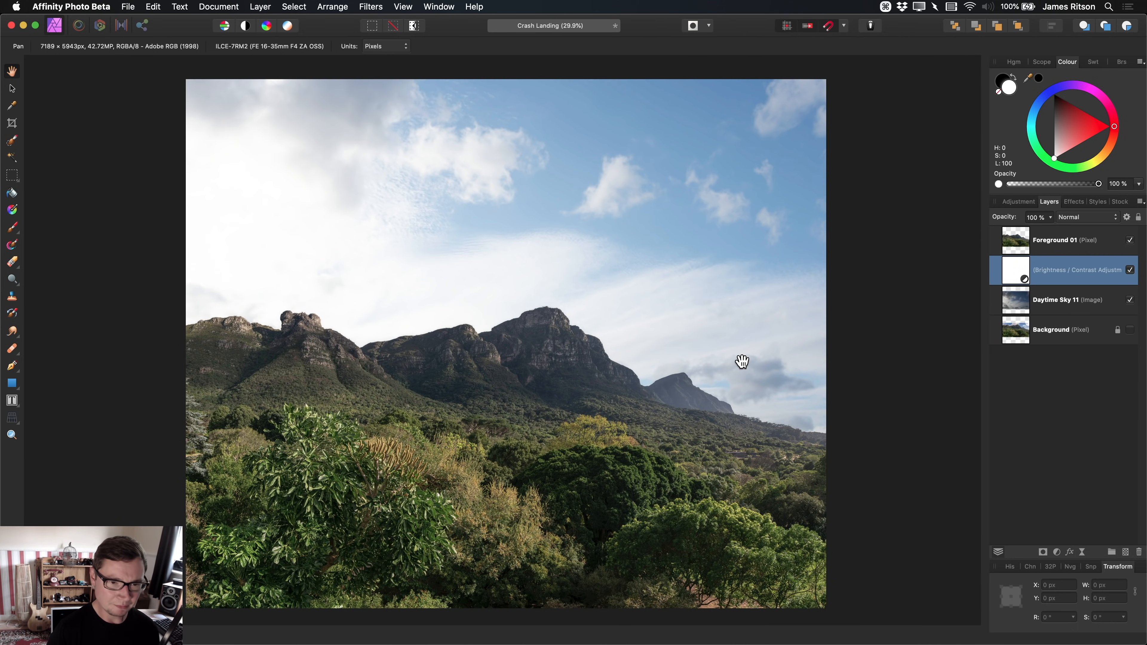
scroll(637, 316, down, 2)
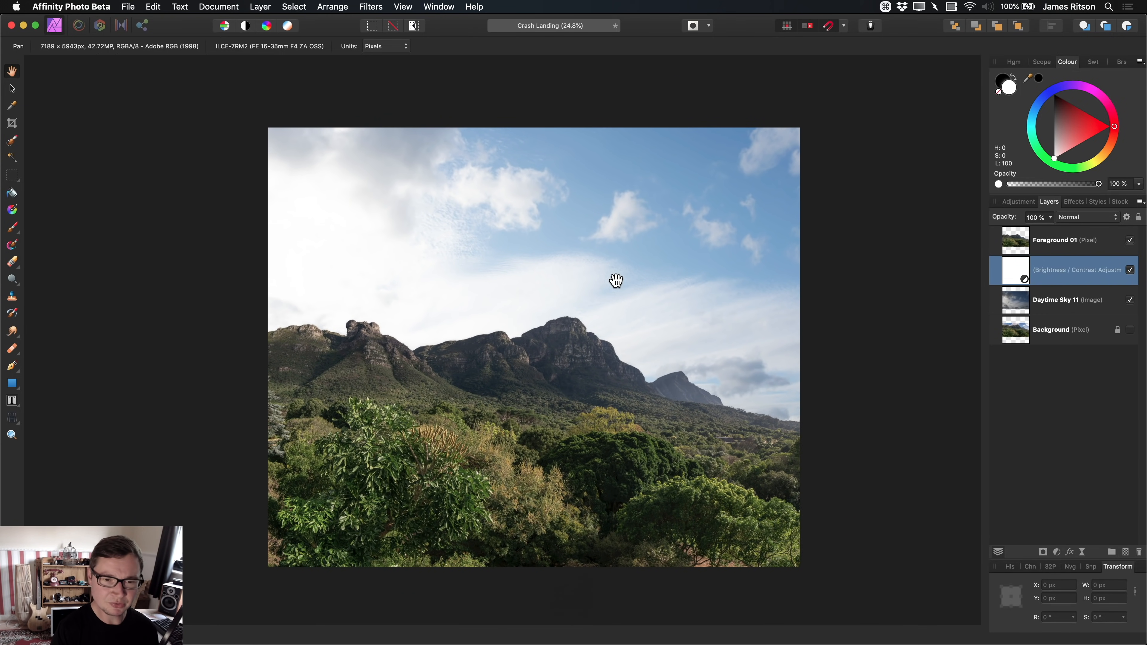
scroll(393, 375, up, 3)
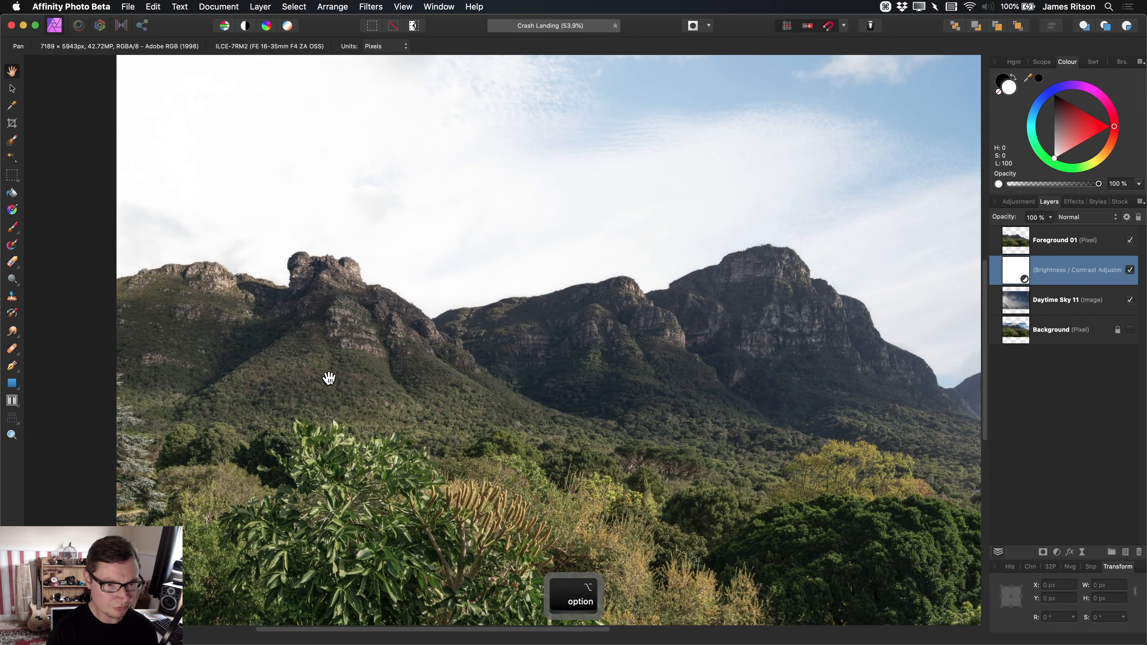
scroll(484, 341, up, 4)
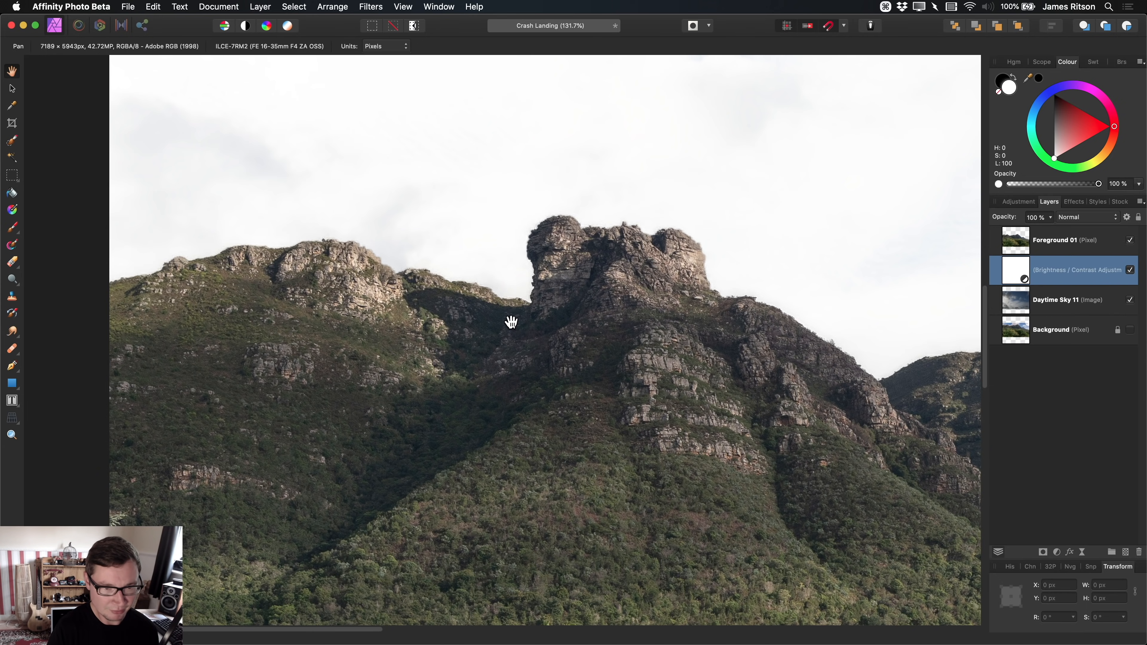
scroll(476, 312, down, 7)
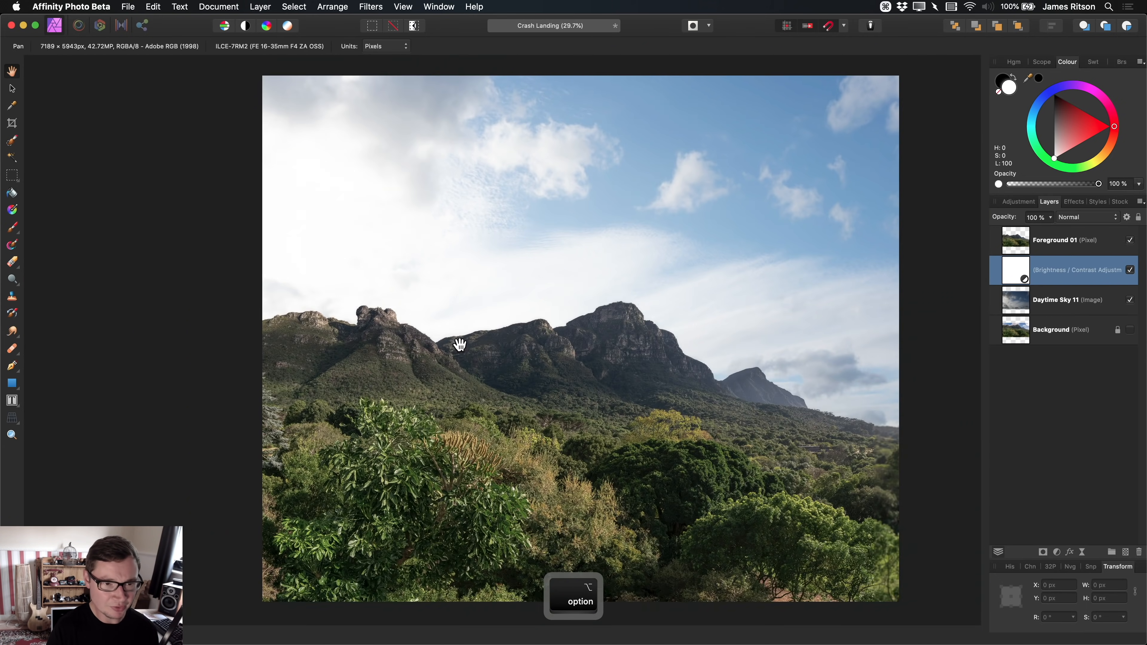
drag(459, 344, 397, 336)
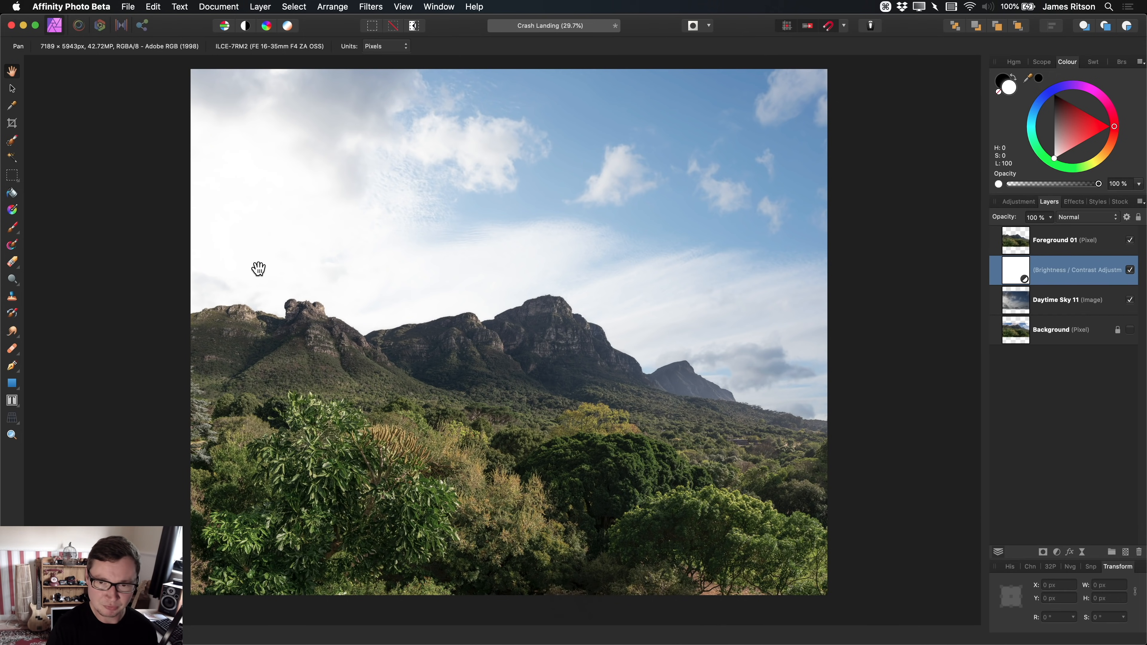
- Flip the Daytime Sky 11 layer horizontally
click(1088, 309)
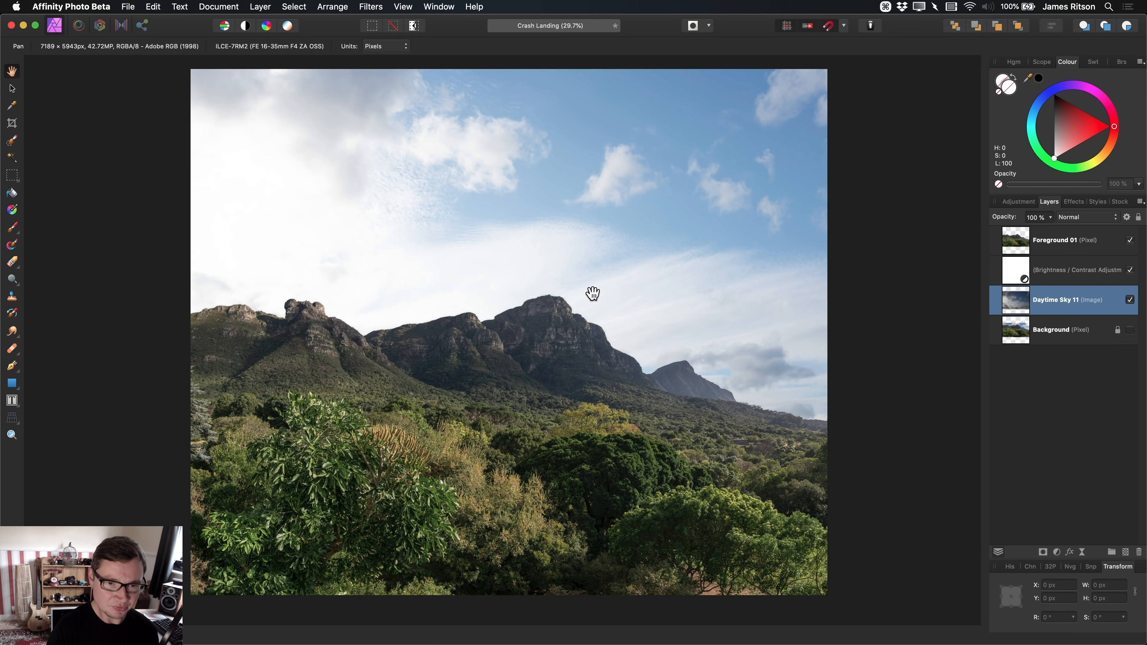
drag(528, 291, 549, 307)
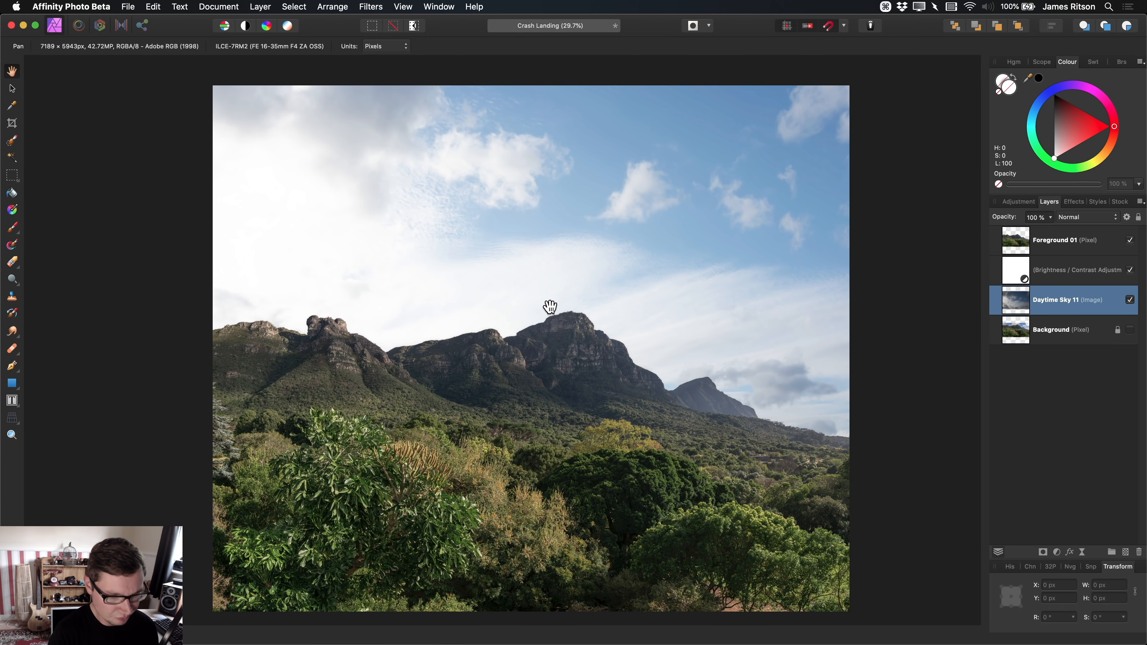
key(v)
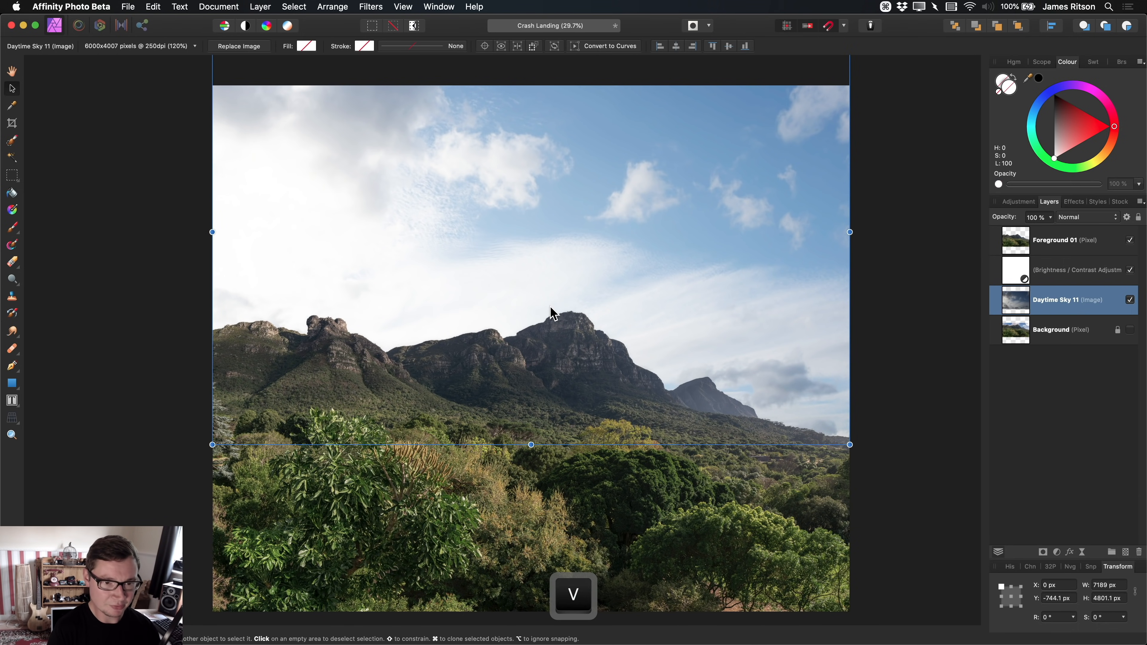
click(338, 7)
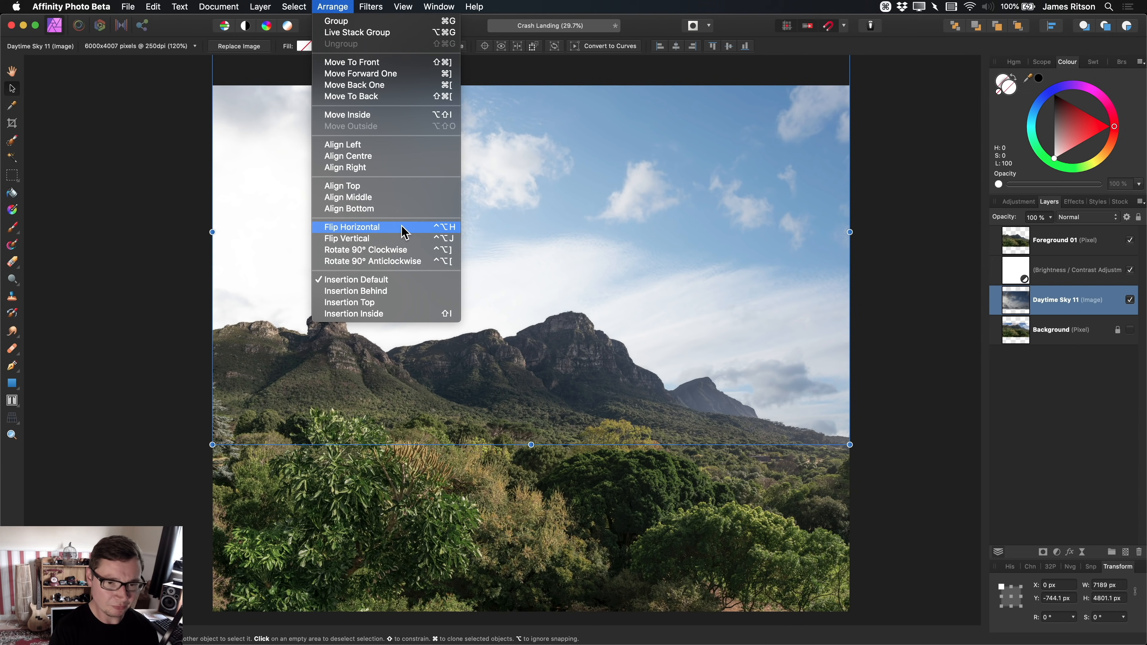
click(567, 244)
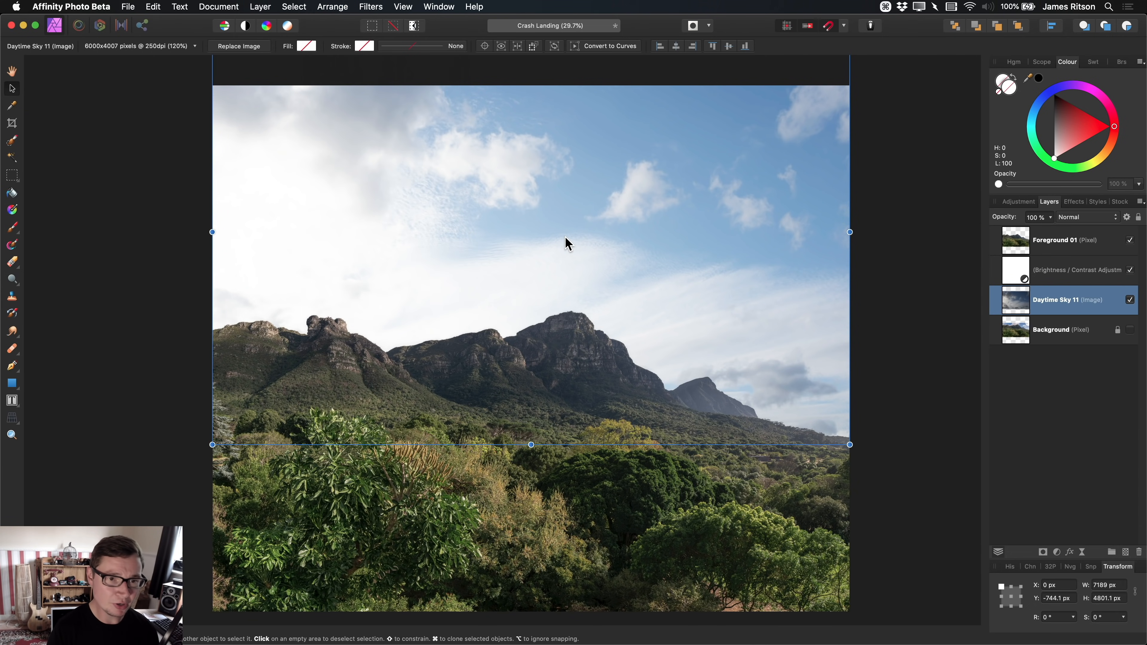
right_click(581, 173)
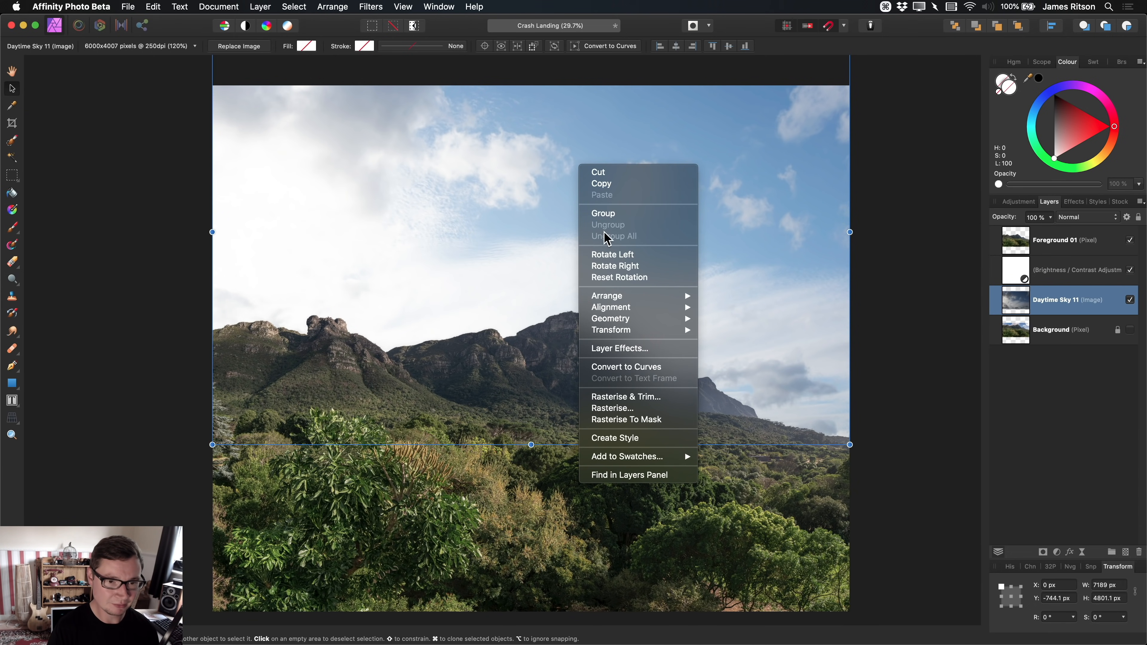
mouse_move(654, 341)
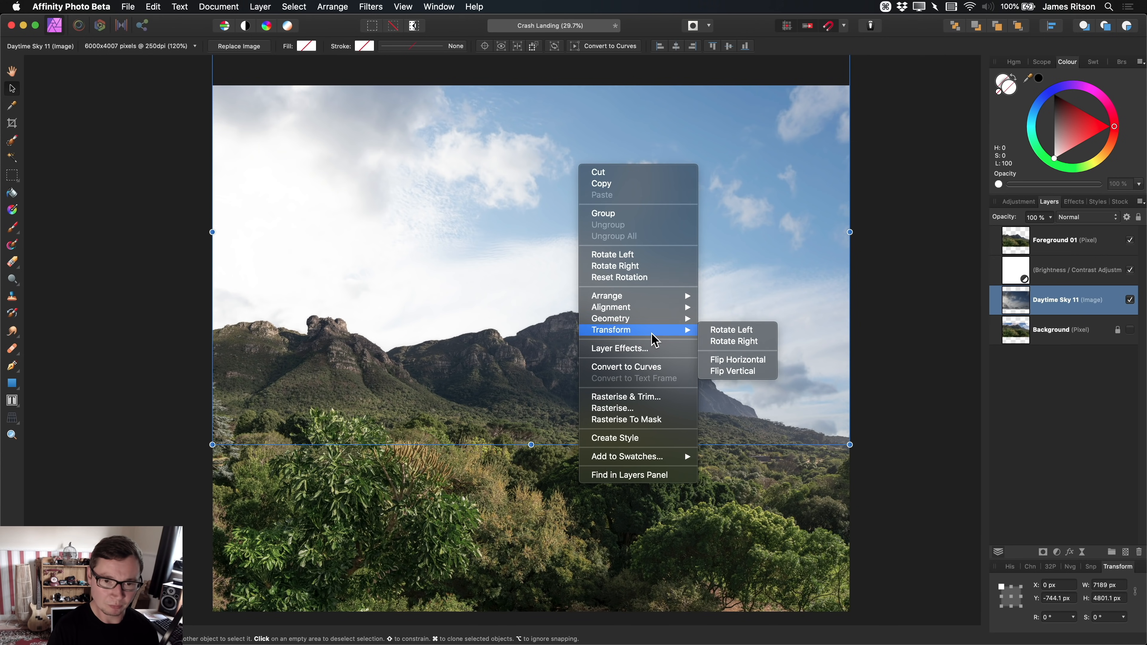
click(768, 364)
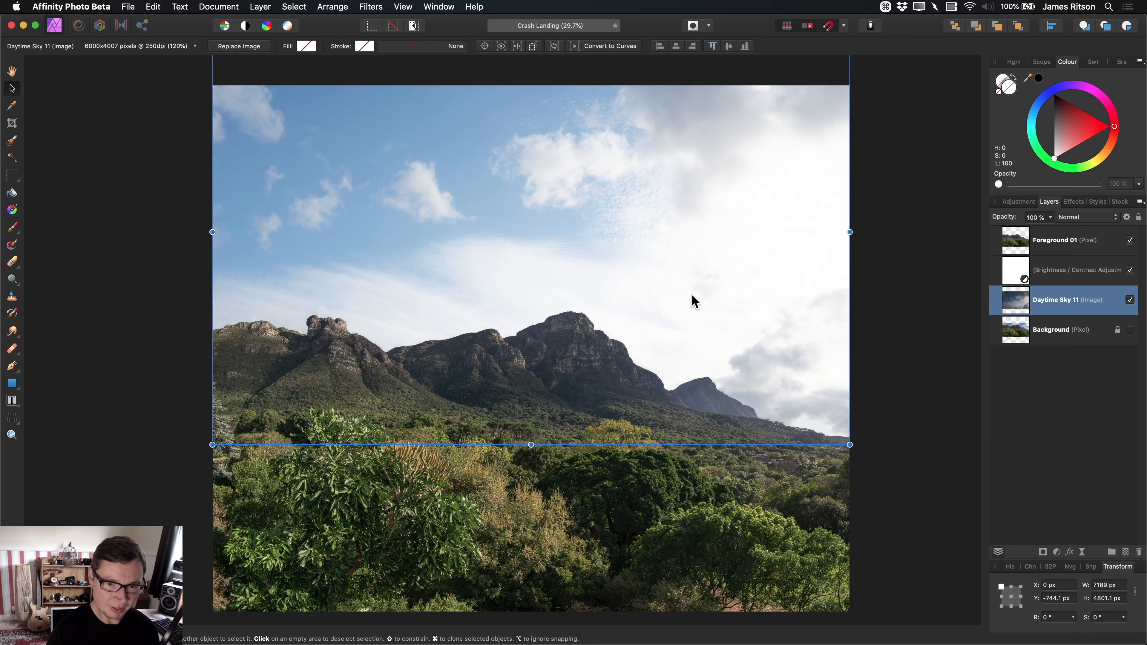
- Examine how the flipped sky meets the far mountain slope and the distant tree line
key(h)
drag(687, 313, 646, 309)
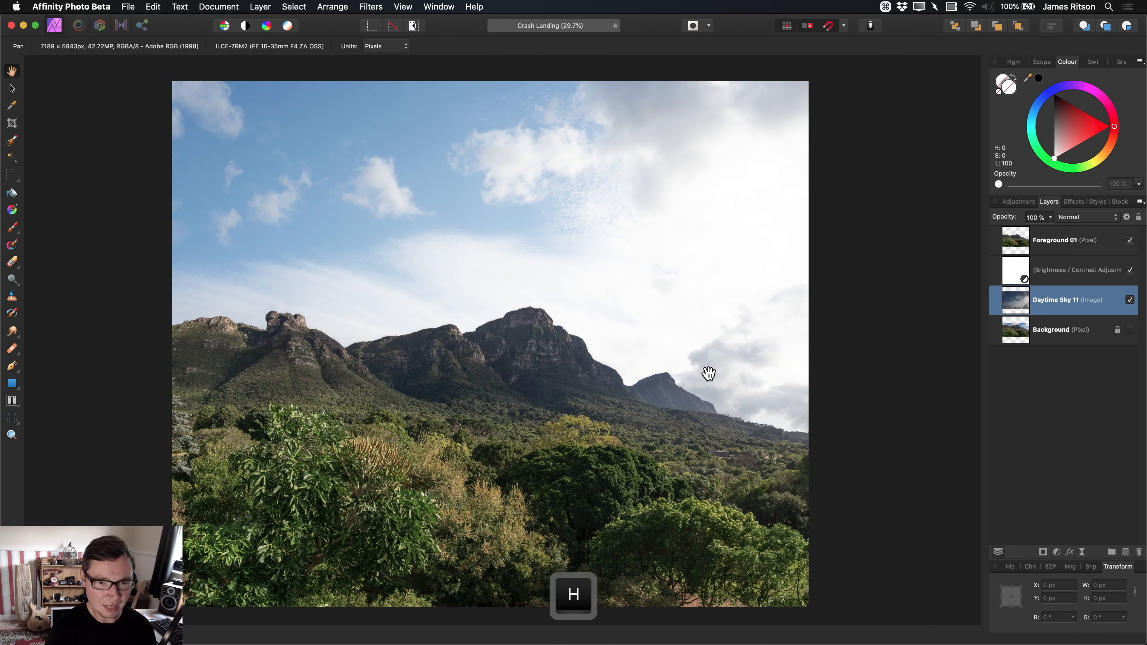
scroll(656, 384, up, 10)
scroll(644, 389, up, 1)
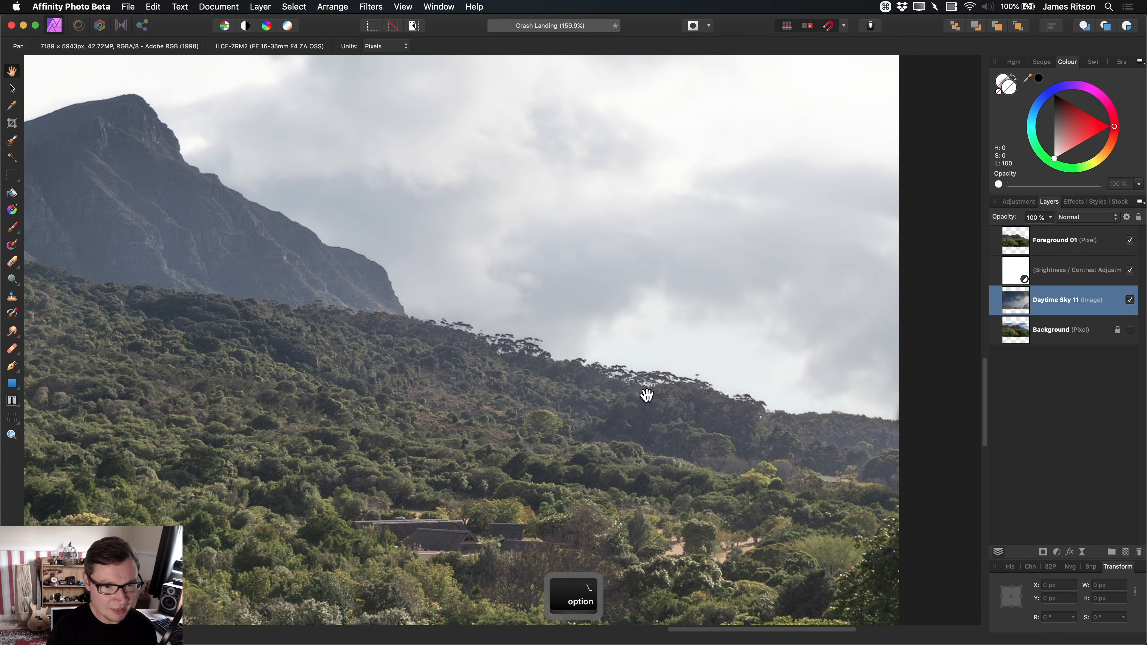
scroll(560, 272, up, 1)
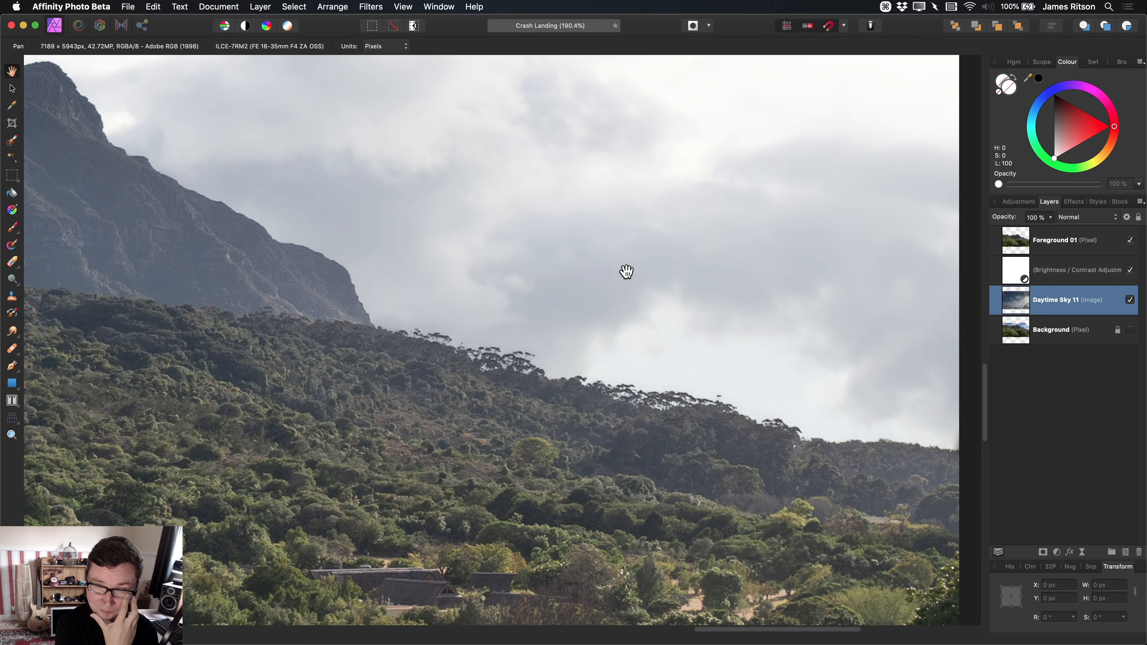
scroll(627, 271, down, 6)
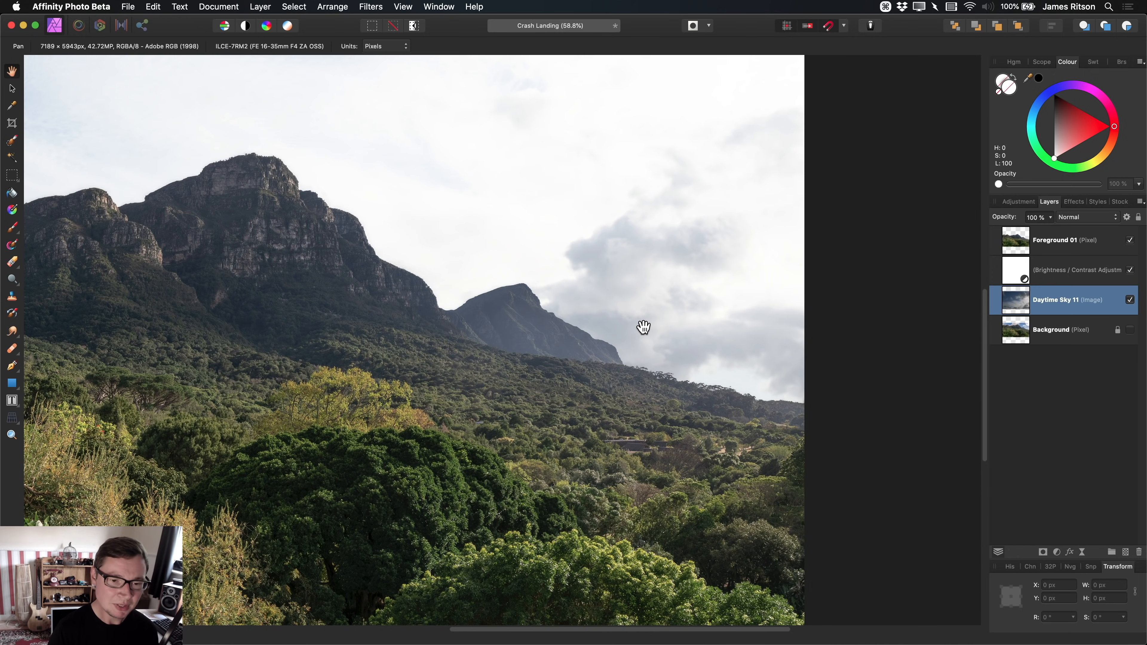
scroll(643, 328, down, 2)
scroll(628, 328, up, 1)
drag(601, 317, 633, 349)
scroll(628, 328, down, 1)
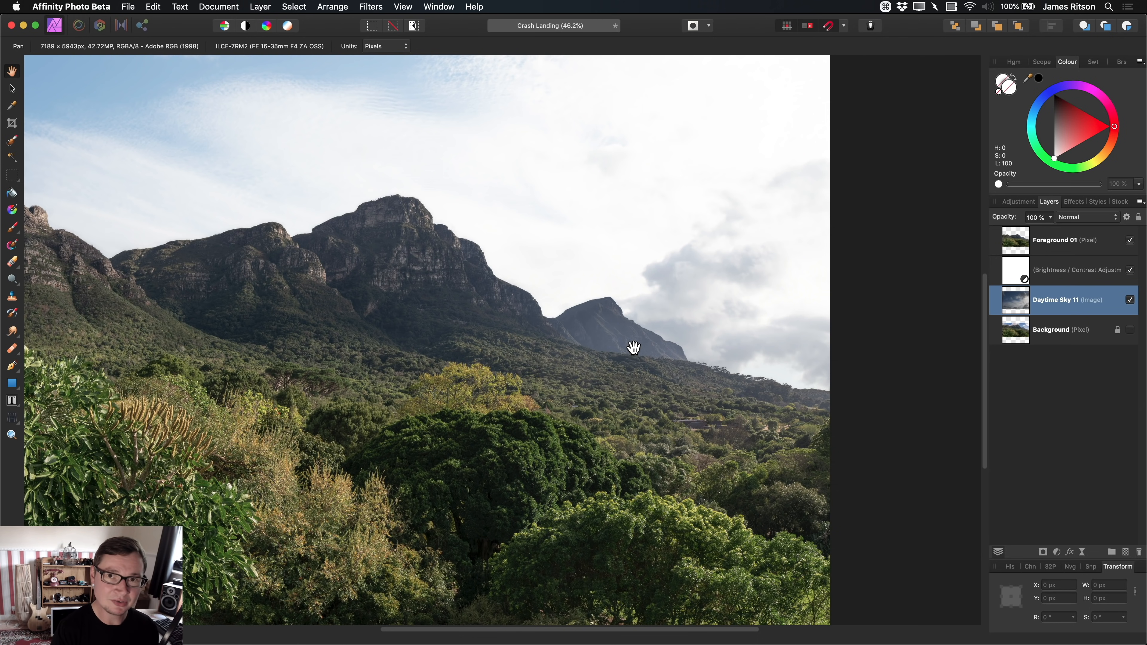
- Add a fill layer above the Daytime Sky 11 layer and draw a vertical linear gradient on it from the sky to below the ridge
click(258, 7)
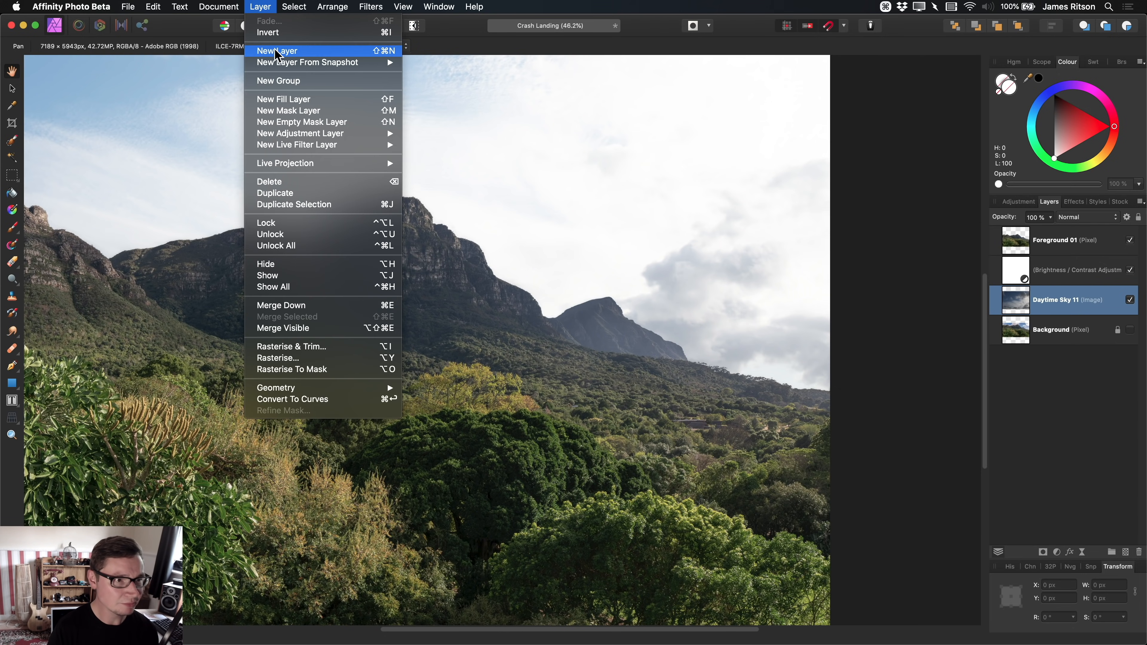
click(314, 100)
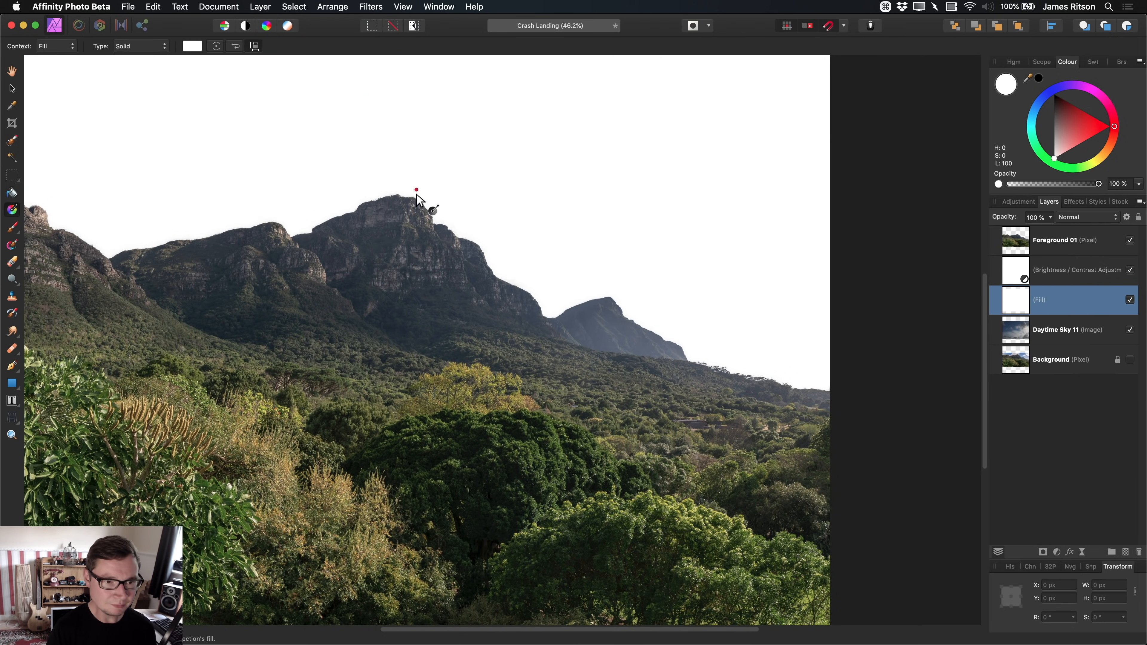
scroll(557, 303, up, 2)
scroll(560, 302, down, 2)
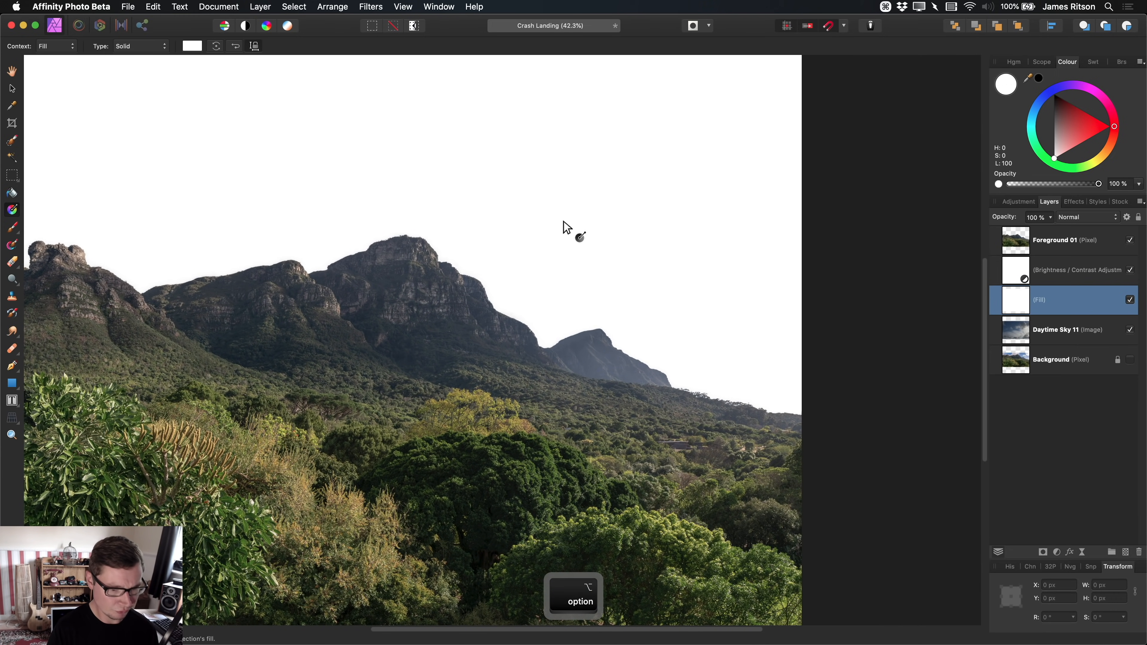
drag(563, 220, 590, 417)
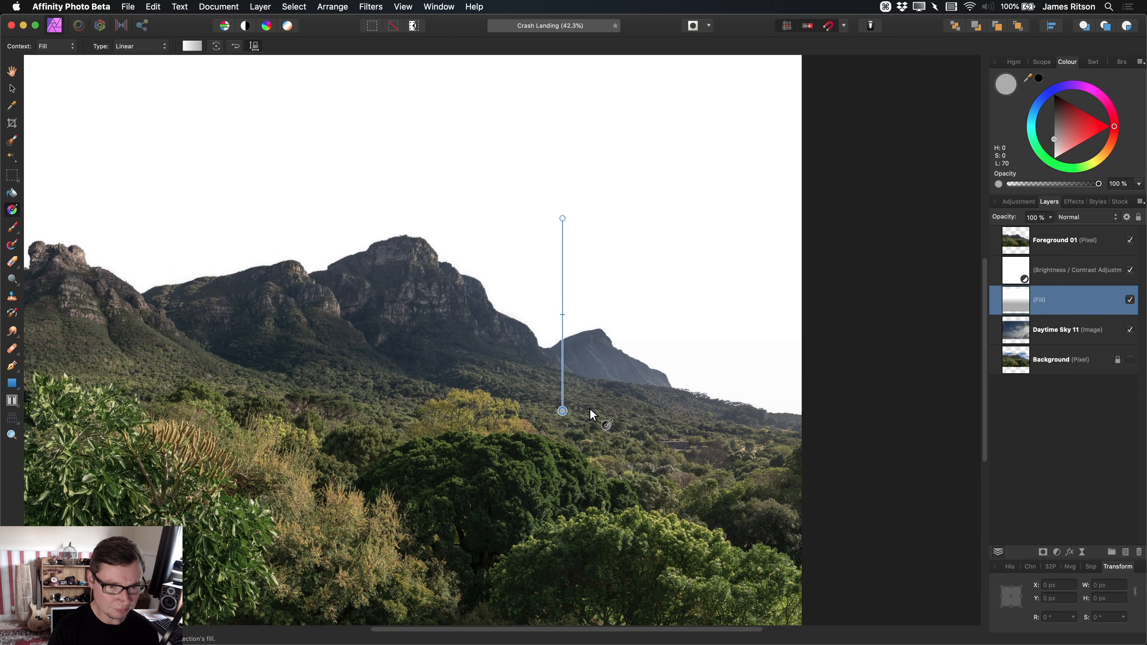
- Set the gradient fill layer's blend mode to Screen
click(1114, 221)
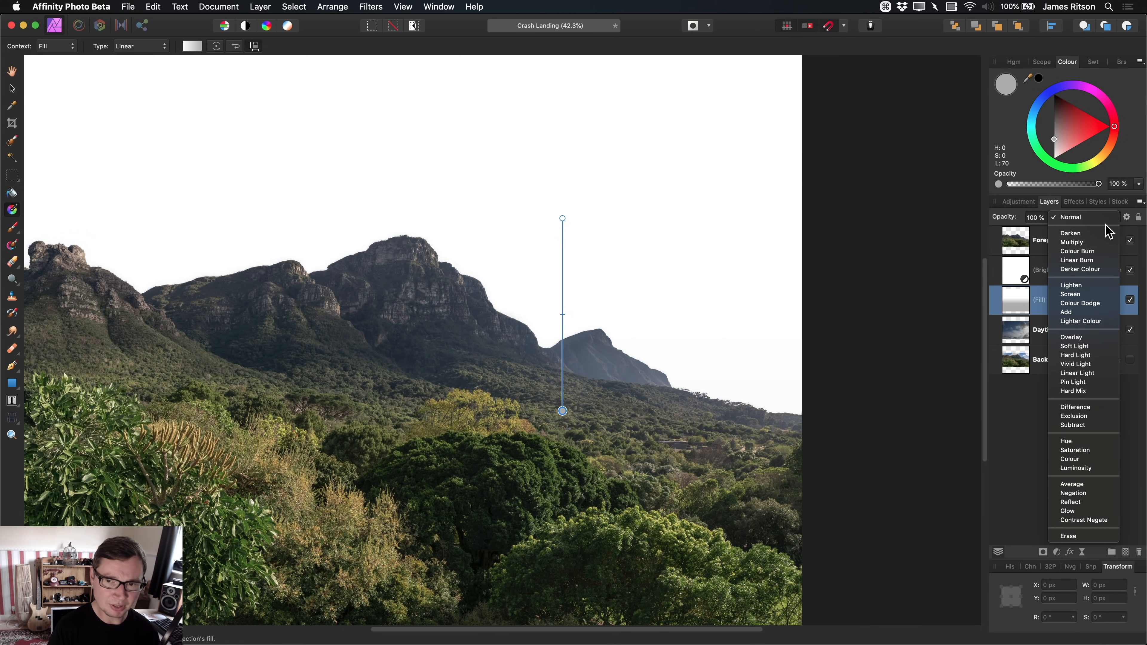
click(1102, 295)
scroll(661, 298, up, 1)
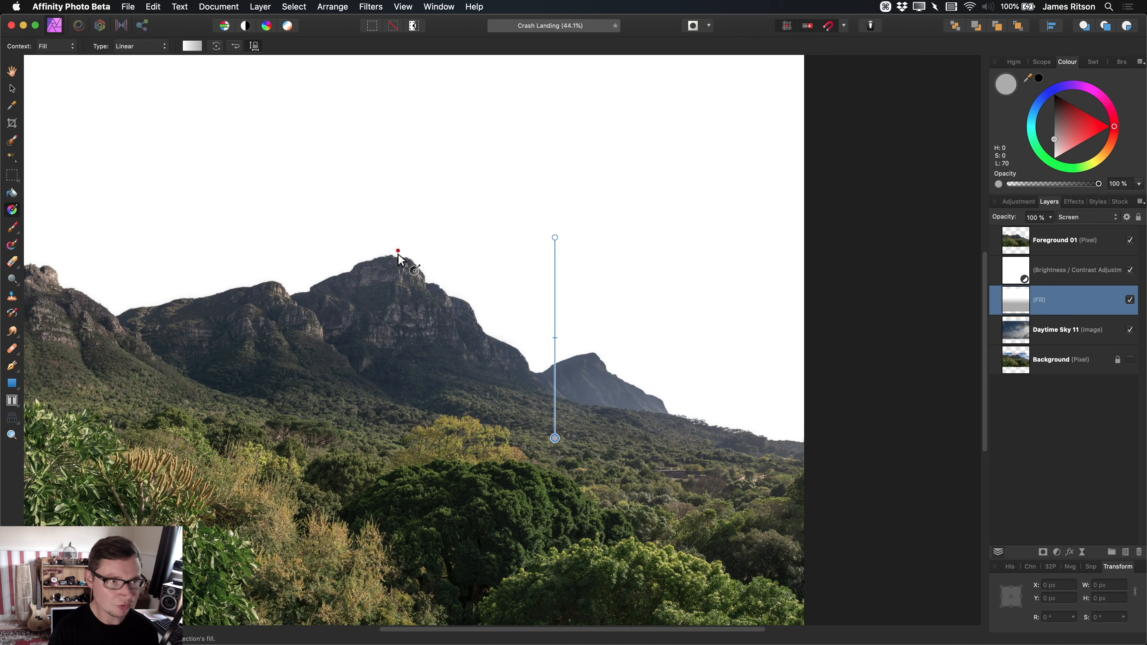
- Reverse the fill layer's gradient and set its upper colour stop to black
click(236, 47)
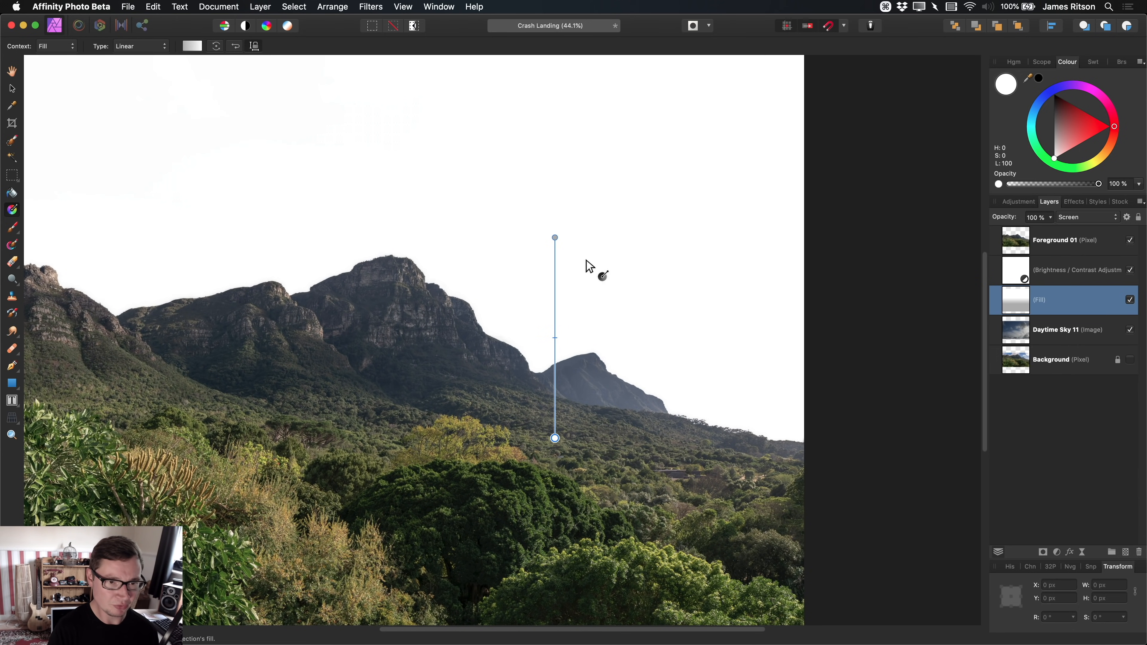
click(555, 237)
click(1053, 105)
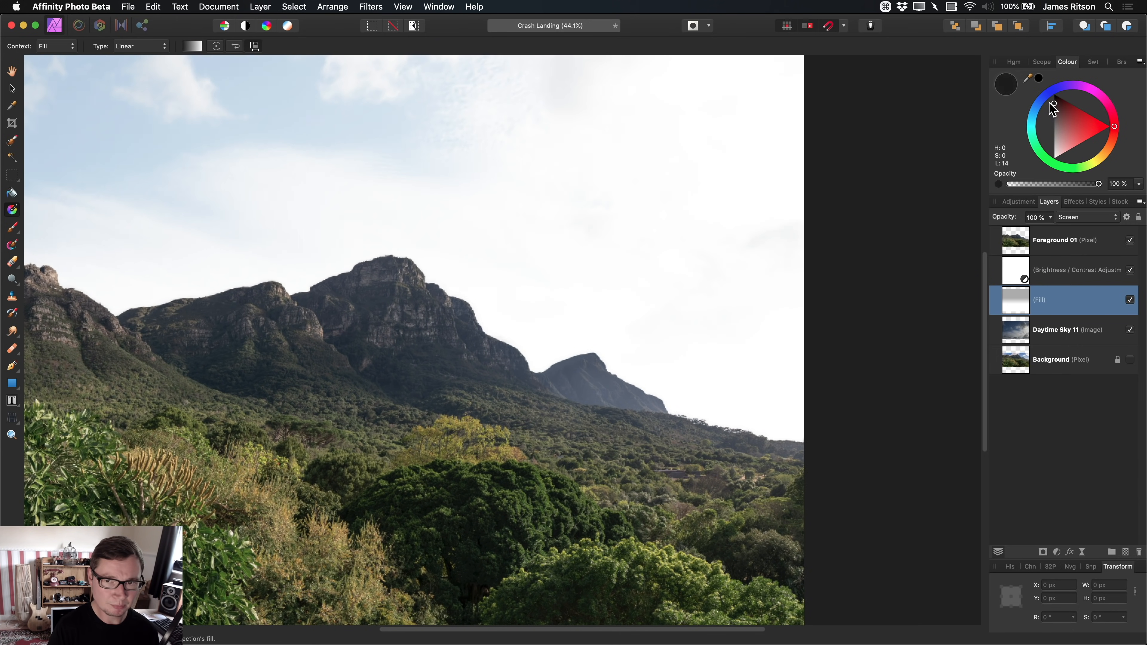
drag(1051, 105, 1046, 83)
alt+scroll(601, 316, down, 3)
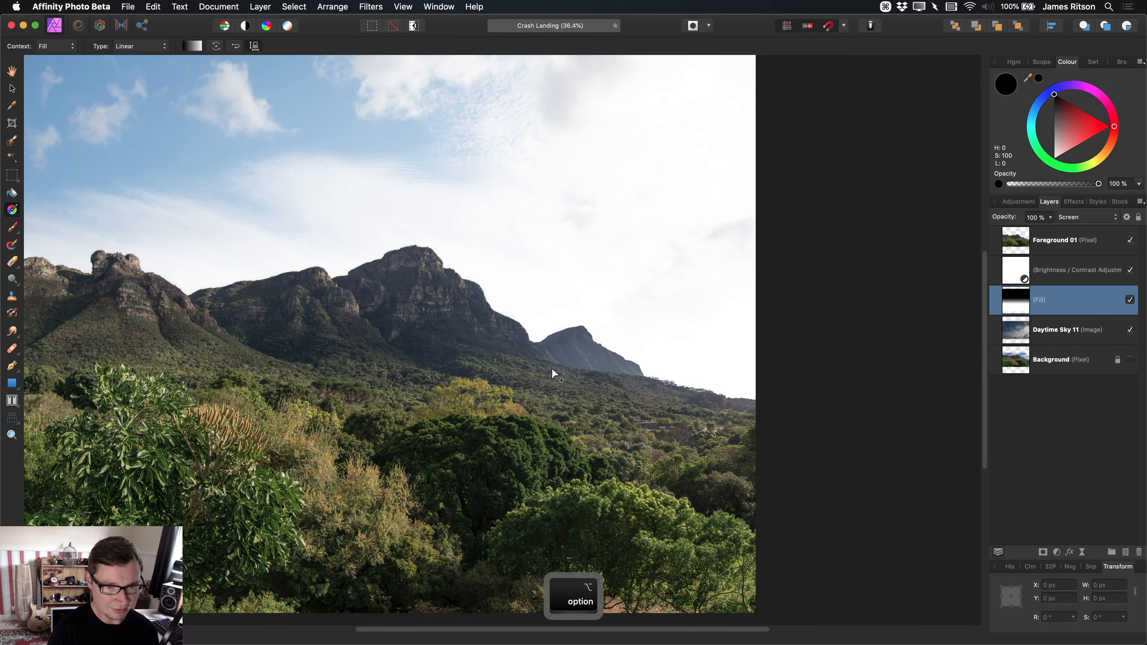
- Set the gradient's lower colour stop to black and inspect the sky along the distant tree line
click(551, 398)
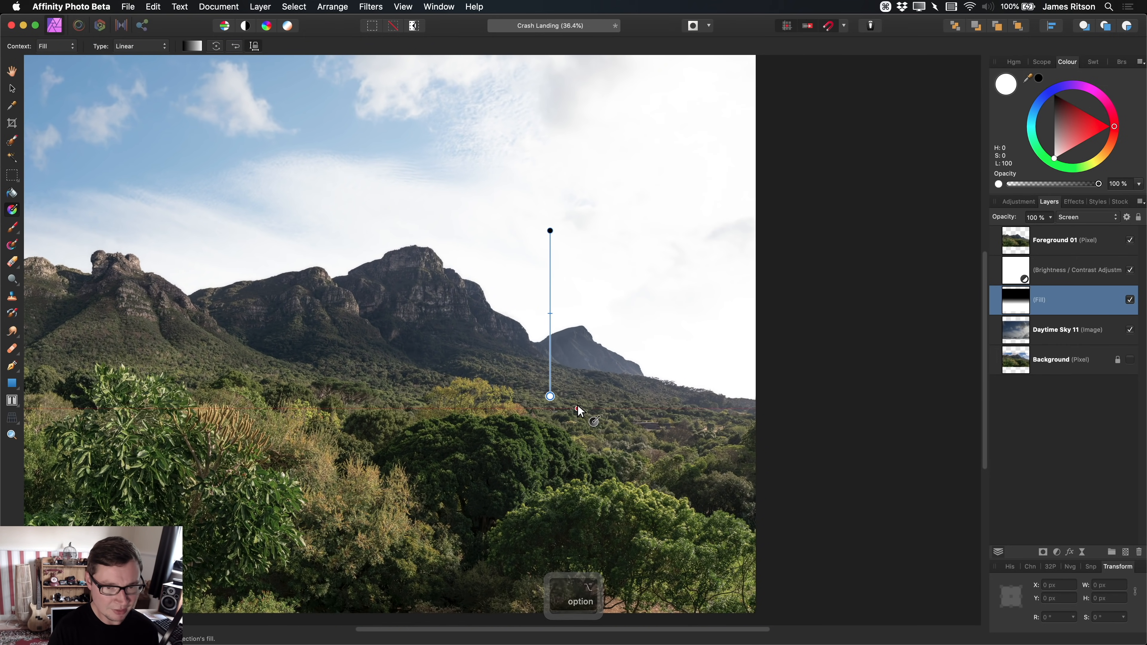
alt+scroll(552, 397, up, 4)
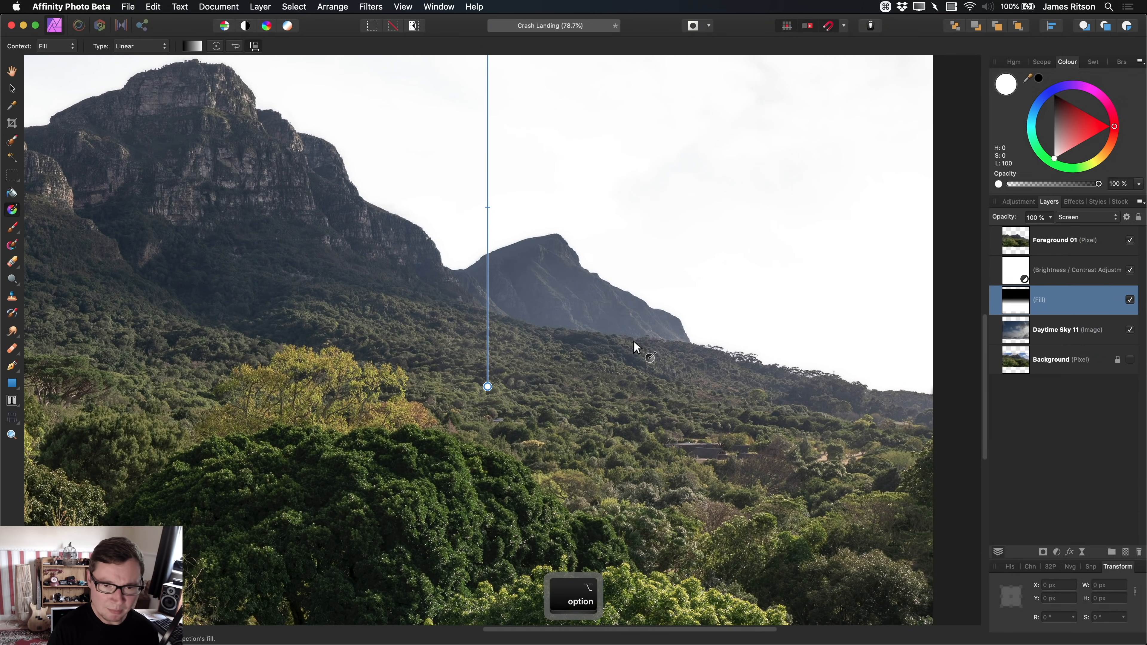
scroll(759, 350, right, 5)
alt+scroll(714, 350, up, 2)
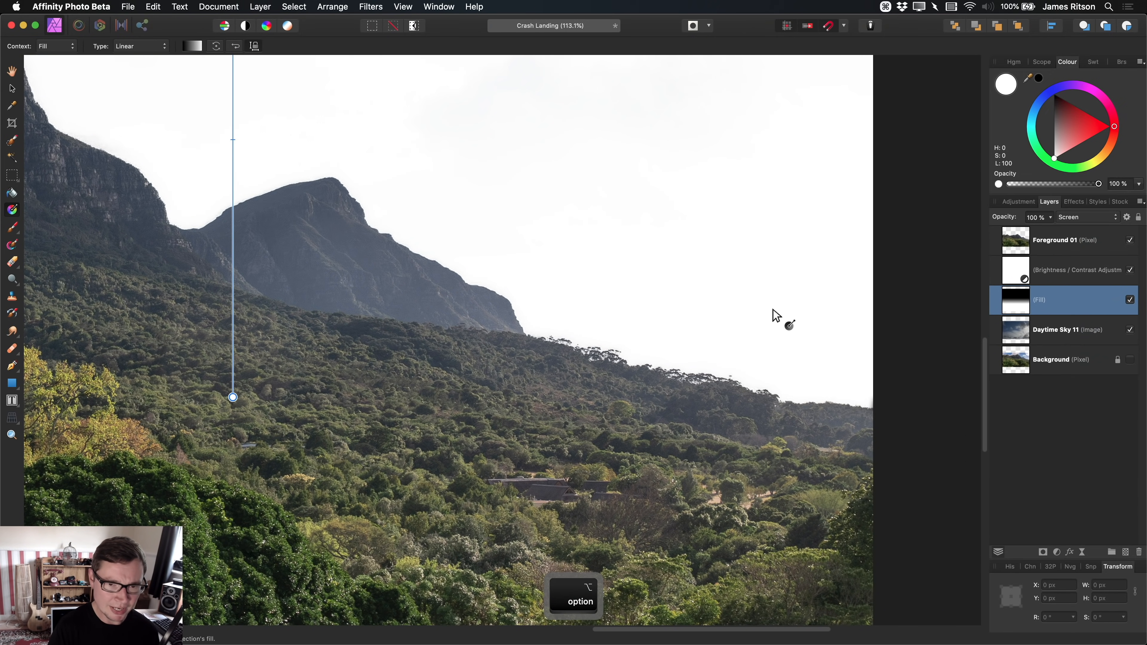
drag(1057, 164, 1043, 94)
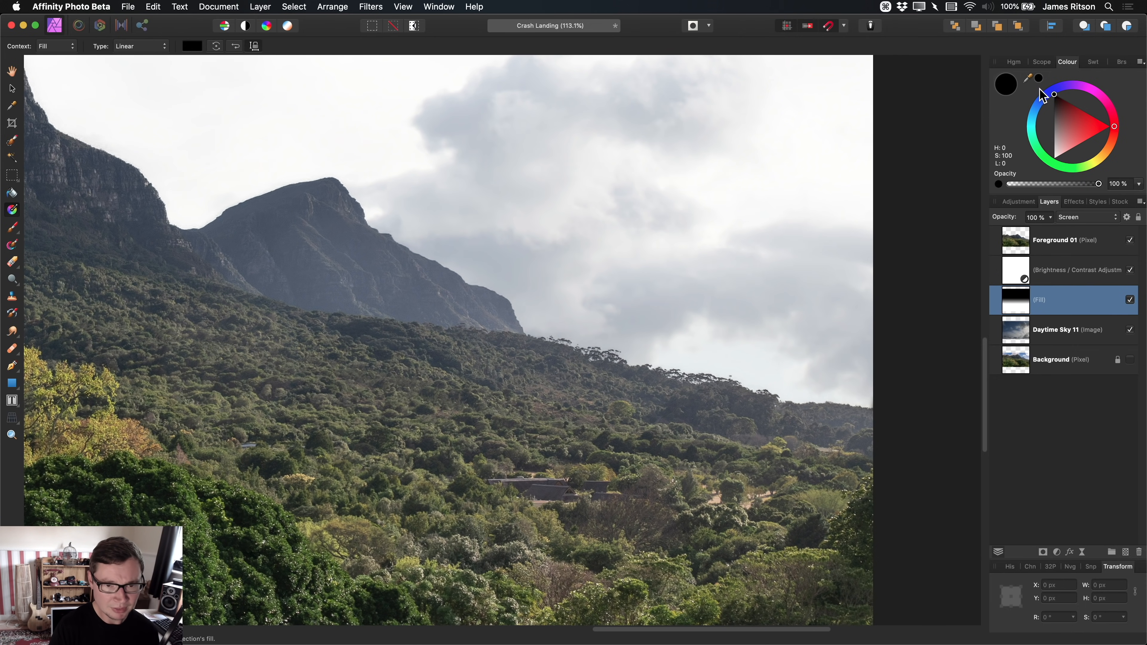
alt+scroll(635, 294, up, 2)
alt+scroll(603, 351, up, 5)
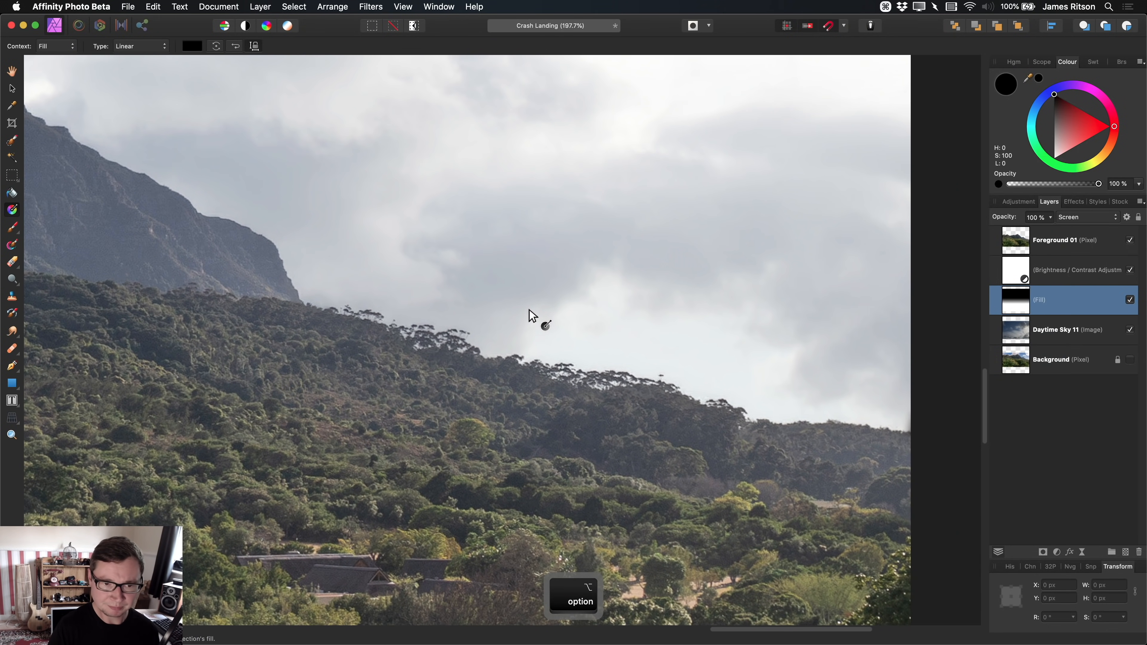
alt+scroll(564, 339, down, 1)
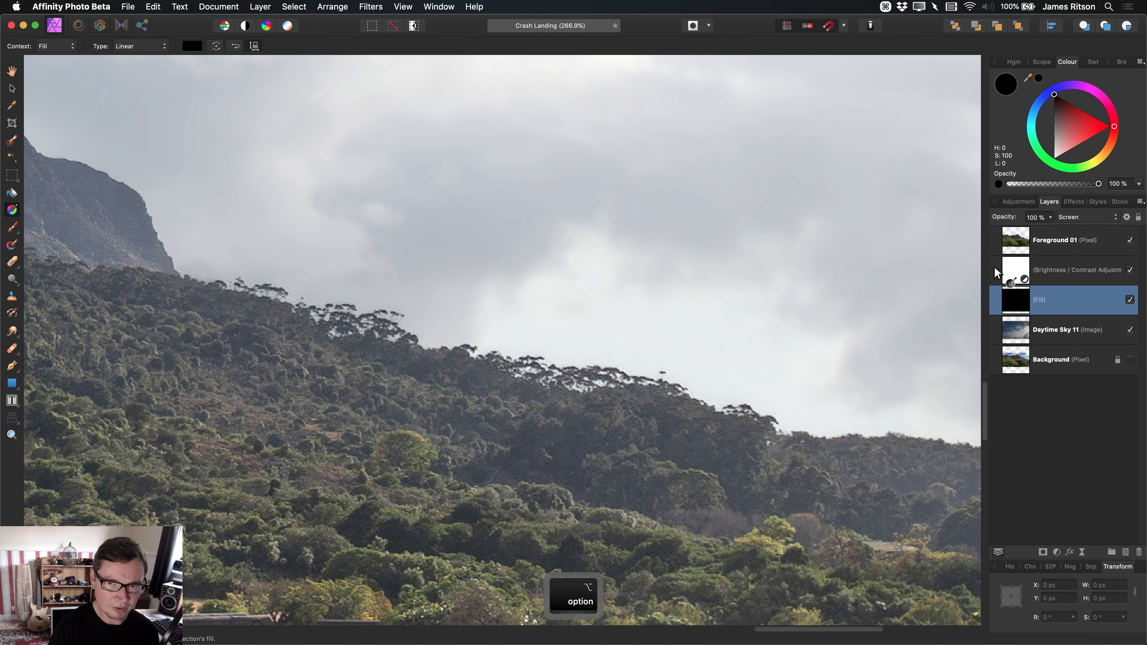
- Lighten the fill gradient's lower colour stop to a neutral grey of about 49 lightness and check the haze across the whole image
click(1056, 100)
mouse_move(1054, 101)
mouse_down()
mouse_move(1054, 145)
mouse_move(1049, 102)
mouse_move(1054, 135)
mouse_move(1047, 106)
mouse_move(1048, 127)
mouse_up()
scroll(799, 256, down, 5)
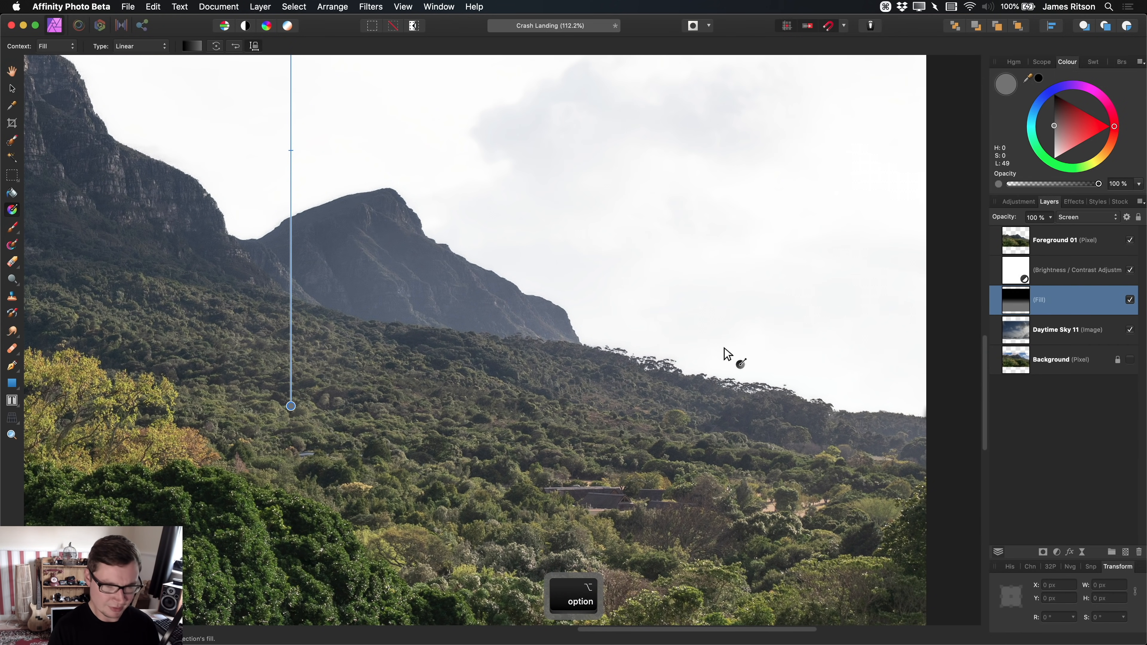
key(h)
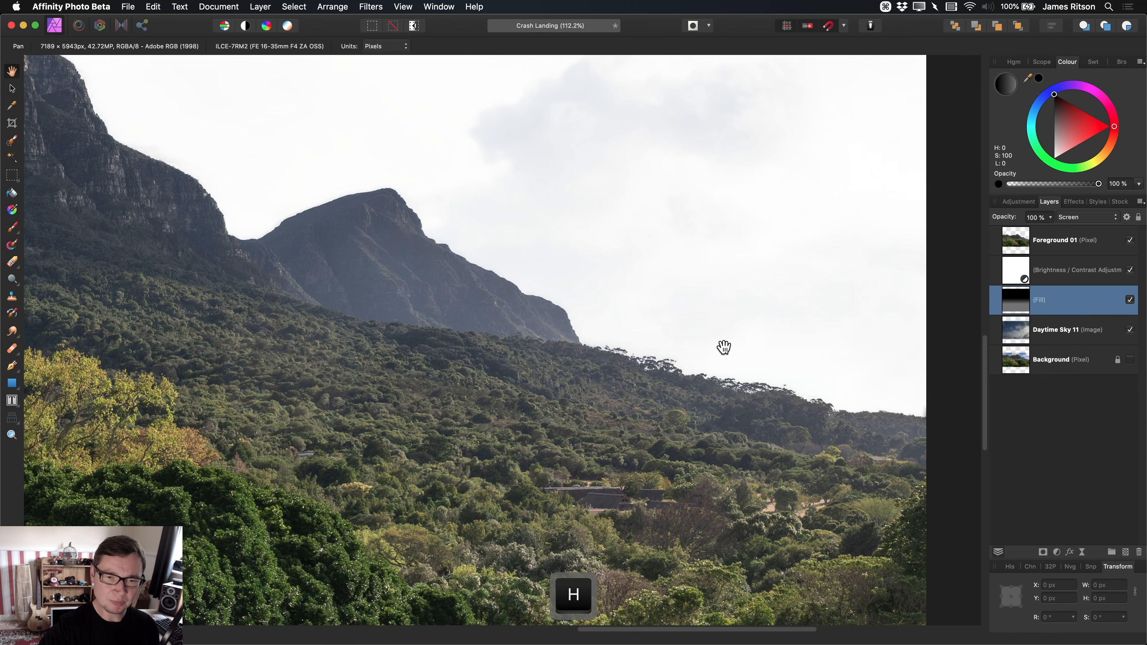
scroll(577, 340, down, 3)
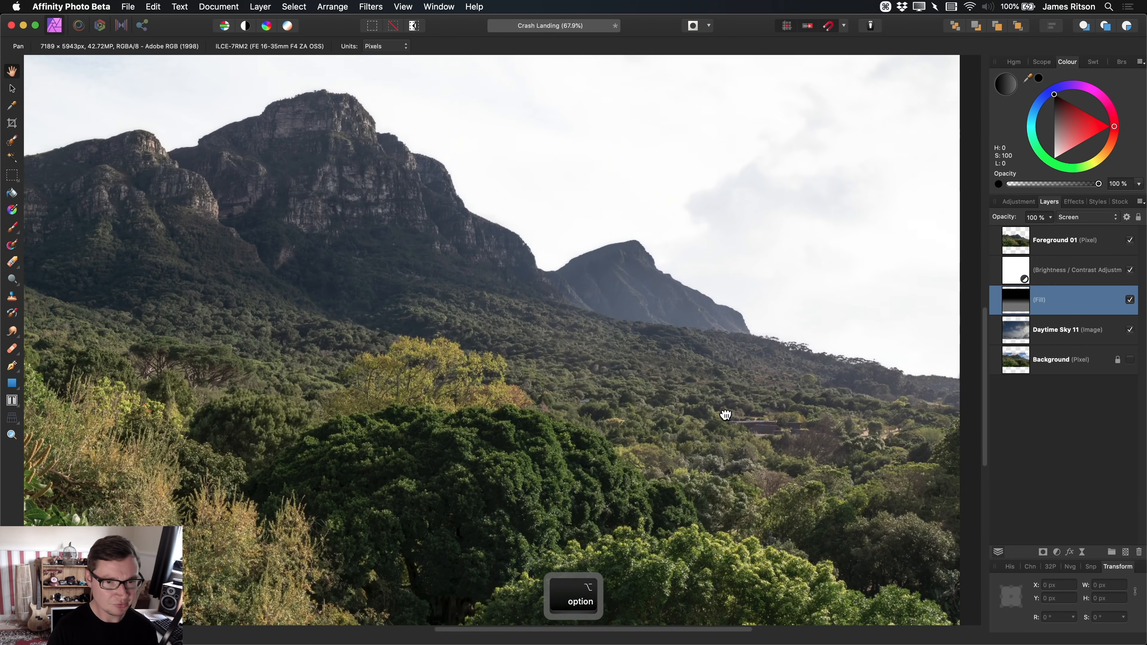
scroll(567, 250, down, 3)
drag(671, 387, 700, 387)
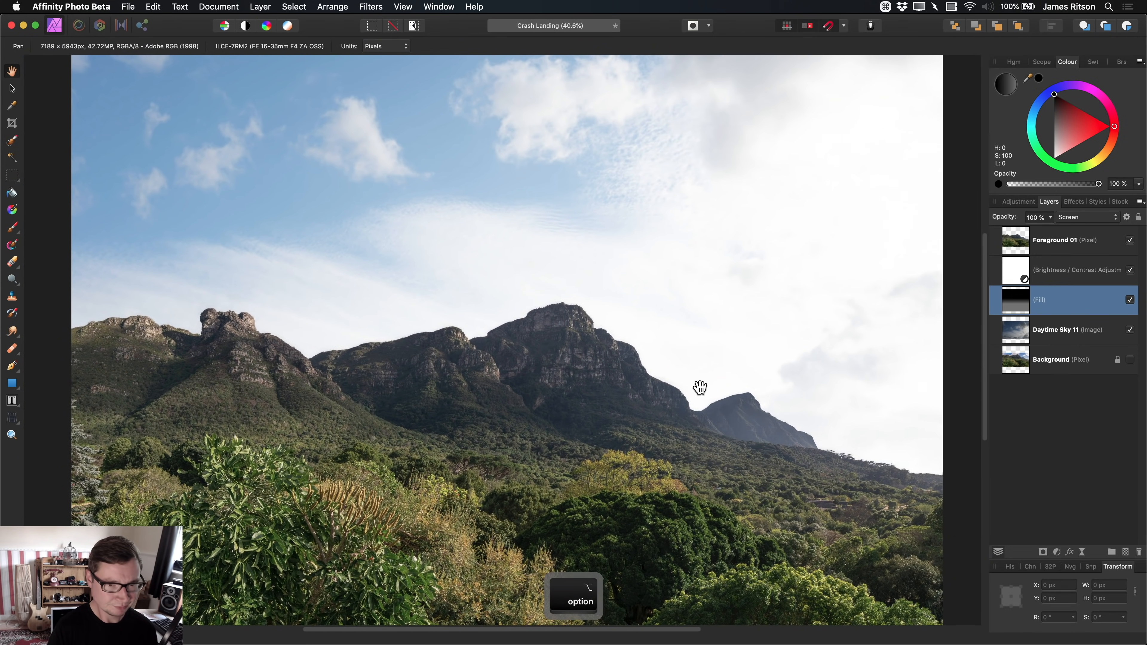
key(cmd+0)
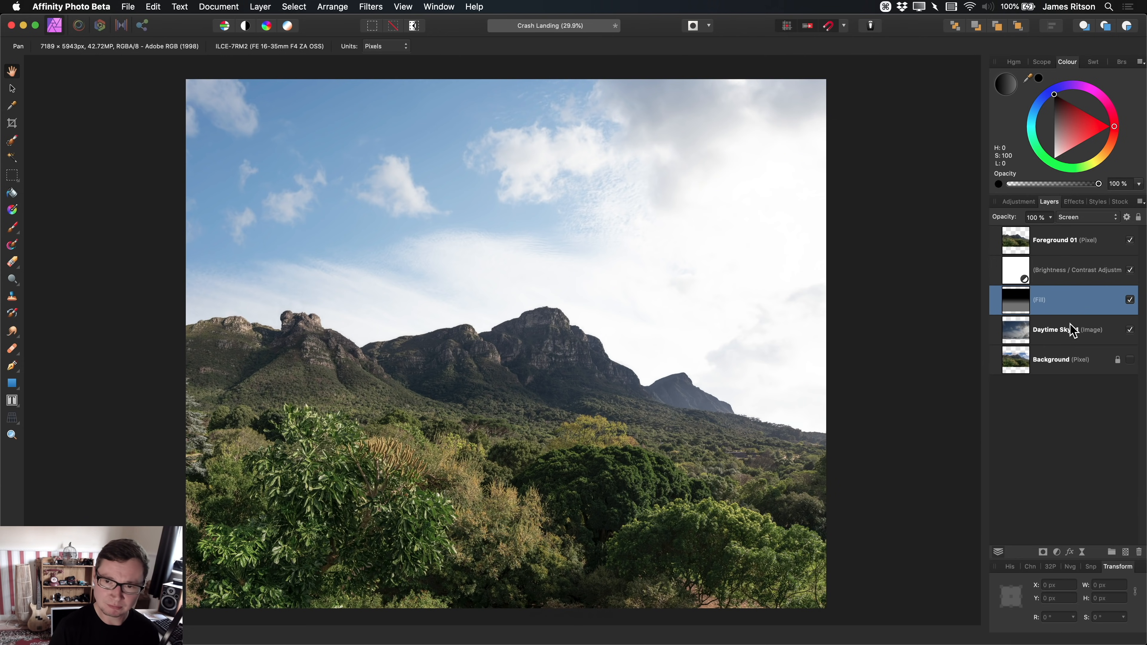
- Group the Brightness / Contrast adjustment, fill and Daytime Sky 11 layers and name the group Sky 01
click(1063, 280)
key(shift)
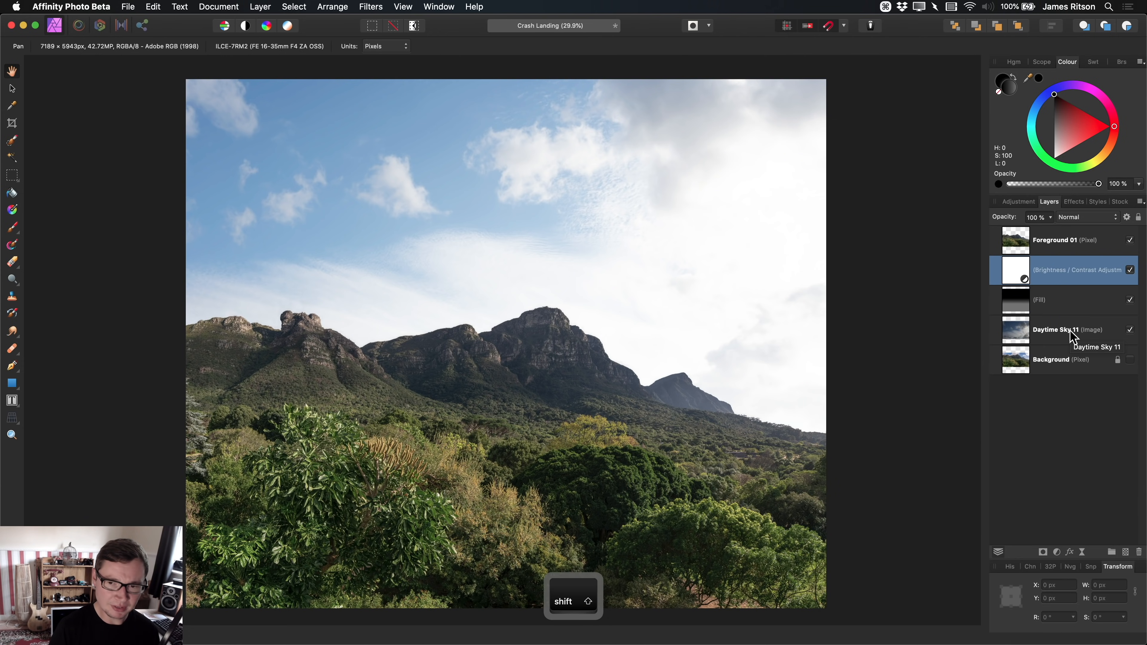
shift+click(1071, 331)
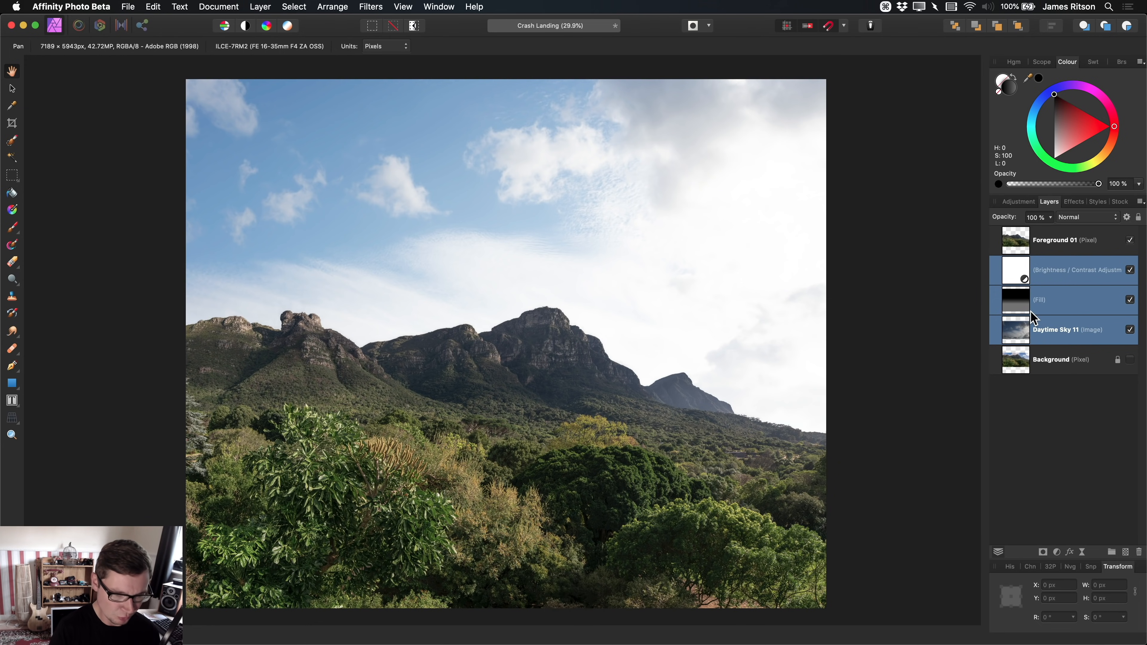
key(super+g)
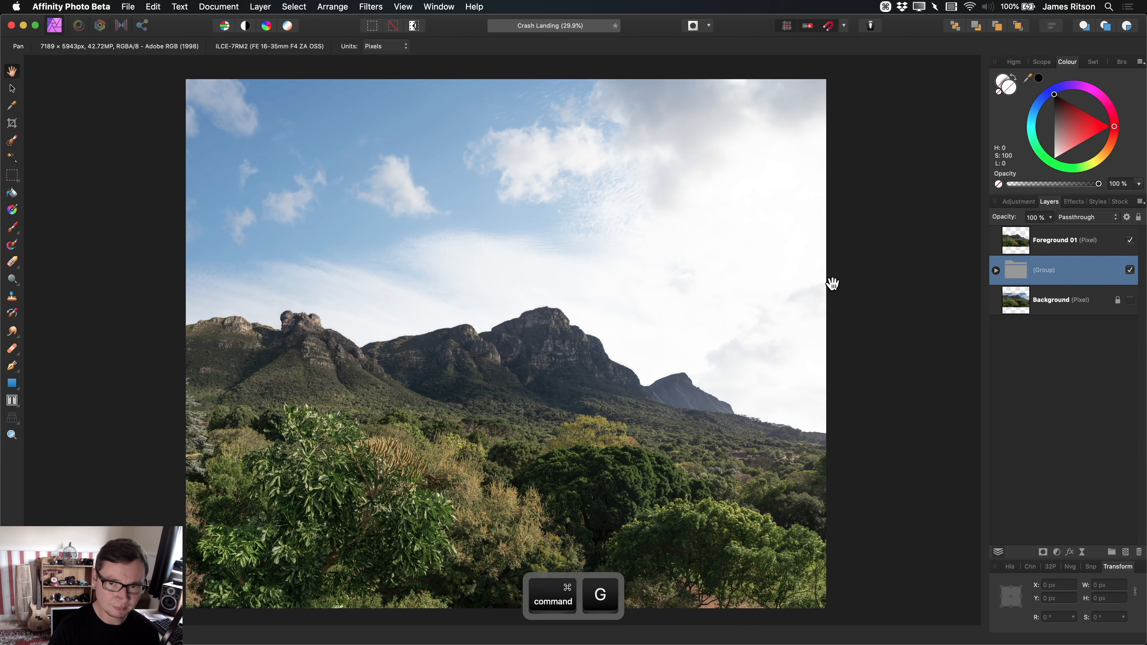
double_click(1045, 271)
text(Sky 01)
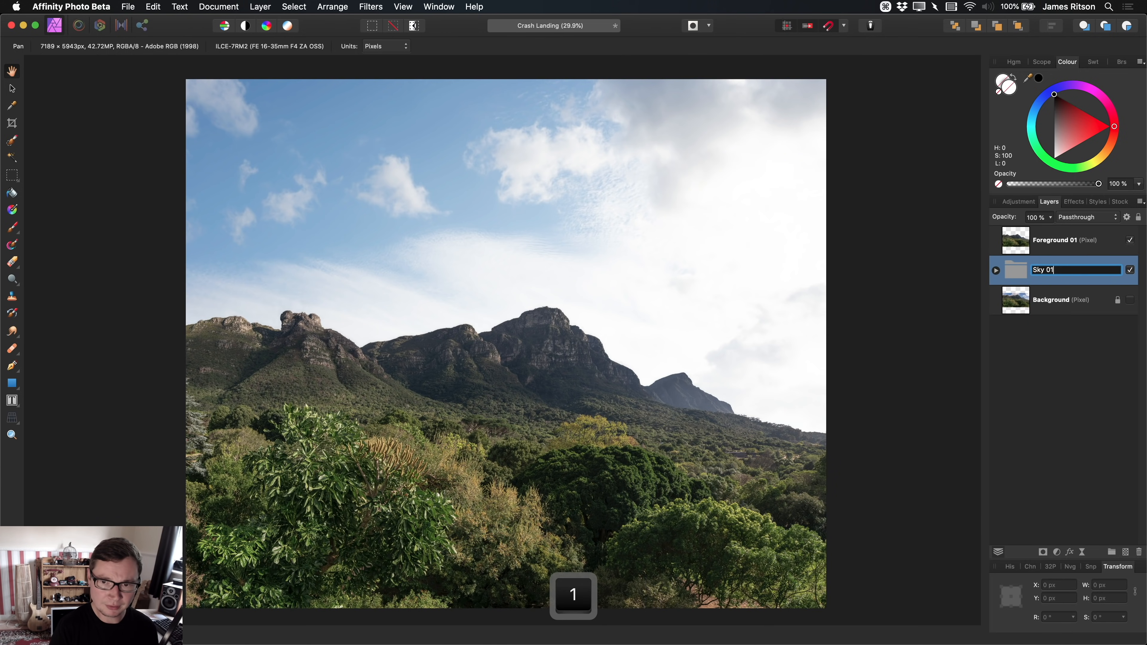
key(Return)
- Switch to Finder and place Daytime Sky 44.tiff into the Crash Landing document above the Sky 01 group
key(super+Tab)
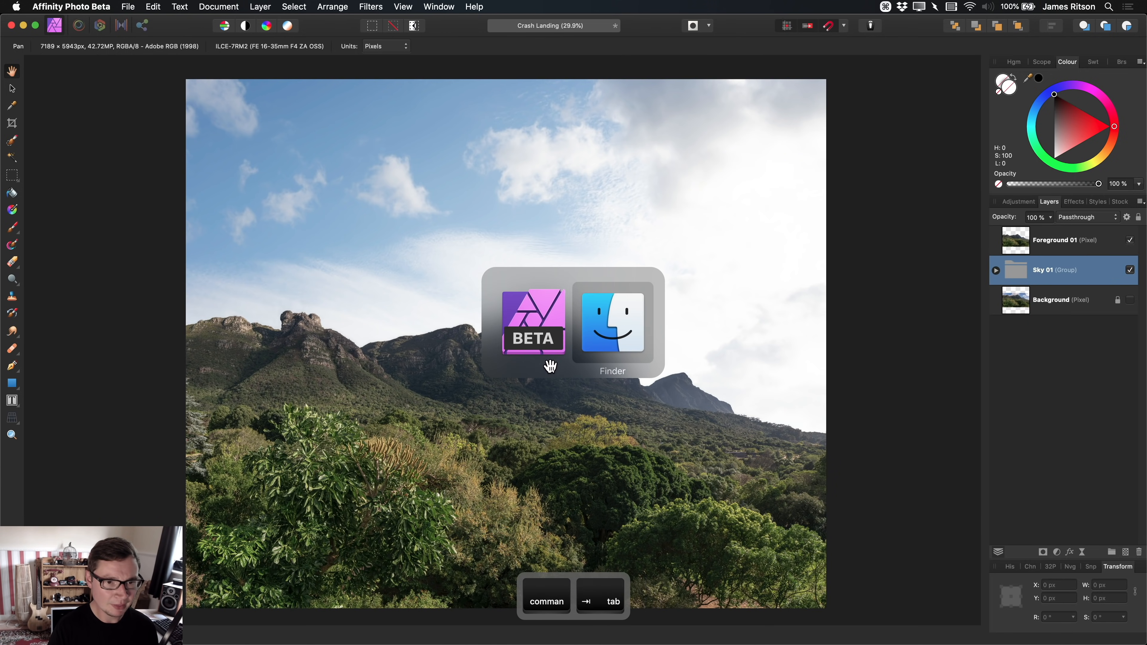
click(197, 126)
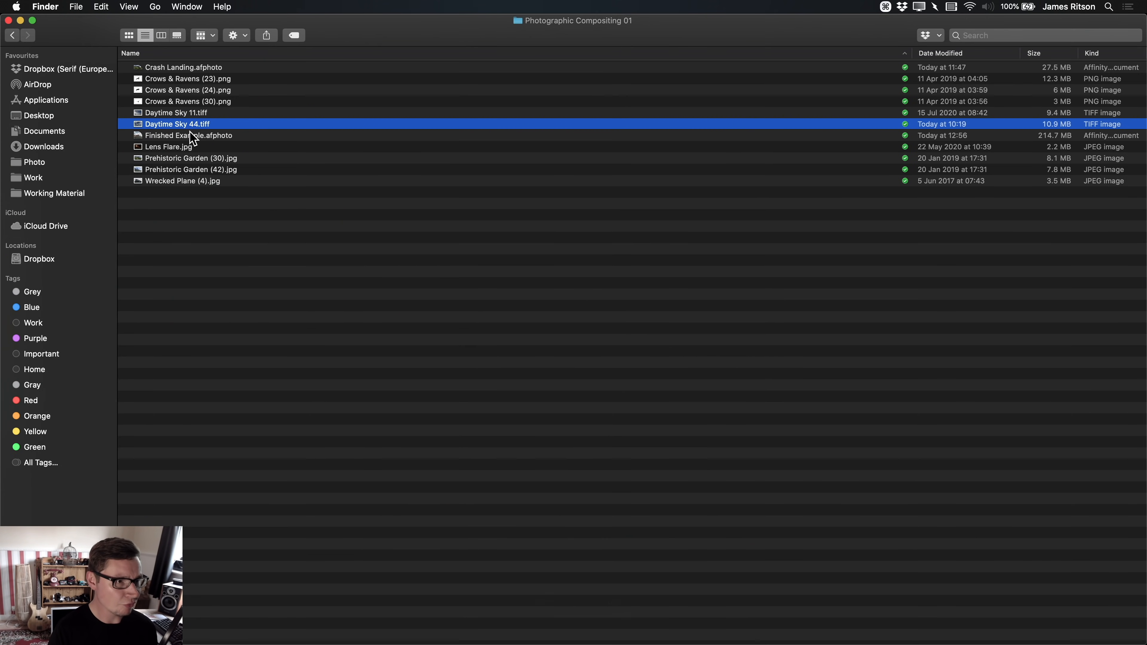
key(super+Tab)
drag(189, 131, 481, 246)
- Scale the Daytime Sky 44 image proportionally to the 7189 px canvas width and move it up about 745 px
key(v)
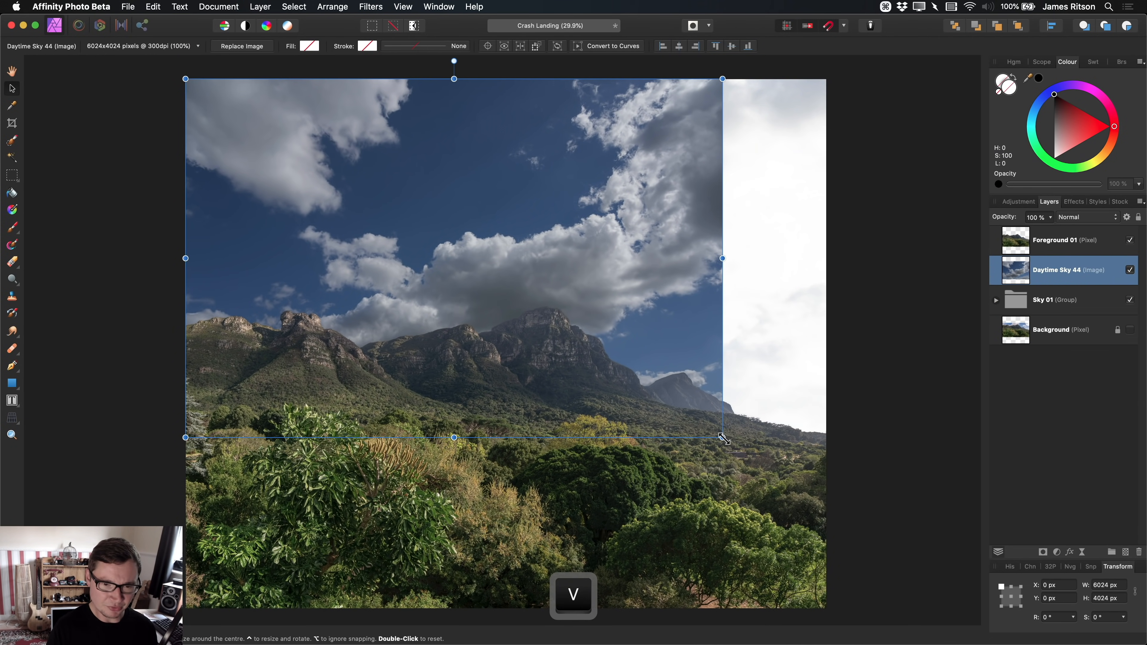
drag(722, 438, 826, 500)
drag(763, 310, 762, 255)
scroll(632, 384, down, 2)
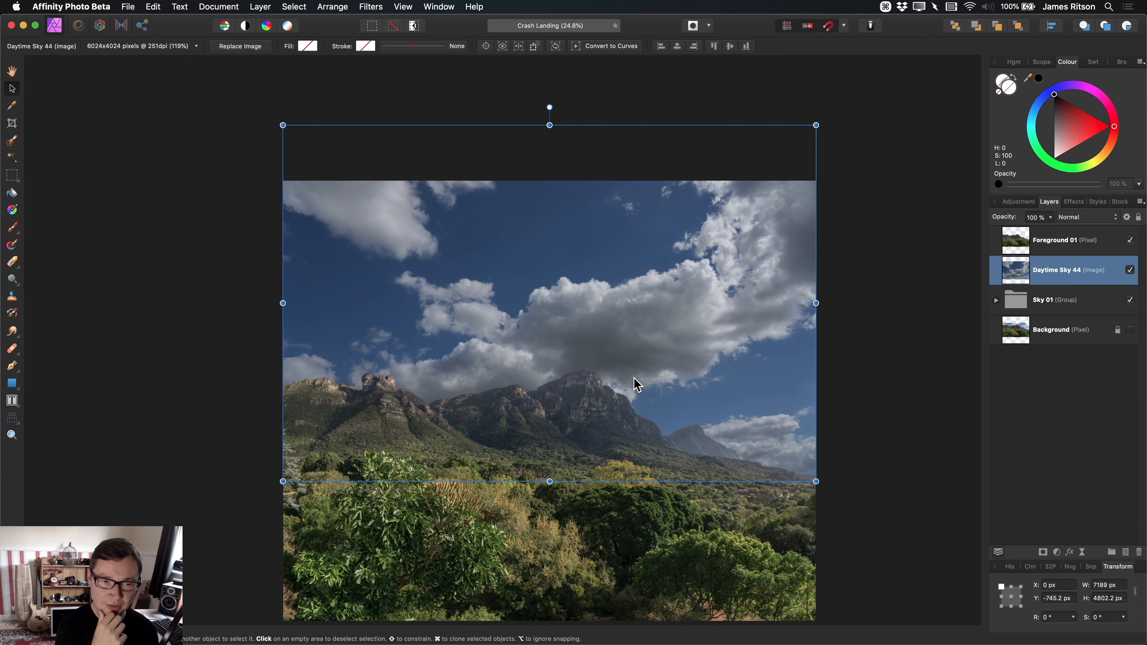
- Examine the keyboard shortcuts assigned to the Layer commands, including the new adjustment layers, in the preferences
click(71, 7)
click(102, 103)
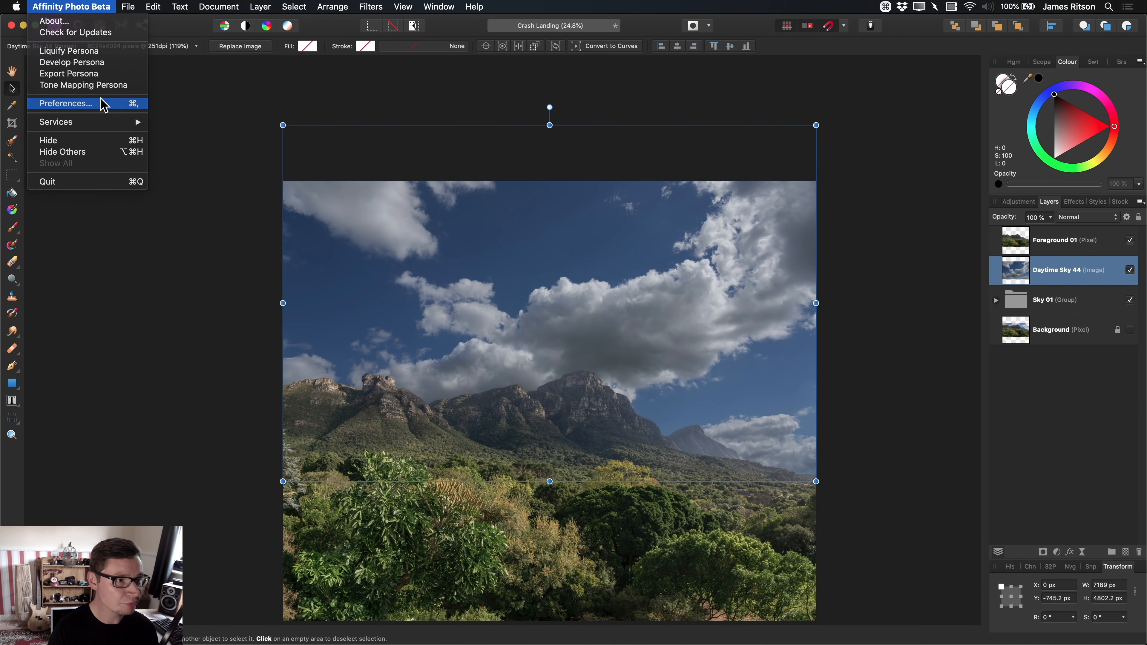
click(450, 186)
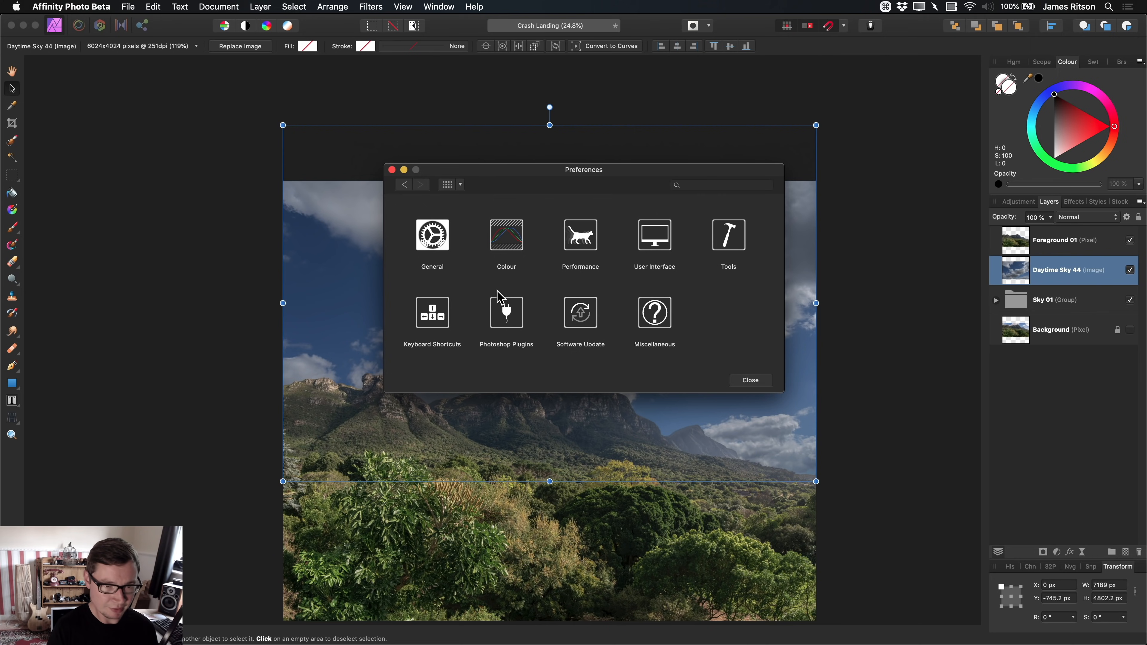
click(450, 317)
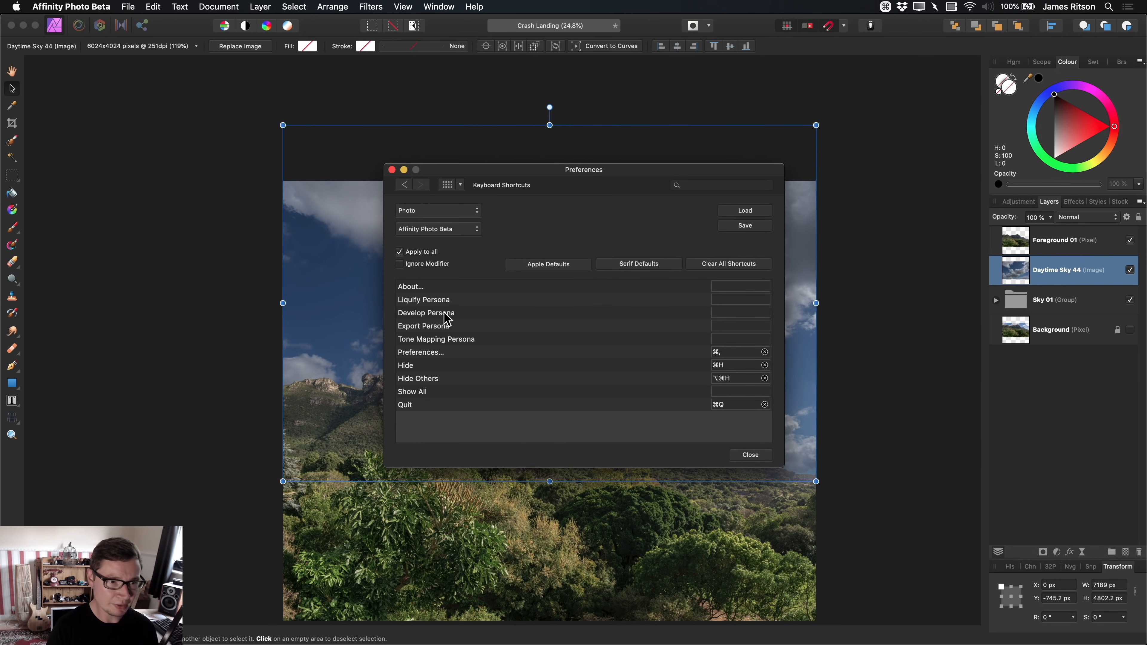
click(475, 230)
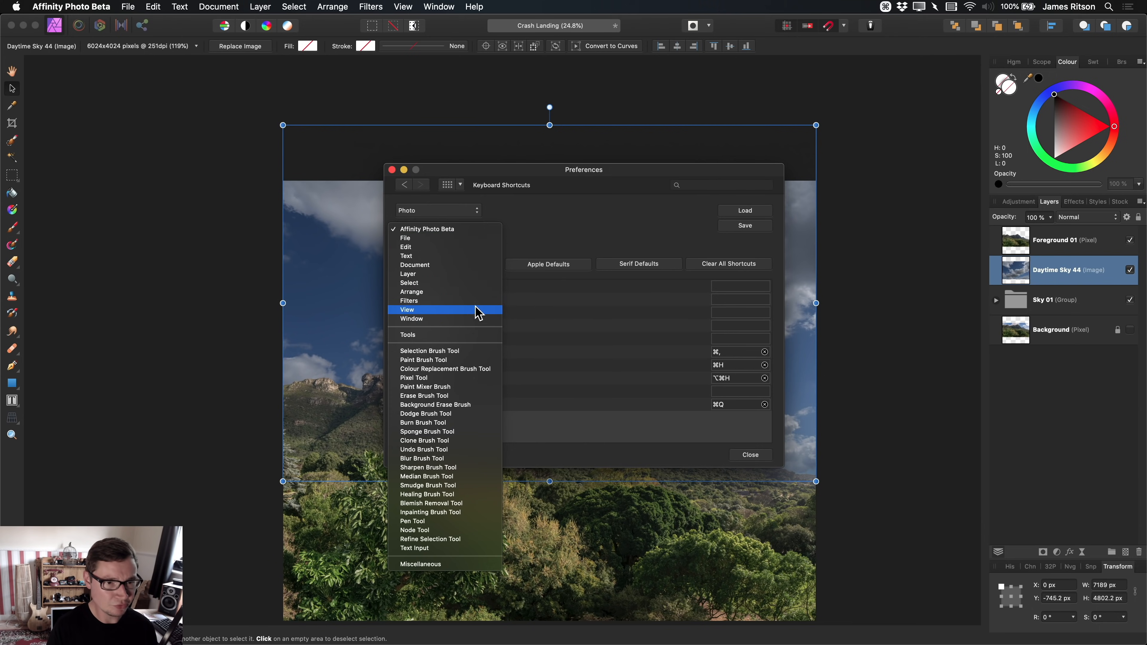
click(567, 230)
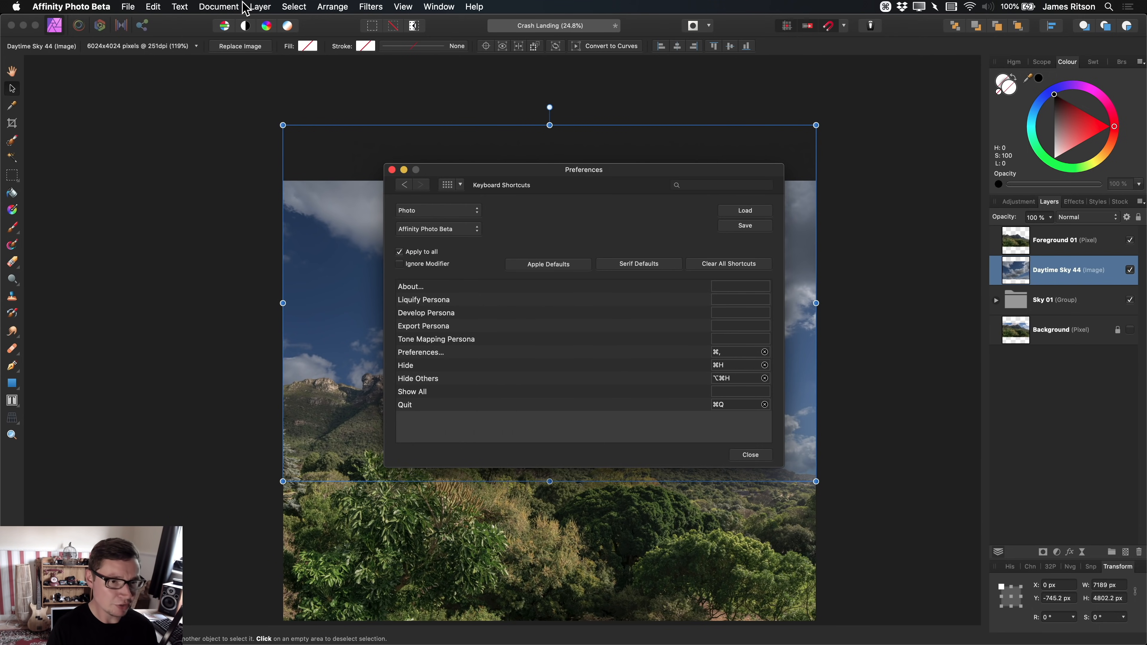
click(474, 230)
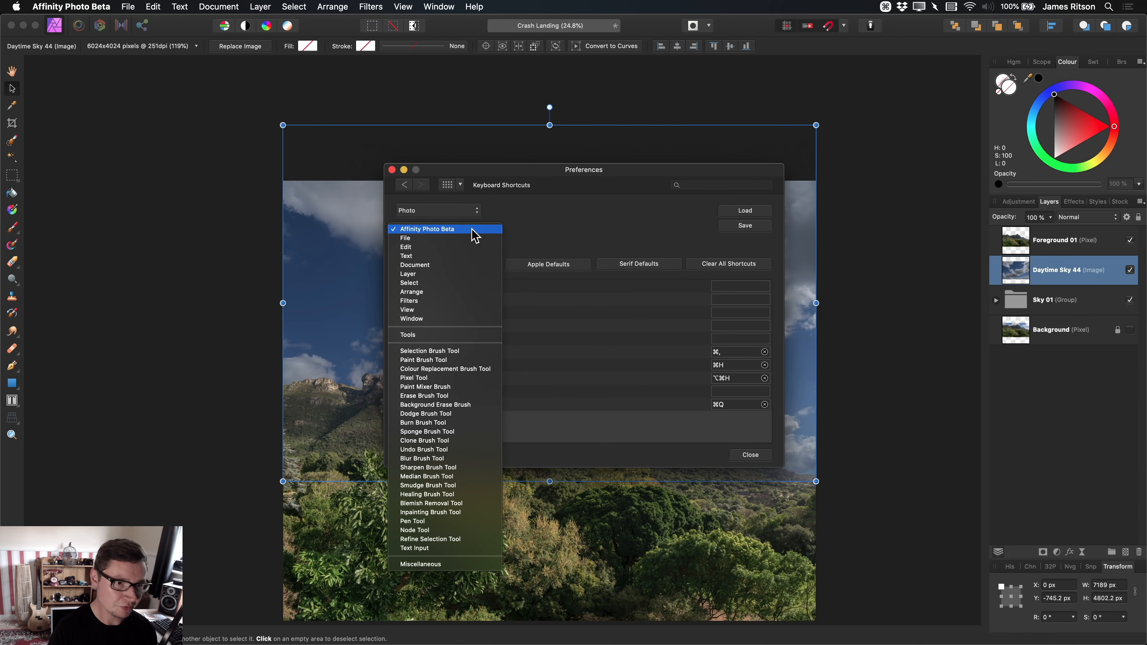
click(460, 275)
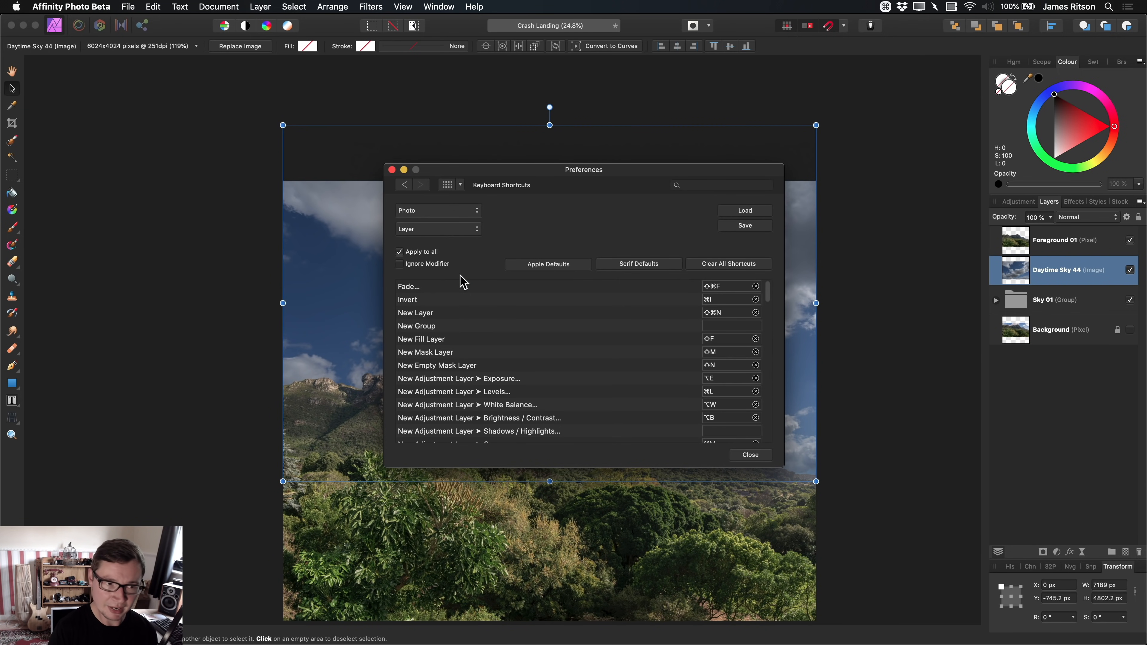
scroll(769, 308, down, 4)
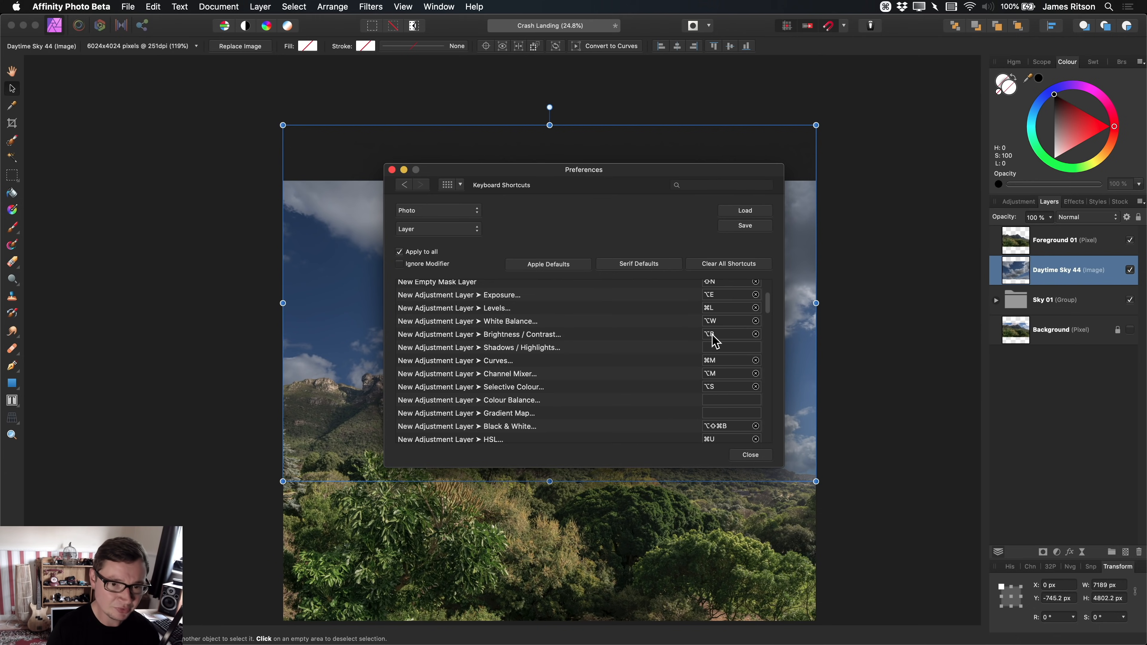
click(750, 455)
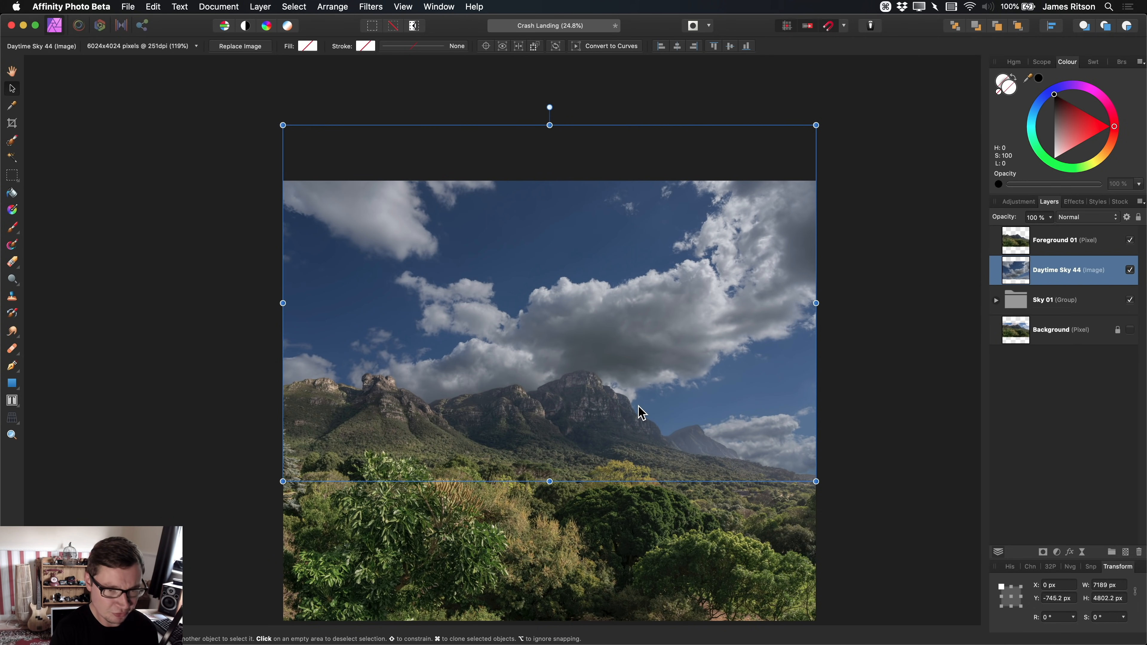
- Add a Brightness / Contrast adjustment above Daytime Sky 44 with brightness 85% and contrast 22%
key(alt+b)
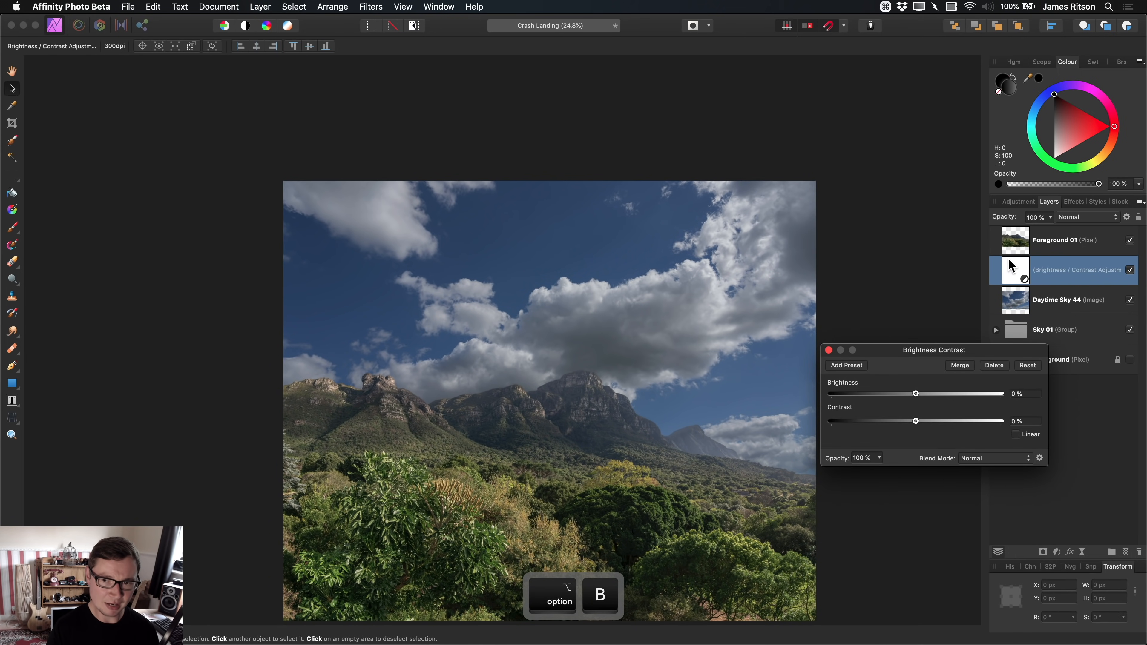
drag(920, 392, 996, 399)
drag(918, 423, 948, 422)
scroll(644, 379, down, 5)
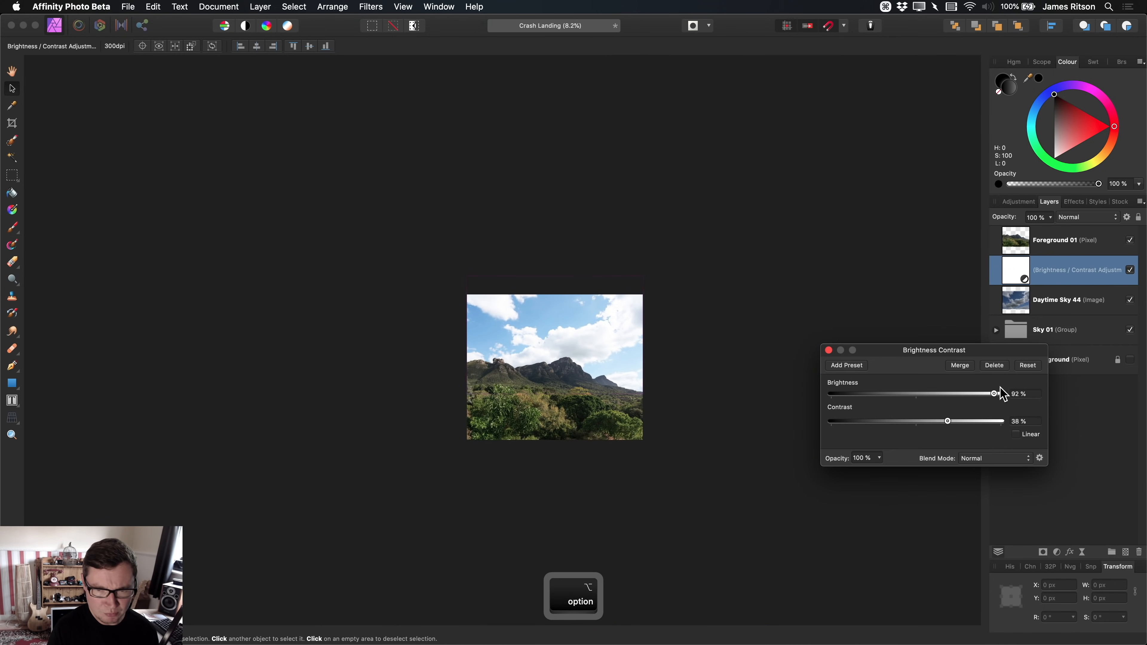
drag(996, 398, 932, 423)
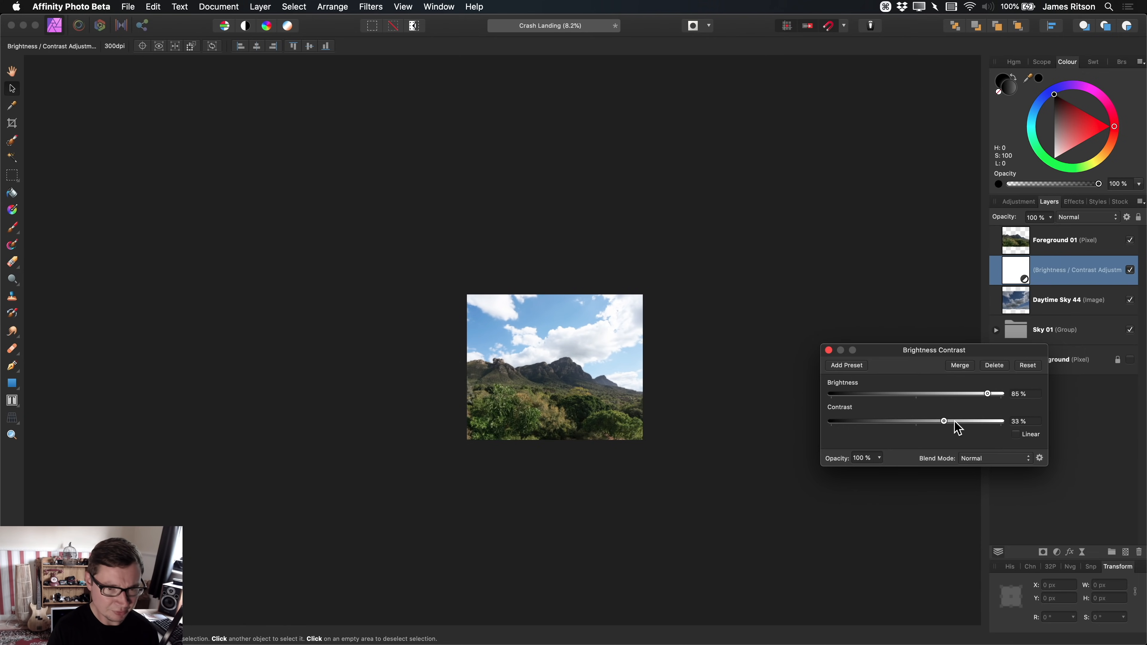
click(934, 422)
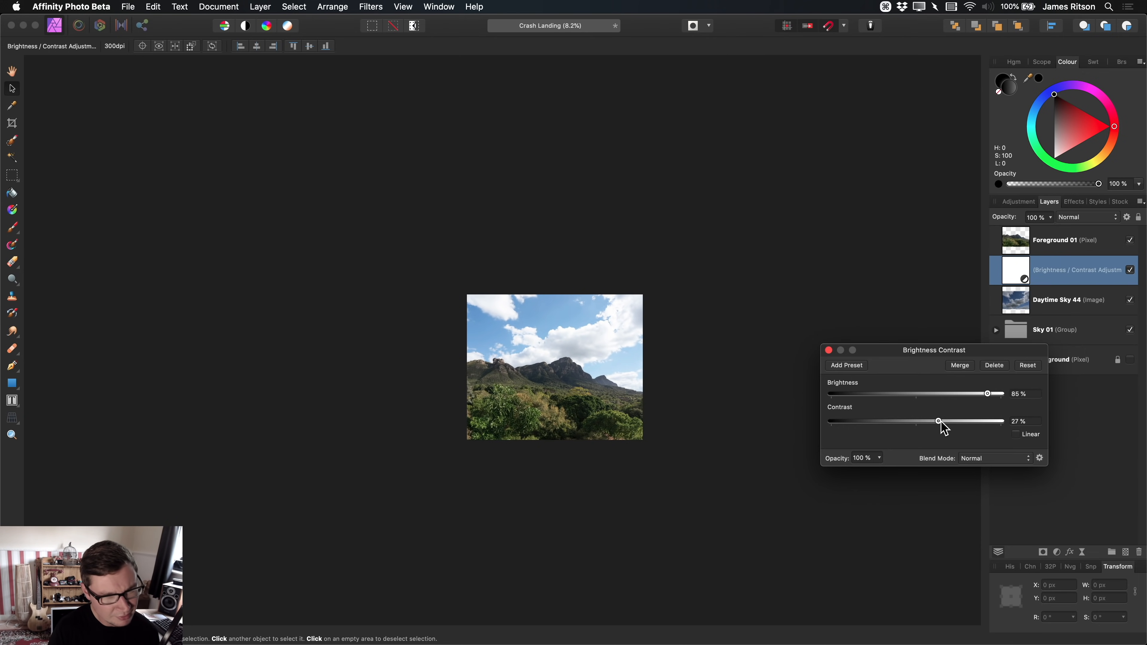
drag(941, 424, 940, 424)
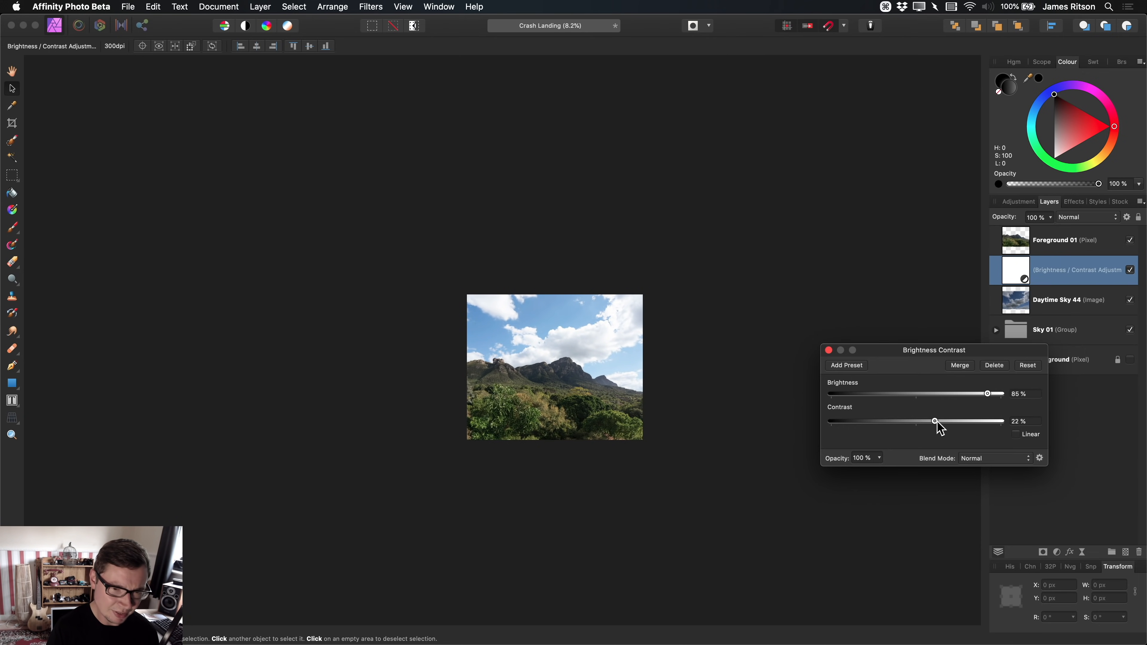
click(828, 350)
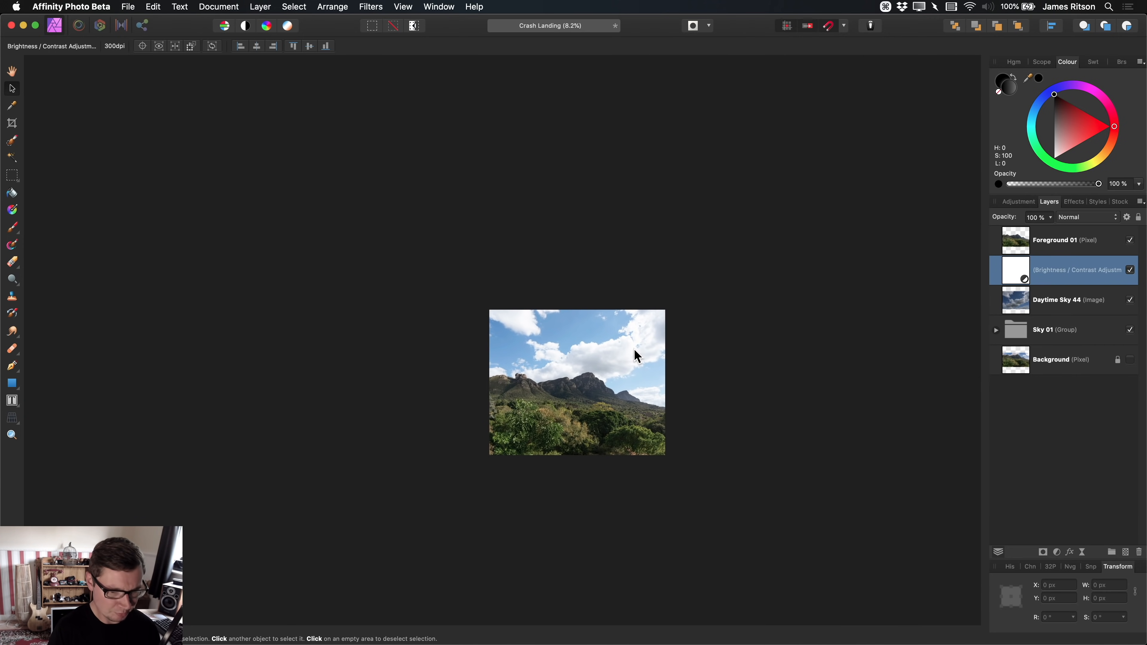
- Group the new Brightness / Contrast adjustment with the Daytime Sky 44 layer and name the group Sky 02
key(h)
key(super+0)
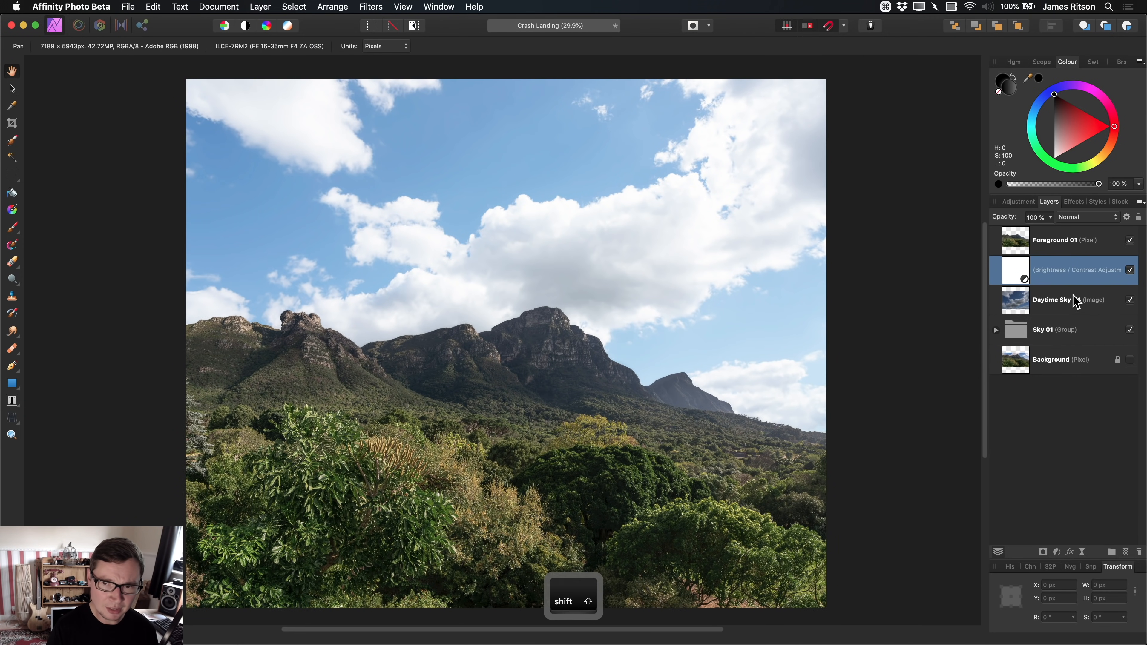
shift+click(1057, 301)
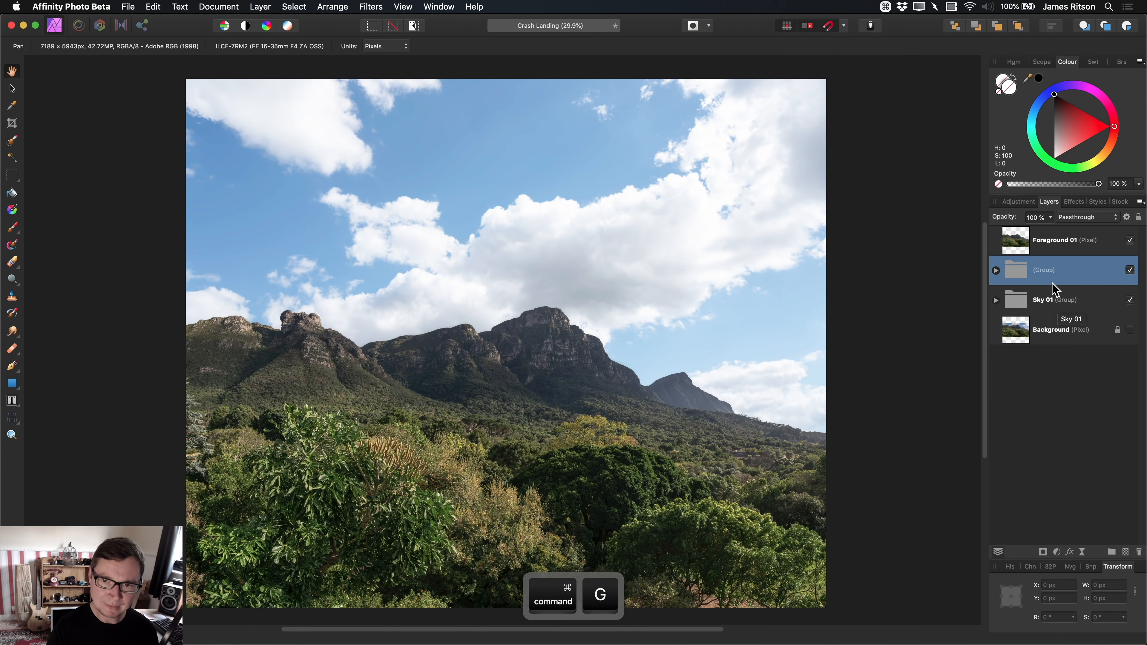
double_click(1047, 271)
text(Sky 02)
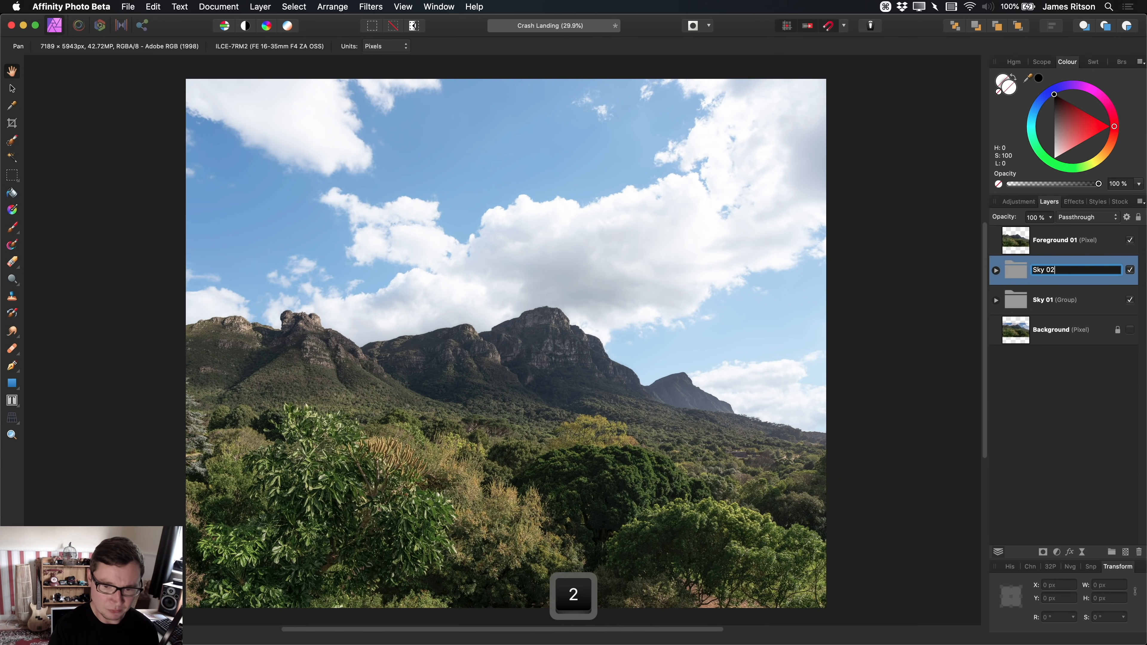
key(Return)
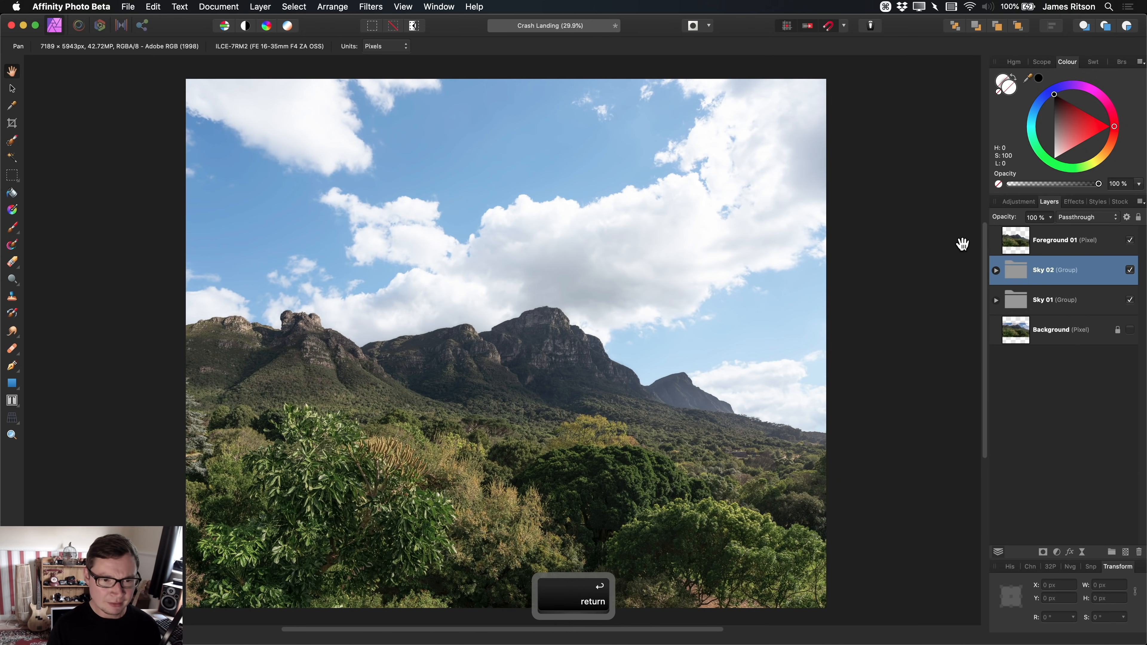
- Toggle the Sky 02 group's visibility to compare both skies, leaving Sky 02 hidden
click(1130, 270)
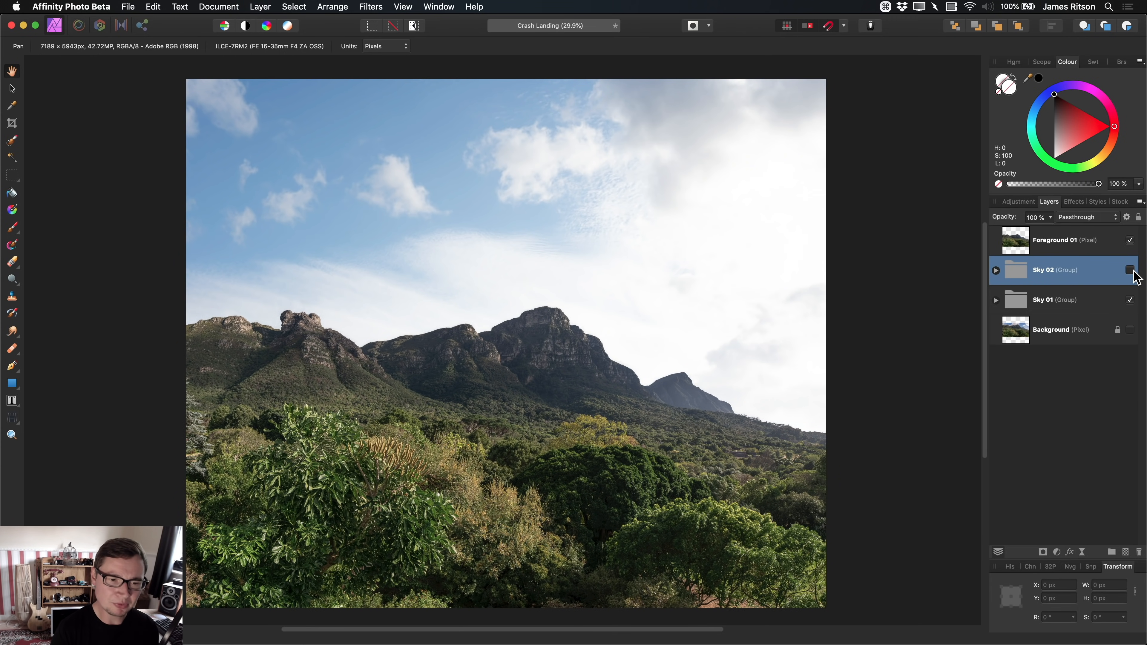
click(1131, 270)
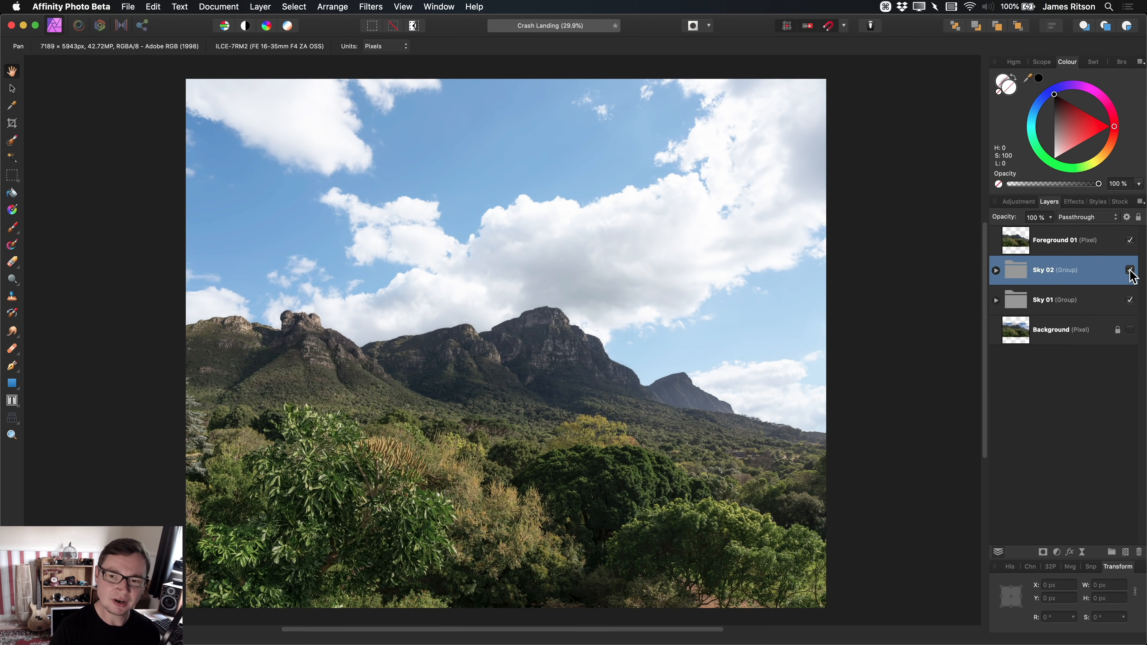
click(1130, 271)
scroll(576, 373, up, 2)
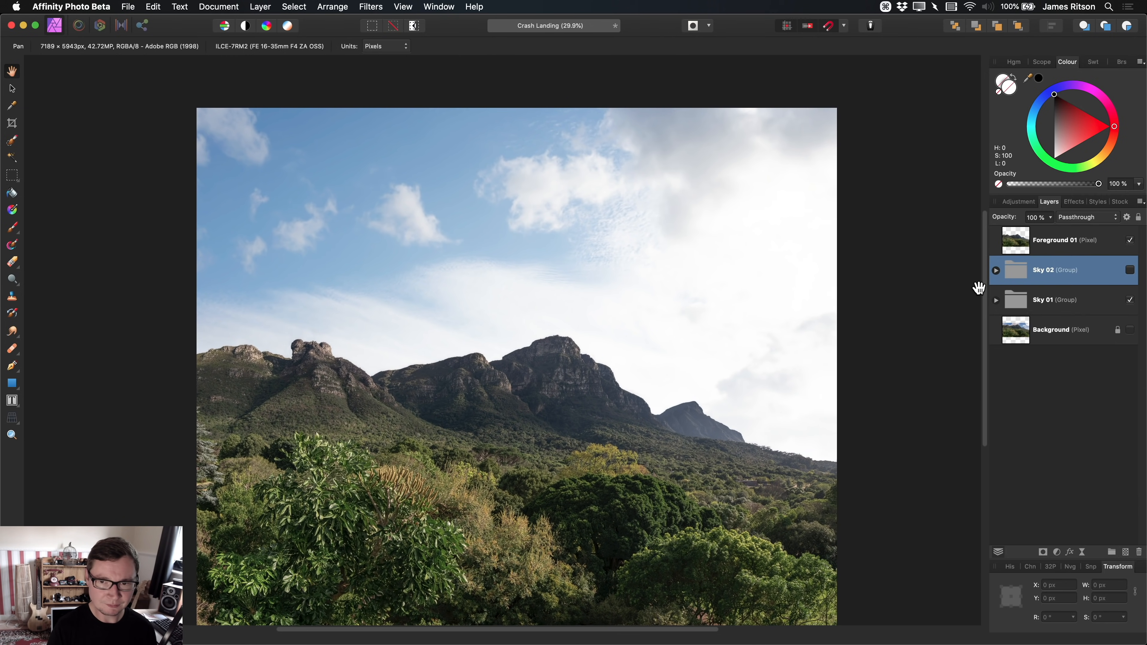
- Select the Foreground 01 layer so that new content is placed above it
click(1073, 247)
scroll(673, 327, down, 4)
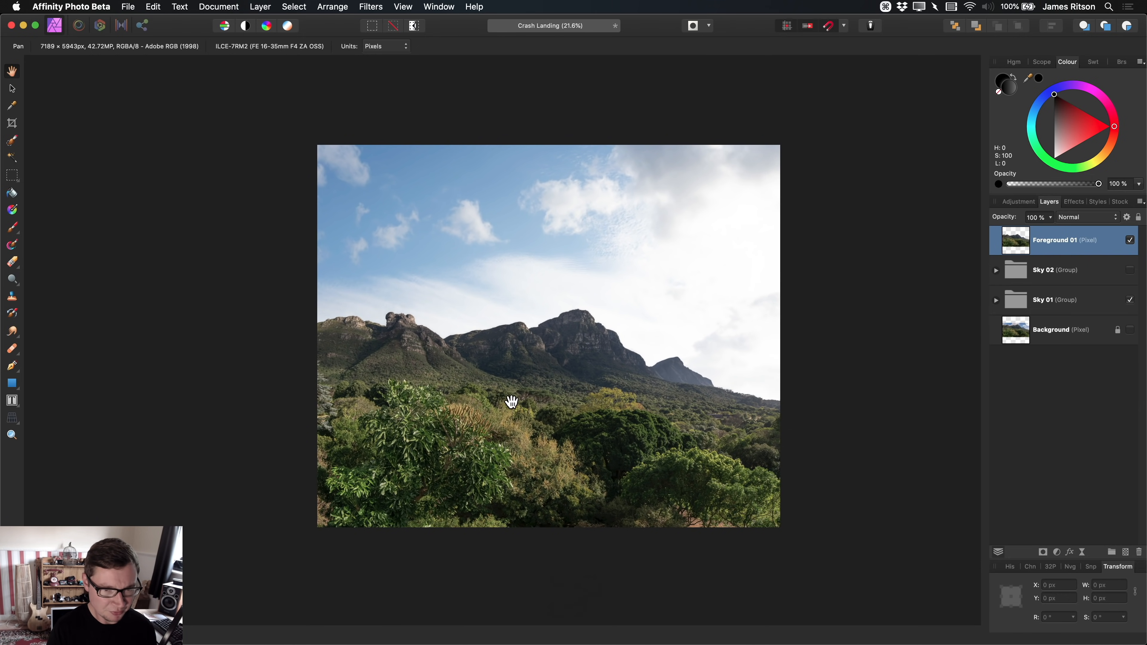
scroll(582, 414, up, 2)
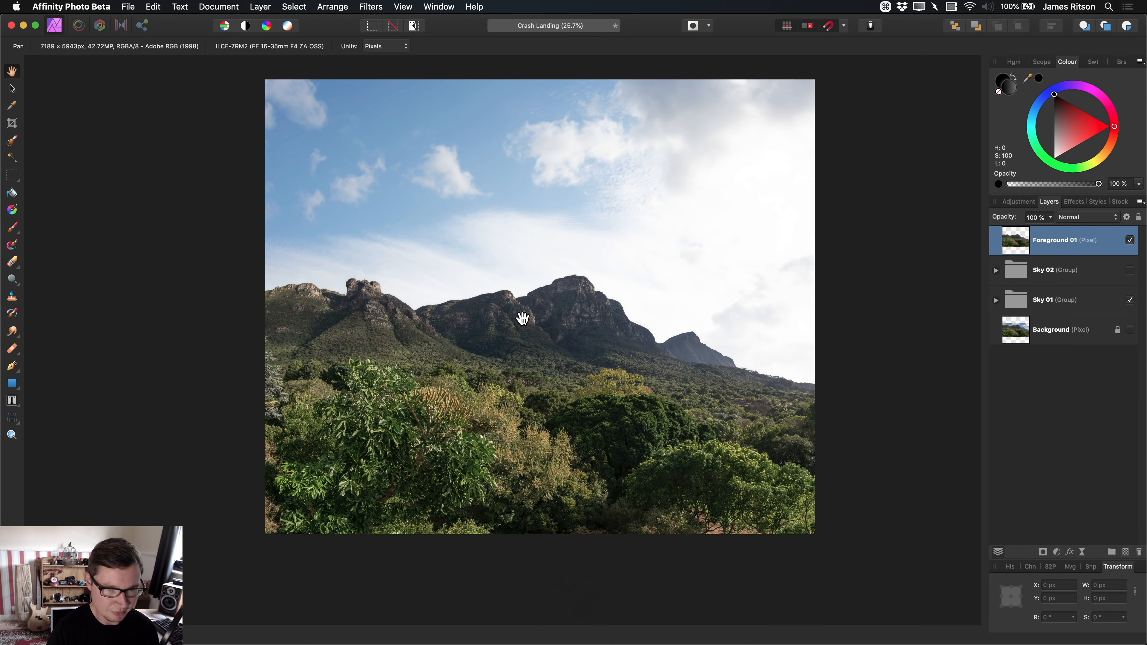
- Switch to Finder and preview Prehistoric Garden (30).jpg and Prehistoric Garden (42).jpg
key(super+Tab)
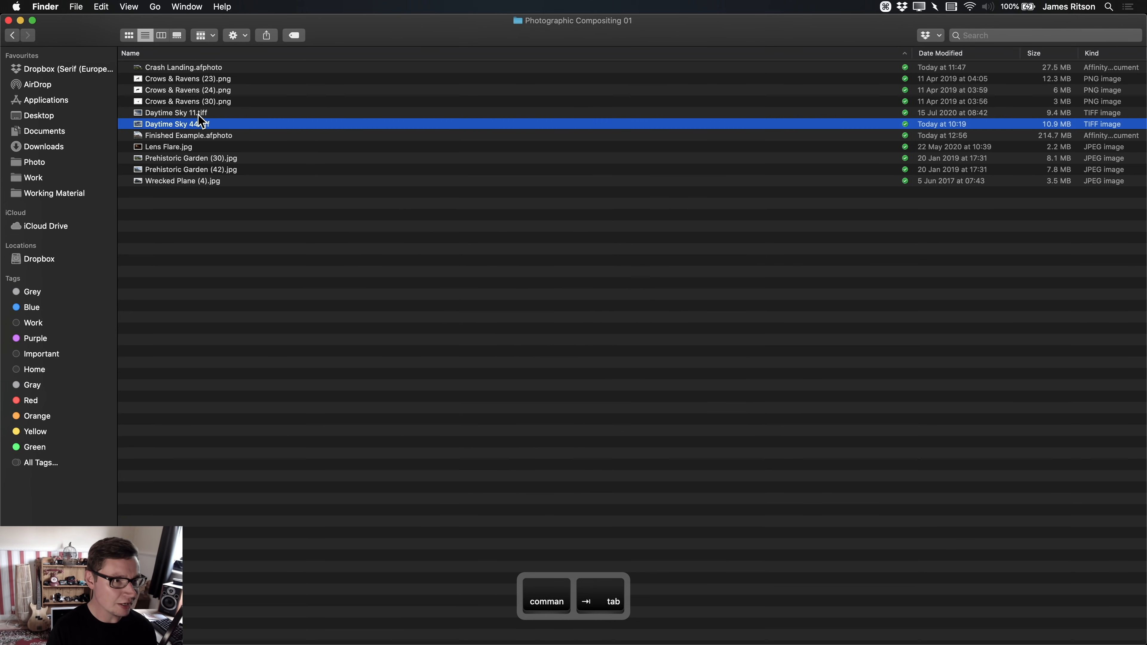
click(215, 158)
key(space)
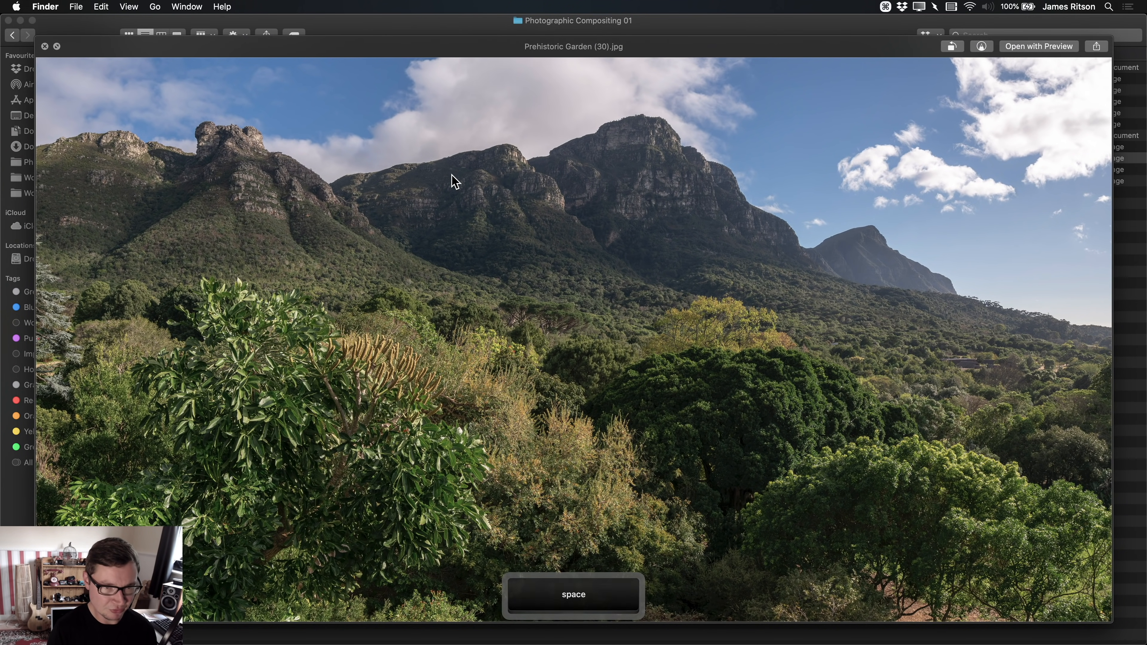
key(Down)
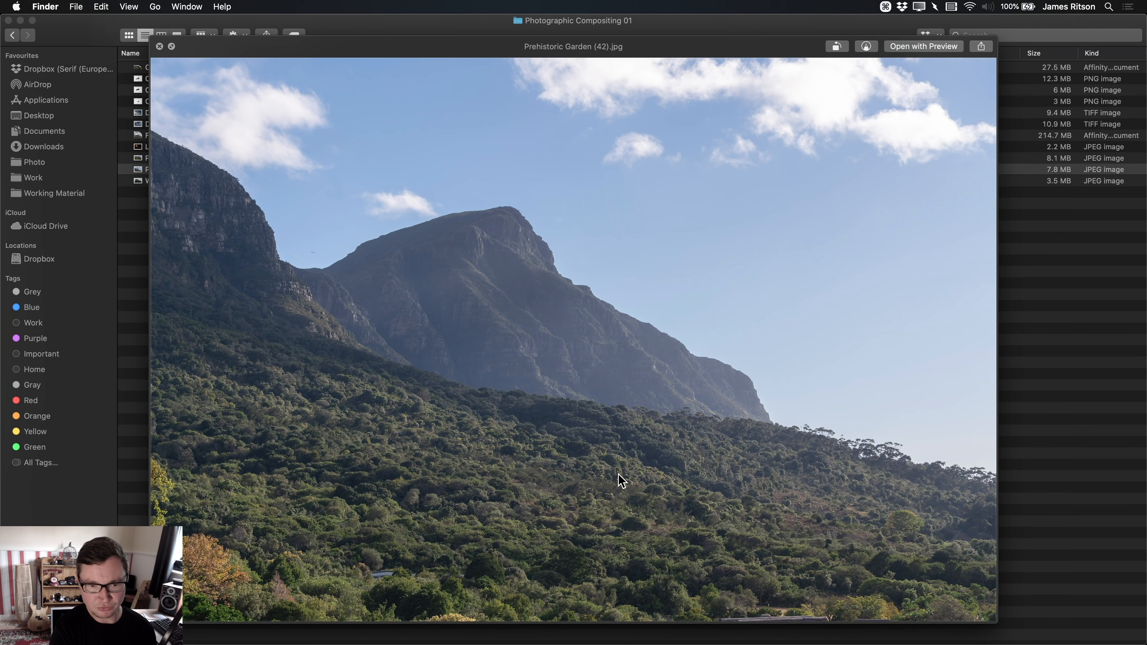
key(space)
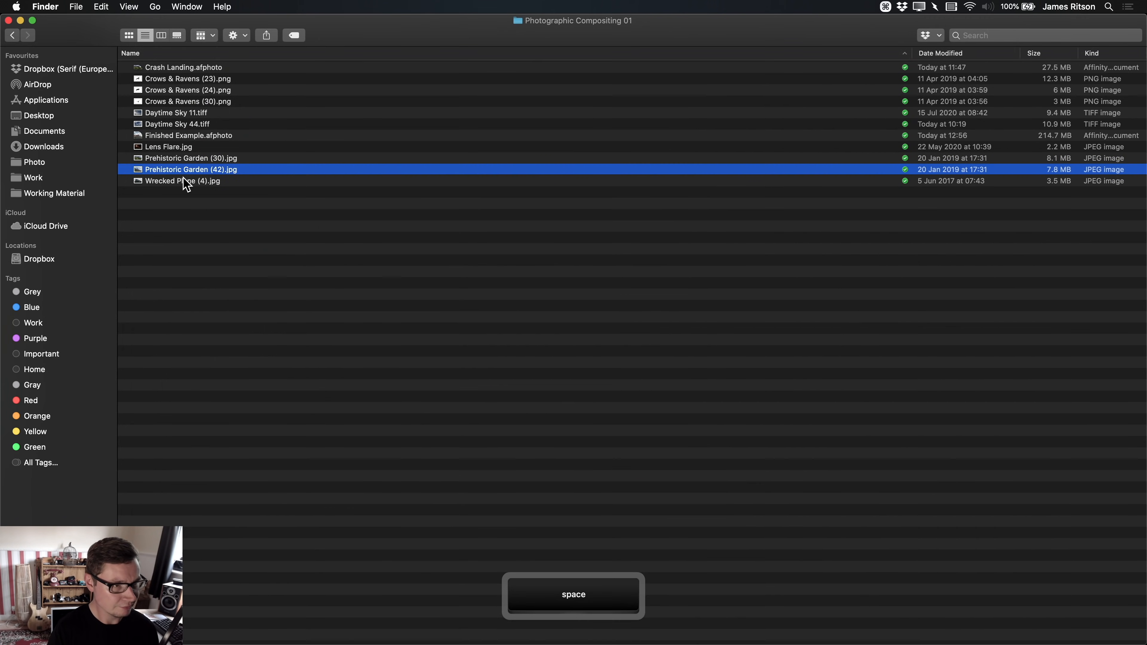
- Place Prehistoric Garden (42).jpg above Foreground 01 in Affinity Photo's Crash Landing document and shift it to about X -266 px, Y 1657 px
key(super+Tab)
drag(200, 170, 519, 338)
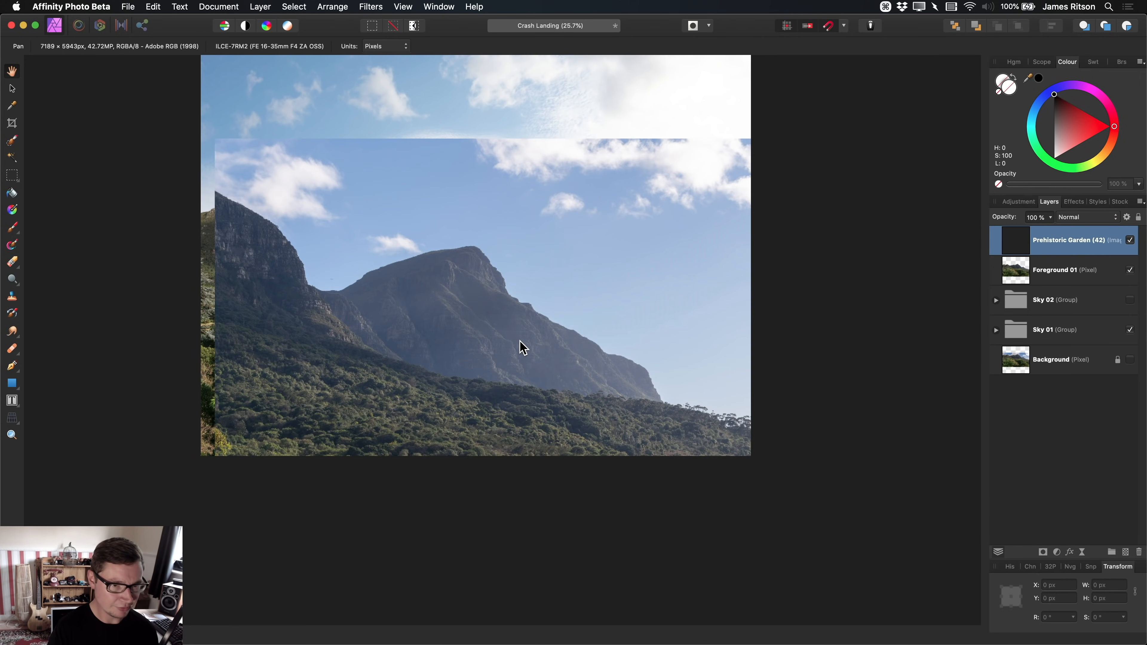
scroll(565, 367, down, 3)
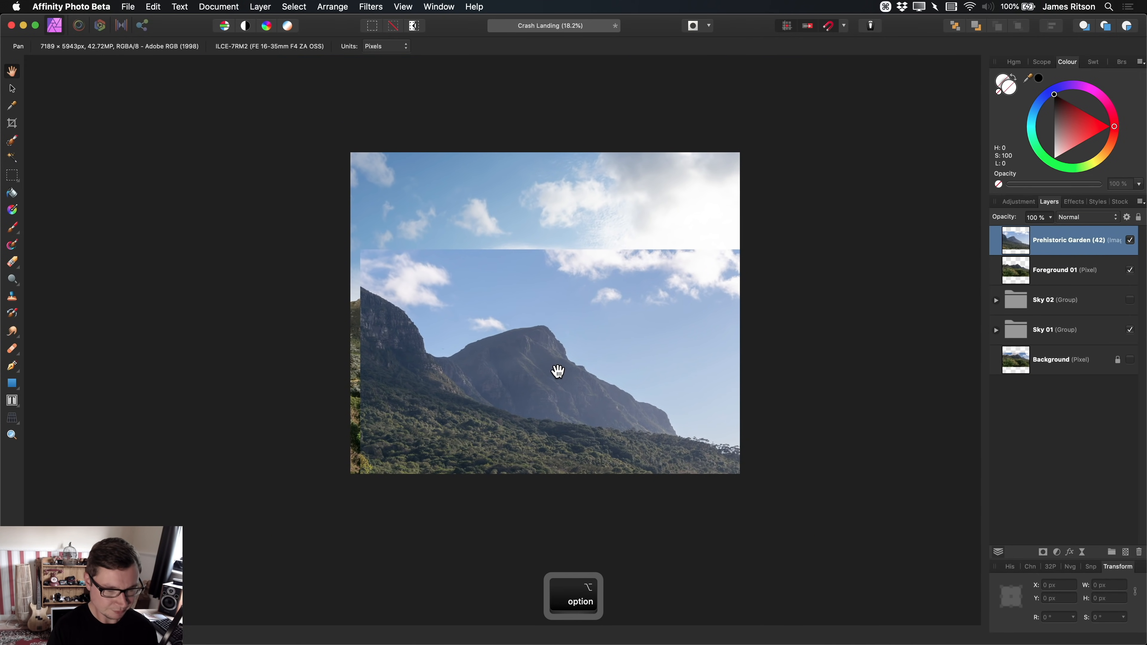
key(v)
drag(631, 380, 602, 379)
scroll(556, 362, up, 2)
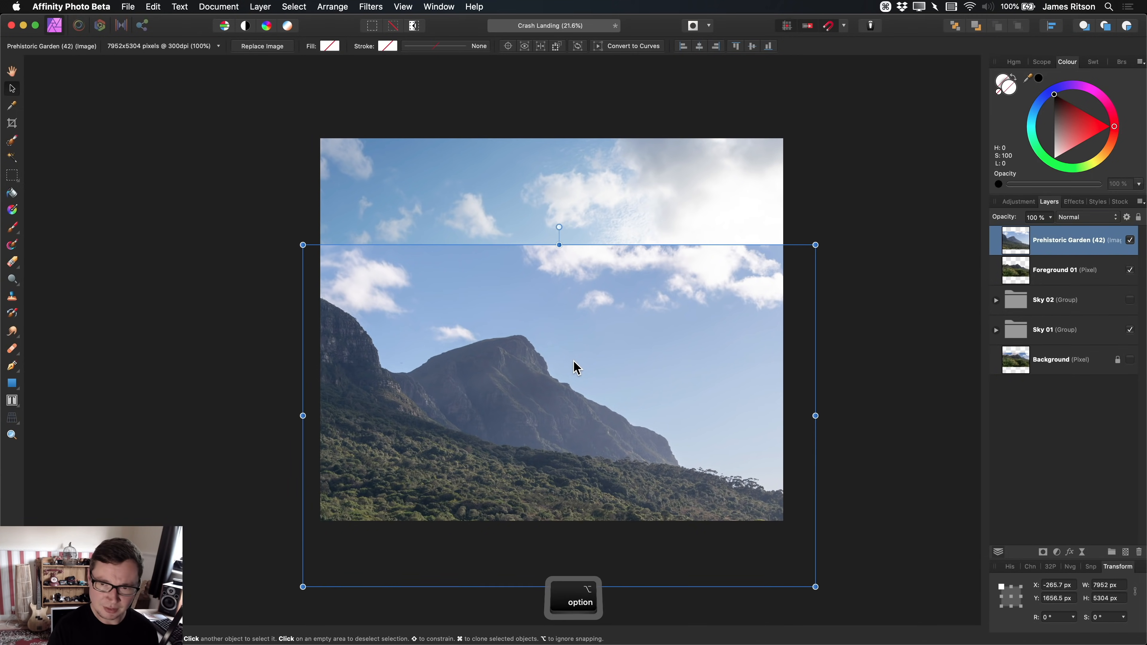
- Temporarily hide the Prehistoric Garden (42) layer to examine the foreground's trees and forested slopes up close
click(1130, 240)
scroll(615, 399, up, 1)
scroll(616, 399, right, 1)
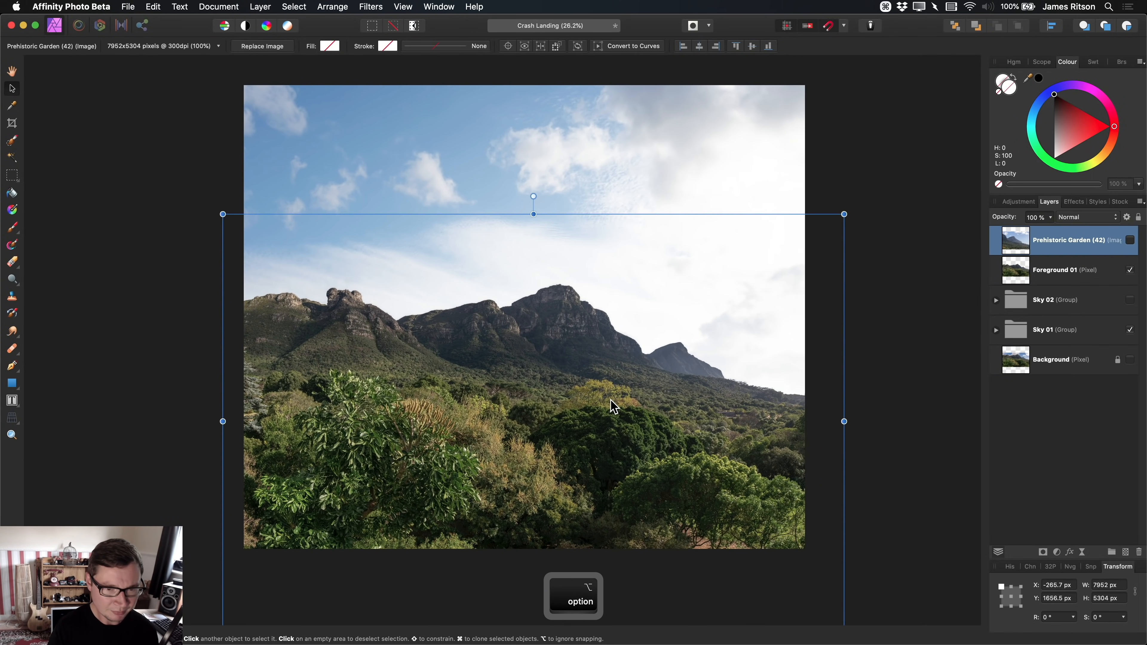
scroll(606, 409, up, 2)
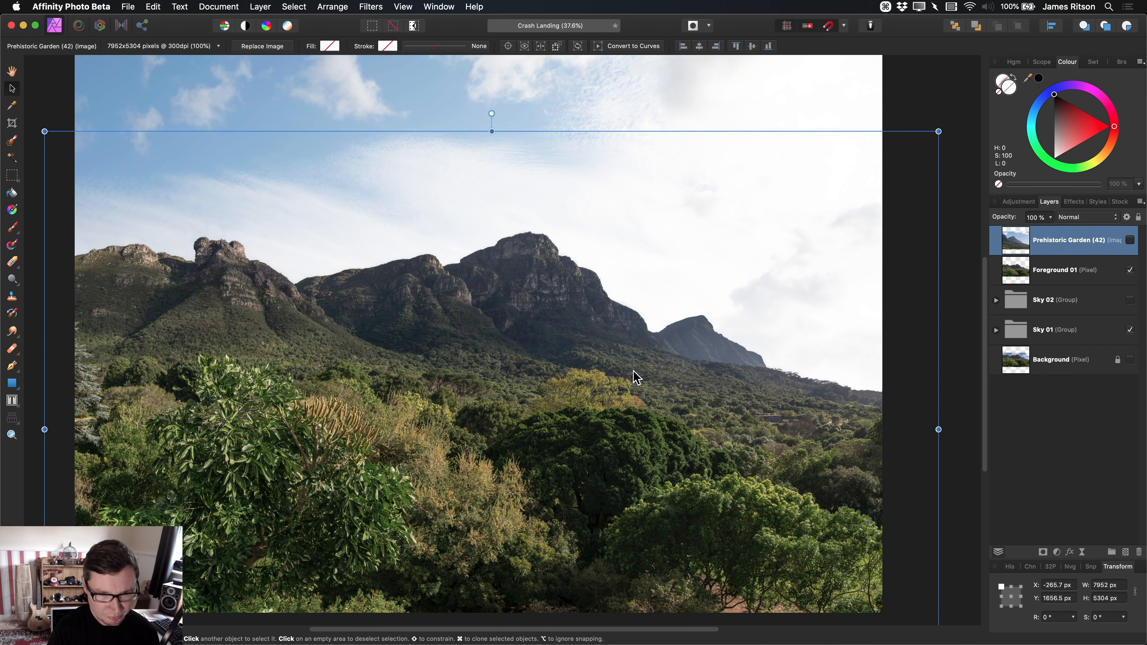
scroll(627, 409, up, 4)
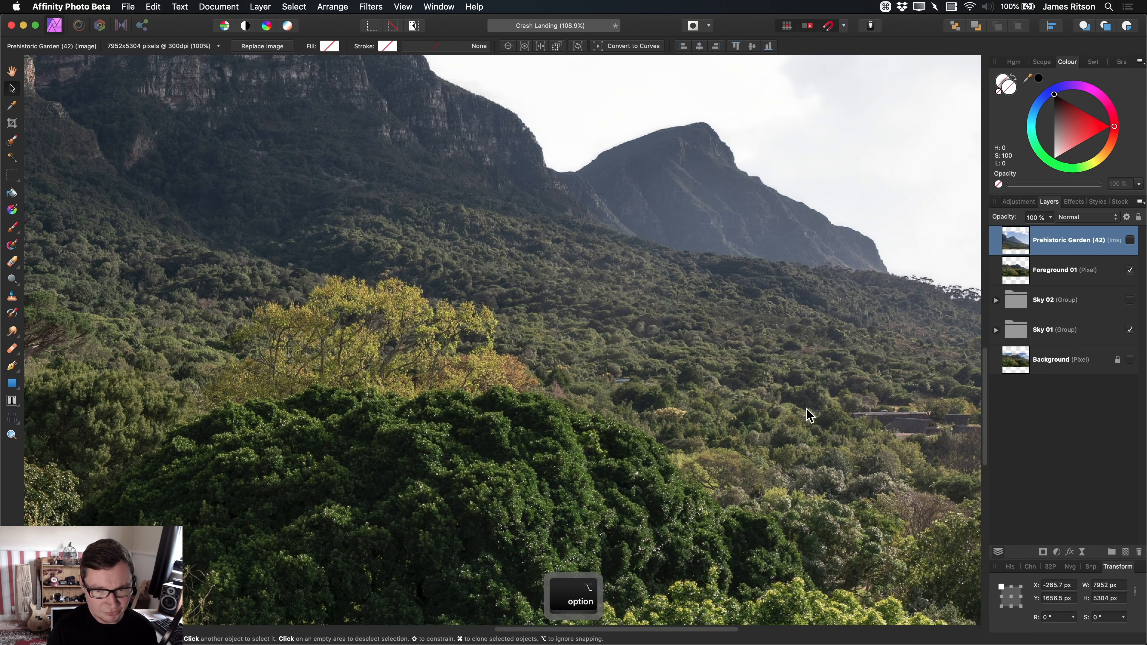
scroll(659, 406, left, 5)
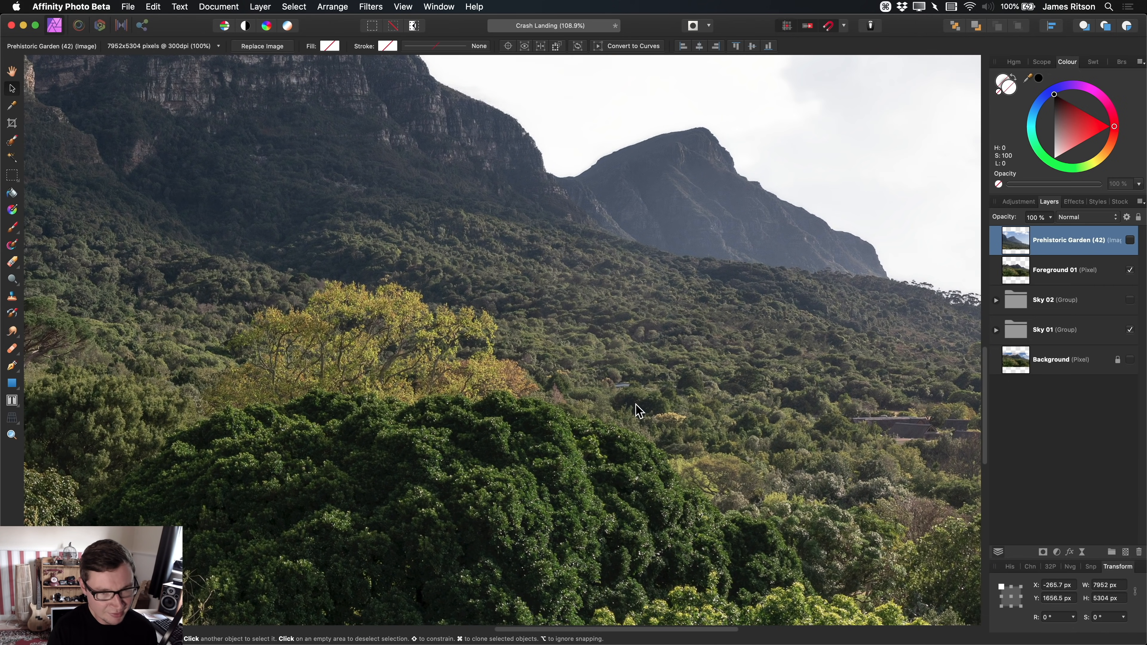
scroll(363, 321, left, 3)
scroll(363, 322, up, 1)
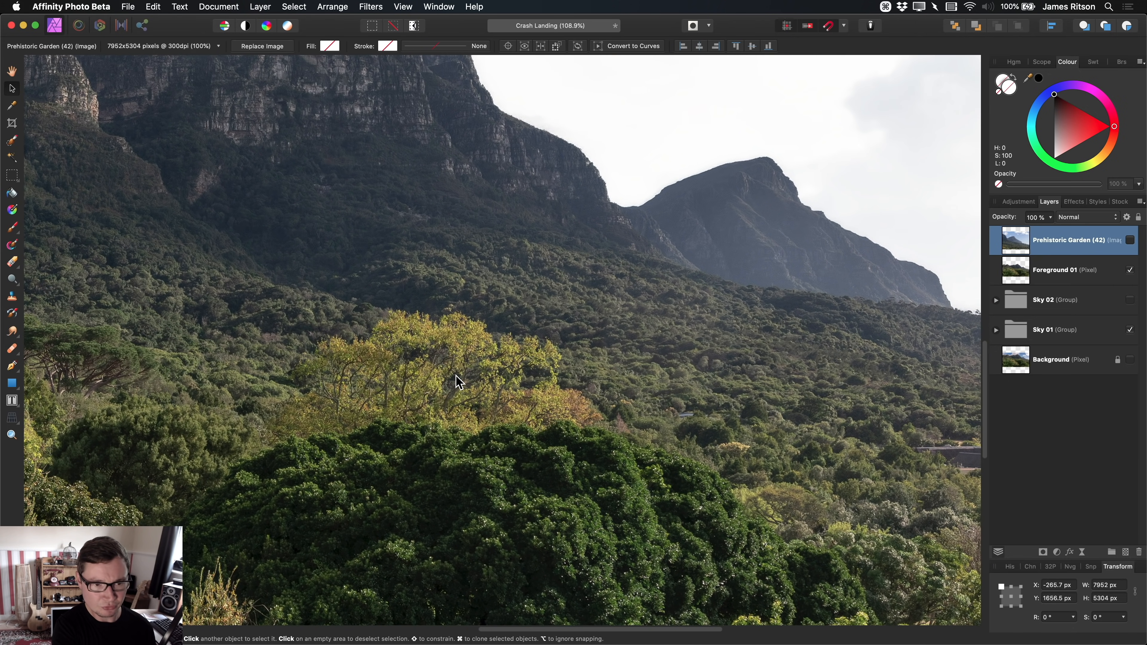
scroll(457, 381, down, 6)
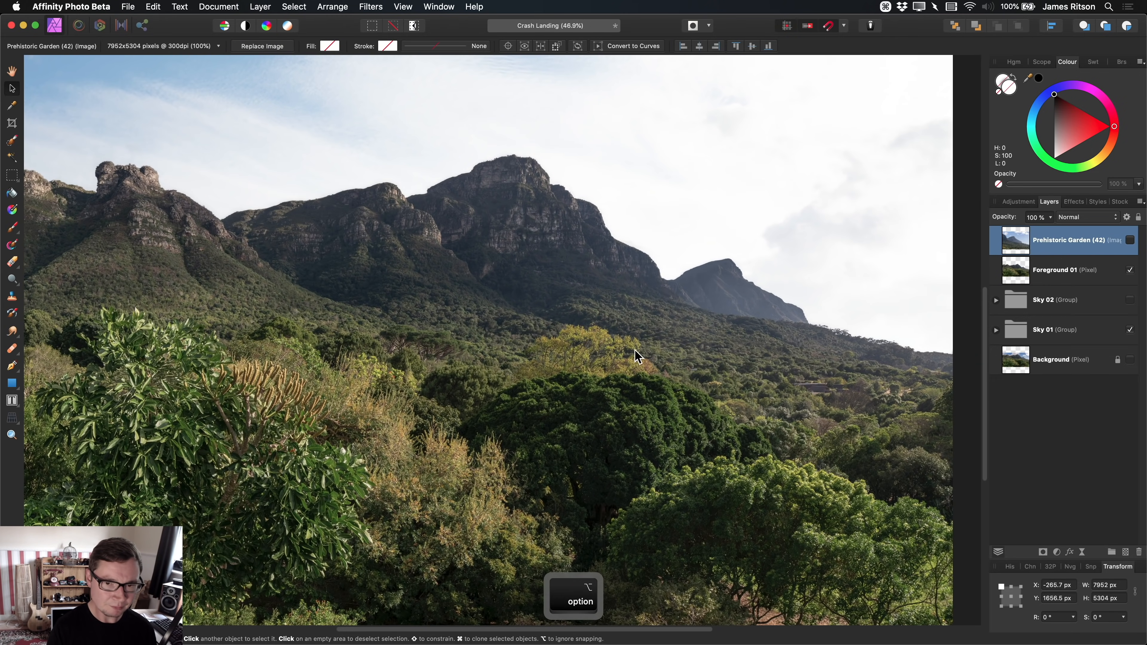
click(1130, 240)
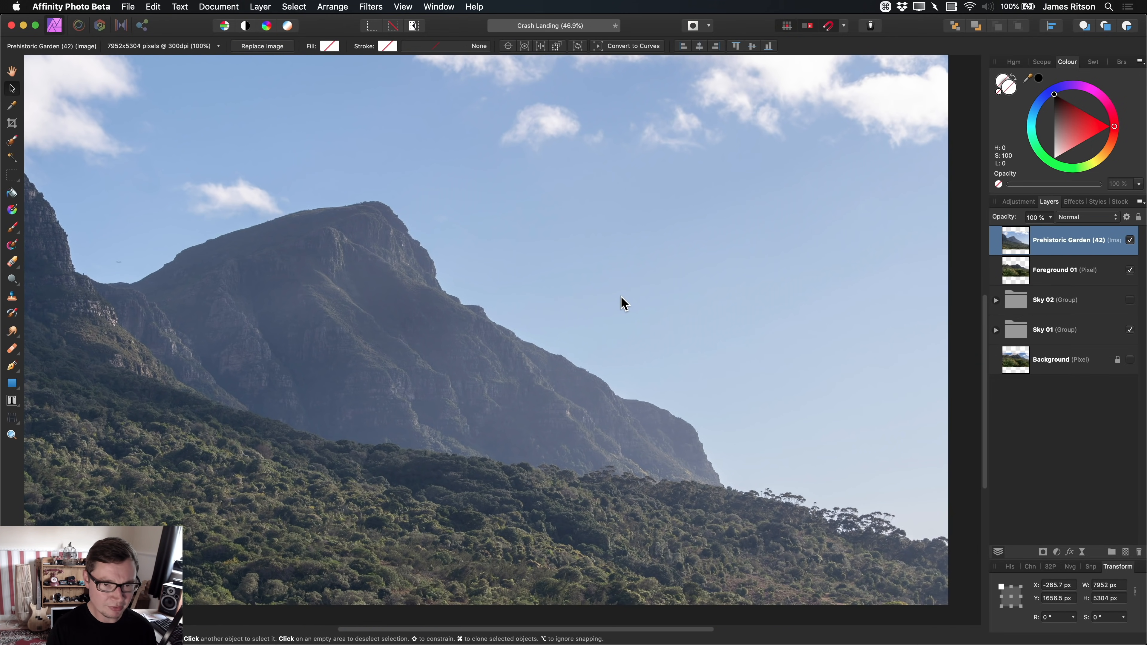
- Set the Prehistoric Garden (42) layer to 50% opacity and move it up over the foreground to about X -139 px, Y 358 px
scroll(624, 308, down, 2)
drag(623, 308, 650, 336)
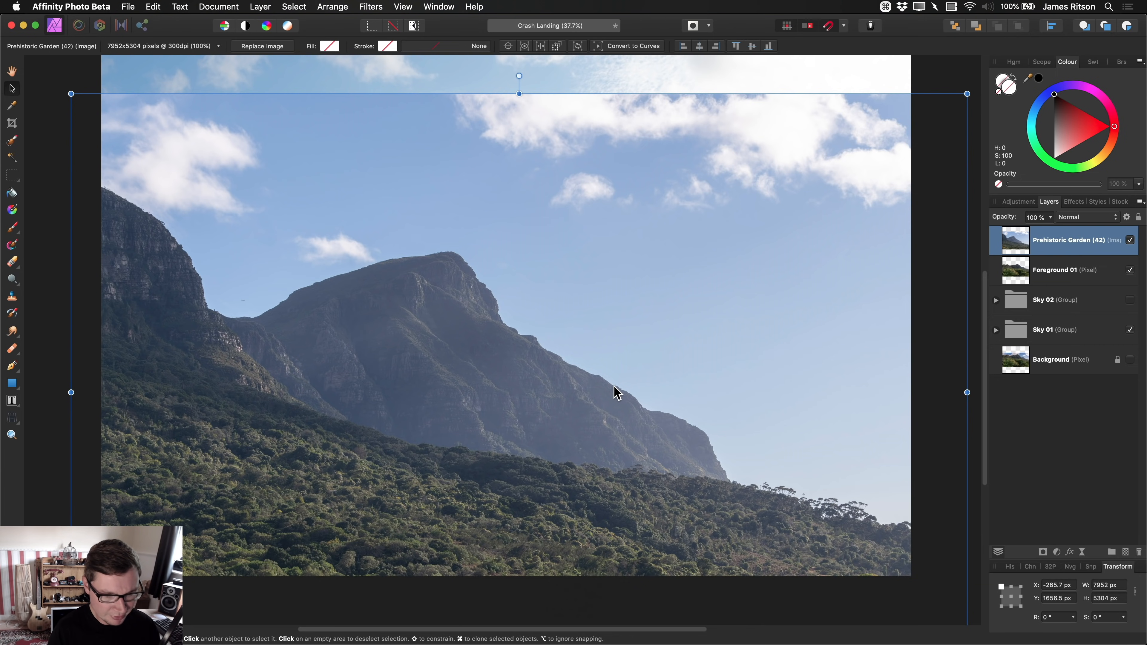
key(5)
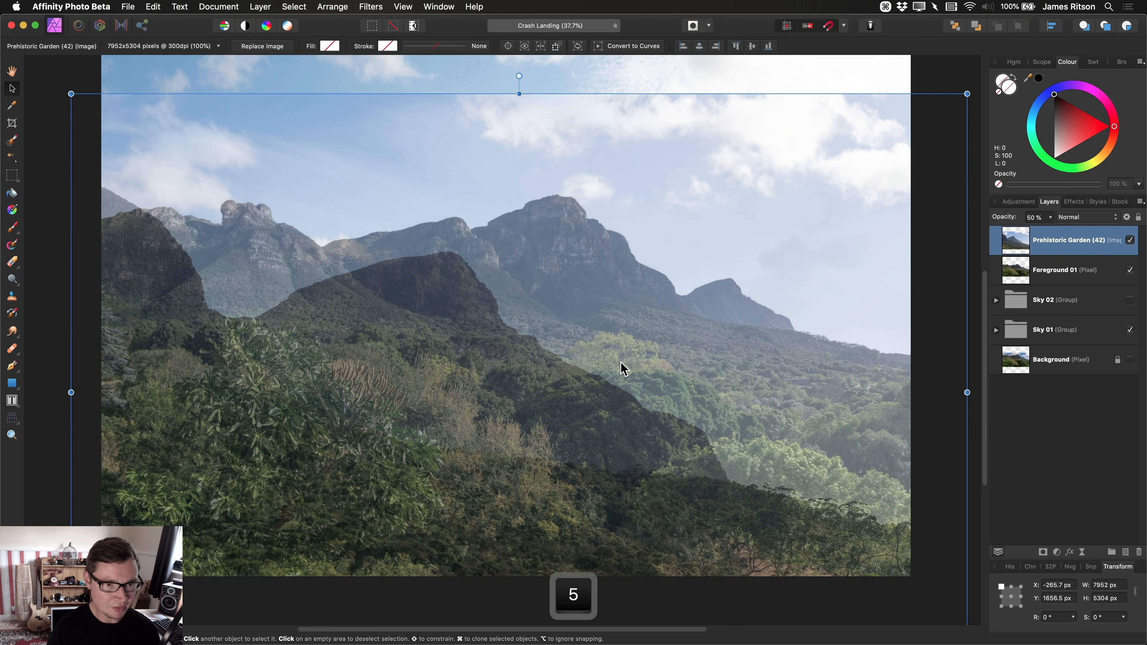
drag(676, 372, 682, 292)
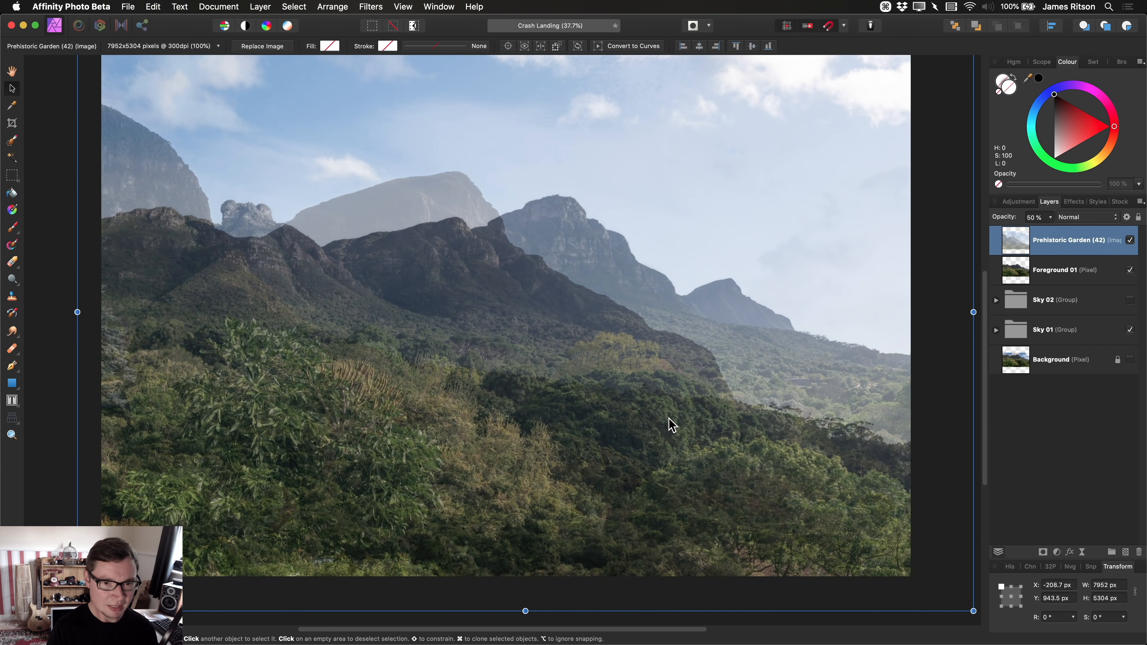
mouse_move(668, 419)
mouse_down()
mouse_move(679, 352)
mouse_move(710, 357)
mouse_move(699, 375)
mouse_move(705, 362)
mouse_move(592, 354)
mouse_up()
scroll(676, 362, up, 6)
mouse_move(668, 363)
mouse_down()
mouse_move(666, 380)
mouse_move(671, 349)
mouse_move(673, 362)
mouse_up()
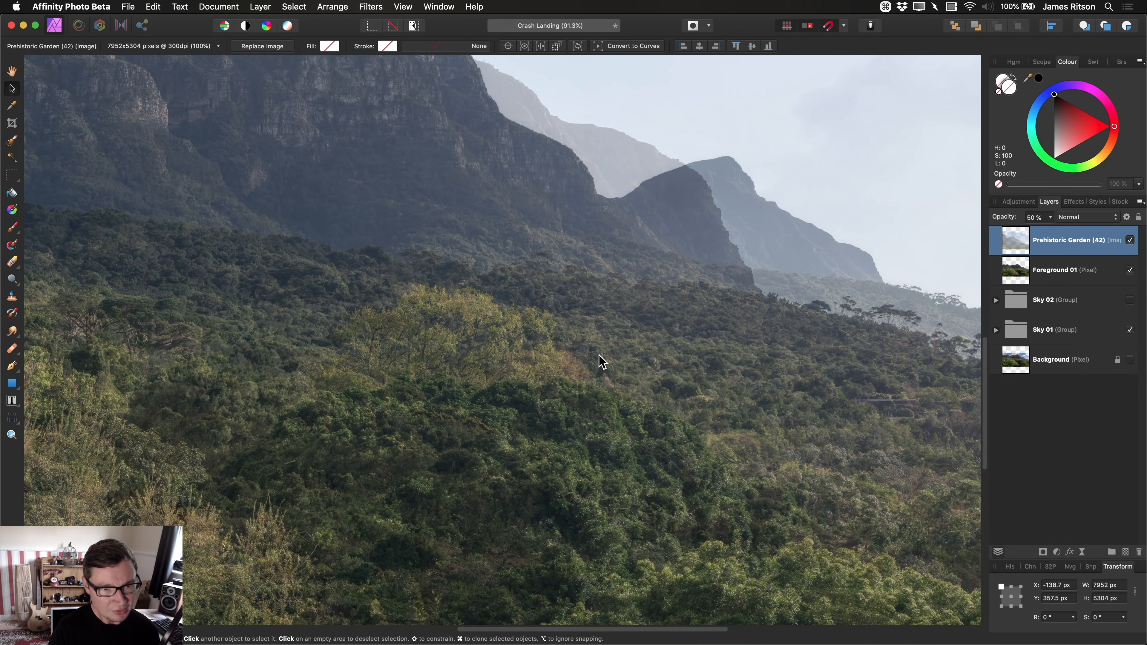
- Fine-tune the semi-transparent Prehistoric Garden (42) layer against the foreground slope, positioning it at about X -382 px, Y 320 px
drag(598, 354, 608, 373)
scroll(738, 415, right, 5)
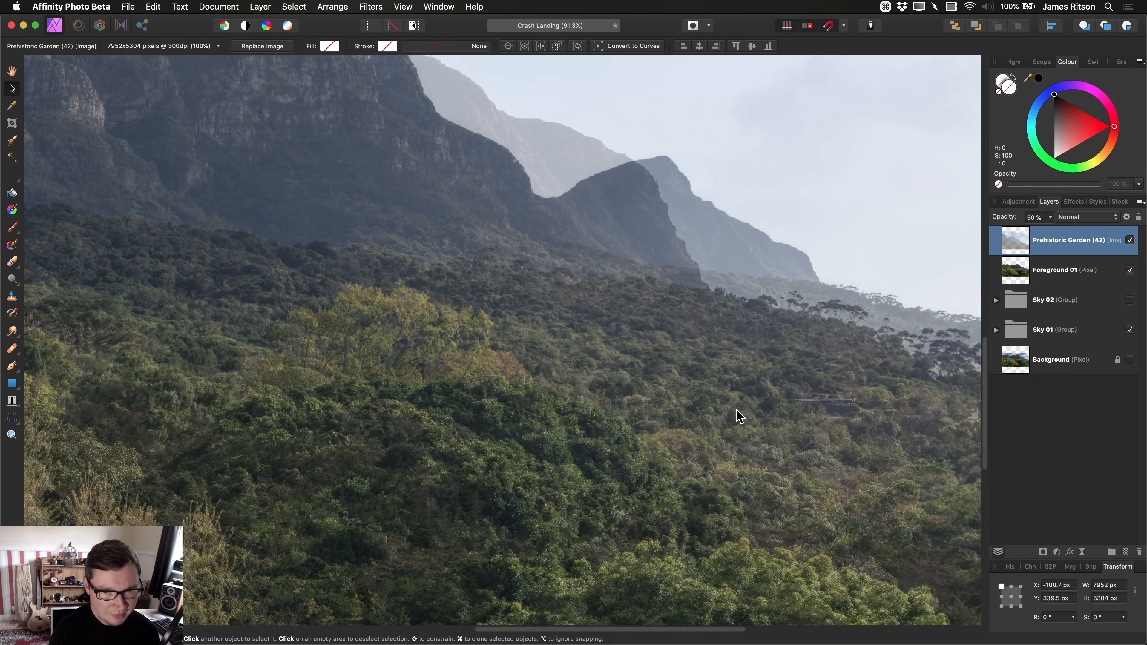
scroll(719, 403, left, 5)
drag(699, 405, 701, 413)
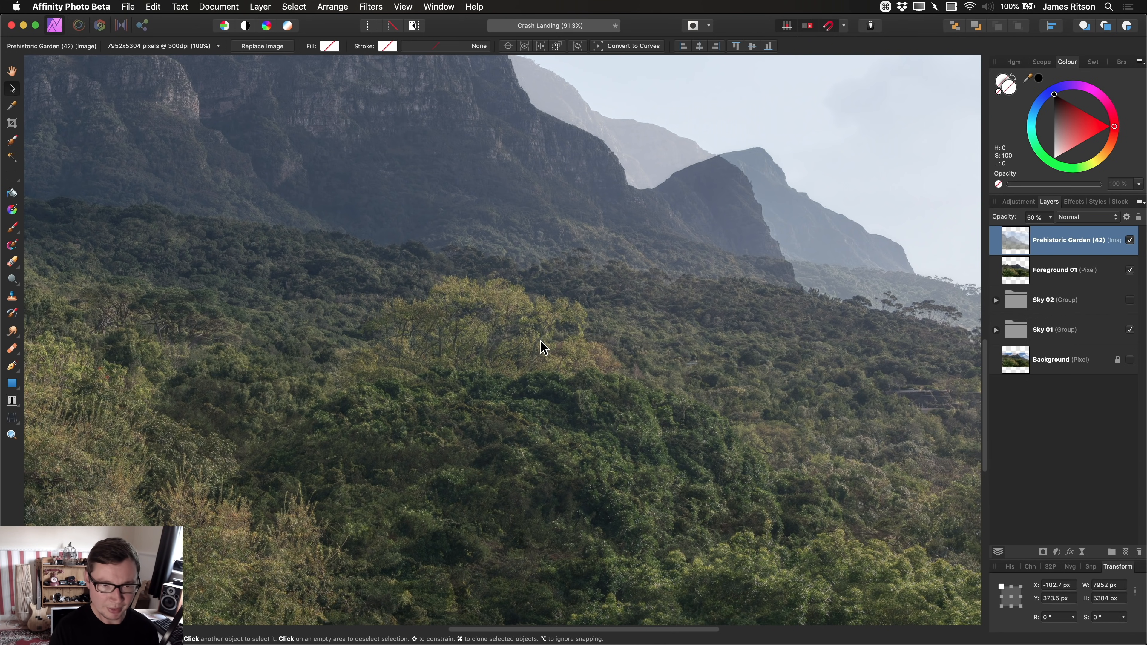
drag(578, 357, 578, 356)
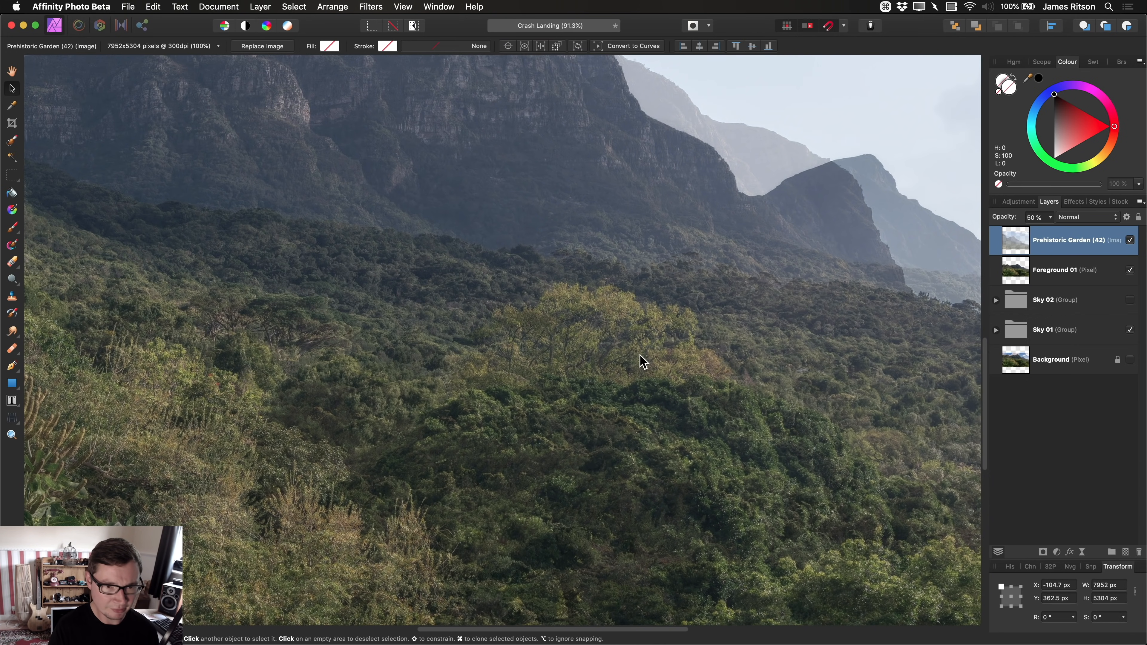
scroll(622, 359, down, 8)
scroll(667, 366, right, 1)
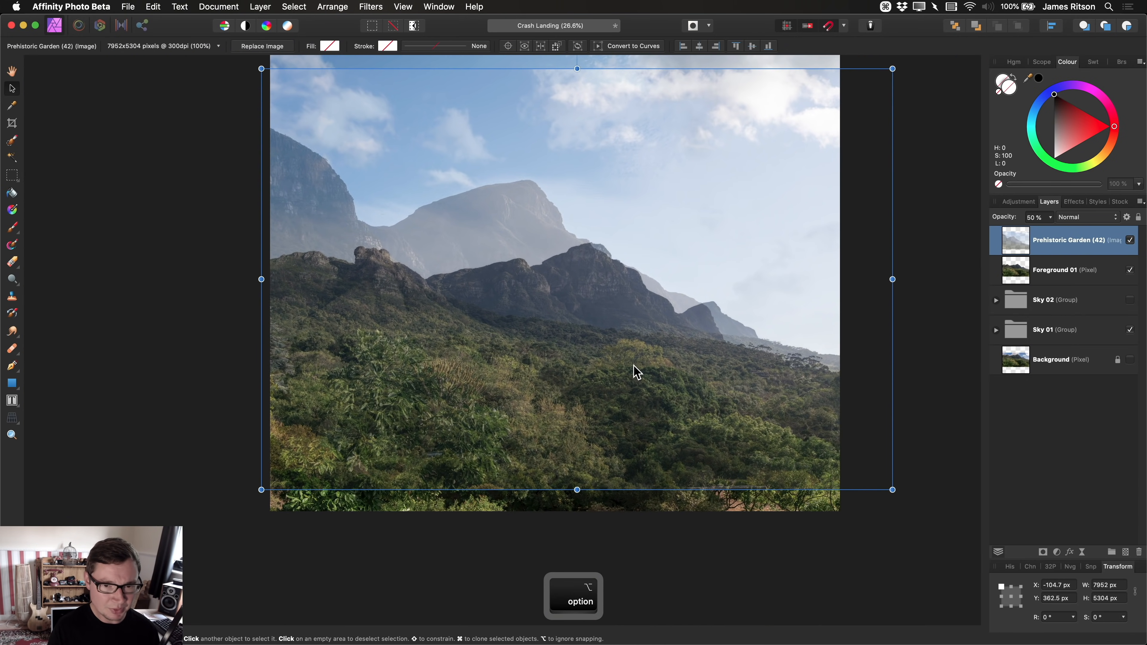
drag(681, 365, 660, 370)
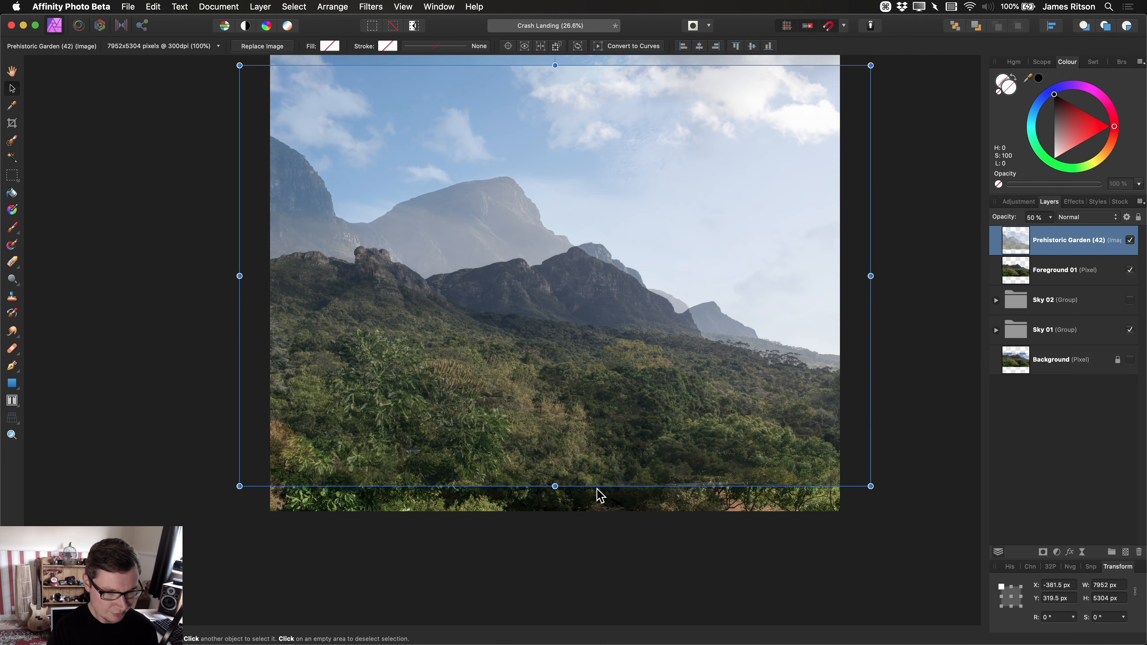
- Crop the bottom edge of the canvas above the placed image's lower border, giving 7189 x 5510 px
key(c)
drag(551, 511, 554, 476)
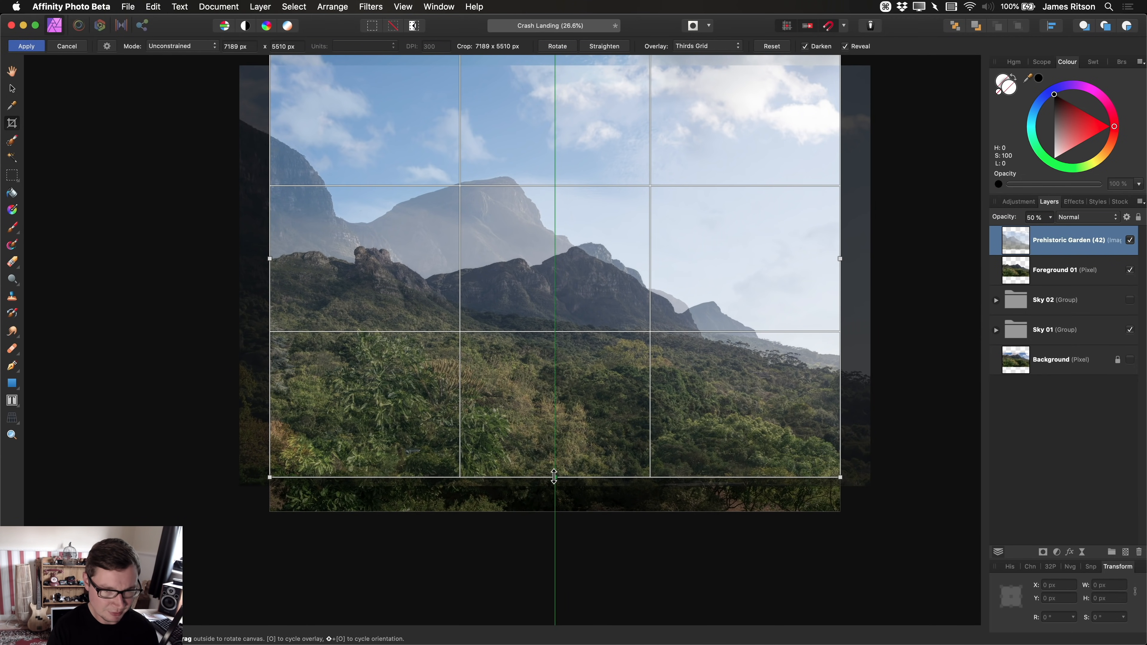
key(Return)
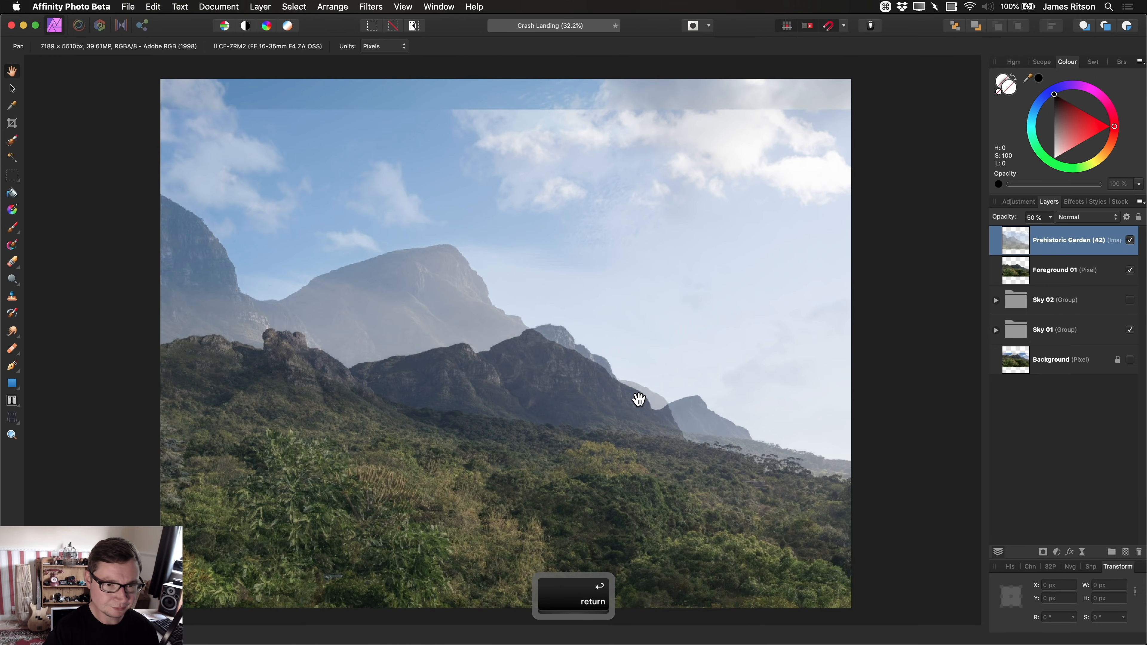
- Restore the Prehistoric Garden (42) layer to 100% opacity and add an inverted black mask to it
drag(617, 417, 654, 377)
scroll(650, 406, up, 1)
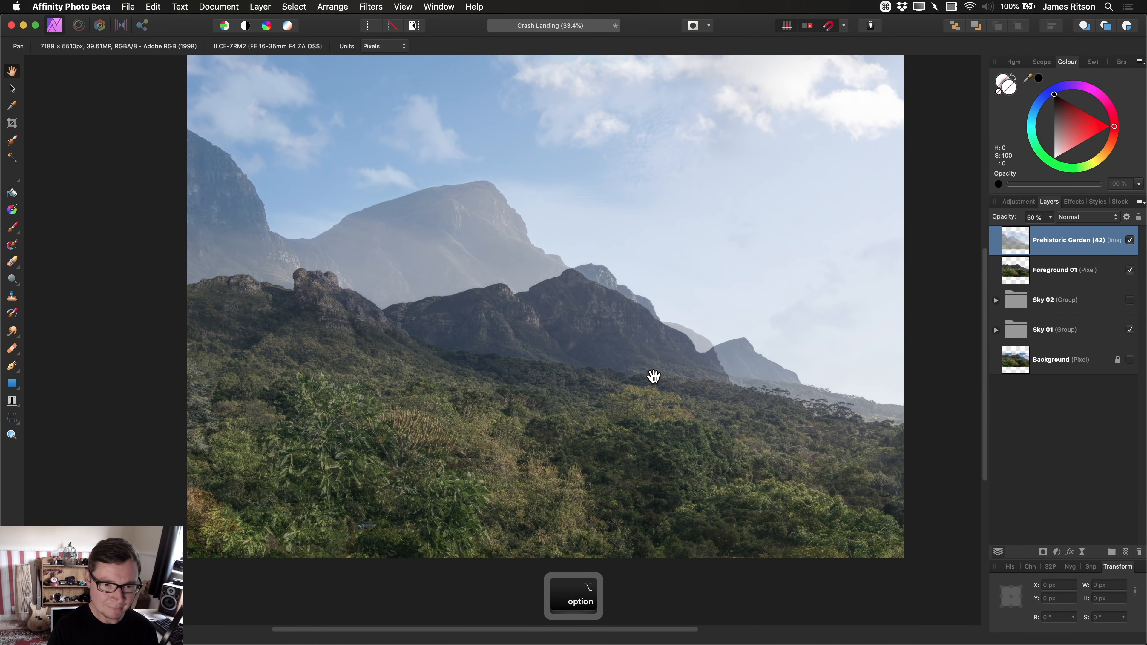
key(0)
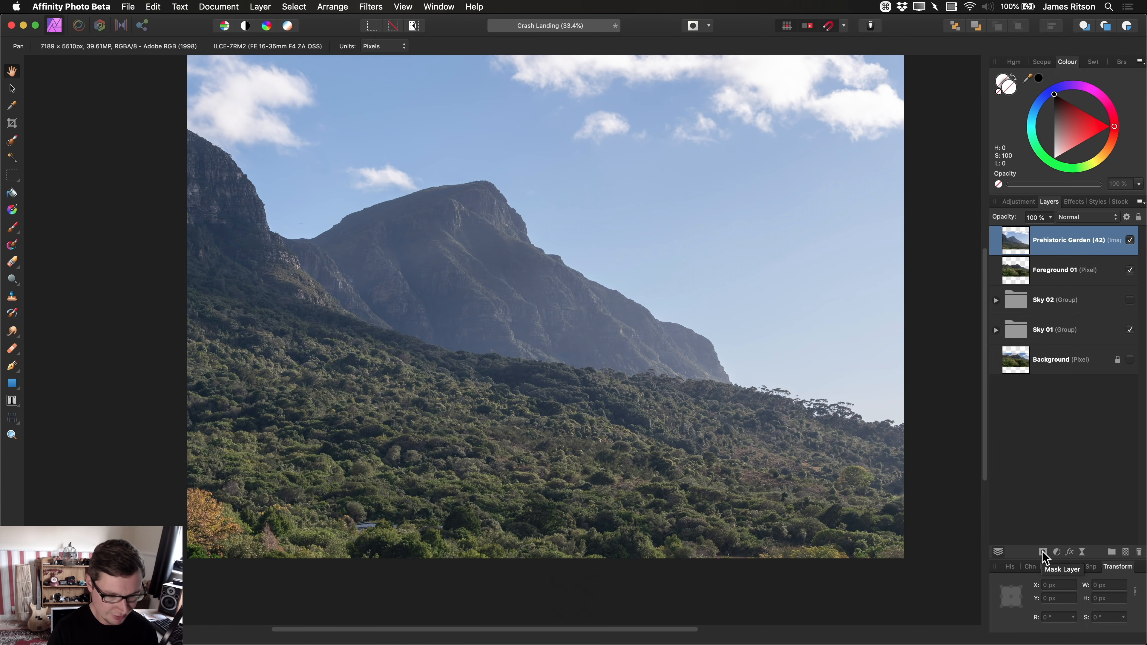
key(alt)
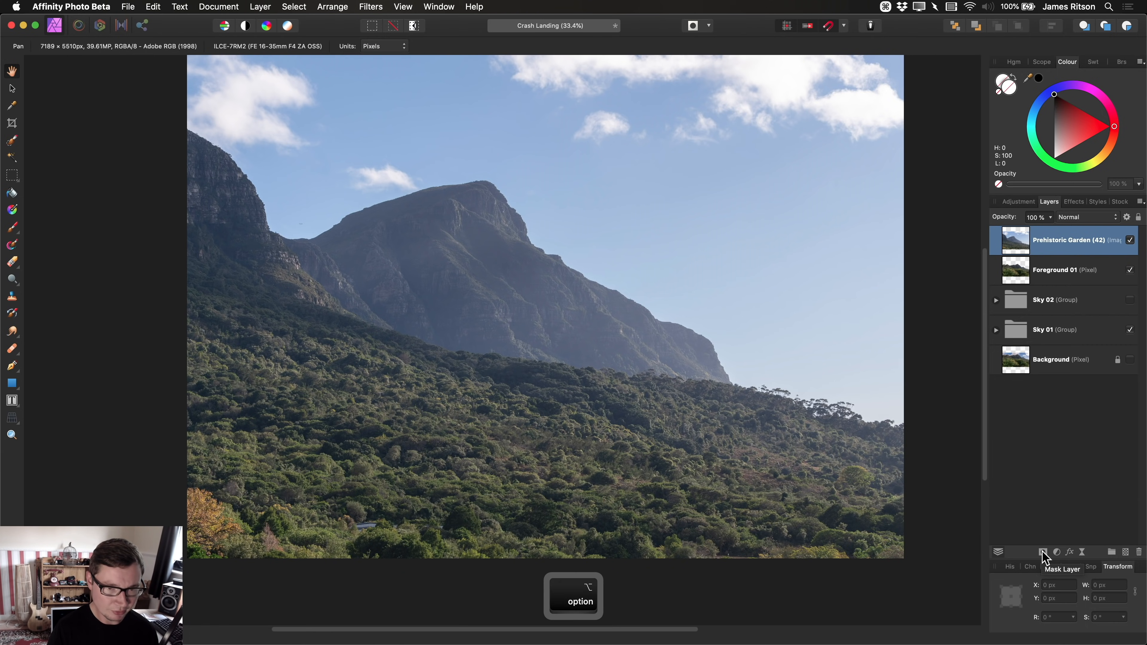
alt+click(1043, 552)
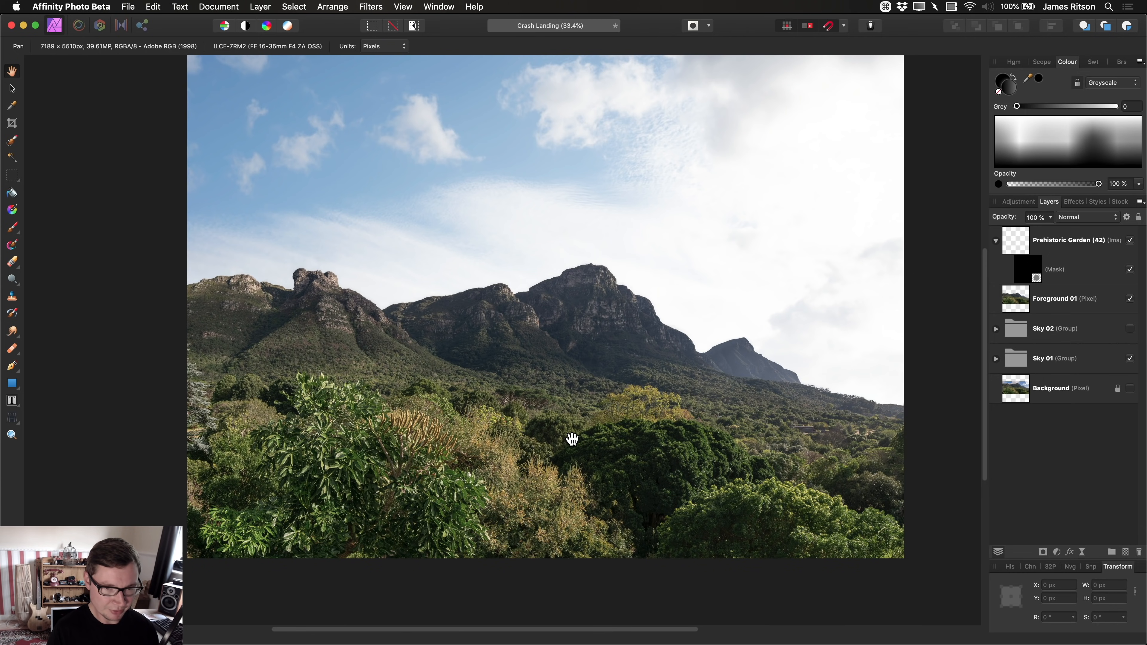
- Paint white on the mask with a soft brush about 1258 px wide to reveal the forested slope over the foreground trees
key(b)
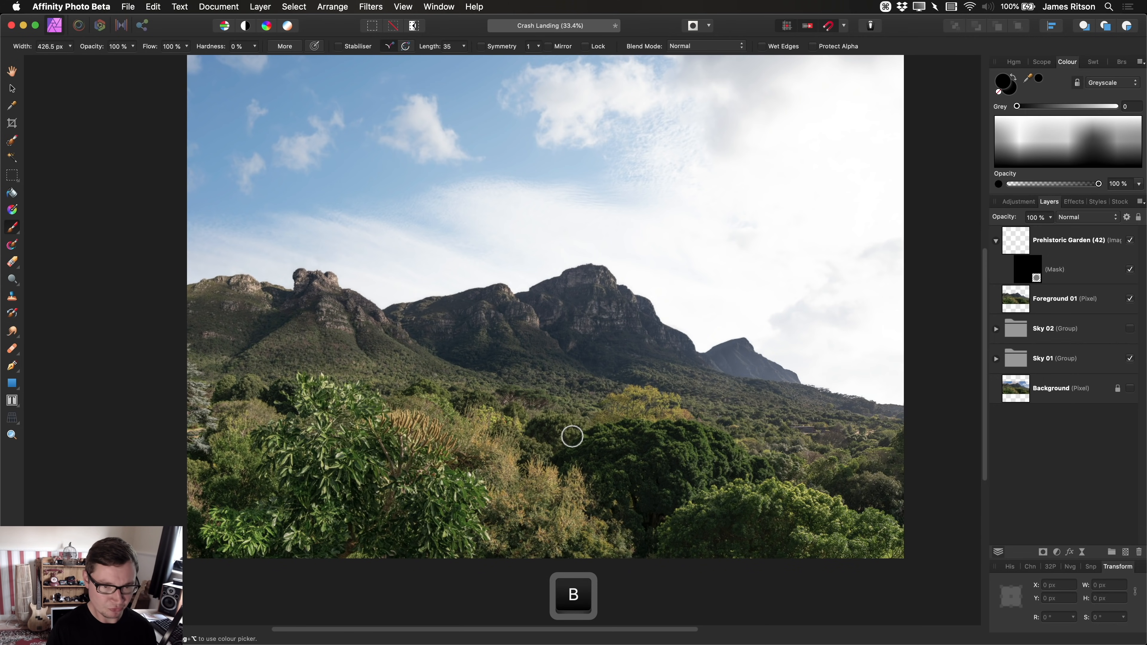
drag(561, 429, 565, 429)
key(alt)
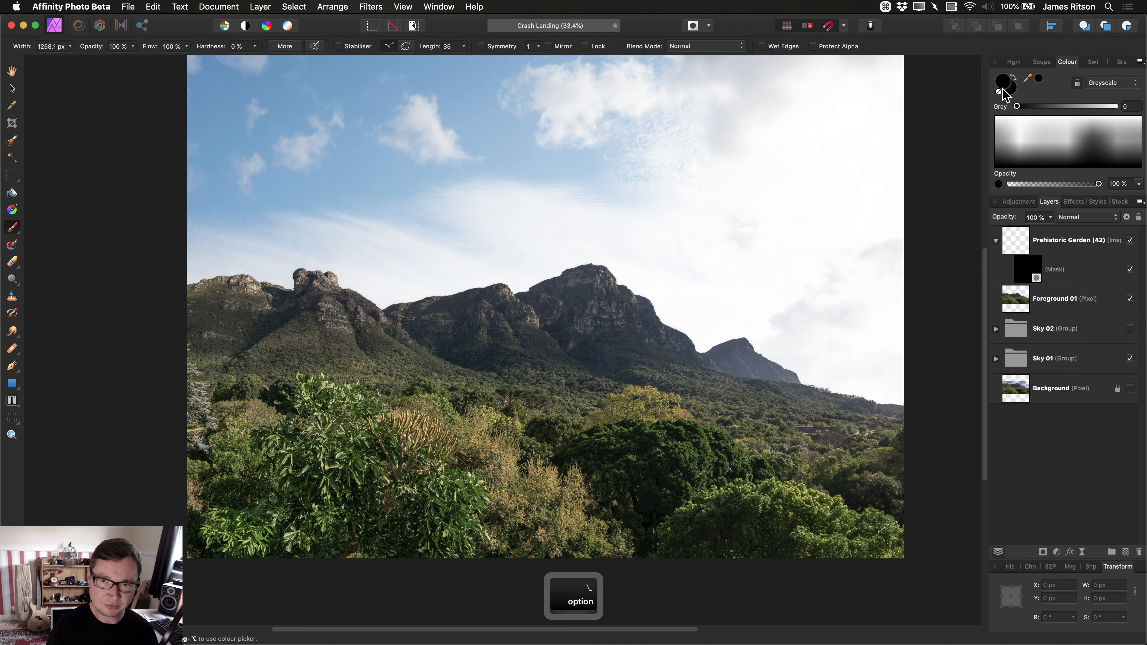
drag(1016, 110, 1119, 112)
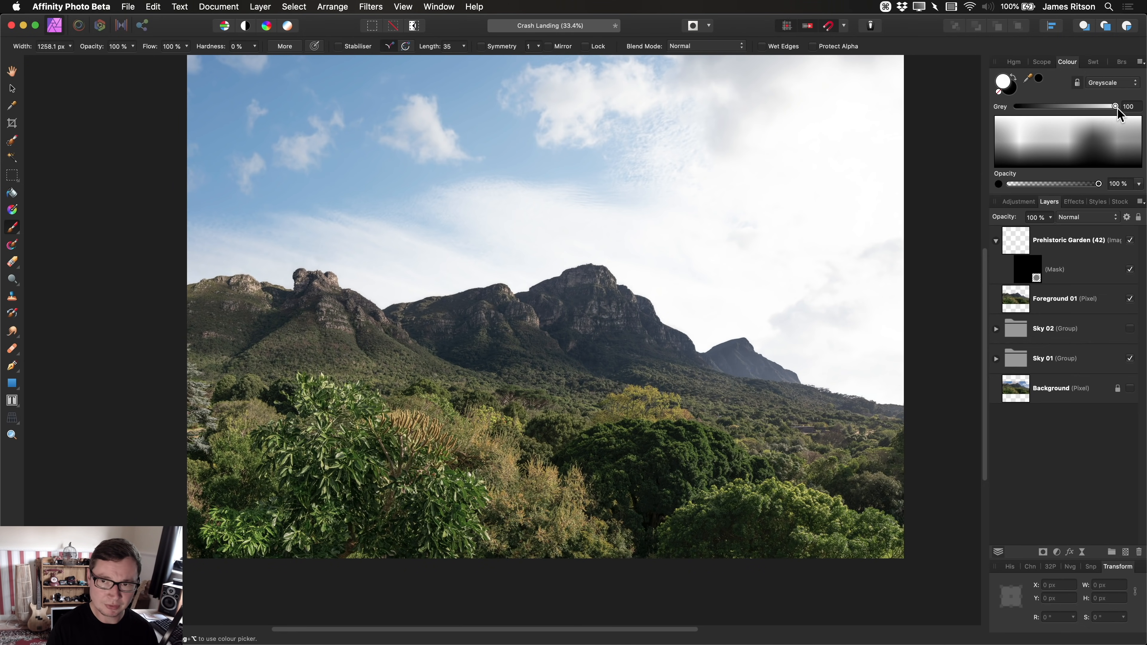
mouse_move(578, 497)
mouse_down()
mouse_move(770, 498)
mouse_move(700, 519)
mouse_move(806, 540)
mouse_move(330, 532)
mouse_move(501, 515)
mouse_move(406, 462)
mouse_move(364, 408)
mouse_move(247, 407)
mouse_move(126, 483)
mouse_move(360, 565)
mouse_move(464, 522)
mouse_move(213, 520)
mouse_move(522, 434)
mouse_move(698, 424)
mouse_move(636, 409)
mouse_move(629, 421)
mouse_move(923, 457)
mouse_move(677, 443)
mouse_move(528, 385)
mouse_move(474, 396)
mouse_move(204, 392)
mouse_move(210, 428)
mouse_move(453, 502)
mouse_move(404, 523)
mouse_move(629, 502)
mouse_move(617, 472)
mouse_move(864, 493)
mouse_move(892, 481)
mouse_move(661, 385)
mouse_up()
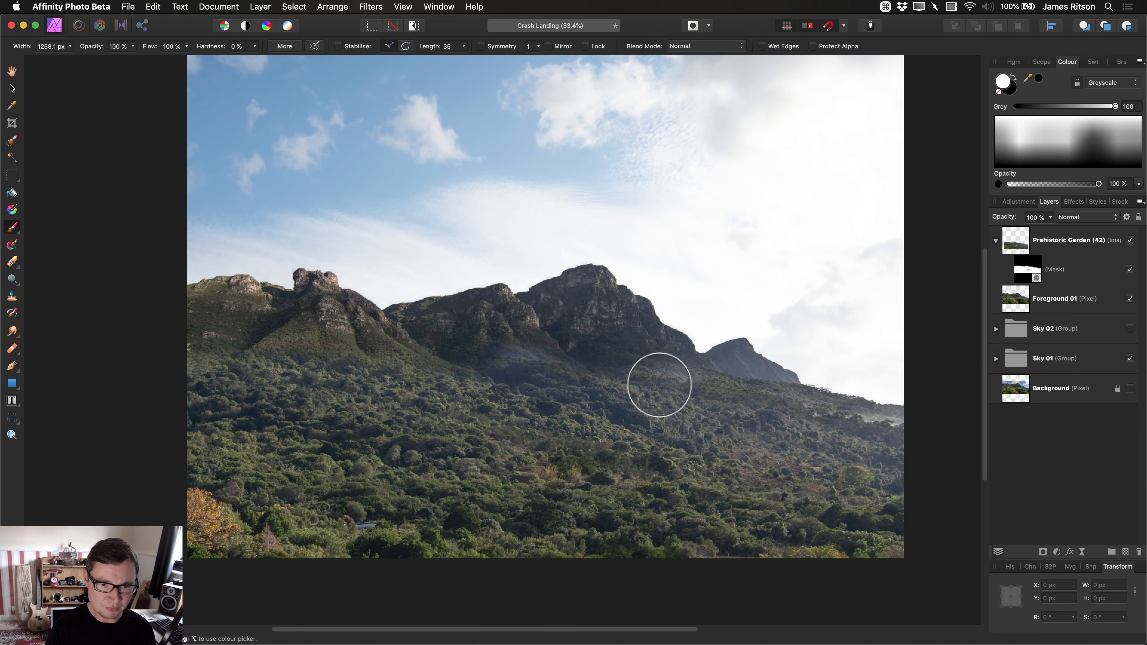
- Refine the mask along the slope below the mountains with a 474.5 px brush, painting black over the hazy patches
scroll(632, 380, up, 4)
scroll(547, 379, right, 3)
key(bracketleft)
key(bracketleft)
key(bracketleft)
key(bracketleft)
key(bracketleft)
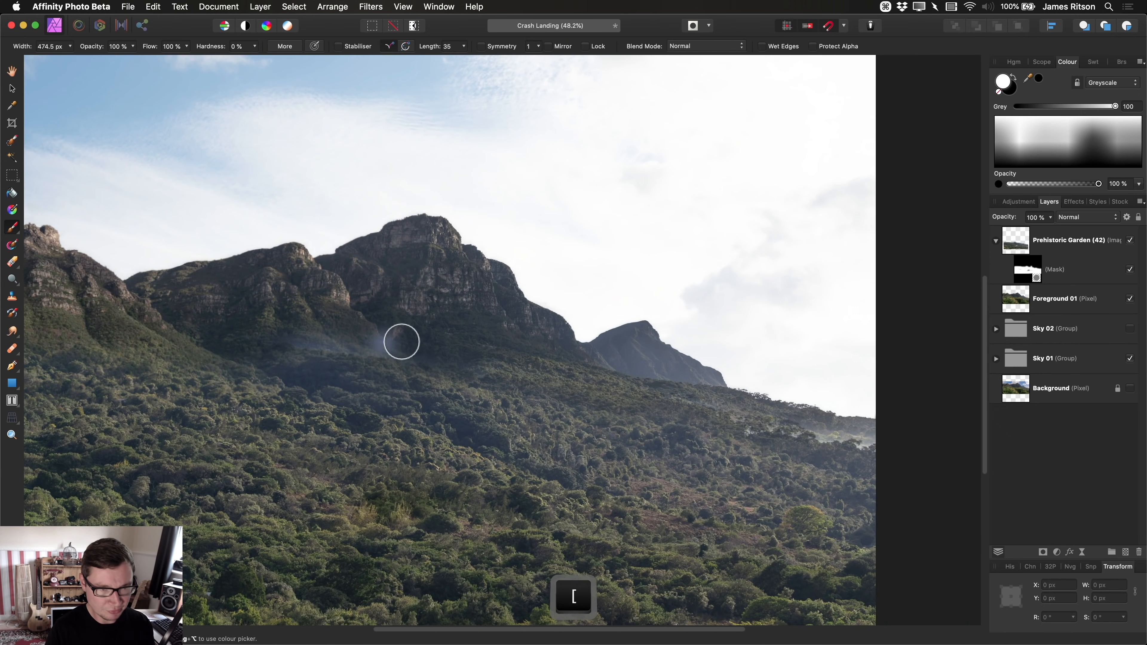
scroll(528, 352, up, 1)
mouse_move(529, 352)
mouse_down()
mouse_move(615, 369)
mouse_move(581, 354)
mouse_up()
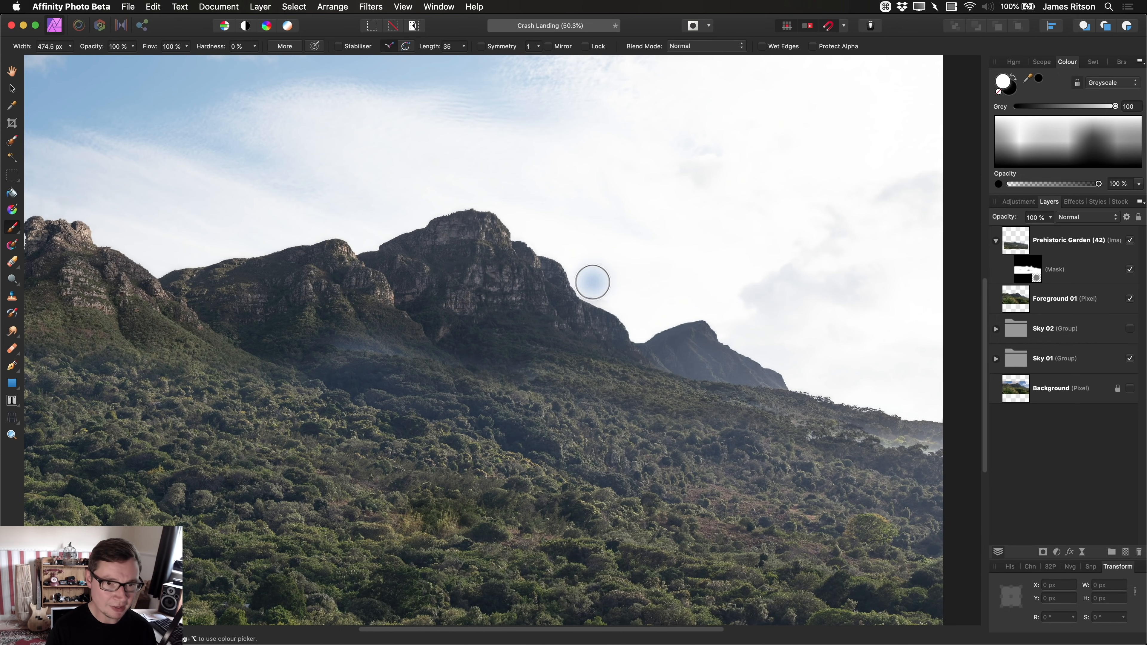
key(x)
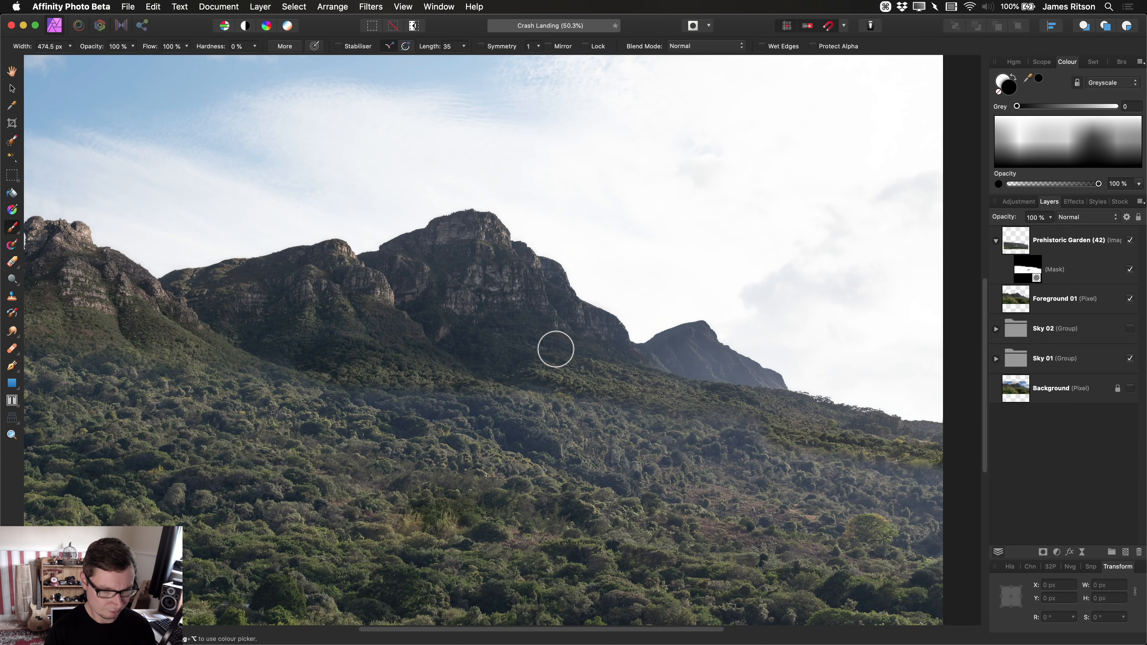
scroll(597, 379, down, 4)
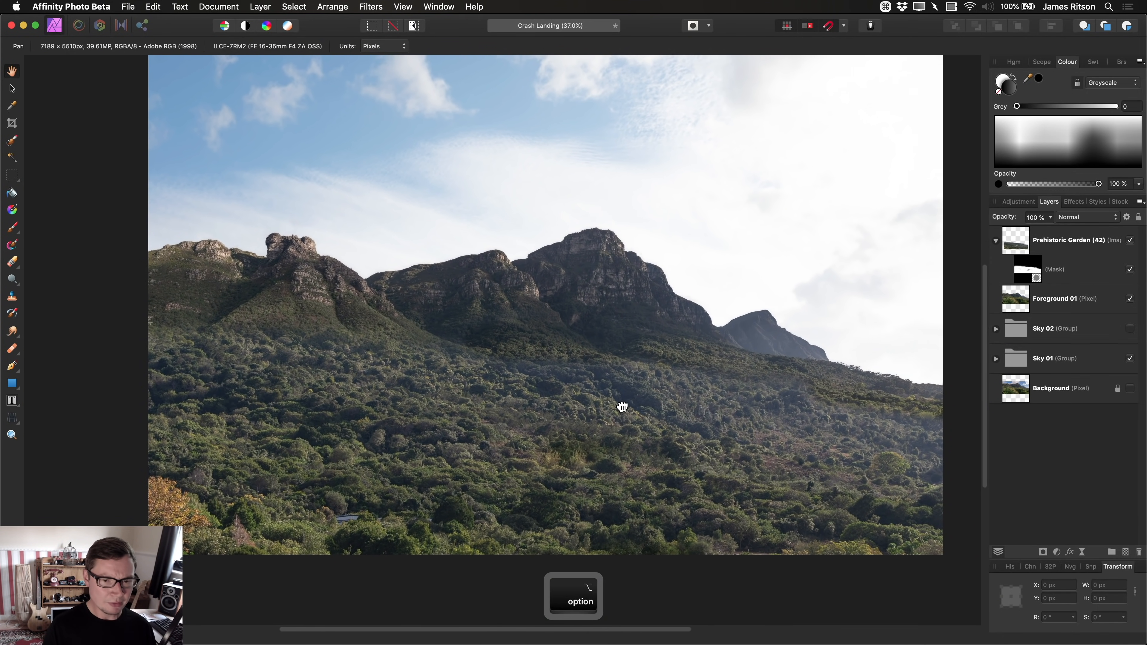
drag(622, 407, 633, 411)
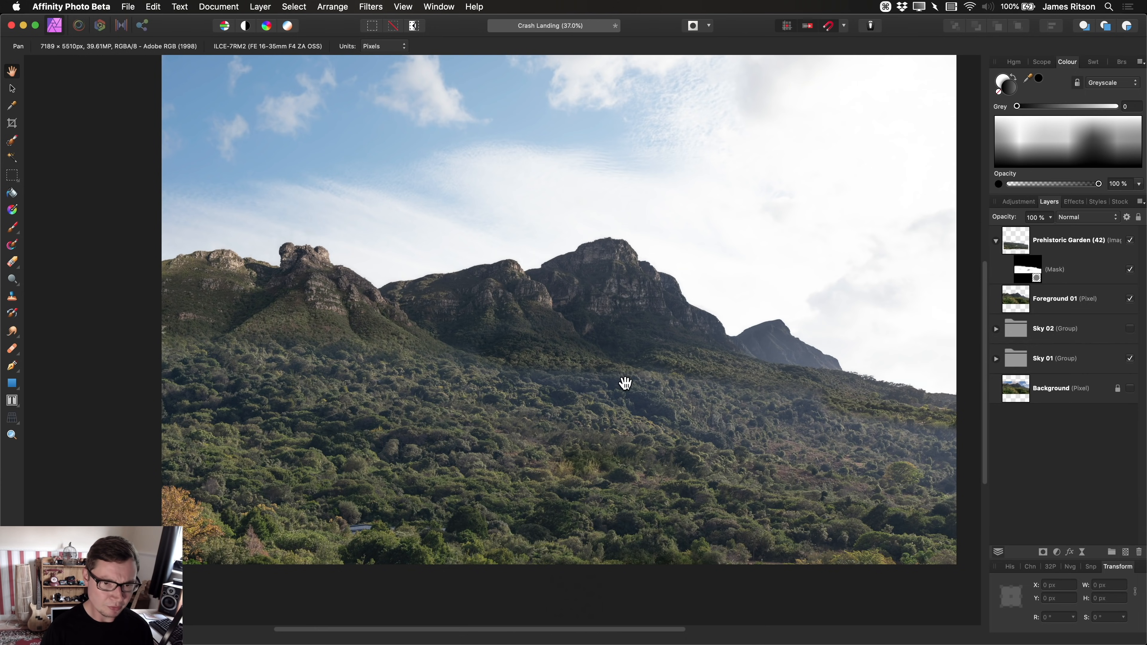
- Try a Brightness / Contrast adjustment nested inside the Prehistoric Garden (42) layer, and delete it
click(1079, 241)
drag(740, 387, 745, 384)
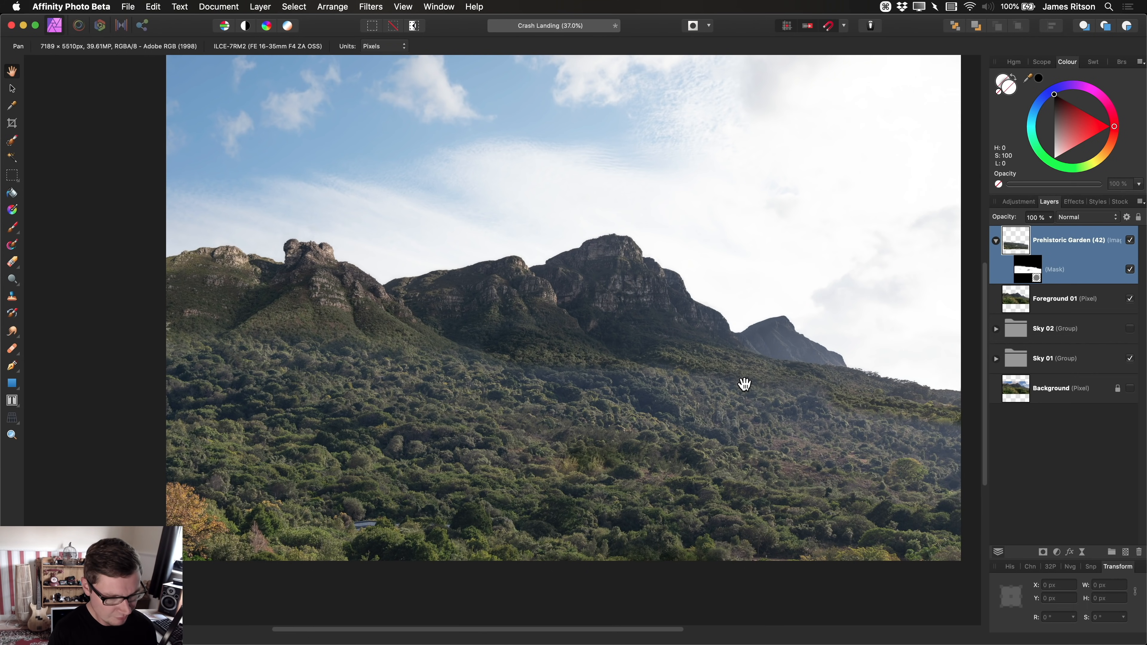
key(alt+b)
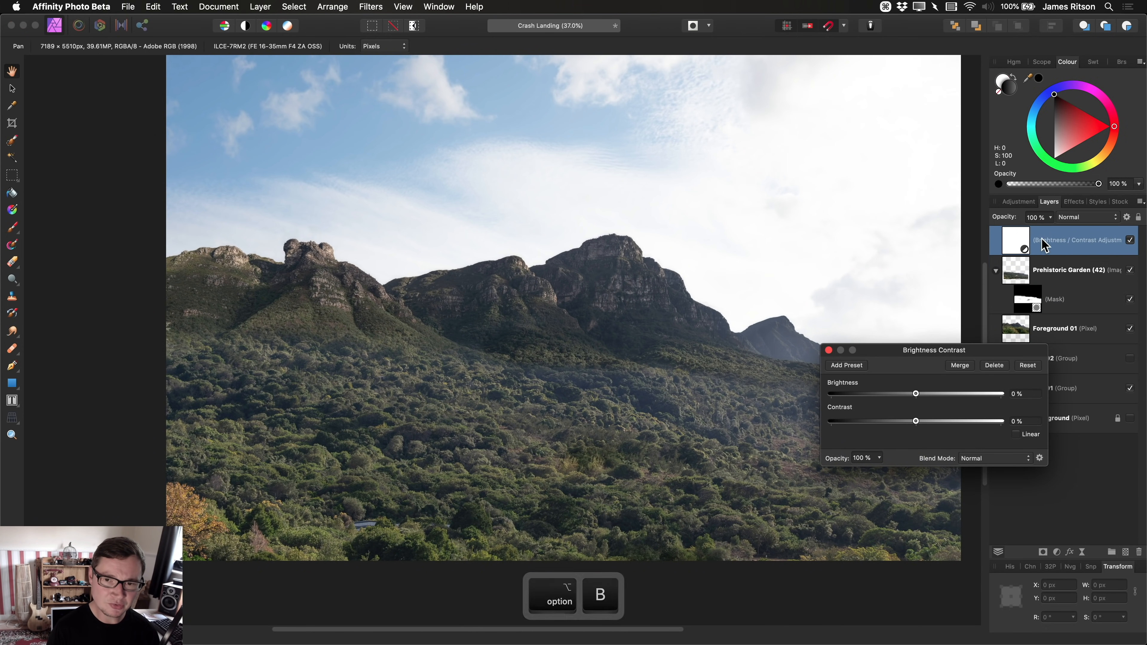
drag(966, 352, 849, 388)
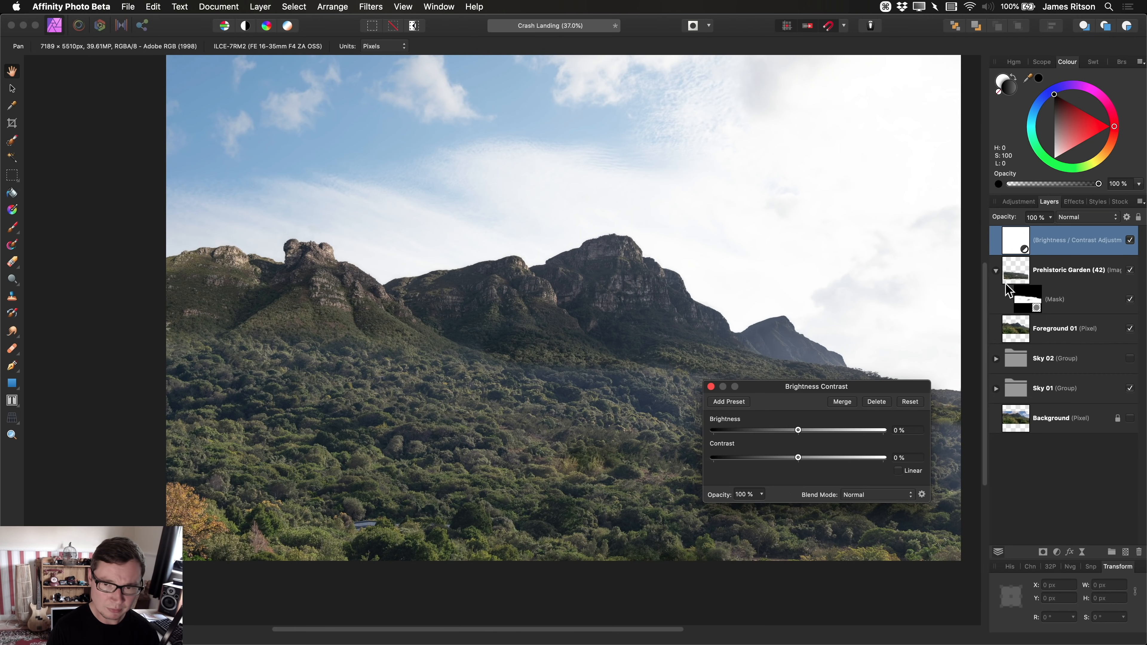
drag(1021, 253, 1104, 276)
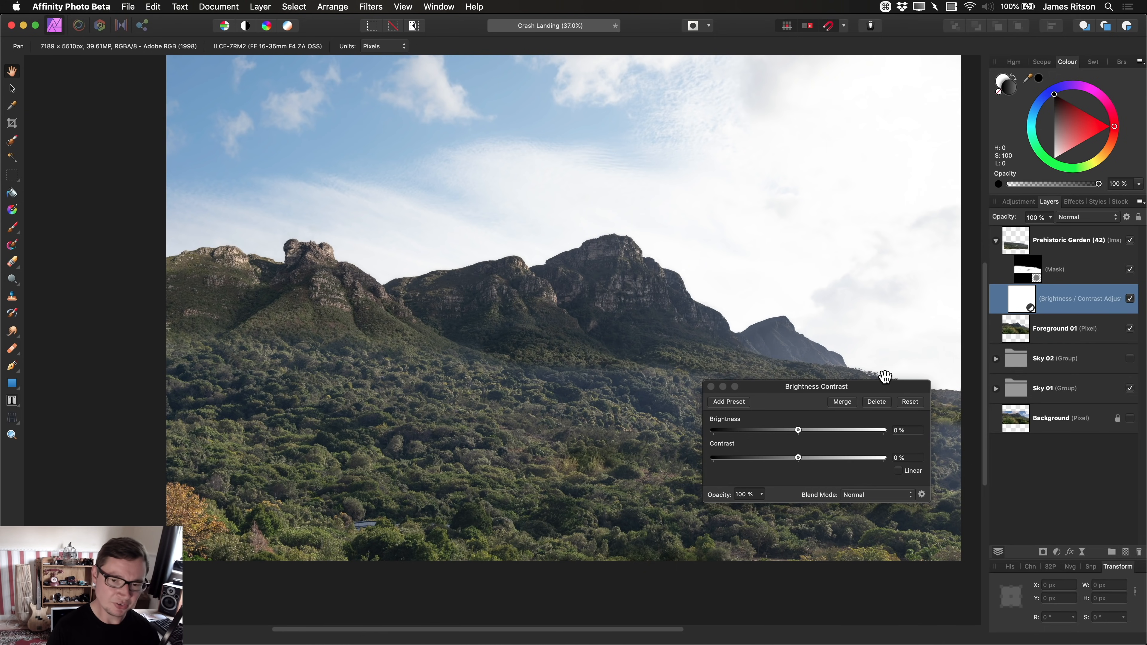
click(876, 402)
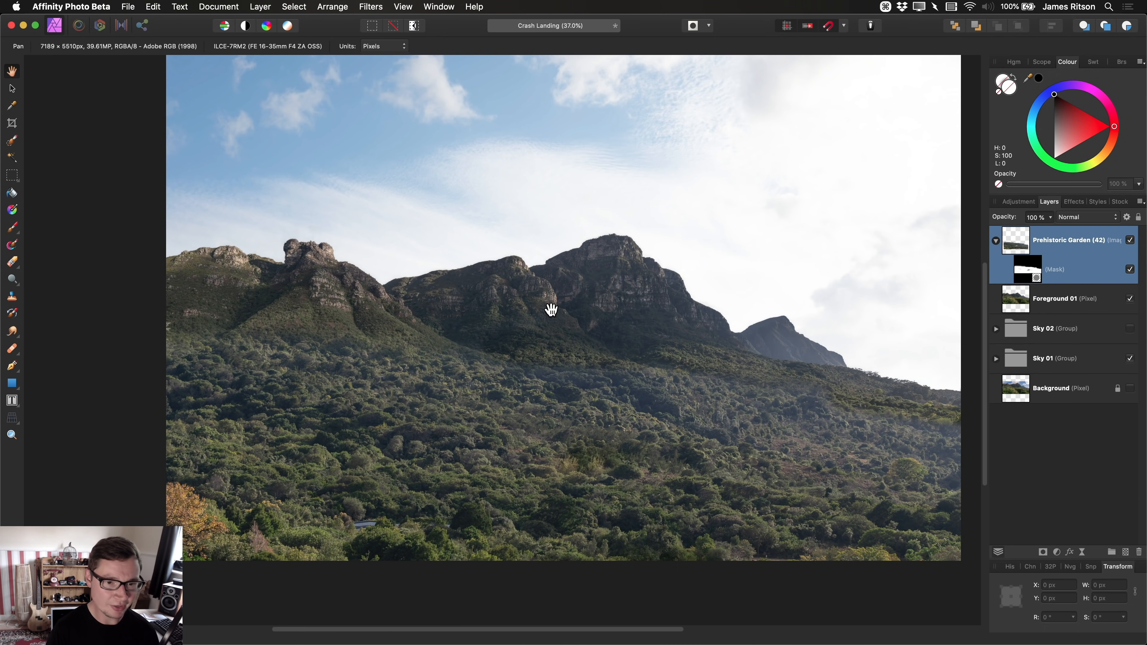
- Assign Shift+I as the keyboard shortcut for the Arrange command Insertion Inside in the preferences
click(90, 6)
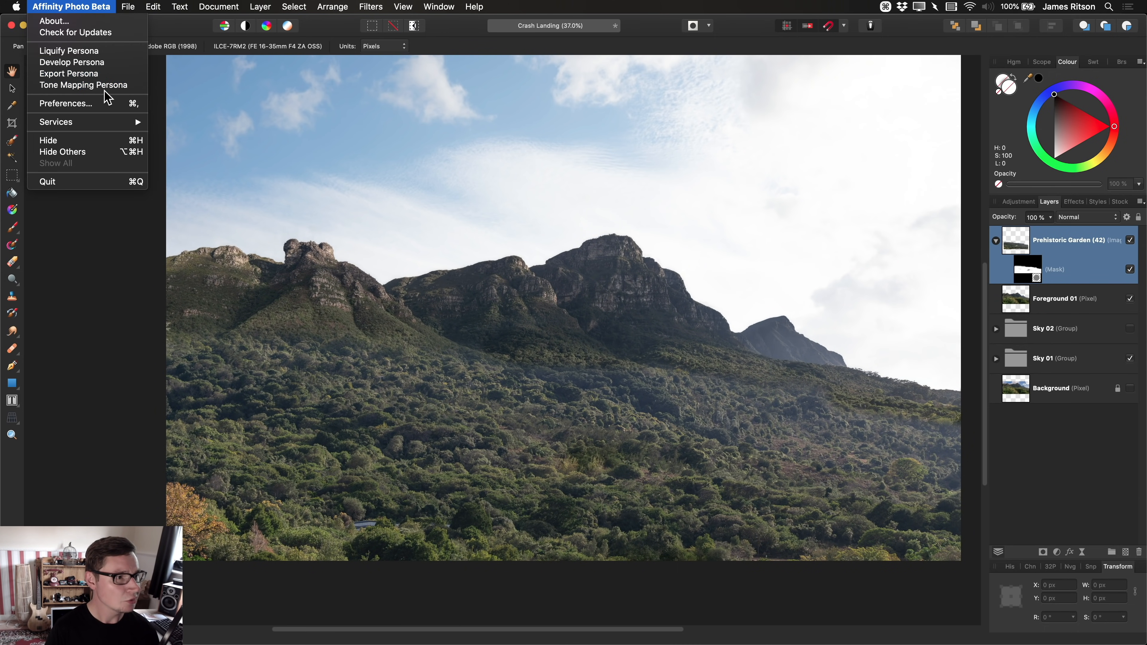
click(108, 103)
click(455, 234)
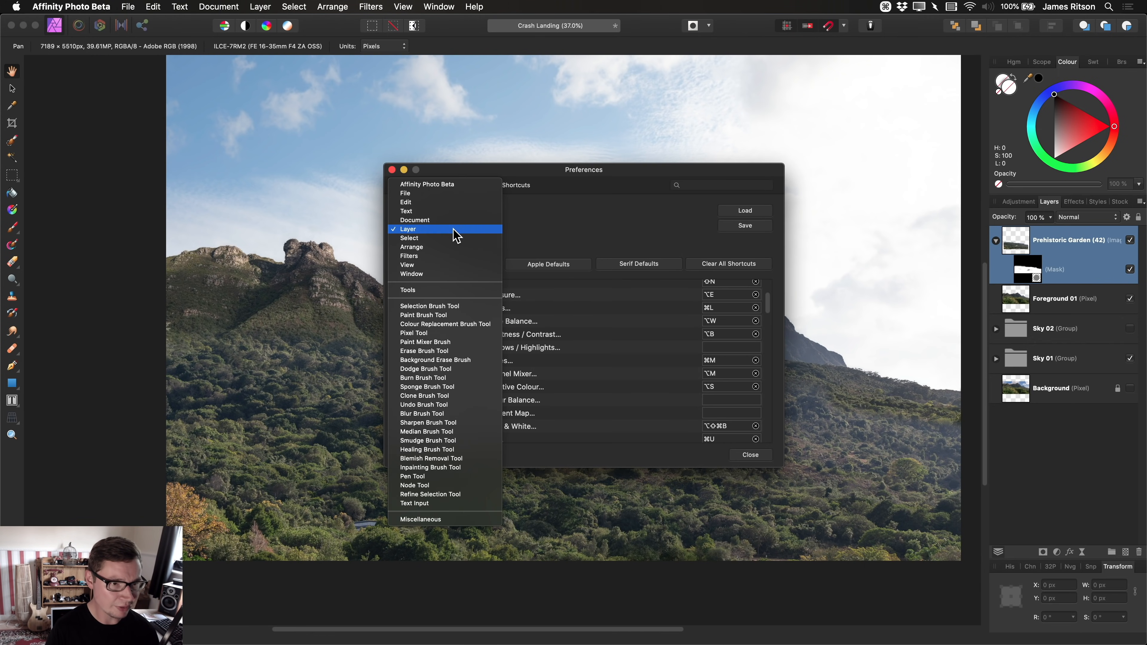
click(457, 248)
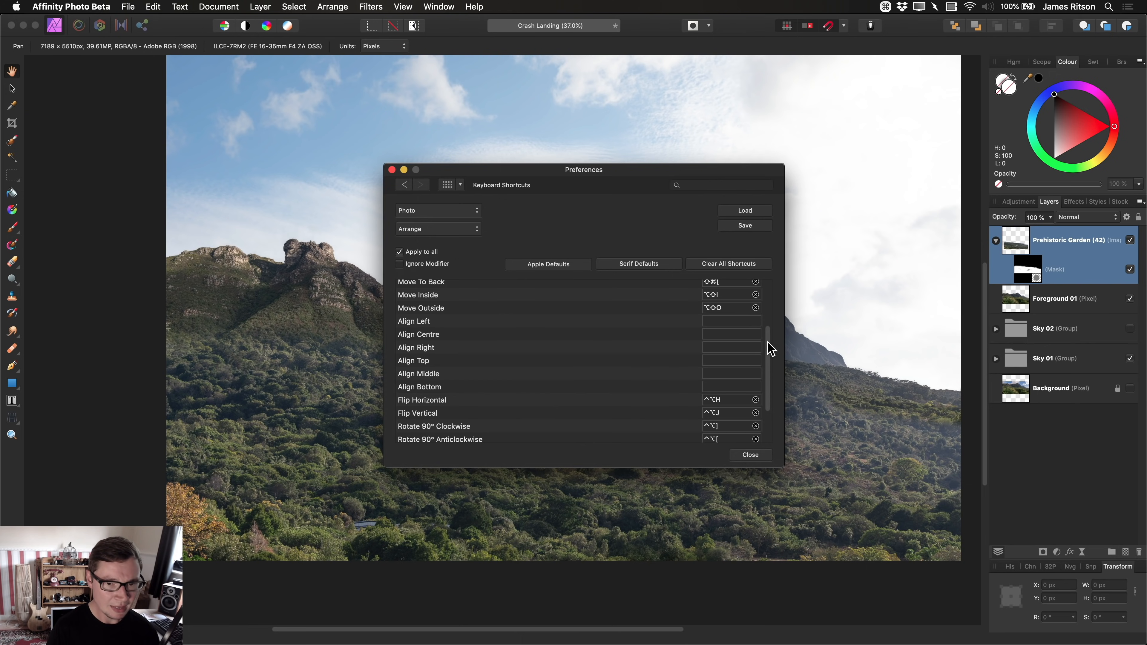
drag(768, 342, 770, 392)
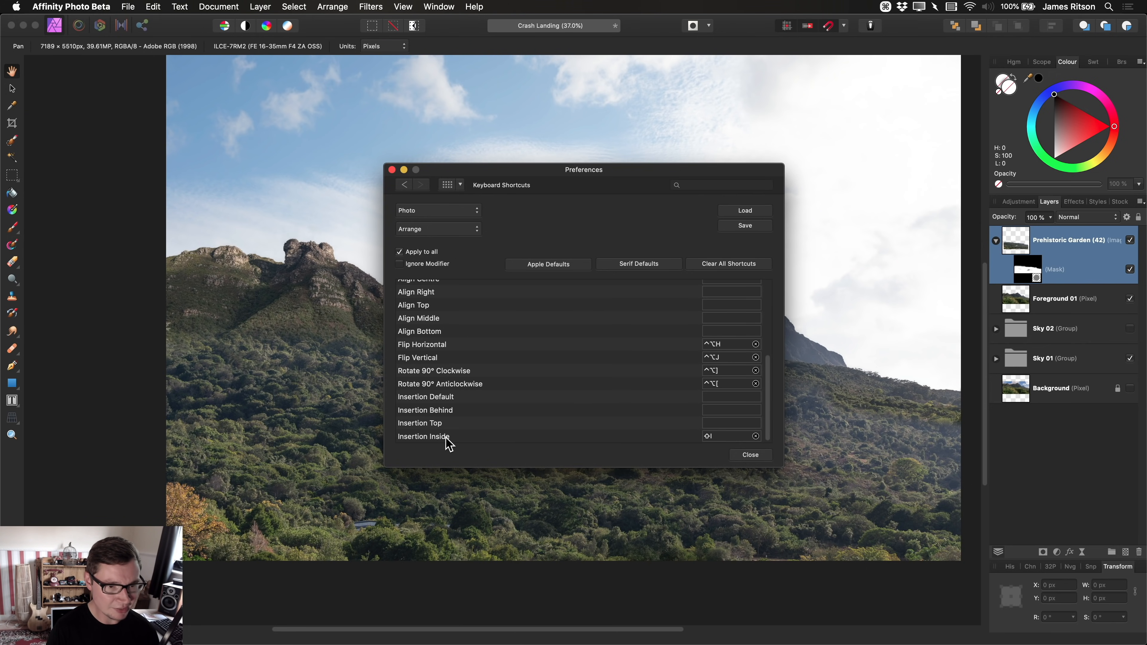
click(719, 437)
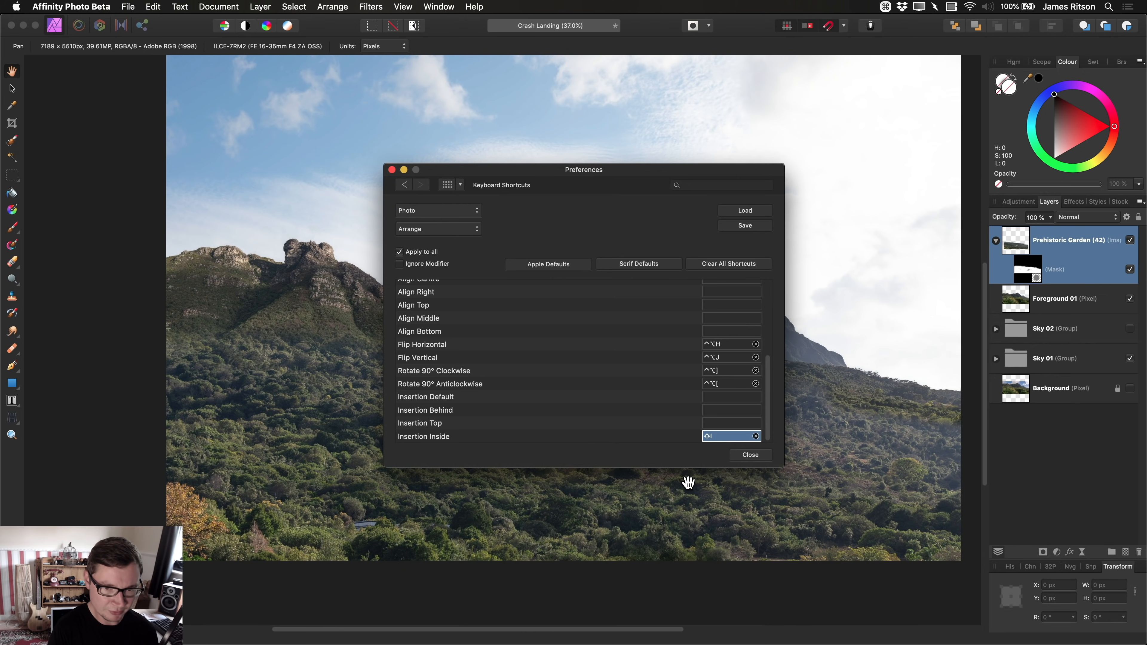
key(shift+i)
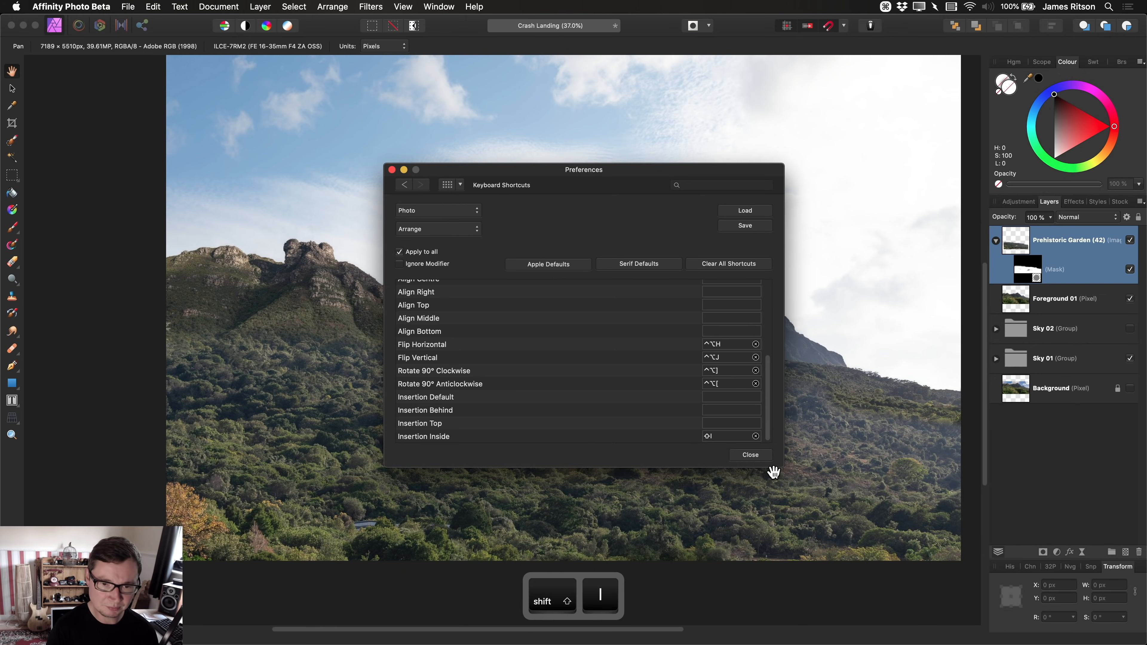
click(749, 455)
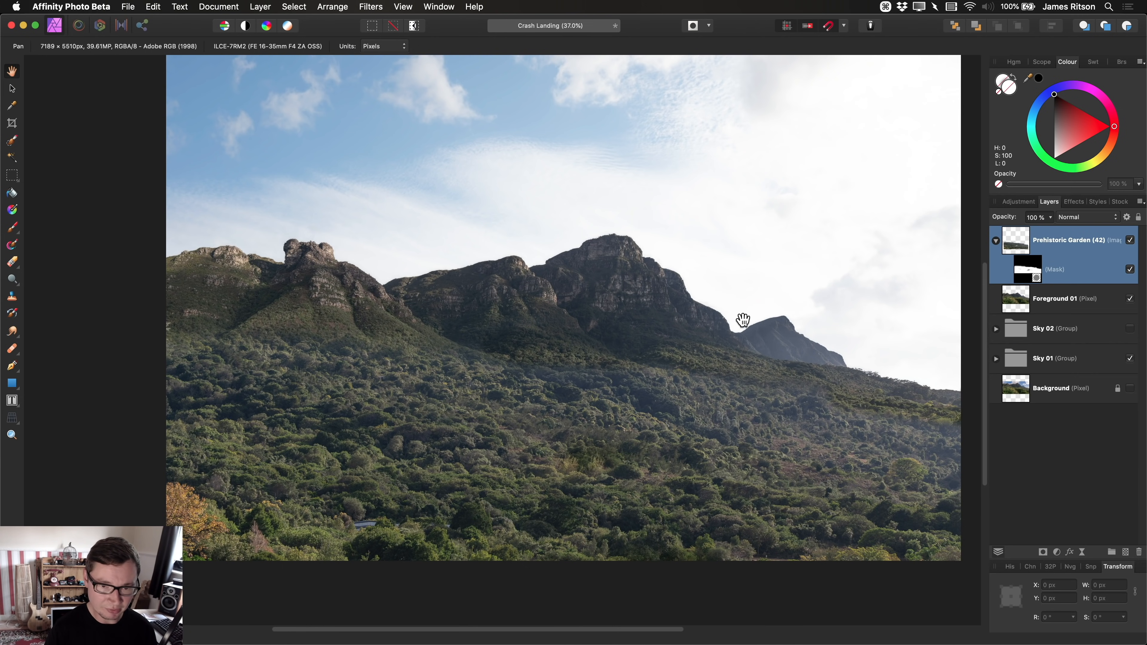
- Insert a Brightness / Contrast adjustment inside the Prehistoric Garden (42) layer with brightness -5% and contrast 67%
key(shift+i)
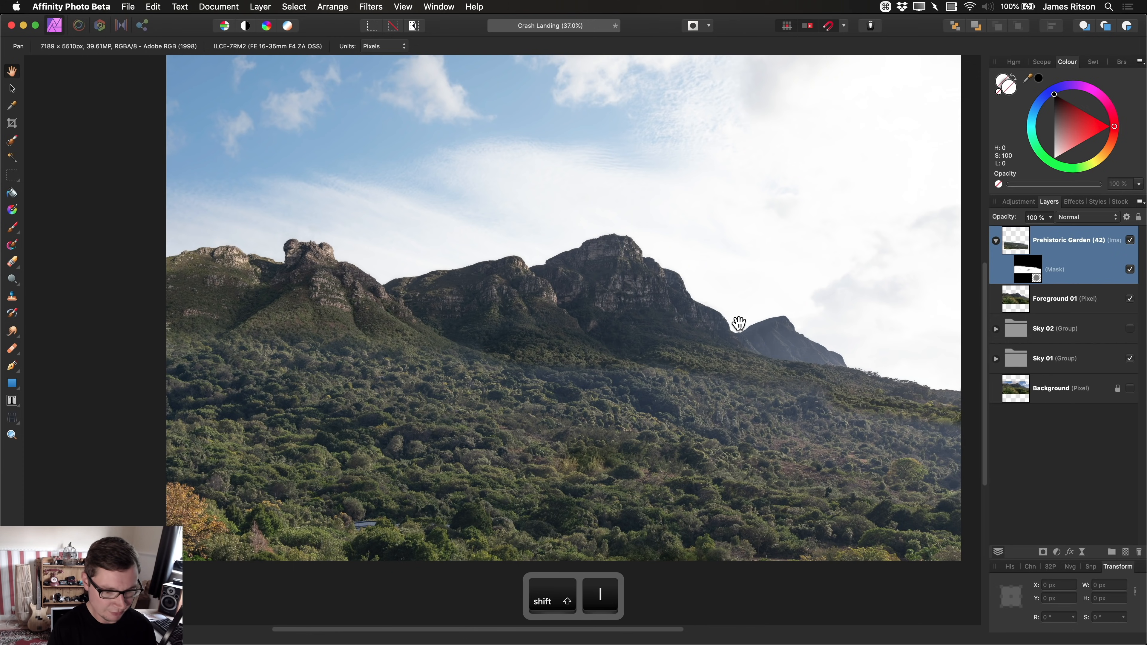
key(alt+b)
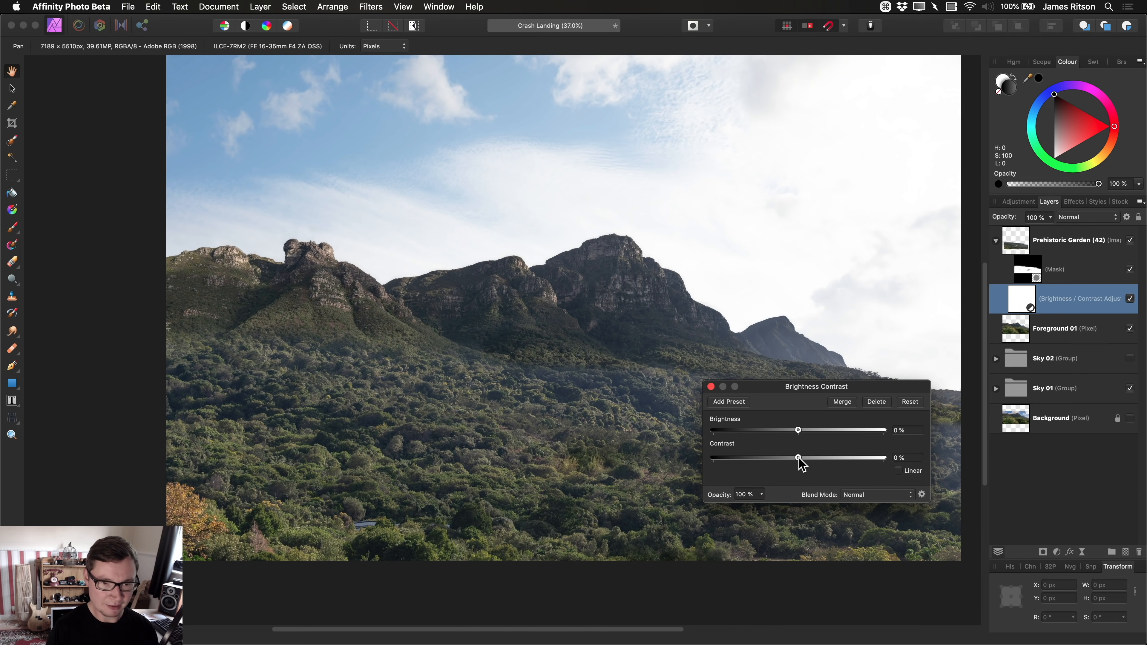
drag(798, 457, 872, 468)
drag(831, 386, 846, 379)
scroll(529, 420, down, 4)
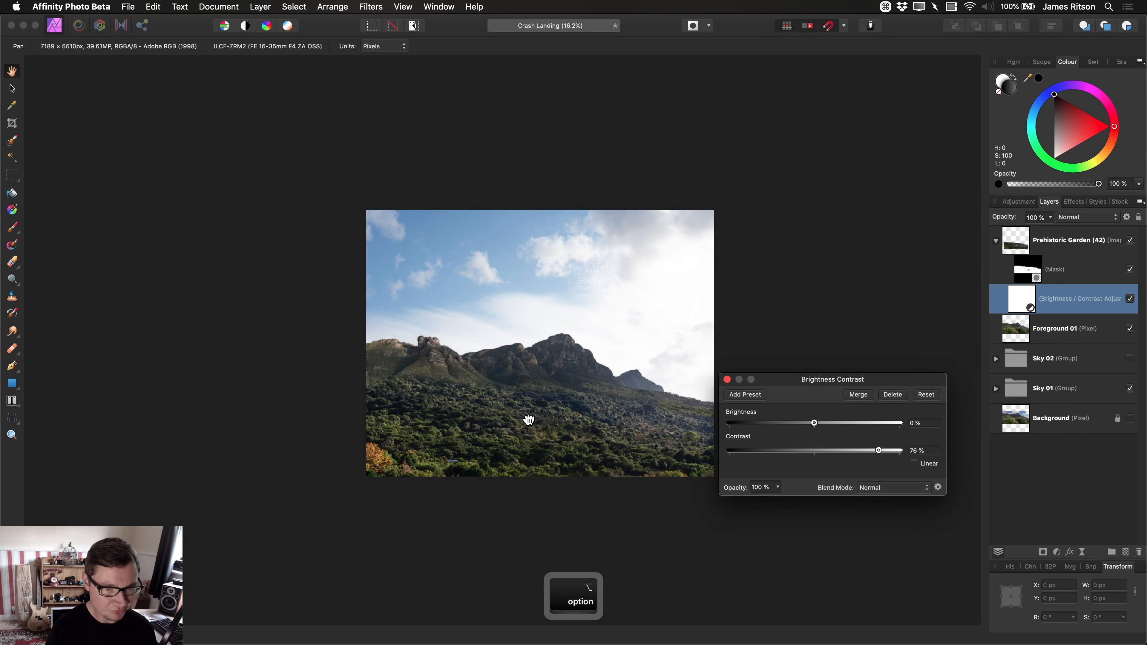
scroll(529, 420, down, 2)
mouse_move(880, 450)
mouse_down()
mouse_move(825, 461)
mouse_move(870, 461)
mouse_up()
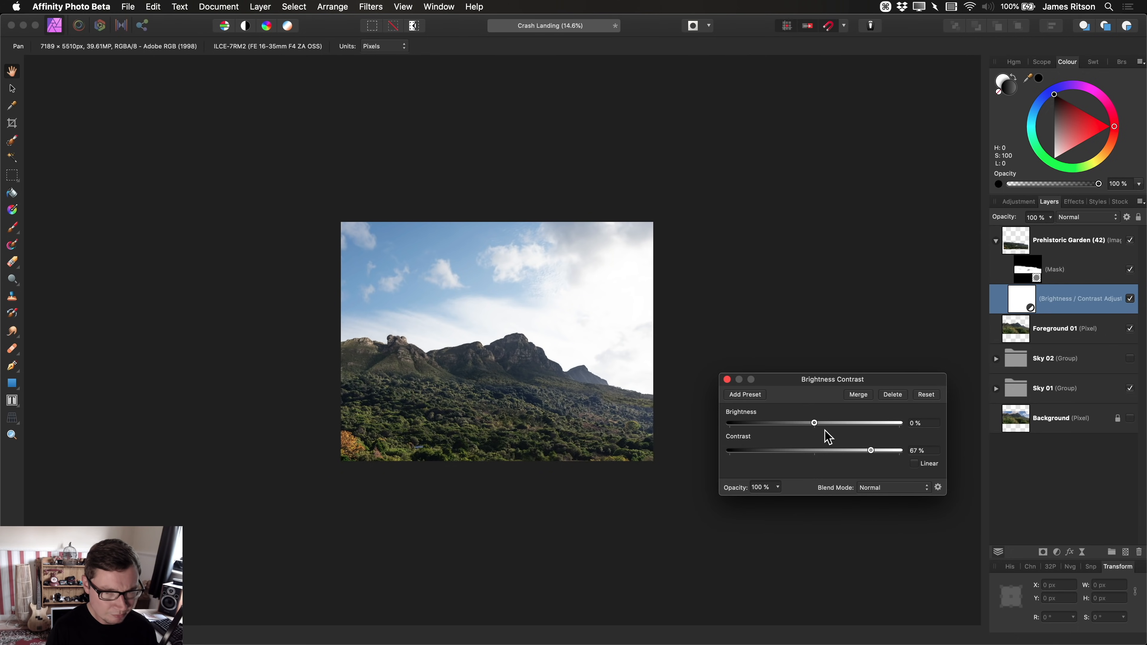
drag(814, 423, 809, 426)
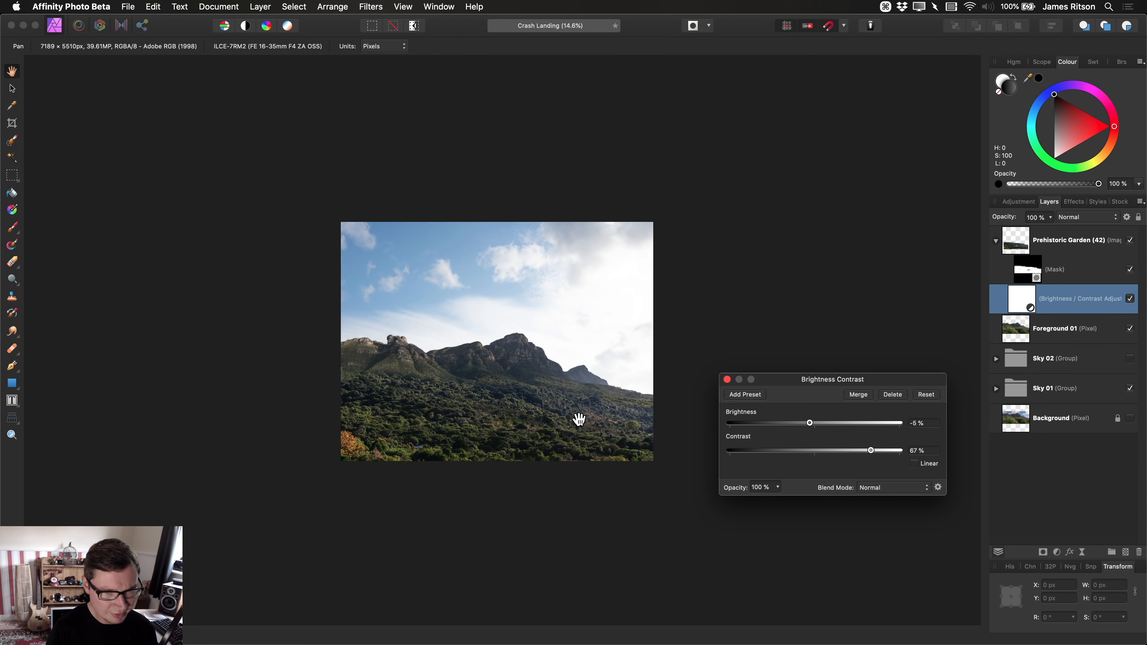
click(727, 379)
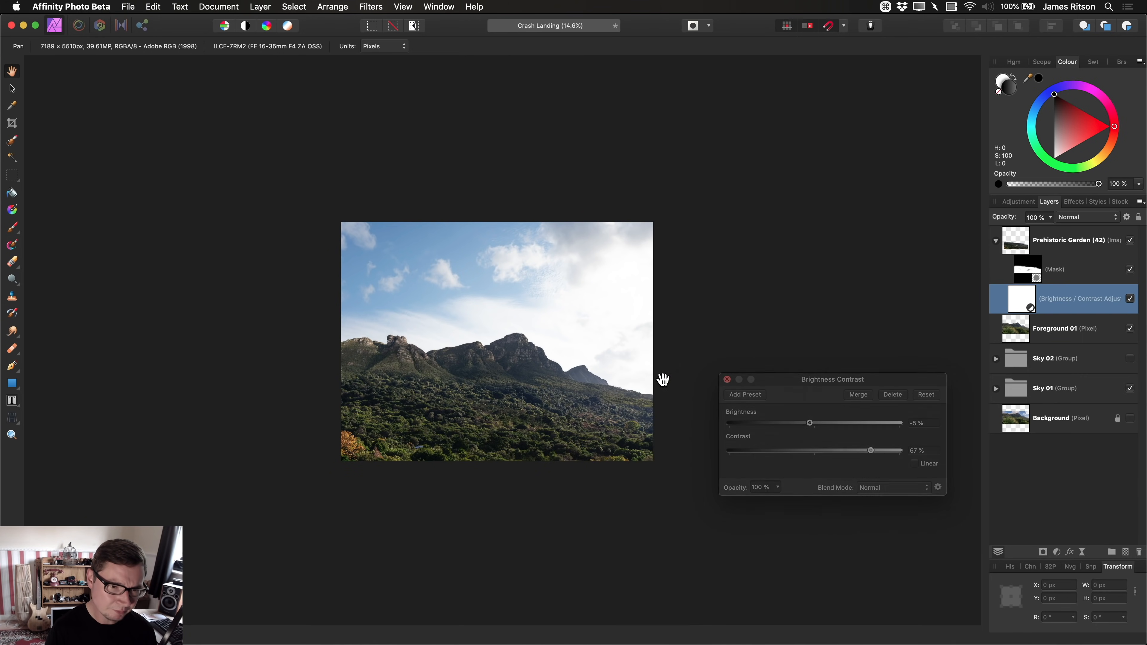
- Add an empty pixel layer inside Prehistoric Garden (42) and move it below the Brightness / Contrast adjustment
scroll(646, 384, left, 3)
key(super+0)
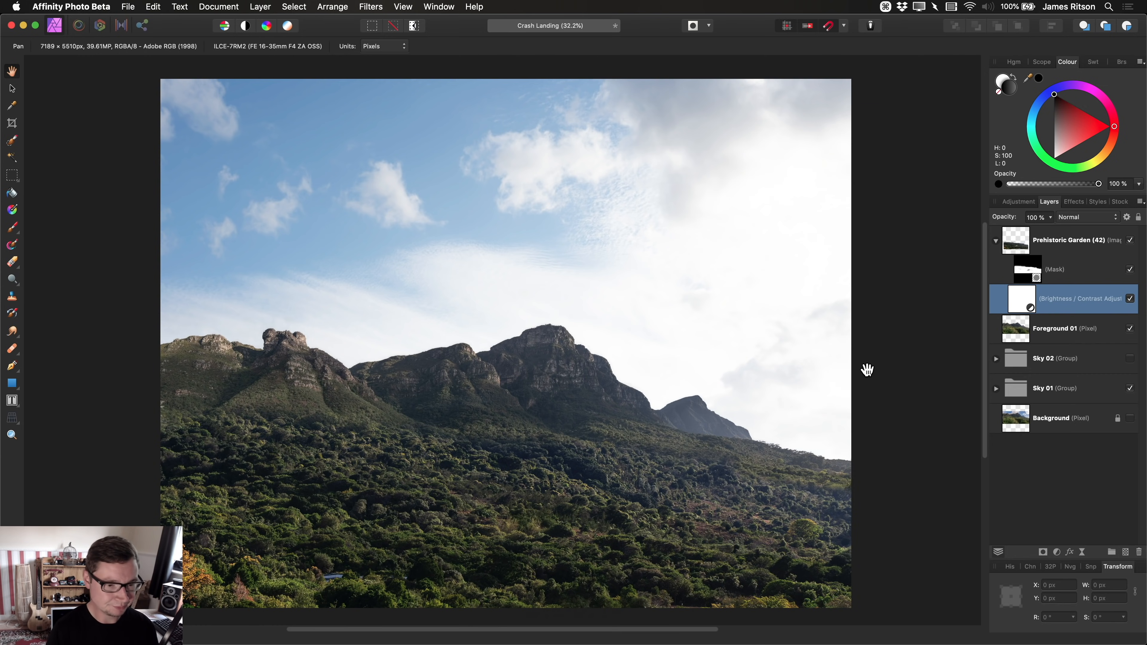
scroll(632, 420, up, 15)
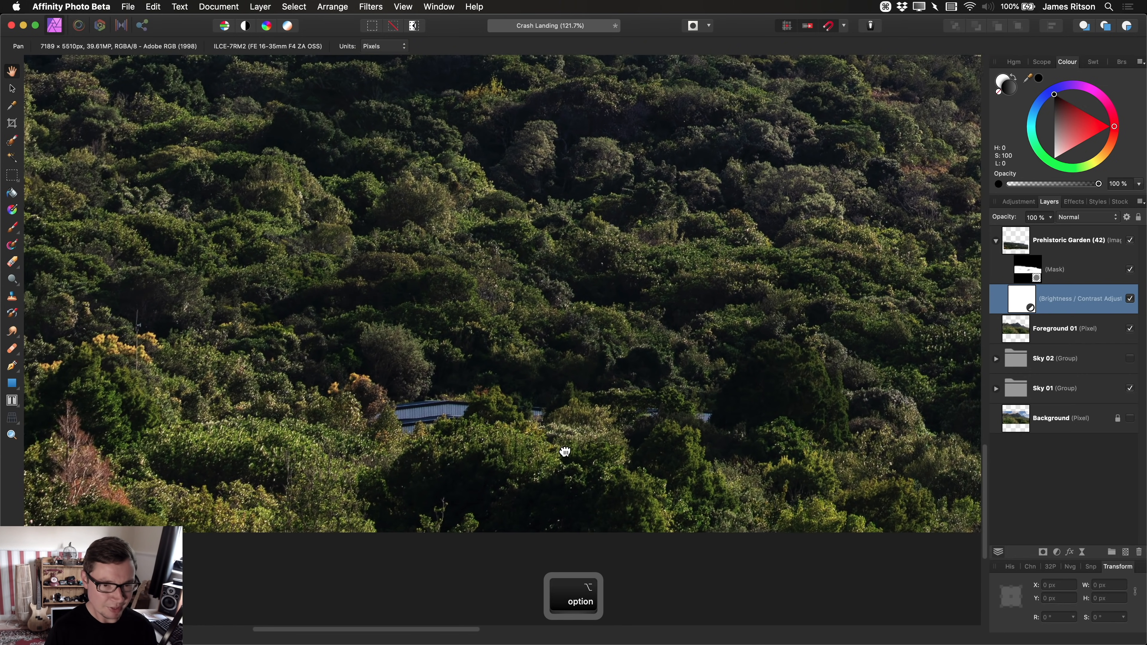
drag(565, 452, 554, 454)
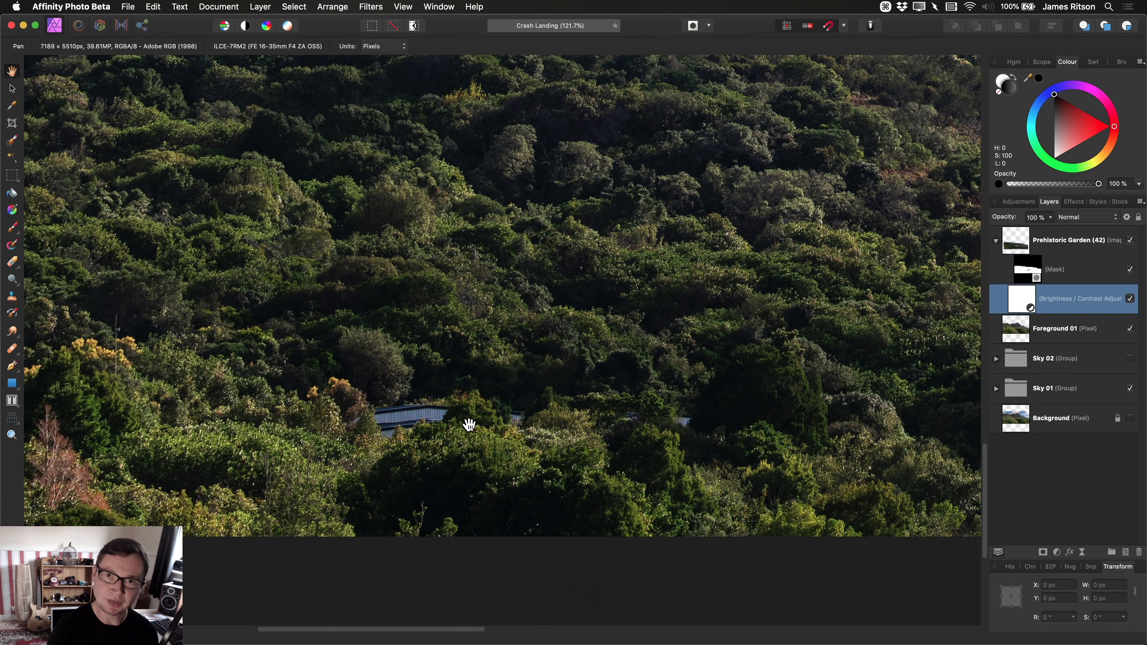
click(1126, 553)
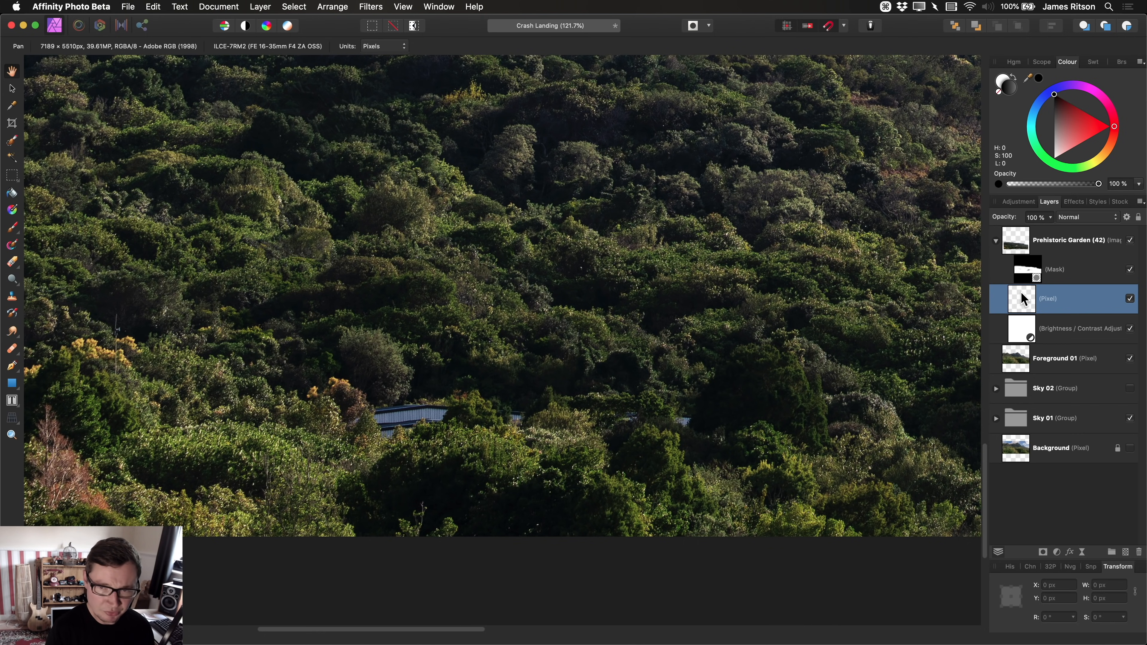
key(super)
key(super+bracketleft)
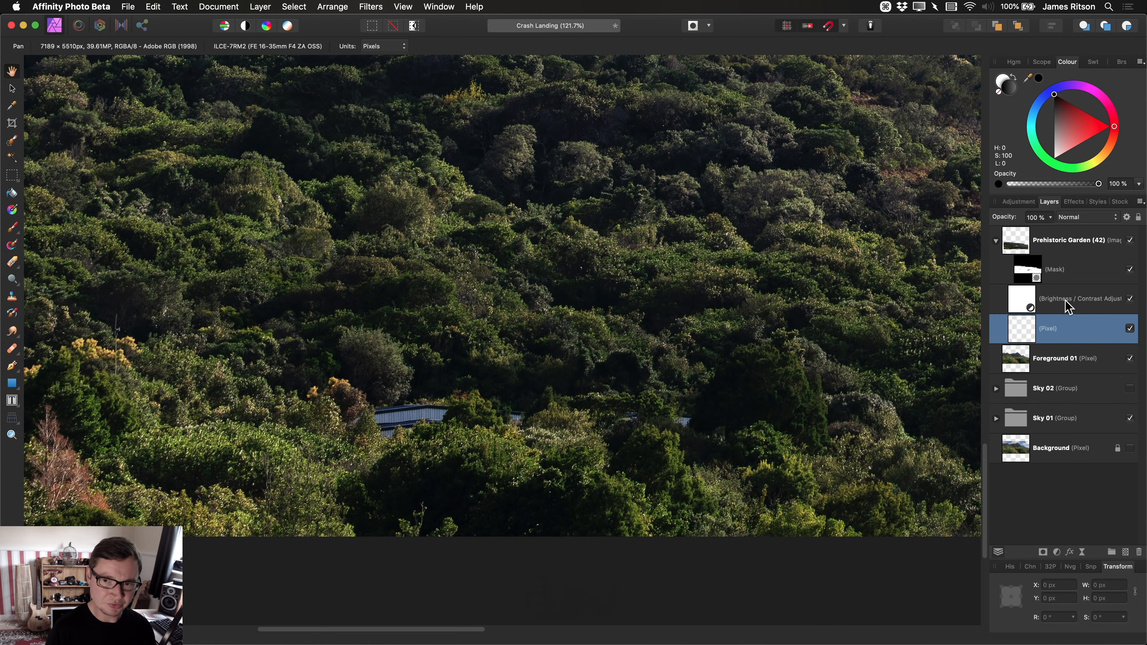
- Inpaint the larger blue-roofed building among the foreground trees with a 51.5 px Inpainting Brush sampling Current Layer & Below
scroll(577, 386, left, 2)
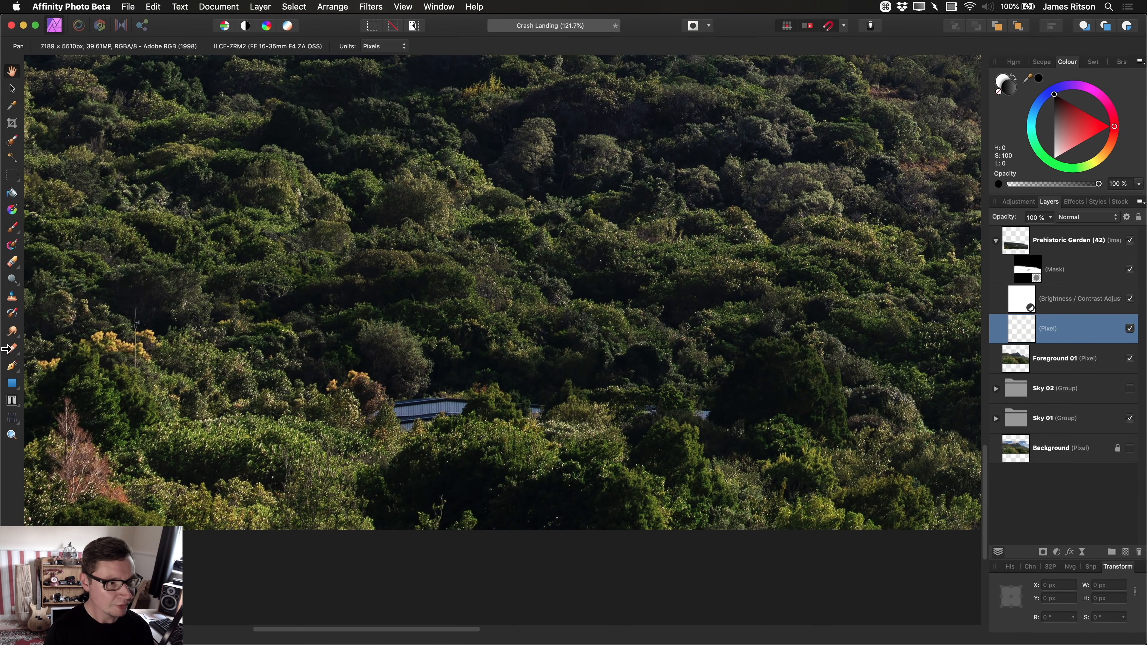
click(12, 350)
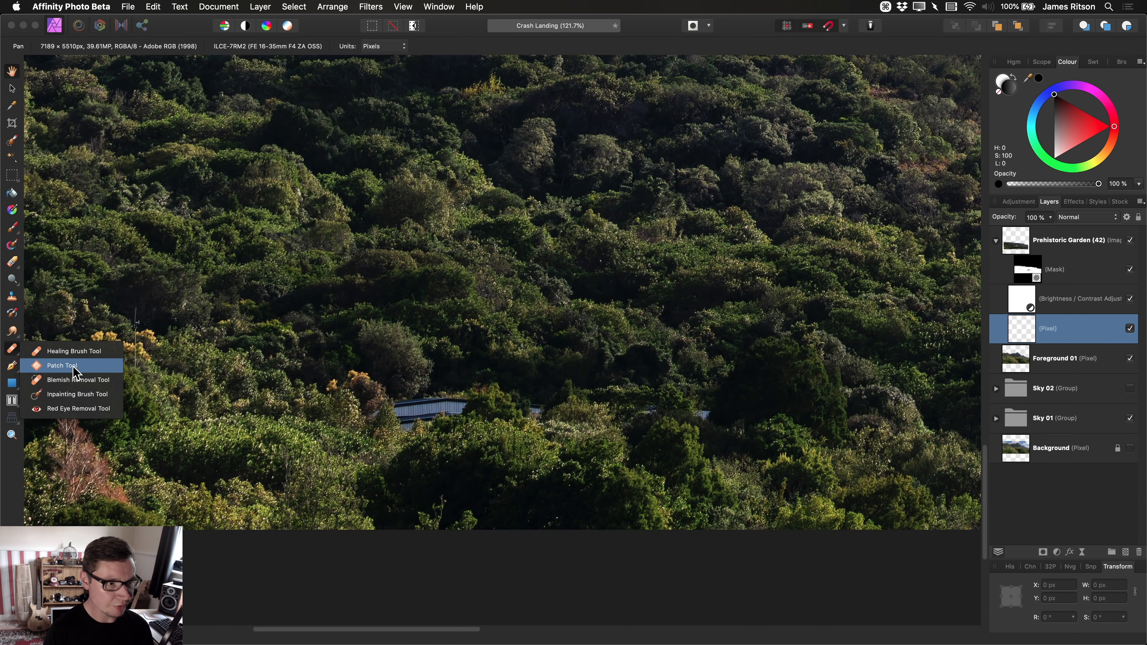
click(81, 399)
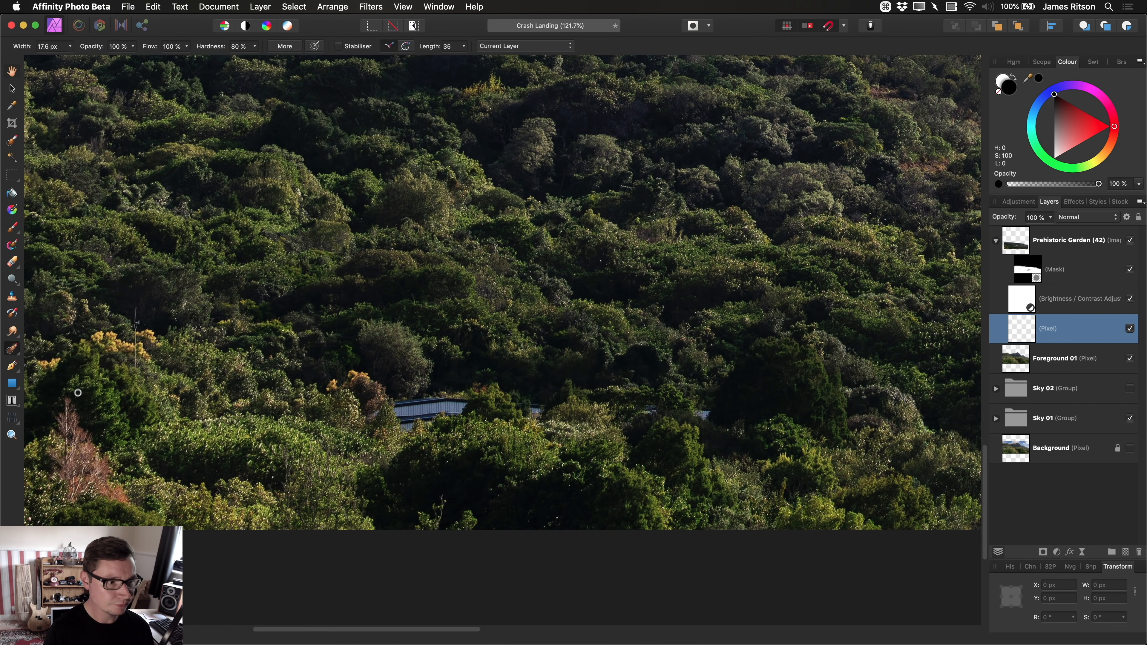
click(533, 47)
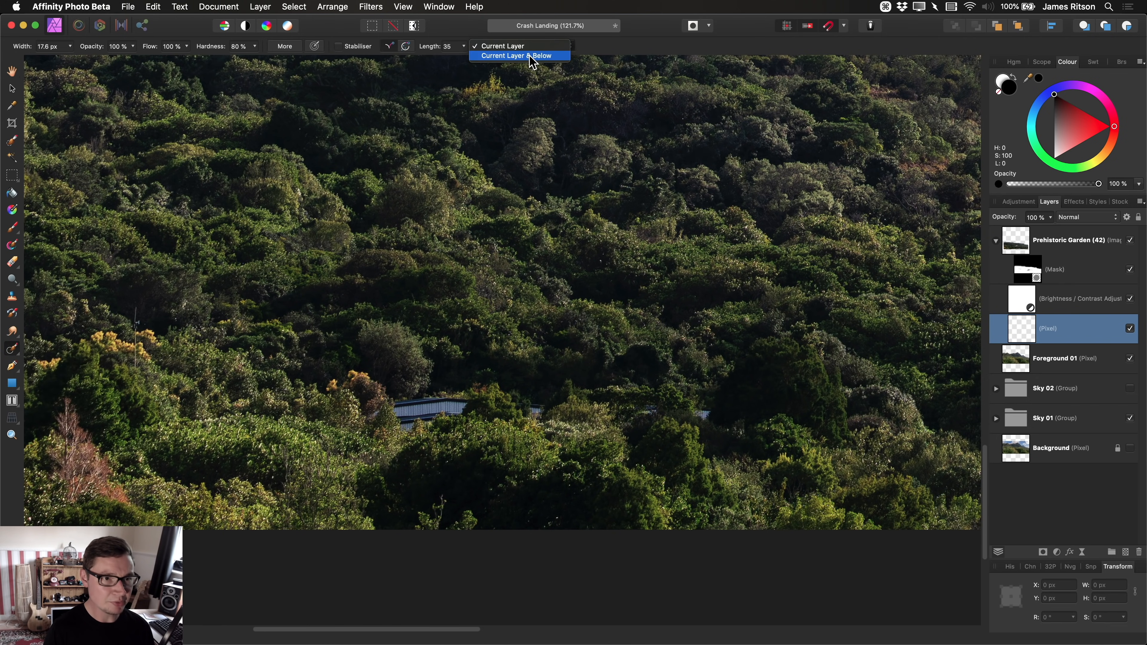
click(519, 55)
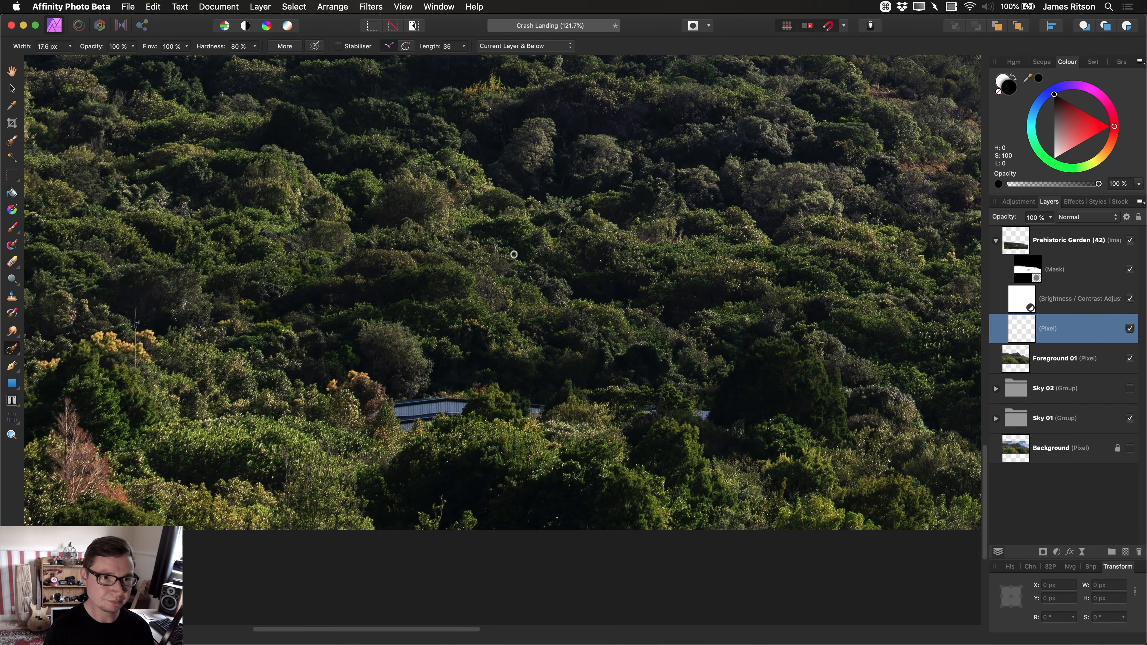
key(bracketright)
key(bracketright)
key(bracketright)
key(bracketright)
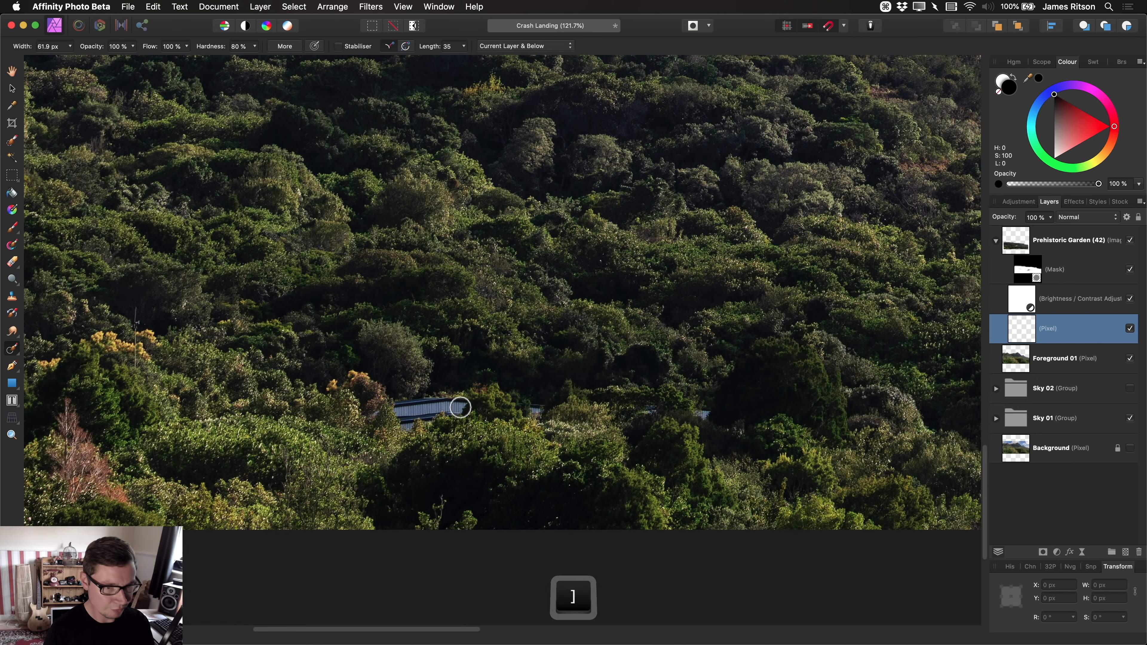
key(bracketleft)
mouse_move(458, 405)
mouse_down()
mouse_move(406, 428)
mouse_move(434, 402)
mouse_move(392, 413)
mouse_up()
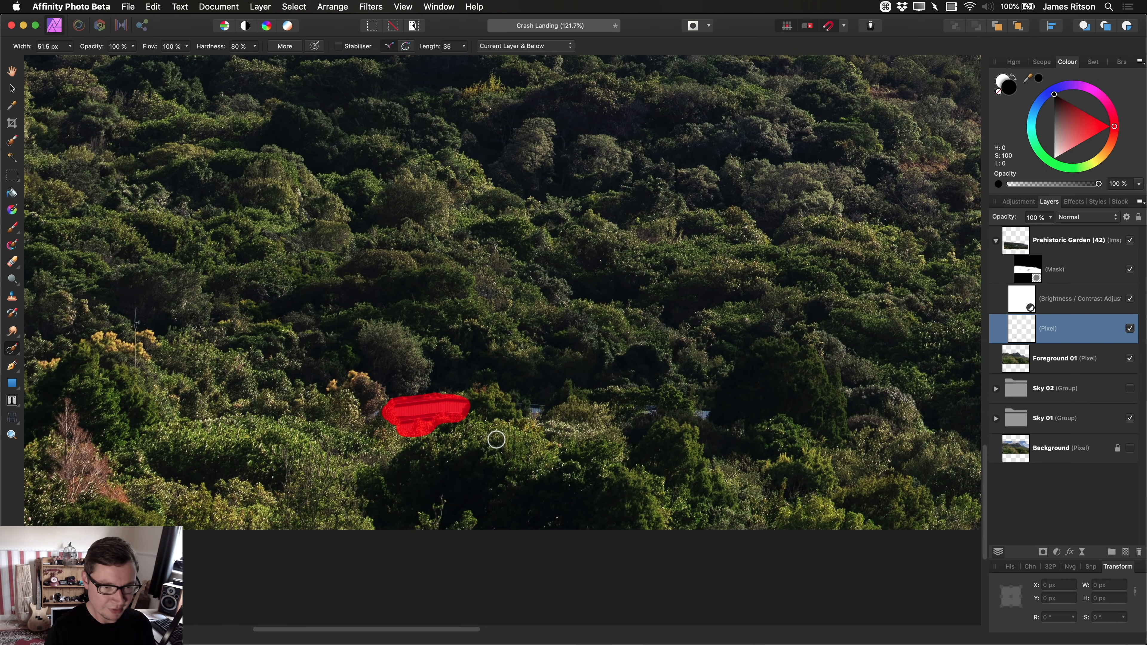
- Inpaint the small leftover blue rooftops among the foreground trees with a brush about 50 px wide
scroll(520, 435, right, 3)
scroll(520, 435, down, 1)
key(bracketleft)
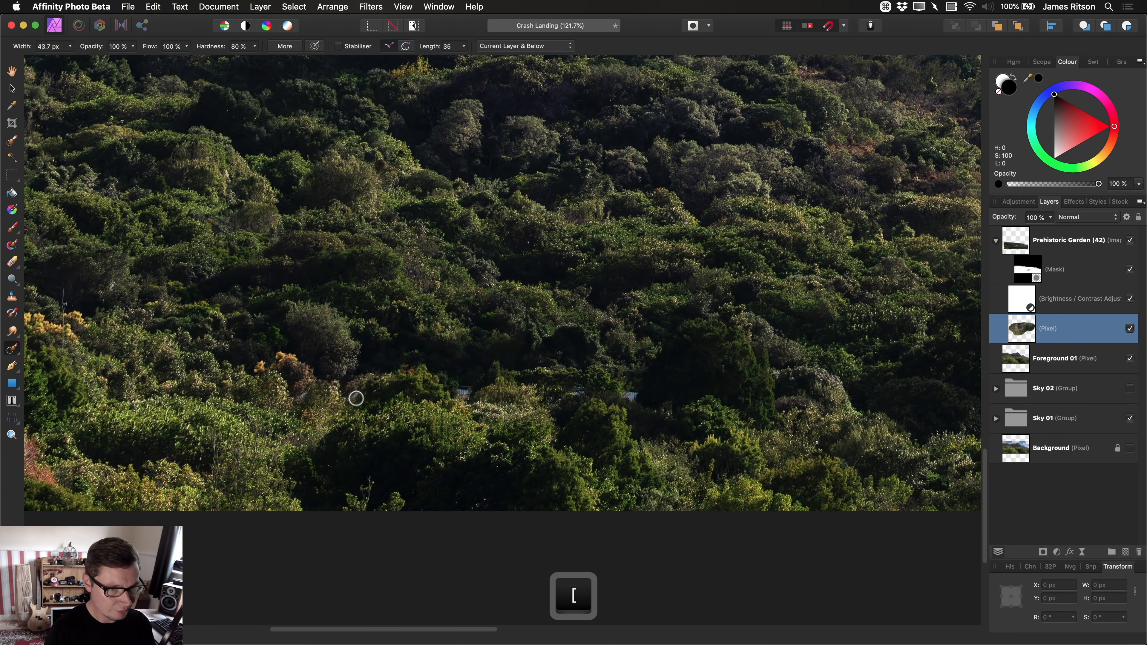
key(bracketright)
mouse_move(463, 388)
mouse_down()
mouse_move(442, 389)
mouse_move(543, 383)
mouse_up()
scroll(471, 395, right, 3)
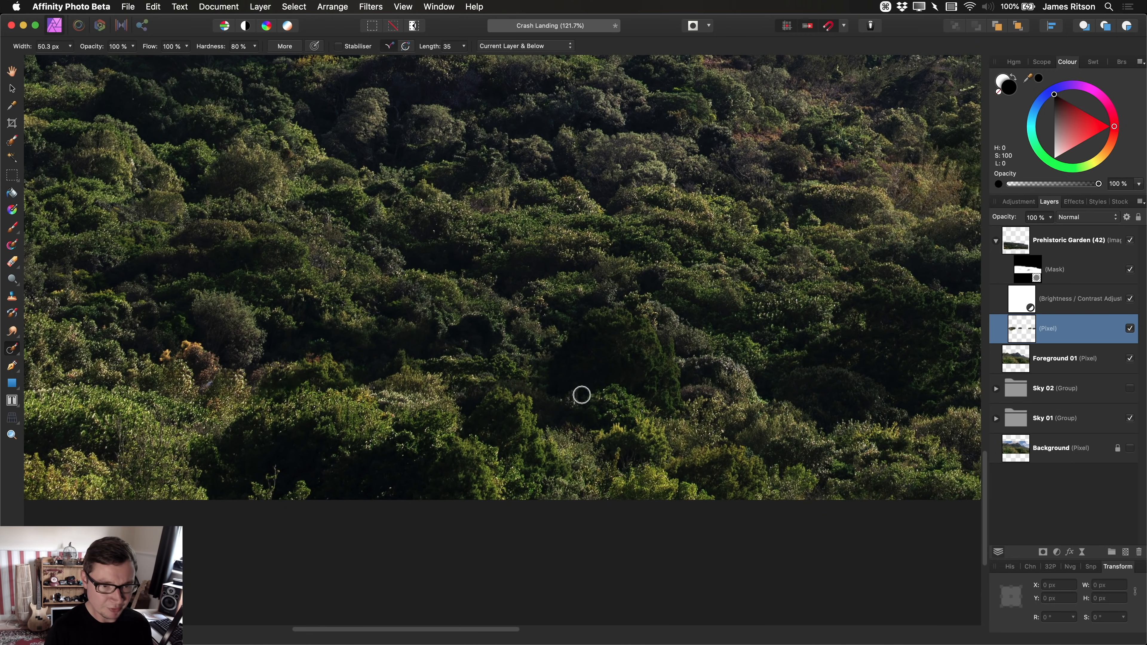
- Inpaint the lamp, the small sign and the lamp post along the path at the forest's lower edge, reducing the brush to 22.3 px
scroll(417, 389, right, 3)
alt+scroll(418, 389, up, 10)
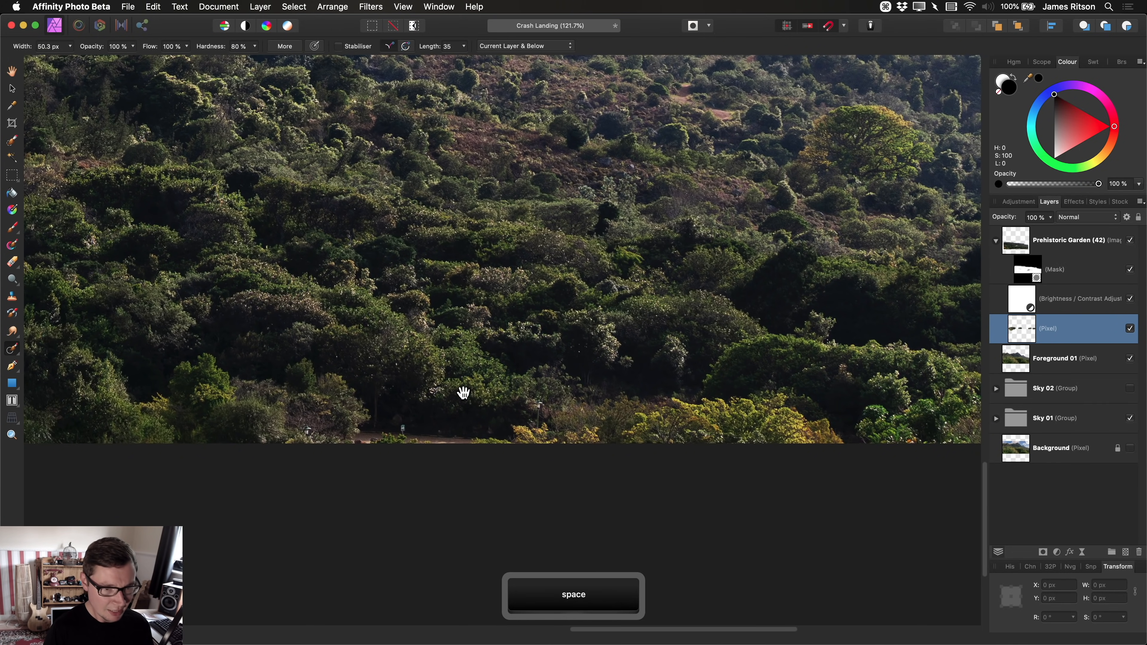
alt+scroll(392, 430, up, 3)
key(bracketleft)
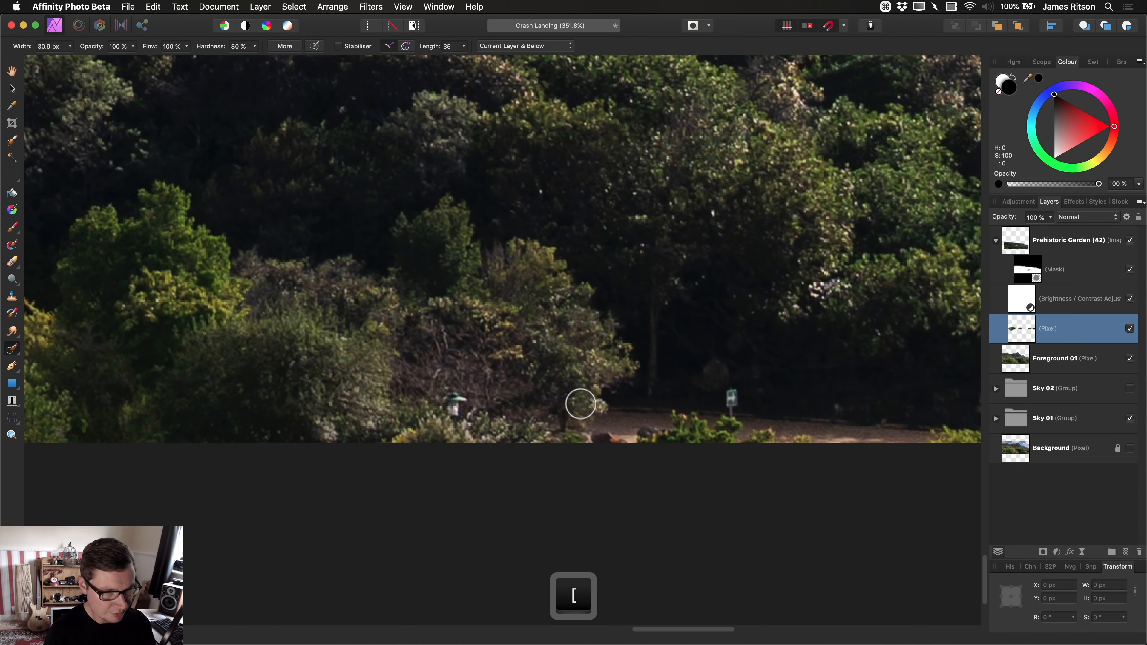
scroll(653, 397, right, 5)
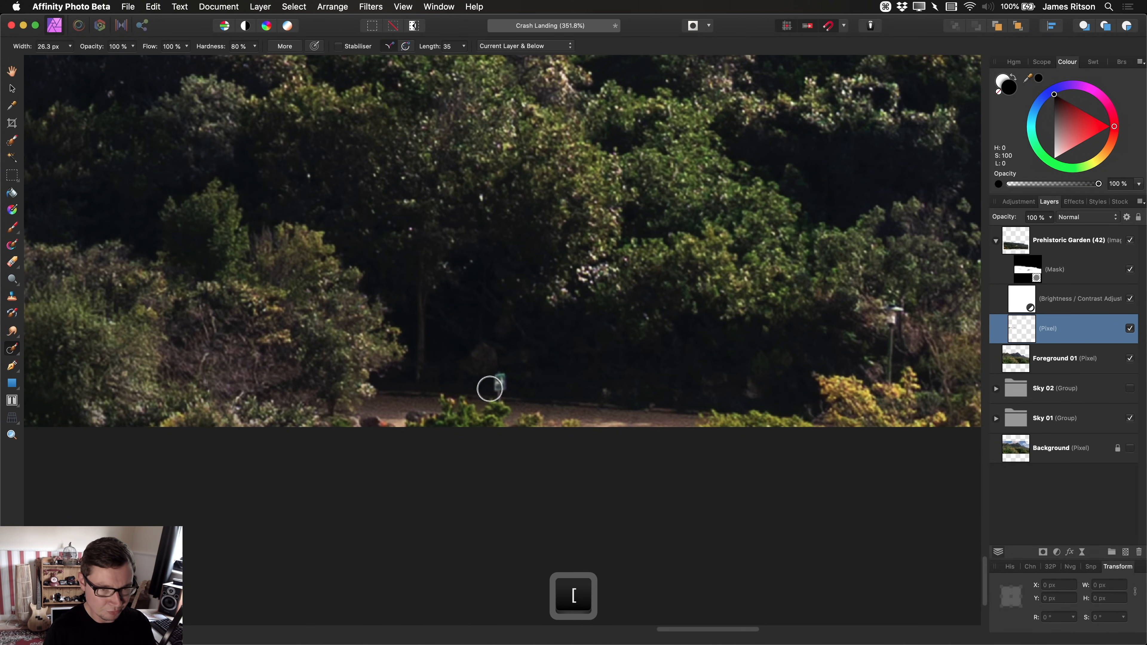
key(bracketleft)
key(space)
drag(615, 382, 350, 365)
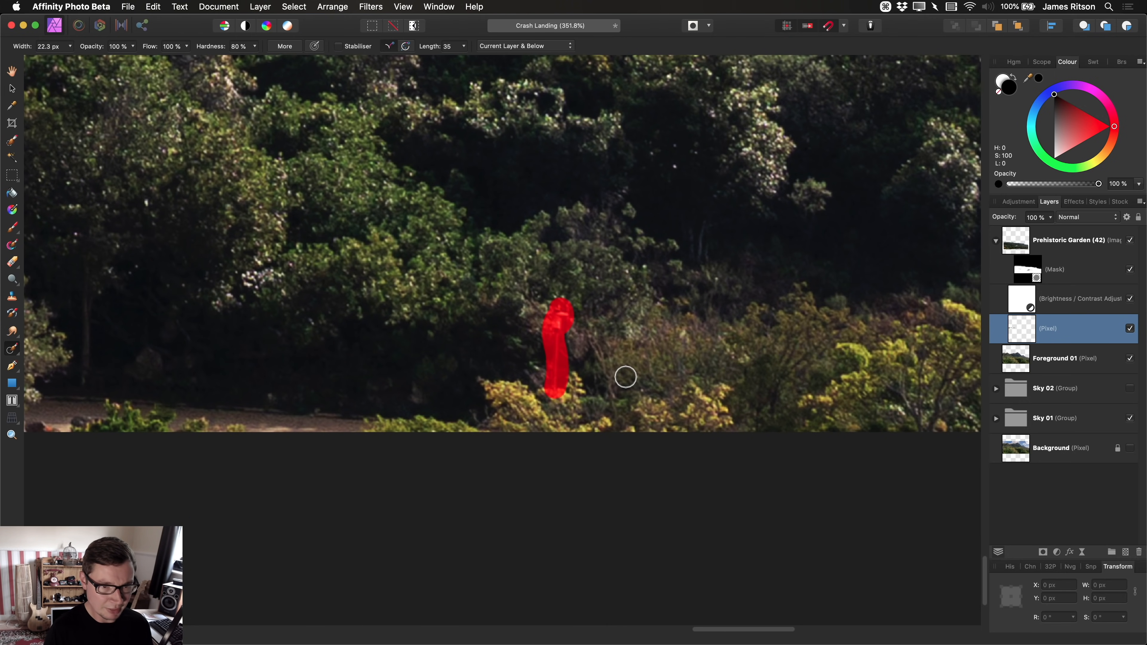
- Examine the whole forested hillside for any remaining buildings or man-made objects
alt+scroll(624, 377, down, 4)
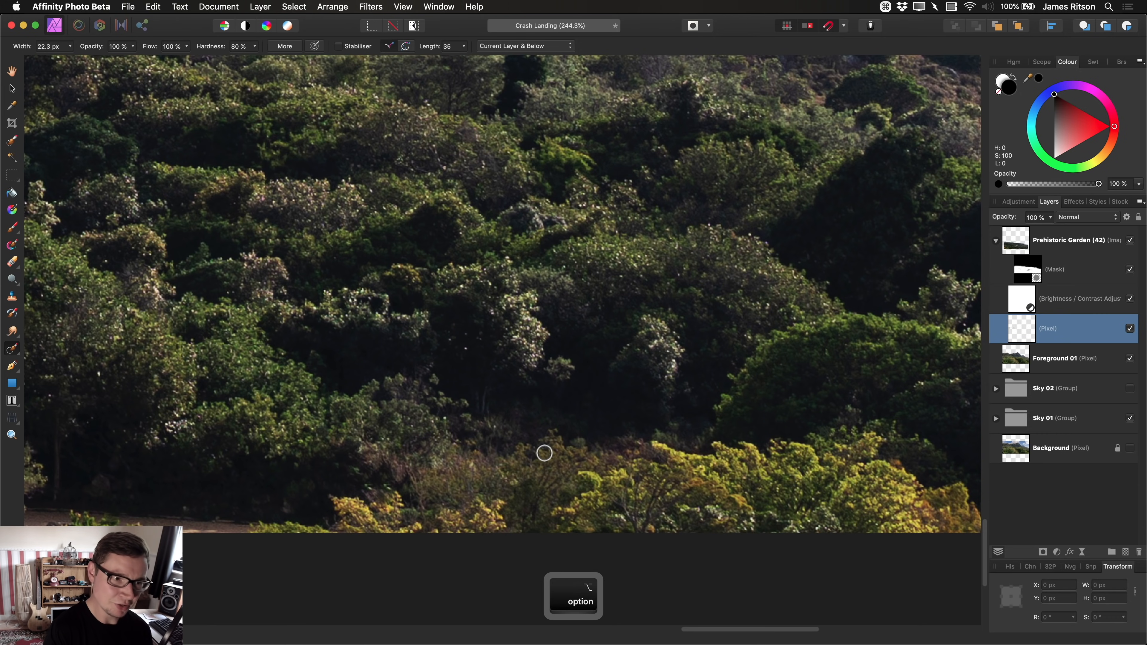
alt+scroll(545, 453, down, 5)
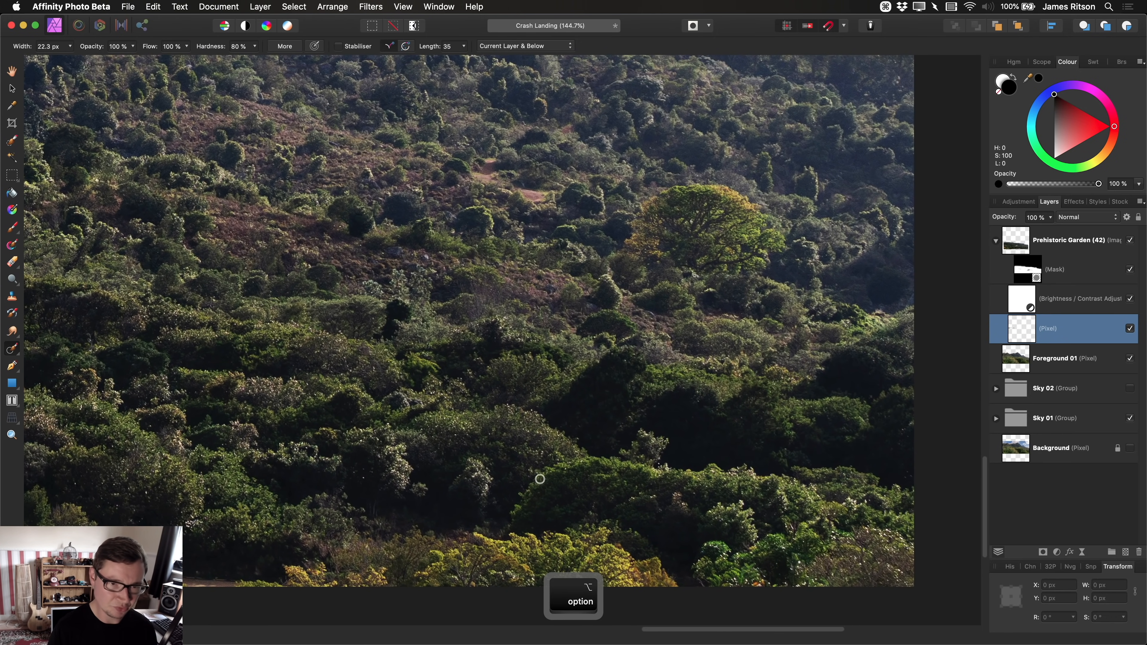
scroll(540, 479, up, 5)
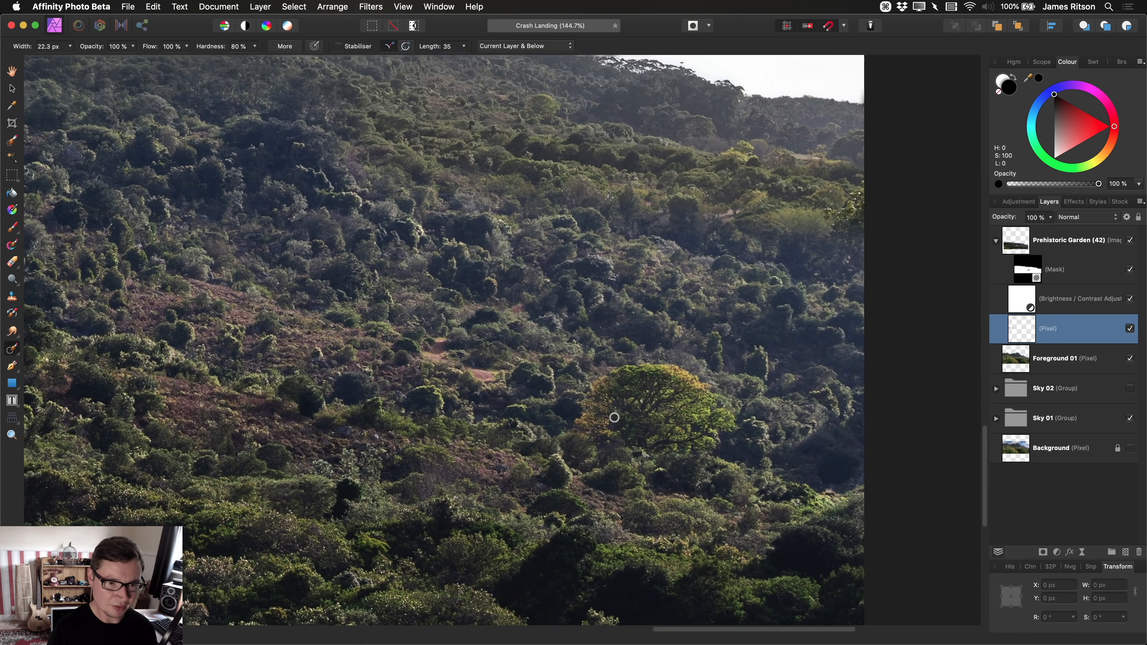
scroll(614, 417, up, 5)
scroll(633, 407, left, 3)
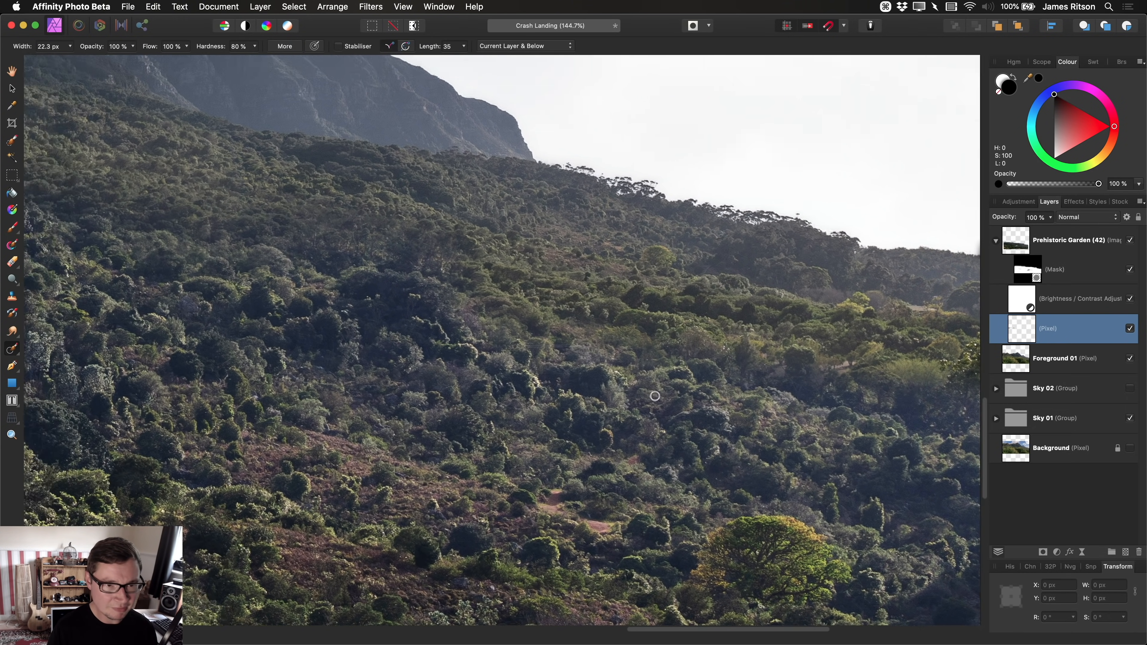
scroll(655, 396, left, 10)
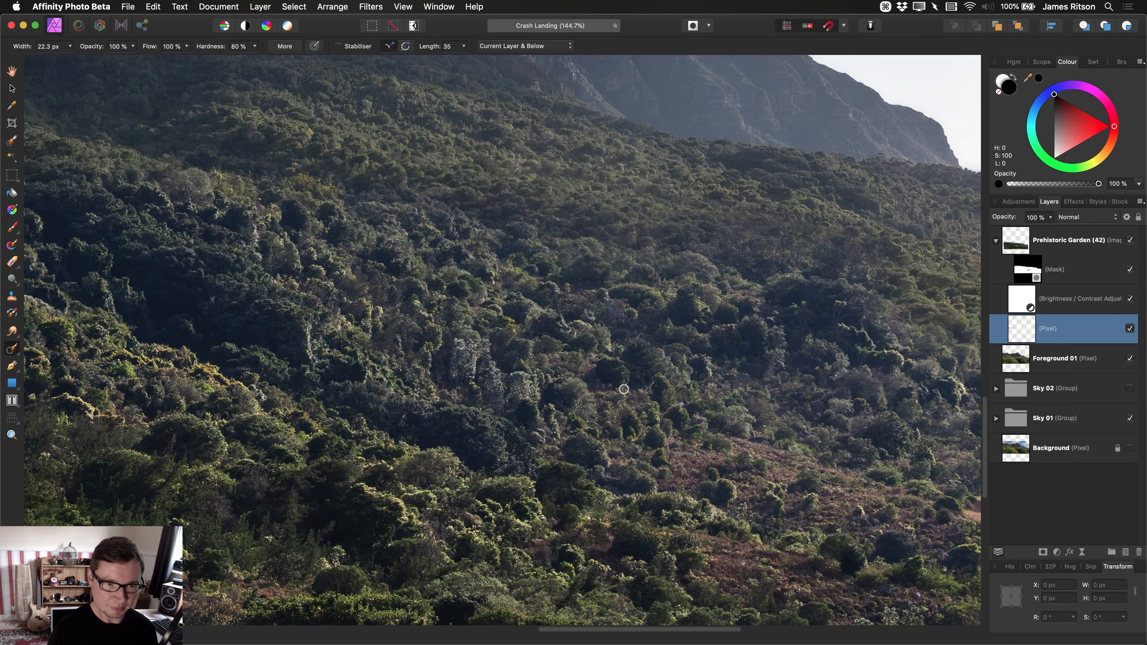
scroll(624, 389, left, 8)
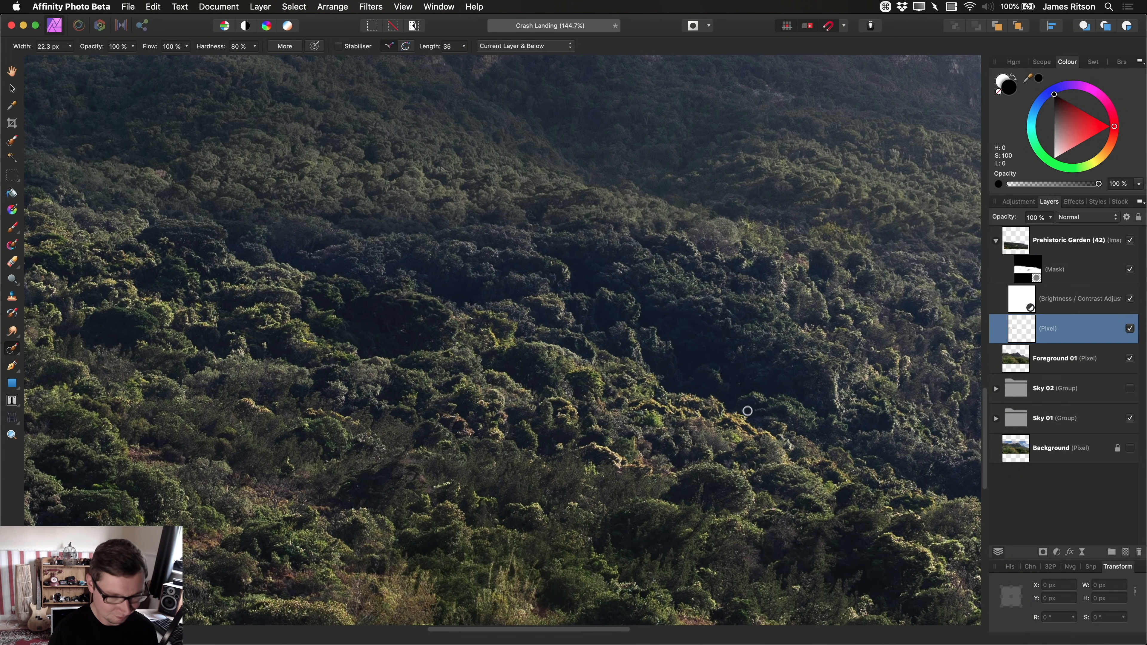
key(h)
drag(697, 433, 666, 336)
scroll(658, 405, down, 4)
drag(658, 404, 624, 347)
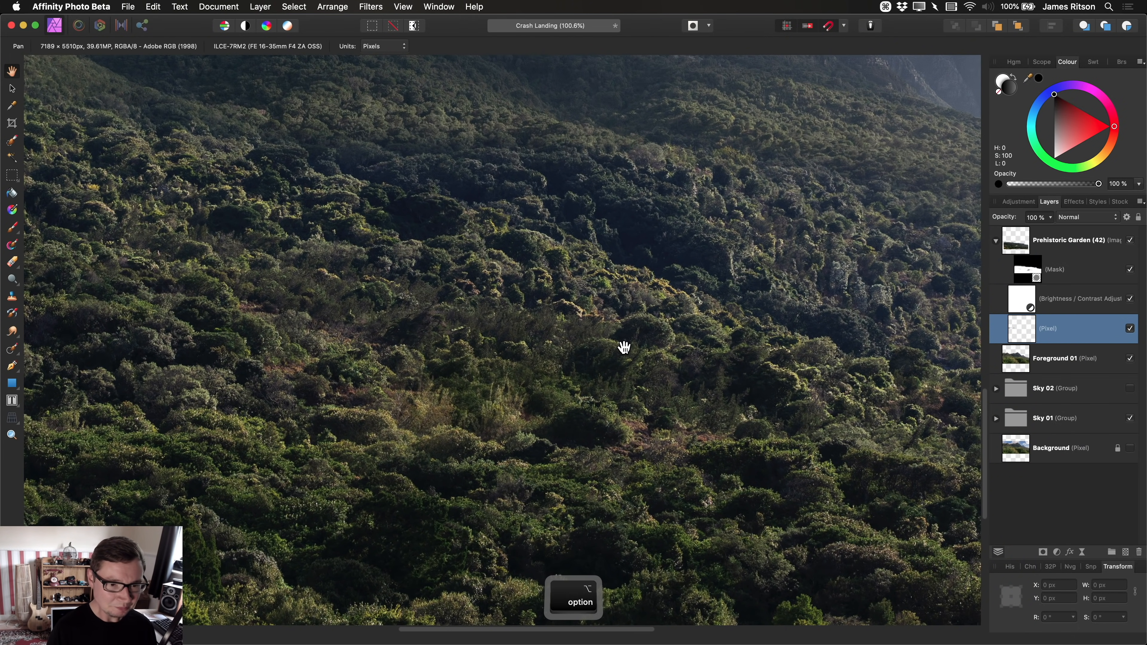
scroll(619, 364, down, 3)
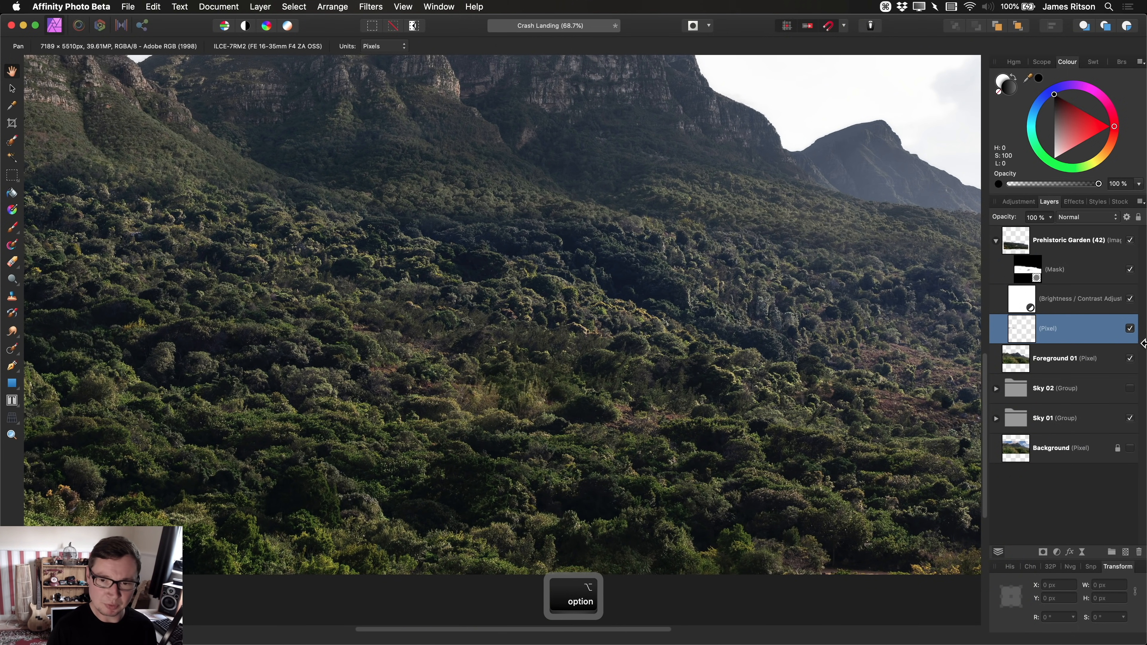
- Isolate the inpainting pixel layer to inspect its patches, then exit isolation by selecting the Brightness / Contrast adjustment
alt+click(1021, 337)
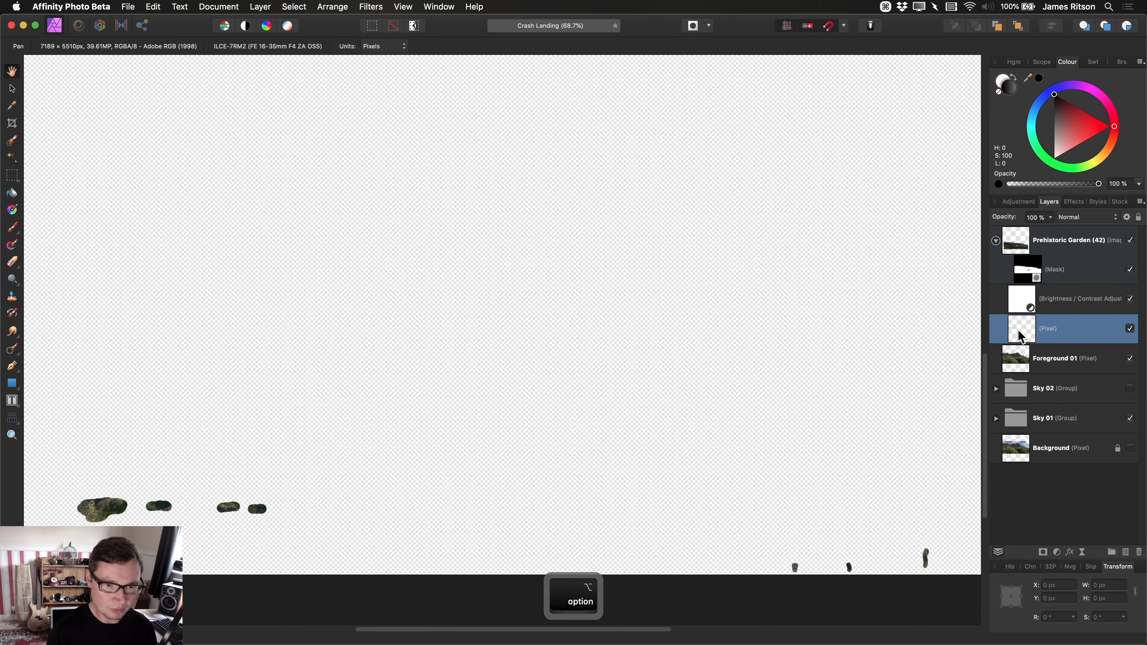
scroll(515, 481, left, 3)
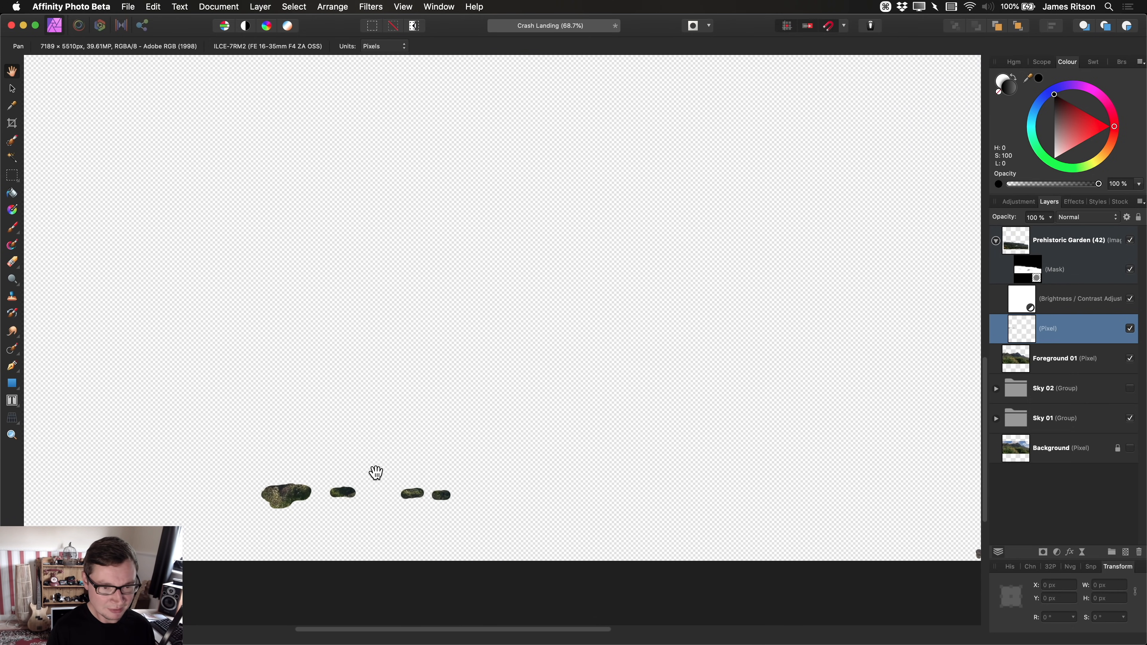
scroll(482, 486, up, 3)
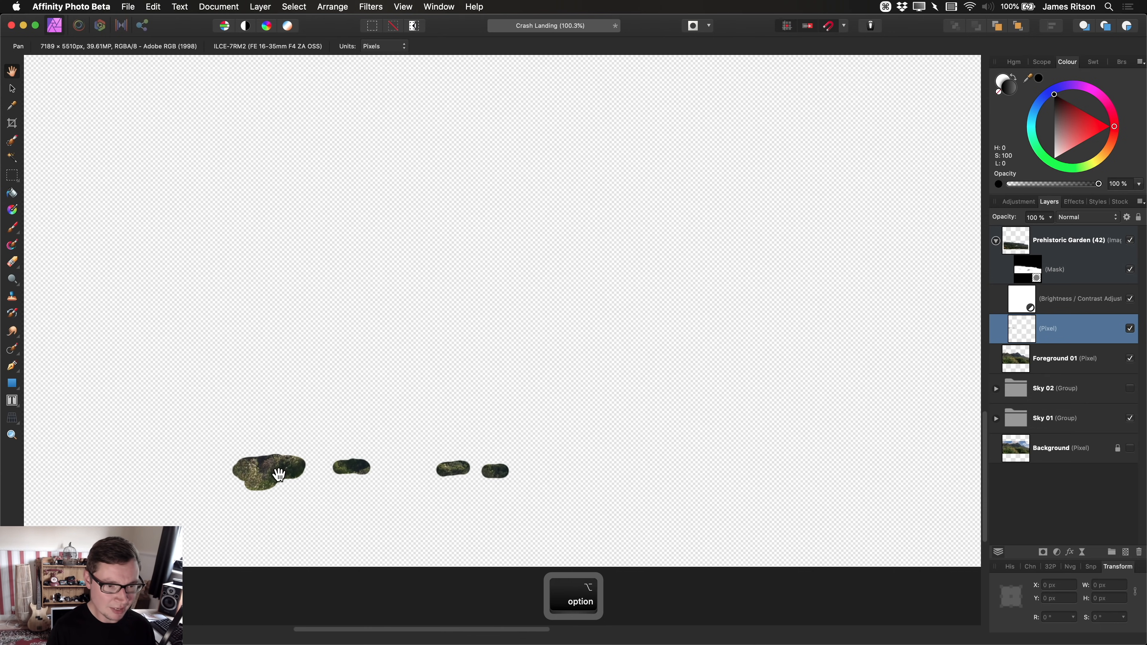
drag(851, 380, 545, 378)
click(1047, 302)
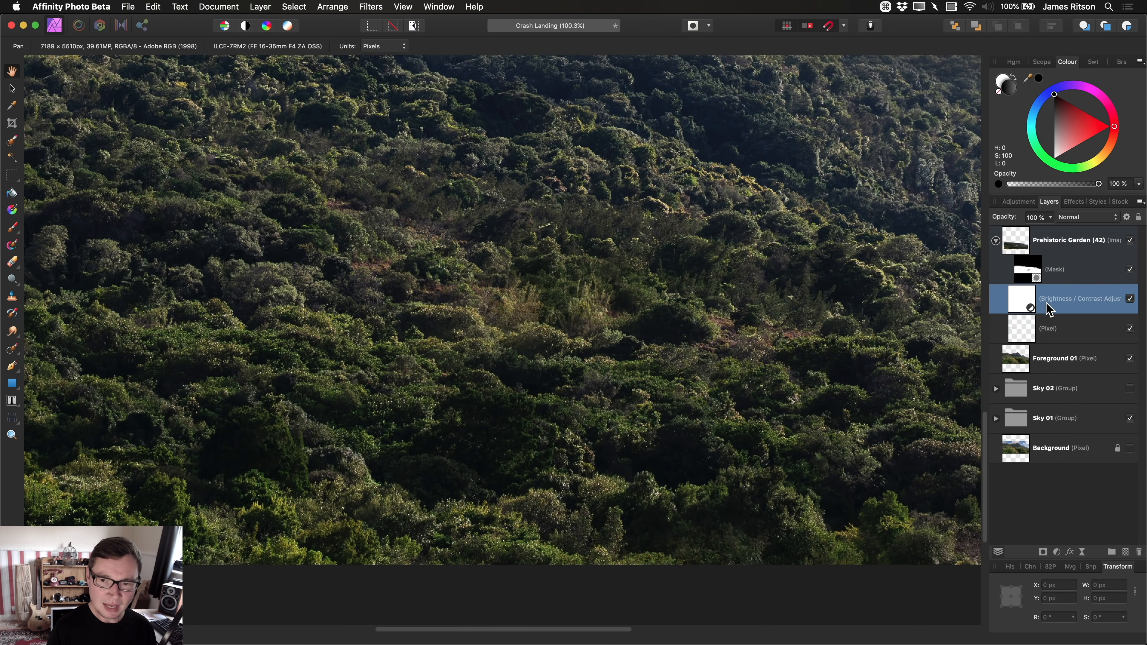
drag(774, 402, 707, 403)
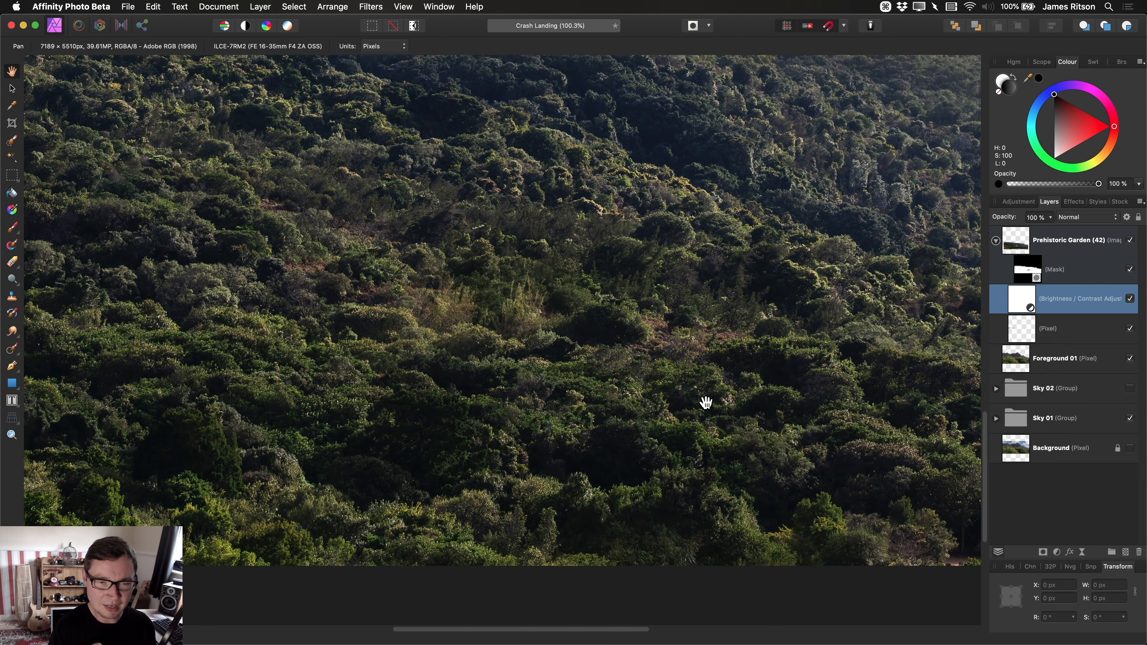
scroll(702, 389, down, 5)
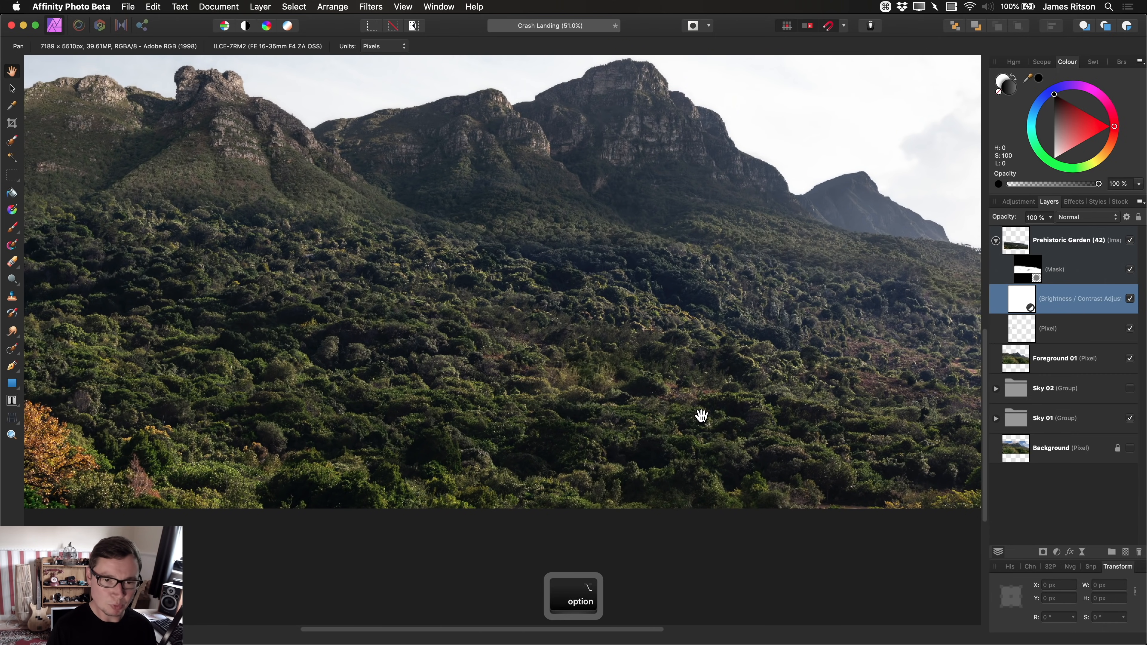
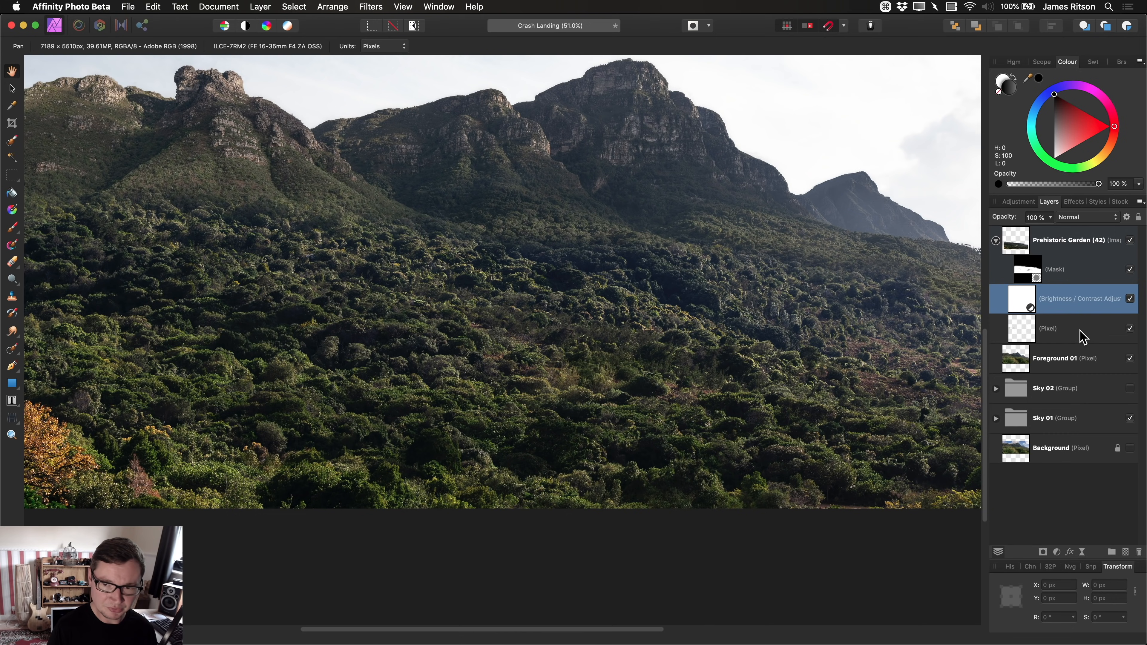
- Toggle the inpainting pixel layer and the Brightness / Contrast adjustment off and on to compare the forest before and after
scroll(676, 399, up, 6)
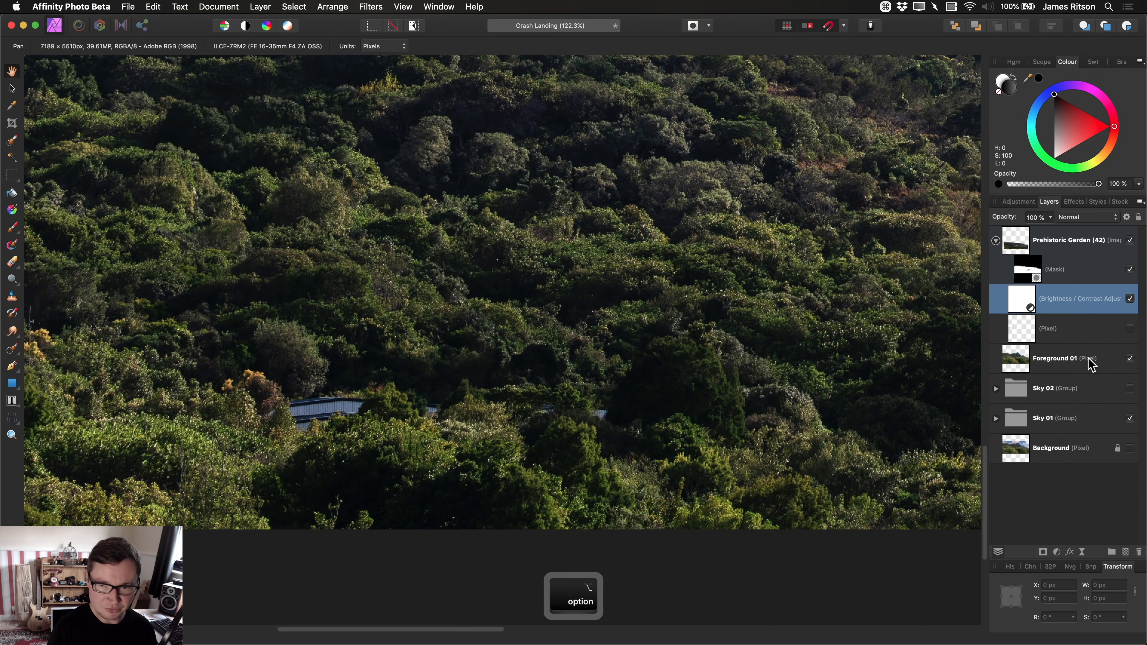
click(1130, 329)
click(1130, 330)
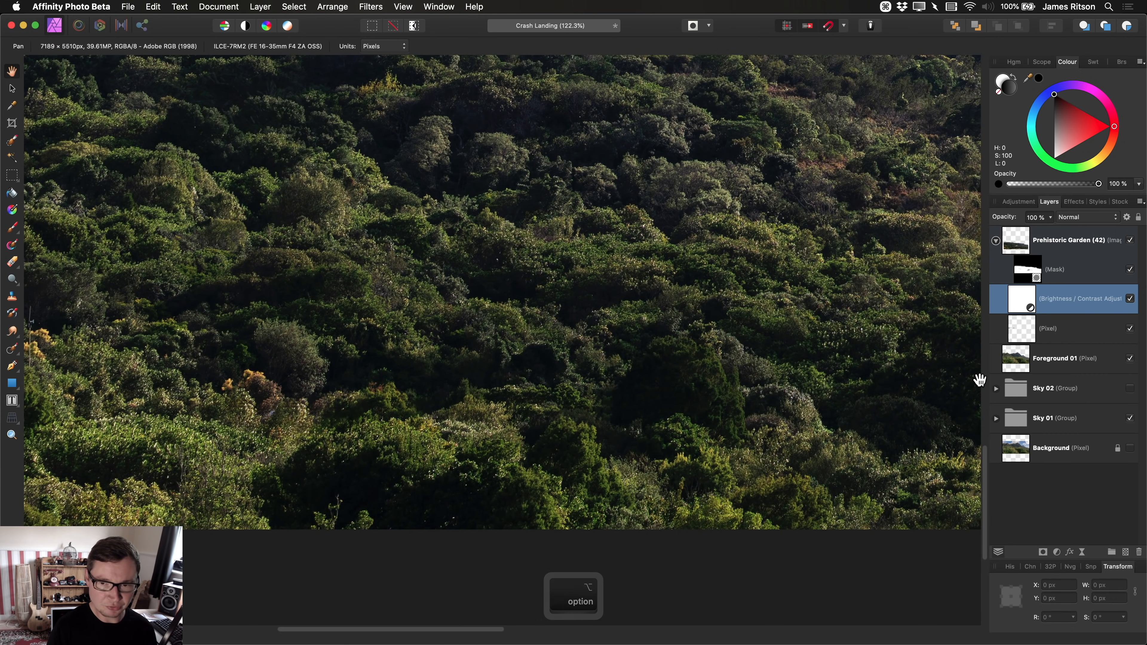
click(1131, 301)
click(1131, 300)
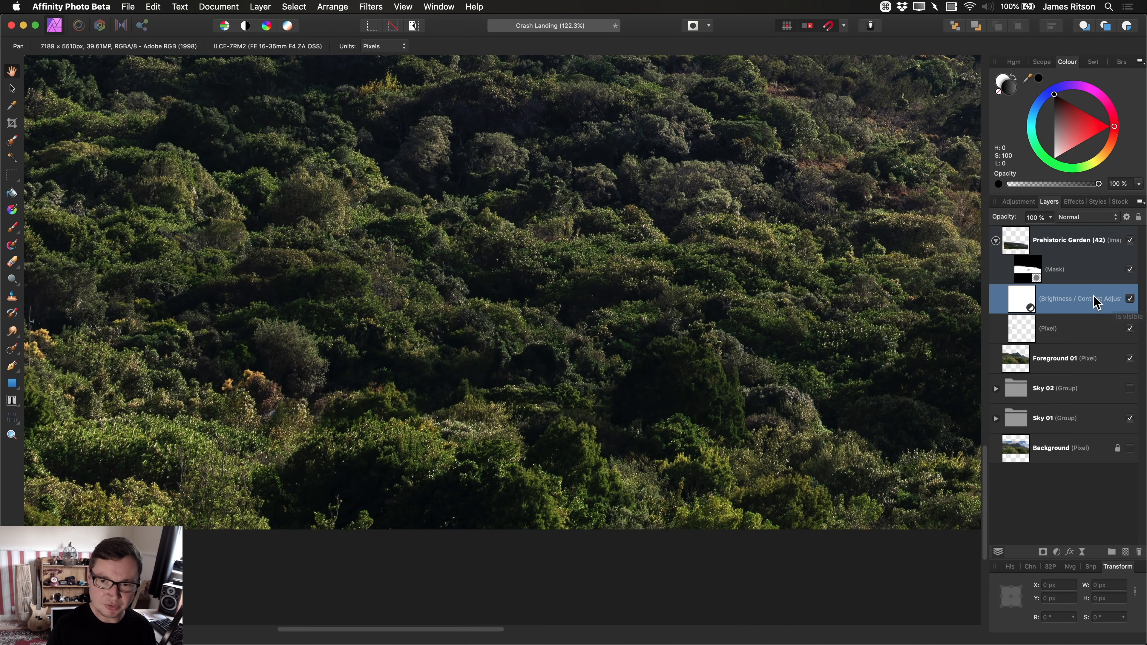
- Set the contrast of the Brightness / Contrast adjustment inside Prehistoric Garden (42) to 71%
double_click(1026, 303)
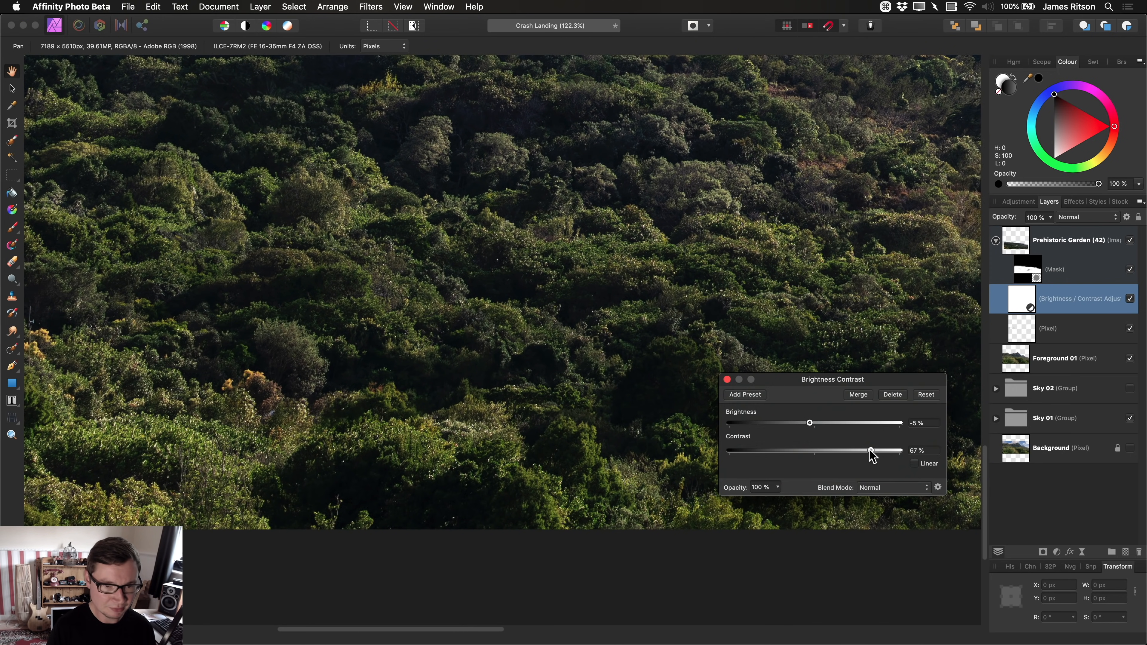
mouse_move(873, 456)
mouse_down()
mouse_move(860, 455)
mouse_move(876, 458)
mouse_up()
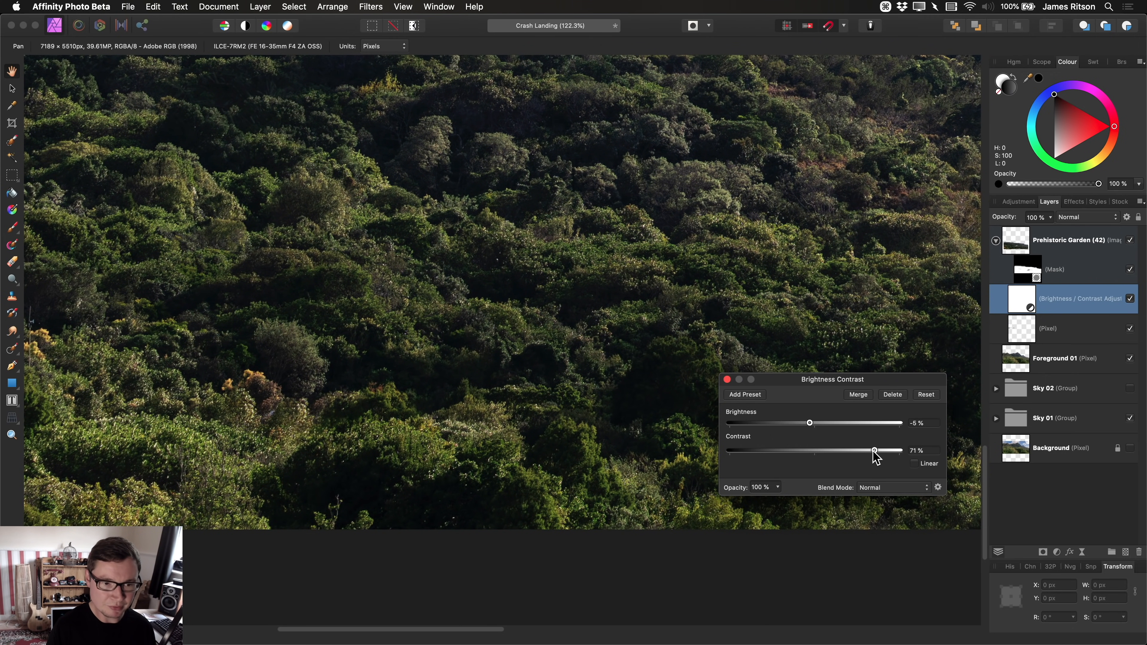
click(727, 380)
alt+scroll(509, 402, down, 8)
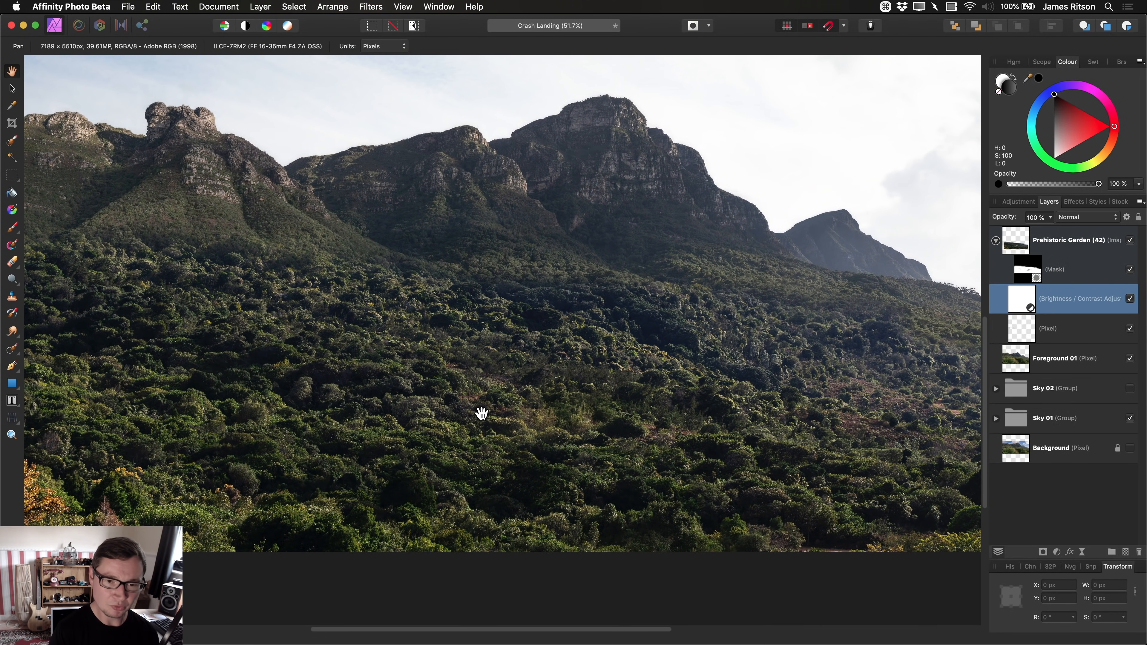
click(1131, 328)
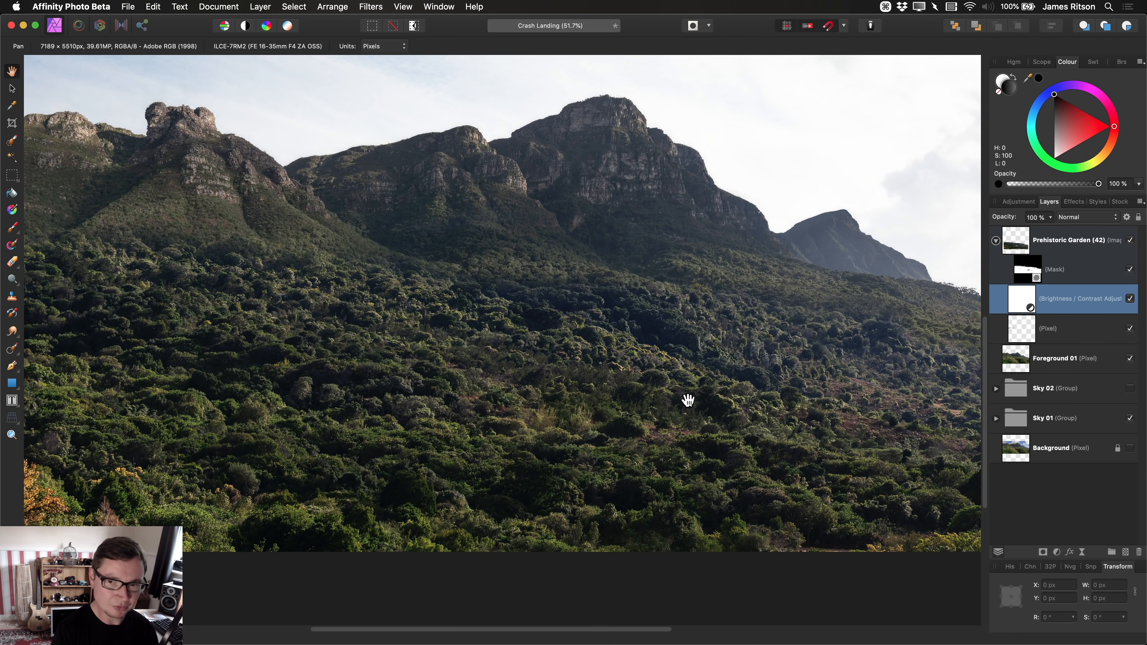
double_click(1059, 238)
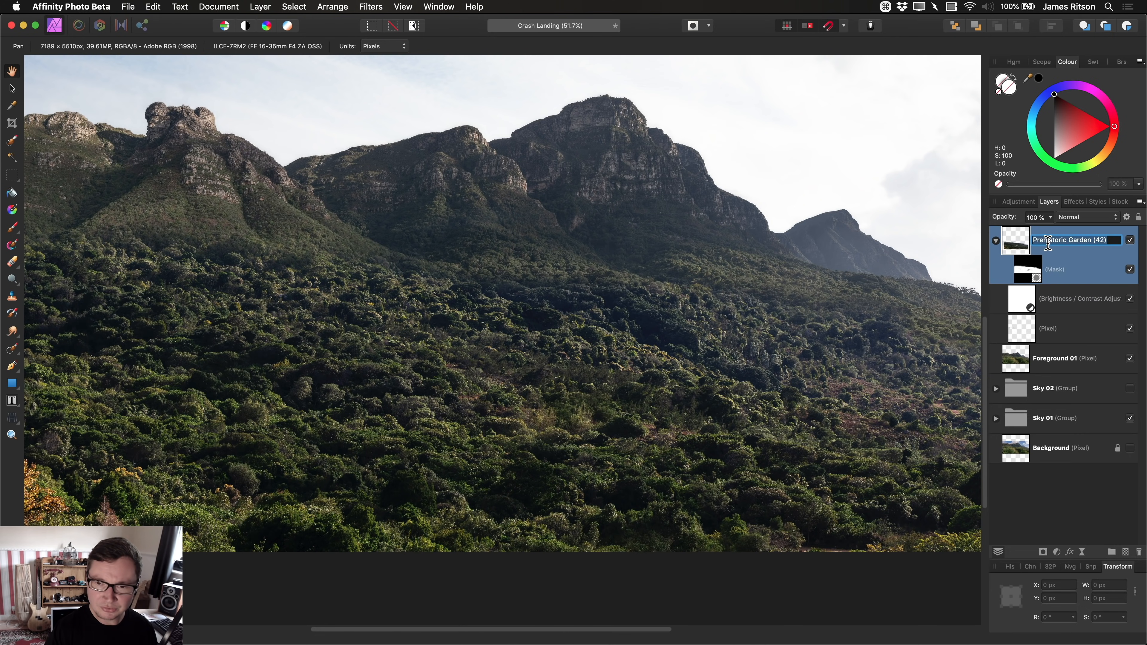
click(1060, 308)
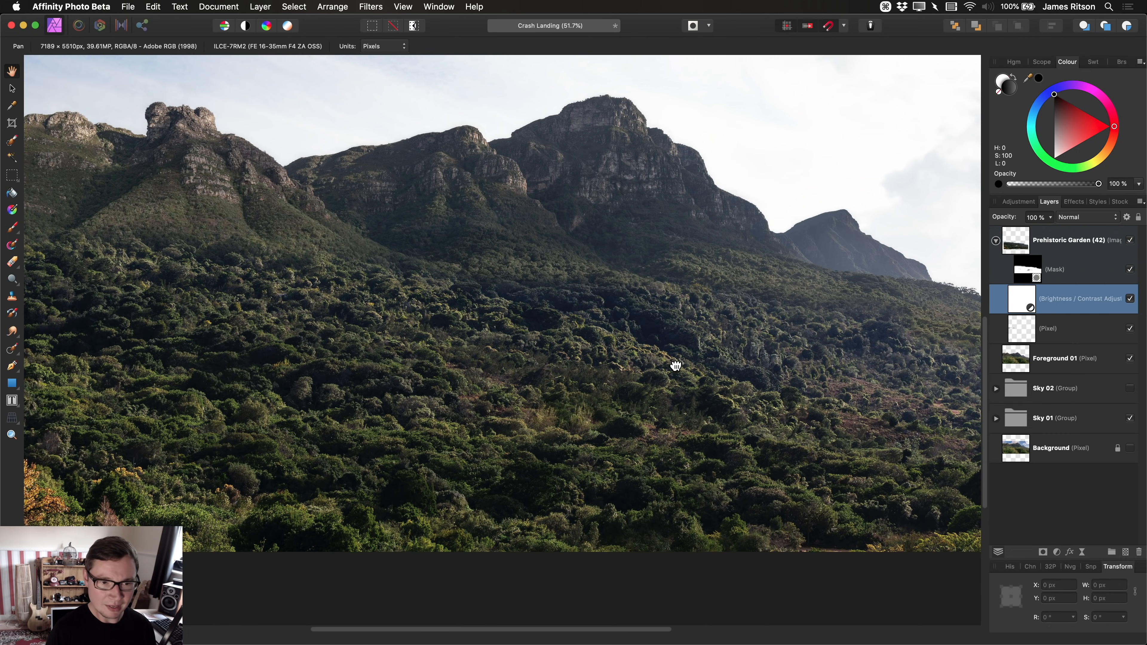
alt+scroll(674, 366, down, 2)
scroll(640, 315, right, 2)
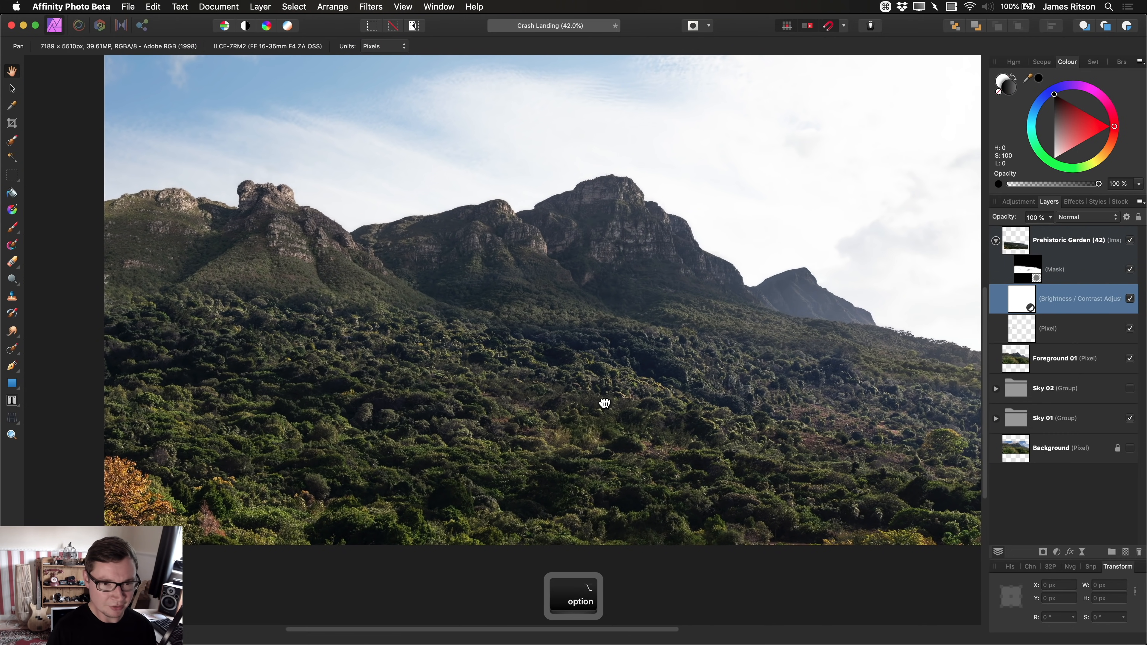
alt+scroll(627, 382, down, 1)
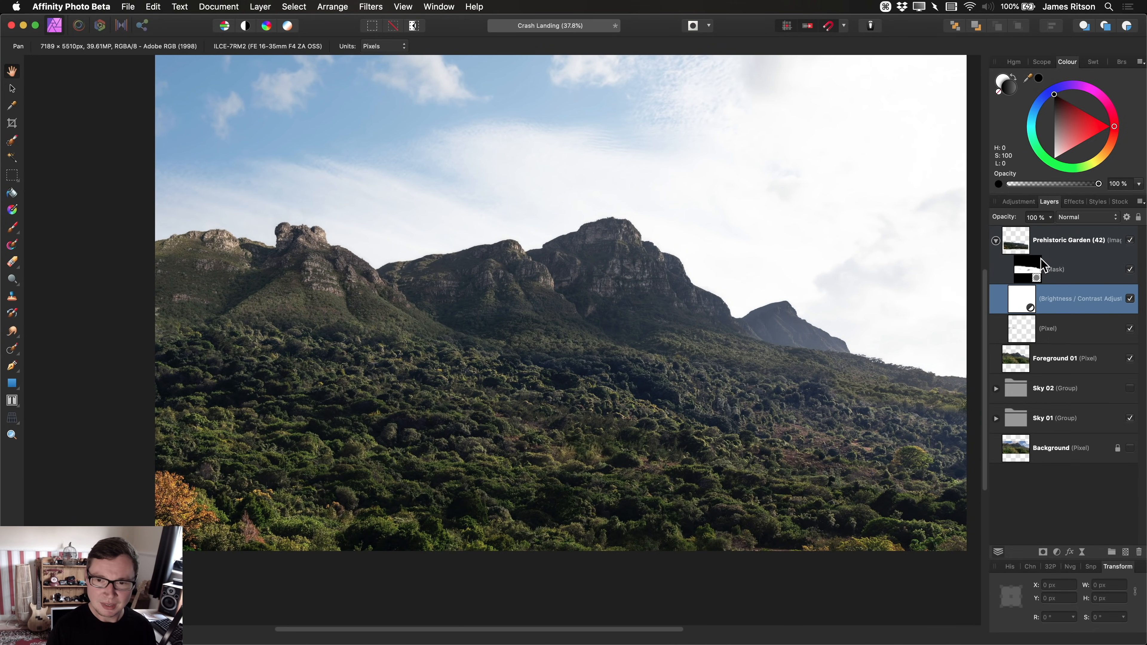
- Select the Prehistoric Garden (42) layer, then switch to Finder and preview Wrecked Plane (4).jpg in the Photographic Compositing 01 folder
click(1051, 253)
key(super+Tab)
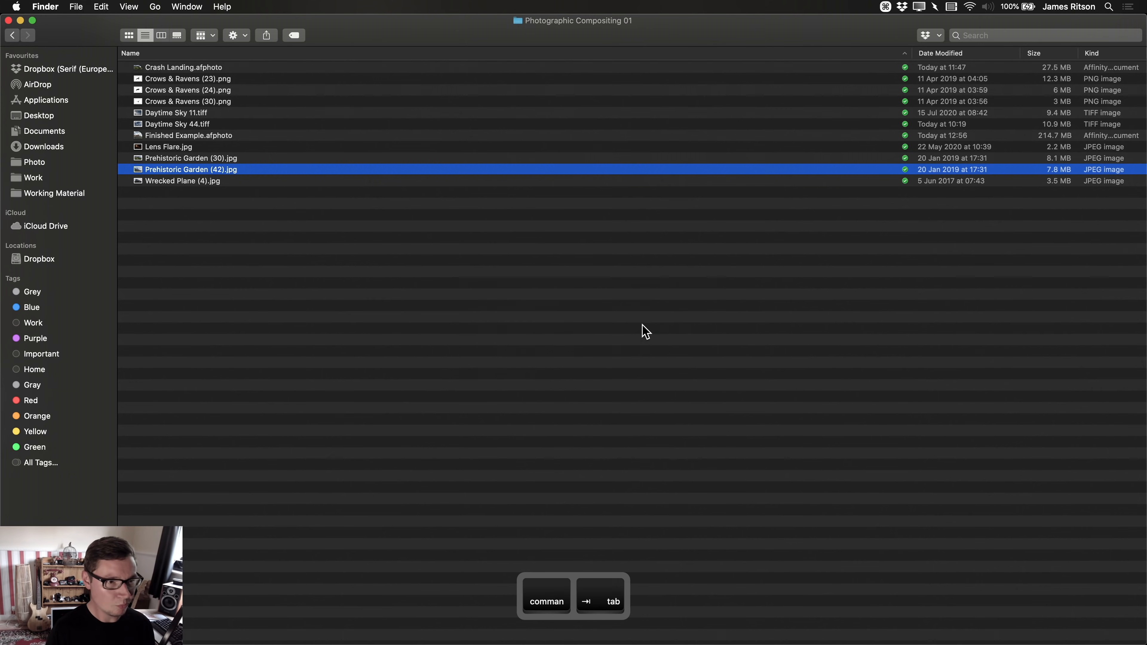
click(185, 181)
key(space)
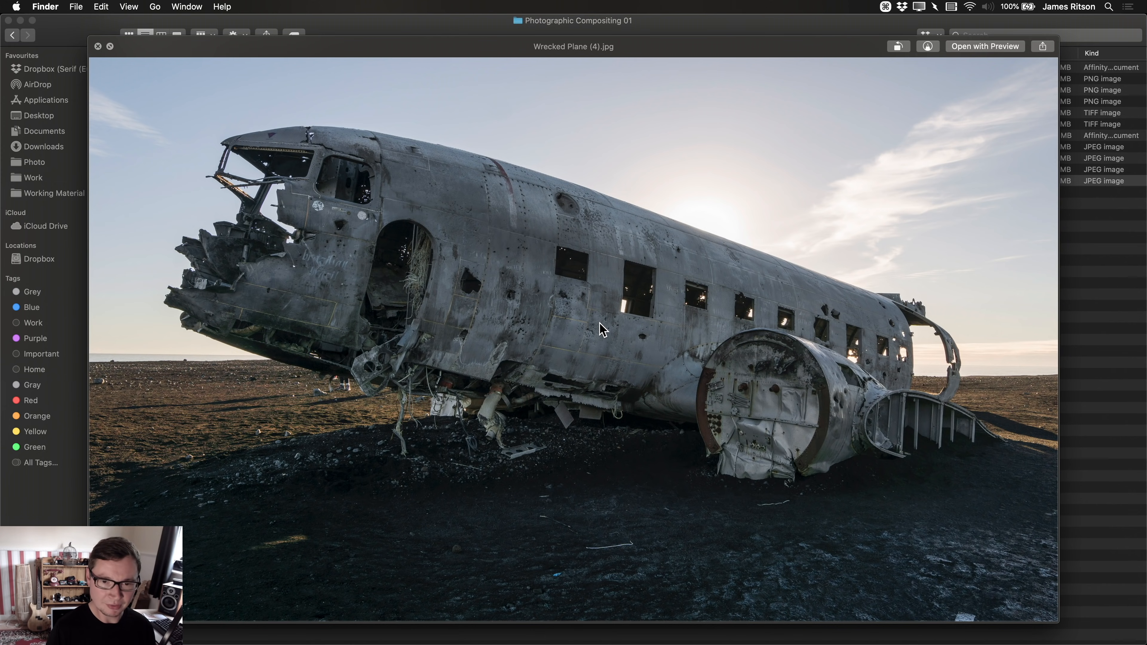
key(space)
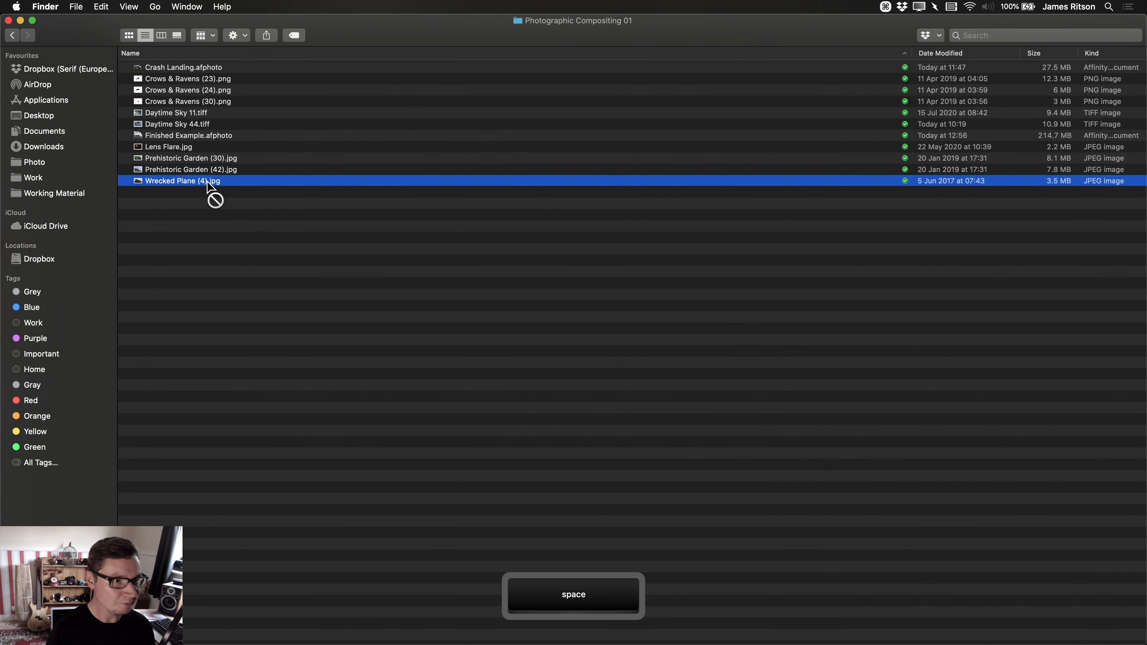
- Switch to Affinity Photo Beta and open Wrecked Plane (4).jpg as a separate document
key(super+Tab)
drag(204, 181, 645, 39)
drag(658, 36, 751, 36)
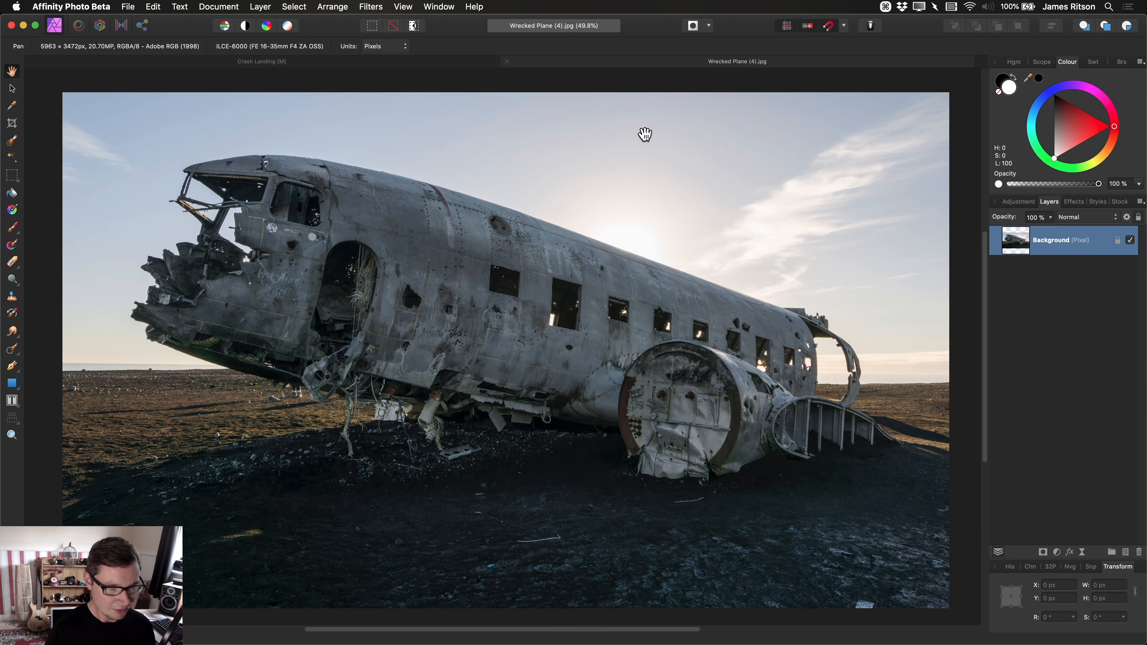
- Select the plane's fuselage, nose, engine housing and rear wing section with the Selection Brush, reducing the brush width for the smaller parts
key(w)
drag(490, 278, 495, 278)
mouse_move(640, 329)
mouse_down()
mouse_move(761, 393)
mouse_move(721, 406)
mouse_move(768, 414)
mouse_up()
key([)
key([)
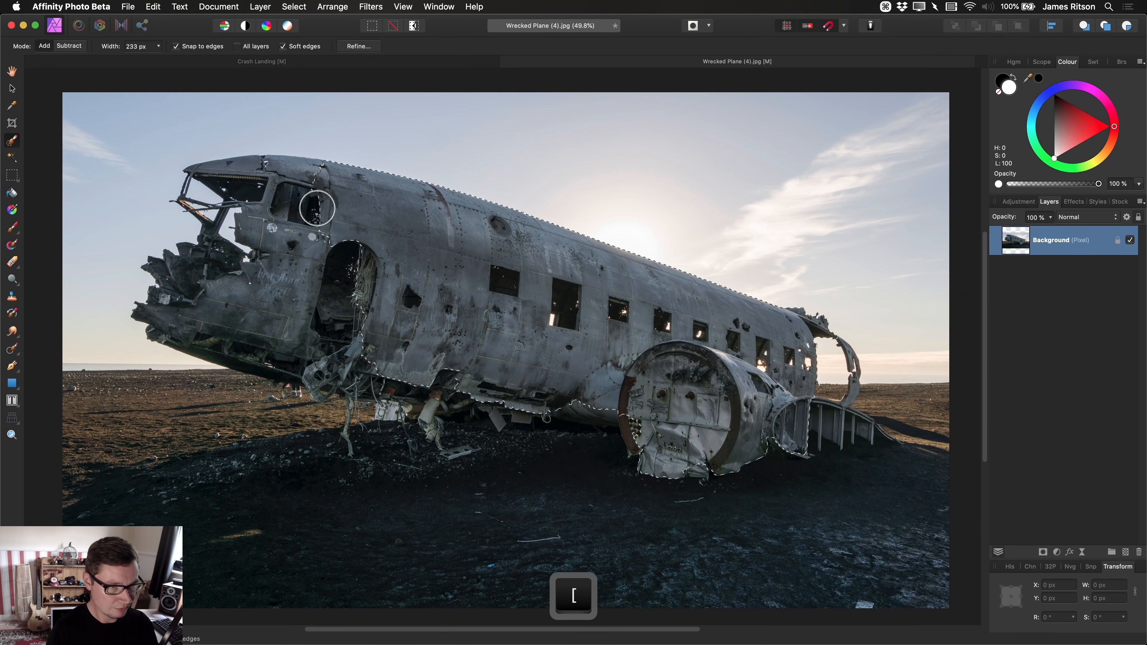
mouse_move(331, 218)
mouse_down()
mouse_move(229, 175)
mouse_move(243, 336)
mouse_move(264, 330)
mouse_move(492, 391)
mouse_move(465, 399)
mouse_move(632, 418)
mouse_move(640, 441)
mouse_move(685, 459)
mouse_move(896, 432)
mouse_up()
key([)
key([)
drag(883, 429, 623, 401)
- Show the selection as a Quick Mask overlay and add the upper part of the broken tail frame with a small brush
scroll(623, 401, up, 3)
mouse_move(724, 356)
mouse_down()
mouse_move(701, 370)
mouse_move(687, 332)
mouse_move(655, 335)
mouse_move(709, 412)
mouse_move(594, 333)
mouse_up()
scroll(515, 328, up, 3)
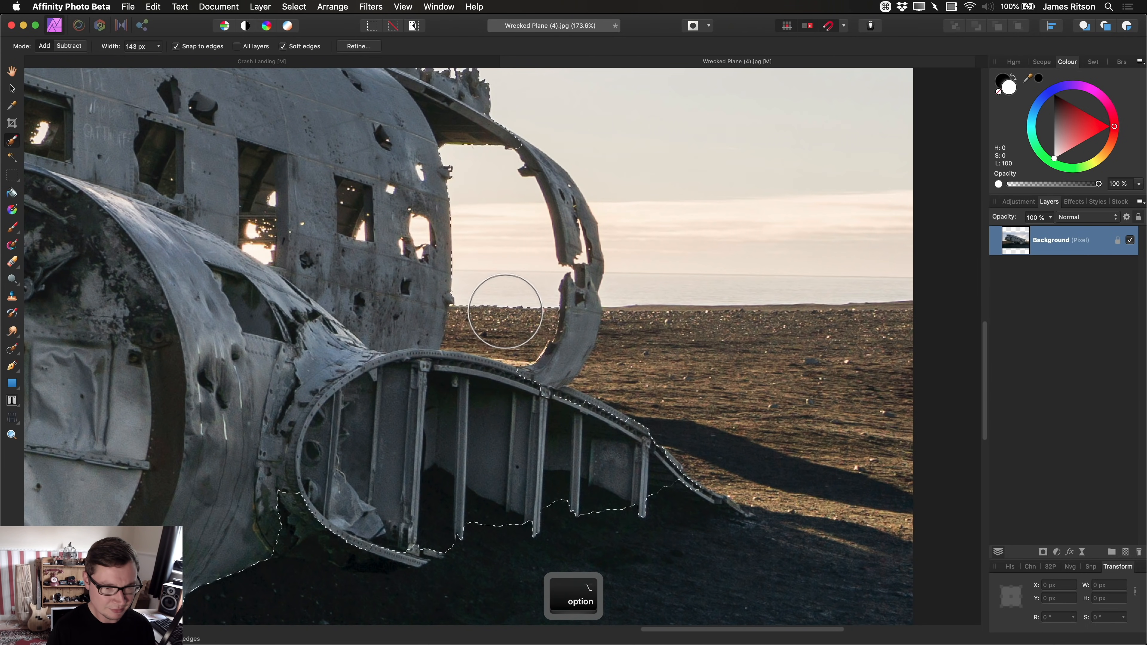
scroll(520, 334, down, 3)
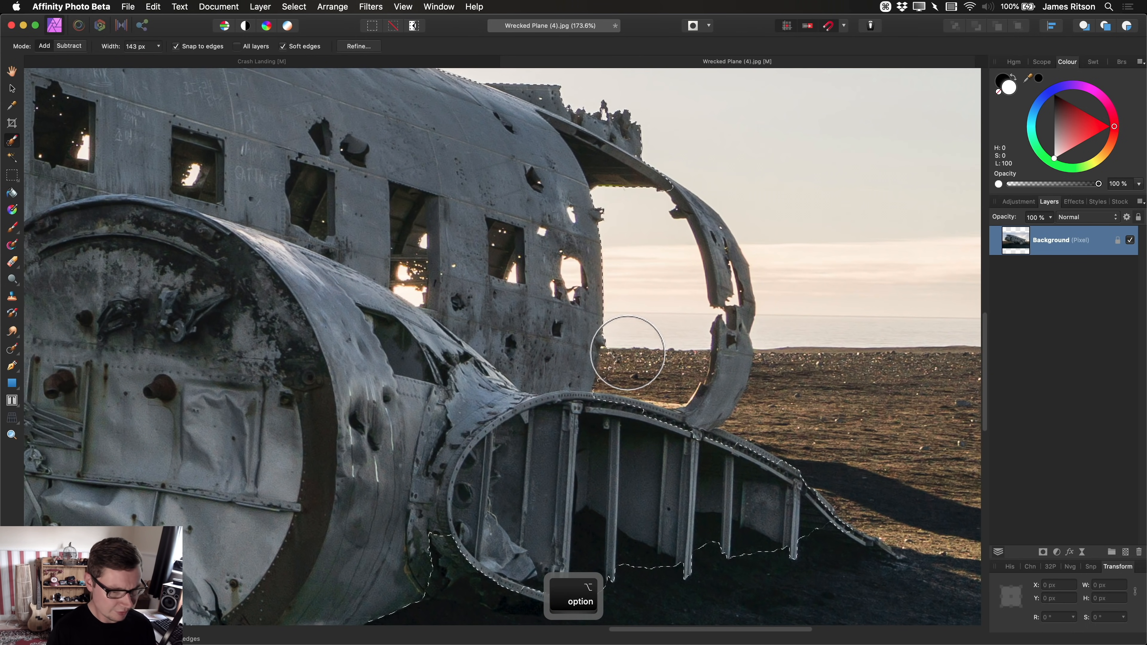
key(q)
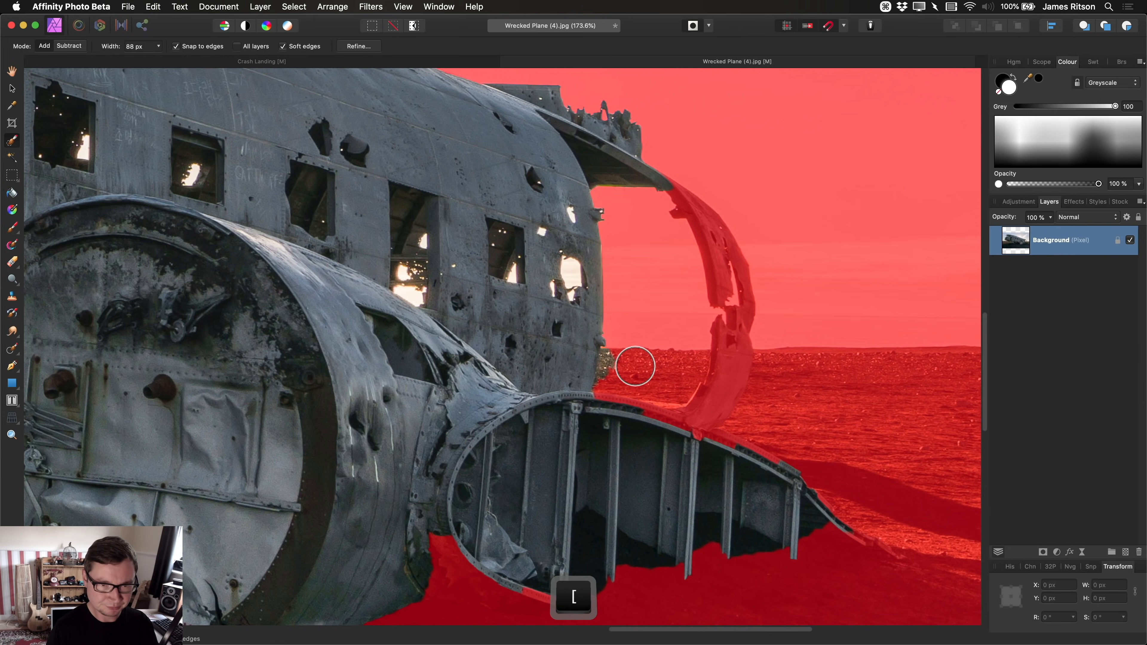
scroll(704, 283, up, 3)
drag(704, 283, 502, 291)
key(bracketleft)
key(bracketleft)
key(bracketleft)
key(bracketleft)
drag(490, 229, 495, 215)
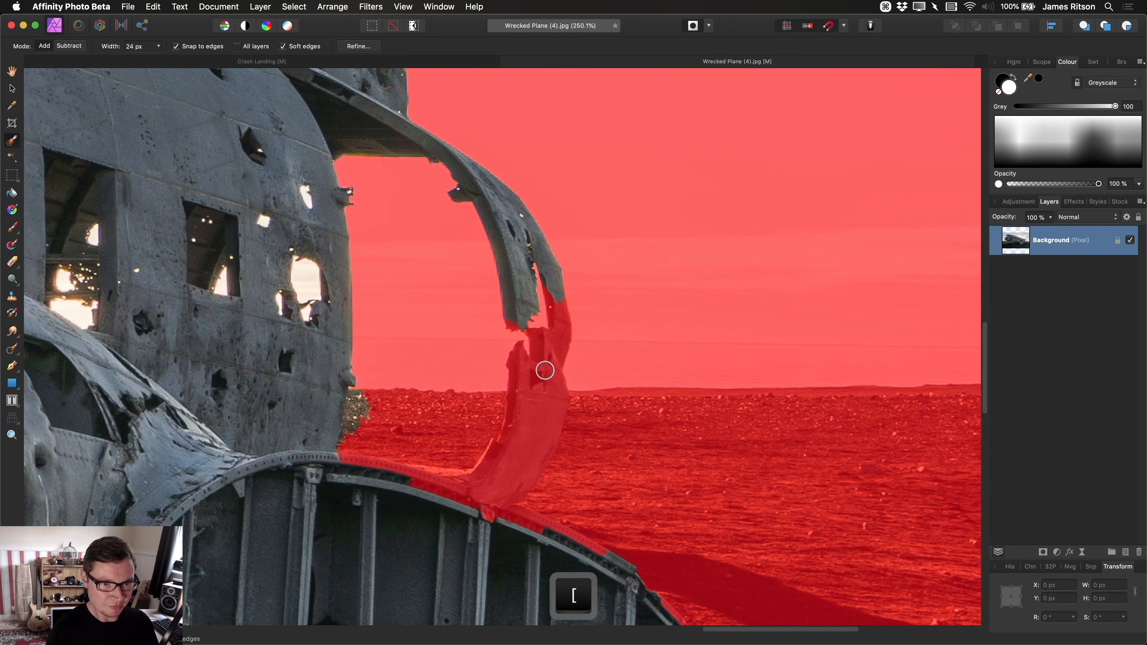
- Add the lower tail frame and wing edge to the selection at 20 px, and subtract the stray ground beside the fuselage
key(bracketleft)
mouse_move(545, 370)
mouse_down()
mouse_move(540, 443)
mouse_move(498, 482)
mouse_move(467, 497)
mouse_move(406, 472)
mouse_up()
drag(489, 490, 567, 436)
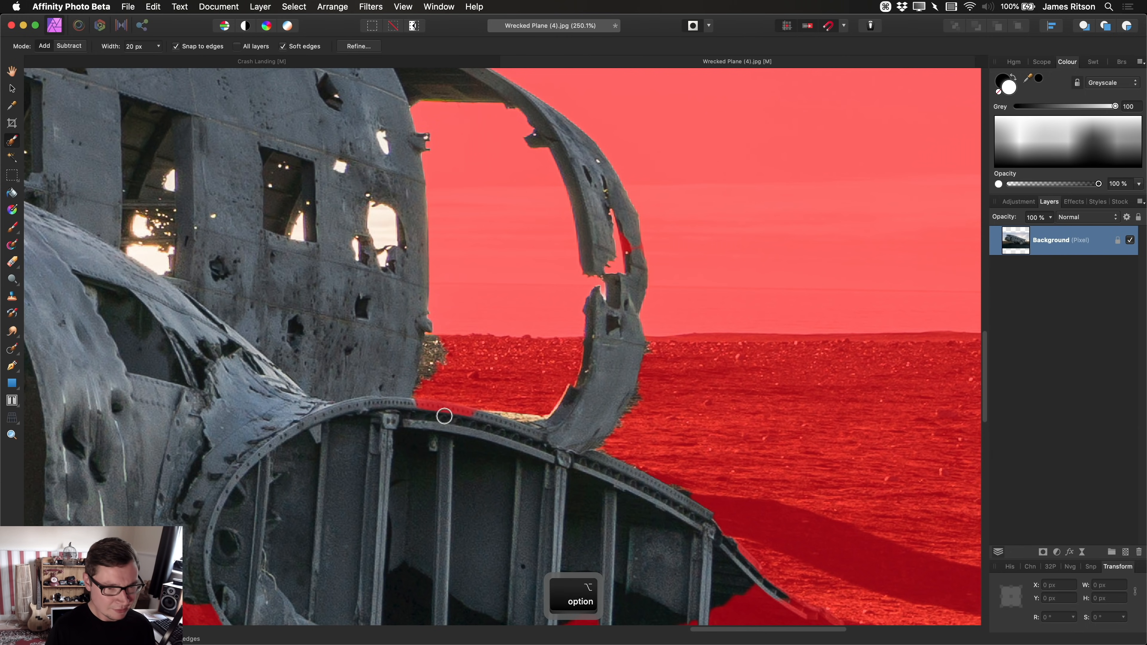
scroll(439, 416, down, 3)
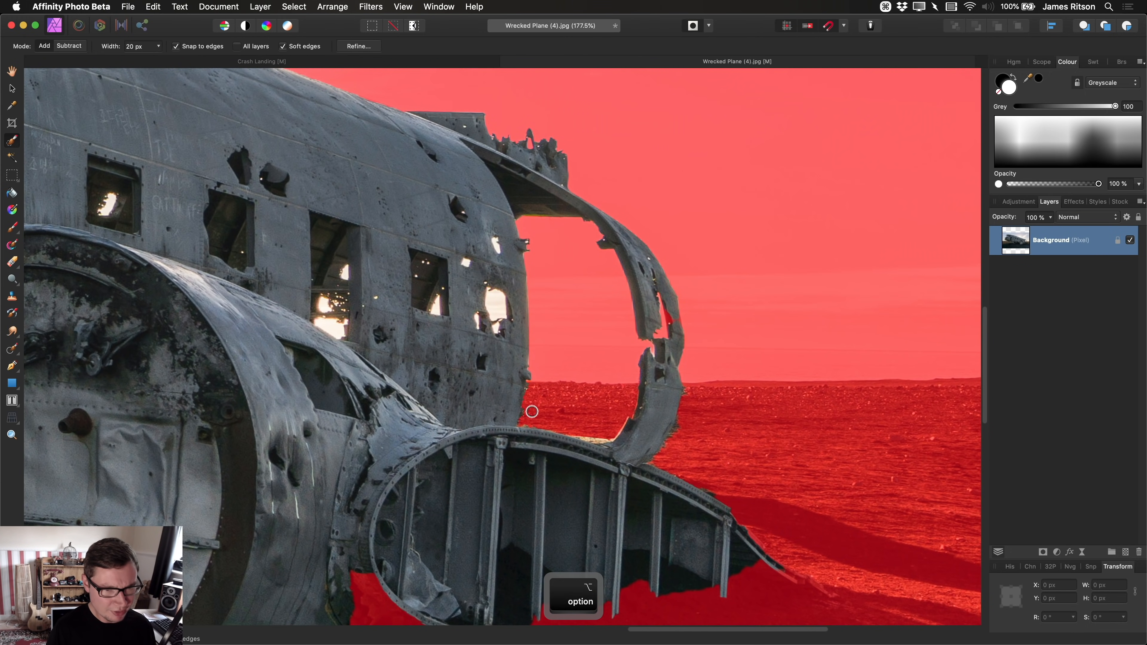
- Add the thin broken struts below the cockpit windscreen to the selection with a brush about 27 px wide
scroll(464, 374, left, 15)
scroll(451, 371, up, 6)
scroll(419, 361, down, 5)
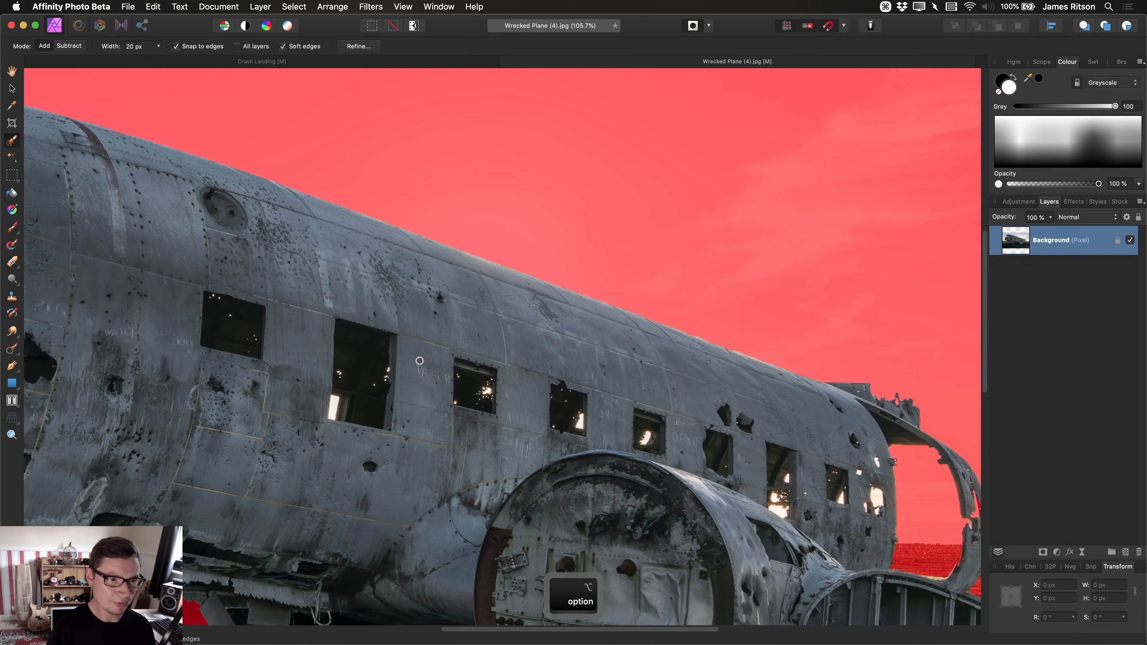
scroll(419, 361, left, 10)
scroll(542, 398, up, 4)
scroll(565, 390, left, 20)
scroll(587, 397, up, 3)
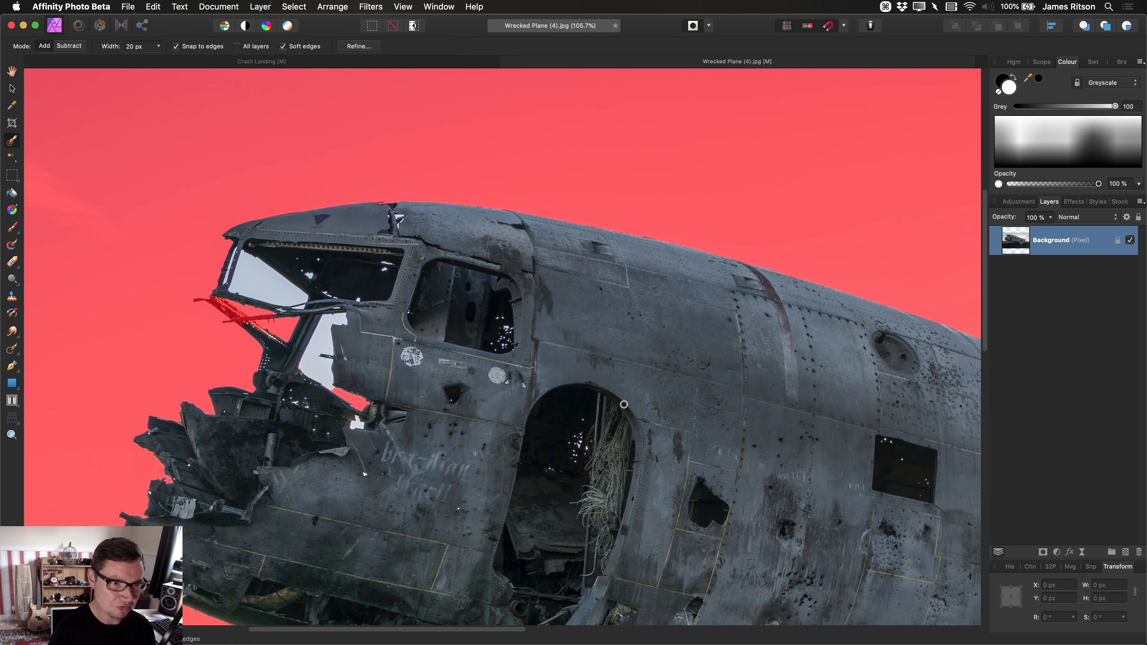
scroll(456, 315, up, 4)
scroll(428, 301, left, 8)
drag(391, 289, 345, 332)
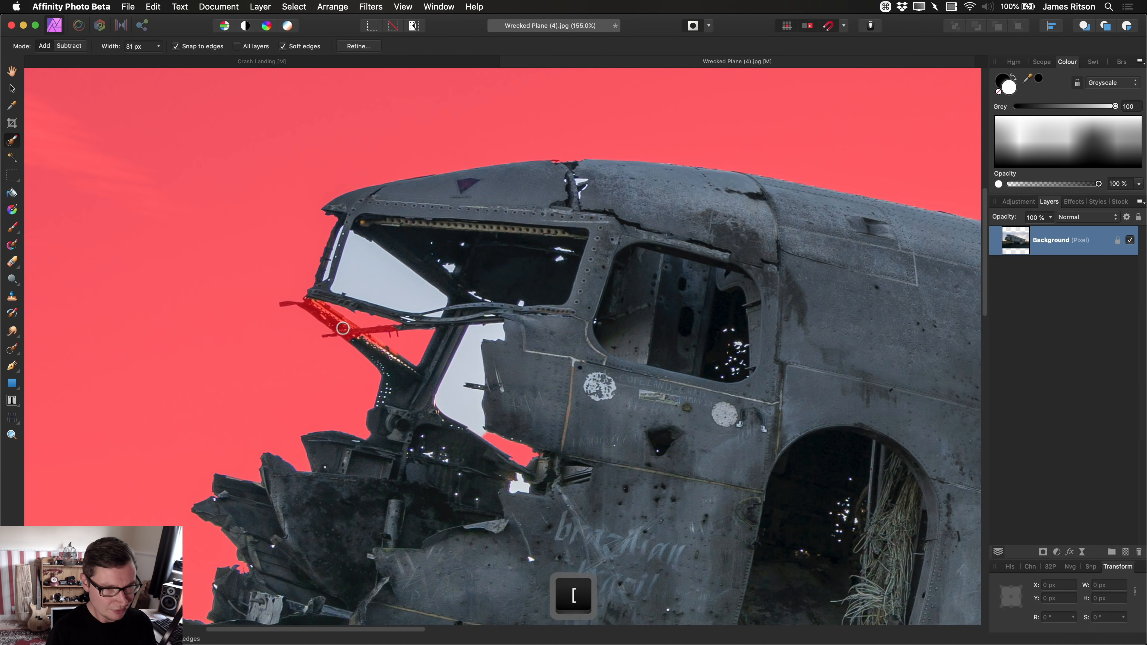
drag(356, 336, 332, 321)
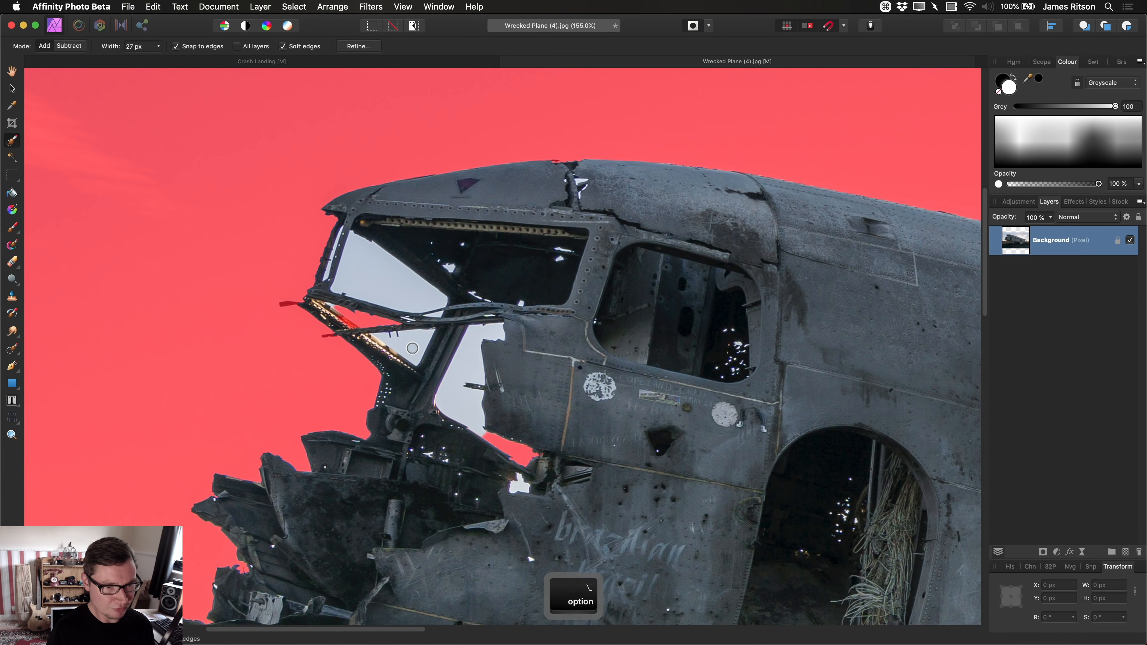
- Subtract the sky showing through the cockpit windscreen and the nose openings from the selection
click(387, 278)
alt+click(471, 369)
drag(535, 412, 507, 292)
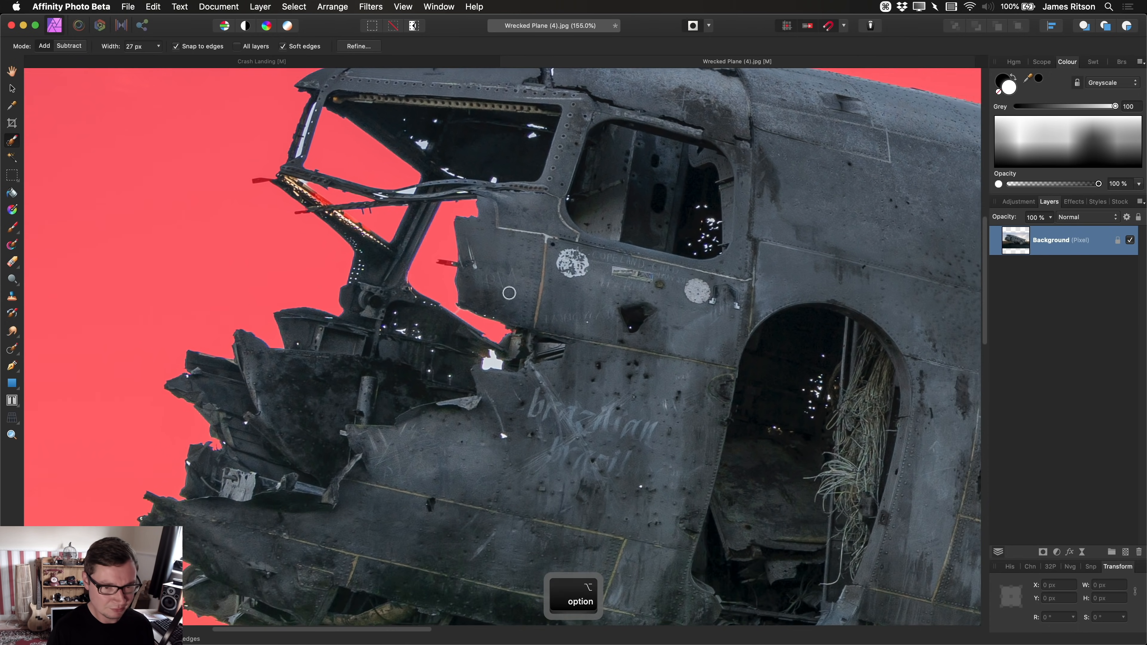
- Subtract the ground beneath the fuselage while keeping the hanging white panel selected, then turn off the Quick Mask
scroll(504, 361, down, 5)
drag(524, 410, 468, 289)
drag(676, 515, 599, 420)
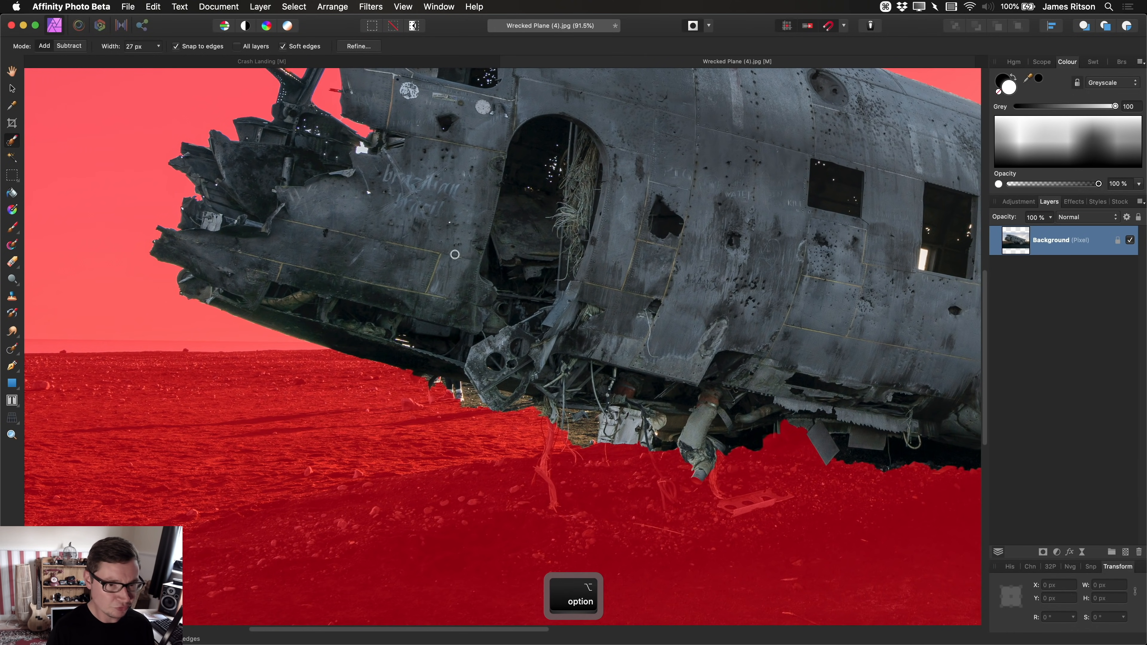
mouse_move(640, 463)
mouse_down()
mouse_move(551, 436)
mouse_move(579, 435)
mouse_up()
alt+click(493, 406)
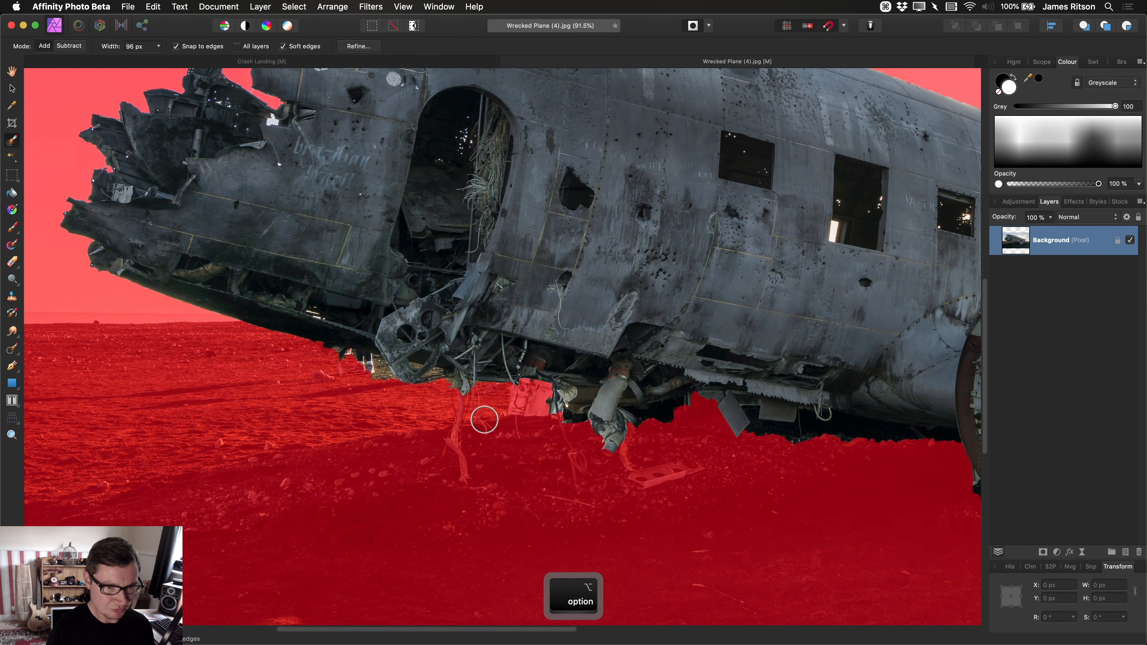
drag(539, 395, 358, 403)
scroll(442, 446, down, 3)
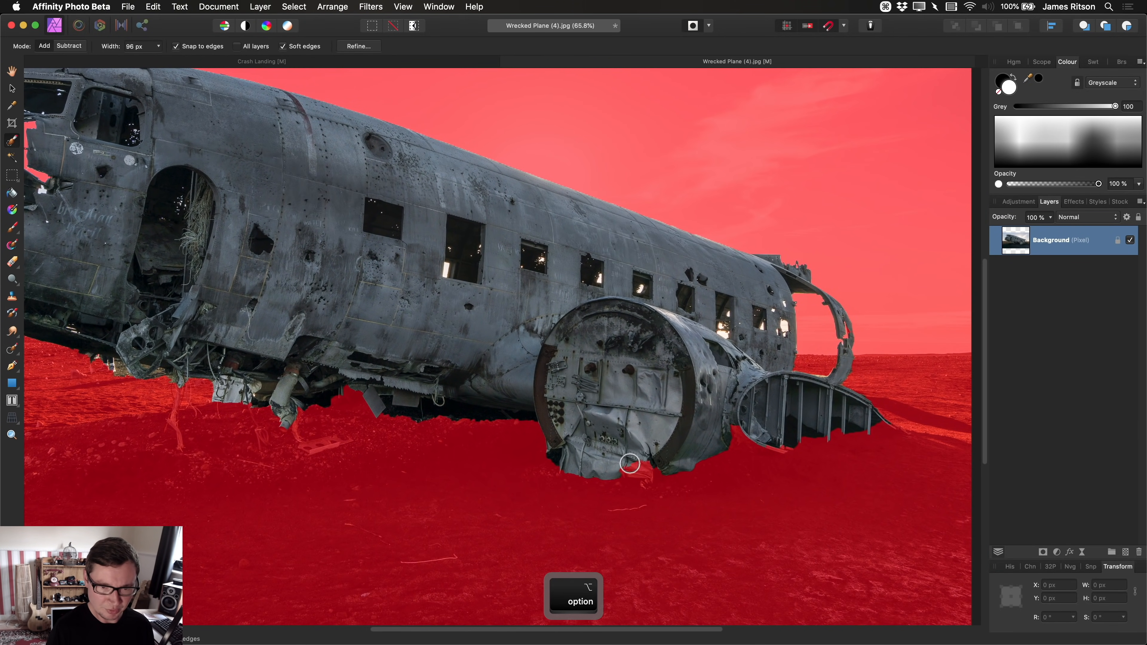
scroll(605, 441, down, 2)
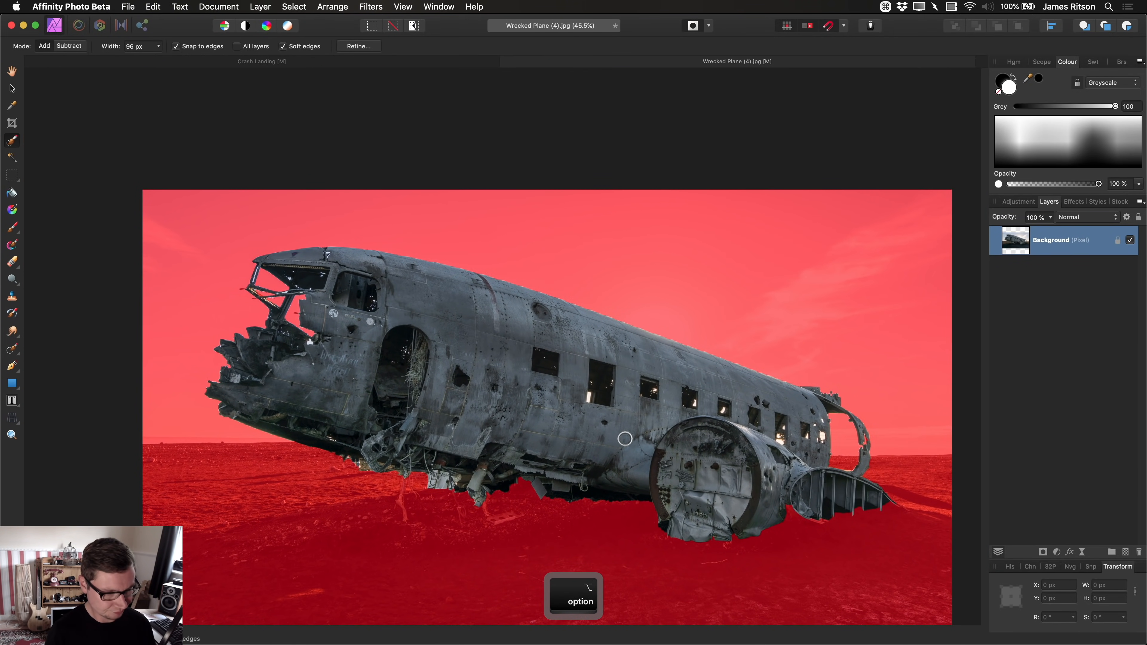
key(q)
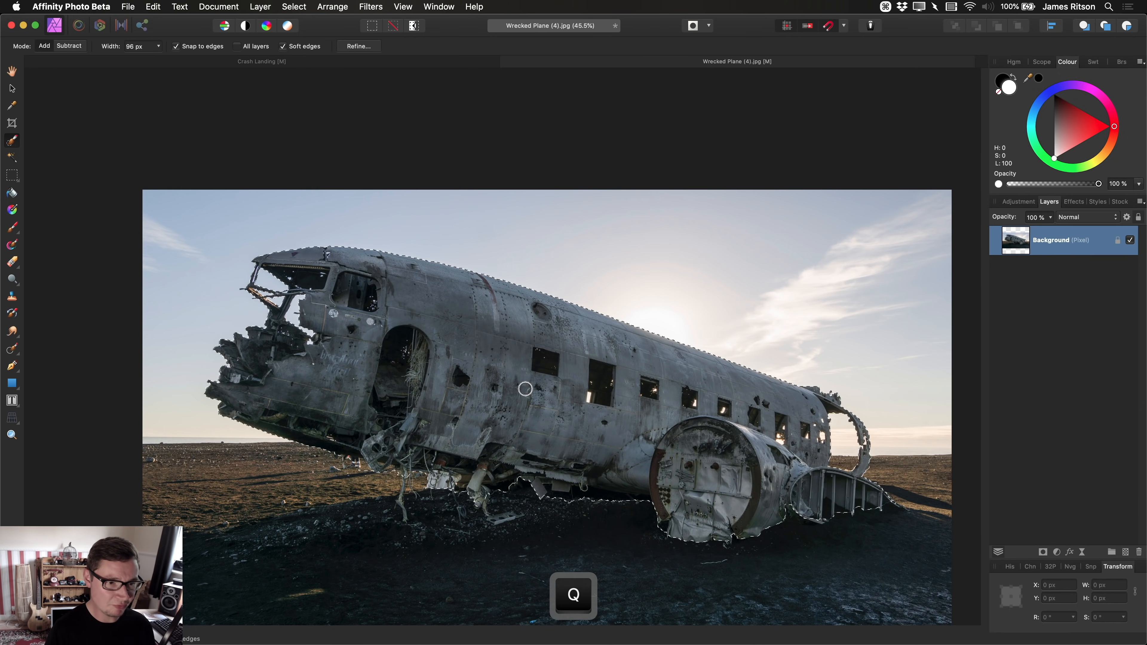
- Open Refine Selection and brush the matte over the nose wreckage and cockpit side window, reducing the brush from 374 to 166 px
click(375, 47)
key(ctrl+alt)
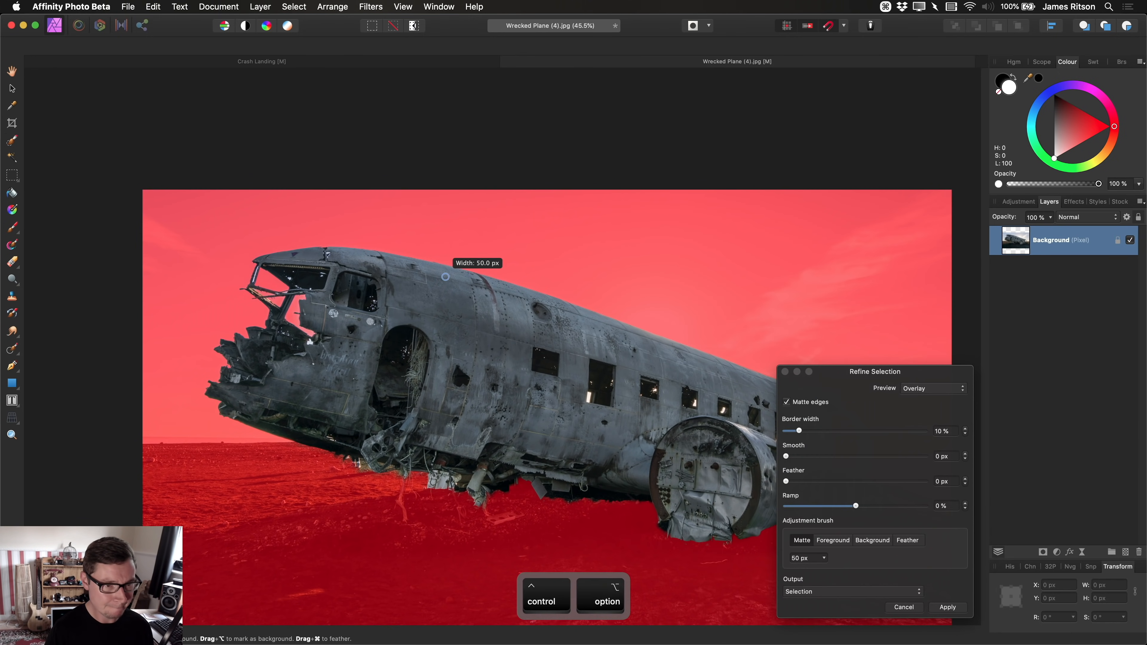
drag(445, 277, 451, 277)
mouse_move(315, 326)
mouse_down()
mouse_move(257, 283)
mouse_move(318, 269)
mouse_up()
scroll(367, 342, down, 1)
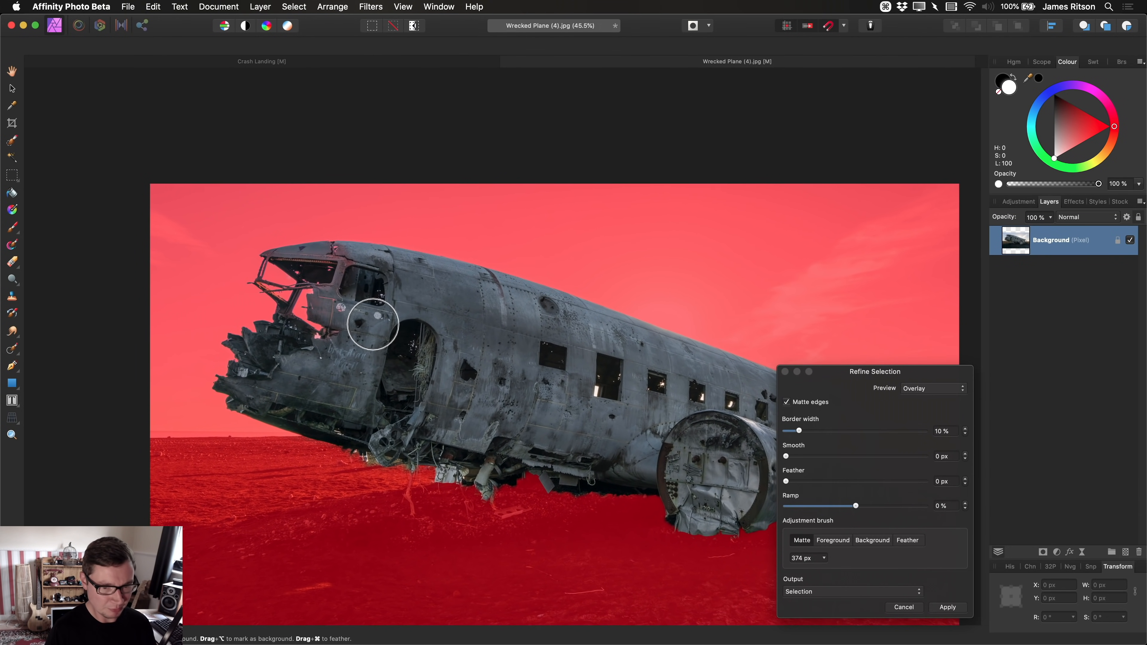
key(bracketleft)
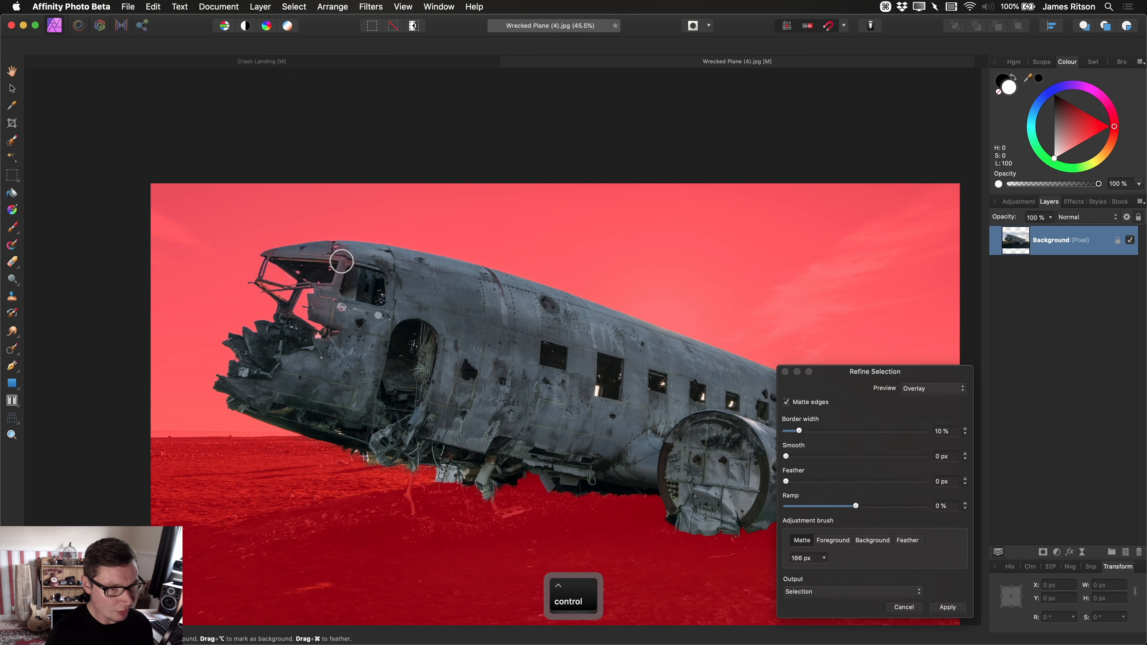
scroll(344, 266, up, 3)
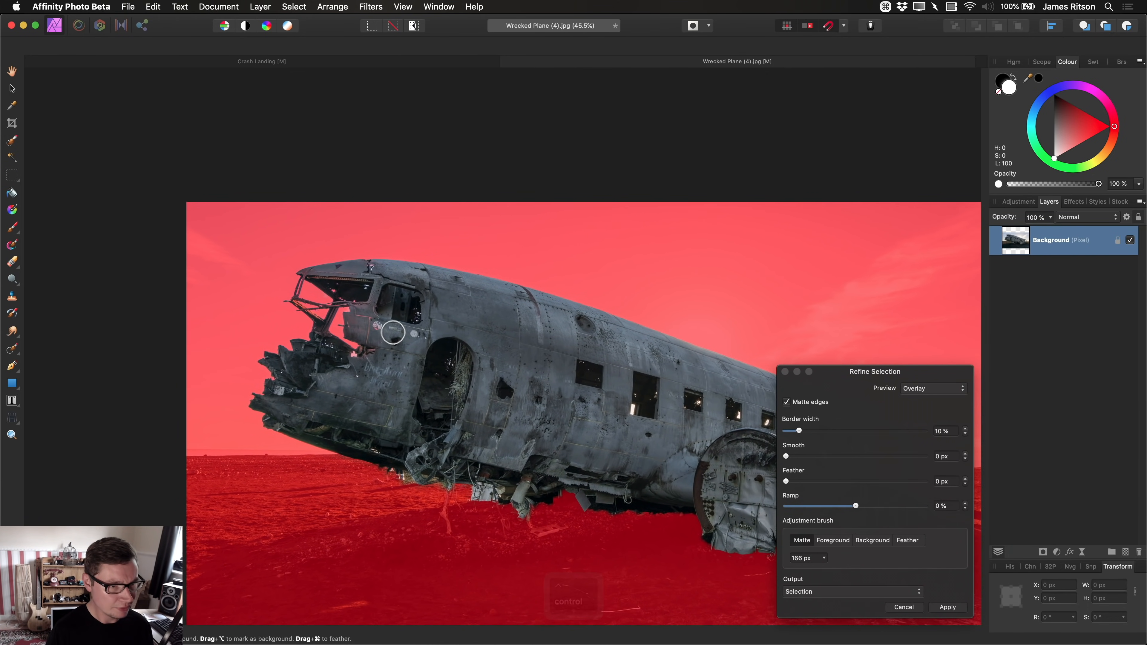
drag(447, 336, 445, 337)
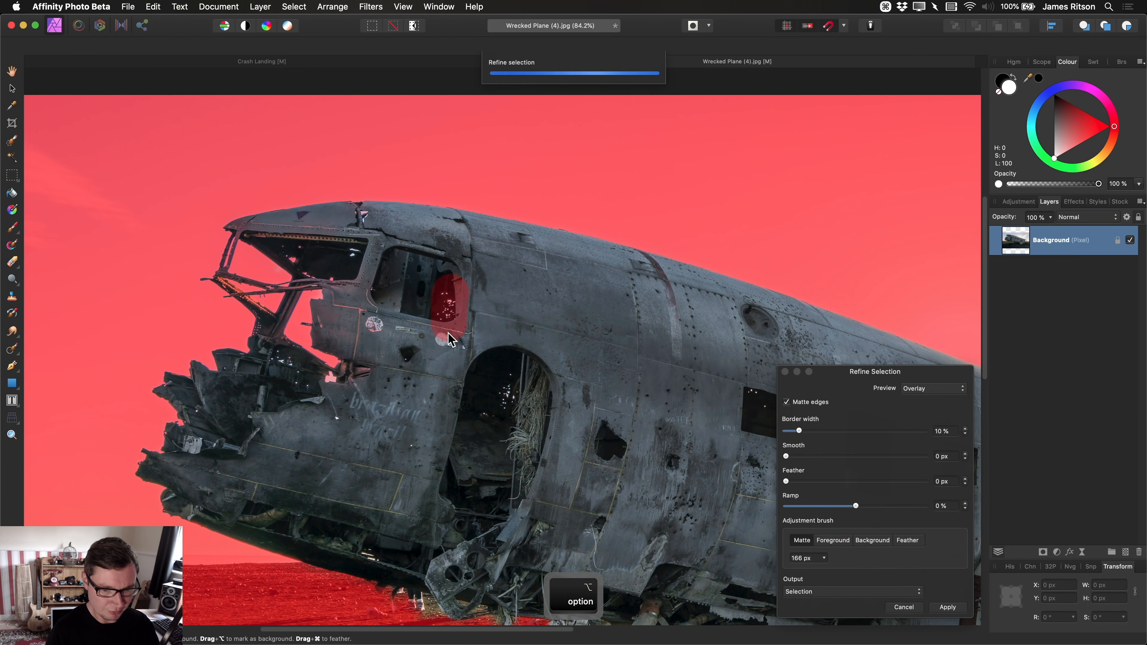
- Refine the matte over the windscreen gaps, open doorway and torn nose with a 74 px adjustment brush
key(bracketleft)
drag(352, 253, 361, 262)
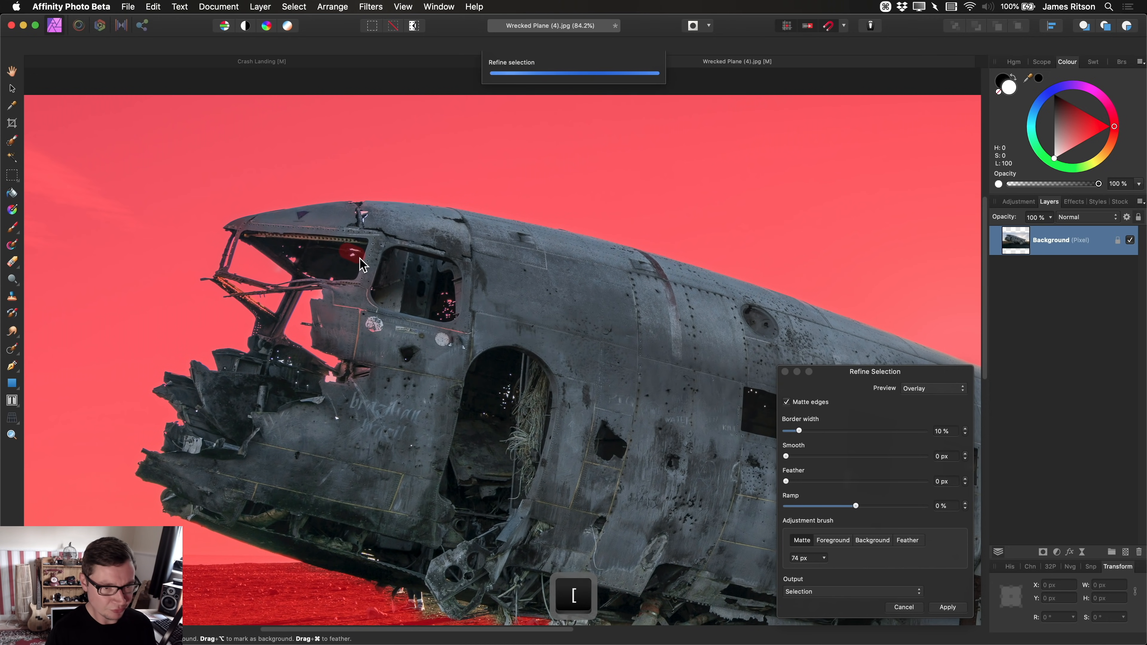
drag(456, 340, 432, 323)
click(400, 376)
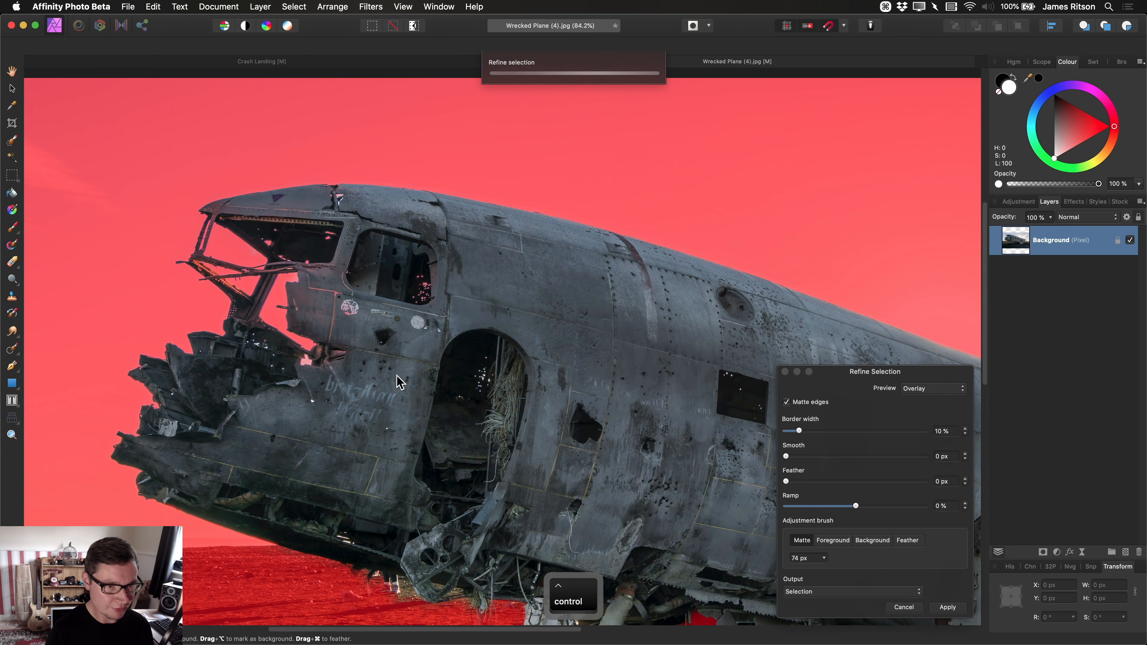
mouse_move(448, 390)
mouse_down()
mouse_move(399, 331)
mouse_move(441, 308)
mouse_up()
drag(294, 481, 322, 382)
mouse_move(390, 455)
mouse_down()
mouse_move(298, 418)
mouse_move(369, 392)
mouse_move(547, 416)
mouse_up()
- Brush the matte over the person's legs and leftover ground beneath the forward fuselage to refine that edge
scroll(344, 377, up, 5)
scroll(490, 359, up, 2)
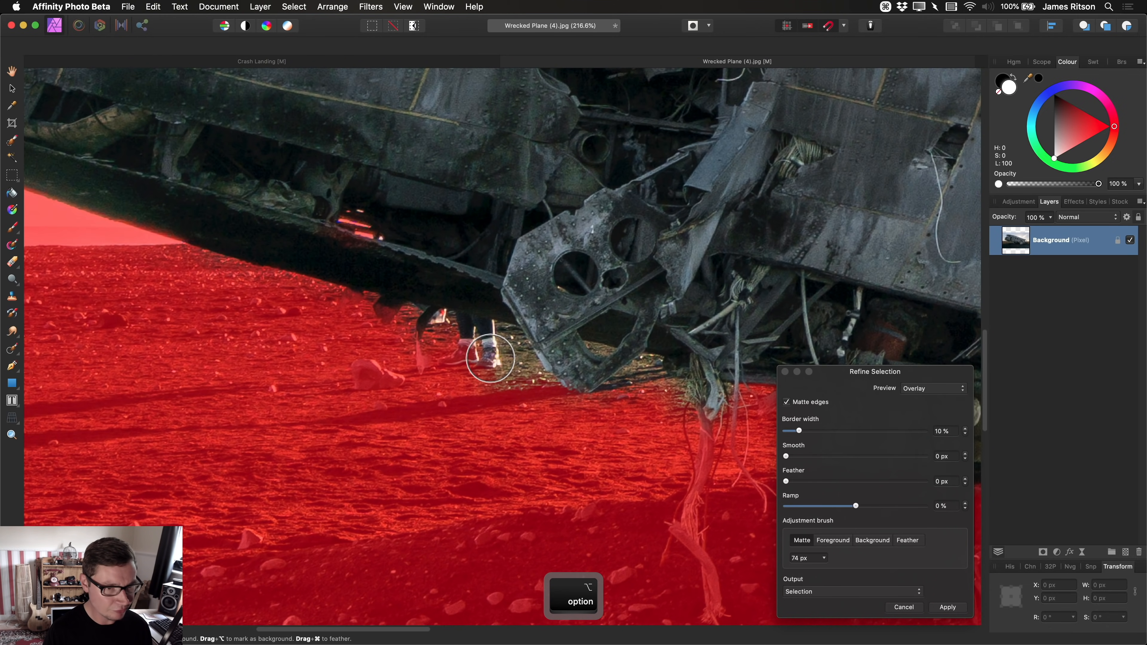
scroll(558, 331, up, 3)
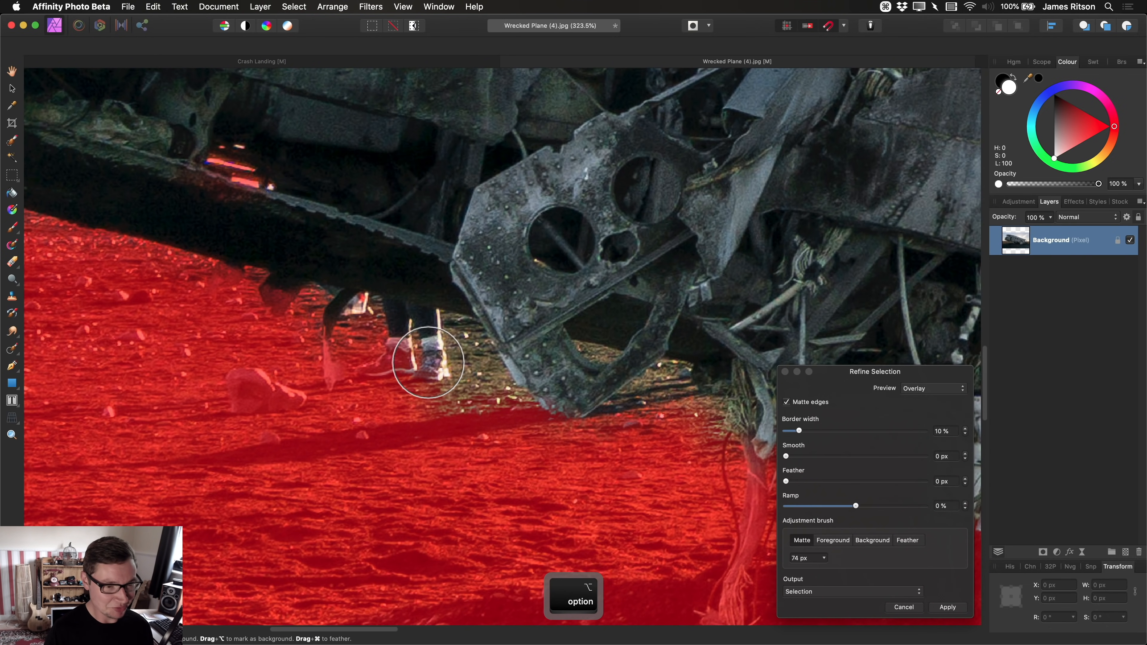
mouse_move(408, 354)
mouse_down()
mouse_move(443, 406)
mouse_move(420, 388)
mouse_up()
scroll(479, 359, down, 4)
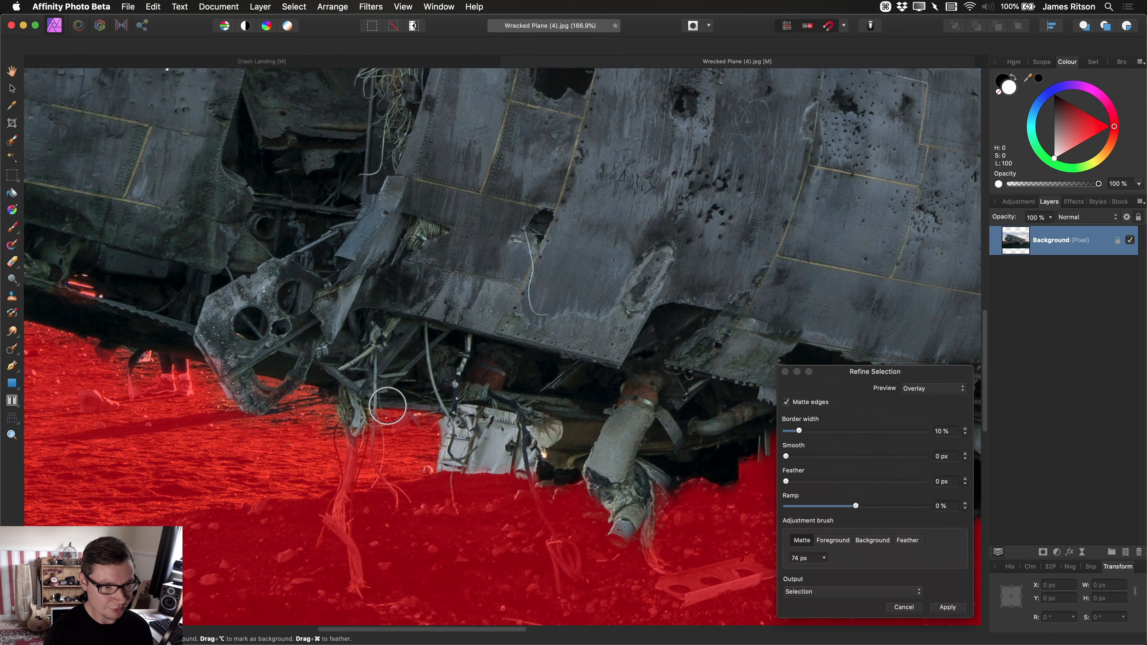
- Refine the matte over the rear fuselage windows and holes with a 165 px adjustment brush
scroll(509, 416, down, 4)
scroll(509, 416, up, 3)
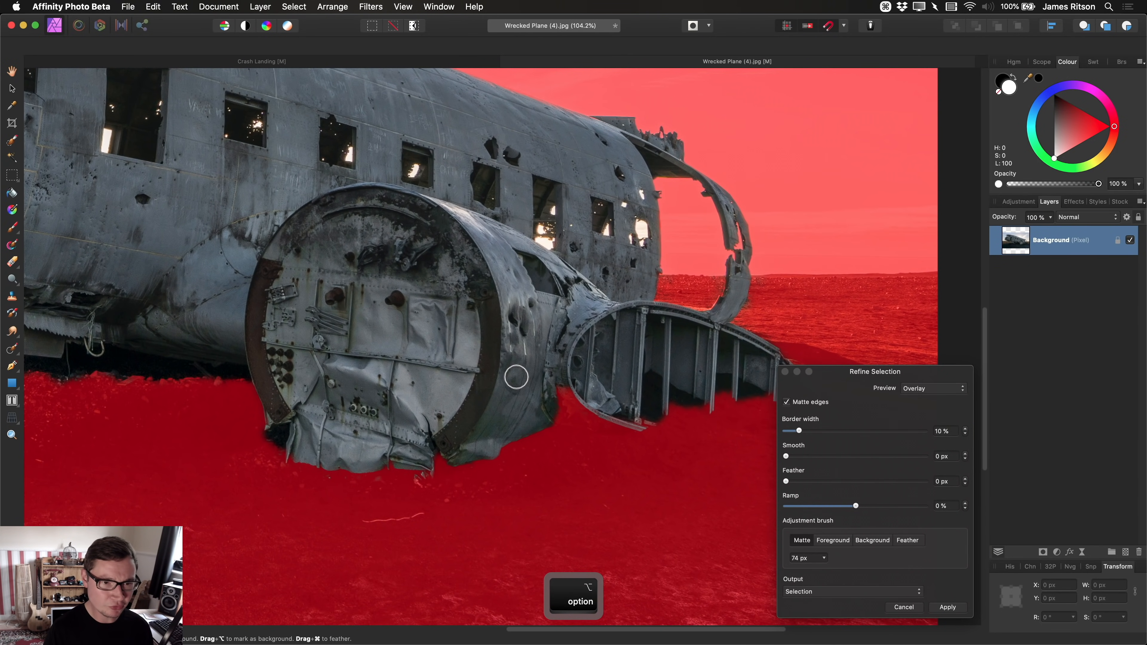
scroll(516, 377, up, 2)
mouse_move(542, 267)
mouse_down()
mouse_move(563, 266)
mouse_move(520, 276)
mouse_up()
mouse_move(607, 264)
mouse_down()
mouse_move(607, 249)
mouse_move(596, 256)
mouse_up()
scroll(519, 244, left, 3)
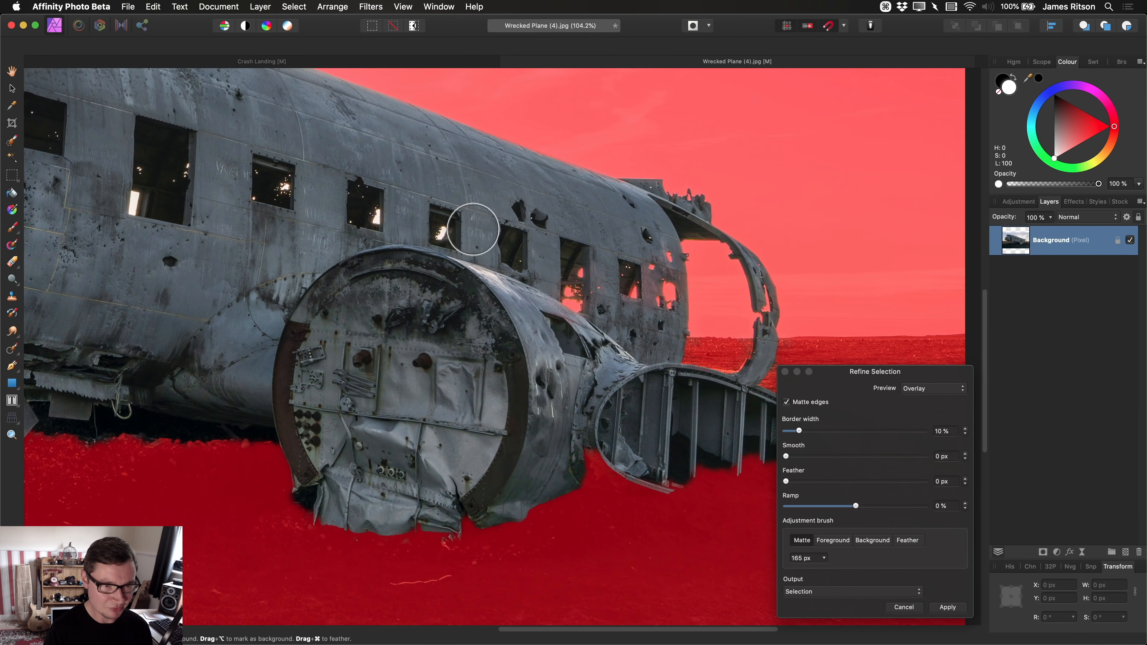
mouse_move(377, 218)
mouse_down()
mouse_move(388, 220)
mouse_move(374, 210)
mouse_up()
scroll(460, 227, left, 5)
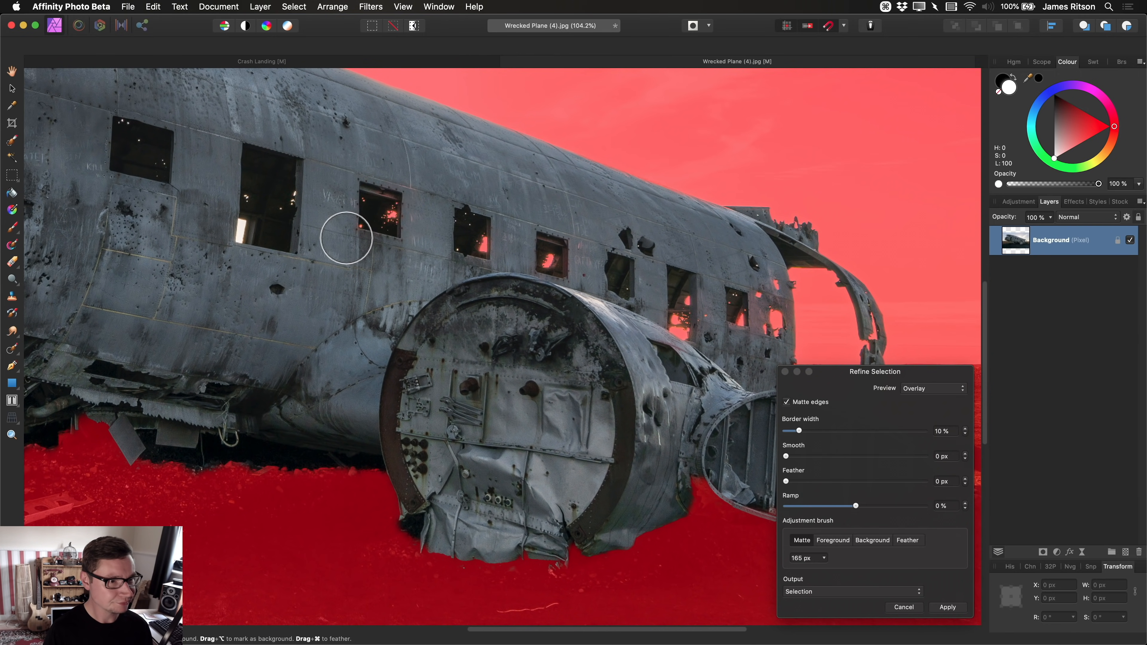
- Brush the matte over the two forward-most square fuselage windows to remove the light showing through
scroll(346, 236, left, 5)
drag(478, 262, 430, 302)
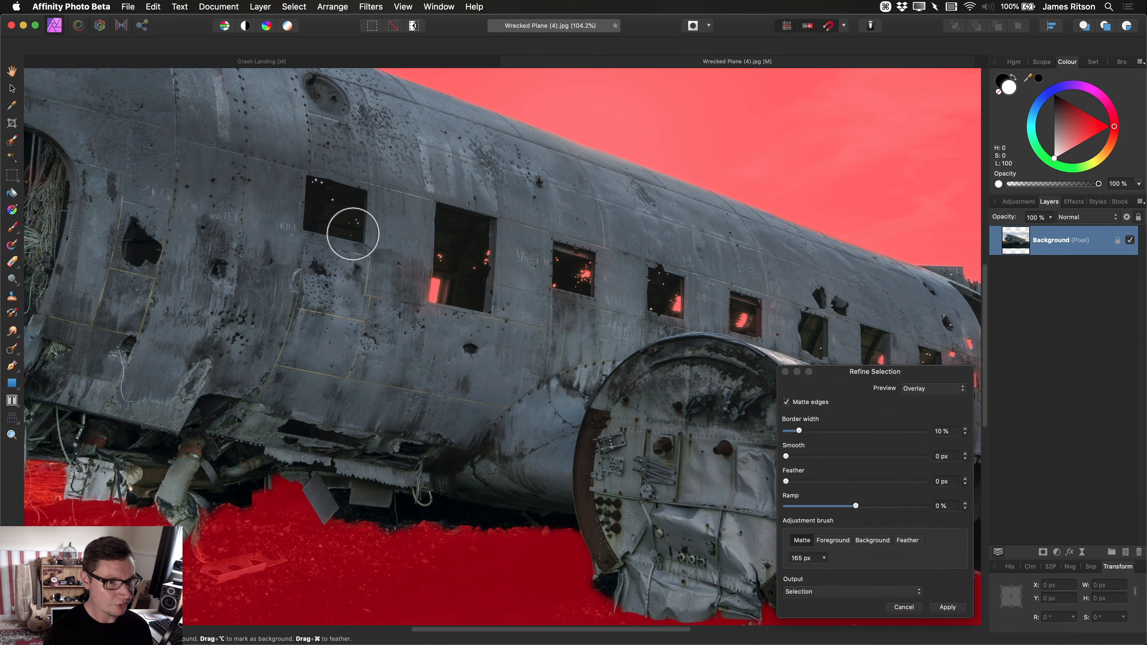
drag(312, 176, 360, 240)
scroll(393, 276, down, 4)
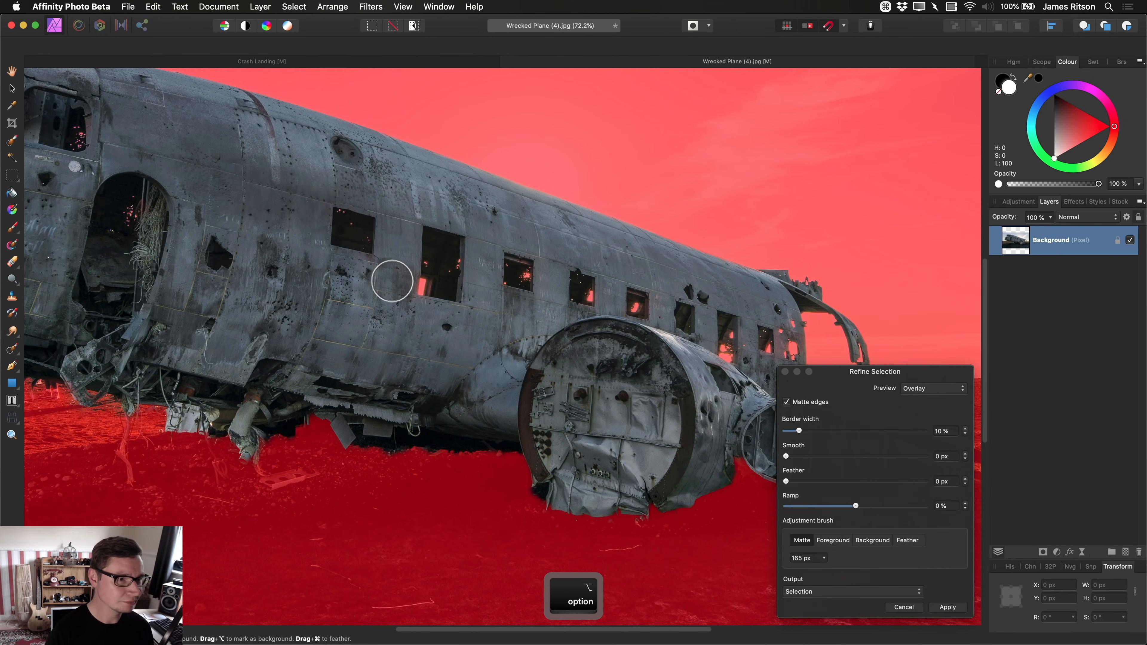
- Refine the matte along the tail frame and rear fuselage edge, reducing the adjustment brush to 73 px
drag(537, 319, 281, 232)
drag(630, 295, 494, 295)
scroll(589, 288, up, 4)
scroll(533, 302, up, 3)
key(bracketleft)
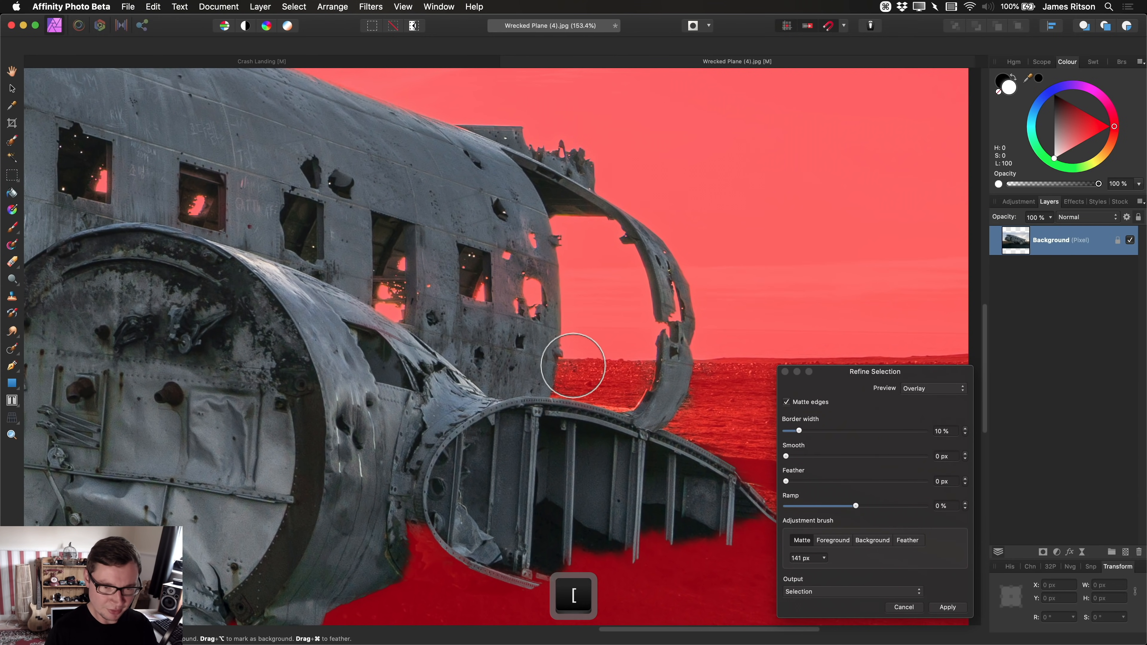
scroll(571, 364, down, 6)
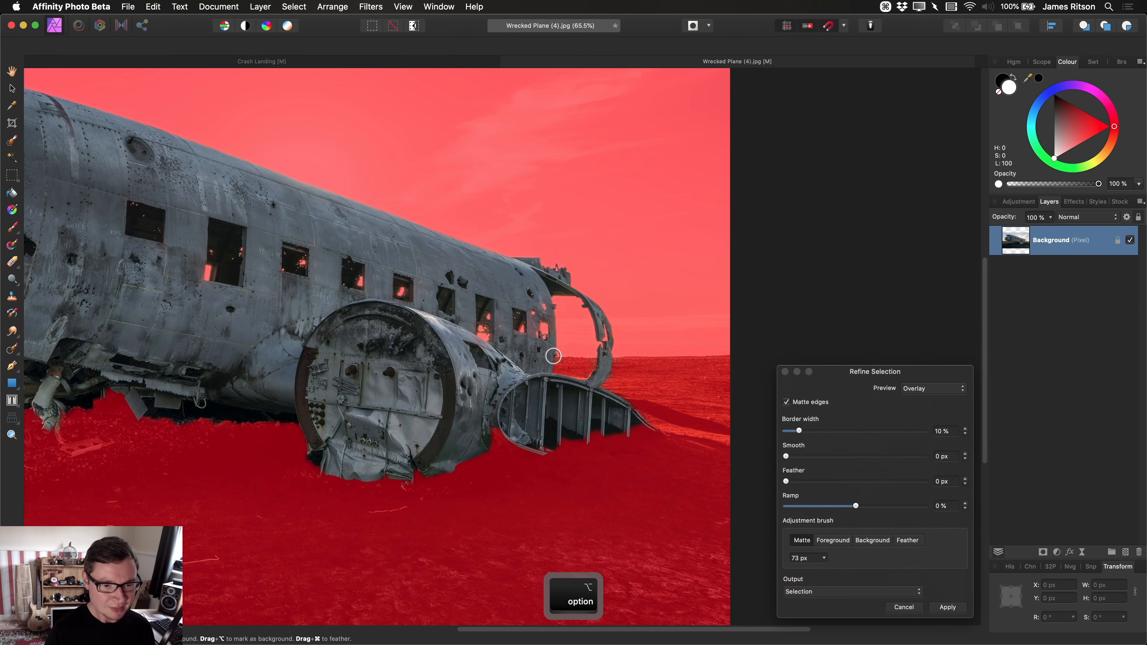
- Refine the matte inside the torn nose section of the plane with a 49 px adjustment brush
scroll(539, 322, right, 2)
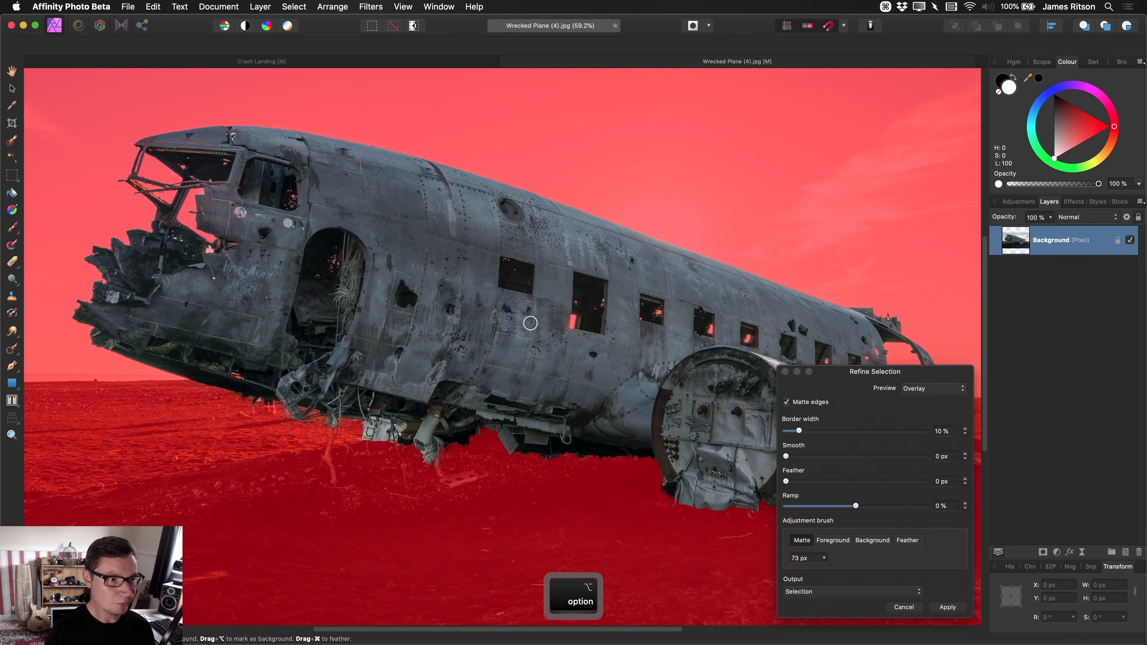
drag(359, 271, 335, 259)
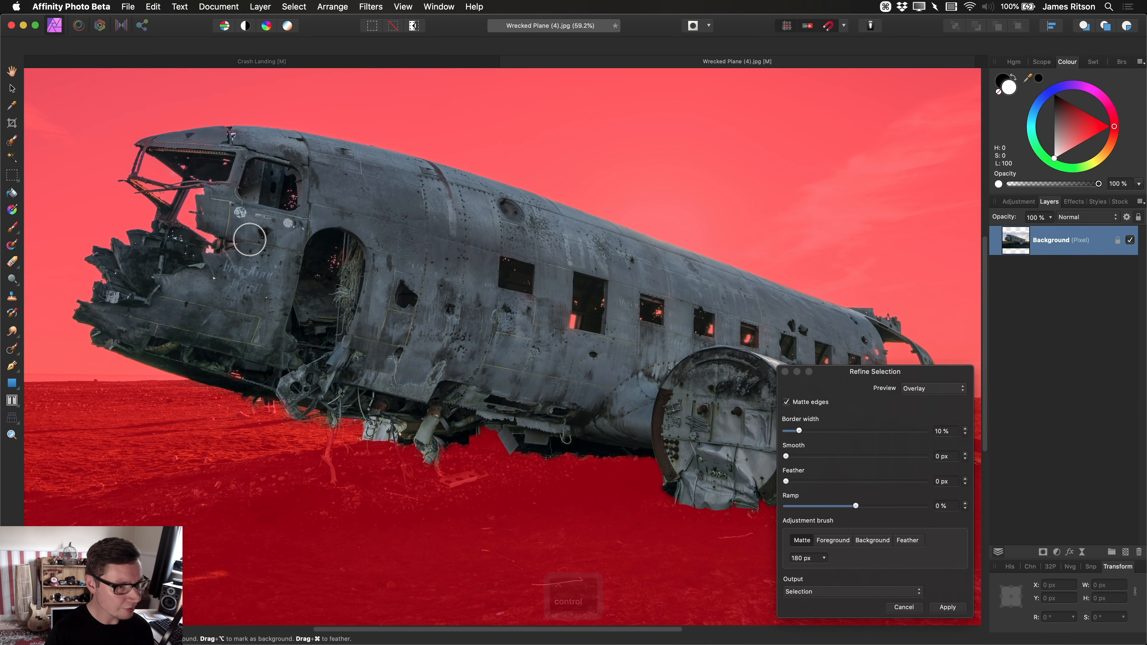
scroll(226, 283, up, 10)
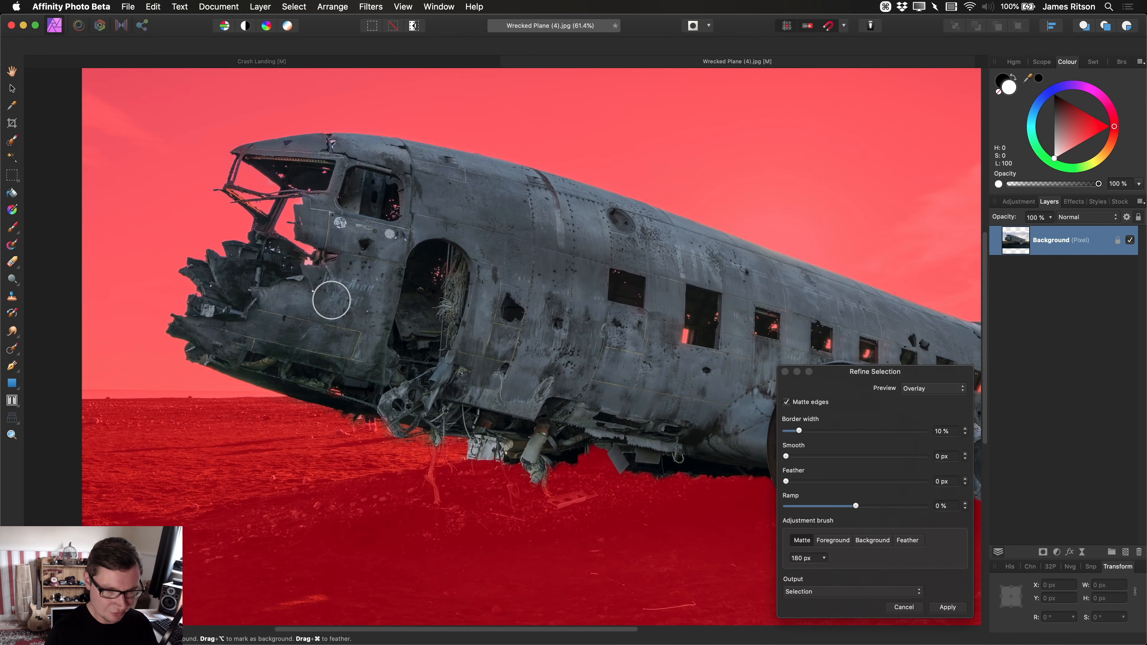
key(bracketleft)
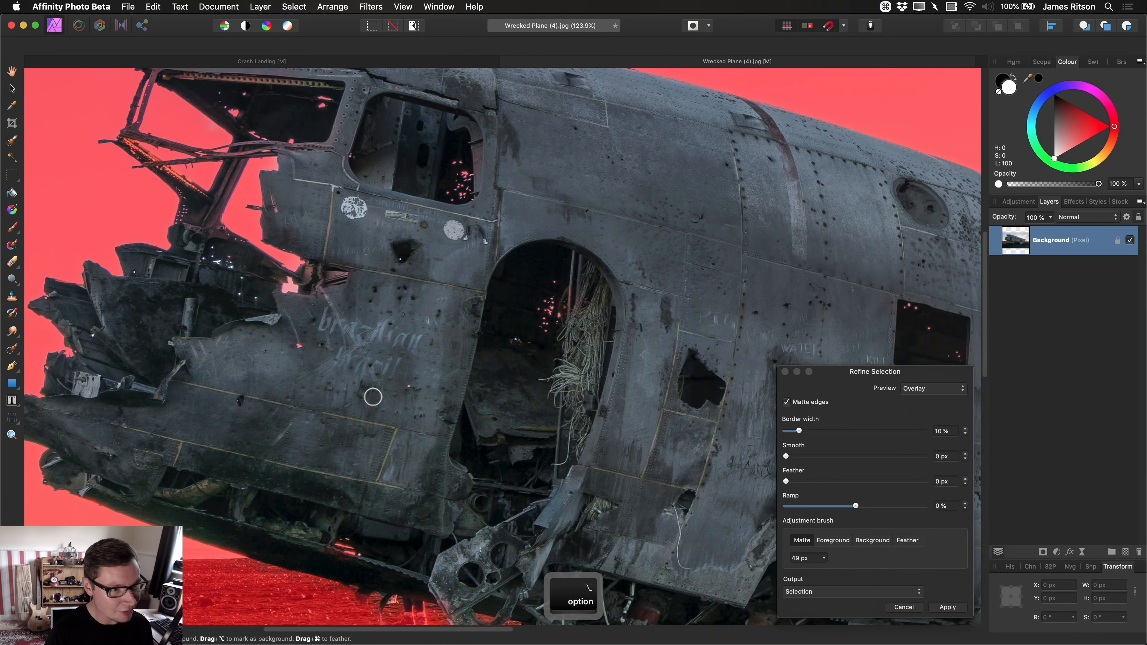
scroll(374, 398, down, 5)
drag(233, 288, 203, 288)
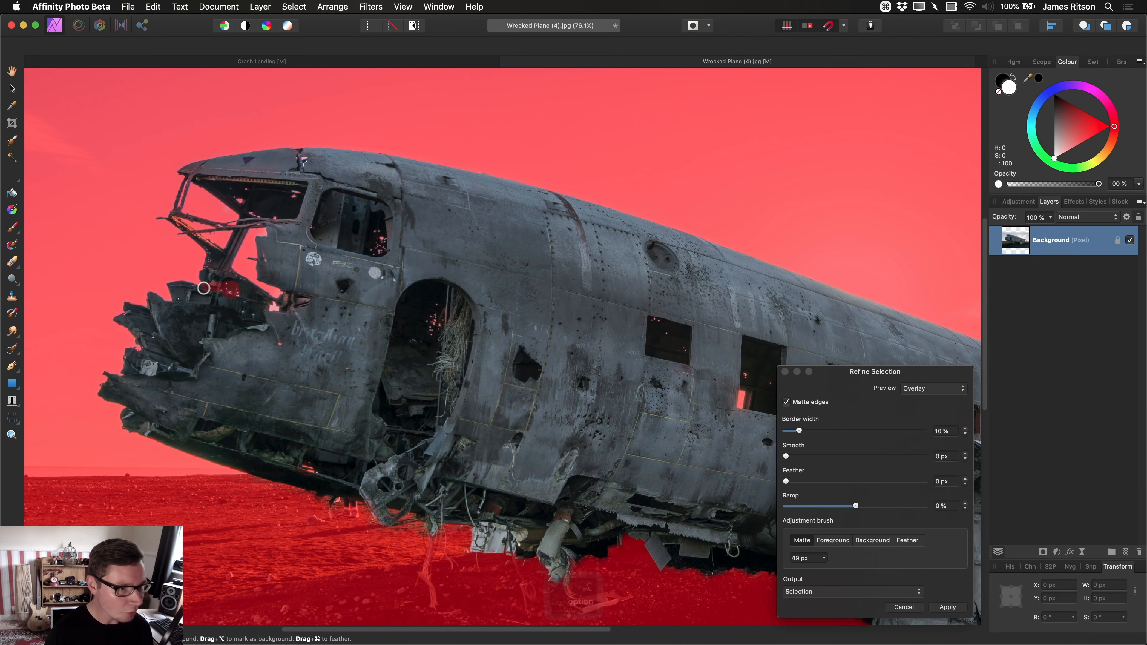
- Output the refined plane selection to a new layer and apply the refinement
drag(852, 373, 762, 145)
click(749, 364)
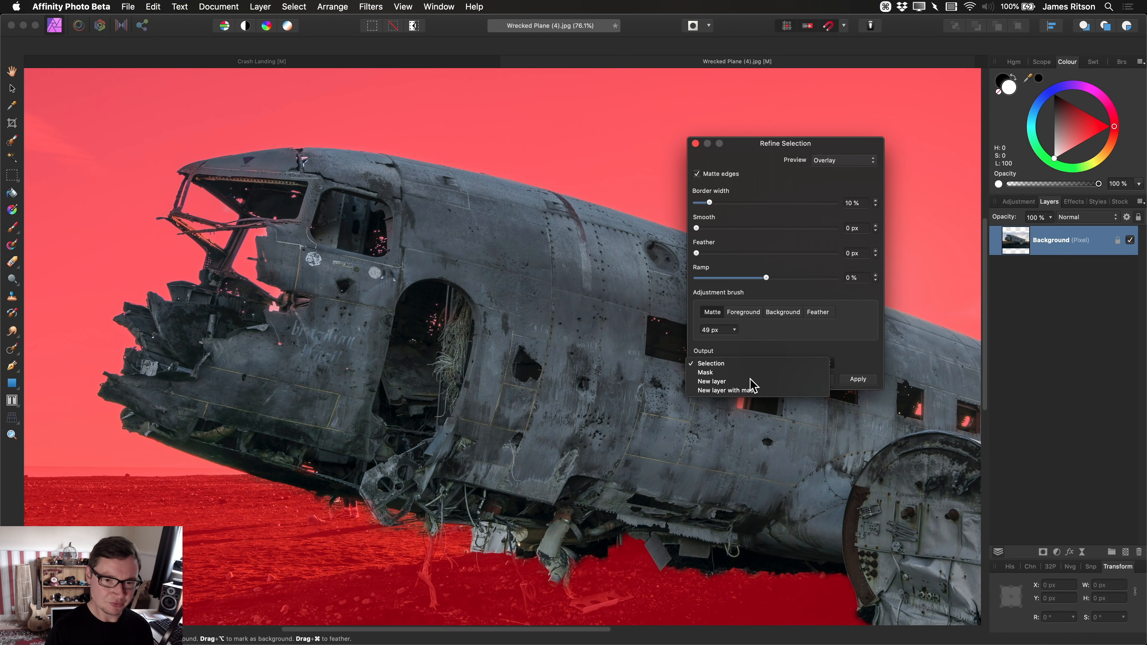
click(723, 381)
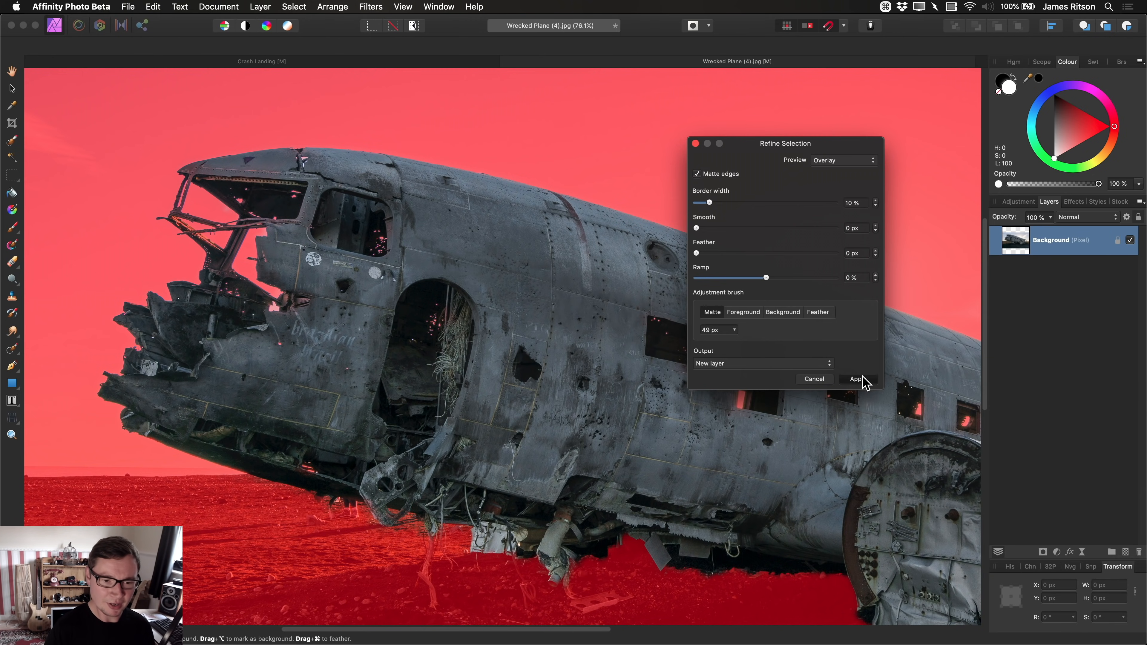
key(Return)
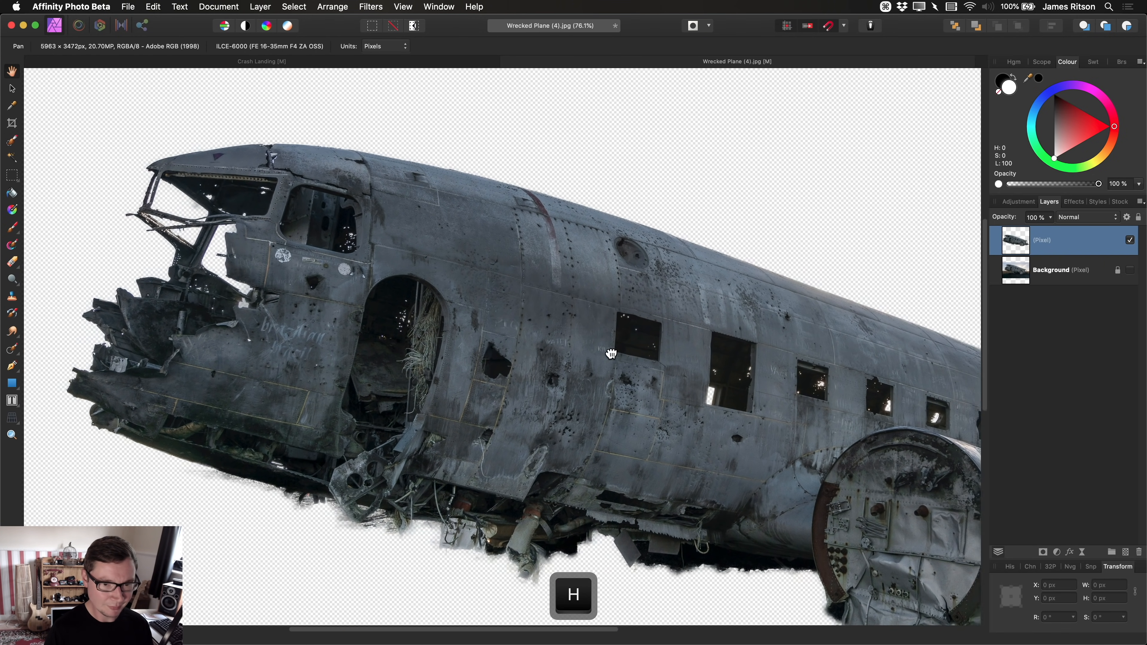
- Copy the cut-out plane layer and paste it into the Crash Landing document above the Prehistoric Garden layer
key(Tab)
key(Tab)
key(super+0)
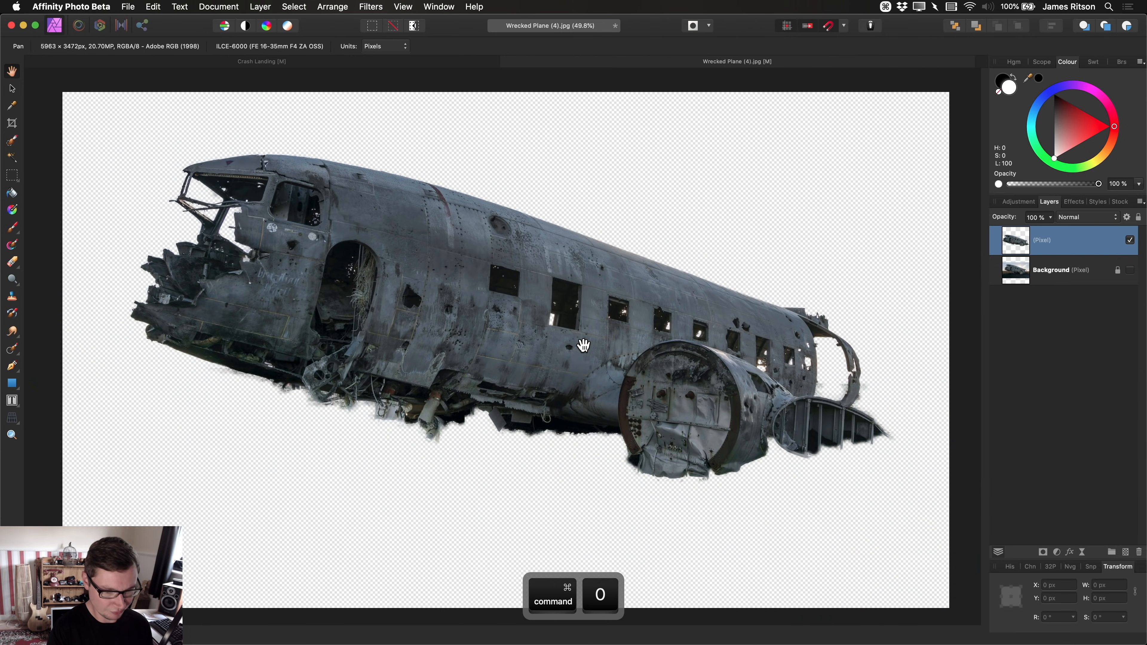
key(super+c)
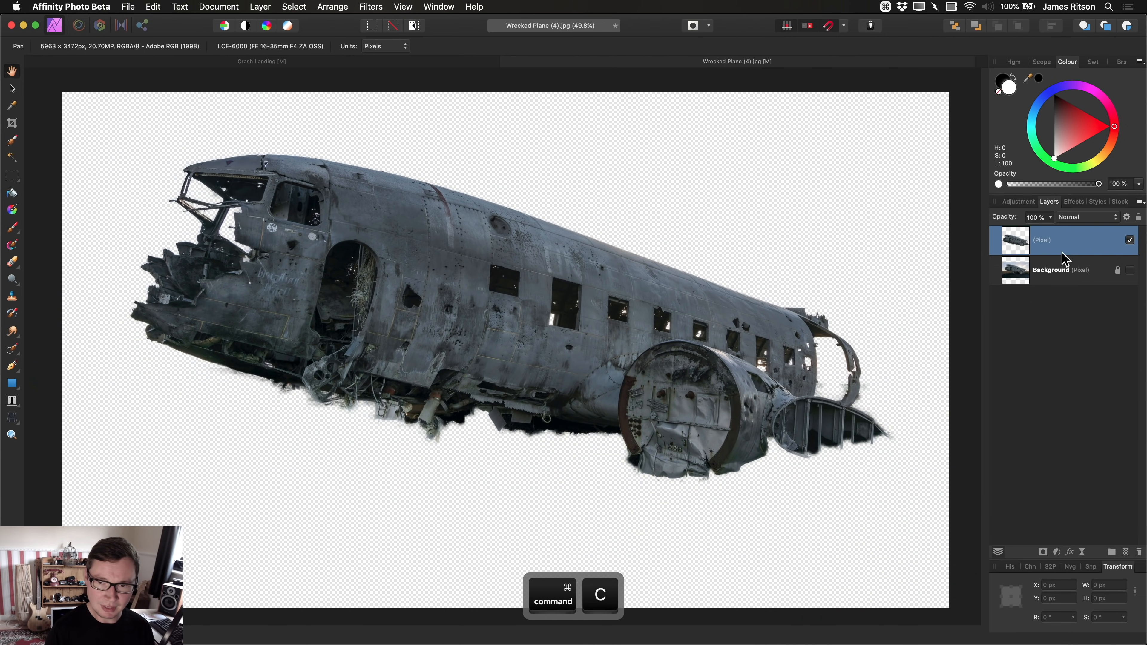
key(super+c)
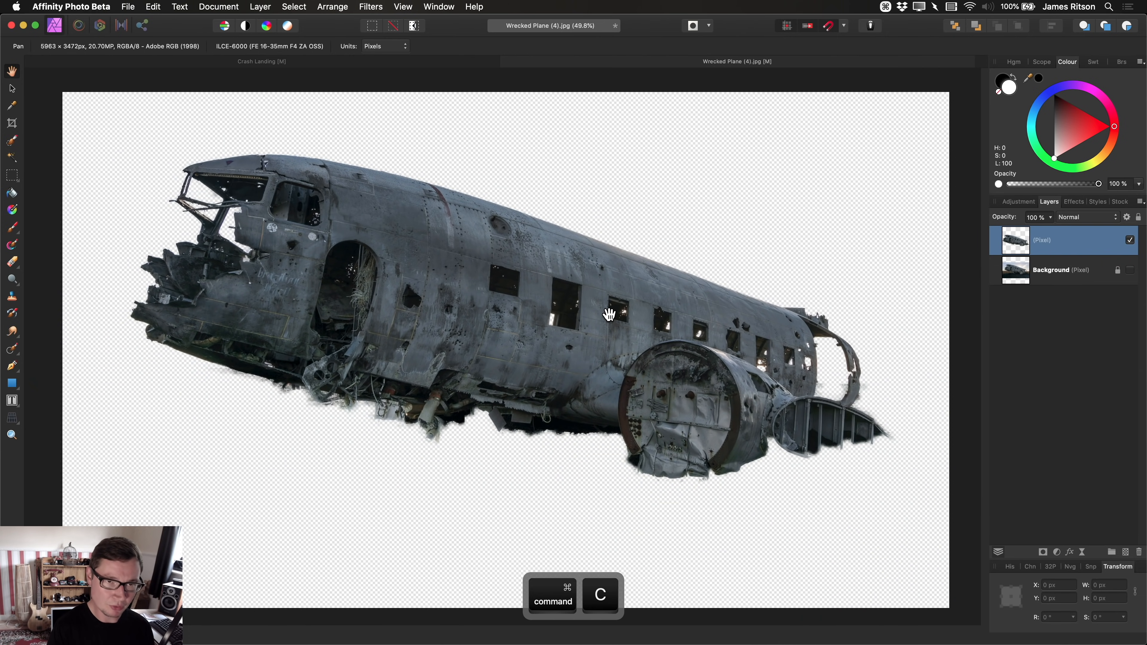
click(447, 61)
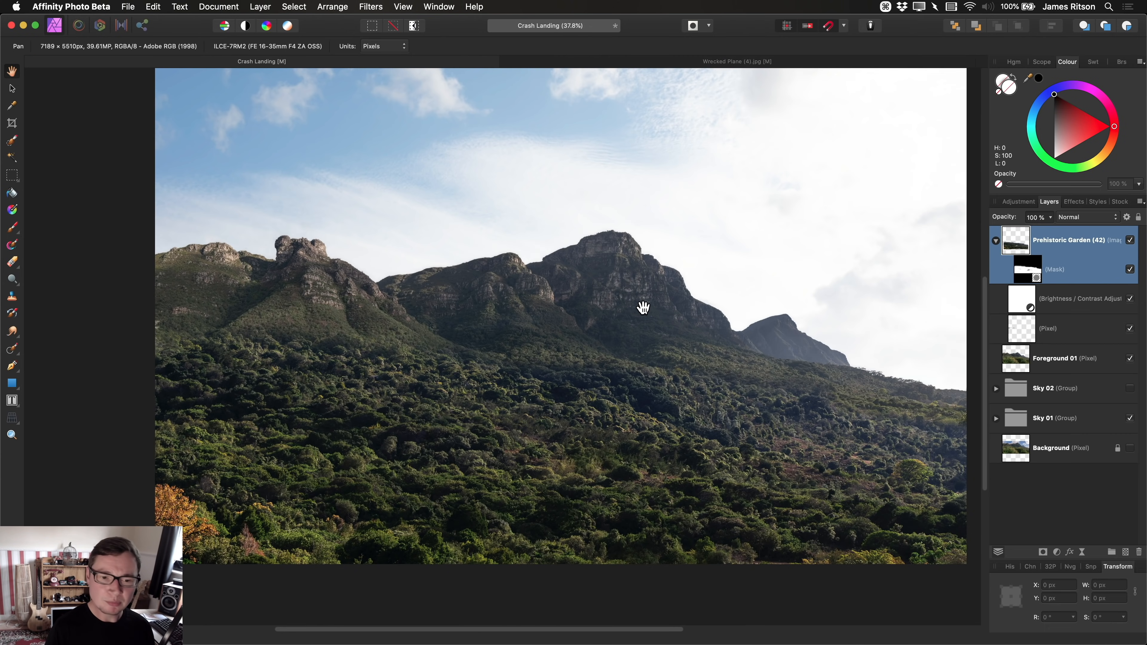
key(super+v)
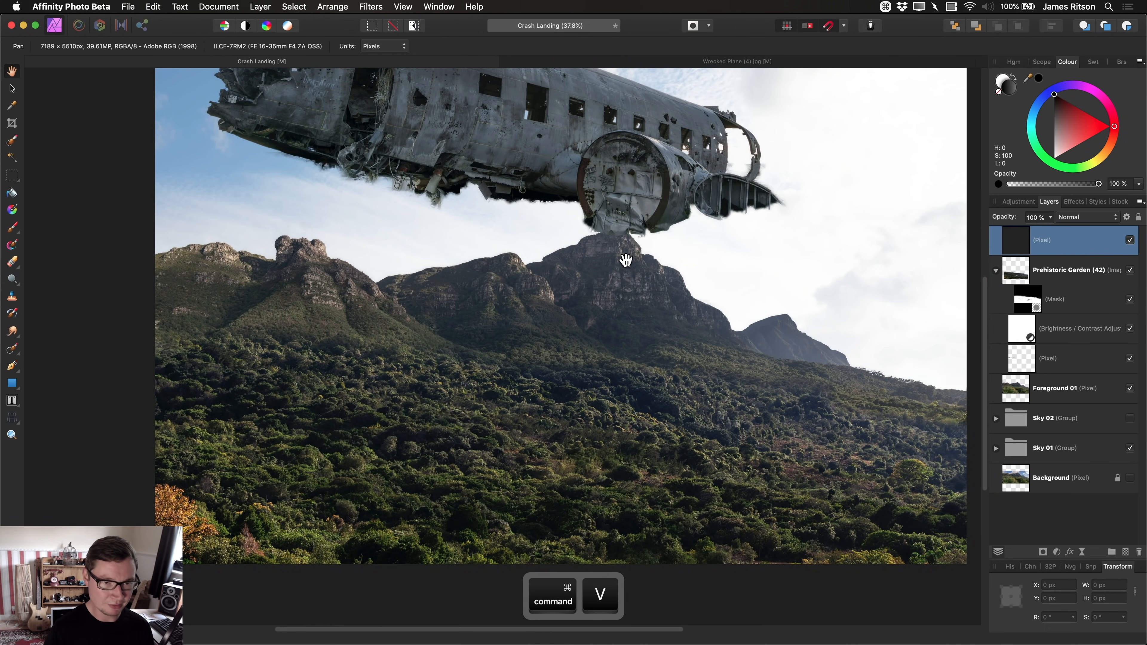
- Scale the pasted plane down to about 1657 × 726 px and place it on the forested slope below the central mountain
scroll(588, 213, down, 1)
drag(592, 221, 678, 460)
key(v)
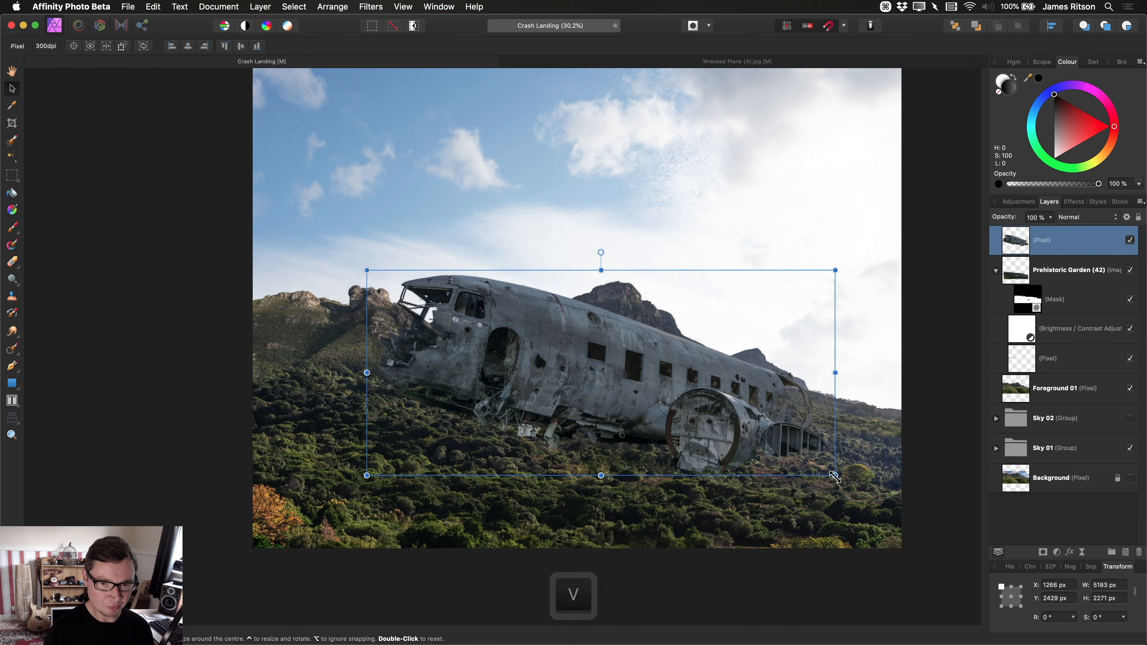
drag(834, 471, 700, 412)
drag(632, 378, 614, 397)
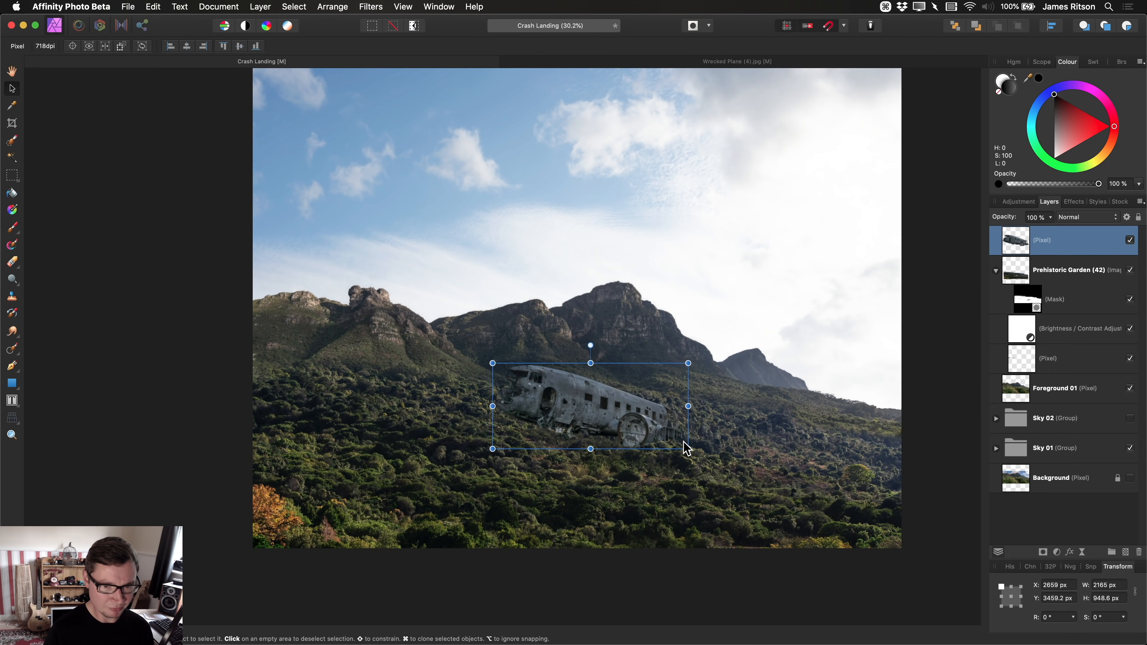
drag(687, 449, 665, 439)
scroll(627, 409, up, 2)
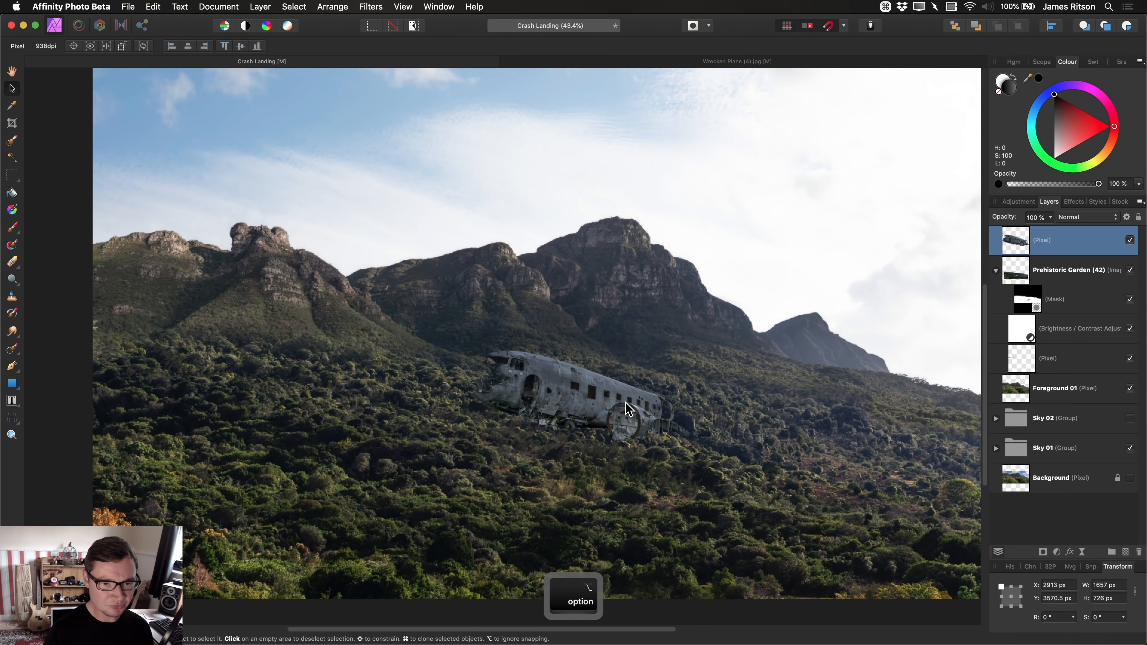
scroll(625, 402, down, 1)
mouse_move(625, 396)
mouse_down()
mouse_move(594, 388)
mouse_move(623, 401)
mouse_up()
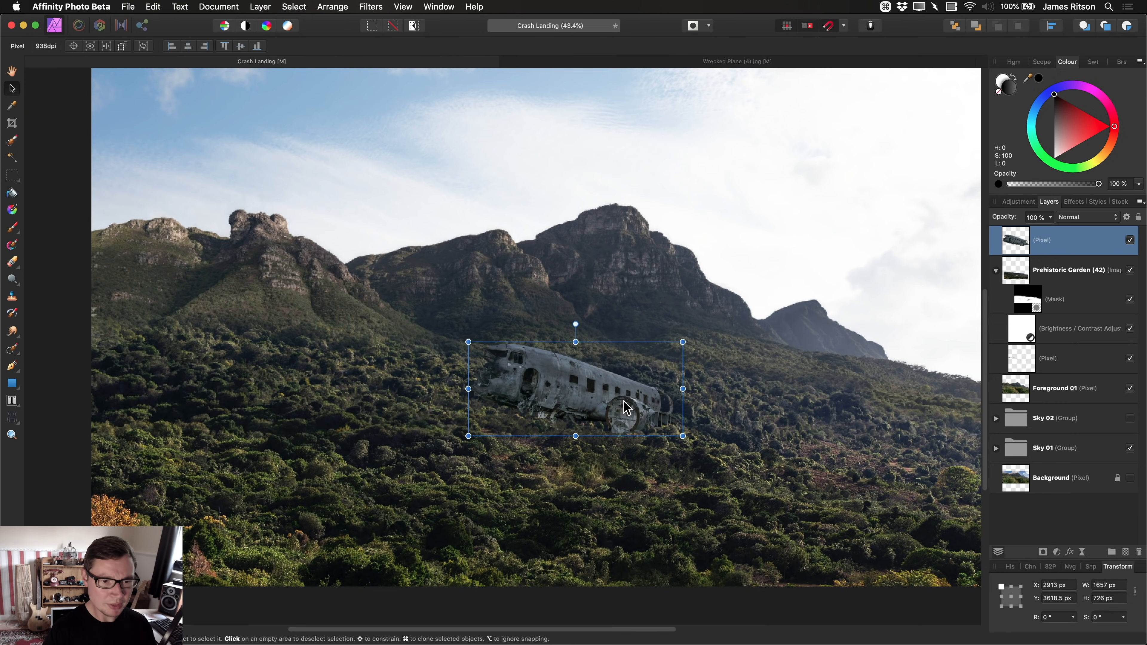
- Enlarge the plane to about 2295 × 1006 px and nudge it slightly lower on the forested slope
scroll(660, 429, down, 5)
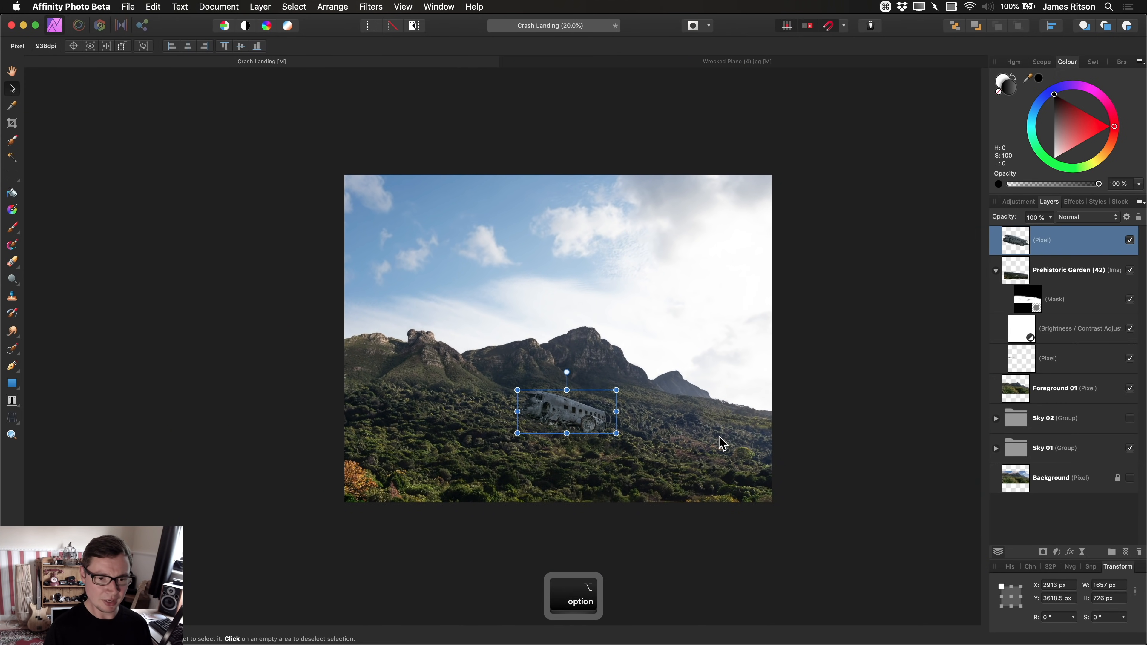
scroll(695, 435, down, 2)
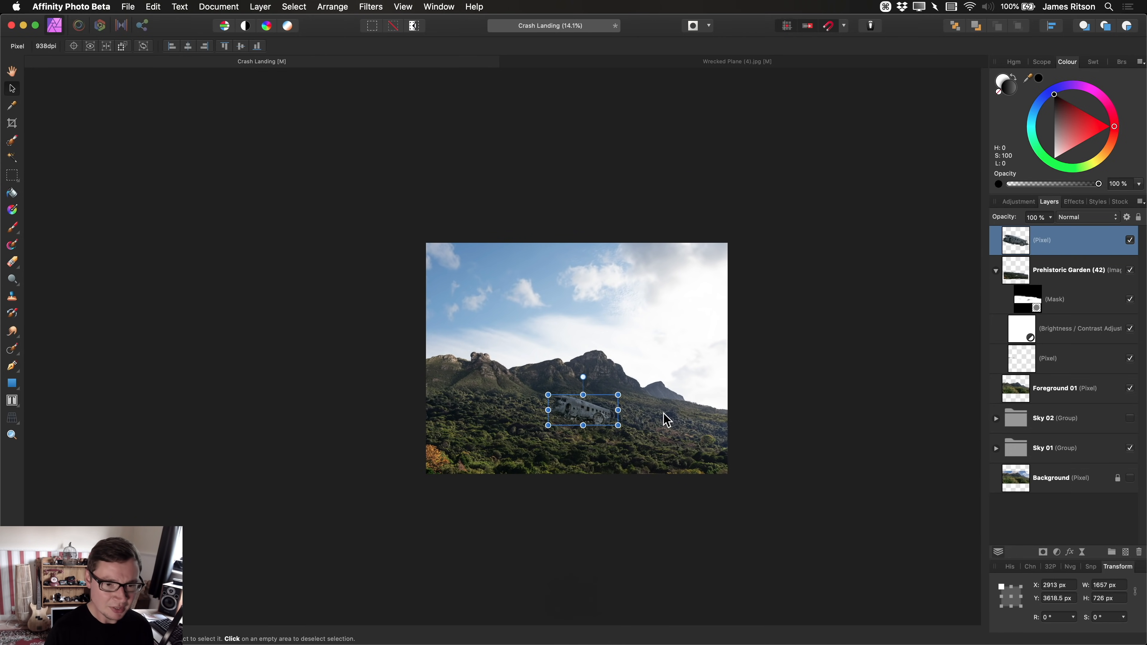
scroll(668, 421, up, 4)
drag(643, 433, 691, 452)
scroll(607, 431, up, 4)
scroll(598, 429, up, 2)
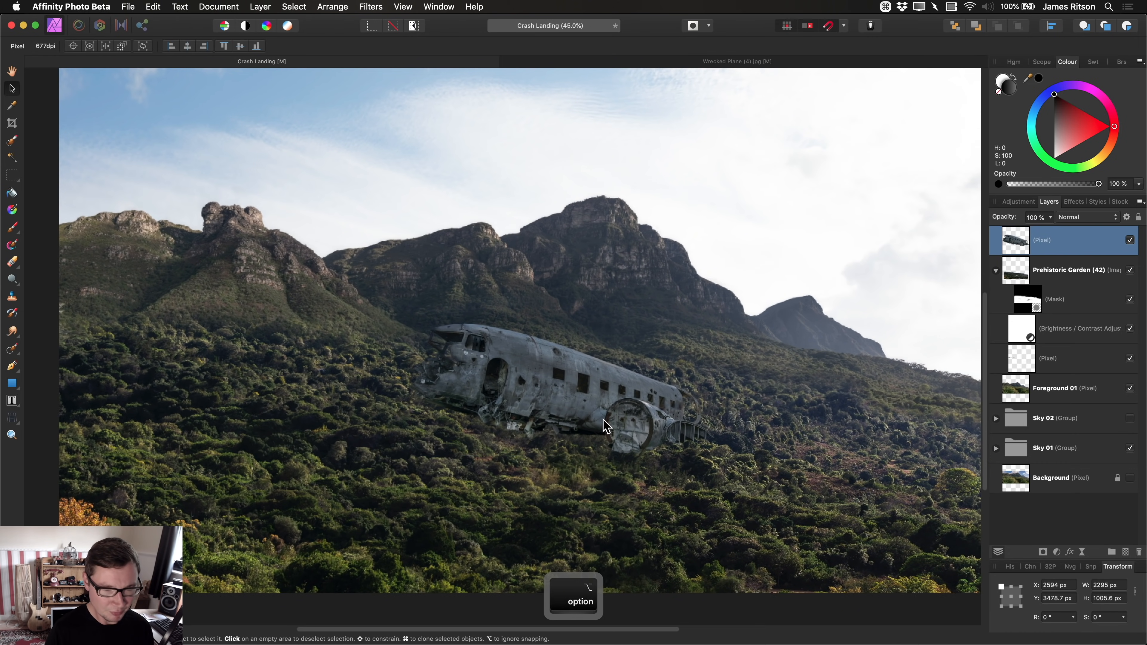
mouse_move(607, 398)
mouse_down()
mouse_move(588, 391)
mouse_move(612, 399)
mouse_up()
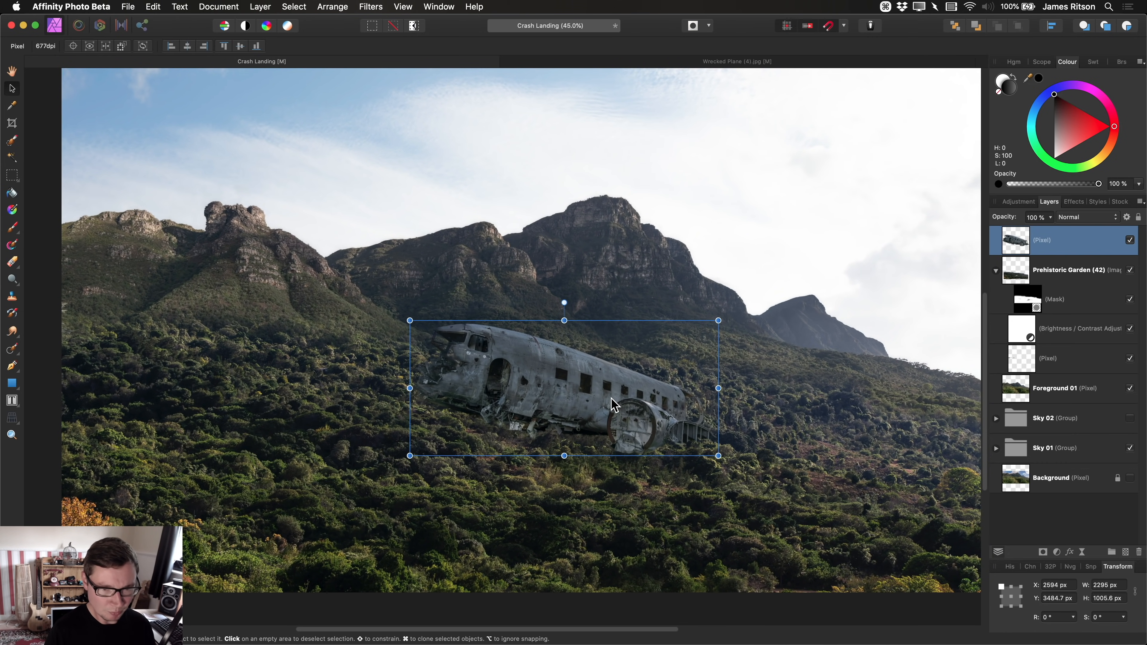
- Rename the pasted plane layer as Crashed Plane
scroll(607, 405, up, 3)
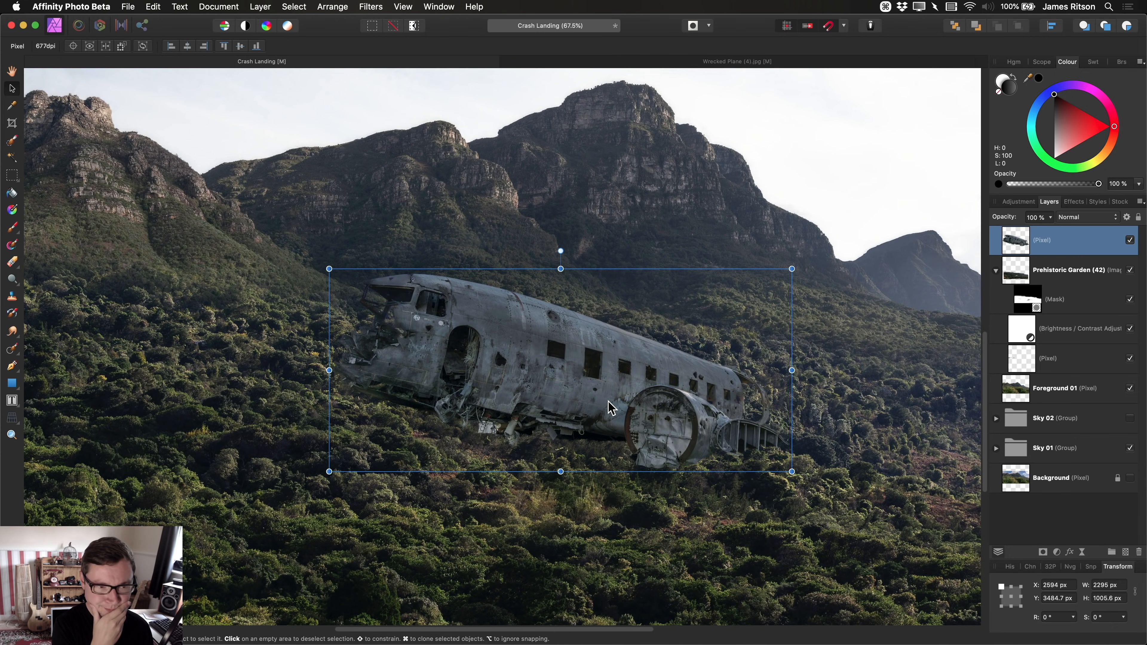
key(h)
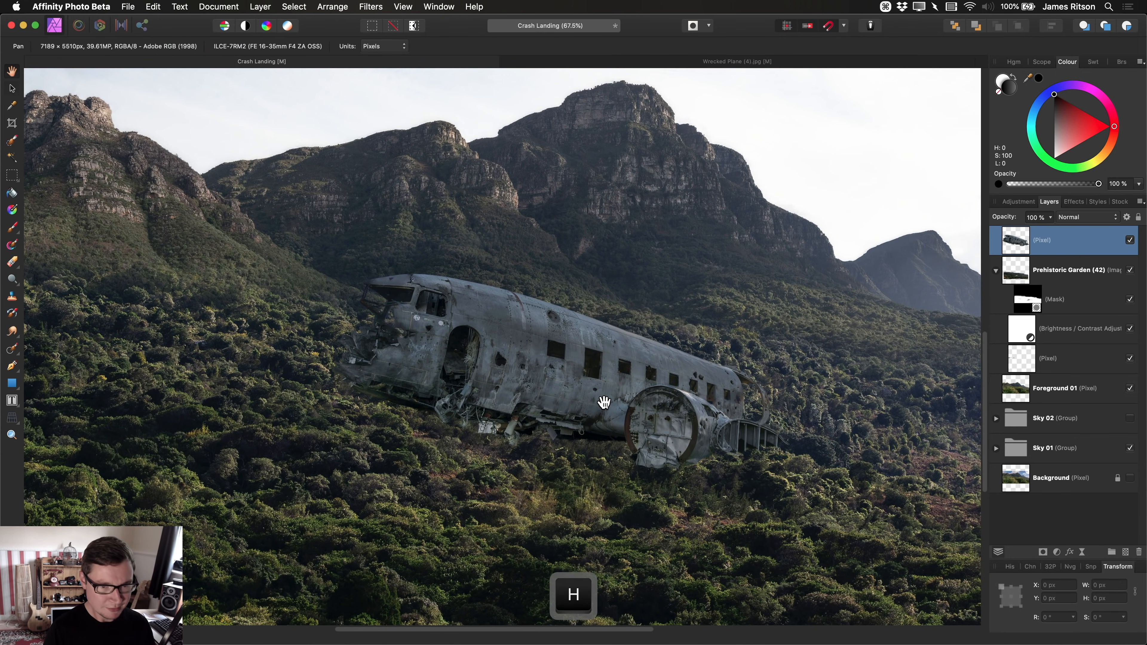
drag(618, 415, 567, 391)
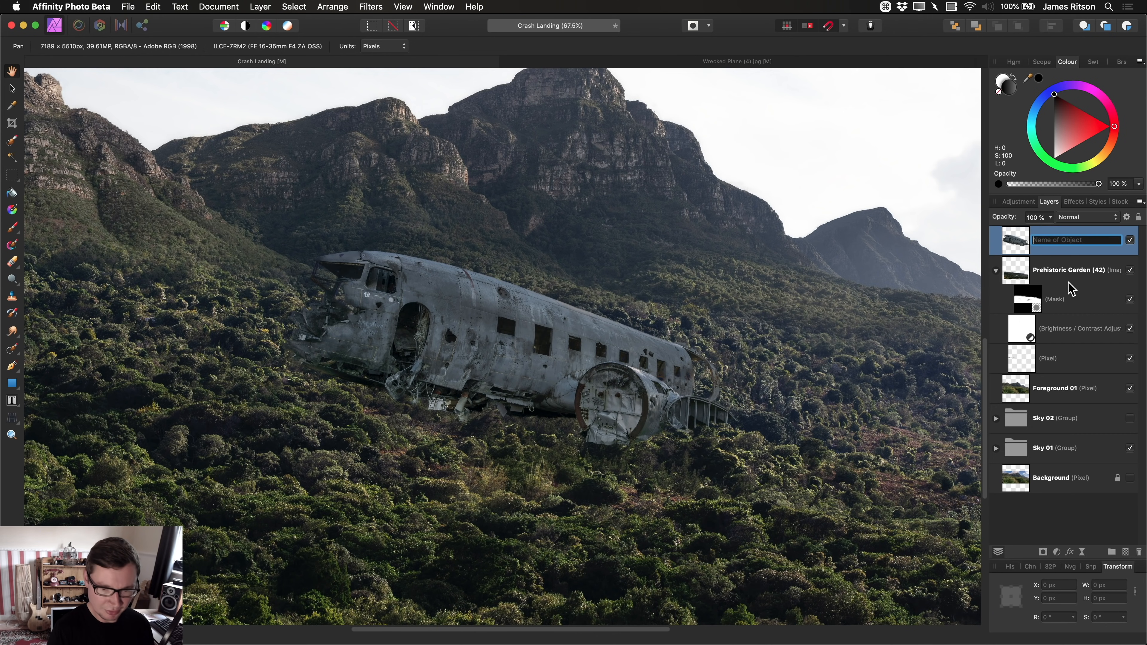
key(shift)
text(Cr)
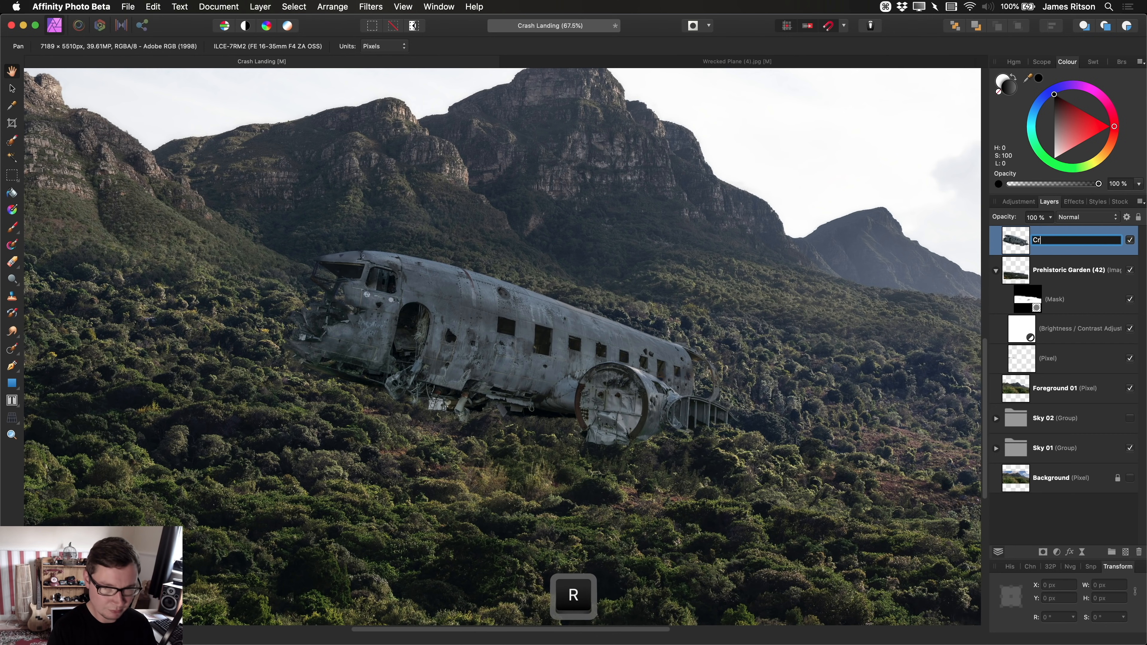
text(ashed Plan)
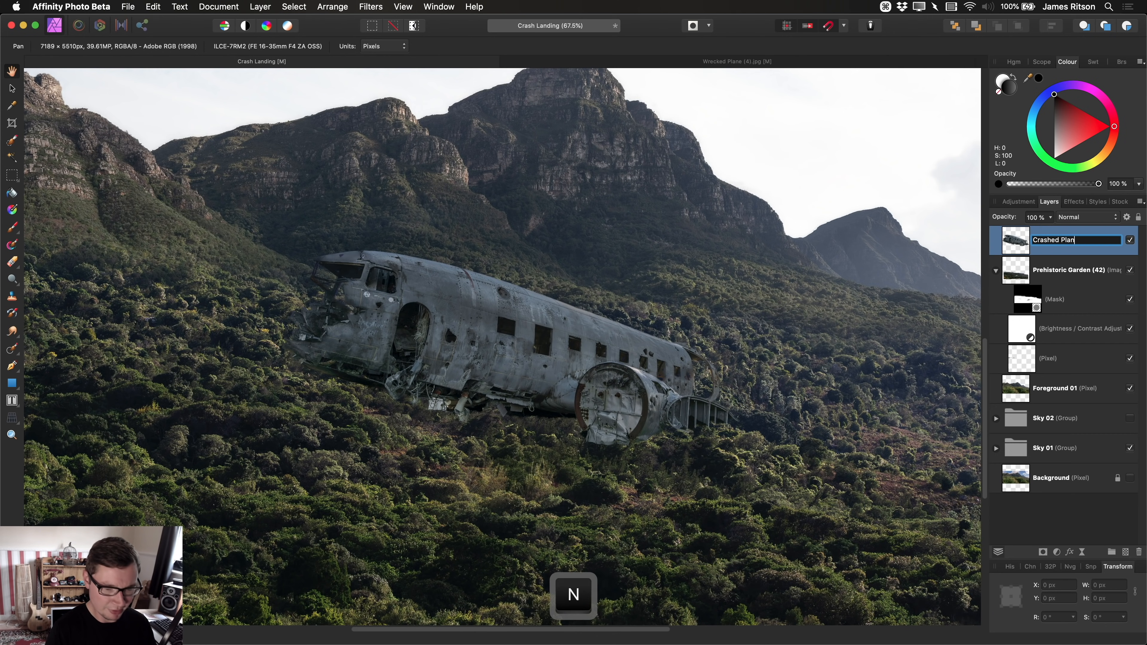
text(e)
key(Return)
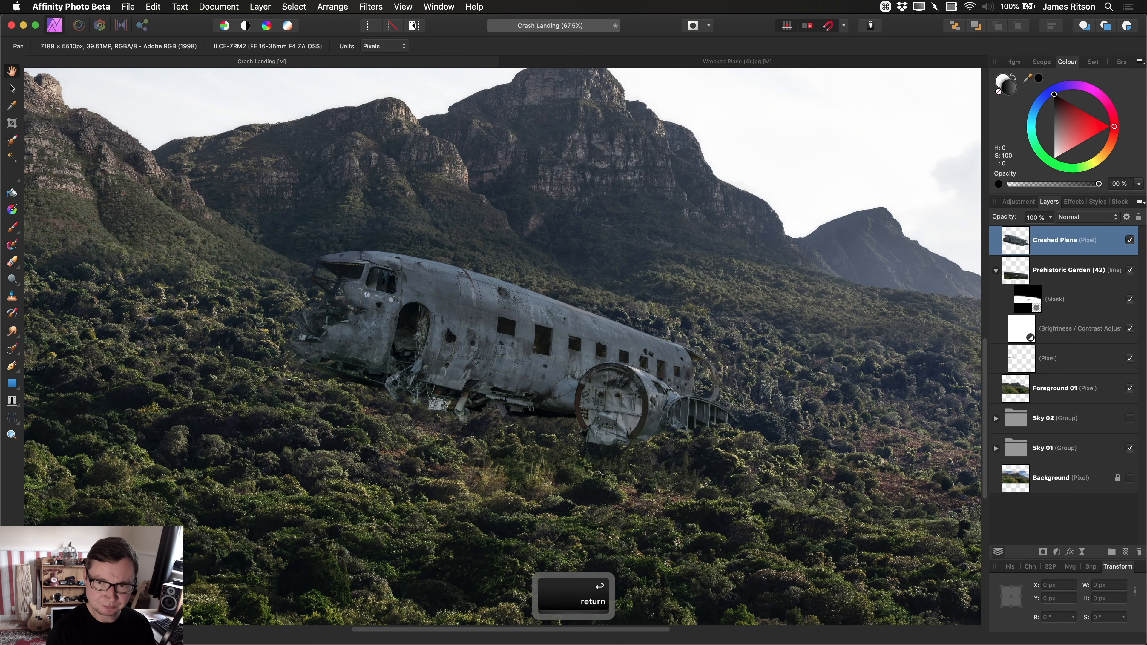
- Add a mask to the Crashed Plane layer and paint out the fuselage underside and wheel-like nacelle in black with a soft 474.5 px brush
click(1043, 553)
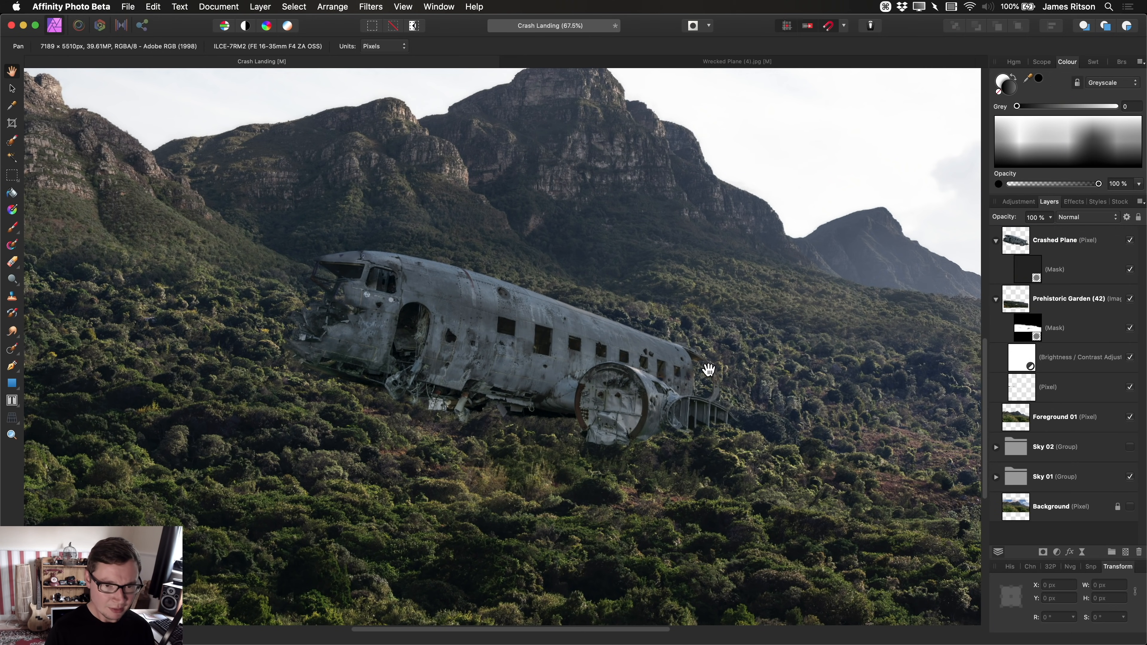
key(b)
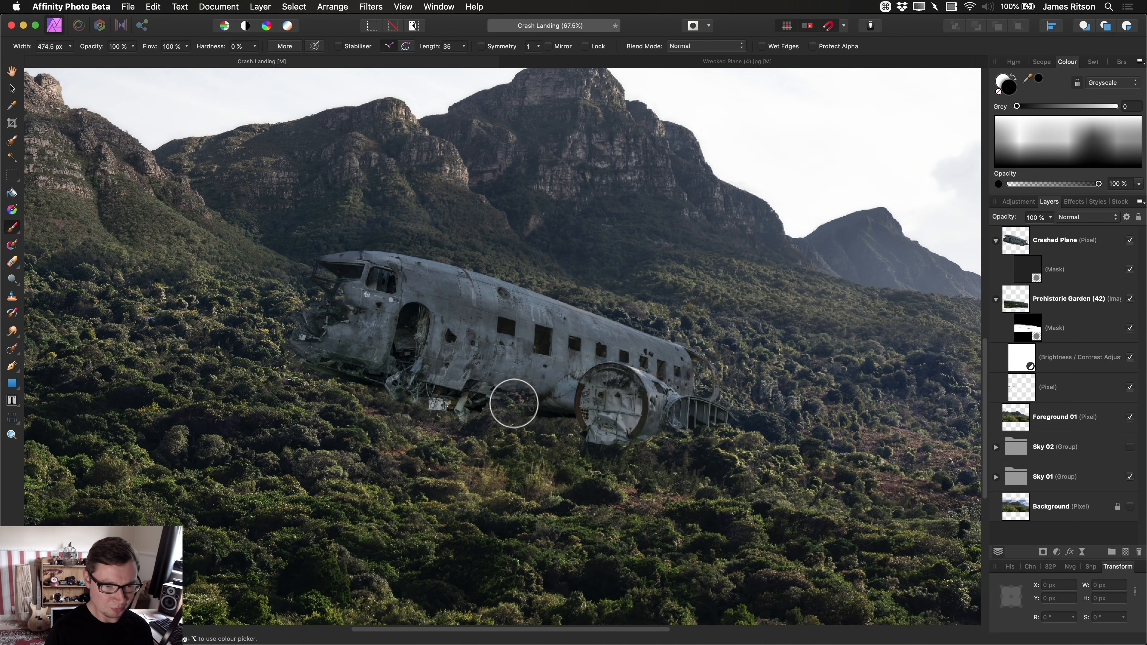
drag(513, 403, 350, 381)
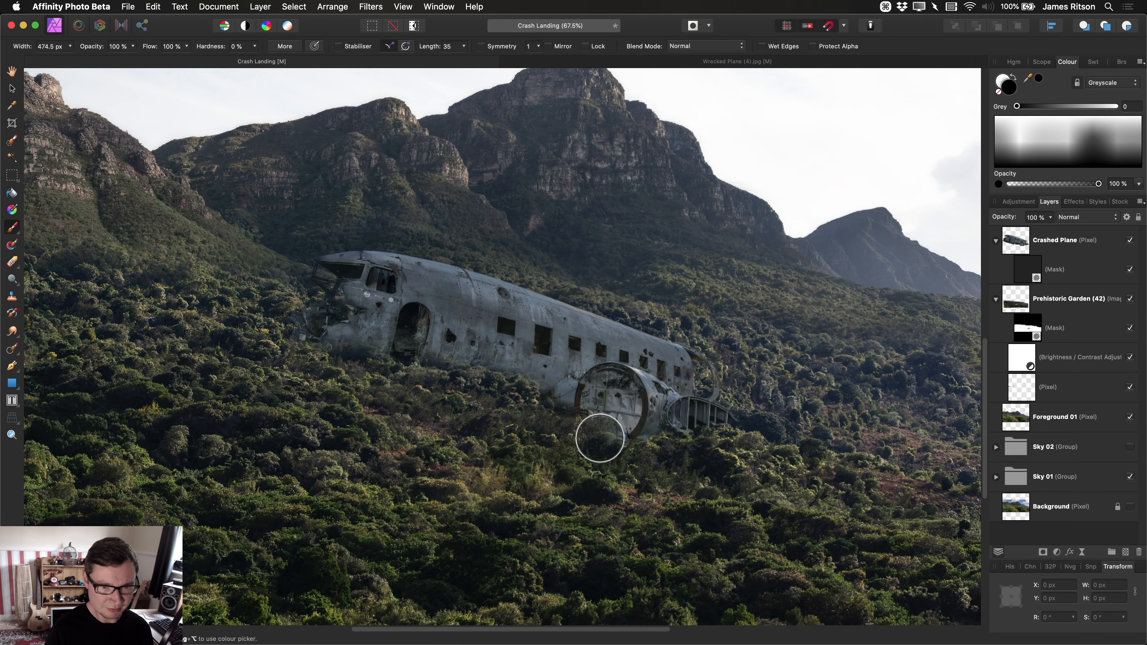
mouse_move(600, 438)
mouse_down()
mouse_move(733, 433)
mouse_move(751, 462)
mouse_up()
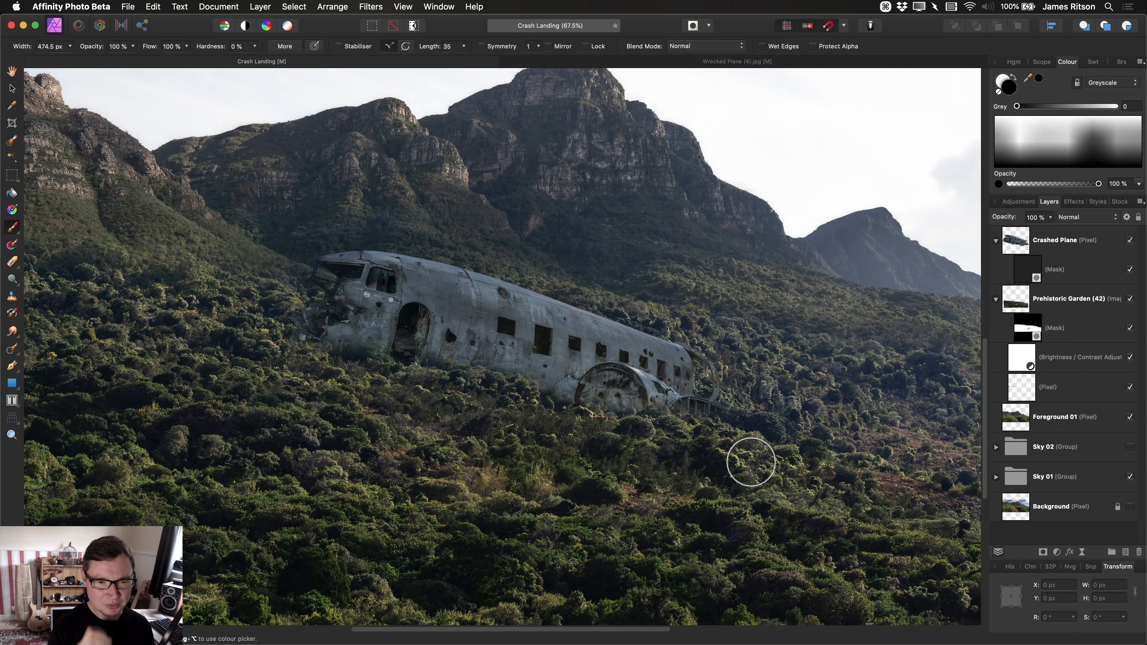
- Reduce the brush width to 179 px and undo the broad mask strokes along the plane's underside
scroll(750, 462, up, 8)
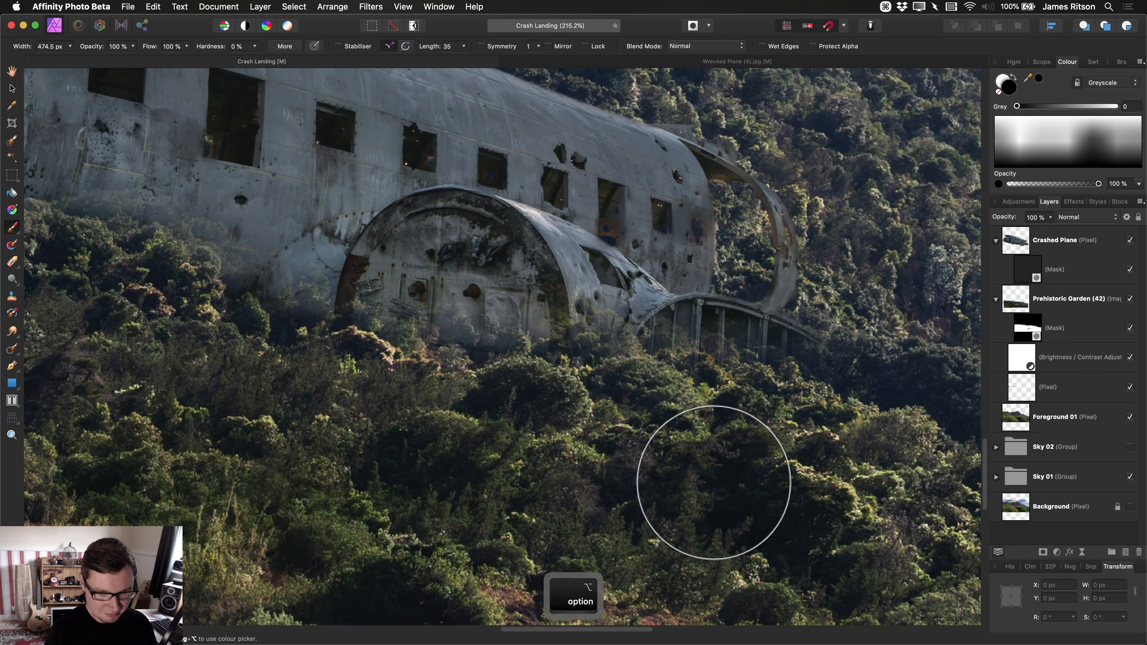
key(bracketleft)
key(bracketleft)
key(bracketleft)
key(bracketleft)
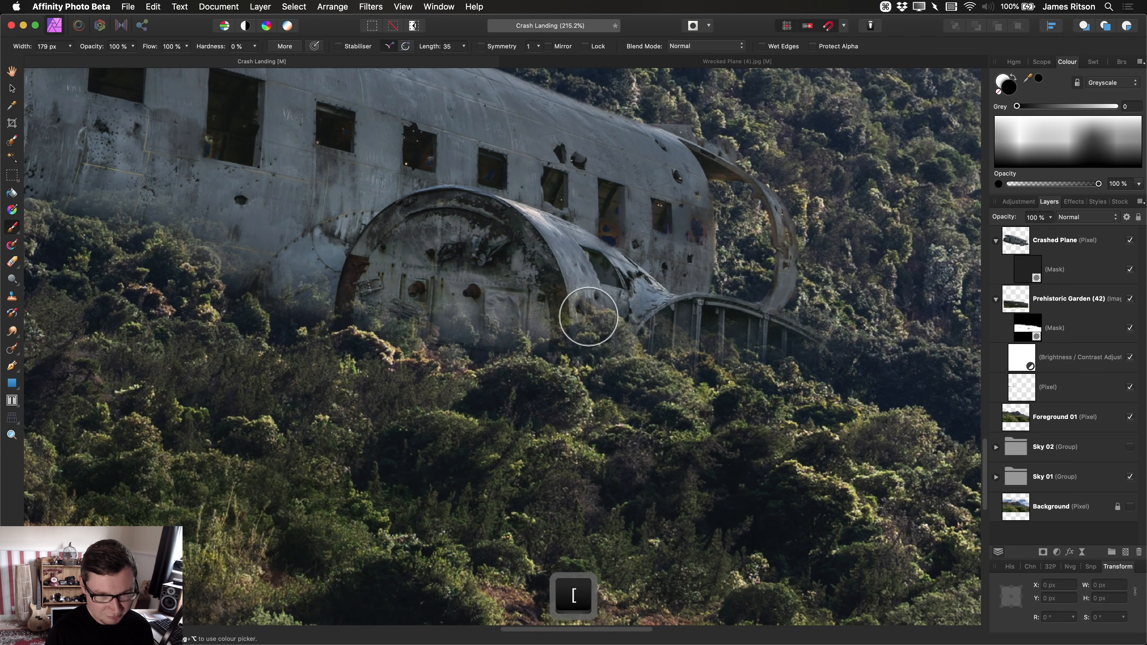
scroll(633, 466, down, 4)
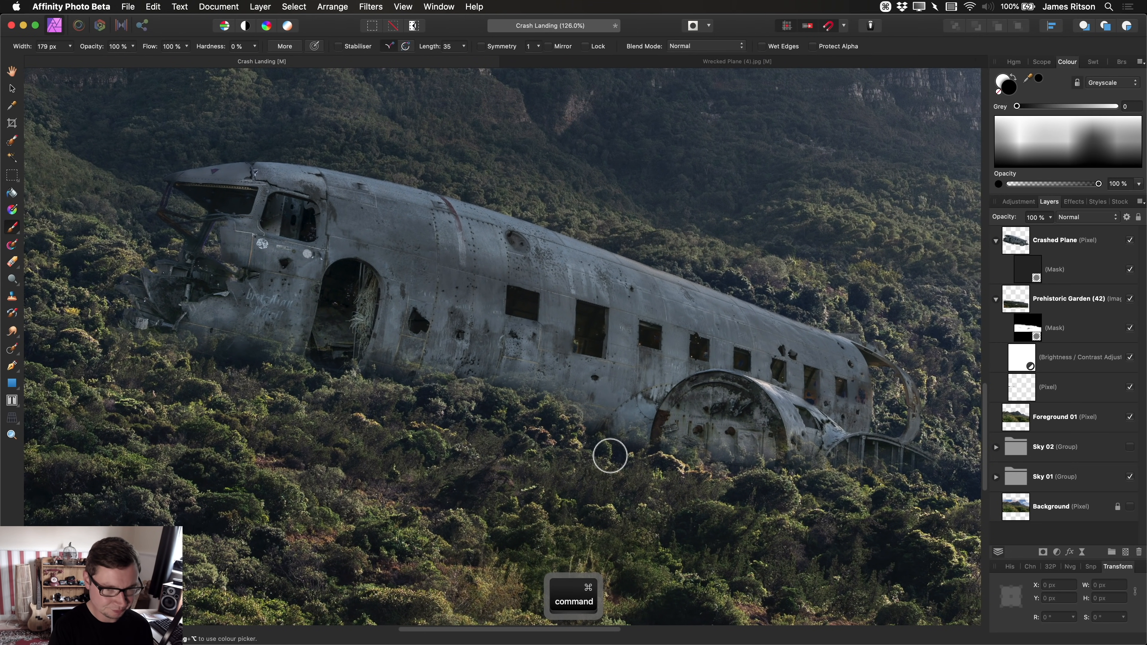
key(super+z)
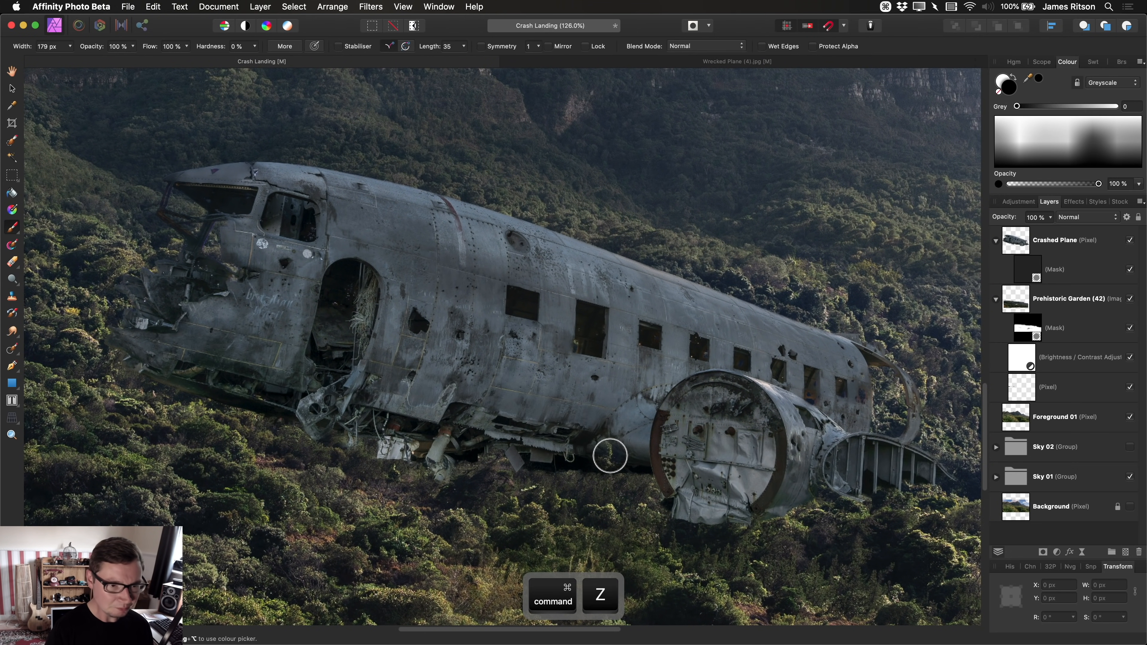
- Select Textured Mask Brush 01 from the Masking brush category
click(1121, 63)
click(1093, 81)
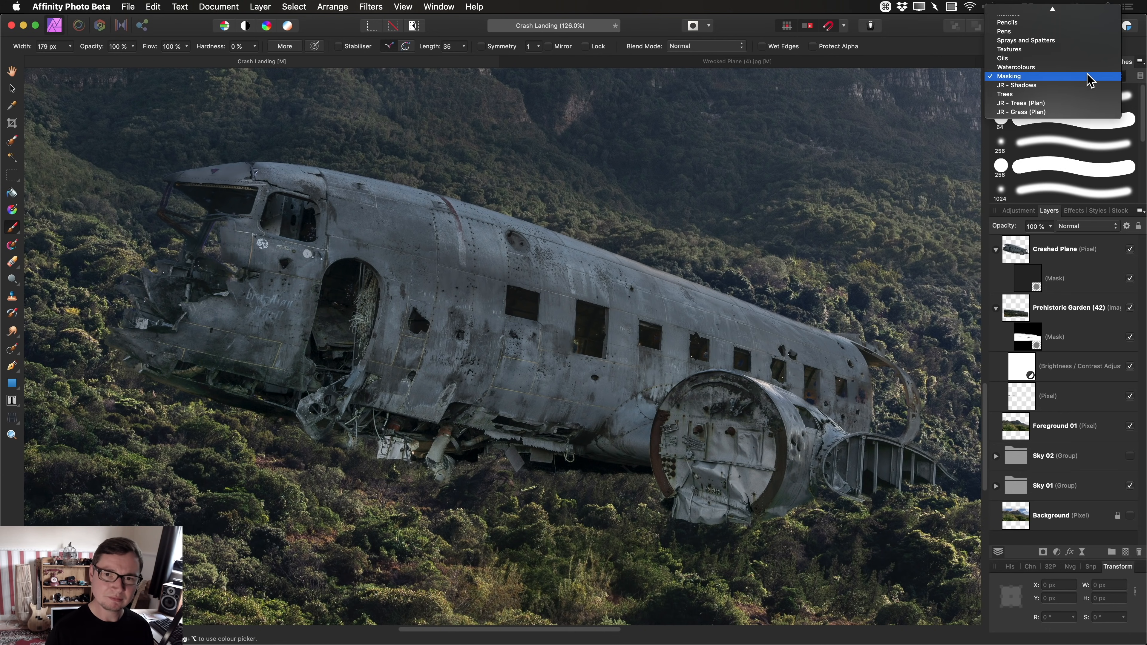
scroll(1084, 79, up, 3)
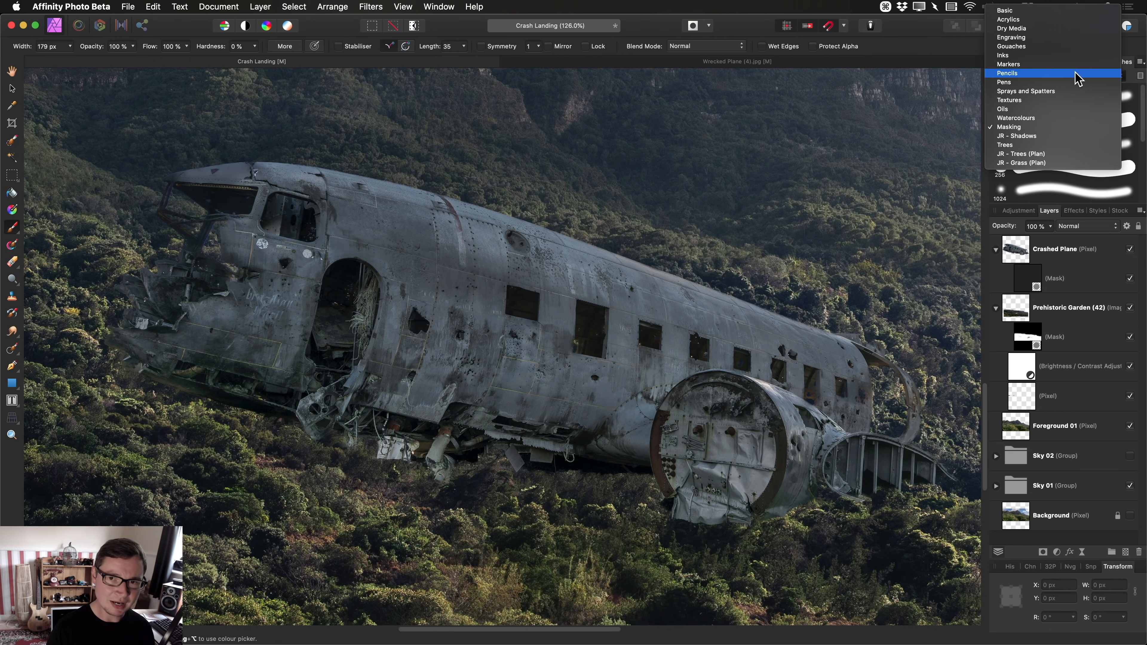
click(1039, 127)
scroll(1040, 121, down, 3)
scroll(1041, 136, down, 2)
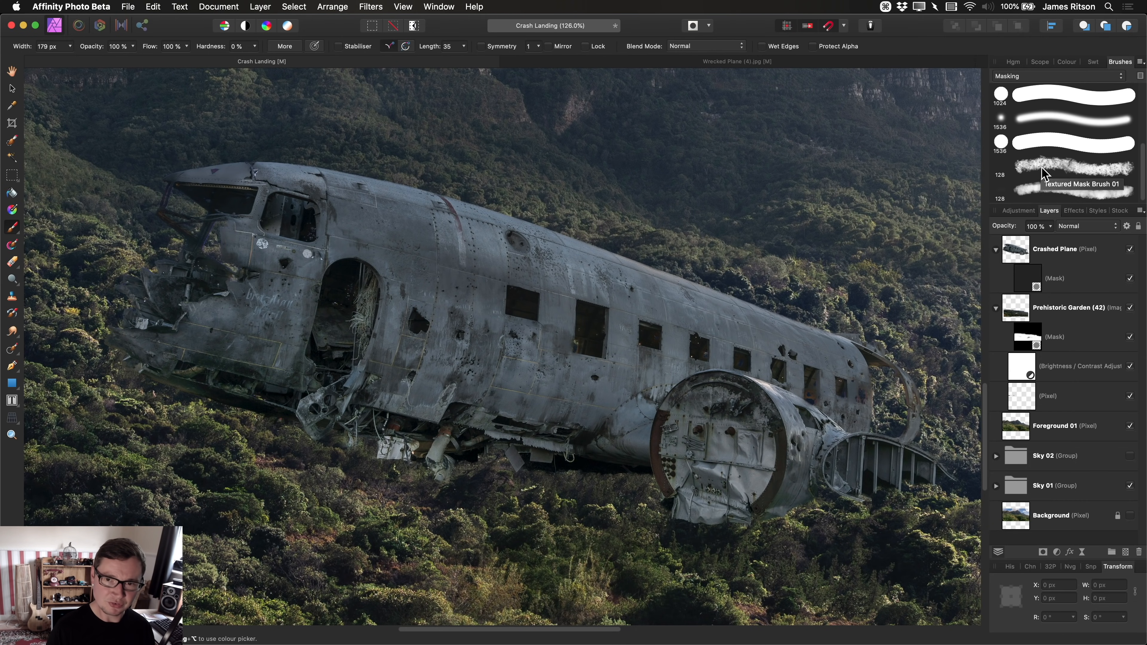
click(1043, 172)
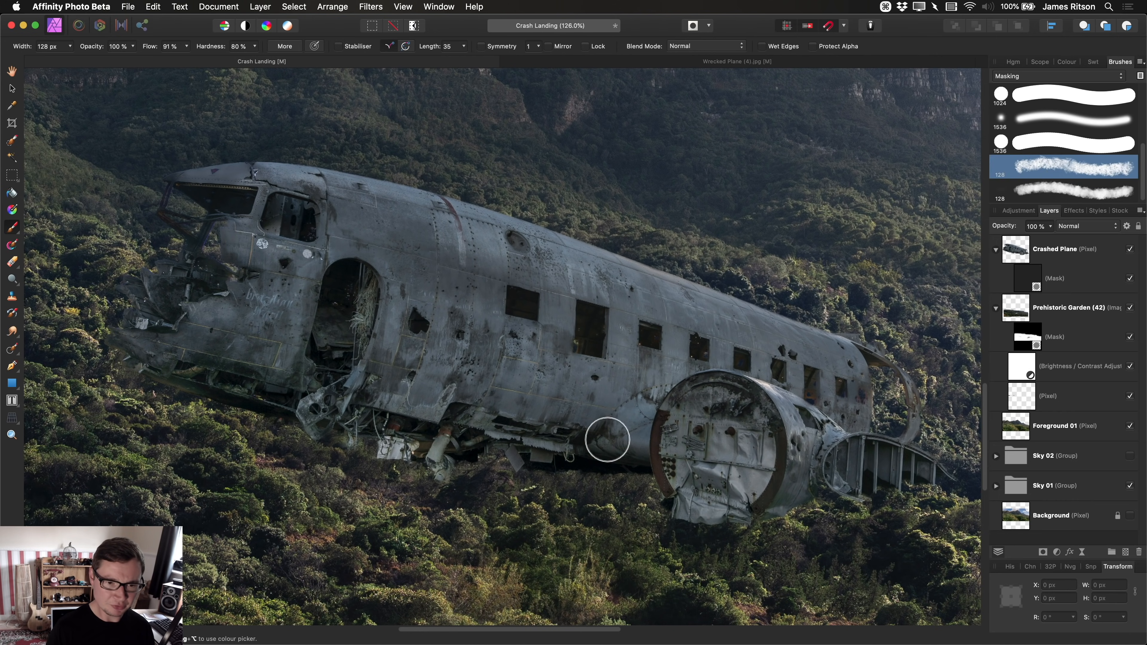
- Enlarge the textured brush to 181.2 px and paint out the debris along the plane's underside in black on its mask
drag(573, 453, 595, 453)
click(1067, 63)
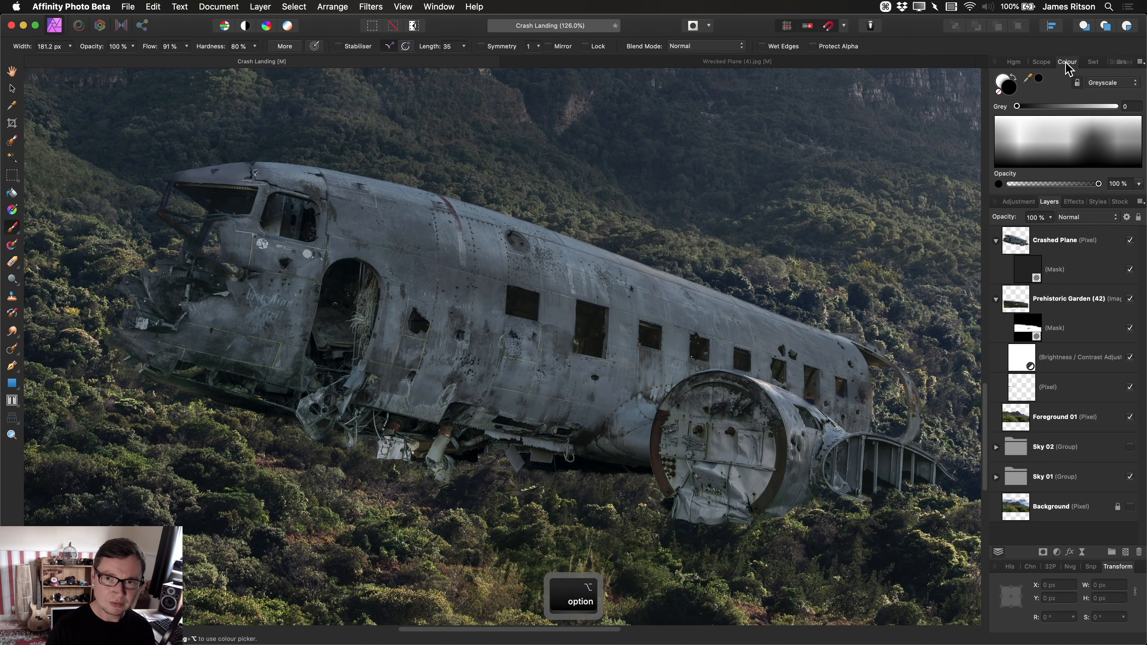
click(1003, 82)
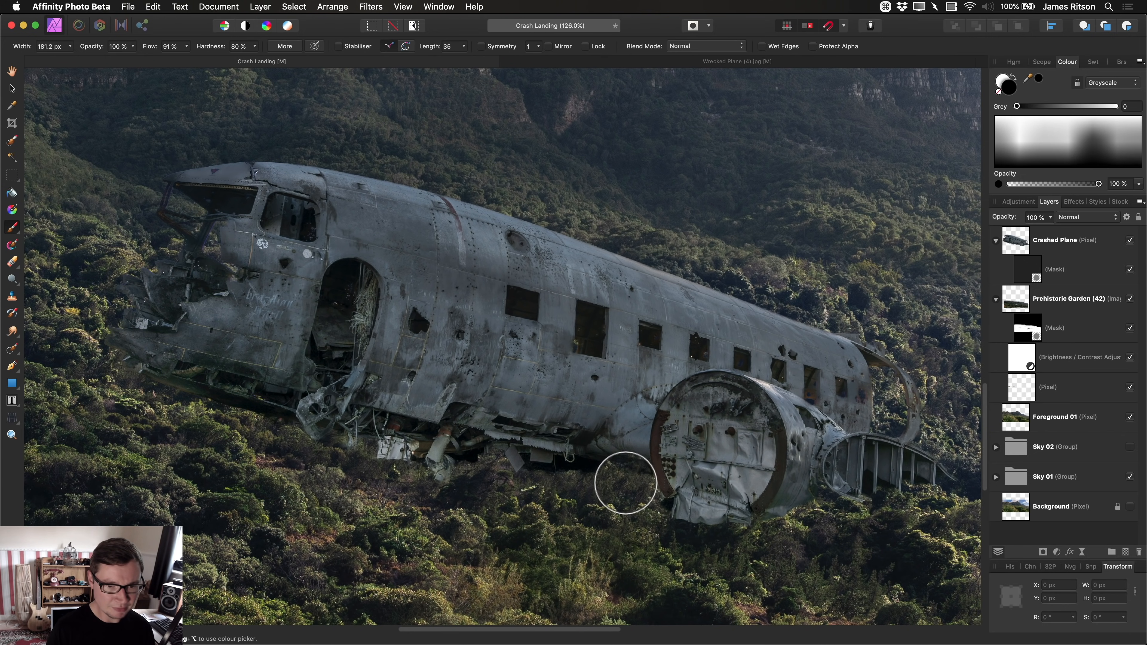
mouse_move(570, 484)
mouse_down()
mouse_move(369, 472)
mouse_move(450, 466)
mouse_move(369, 462)
mouse_move(334, 441)
mouse_up()
key(space)
drag(439, 428, 695, 446)
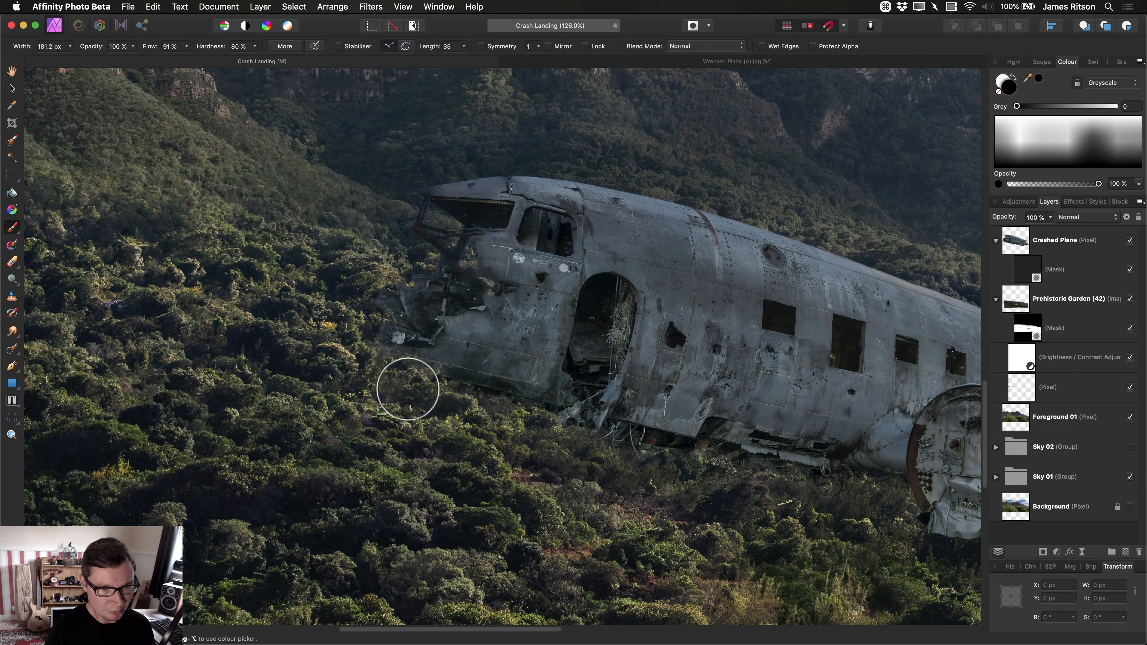
- Reduce the brush width to 80.4 px and mask the jagged metal along the fuselage belly between the doorway and the nacelle
scroll(539, 428, up, 3)
scroll(539, 429, right, 4)
scroll(538, 429, down, 2)
key(bracketleft)
key(bracketleft)
key(bracketleft)
key(bracketleft)
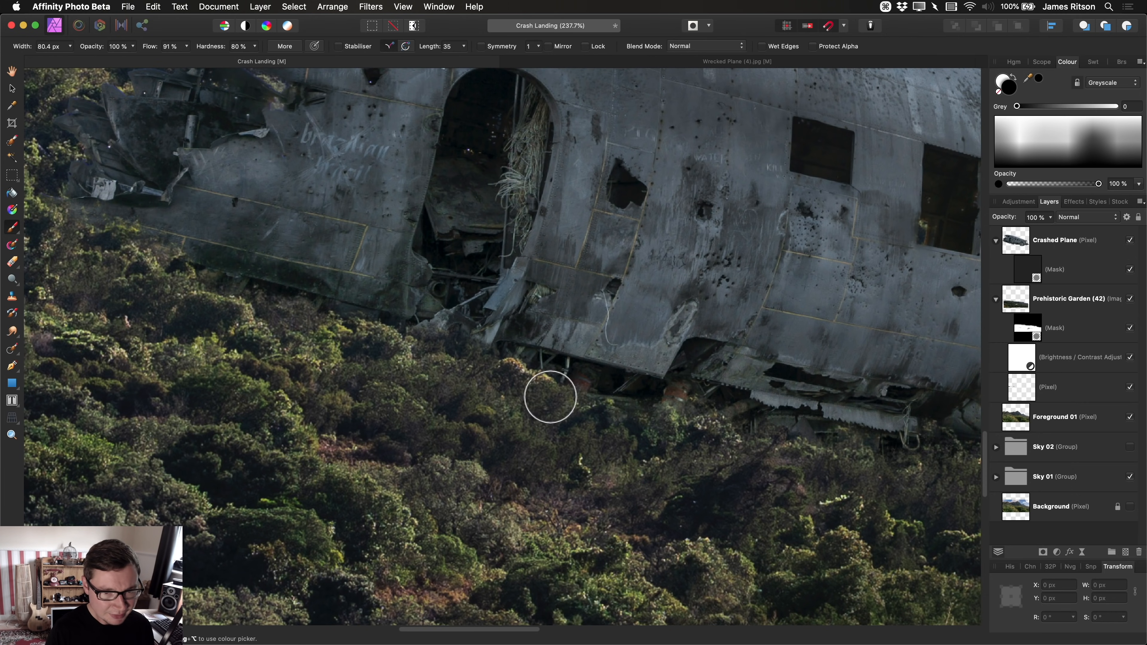
key(space)
drag(550, 395, 373, 353)
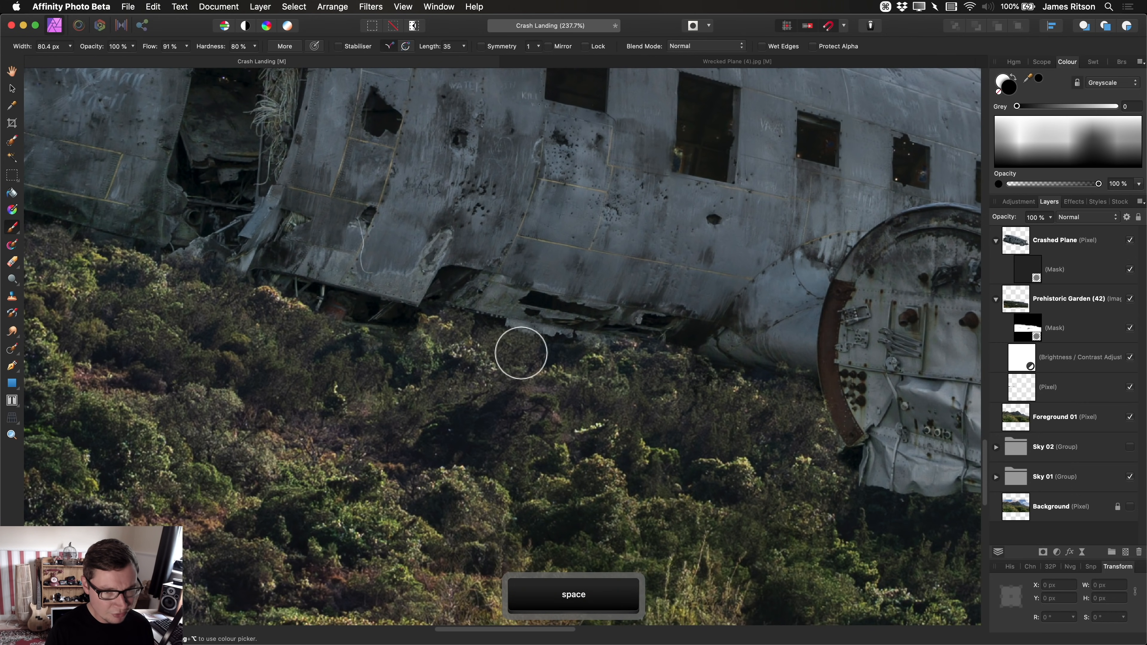
- Paint out the lower edge of the round nacelle on the mask so foliage overlaps it
key(space)
drag(644, 381, 388, 326)
key(space)
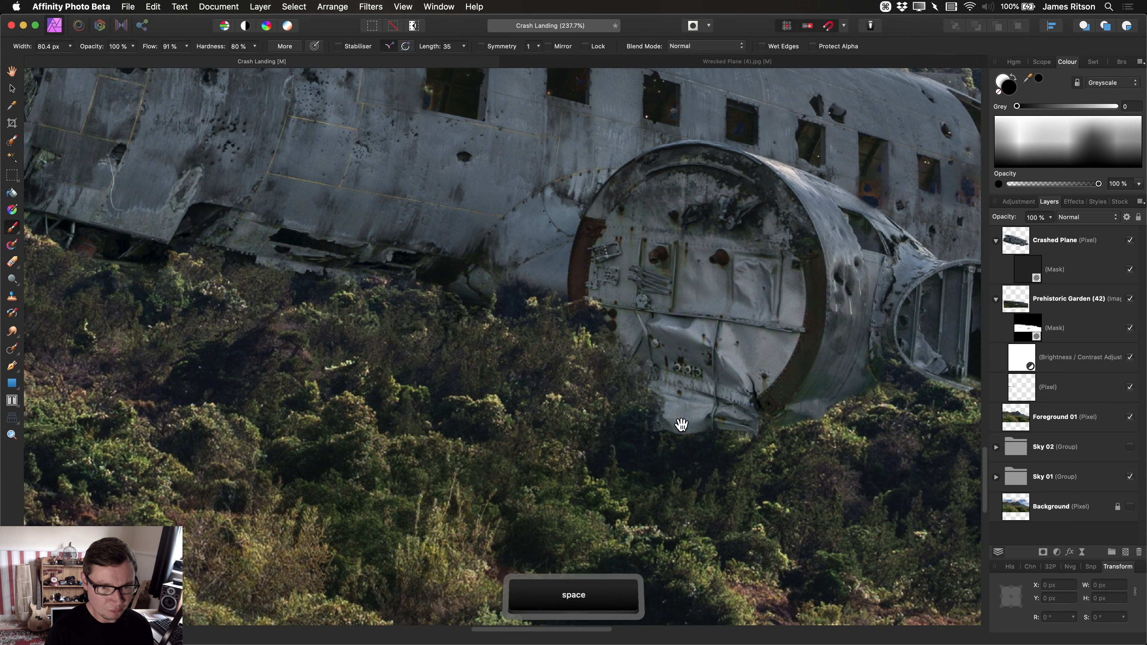
drag(637, 405, 435, 357)
key(space)
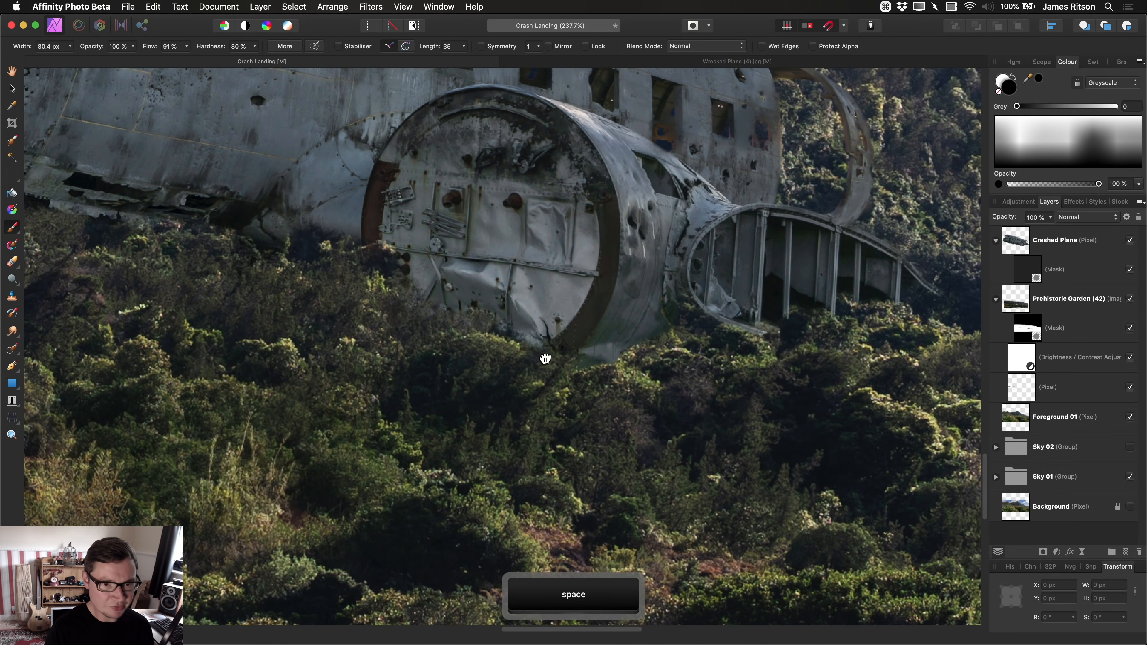
drag(543, 358, 388, 357)
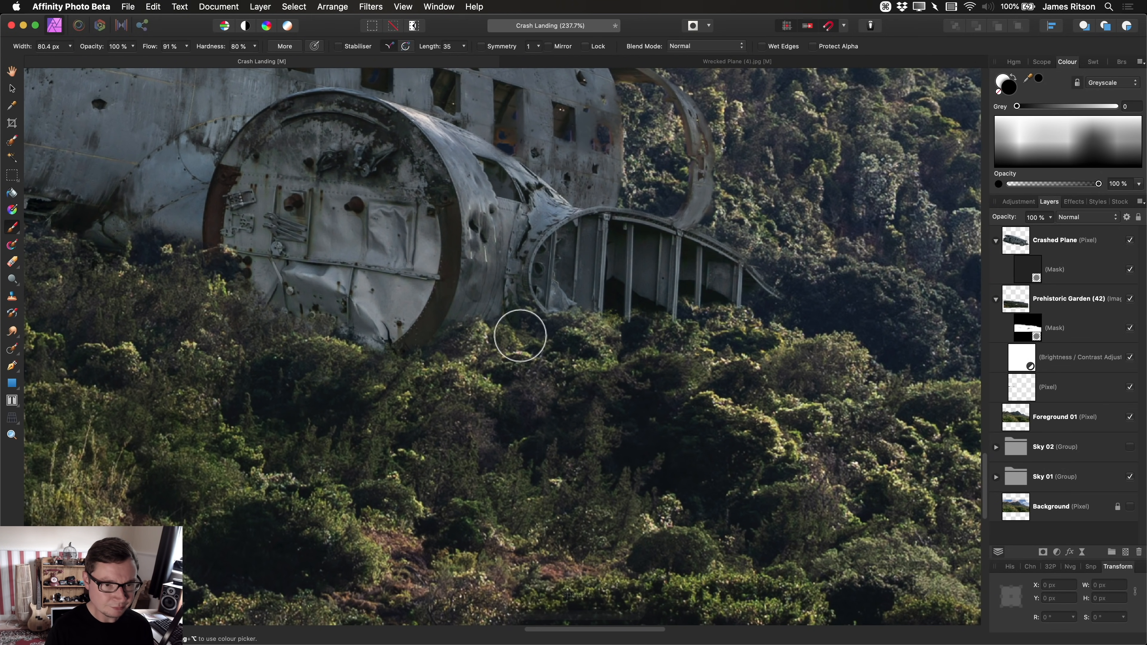
- Mask the bottom ends and outer tip of the ribbed wing stub behind the nacelle with the 80.4 px textured brush
key(space)
drag(641, 424, 446, 440)
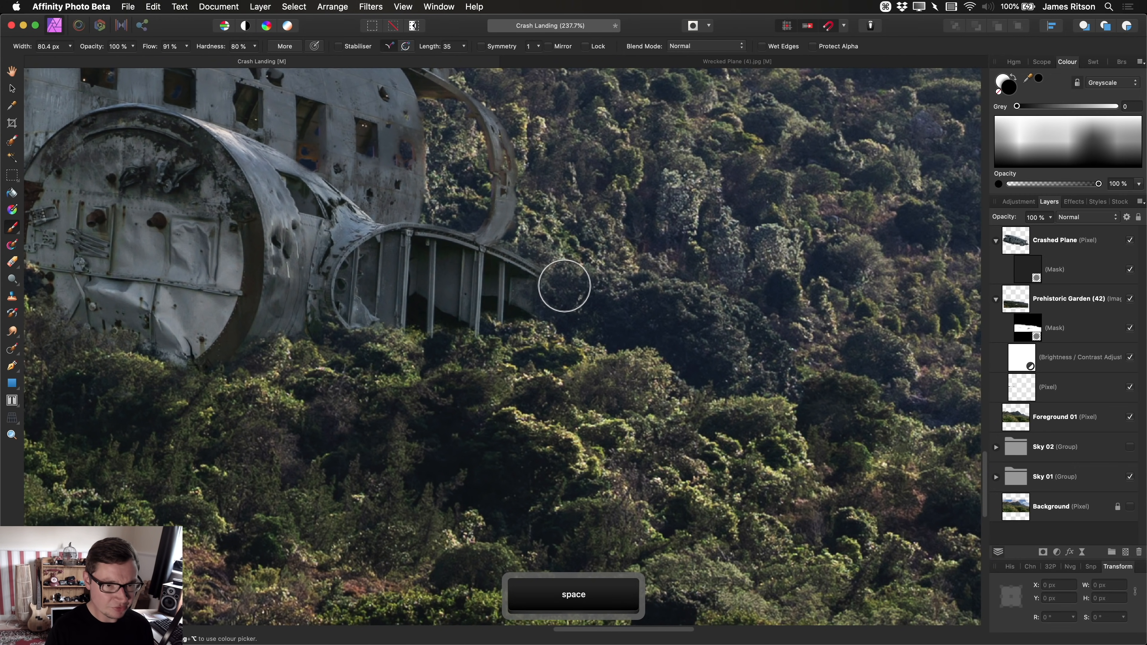
key(space)
drag(539, 359, 648, 397)
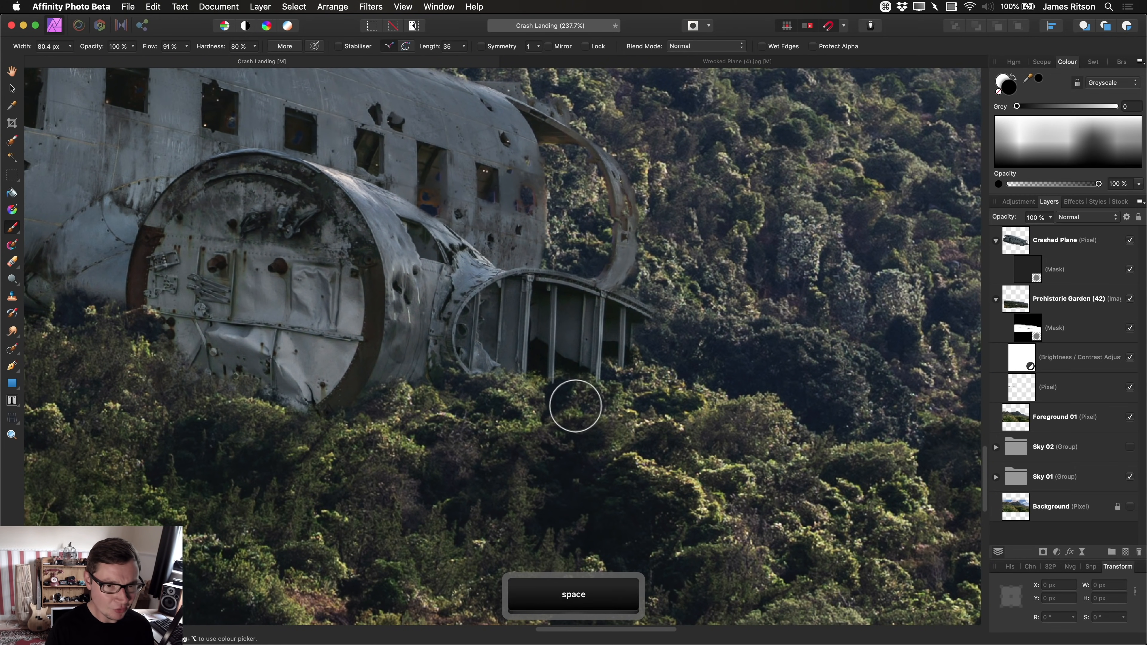
mouse_move(454, 389)
mouse_down()
mouse_move(601, 349)
mouse_move(667, 352)
mouse_move(630, 319)
mouse_up()
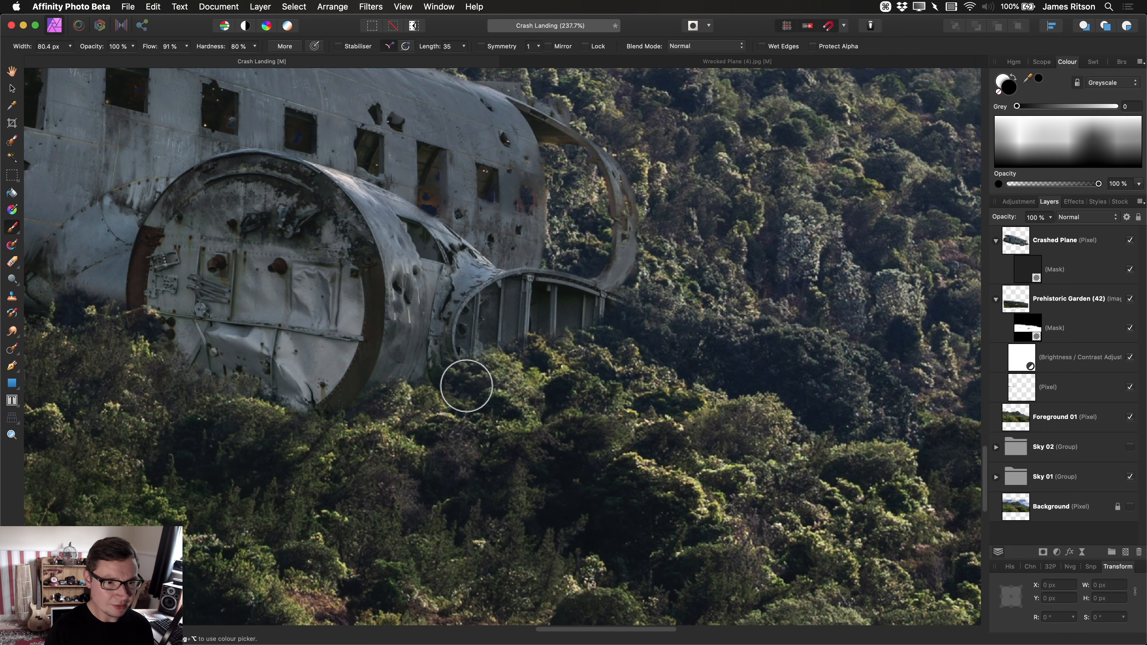
- Mask more of the nacelle's crumpled lower-left section to sink it deeper into the bushes
key(space)
drag(571, 404, 784, 400)
mouse_move(594, 379)
mouse_down()
mouse_move(525, 422)
mouse_move(489, 391)
mouse_move(468, 394)
mouse_move(678, 388)
mouse_move(574, 362)
mouse_move(561, 349)
mouse_move(709, 390)
mouse_up()
key(space)
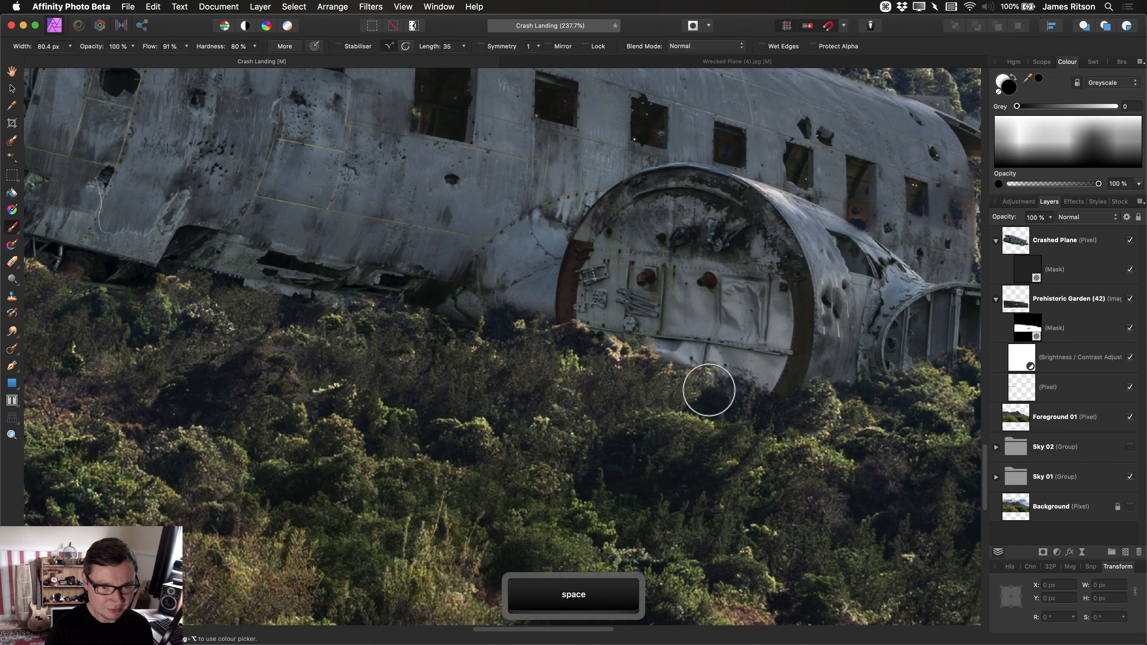
- Refine the mask along the fuselage belly towards the nose, hiding the remaining torn edges below the doorway behind foliage
key(space)
drag(568, 374, 750, 407)
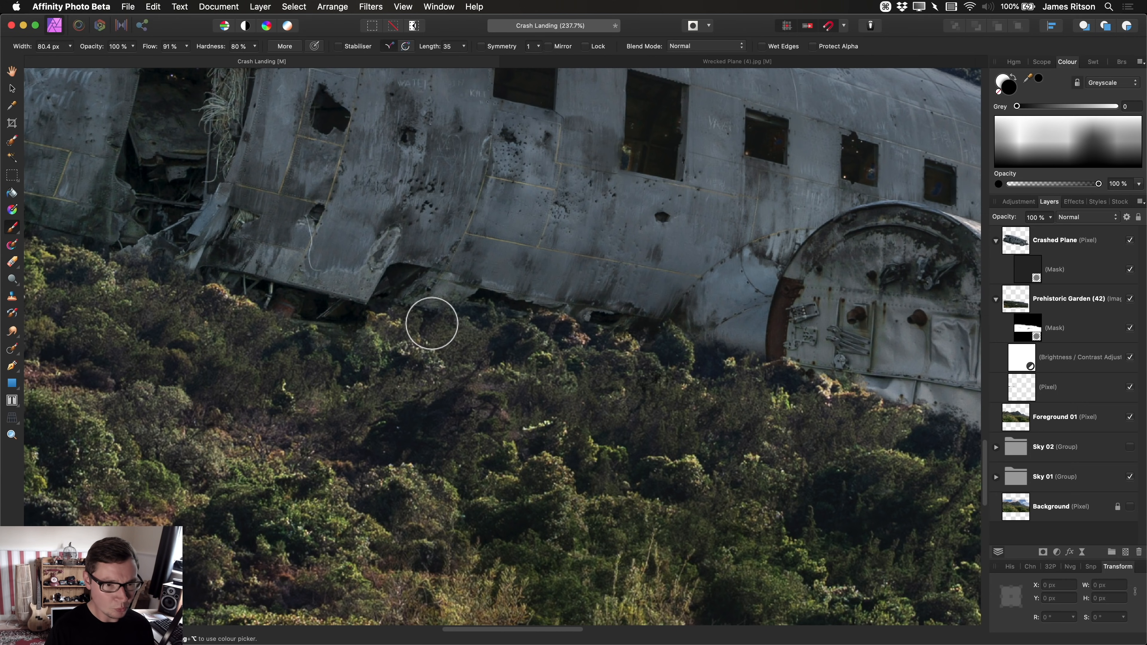
key(space)
drag(515, 389, 766, 473)
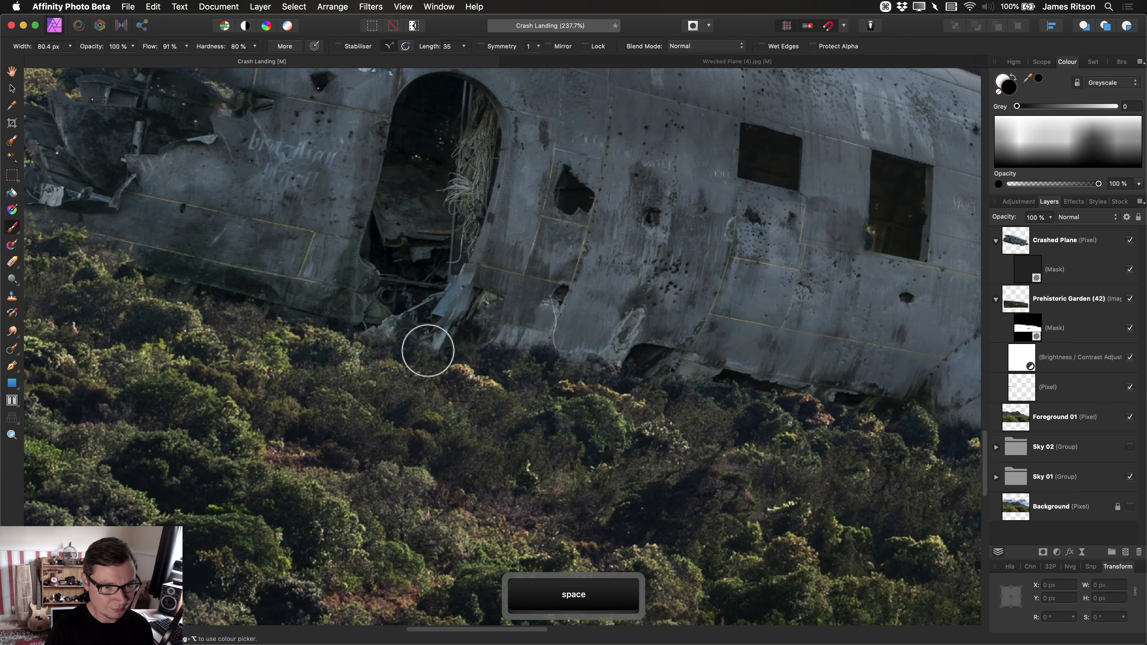
key(space)
drag(467, 424, 718, 469)
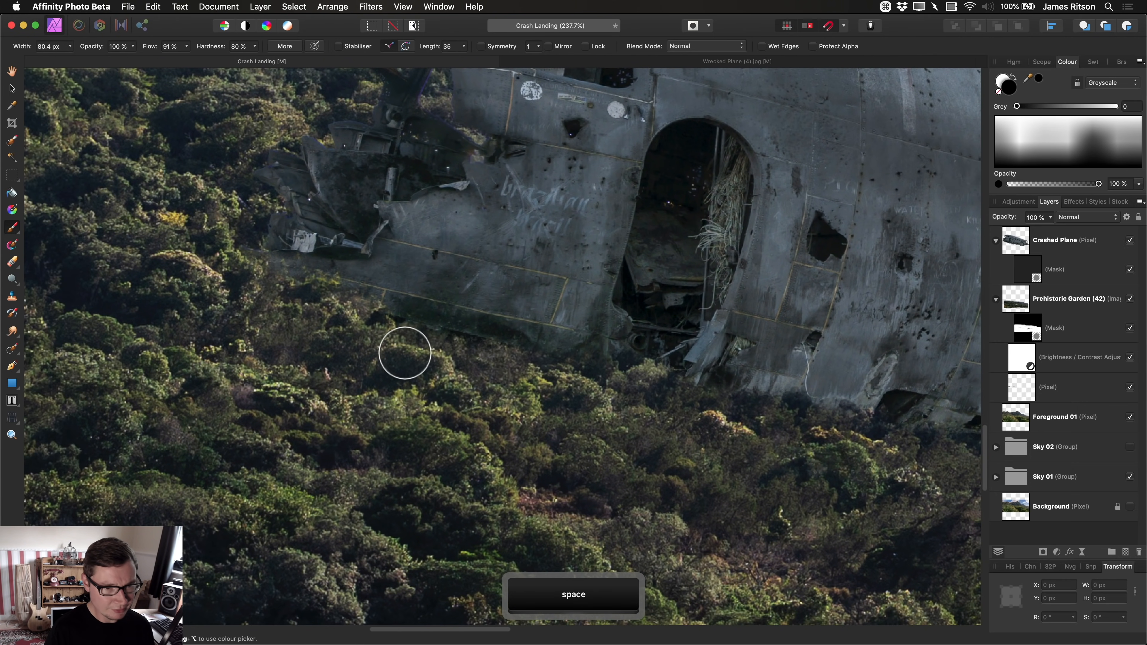
- Compare the plane's blend into the foliage with the Crashed Plane mask hidden and shown
key(space)
drag(519, 372, 664, 440)
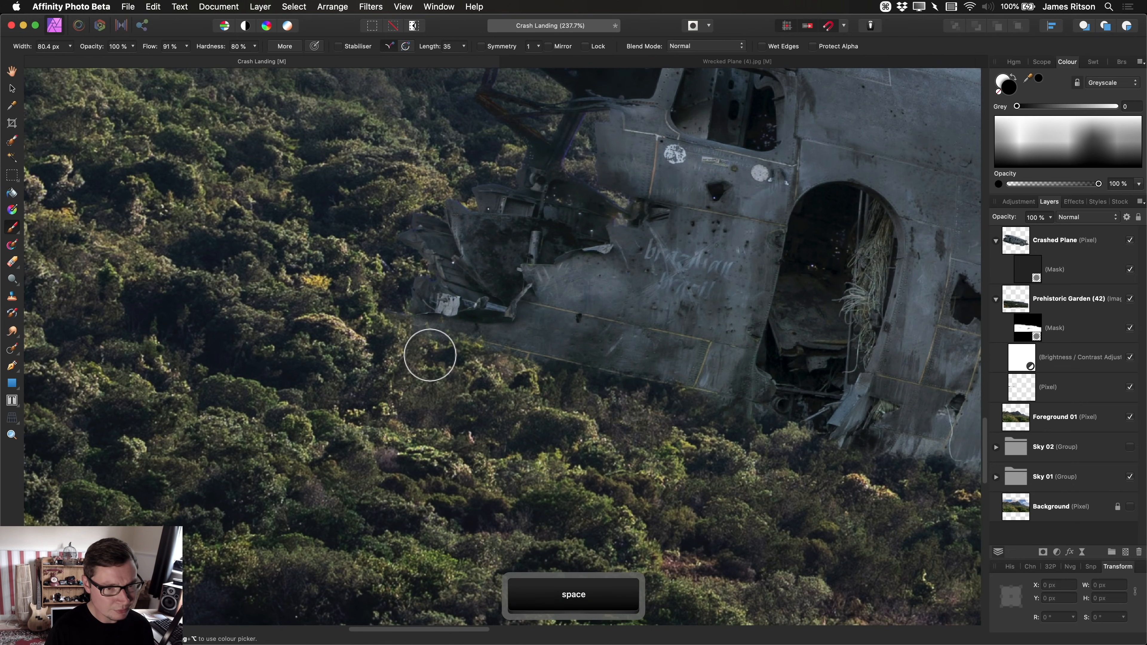
scroll(416, 312, down, 10)
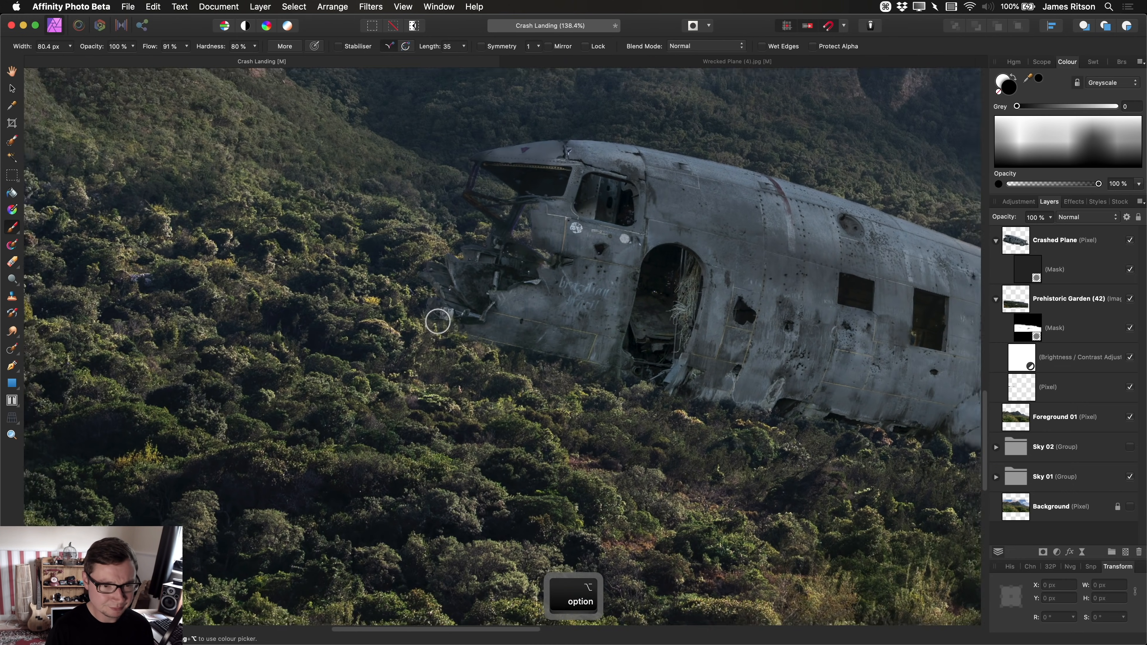
scroll(471, 336, down, 2)
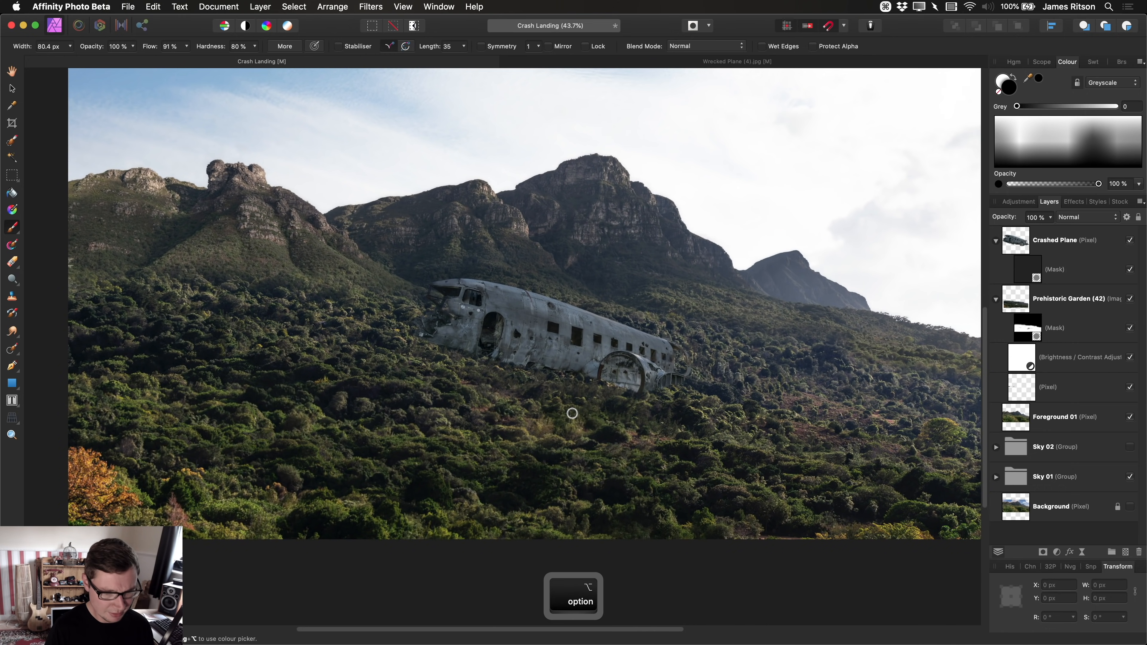
key(h)
scroll(609, 399, up, 2)
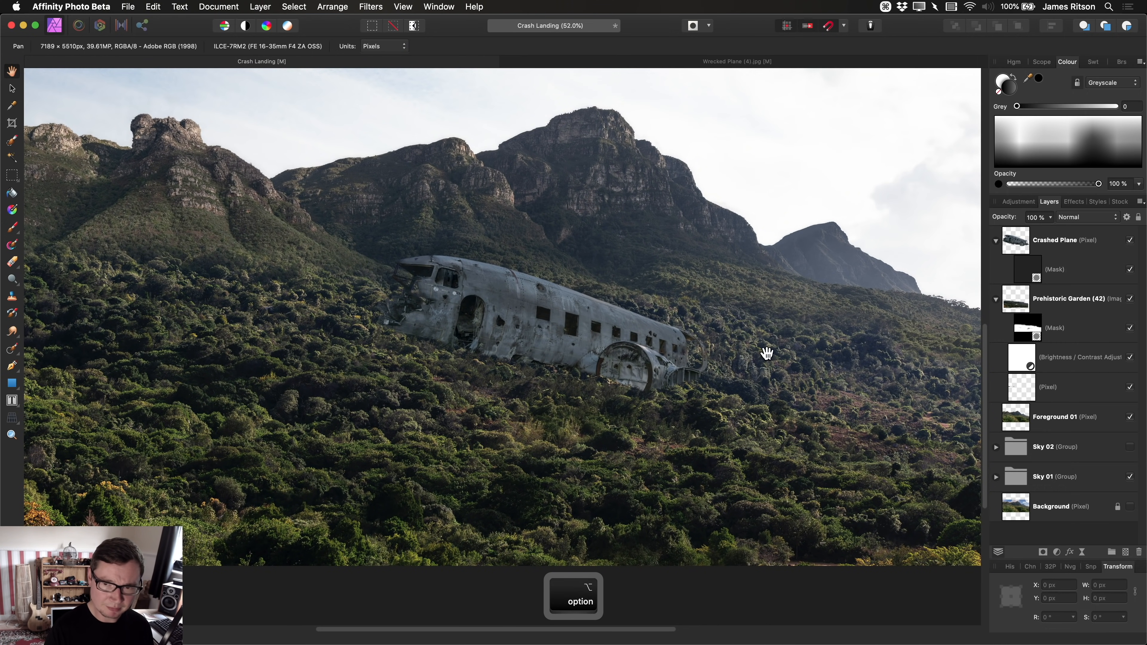
click(1130, 269)
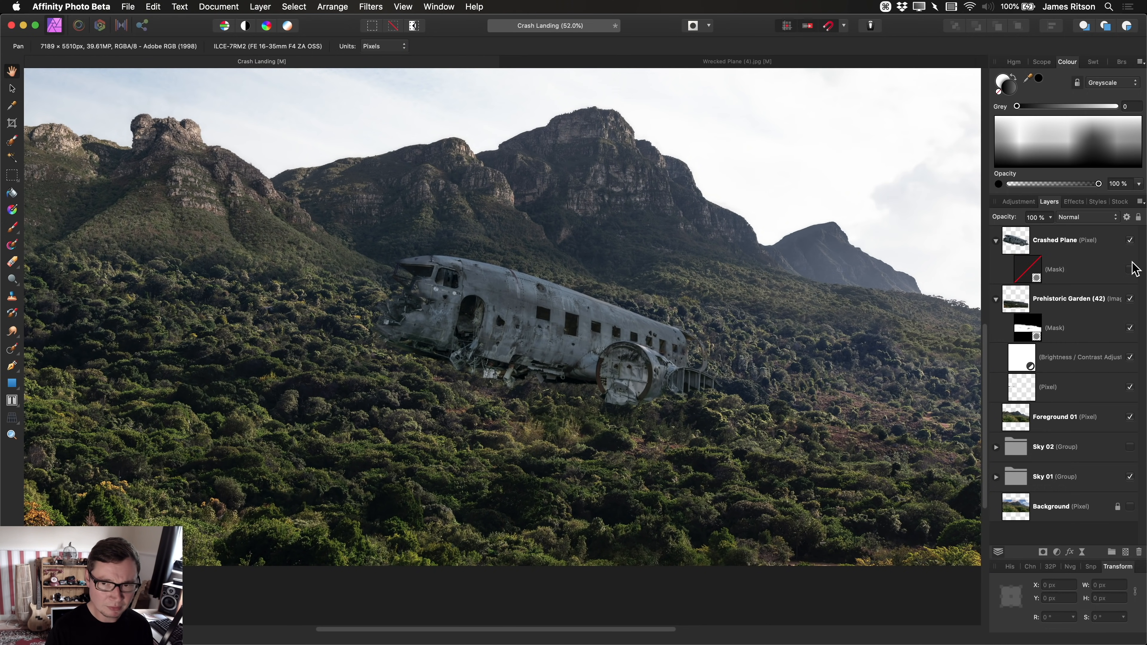
click(1130, 270)
scroll(649, 400, up, 1)
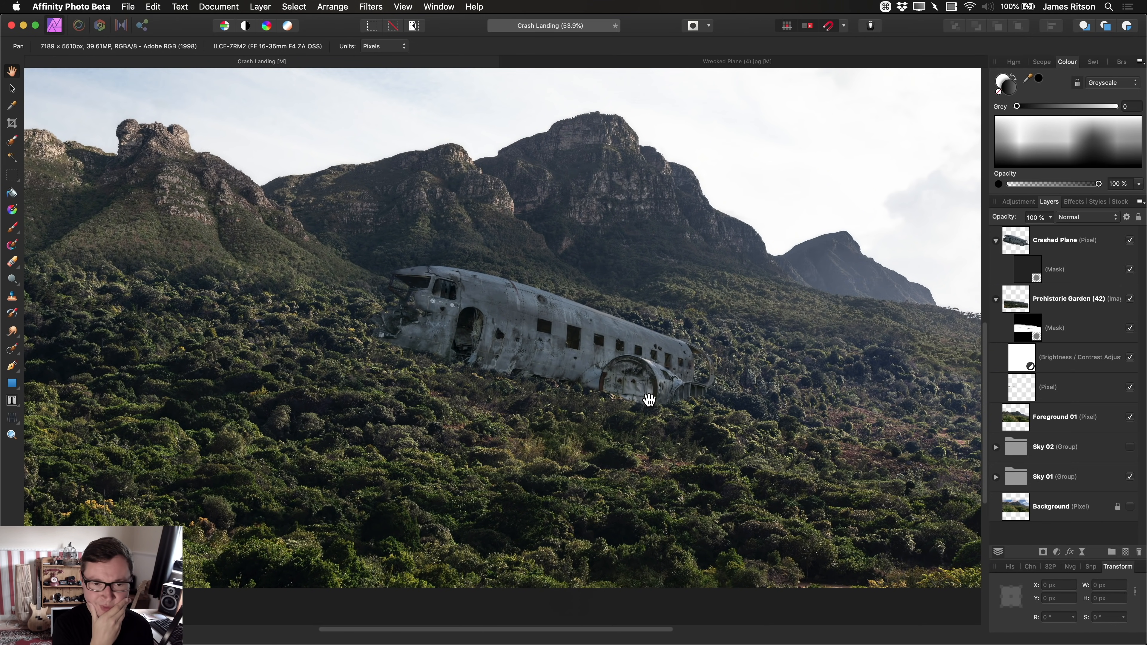
- Add a Brightness / Contrast adjustment nested inside the Crashed Plane layer
click(1034, 255)
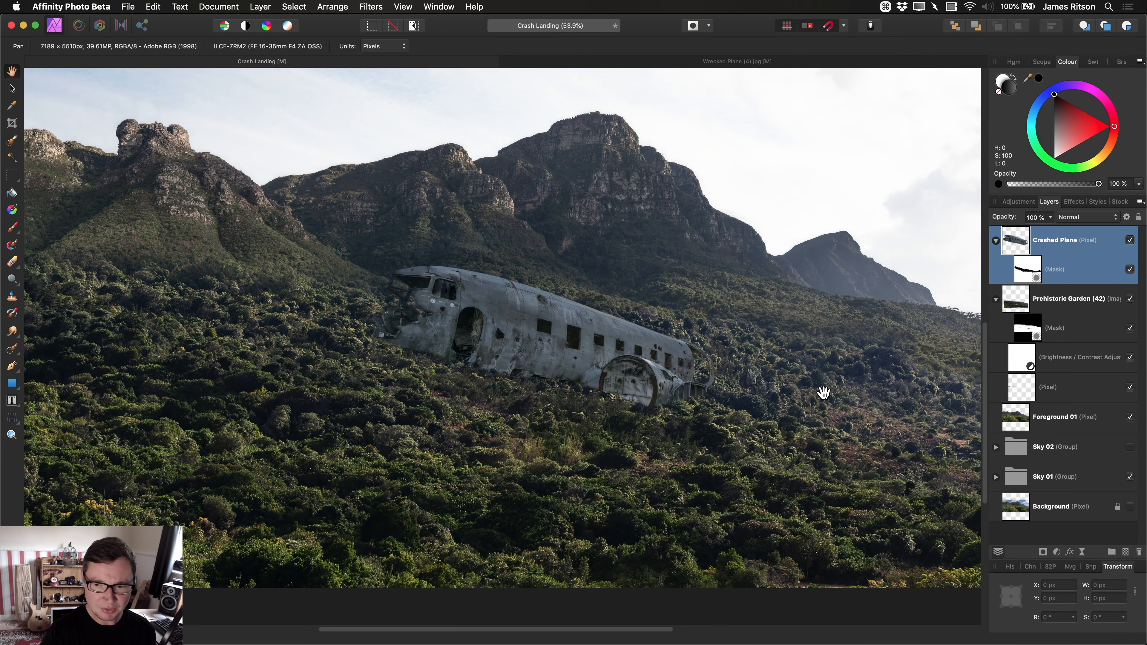
drag(758, 395, 754, 402)
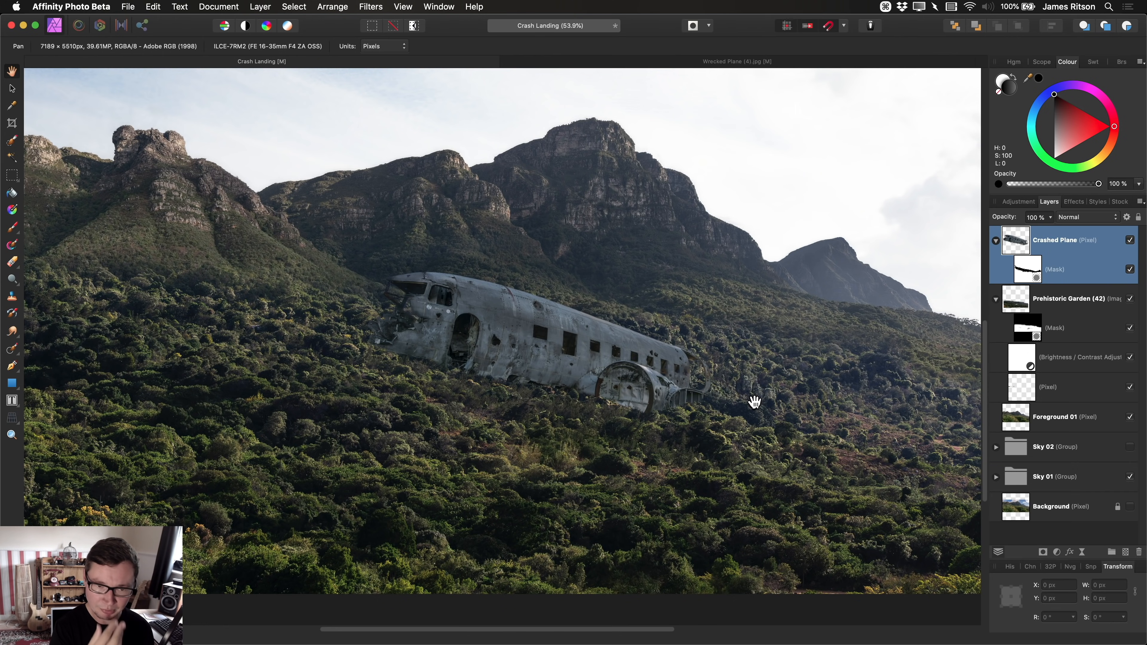
key(shift+i)
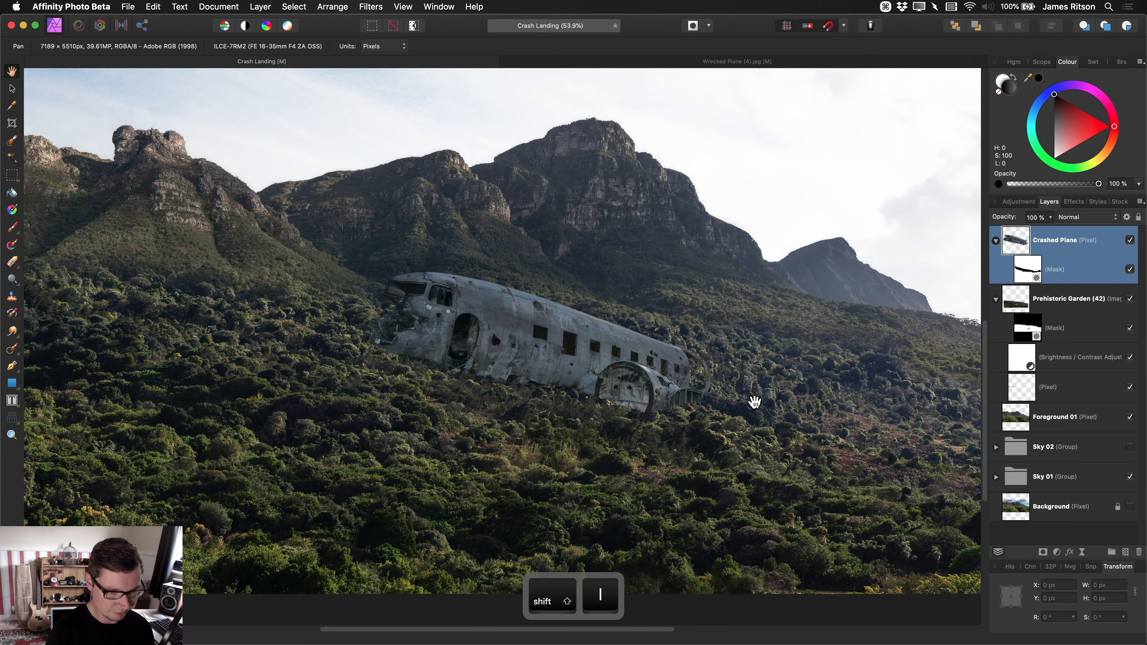
key(alt)
key(alt+b)
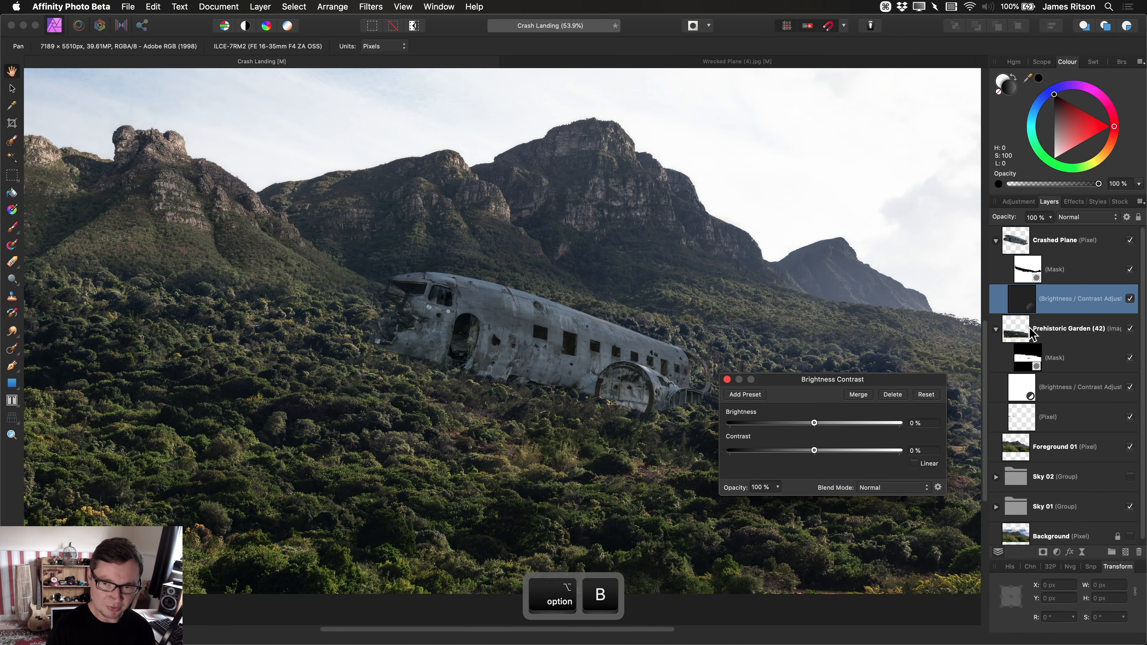
- Set the plane's brightness to 6% and contrast to 22%, and close the adjustment settings
drag(811, 384, 823, 307)
mouse_move(827, 373)
mouse_down()
mouse_move(877, 373)
mouse_move(833, 378)
mouse_move(868, 377)
mouse_move(847, 379)
mouse_move(836, 348)
mouse_move(813, 350)
mouse_move(834, 354)
mouse_move(825, 358)
mouse_up()
scroll(858, 382, down, 4)
scroll(556, 380, down, 2)
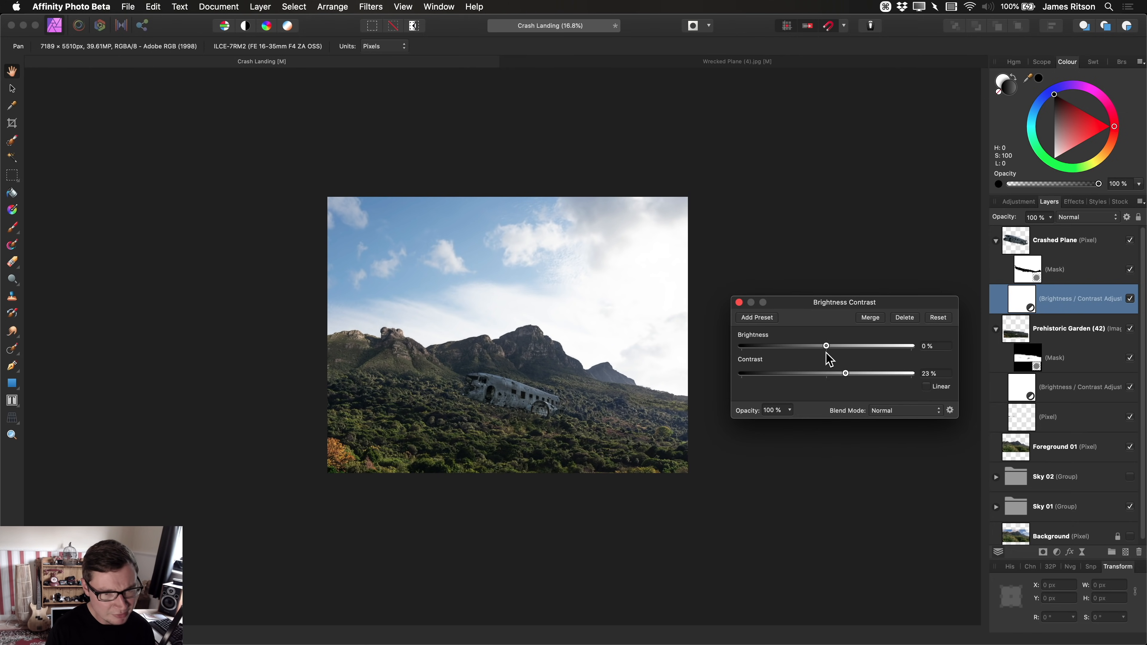
scroll(510, 398, up, 2)
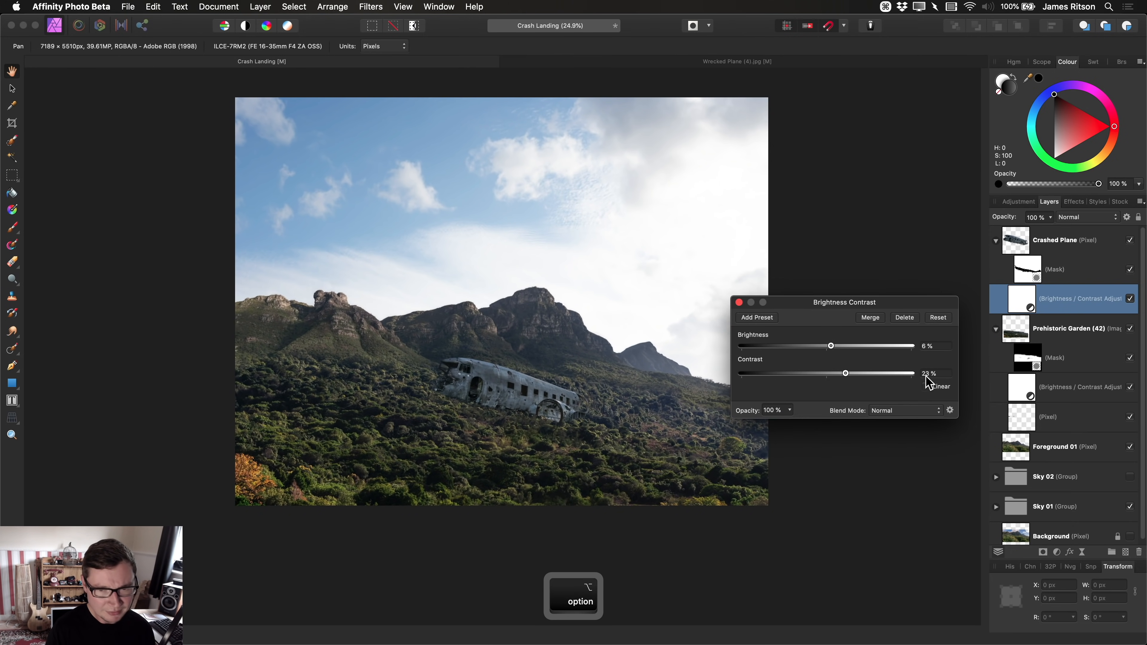
mouse_move(842, 376)
mouse_down()
mouse_move(857, 377)
mouse_move(830, 377)
mouse_move(844, 379)
mouse_up()
drag(563, 374, 594, 390)
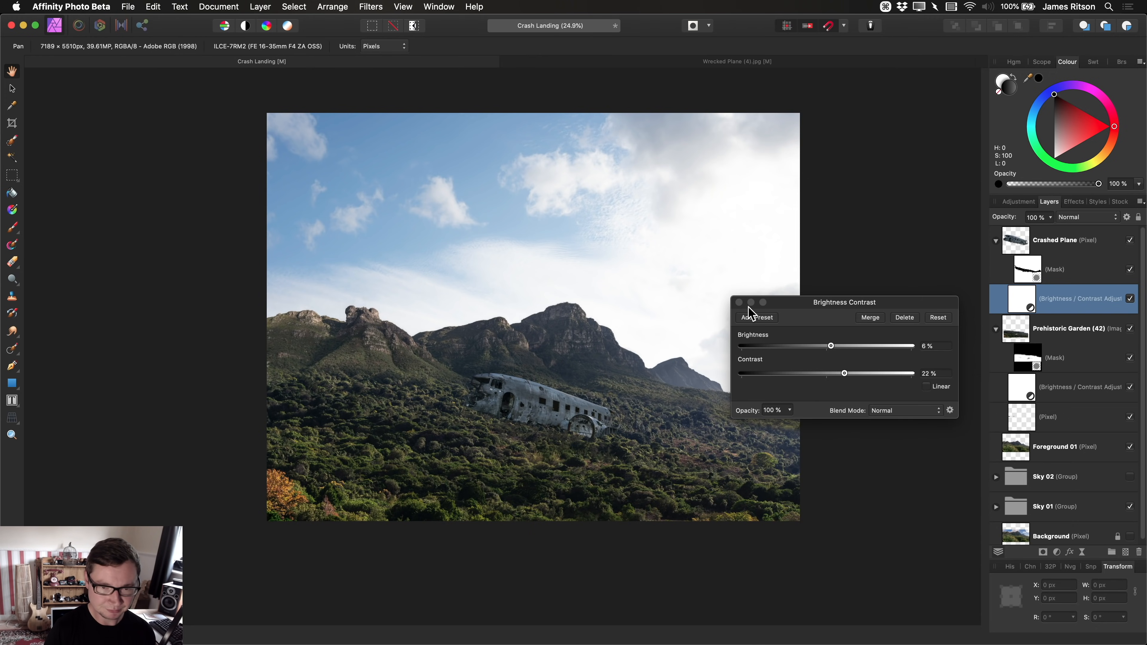
click(739, 302)
alt+scroll(560, 418, up, 3)
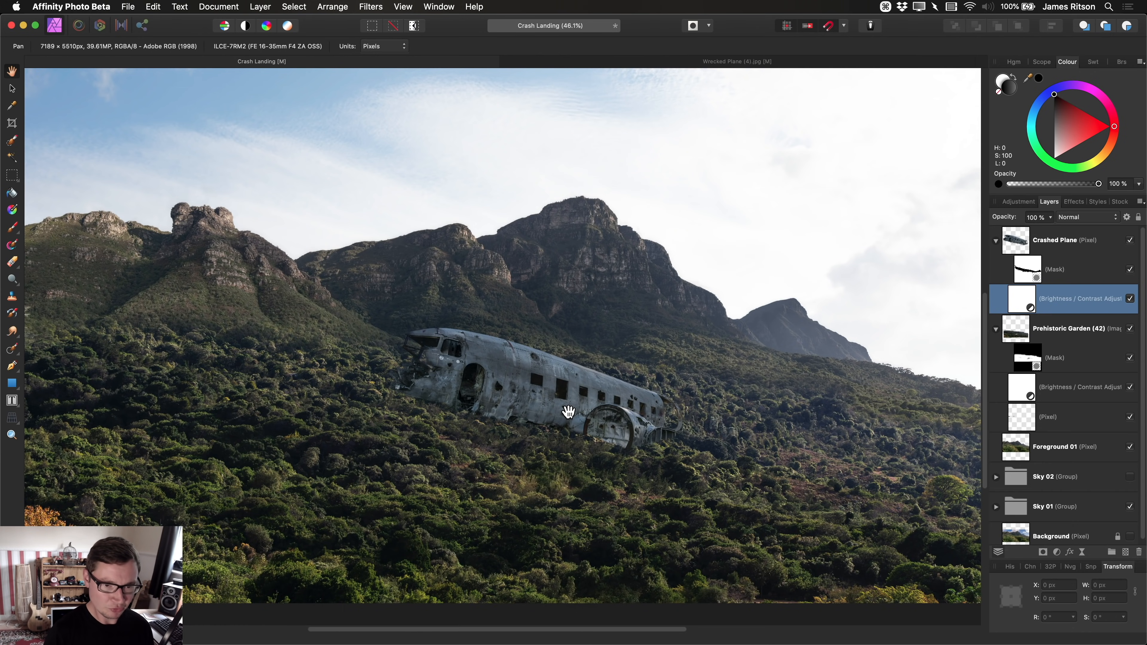
scroll(576, 420, up, 1)
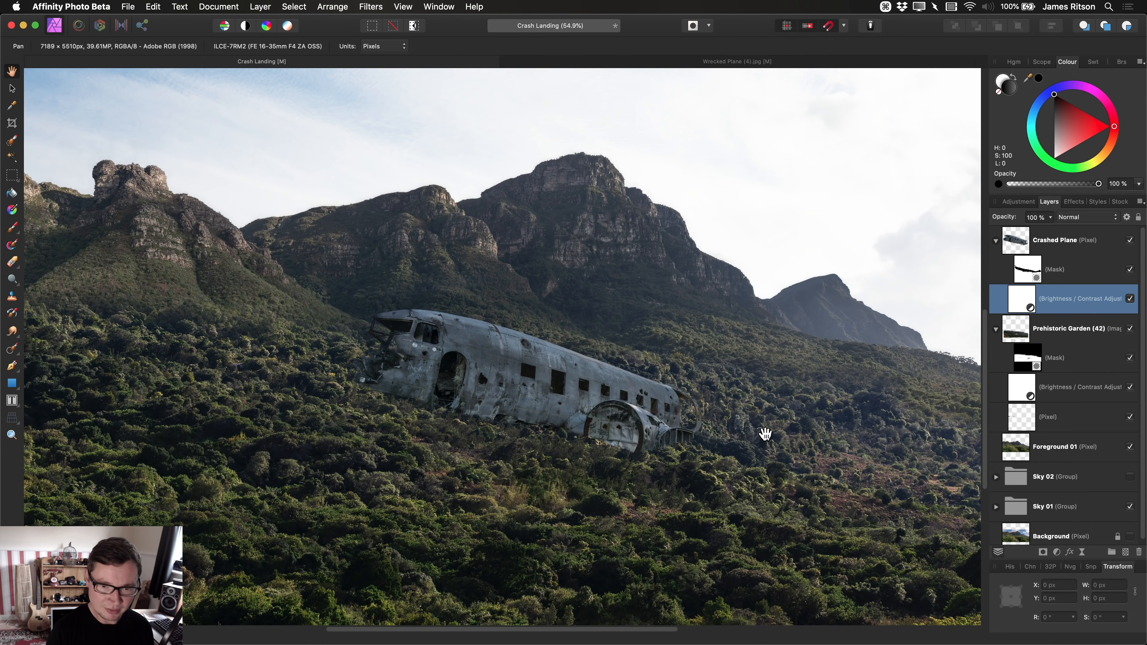
click(261, 6)
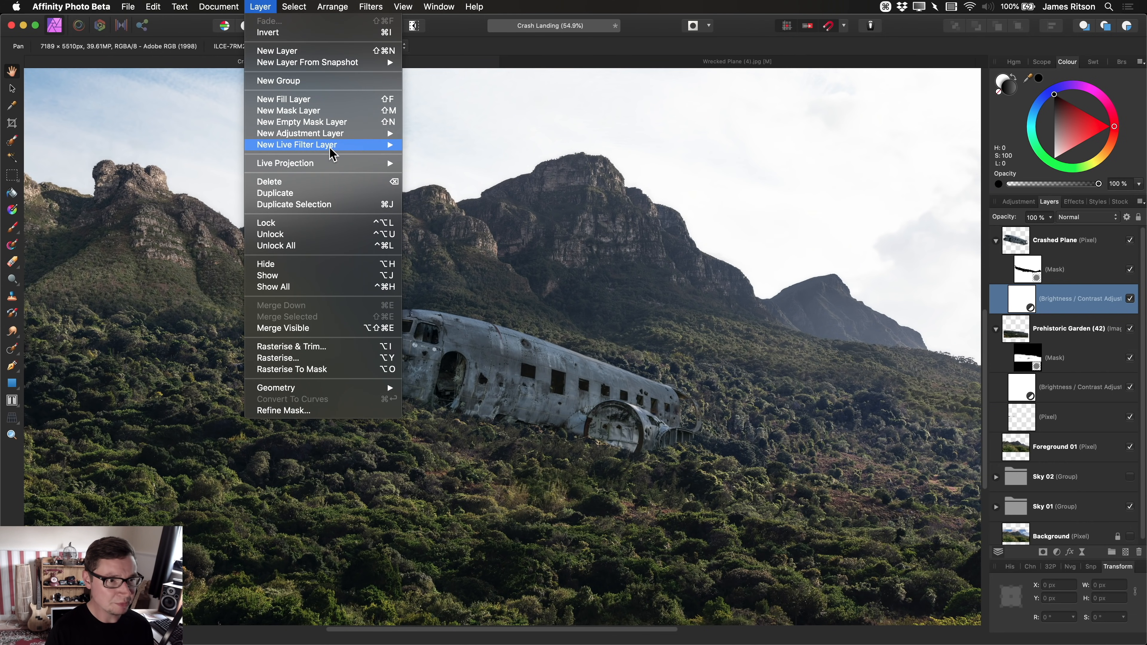
mouse_move(337, 136)
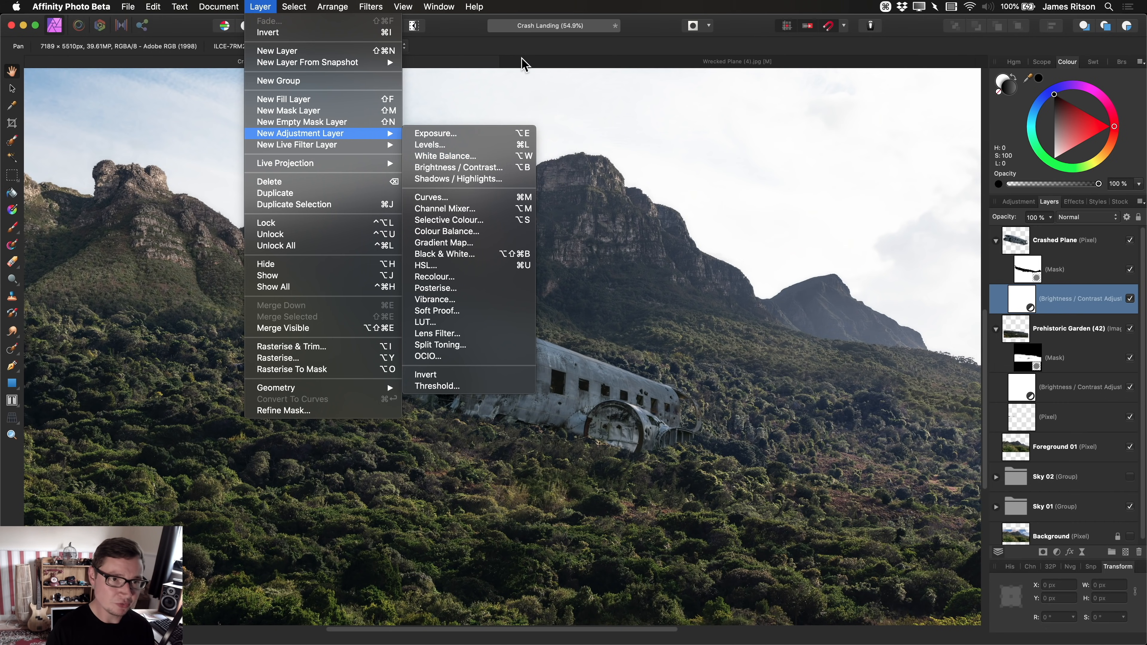
click(444, 24)
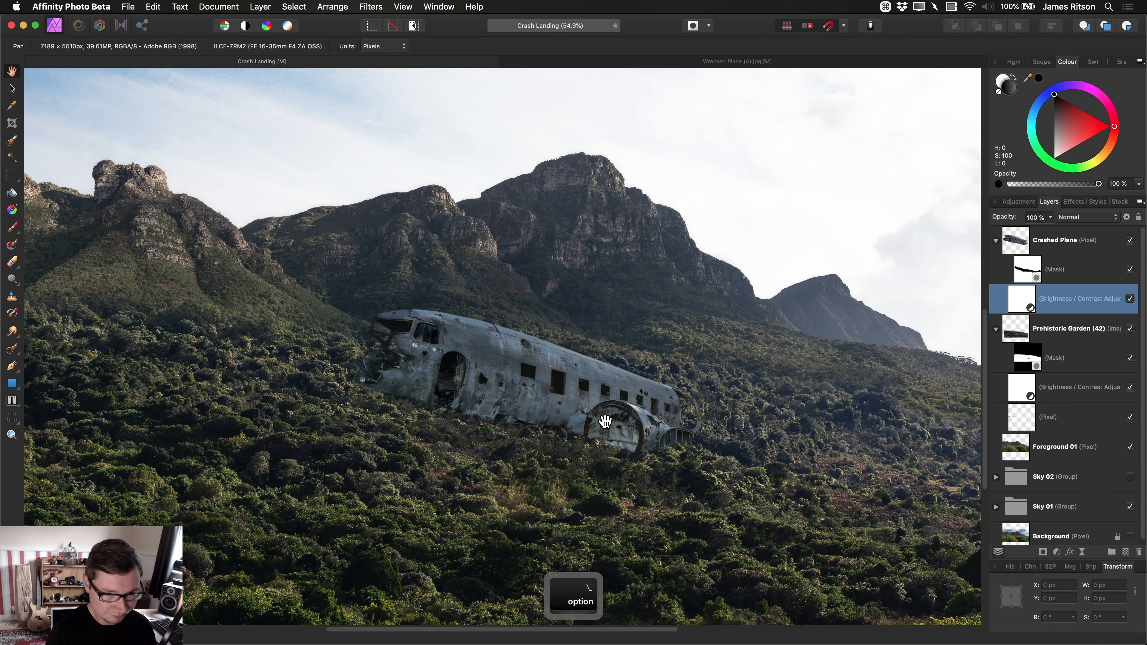
- Add a White Balance adjustment to the Crashed Plane layer with white balance 12% and tint 7%
key(alt+w)
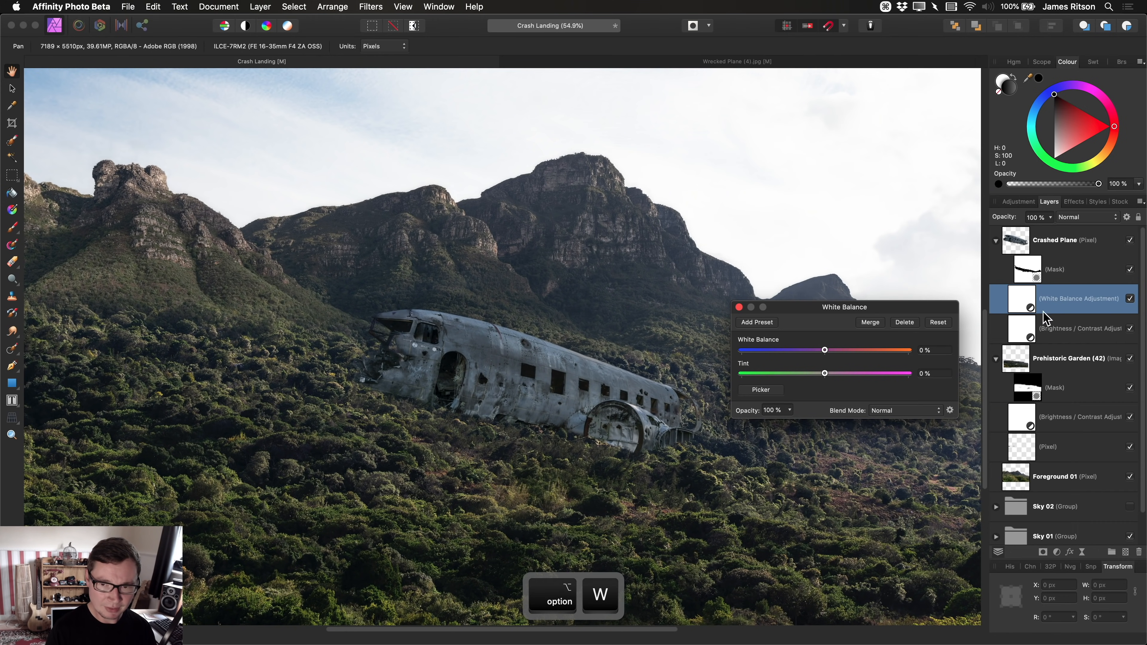
drag(829, 353, 831, 353)
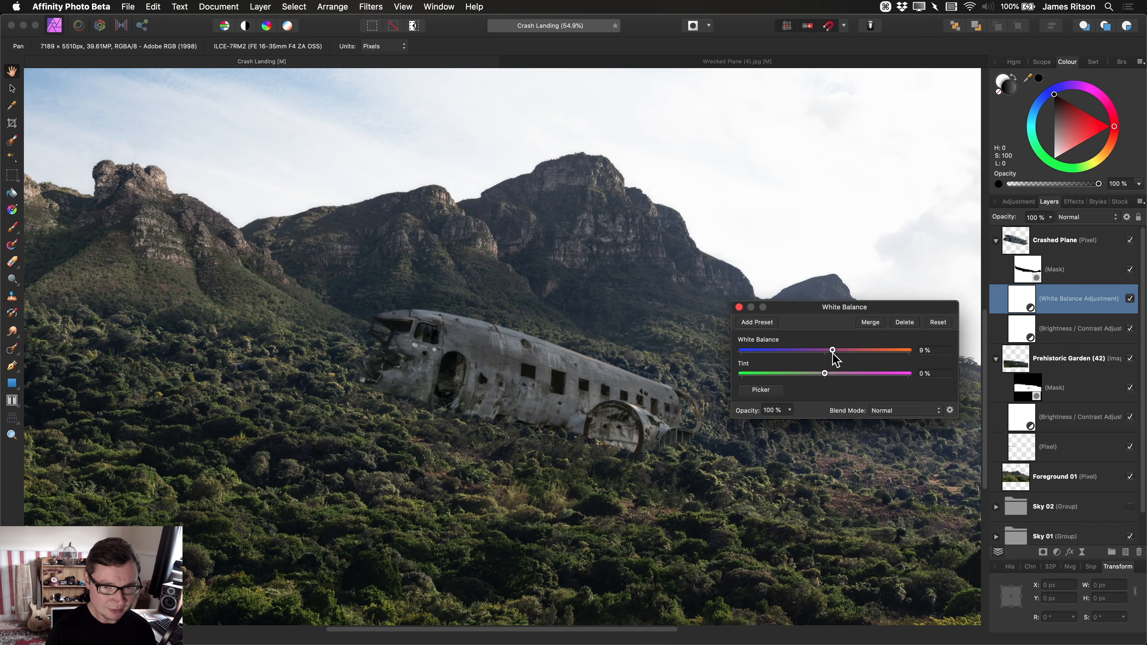
drag(834, 357, 832, 380)
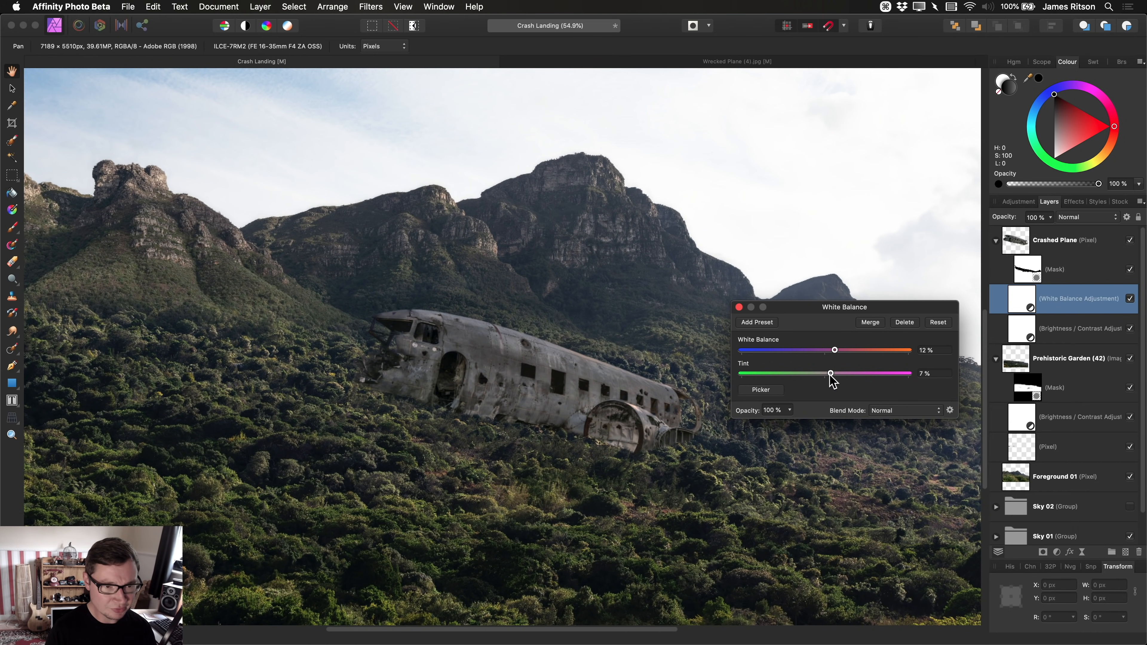
click(738, 307)
- Add a pixel layer above the plane's White Balance adjustment and set up the soft 256 Masking brush at about 403.5 px width
scroll(531, 401, down, 1)
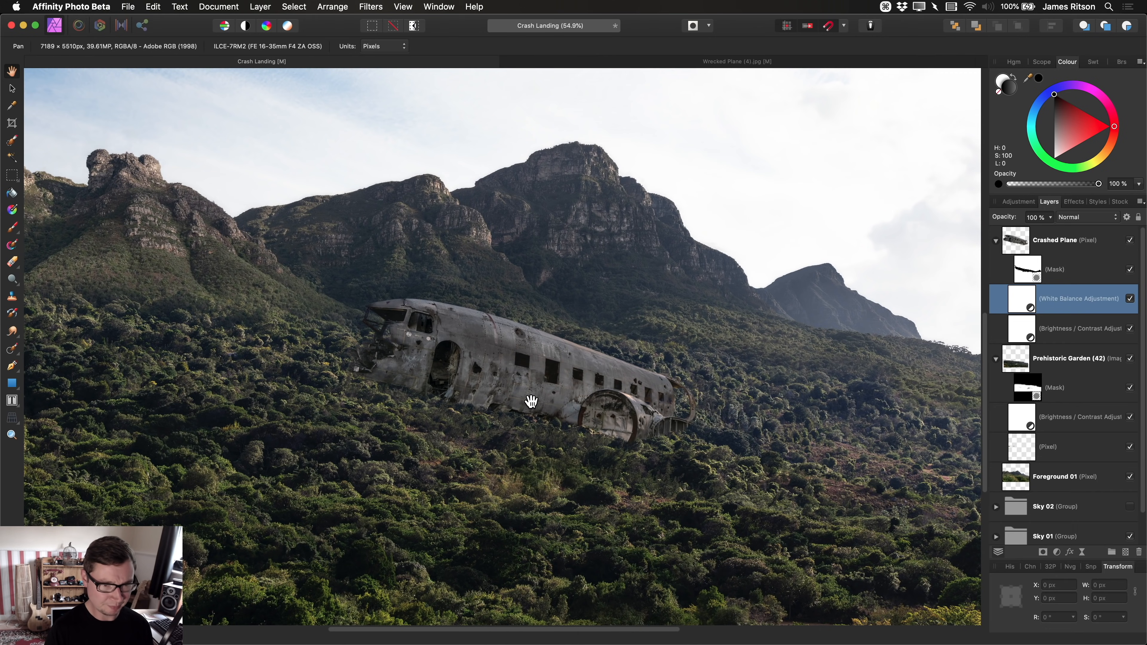
scroll(531, 401, up, 3)
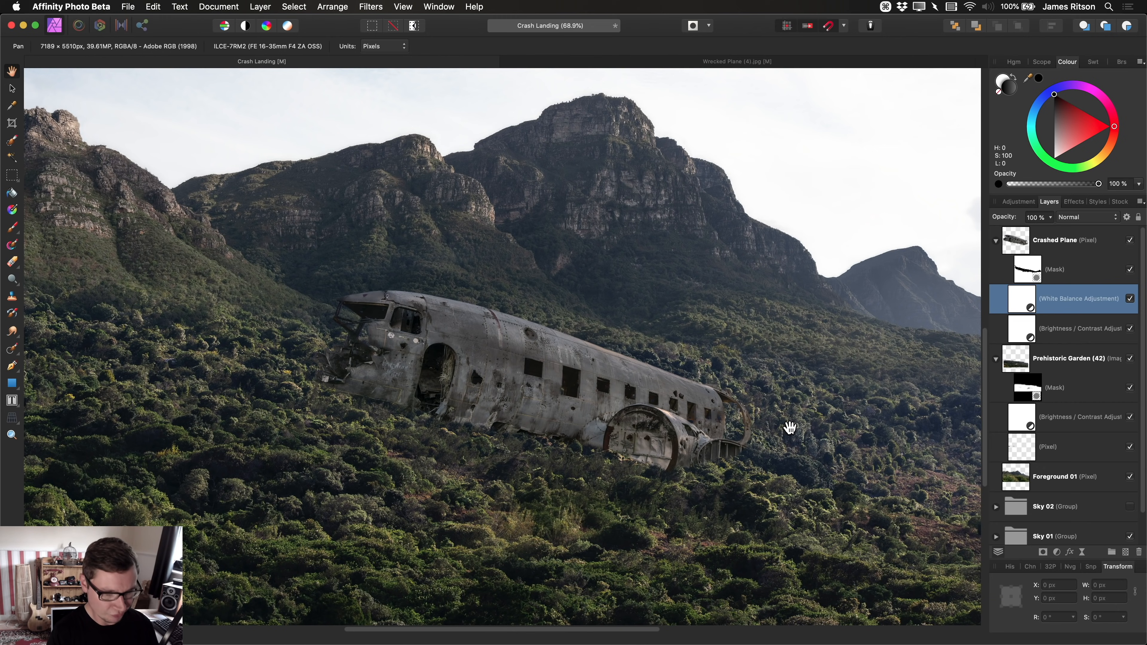
key(super+shift+n)
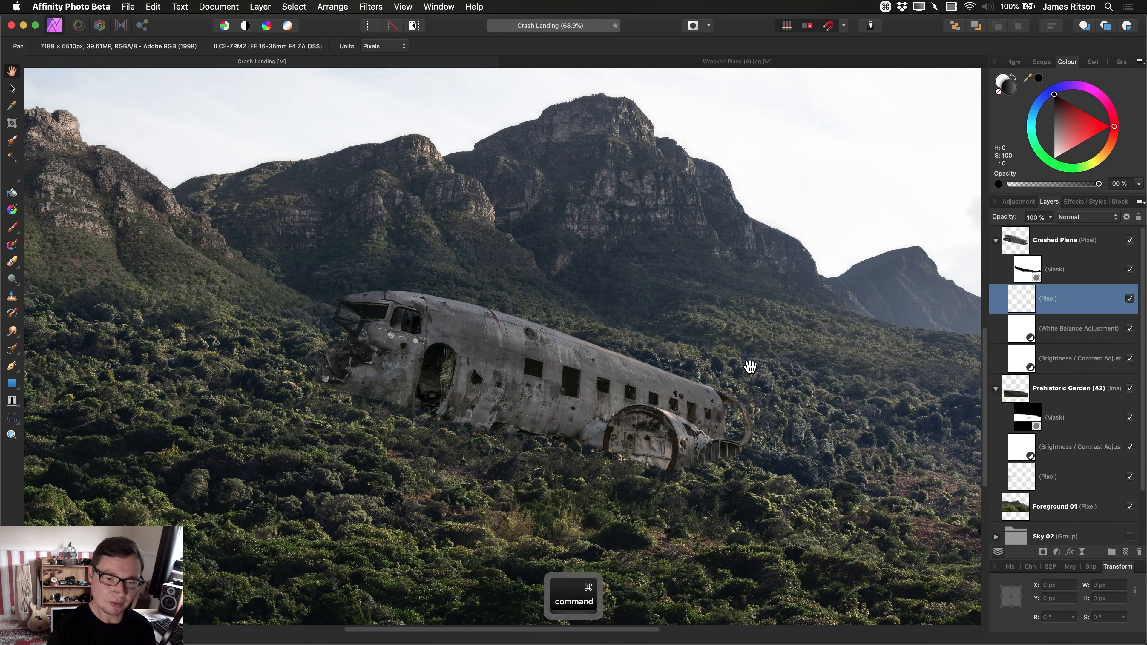
key(b)
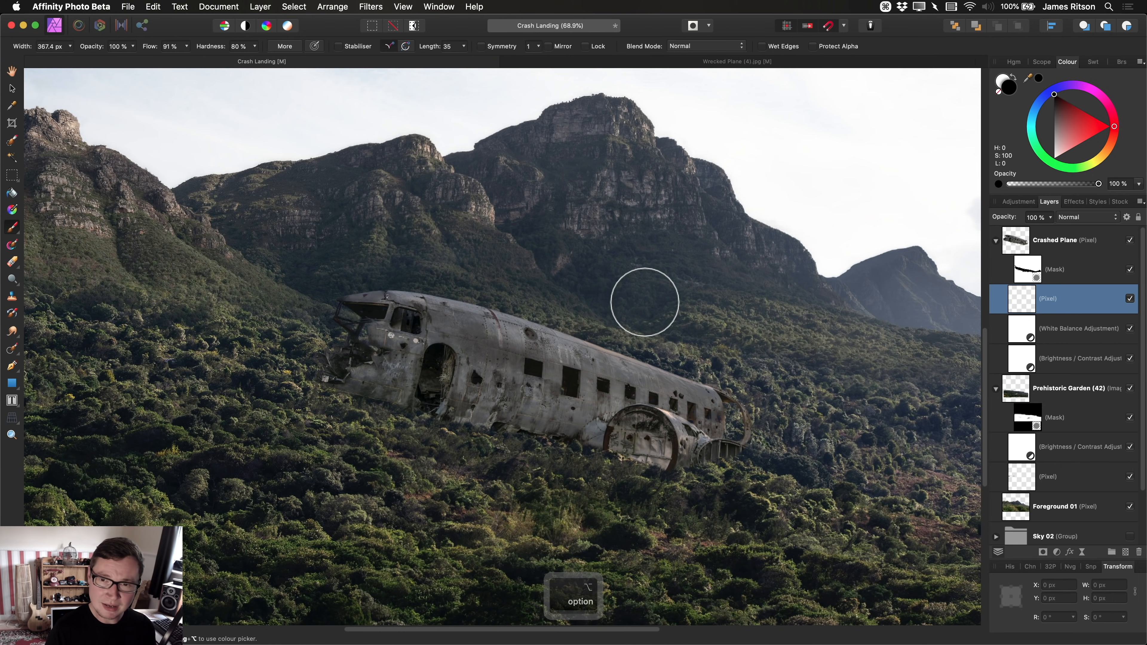
click(1122, 62)
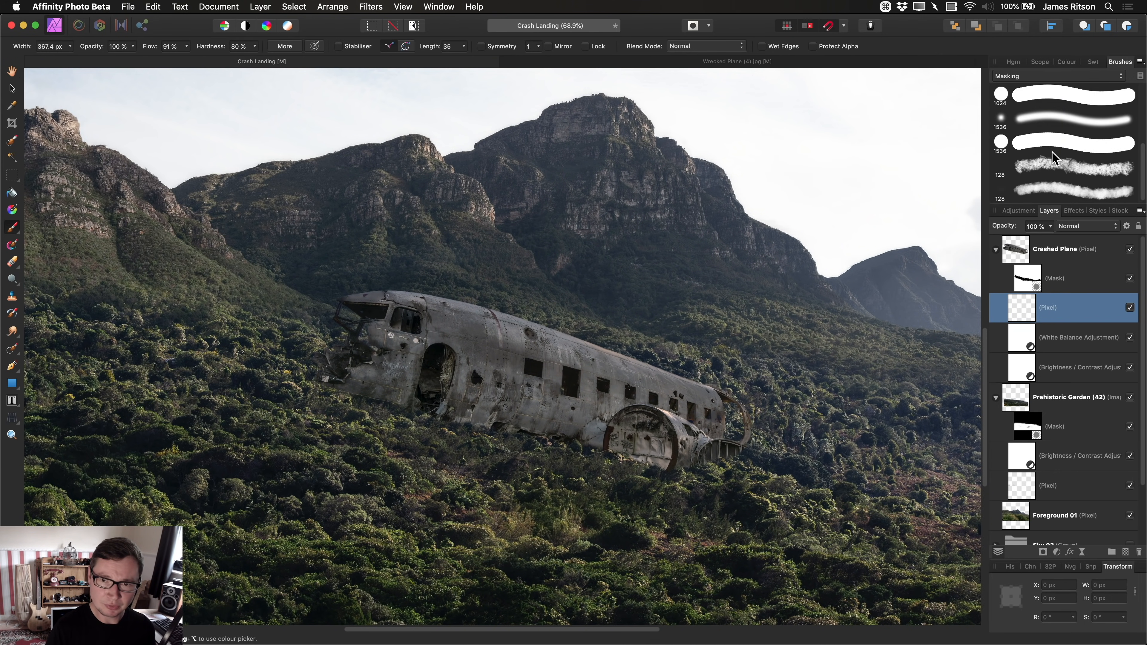
scroll(1033, 103, up, 3)
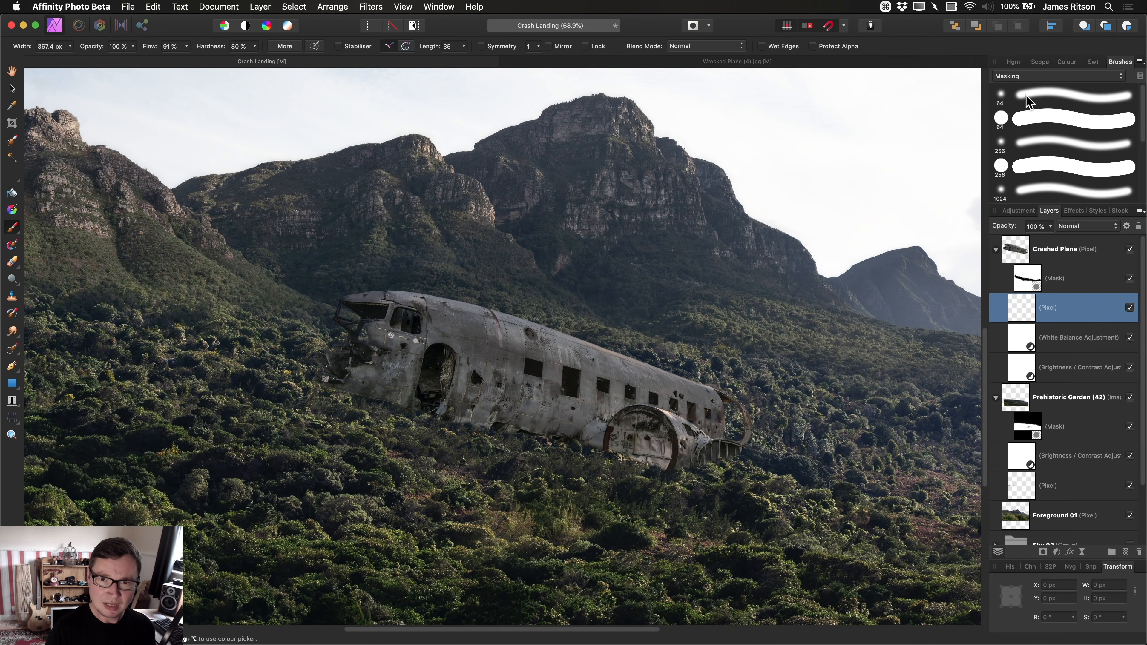
click(1031, 144)
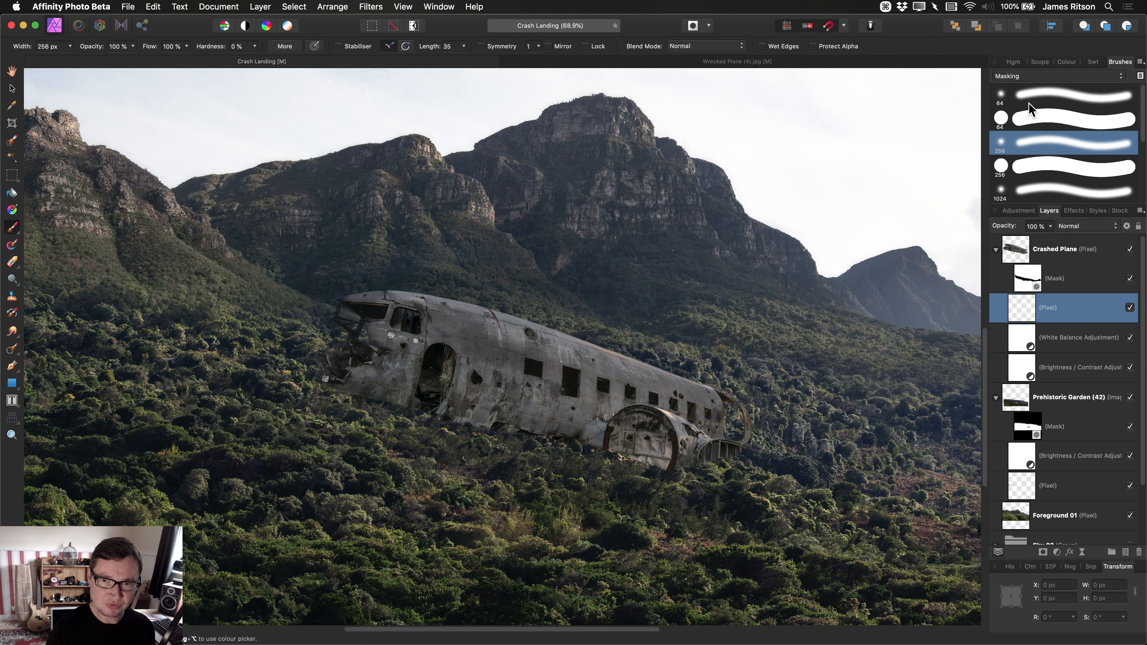
drag(653, 410, 635, 385)
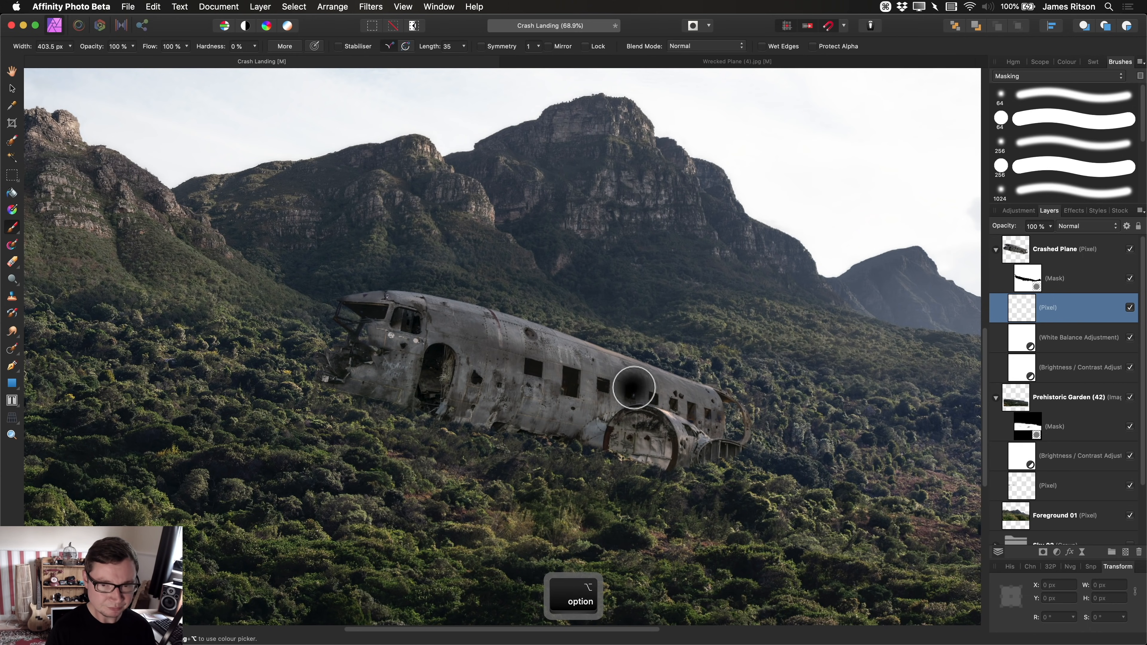
- Paint a soft foliage-green tint along the upper edge of the fuselage on the new pixel layer
scroll(587, 372, up, 3)
scroll(590, 373, up, 2)
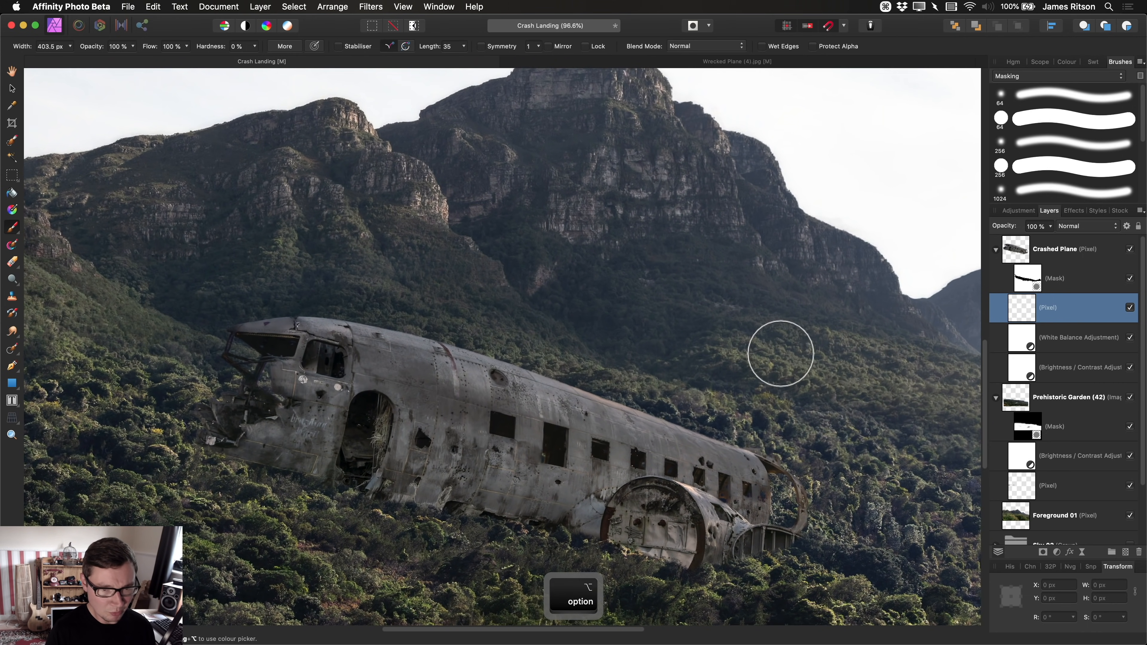
scroll(780, 353, up, 3)
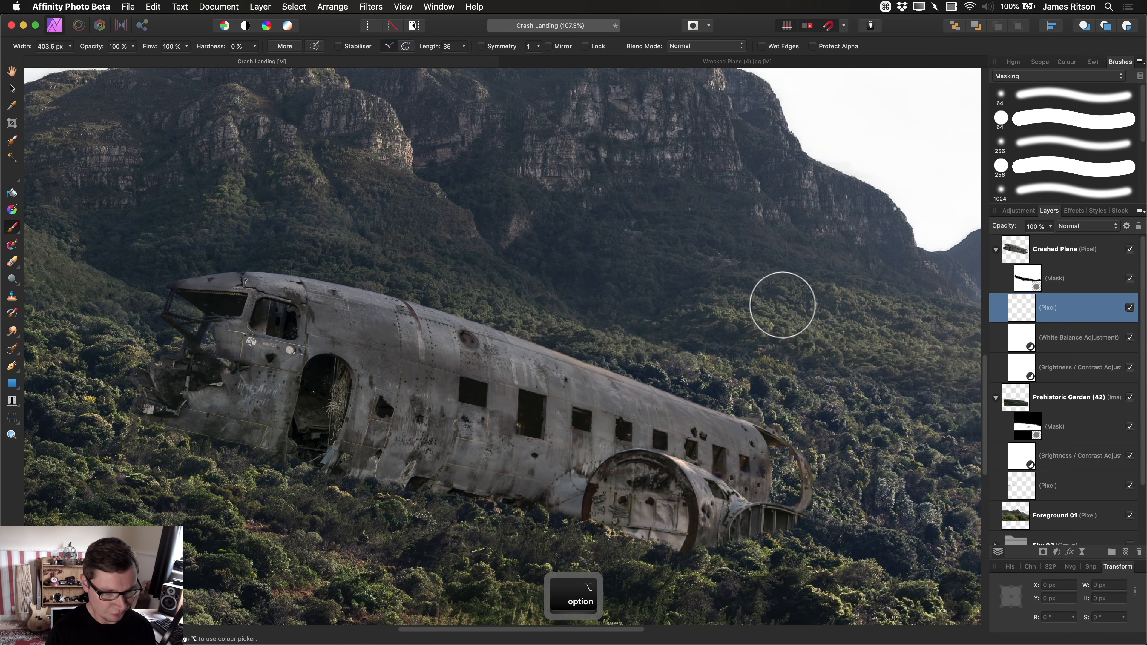
drag(689, 333, 594, 359)
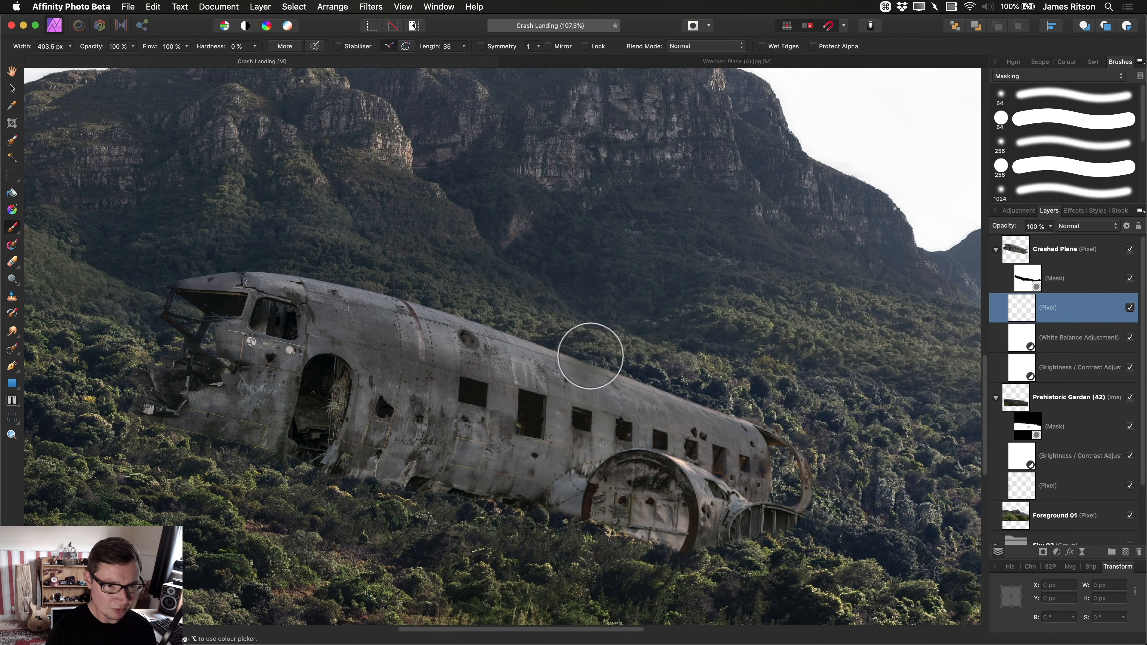
drag(376, 284, 450, 295)
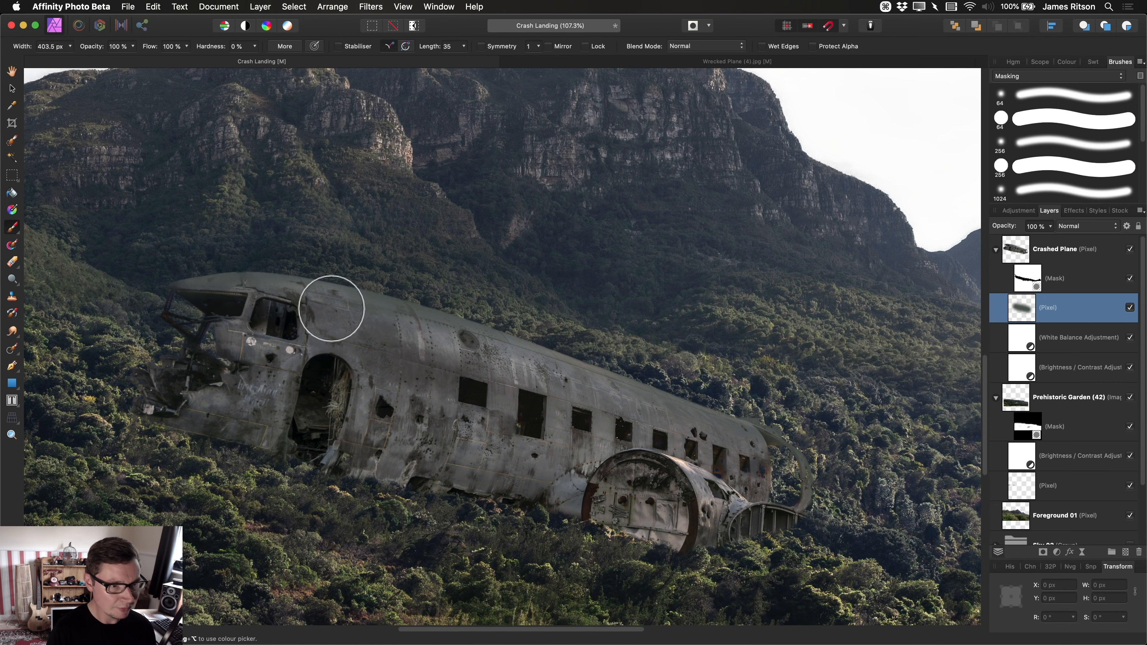
- Try painting the foliage tint along the plane's lower edge and undo the stroke
key(space)
drag(333, 307, 482, 245)
mouse_move(268, 281)
mouse_down()
mouse_move(267, 345)
mouse_move(306, 381)
mouse_move(568, 445)
mouse_up()
scroll(402, 456, left, 3)
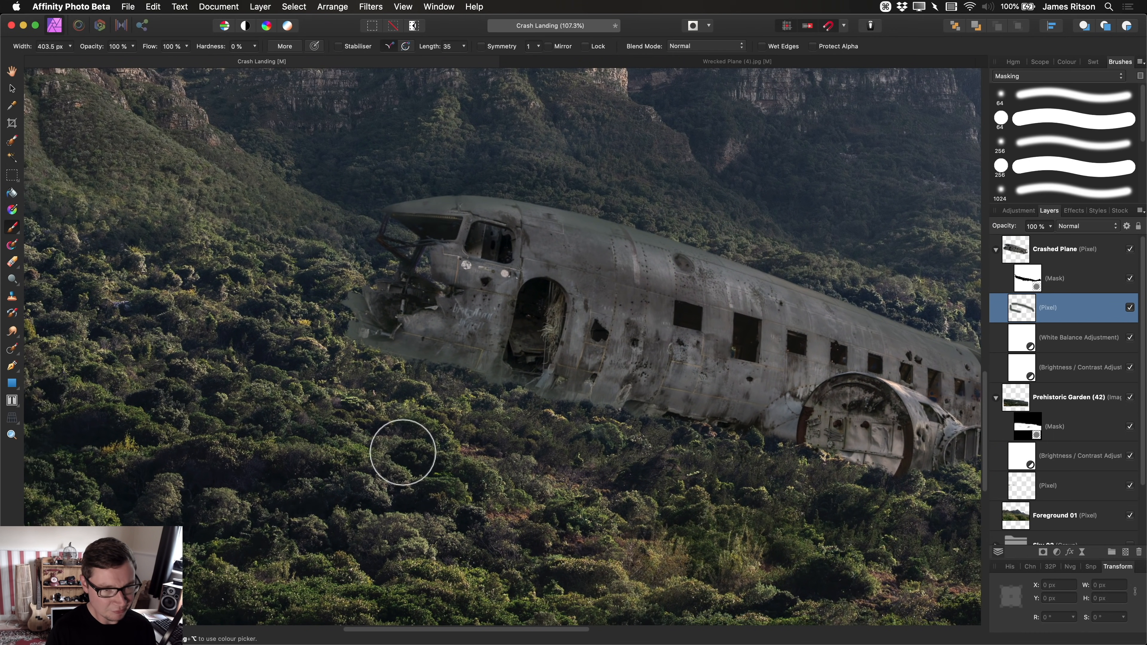
key(super+z)
- Sample a dark green from the foliage below the plane and paint it softly along the fuselage's lower edge, from nose to tail
scroll(399, 409, down, 2)
key(alt)
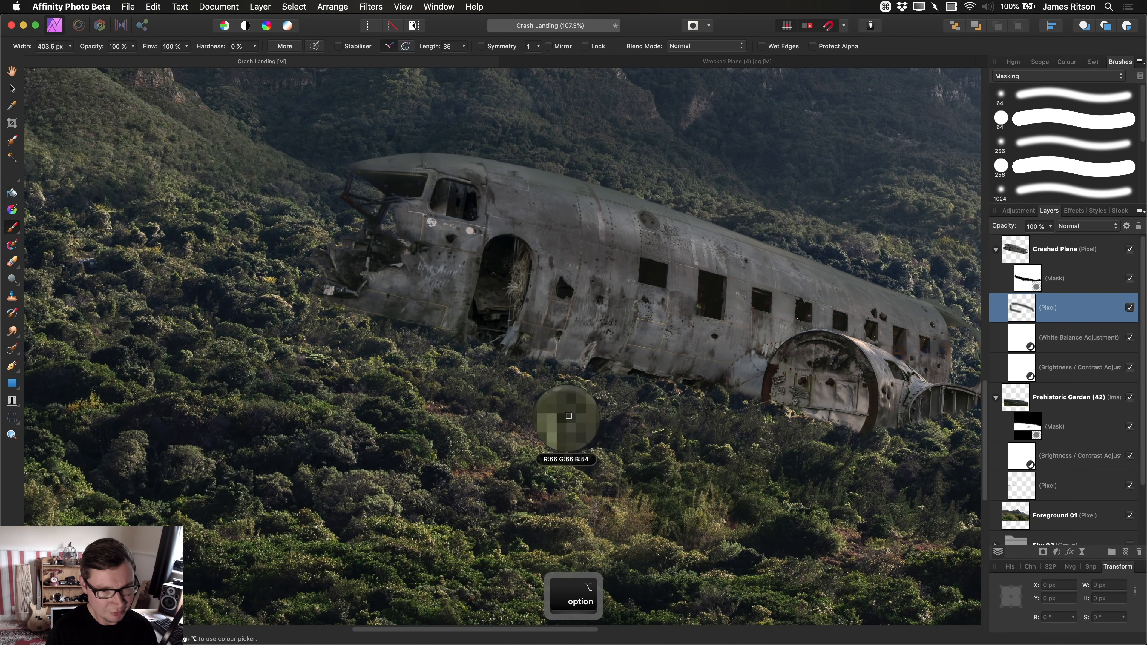
alt+click(543, 370)
mouse_move(602, 382)
mouse_down()
mouse_move(548, 354)
mouse_move(541, 375)
mouse_move(499, 363)
mouse_up()
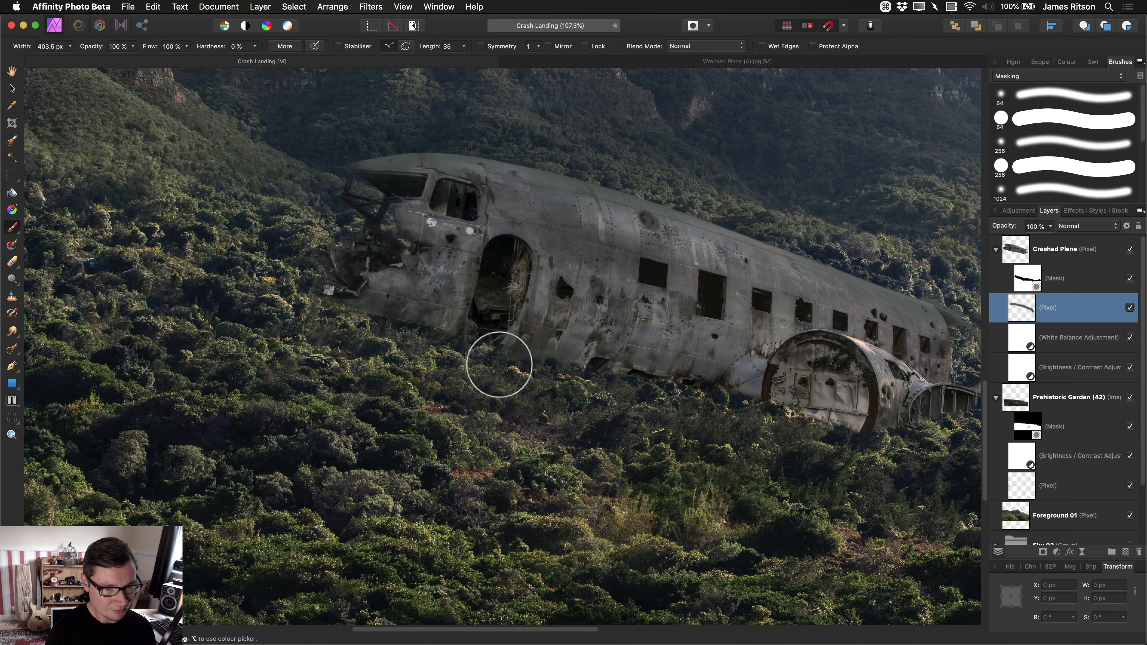
drag(423, 351, 309, 322)
key(space)
drag(664, 421, 491, 373)
mouse_move(676, 397)
mouse_down()
mouse_move(546, 431)
mouse_move(483, 405)
mouse_move(781, 487)
mouse_up()
key(space)
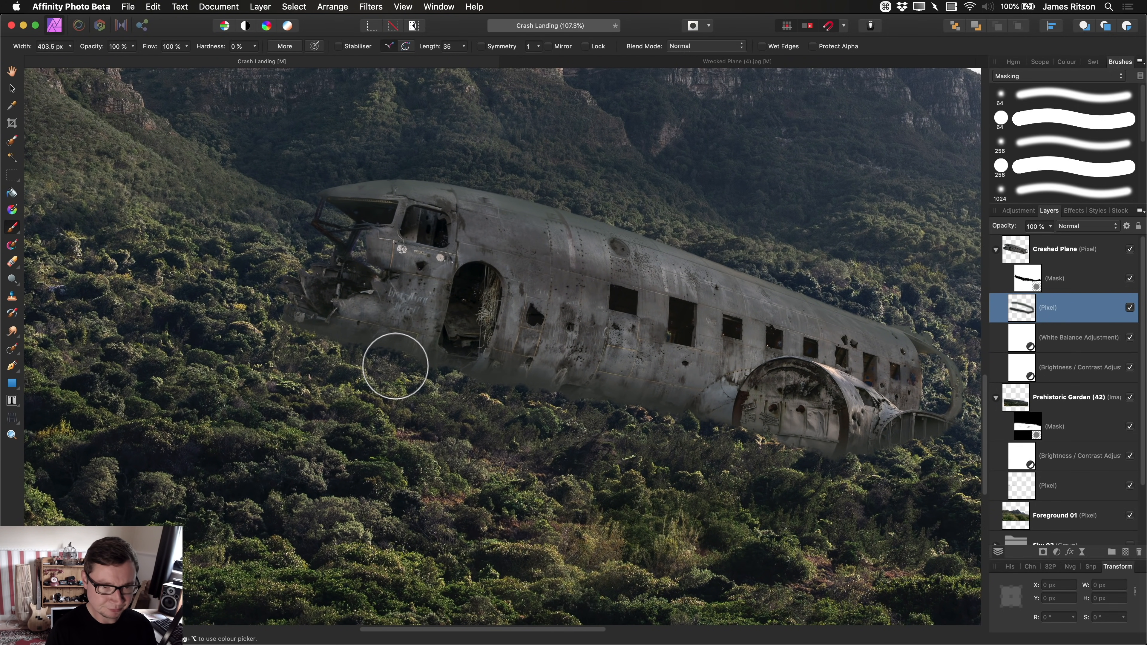
key(h)
drag(598, 365, 582, 356)
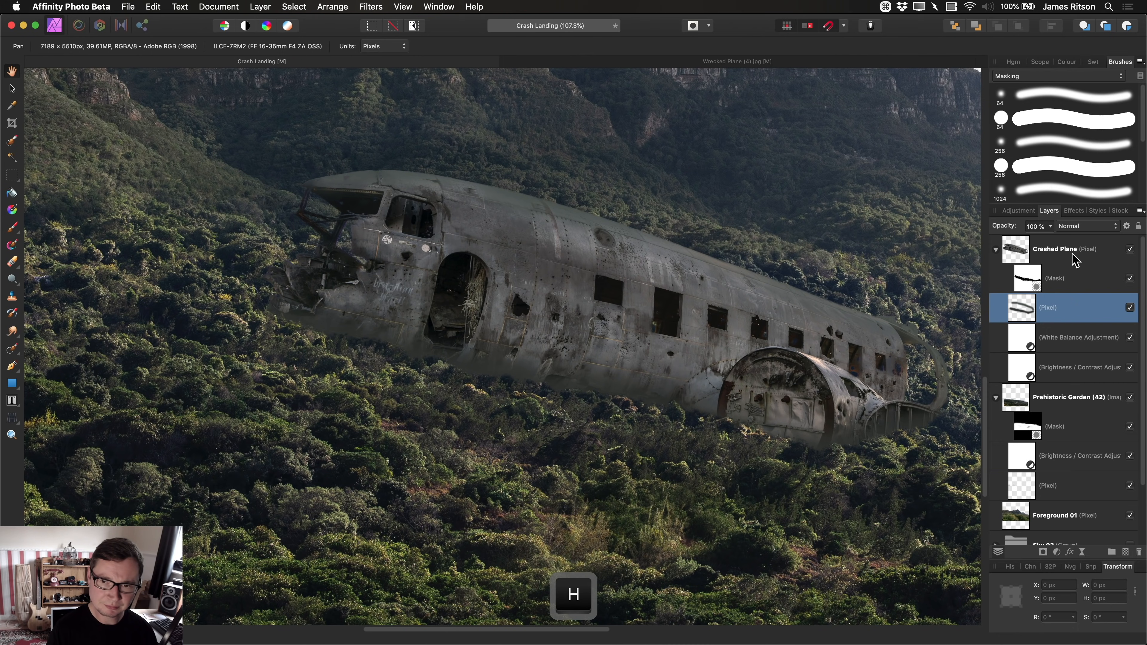
- Try the Multiply blend mode at 50% opacity on the painted foliage tint layer, comparing the plane with the layer hidden and shown
click(1079, 225)
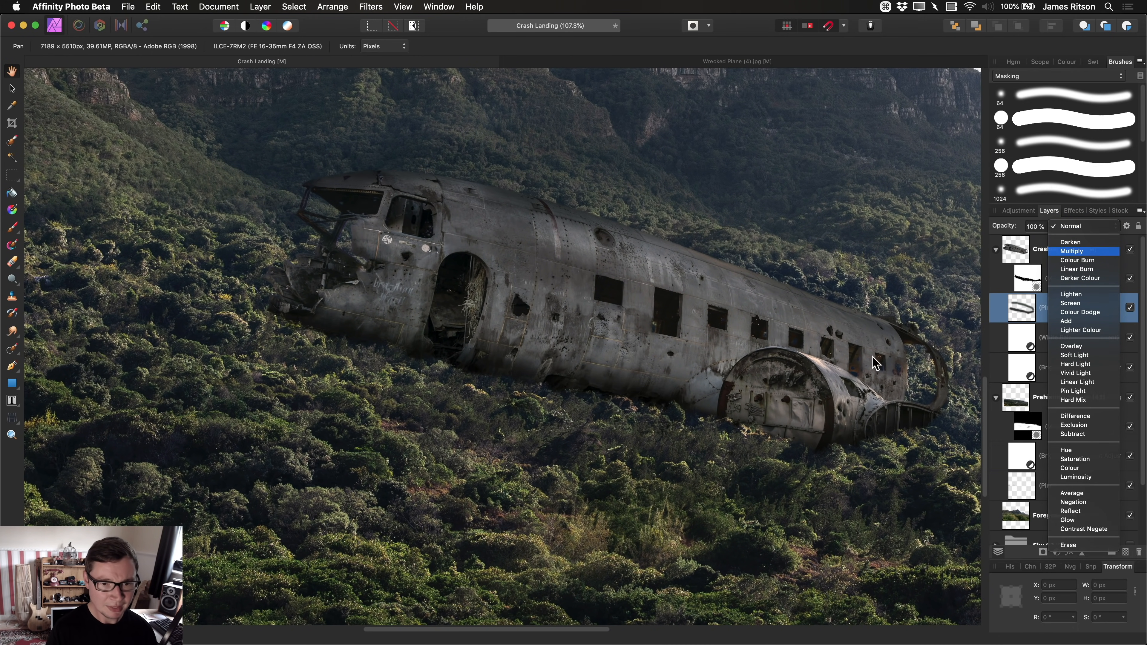
click(1072, 252)
drag(749, 369, 701, 415)
scroll(701, 415, down, 1)
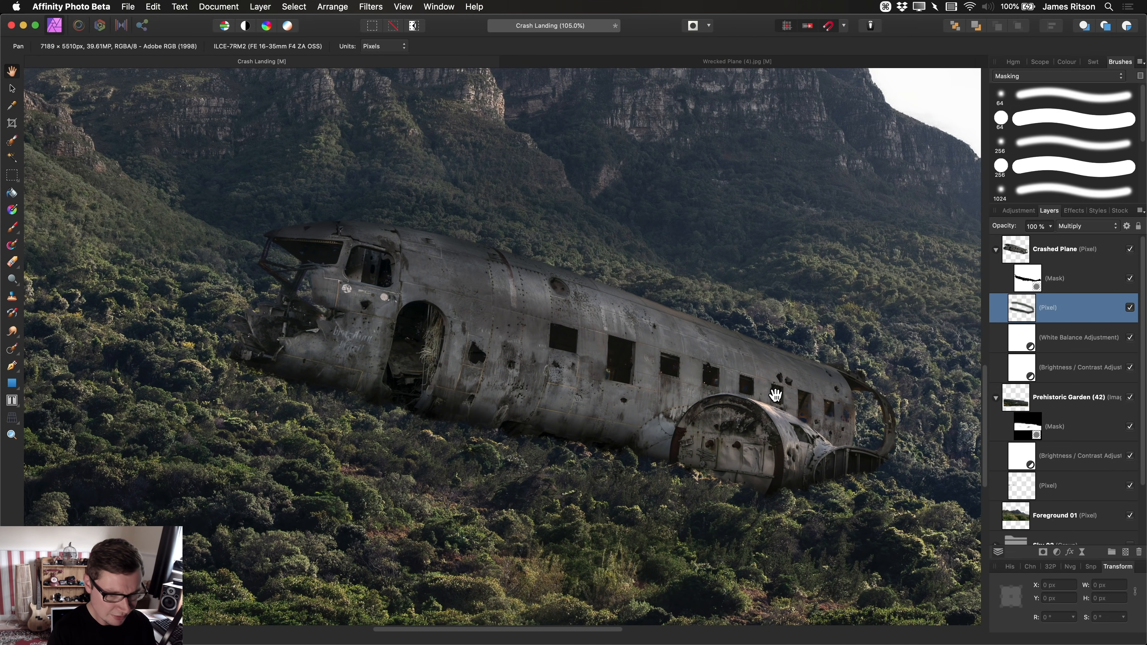
key(5)
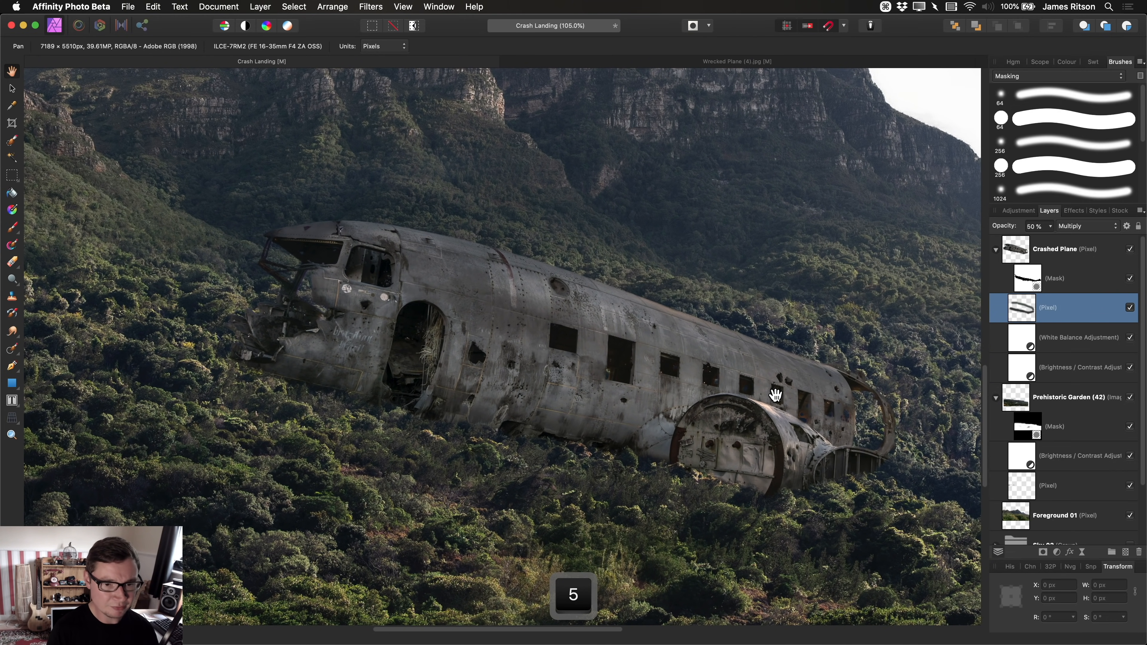
click(1130, 308)
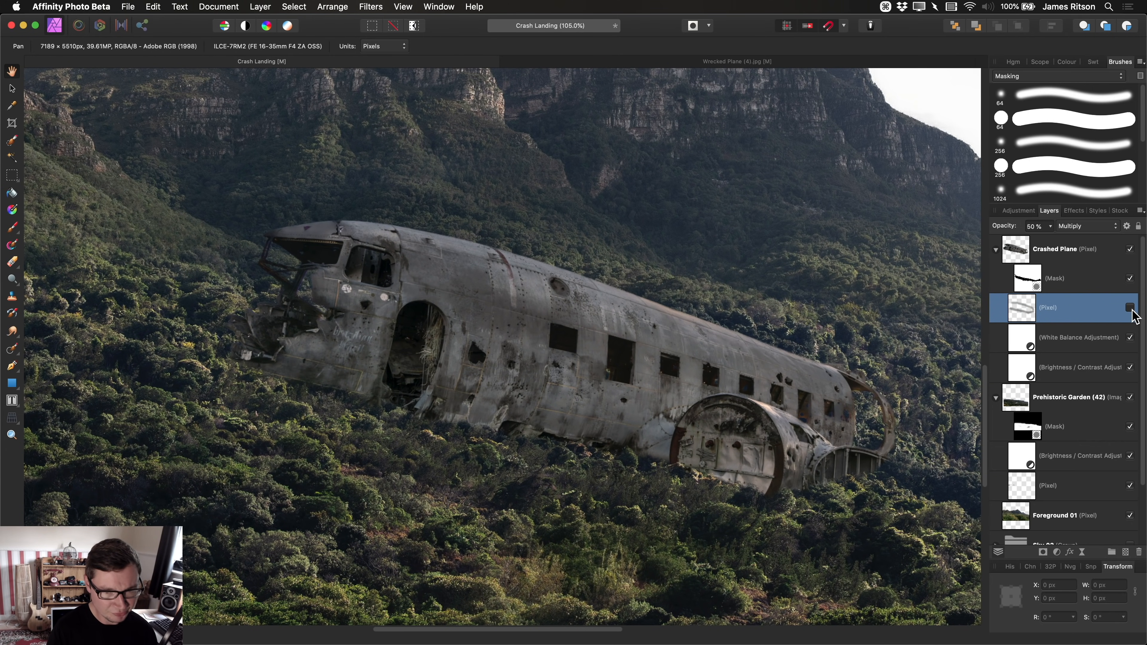
click(1130, 307)
click(1130, 307)
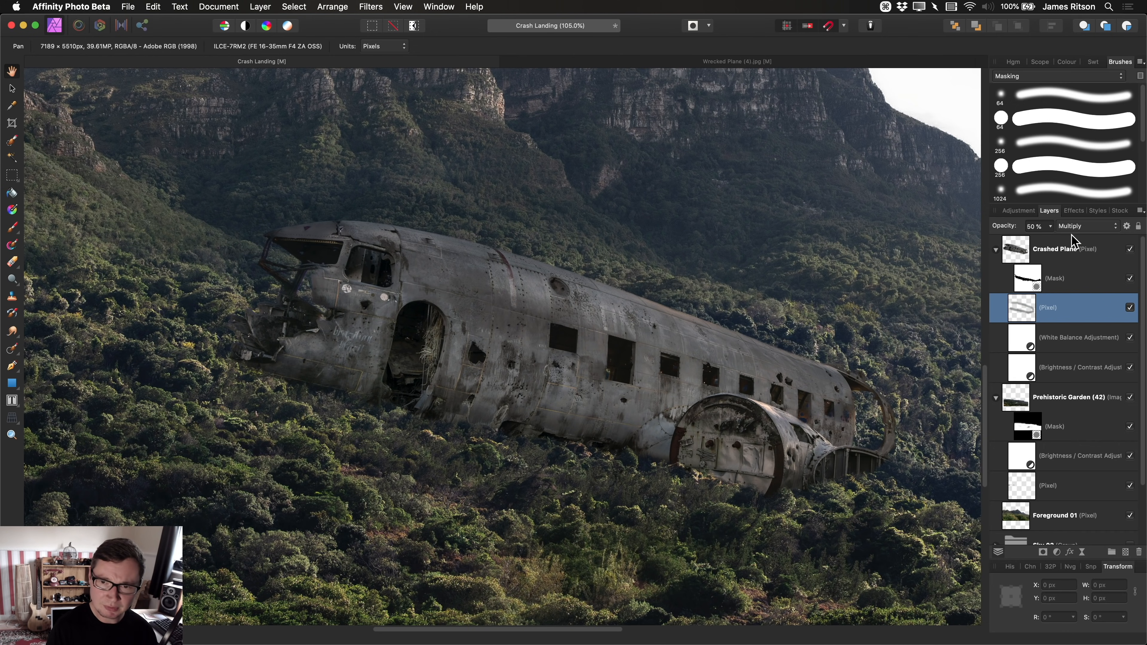
- Set the foliage tint layer to Overlay at 100% opacity and compare the plane with the layer hidden and shown
click(1073, 227)
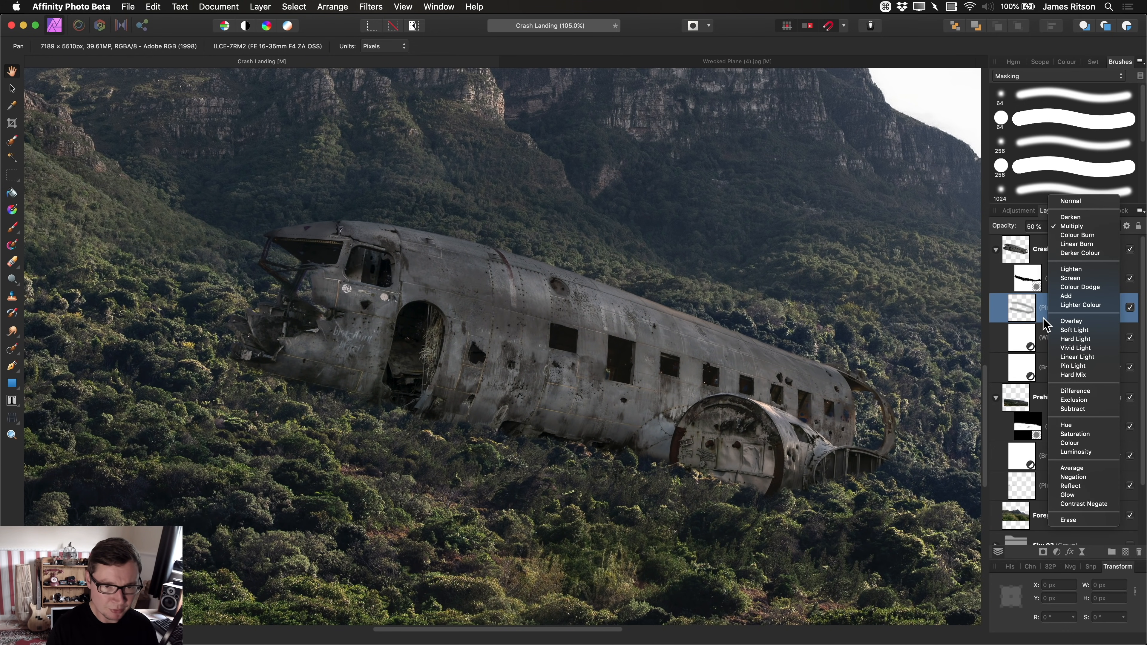
click(1070, 320)
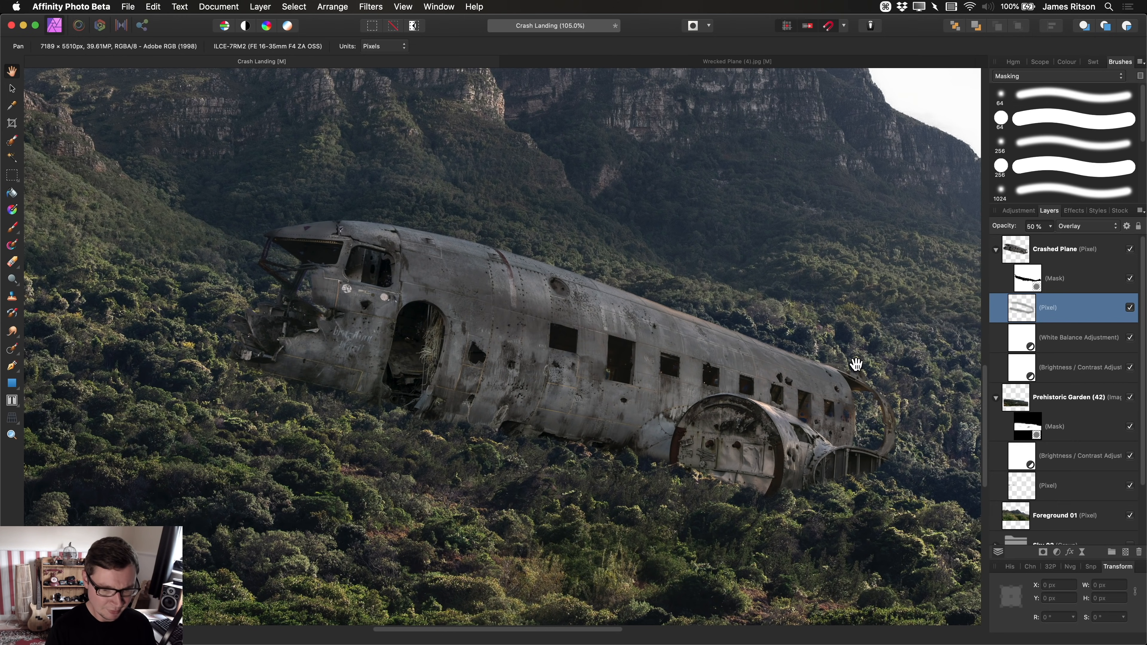
key(0)
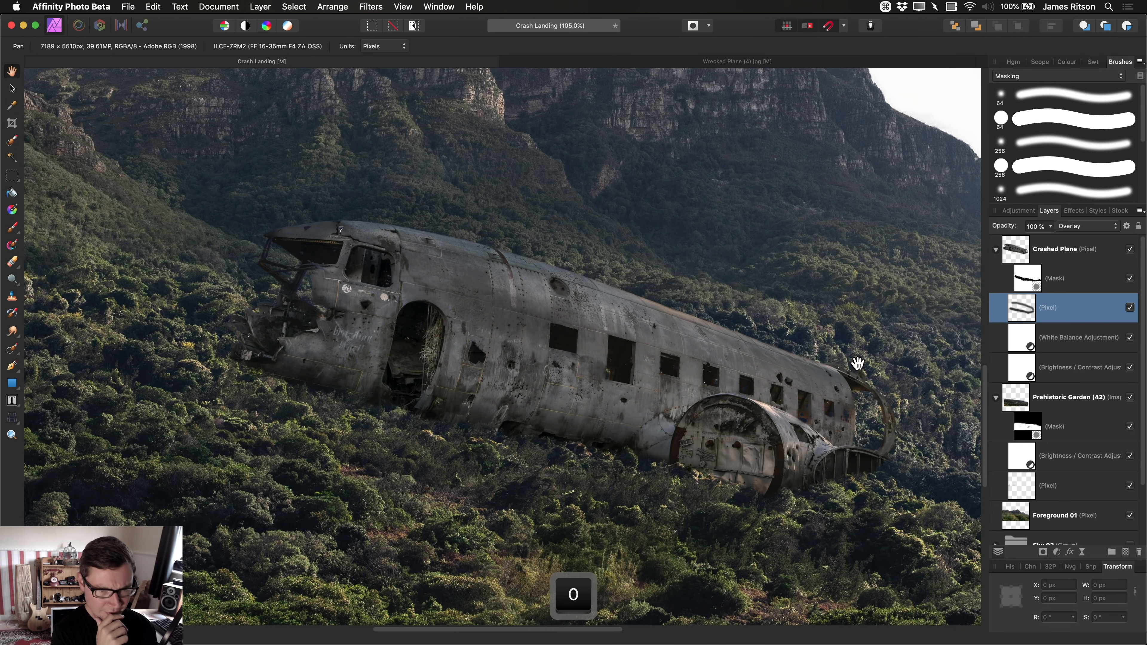
scroll(857, 363, down, 6)
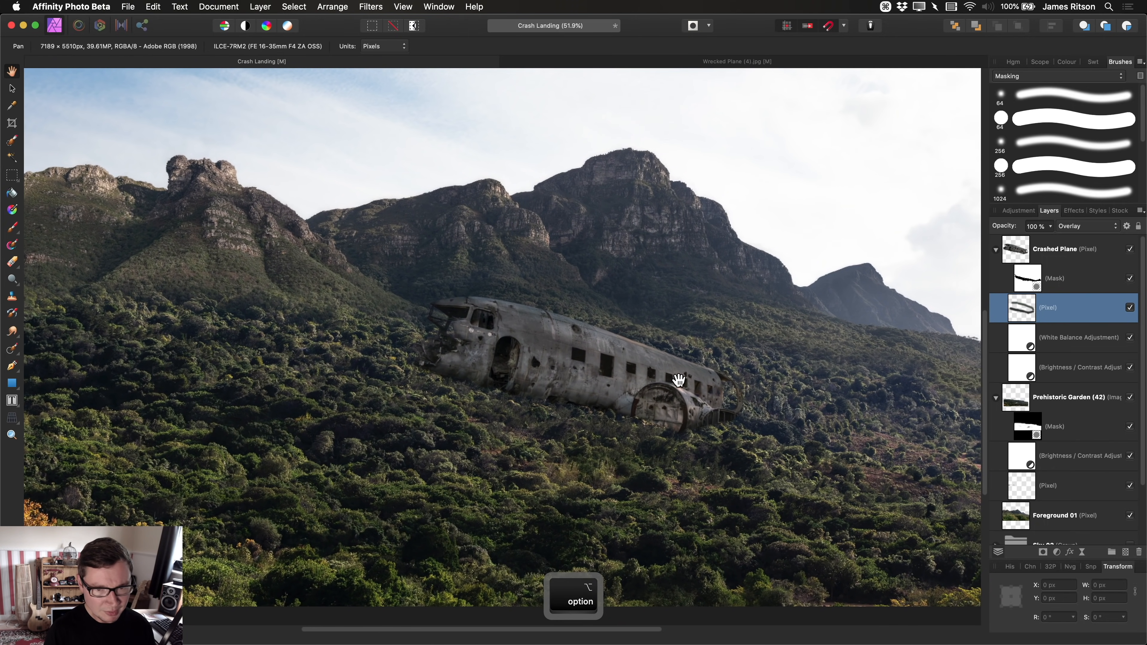
click(1129, 309)
click(1129, 309)
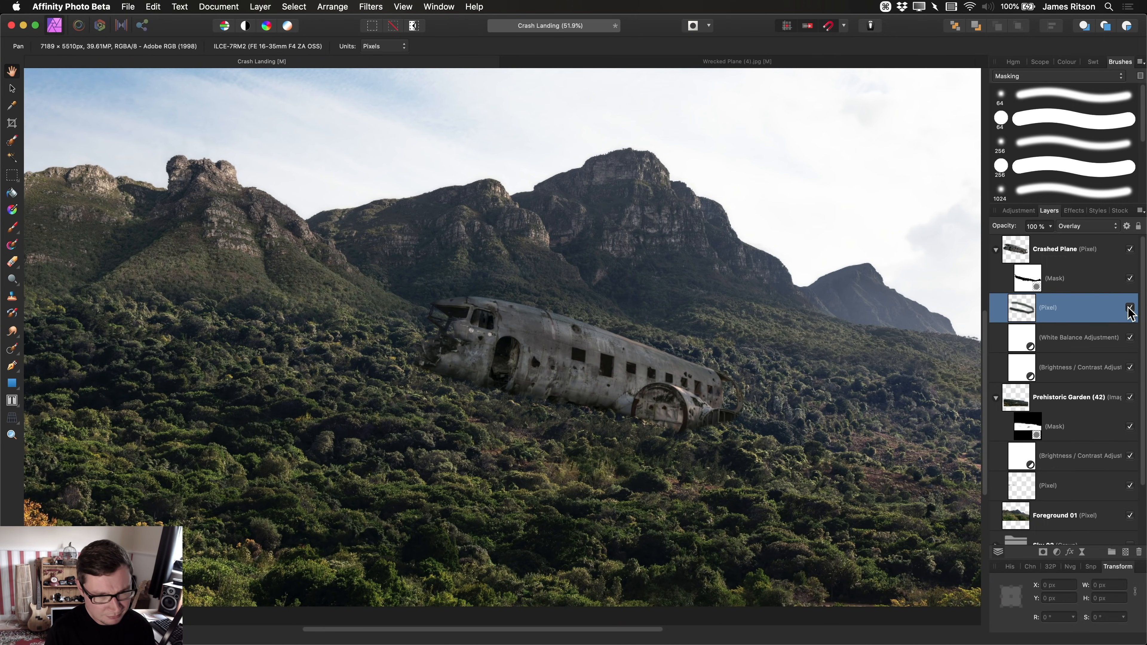
click(1129, 310)
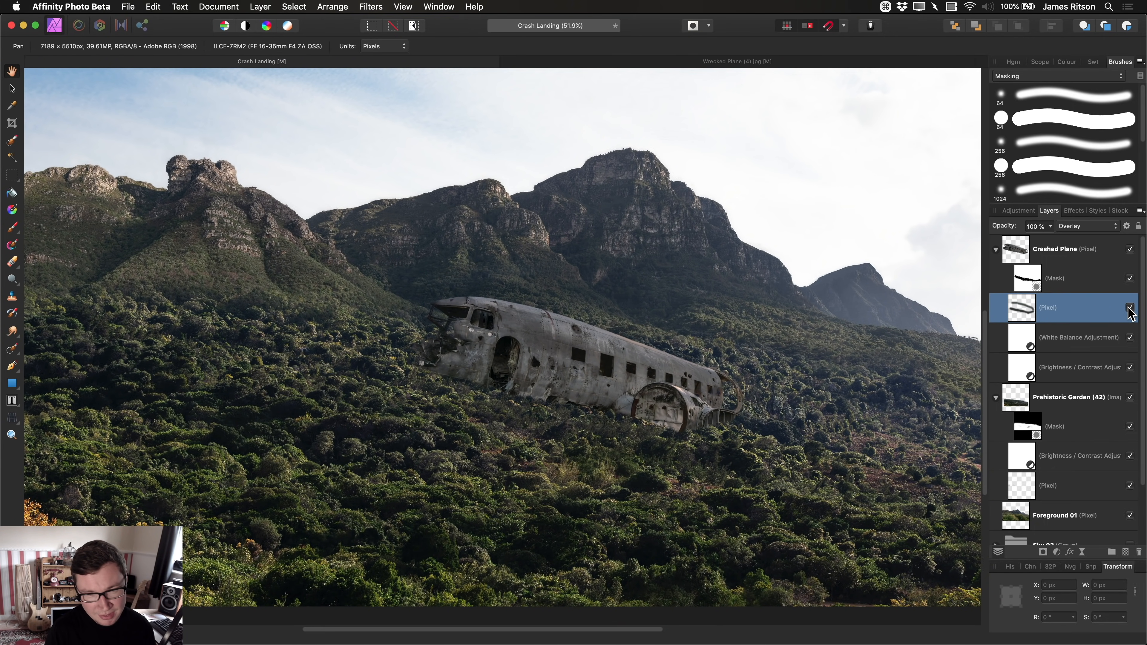
click(1129, 309)
scroll(630, 357, up, 2)
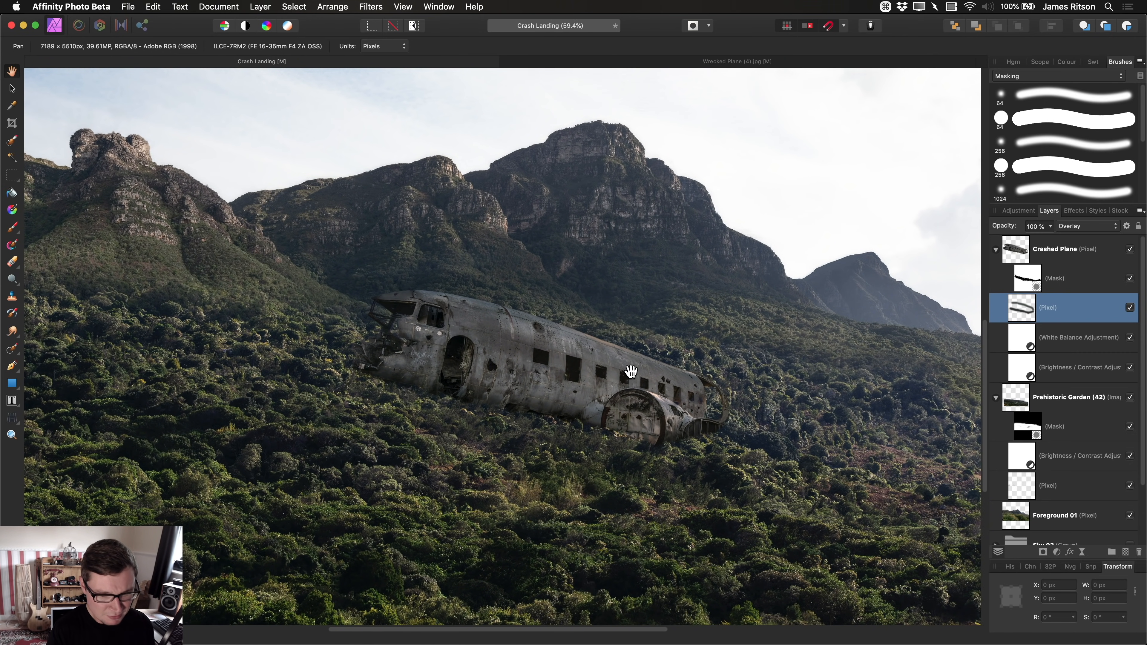
- Set the tint layer's opacity to 75%, trying 35% for comparison, and check the plane with the layer hidden and shown
key(7)
key(5)
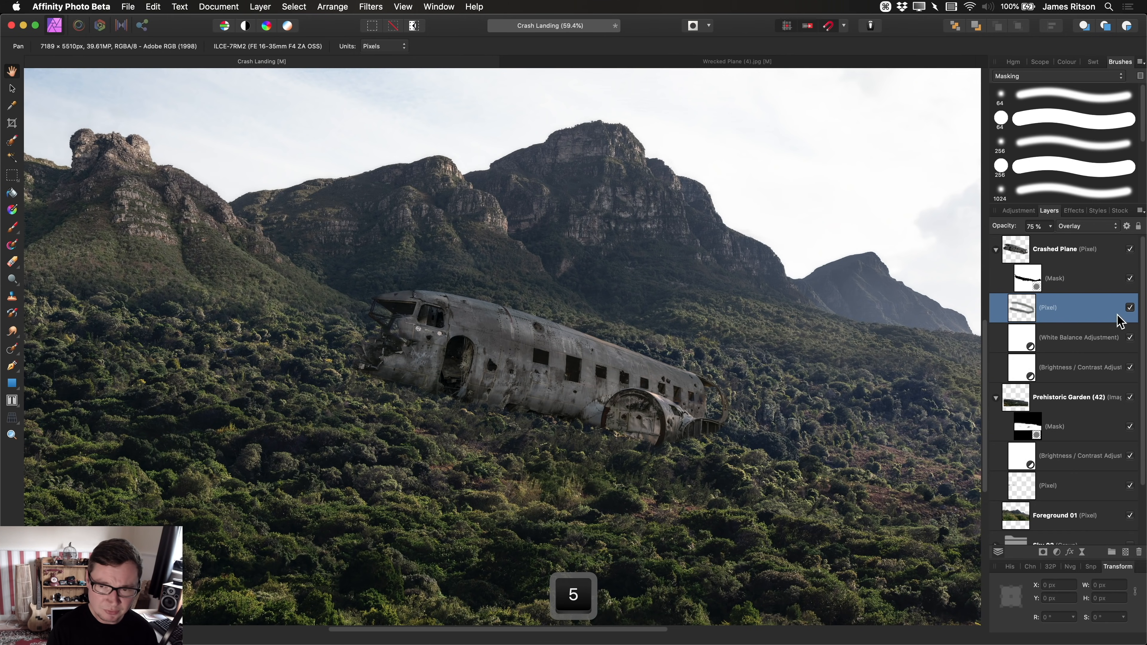
click(1130, 307)
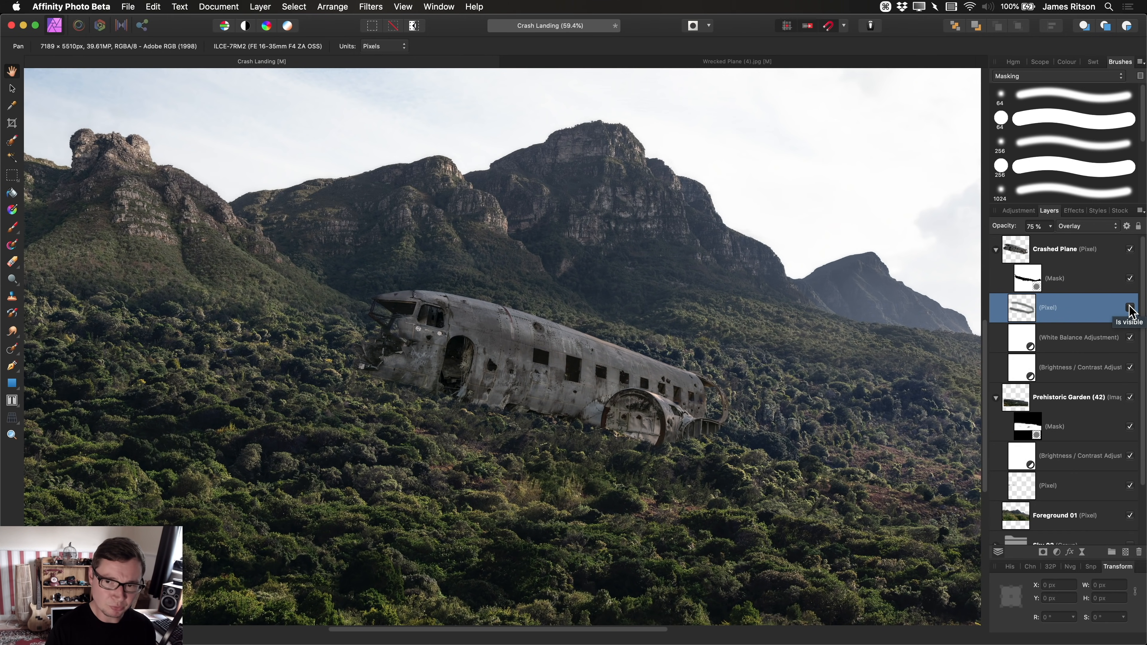
click(1131, 309)
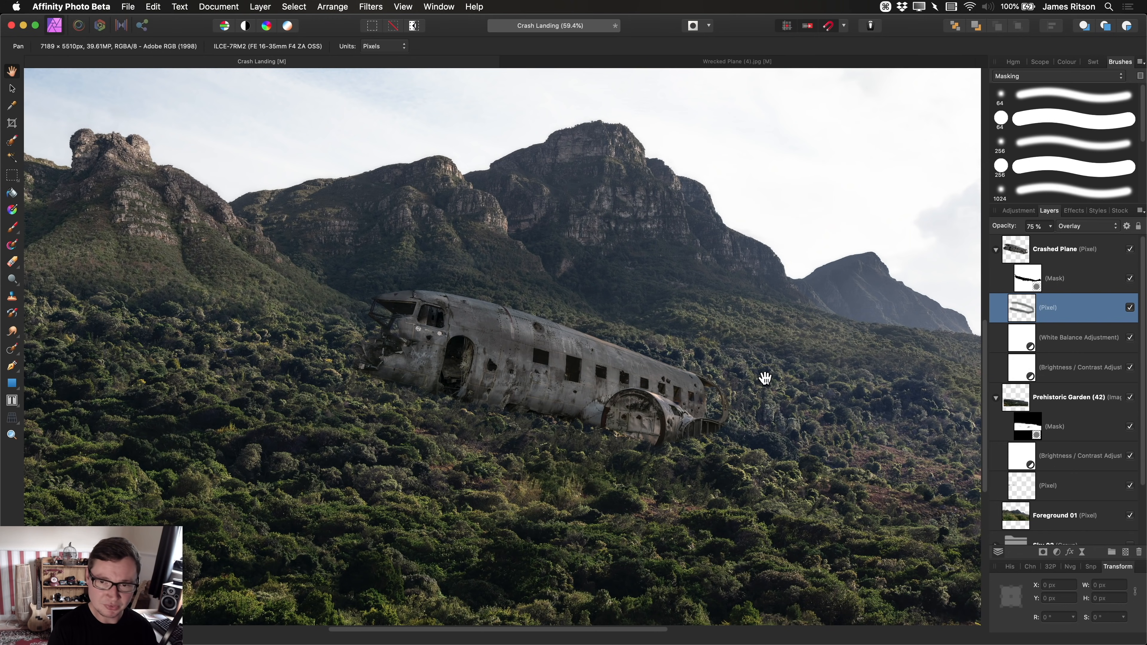
key(5)
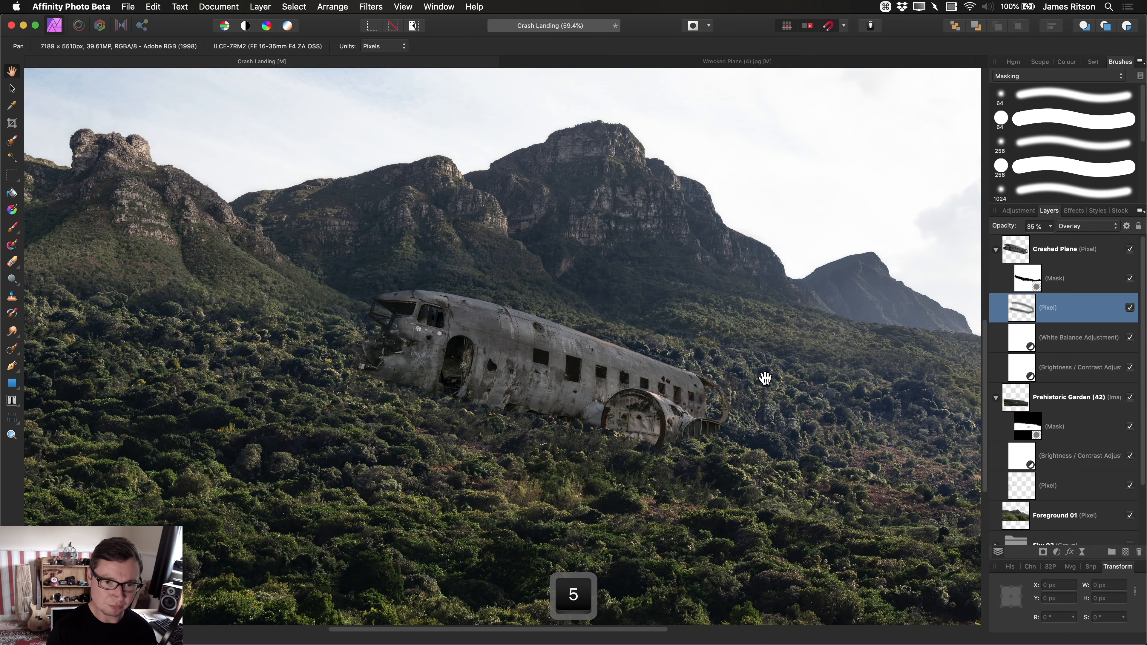
key(7)
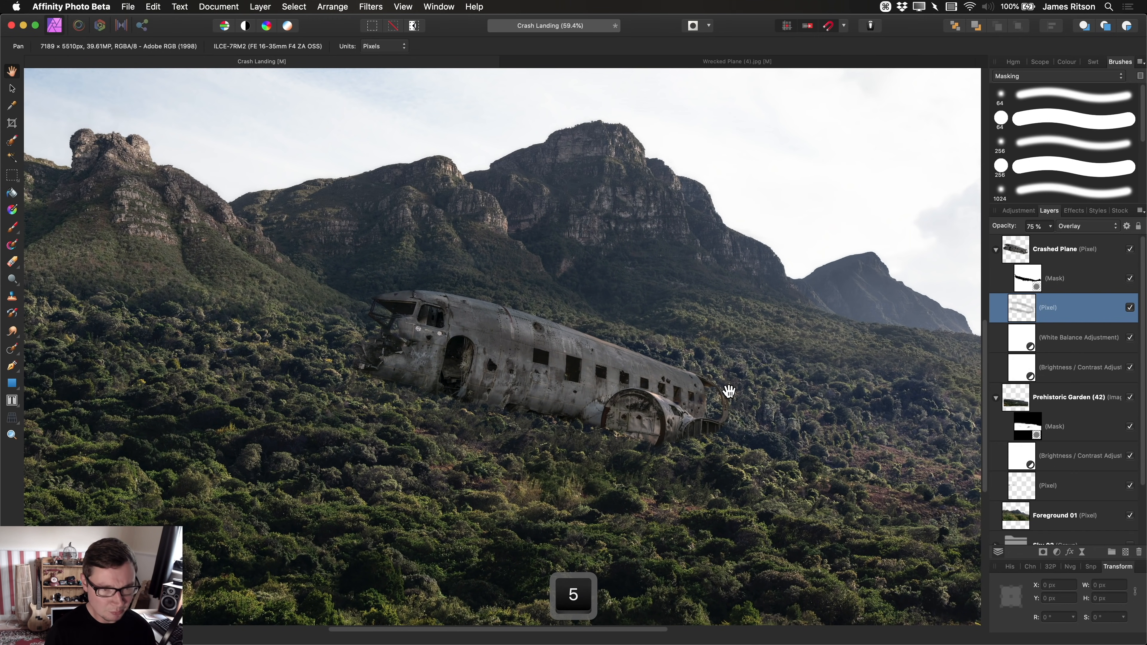
click(1130, 308)
click(1130, 308)
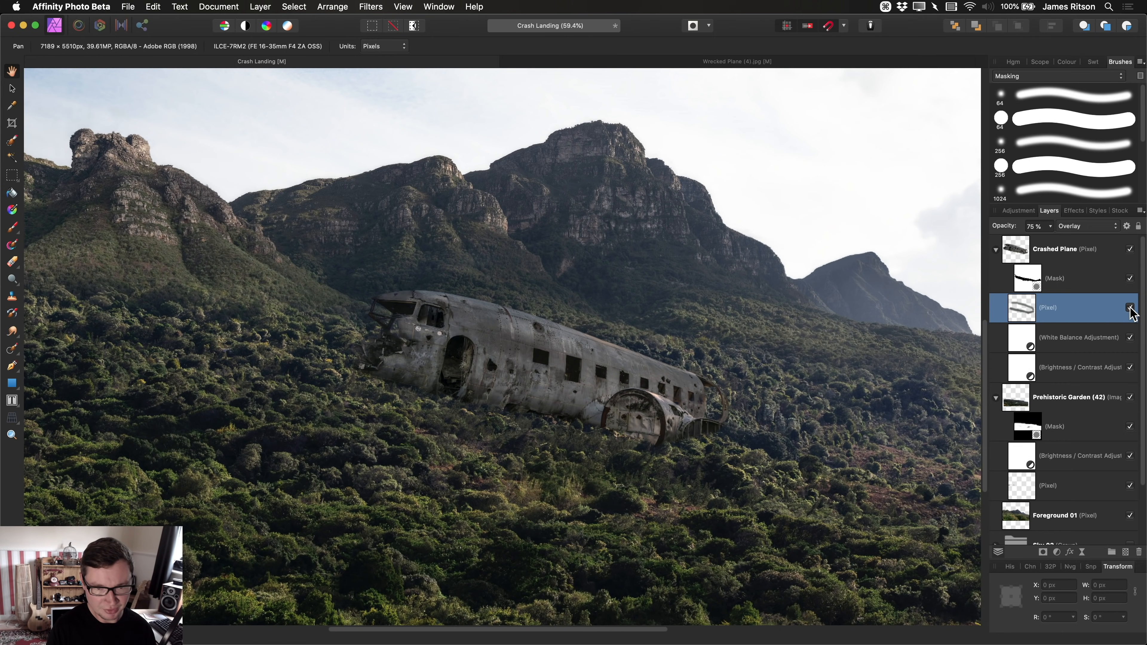
click(1130, 308)
click(1130, 307)
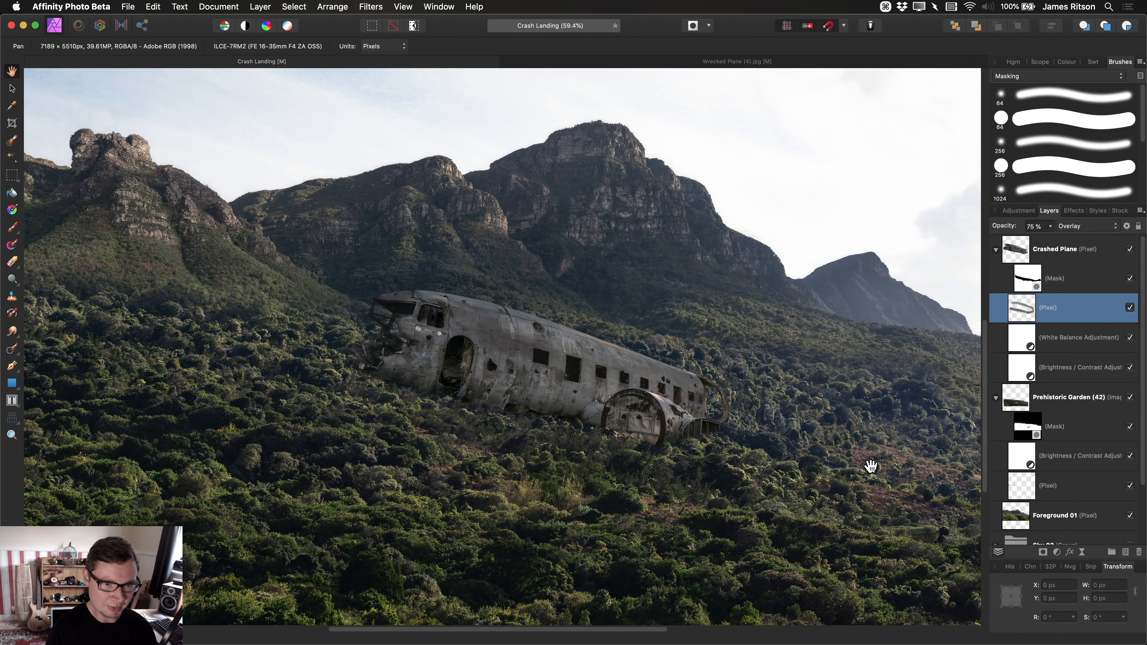
scroll(722, 393, up, 2)
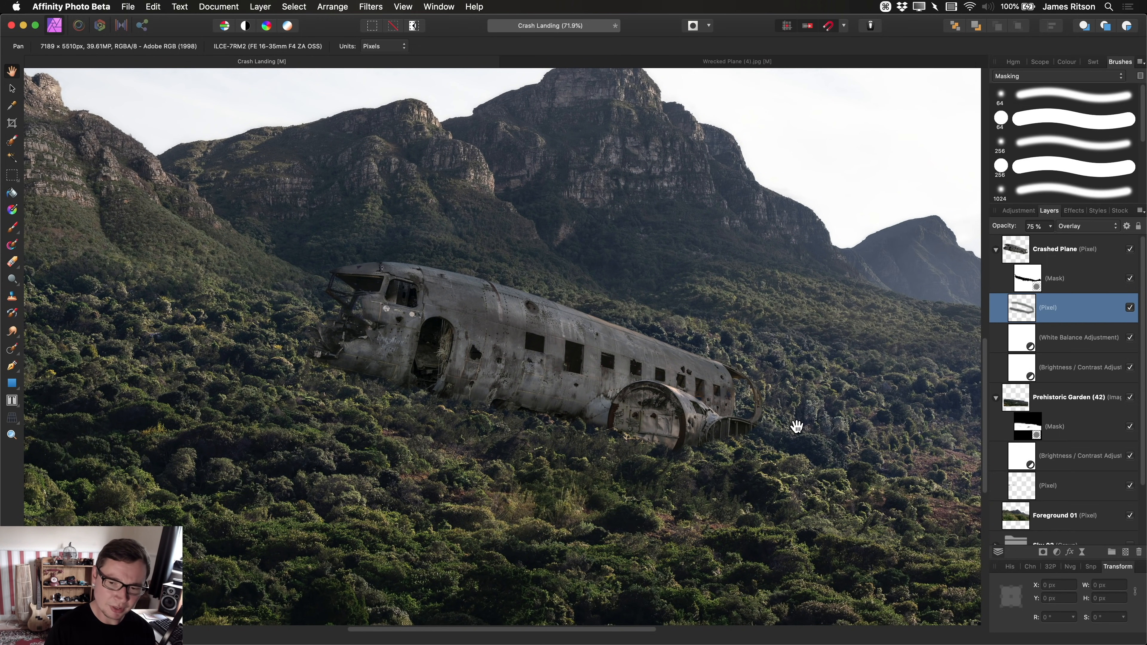
- Show the document's colour channels and add a Curves adjustment above the tint layer inside the Crashed Plane layer
click(1030, 567)
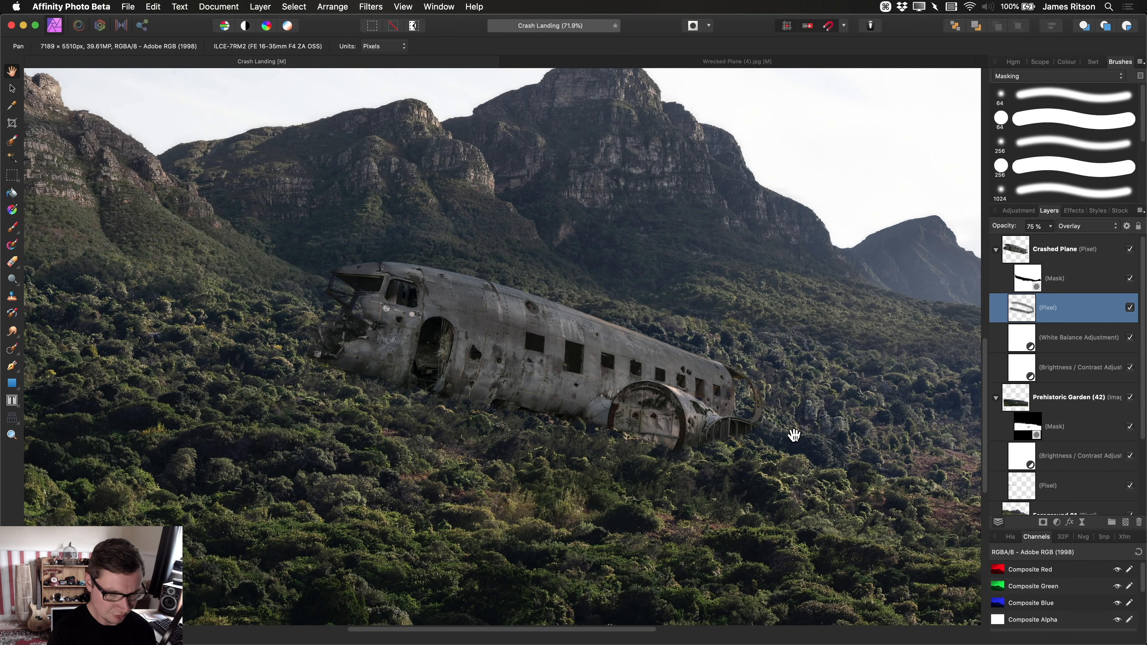
key(super+m)
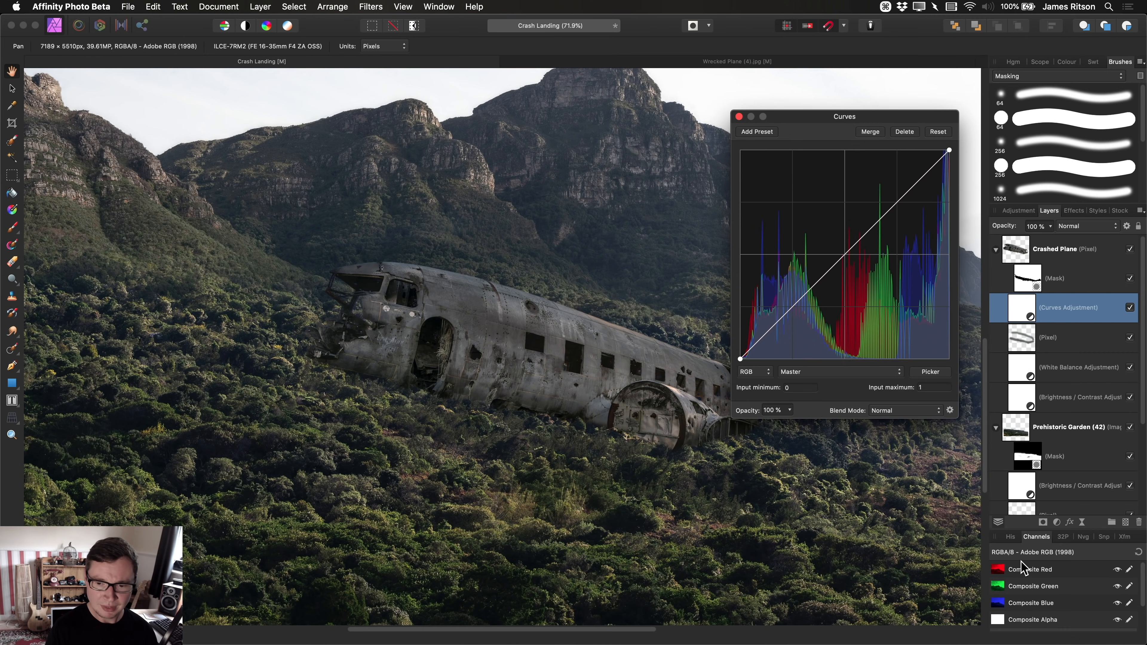
- Examine the composite red, green and blue channels one at a time to compare the plane's tones with its surroundings, ending on blue
alt+scroll(578, 371, down, 4)
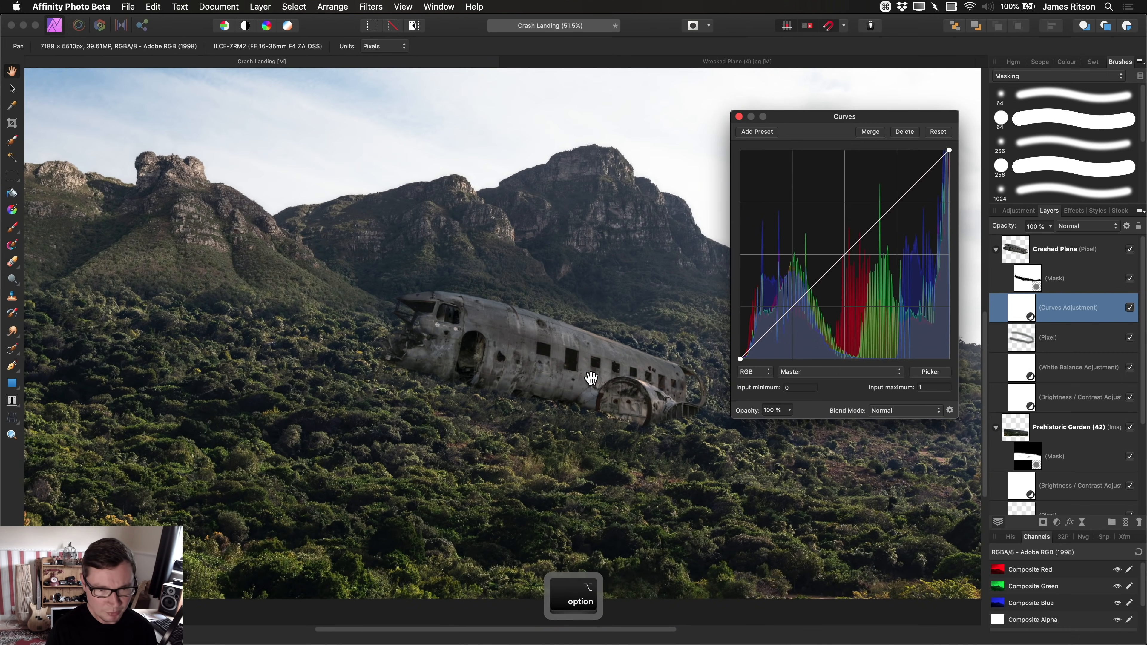
alt+click(1041, 572)
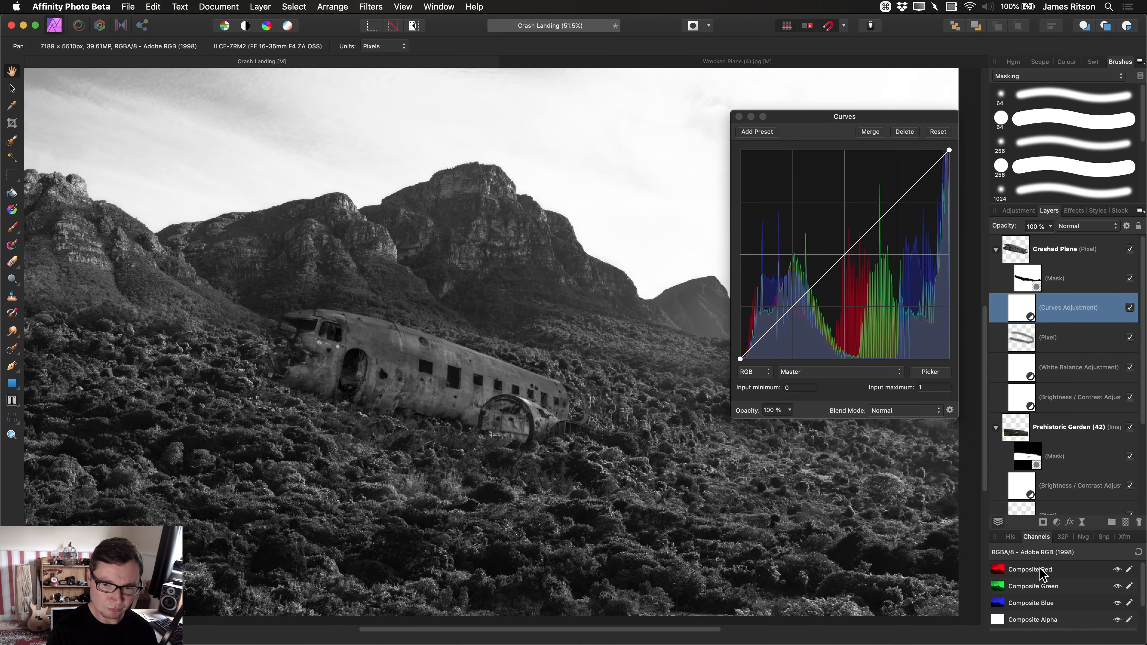
alt+click(1041, 587)
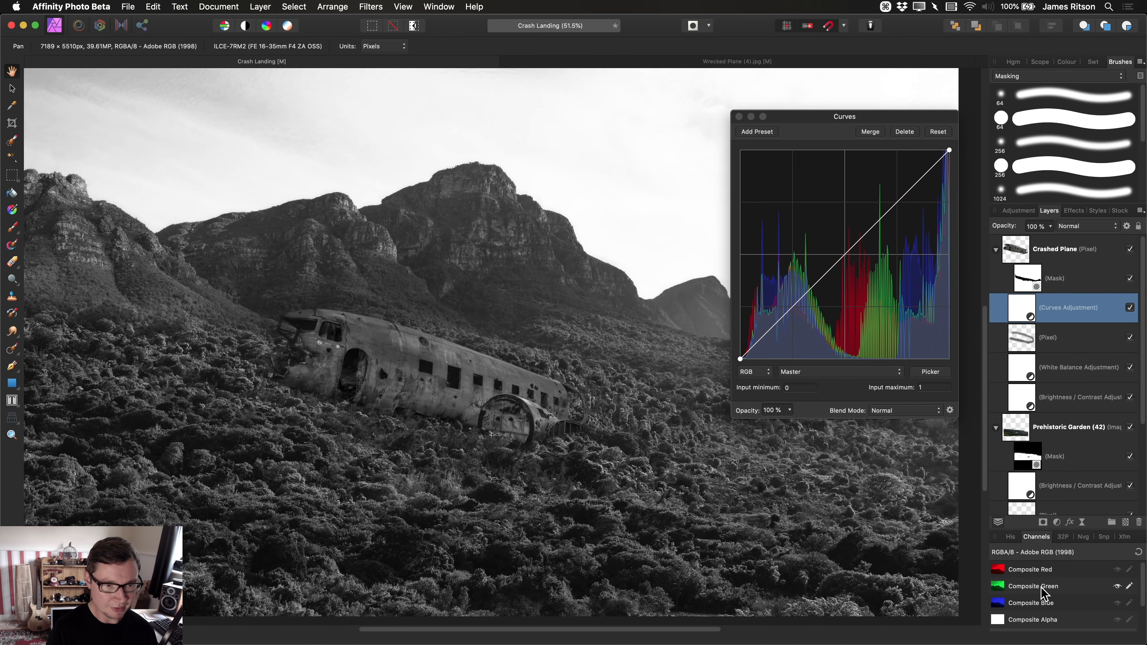
alt+click(1039, 604)
scroll(569, 409, down, 3)
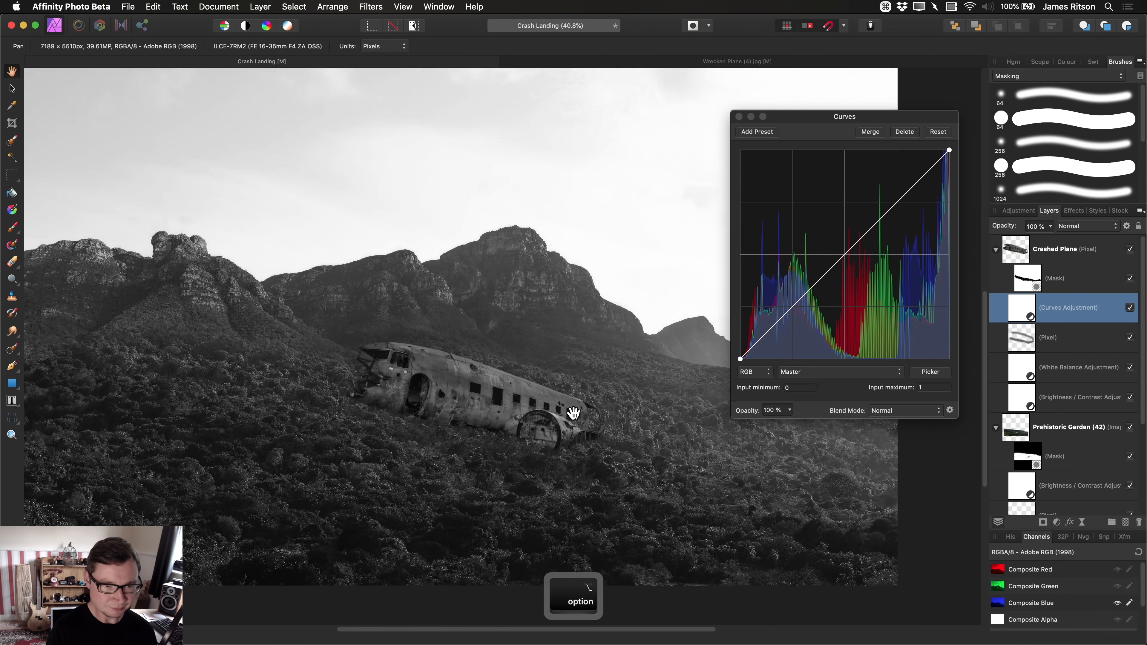
alt+click(1030, 587)
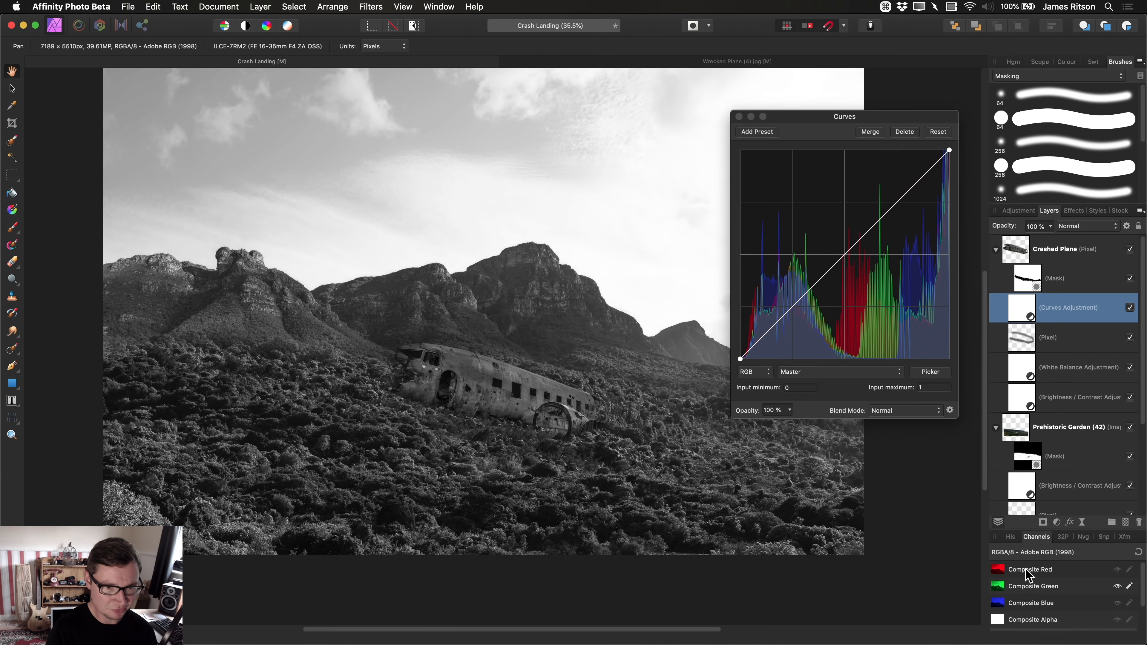
alt+click(1030, 603)
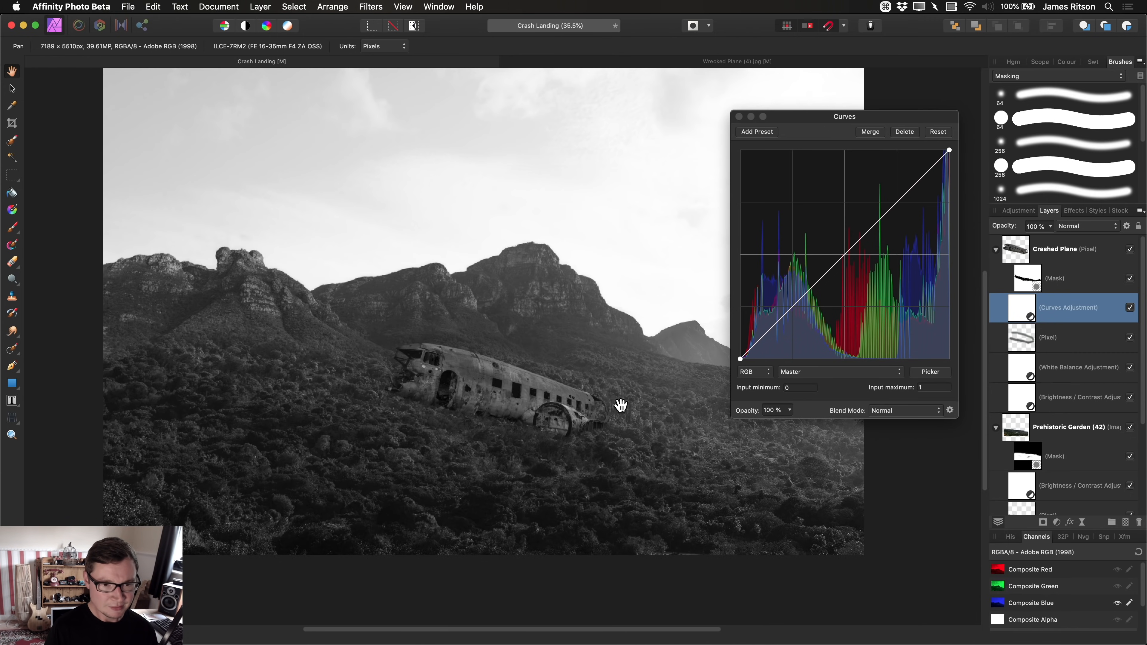
scroll(584, 425, up, 2)
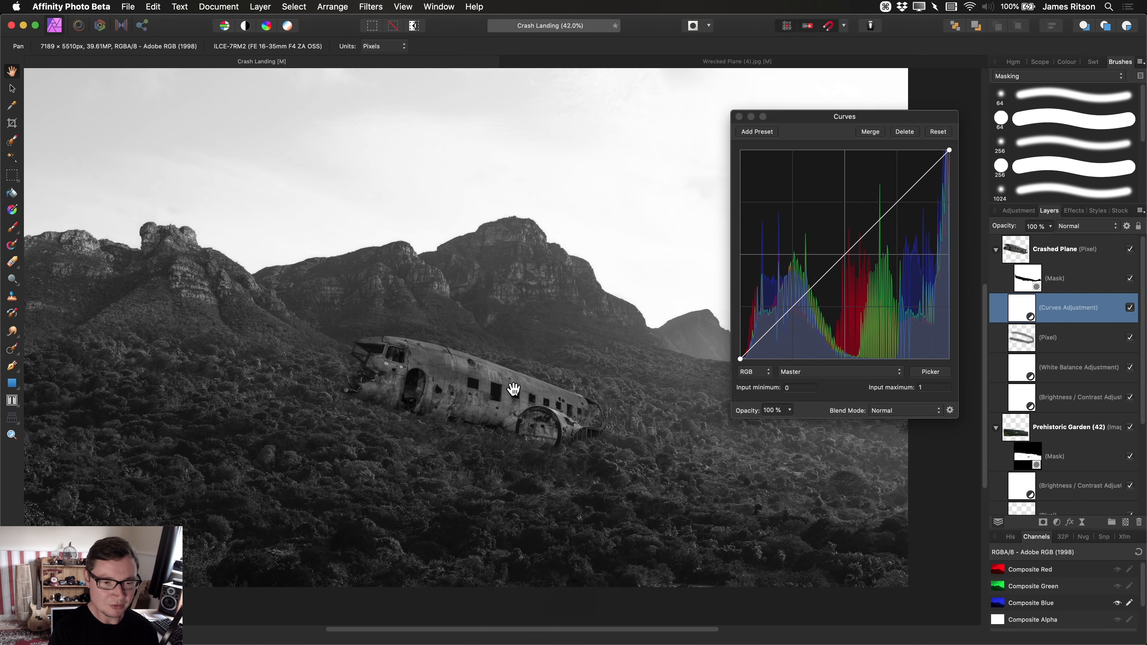
- Raise the black point and lower the midtones on the Blue curve of the plane's Curves adjustment, and restore the full-colour view
click(817, 373)
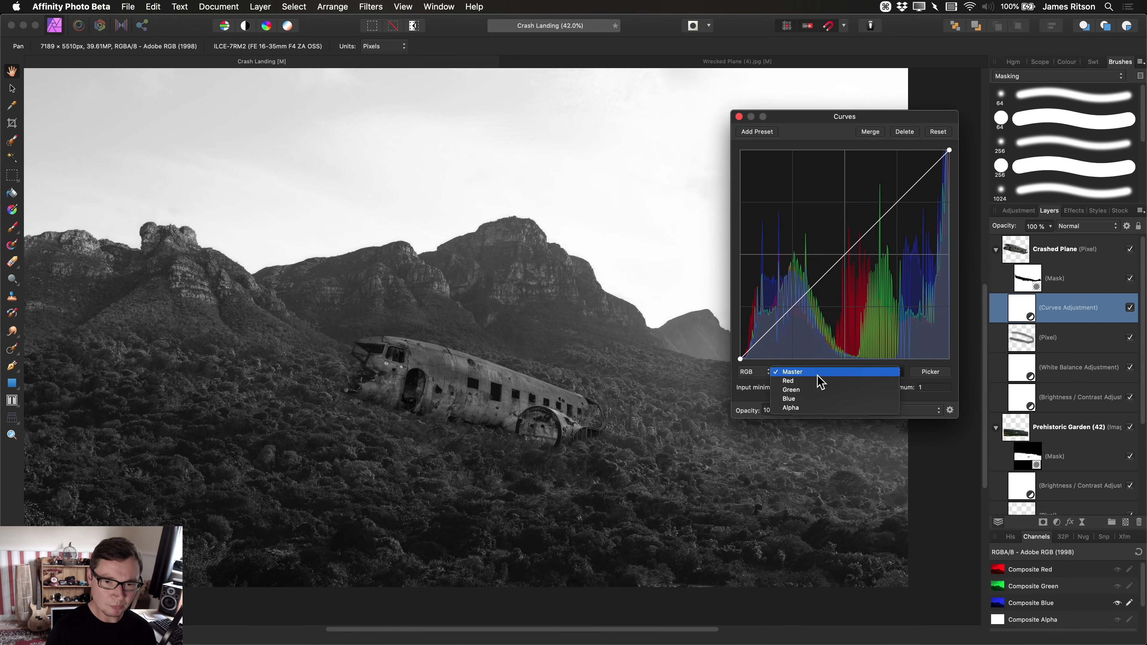
click(811, 399)
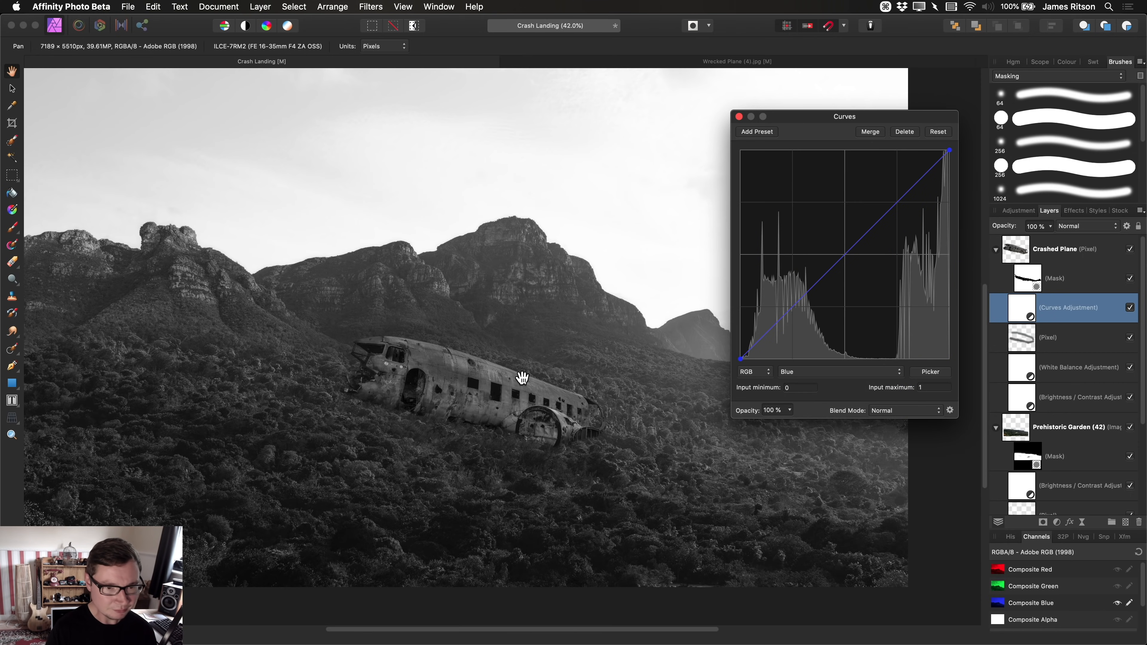
scroll(538, 402, up, 1)
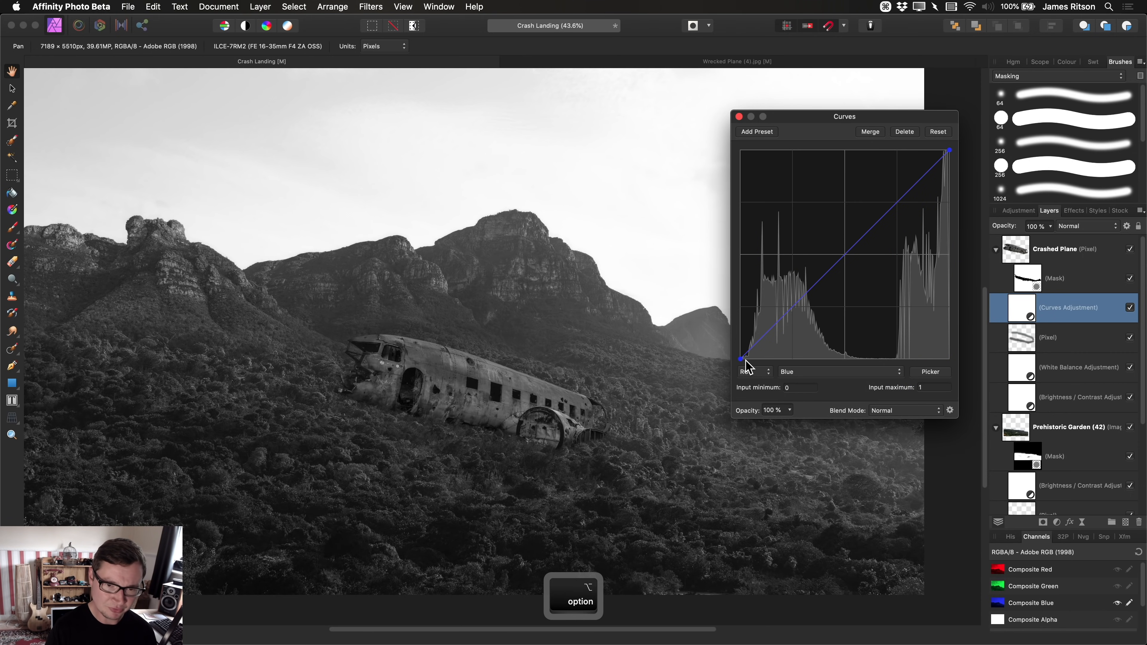
drag(740, 360, 734, 339)
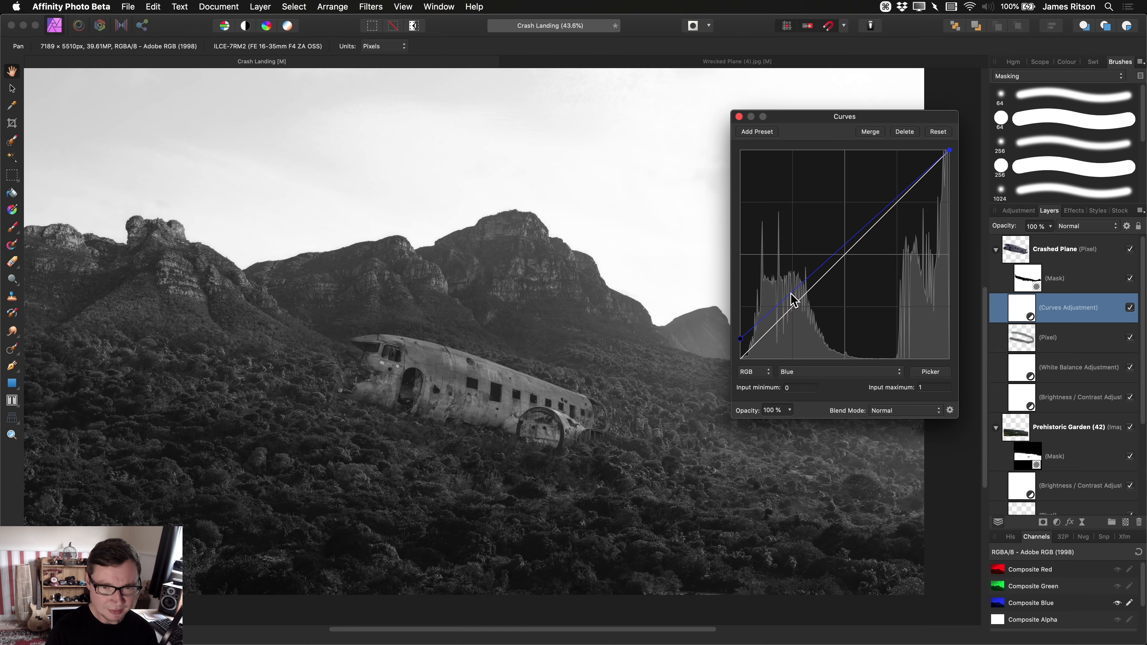
mouse_move(791, 295)
mouse_down()
mouse_move(796, 319)
mouse_move(806, 301)
mouse_up()
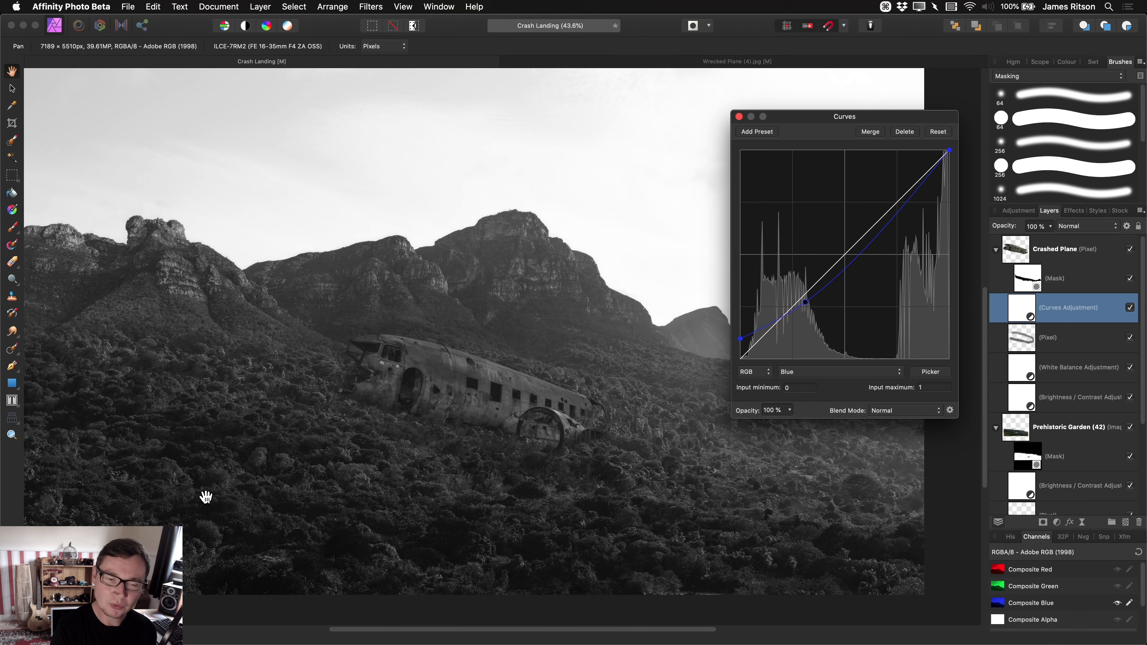
click(1138, 552)
scroll(488, 428, up, 3)
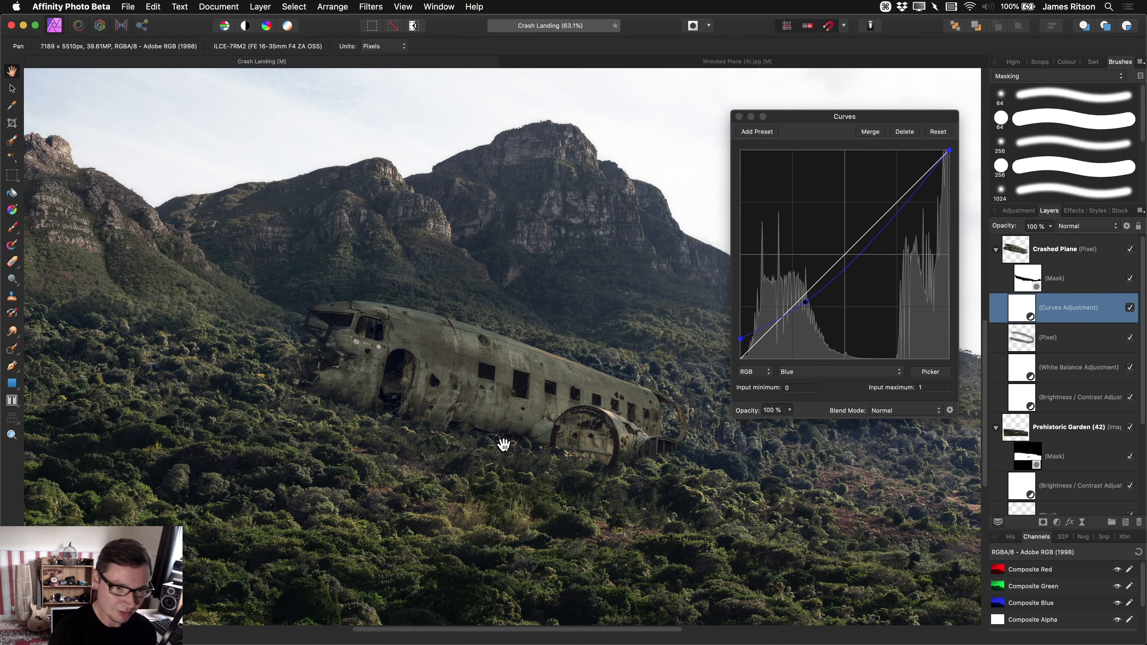
- Raise the black point of the Green curve and pull its lower midtones down slightly
click(813, 372)
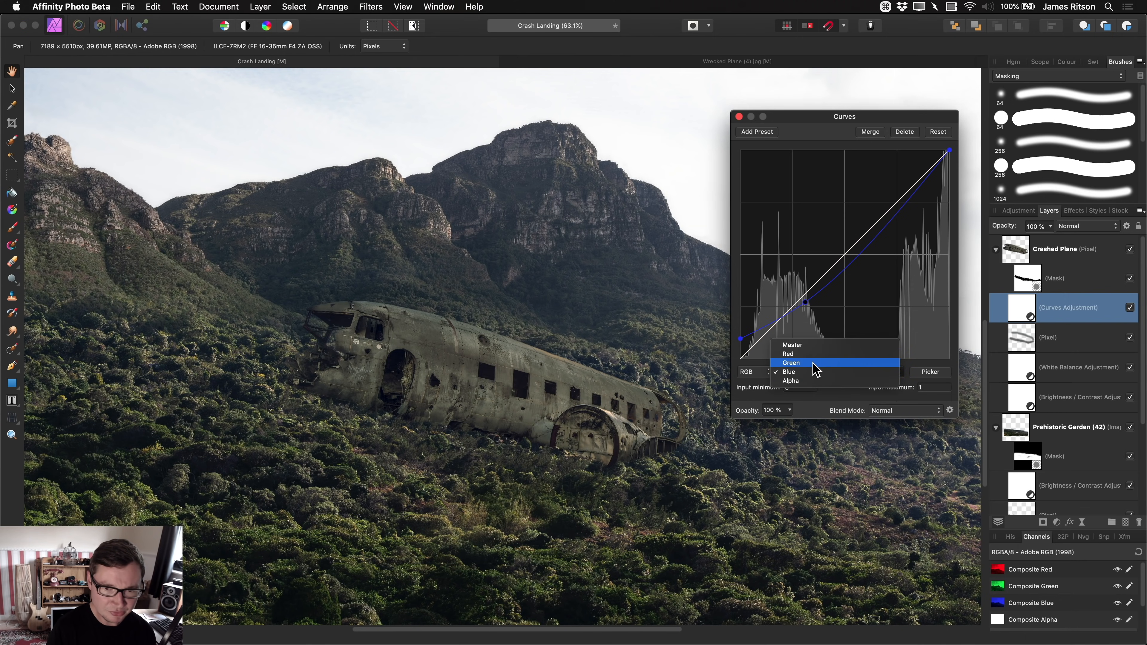
click(818, 362)
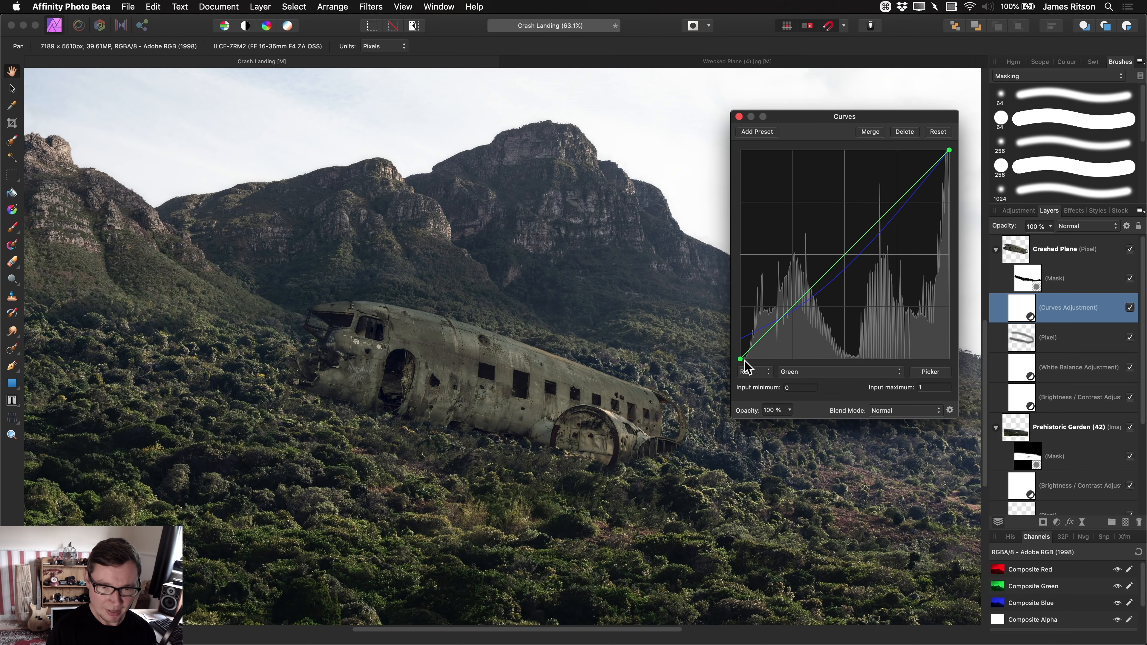
drag(740, 359, 740, 344)
drag(785, 306, 791, 308)
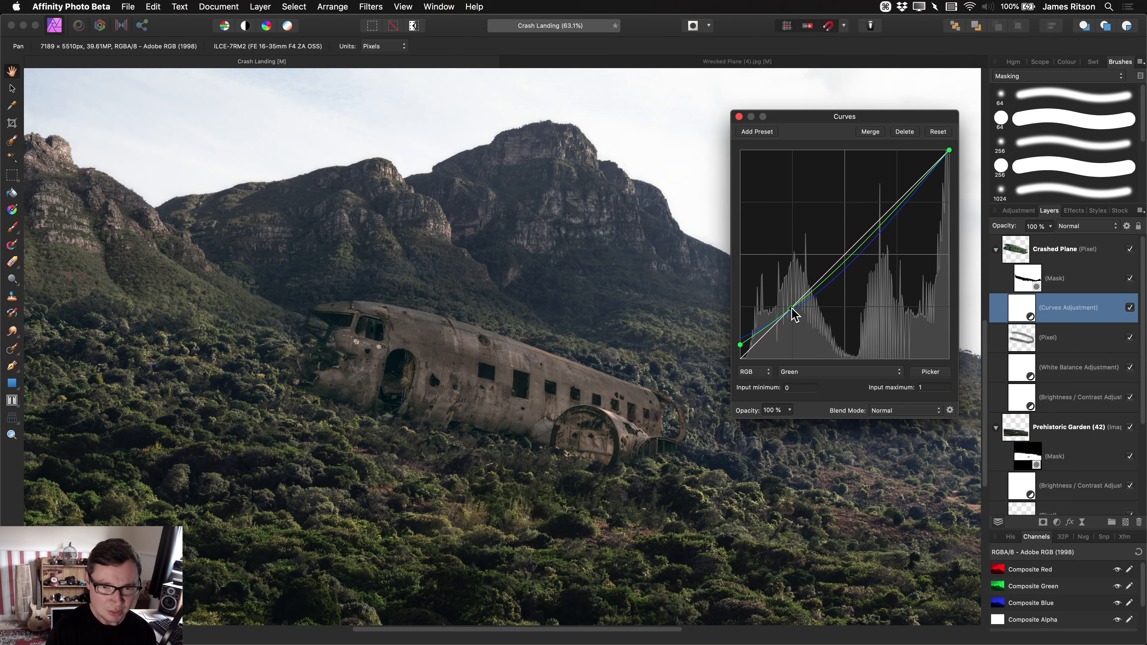
- Raise the black point of the Red curve, fine-tune its lower midtones, and close the Curves adjustment to check the whole composite
click(800, 375)
click(813, 364)
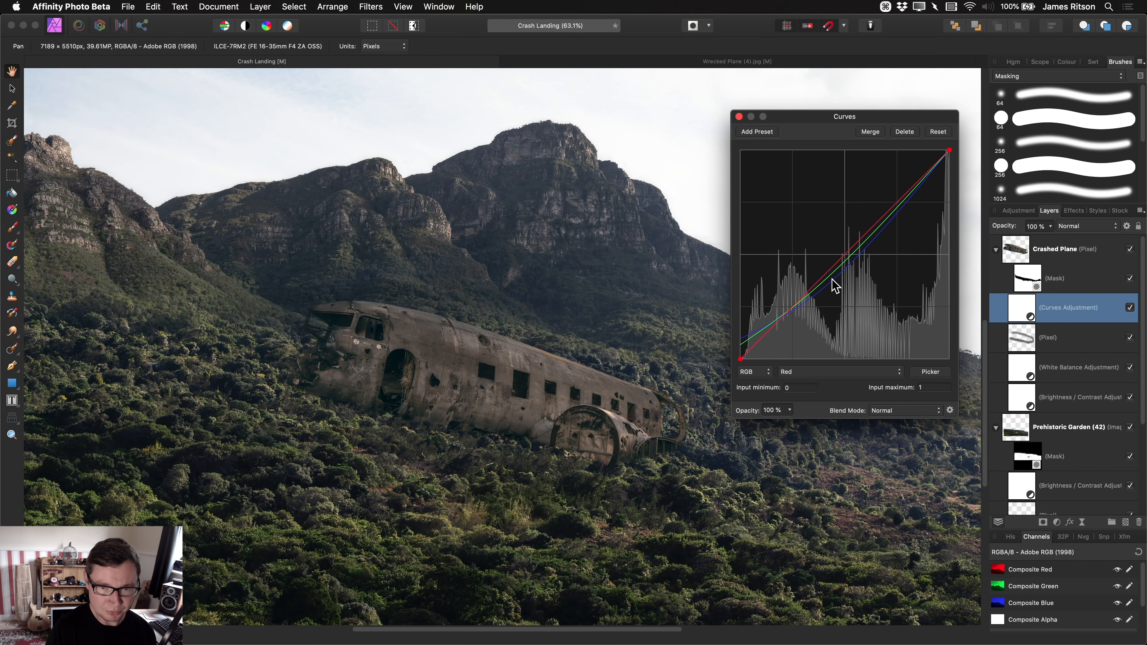
drag(740, 358, 791, 309)
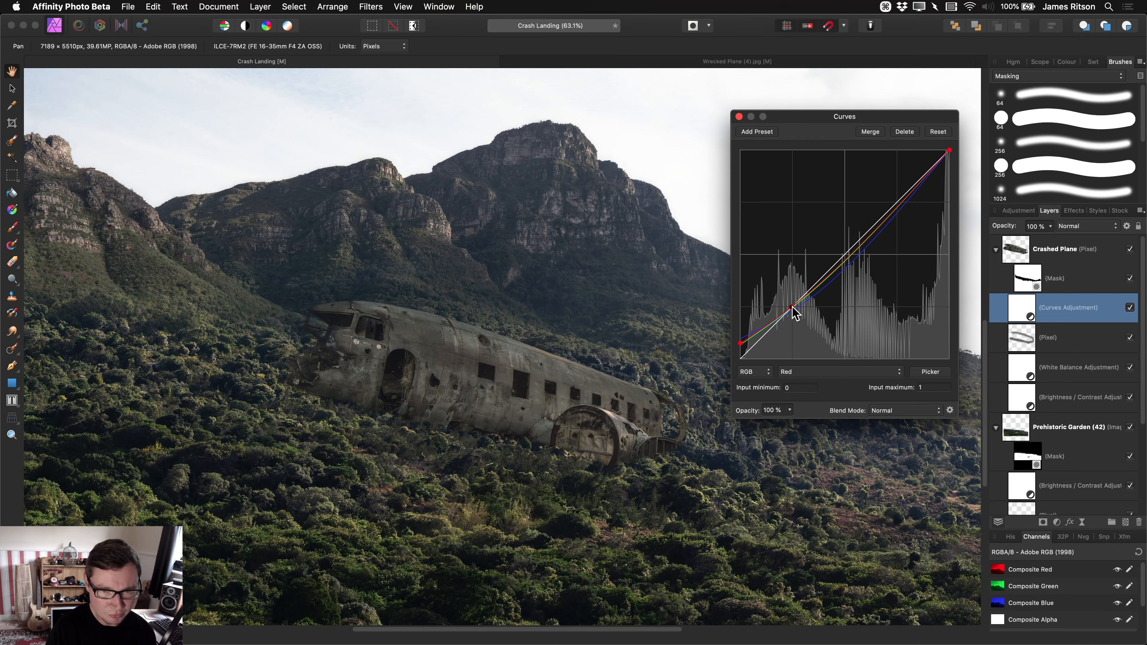
drag(793, 308, 793, 304)
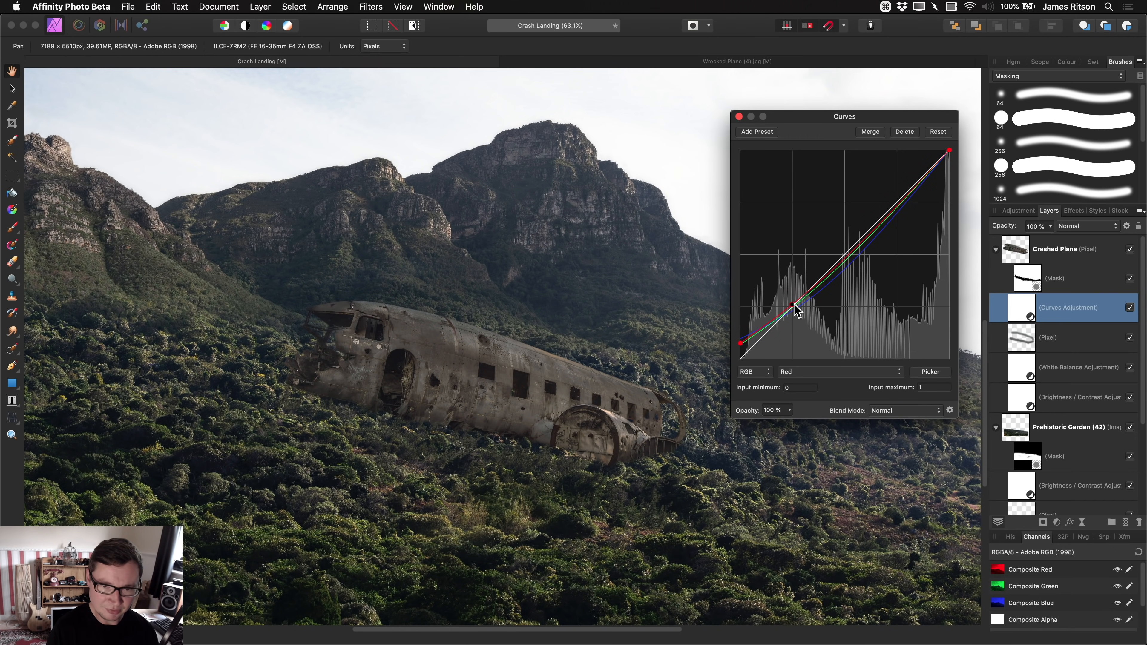
drag(794, 305, 793, 306)
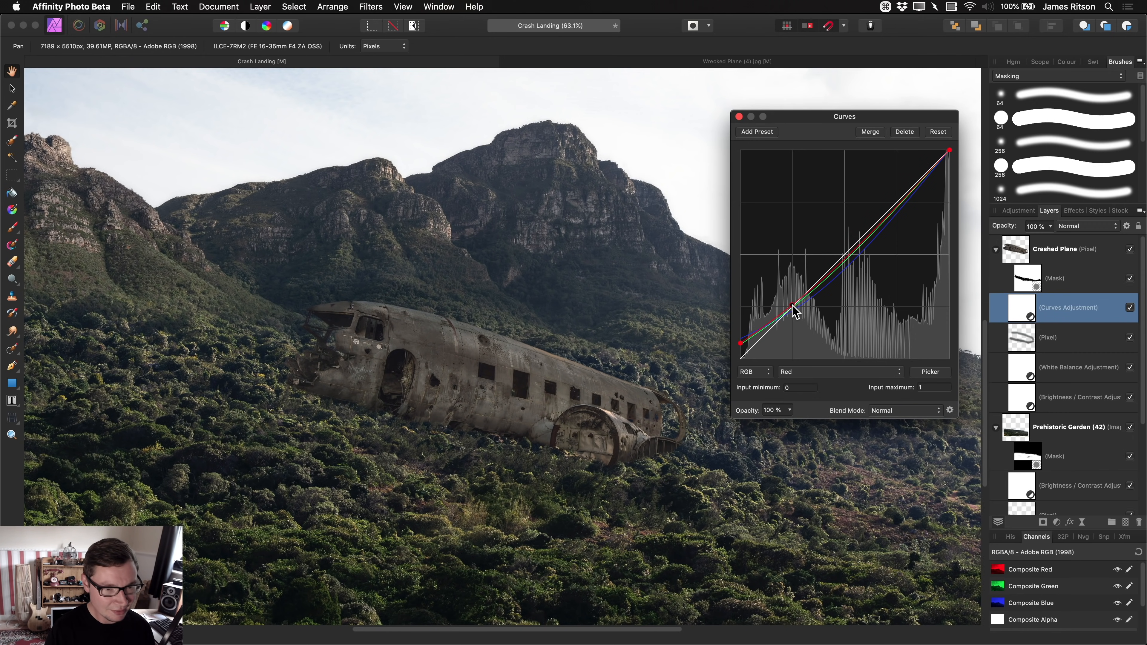
alt+scroll(584, 336, down, 3)
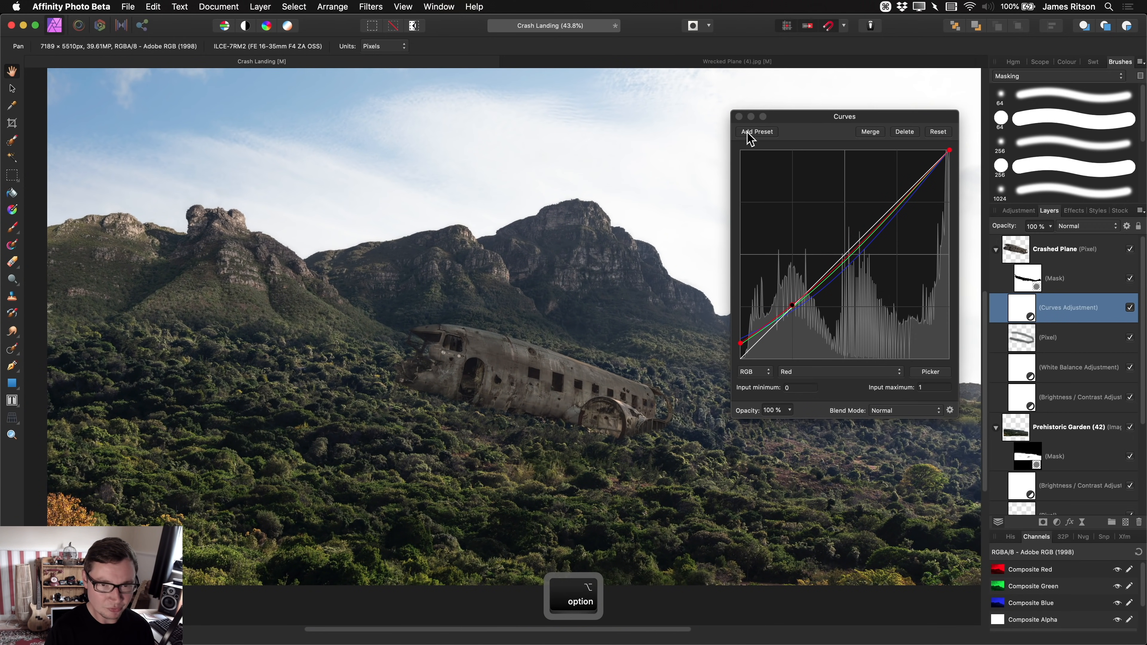
click(739, 116)
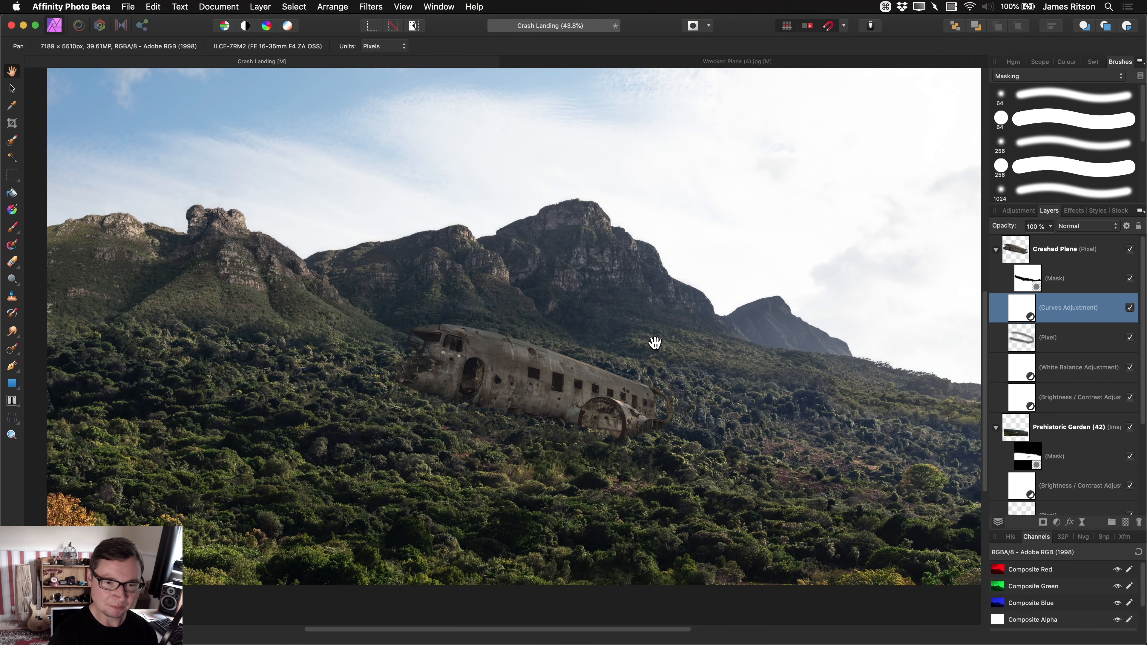
alt+scroll(650, 339, down, 2)
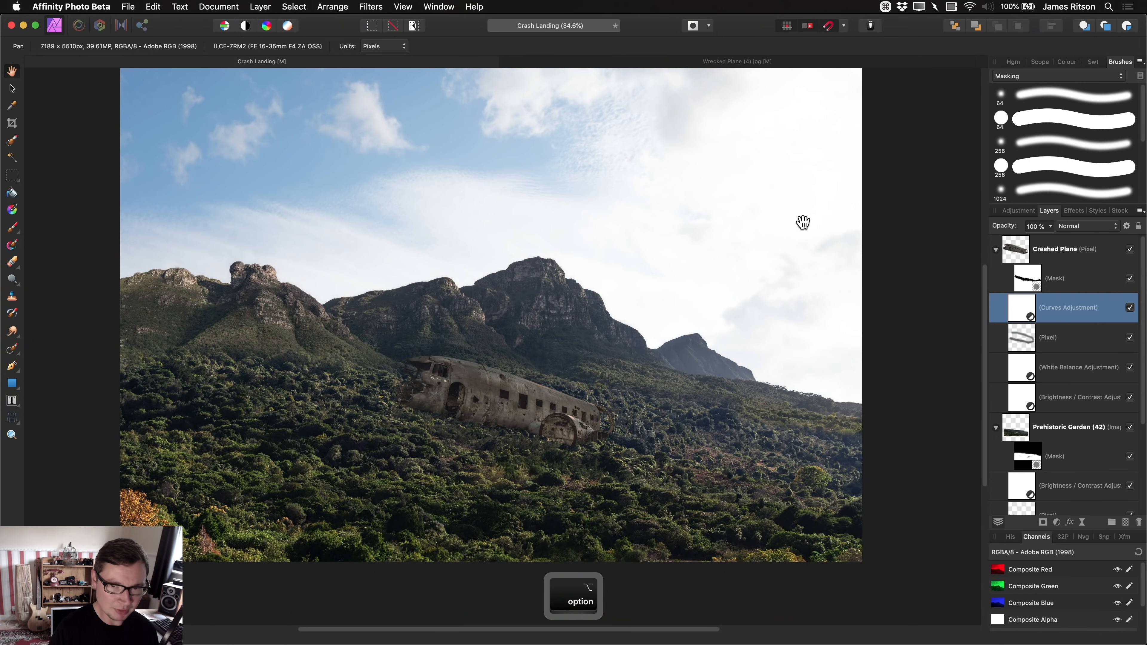
alt+scroll(541, 425, up, 3)
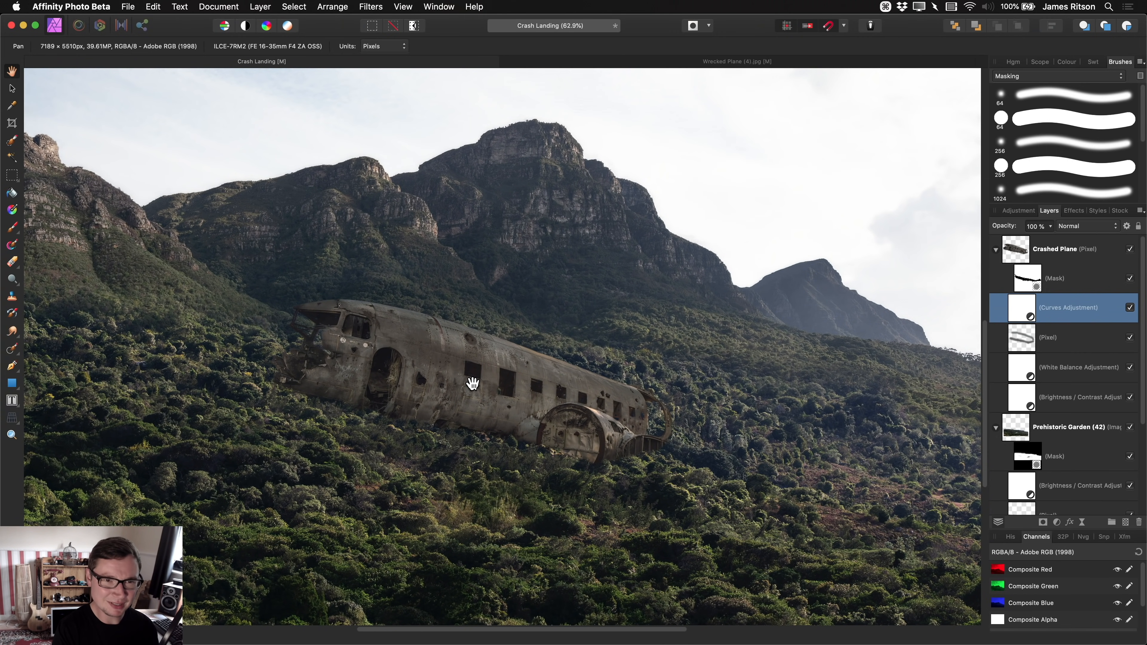
- In Wrecked Plane (4).jpg, hide the cut-out layer and show the Background to review the original photo, and close that document
click(700, 62)
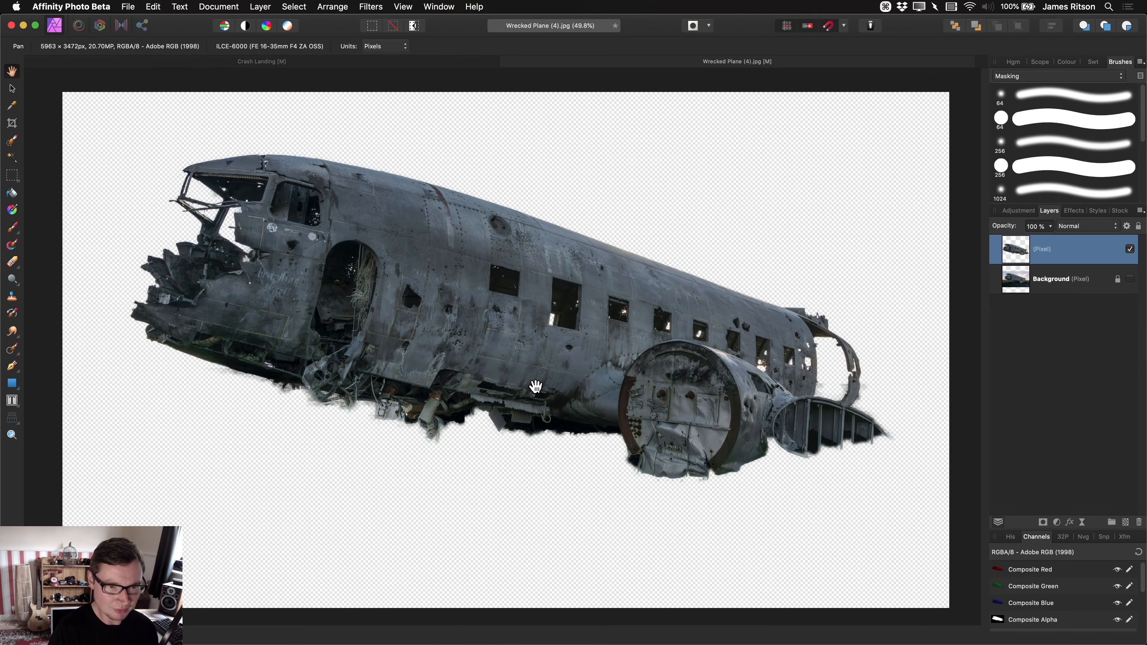
click(1130, 248)
click(1130, 279)
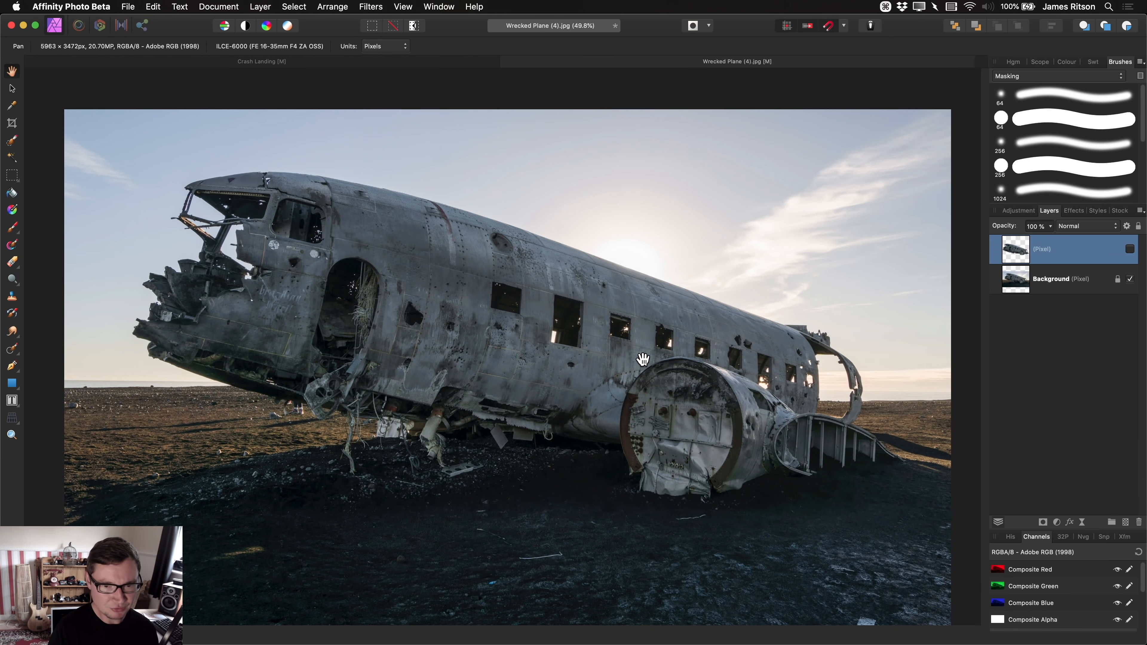
alt+scroll(642, 374, down, 3)
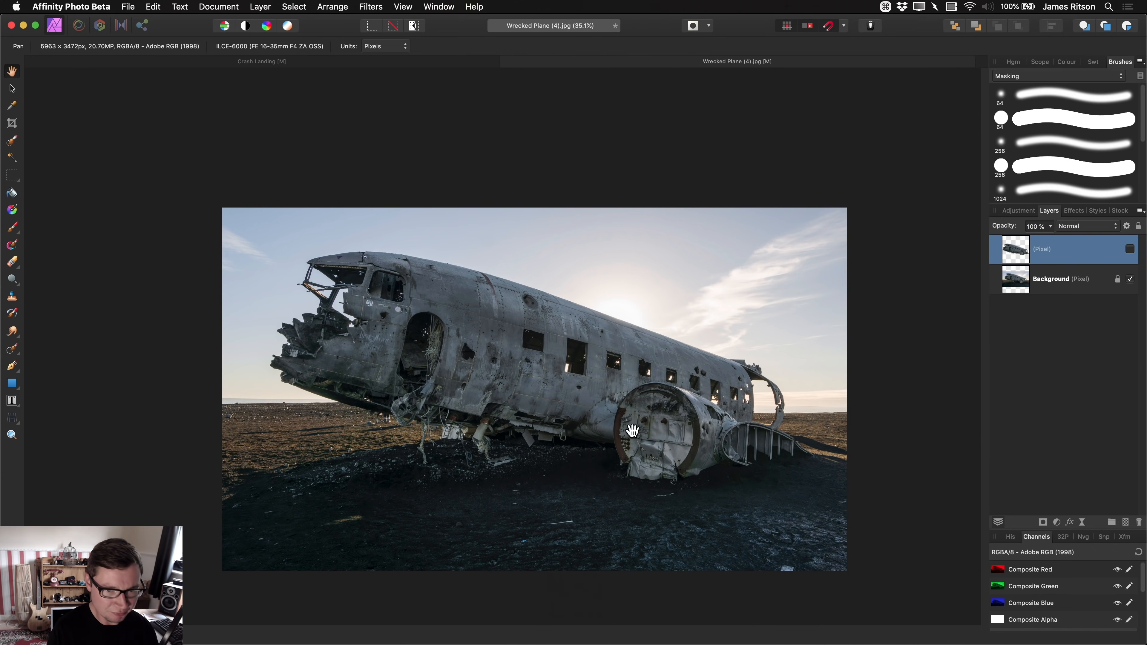
key(super+w)
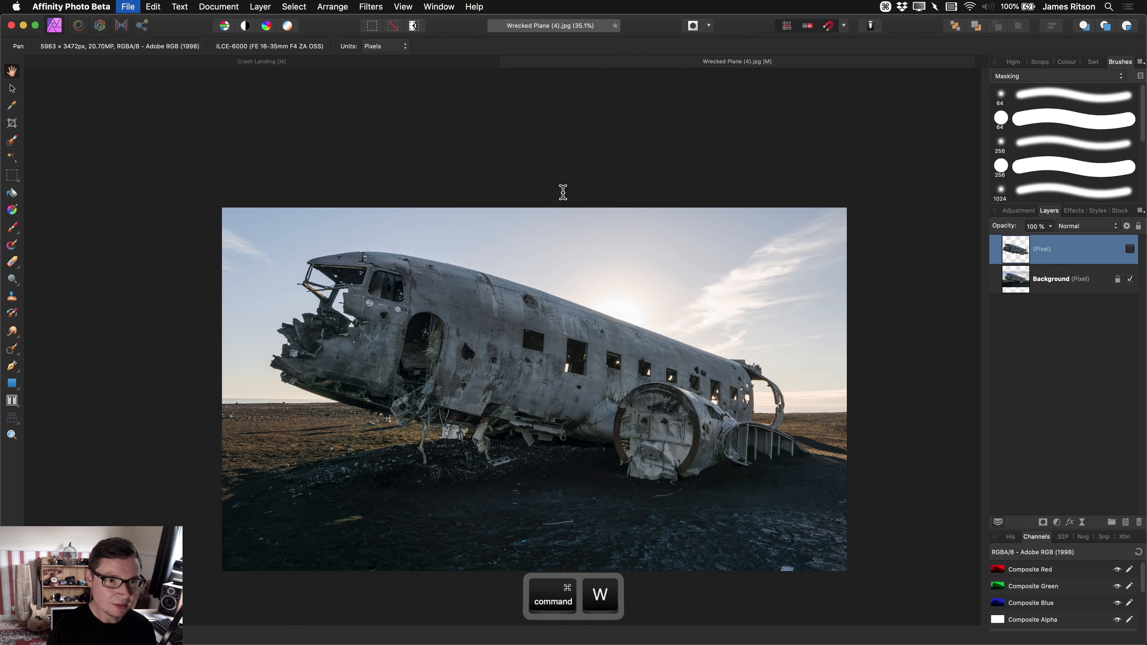
click(551, 224)
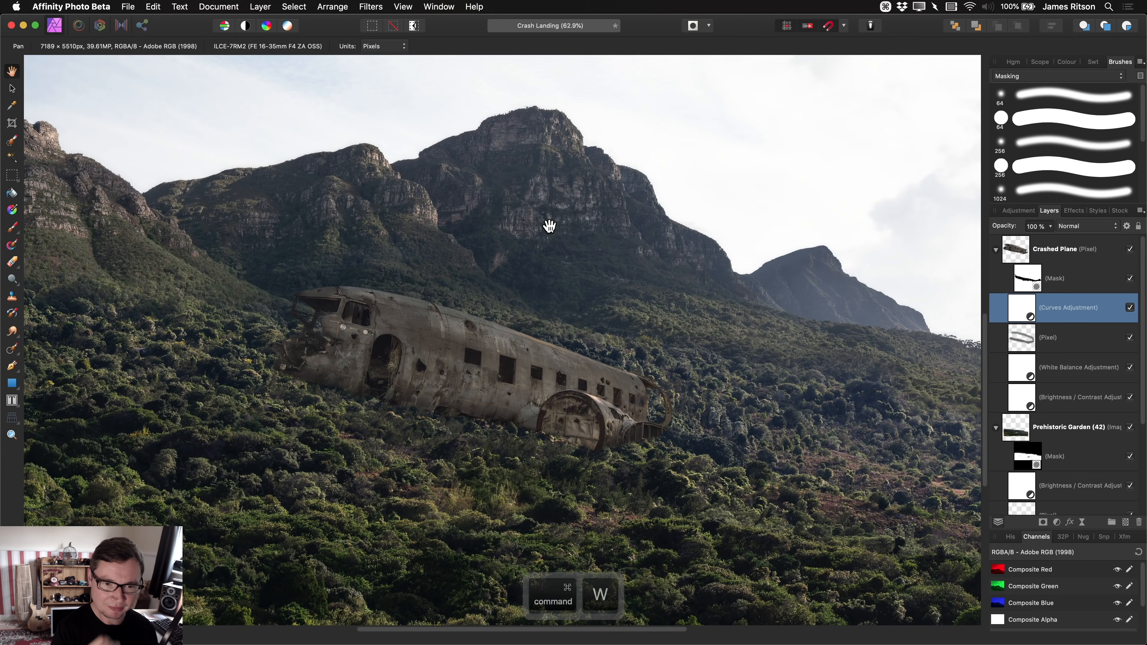
- Add a pixel layer above the plane's Curves adjustment, set it to Overlay, and ready a soft 256 px white paint brush
drag(527, 324, 570, 333)
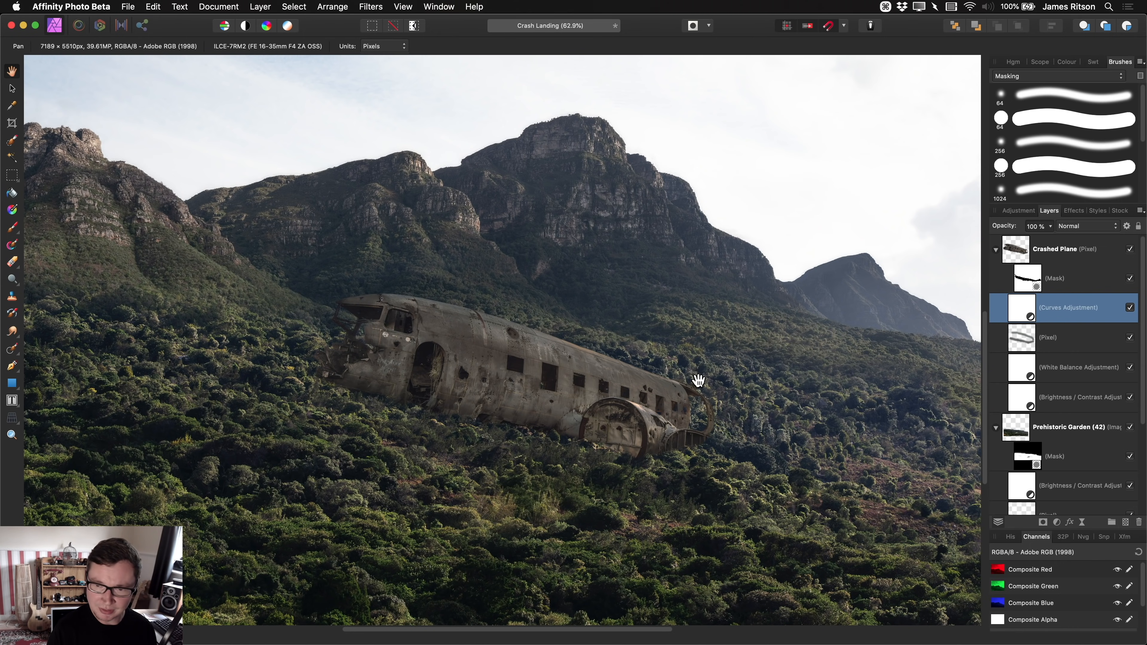
key(cmd+shift+n)
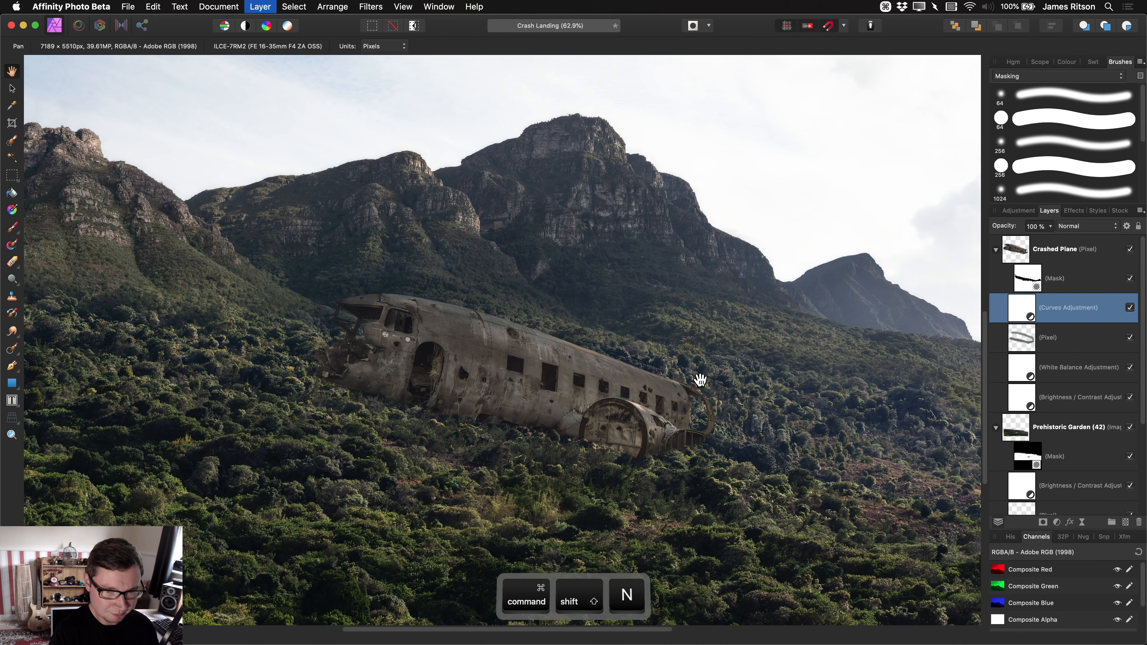
key(b)
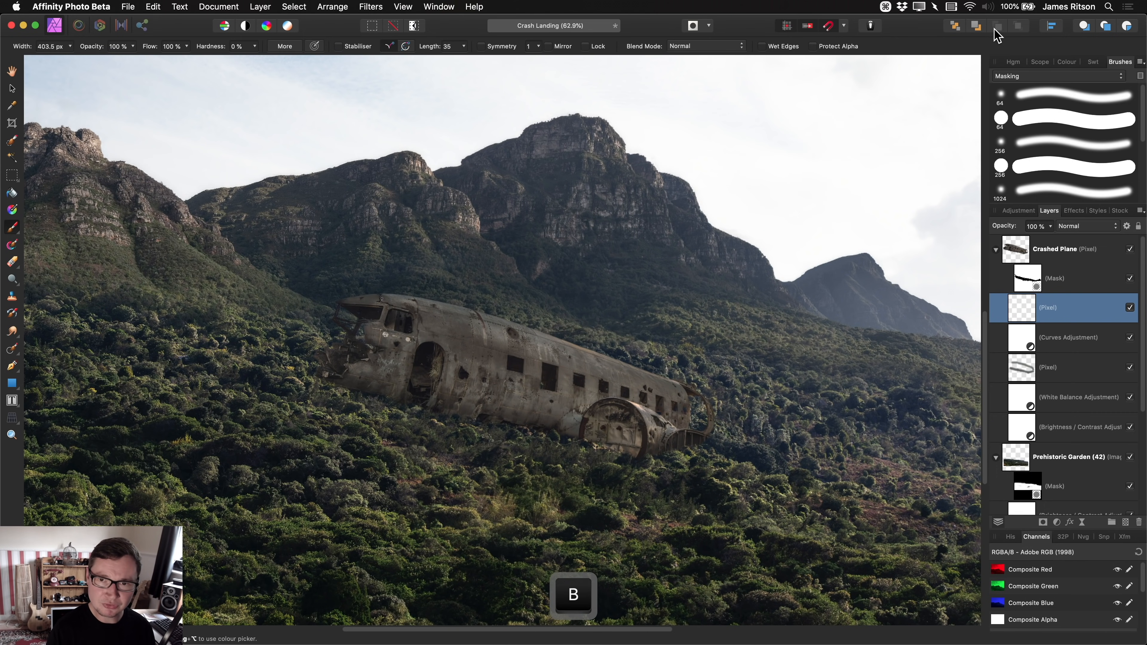
click(1026, 146)
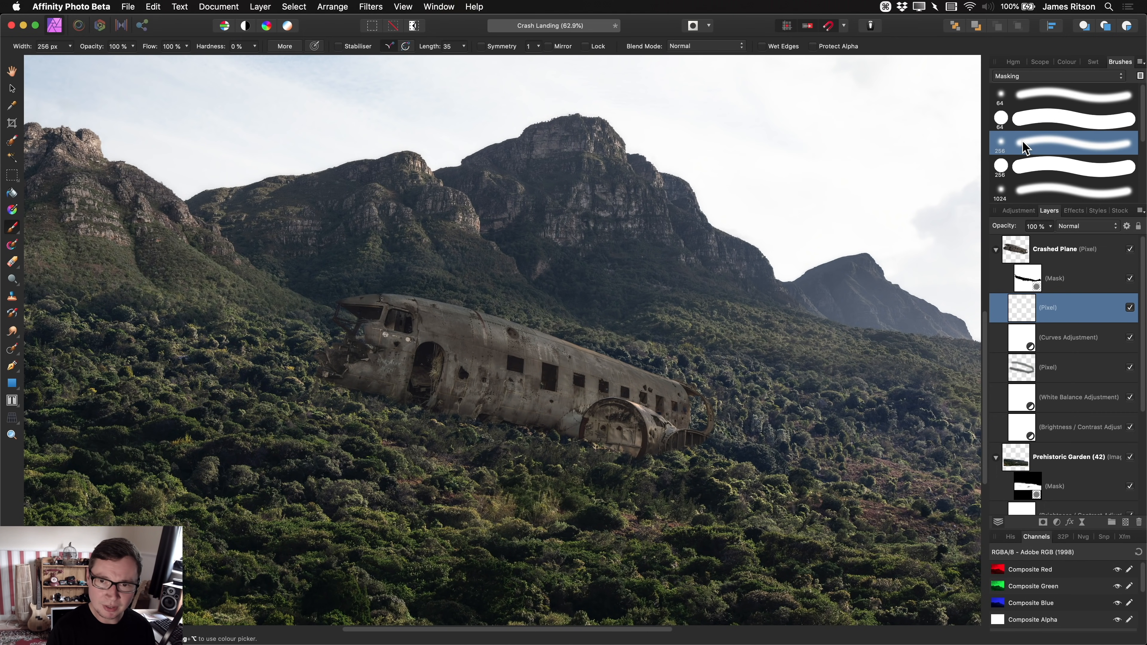
click(1067, 61)
click(1003, 84)
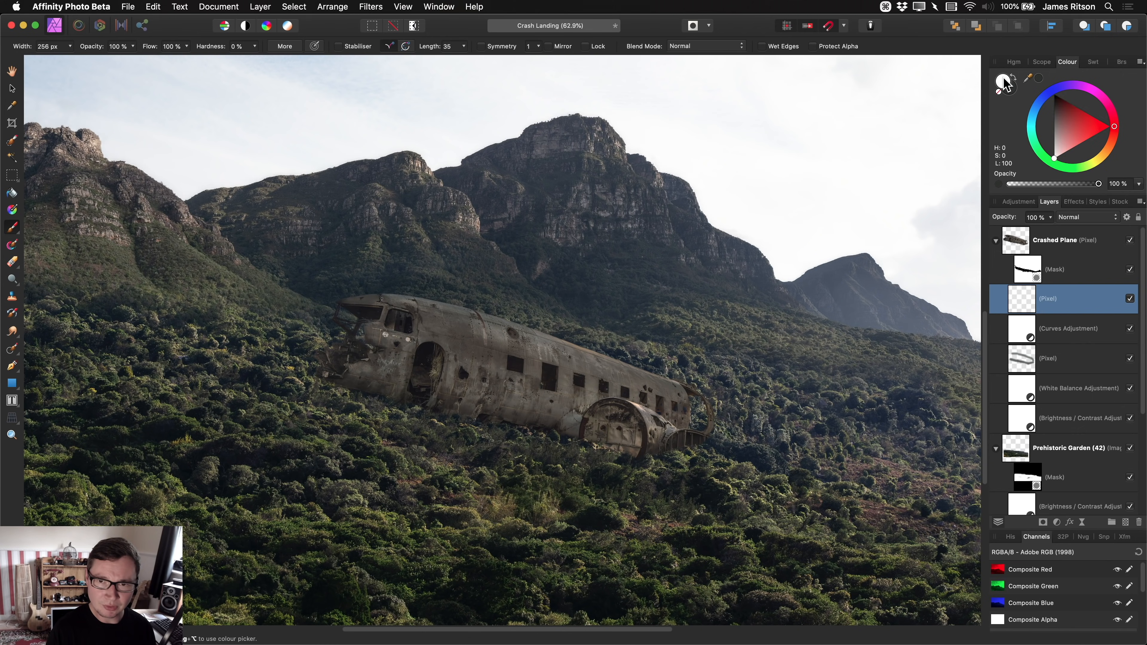
click(1098, 218)
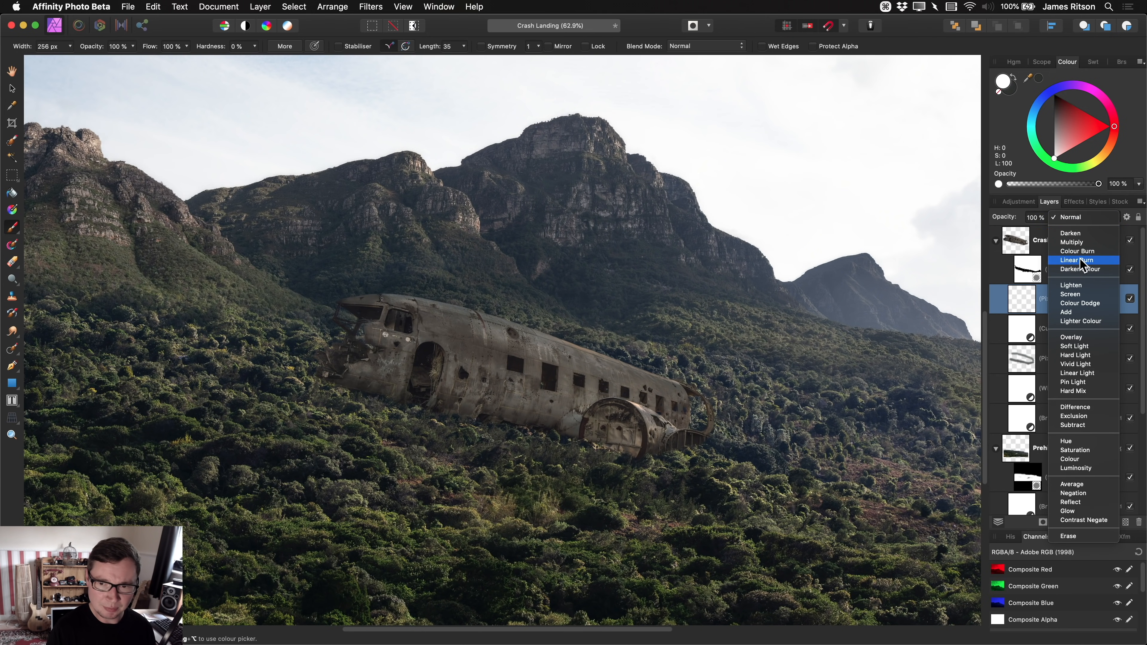
click(1083, 343)
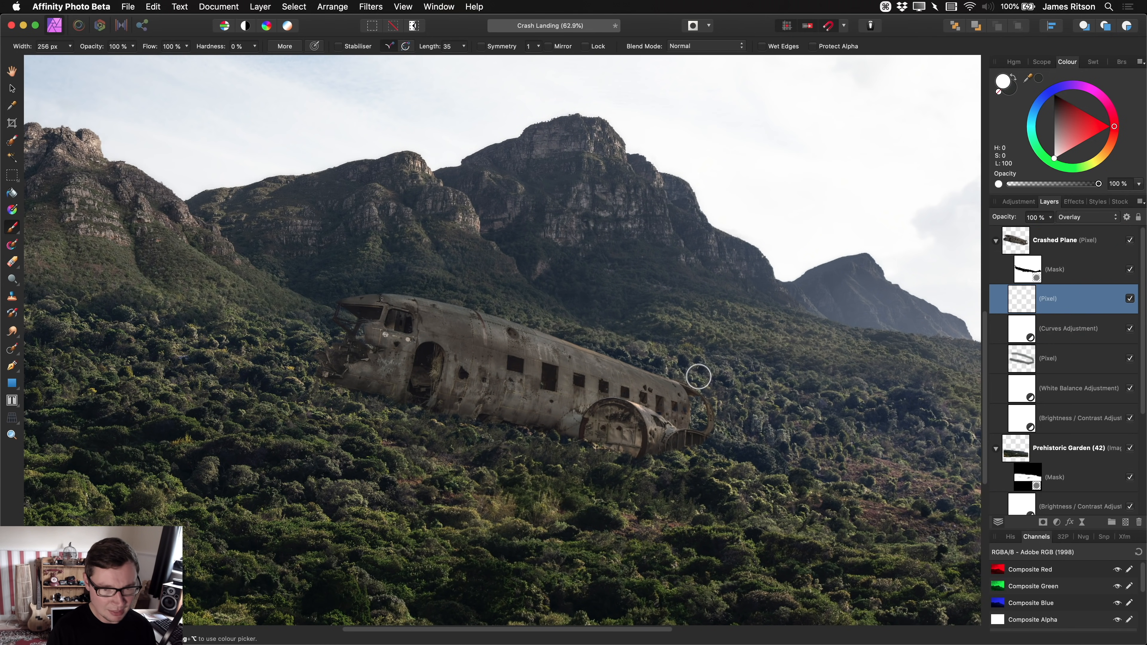
- Paint a white highlight along the upper edge of the fuselage from the tail to the nose and inspect it up close
drag(681, 377, 420, 289)
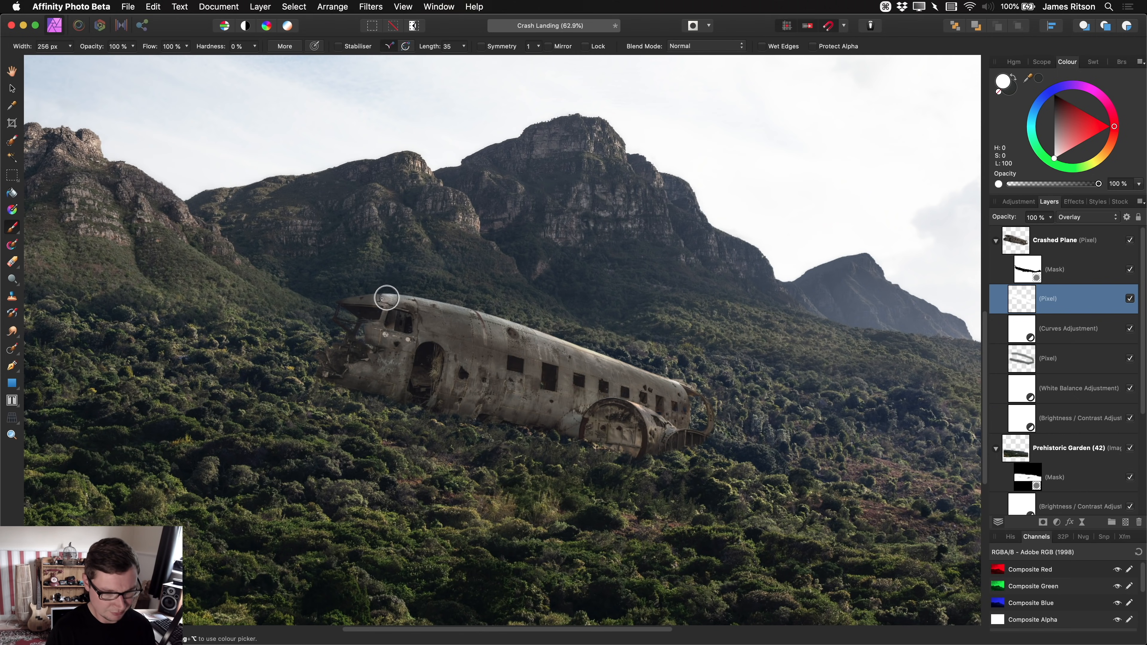
alt+click(386, 297)
key(h)
scroll(552, 367, up, 5)
drag(556, 361, 917, 486)
scroll(737, 414, down, 3)
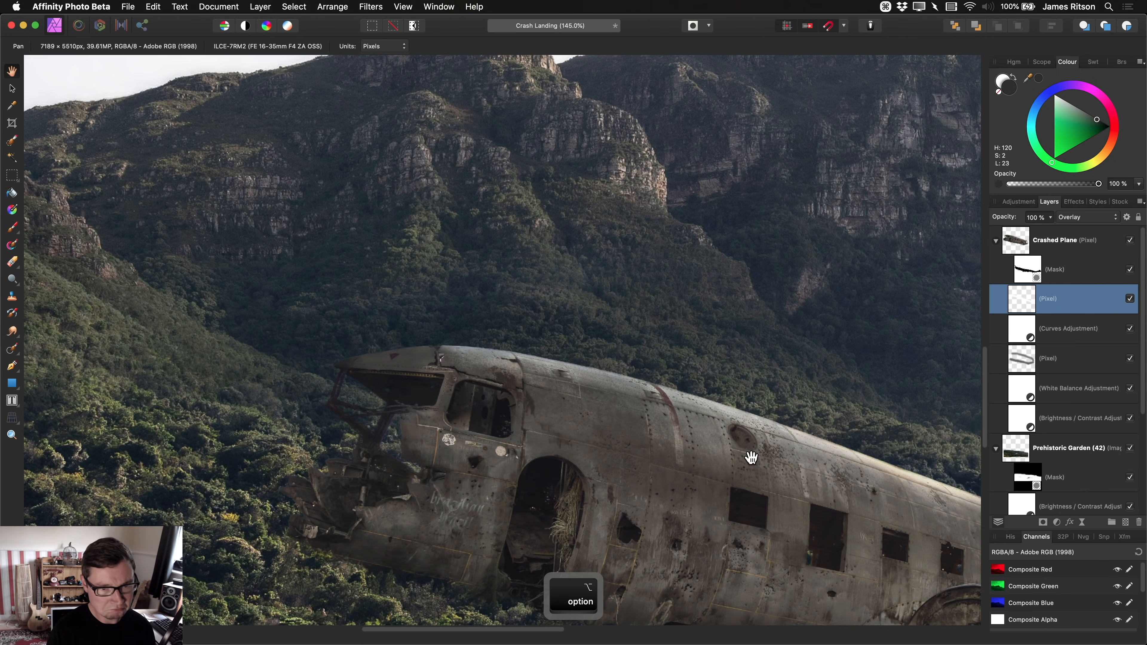
scroll(549, 408, down, 5)
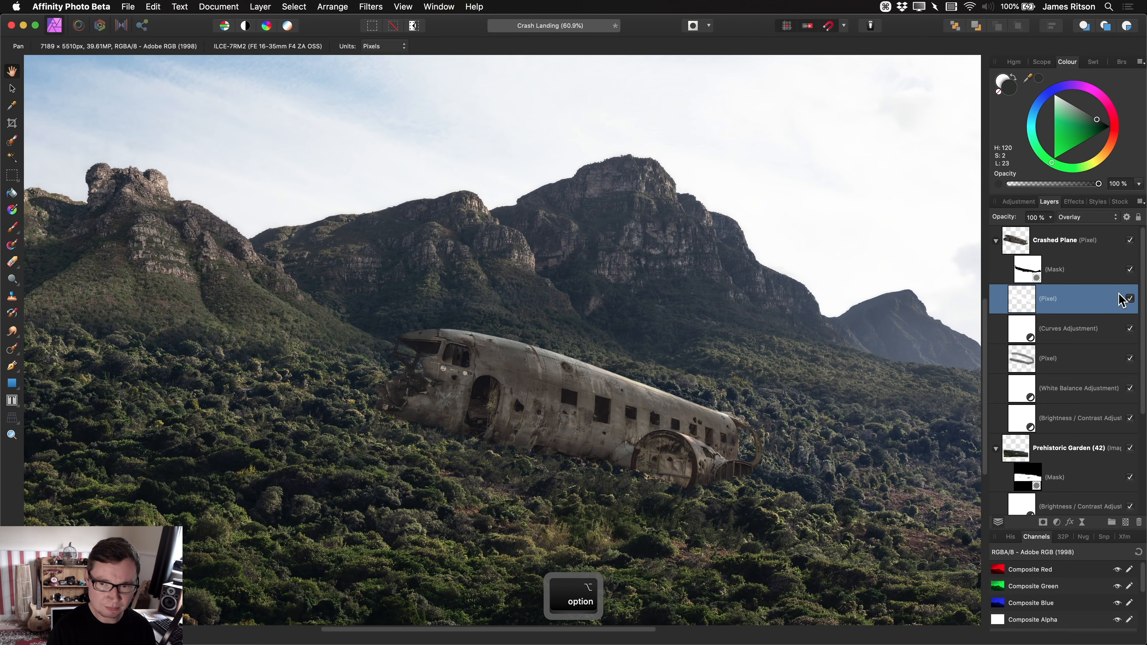
- Compare the plane with the highlight layer hidden and shown, and review the whole composite
click(1129, 298)
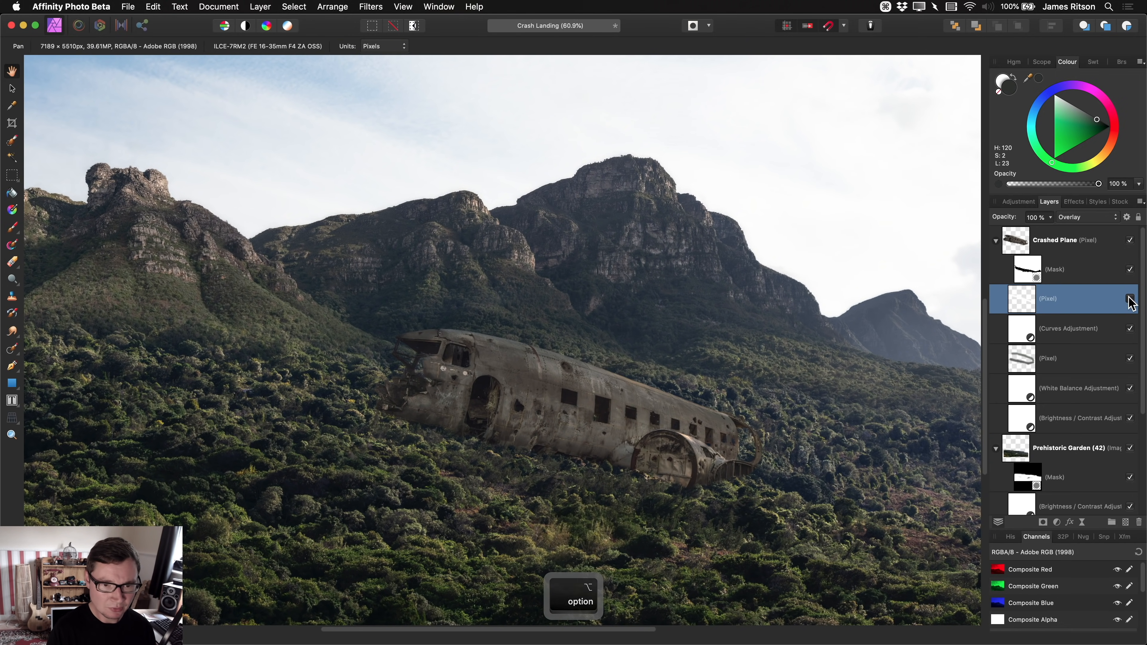
click(1130, 298)
scroll(678, 389, down, 3)
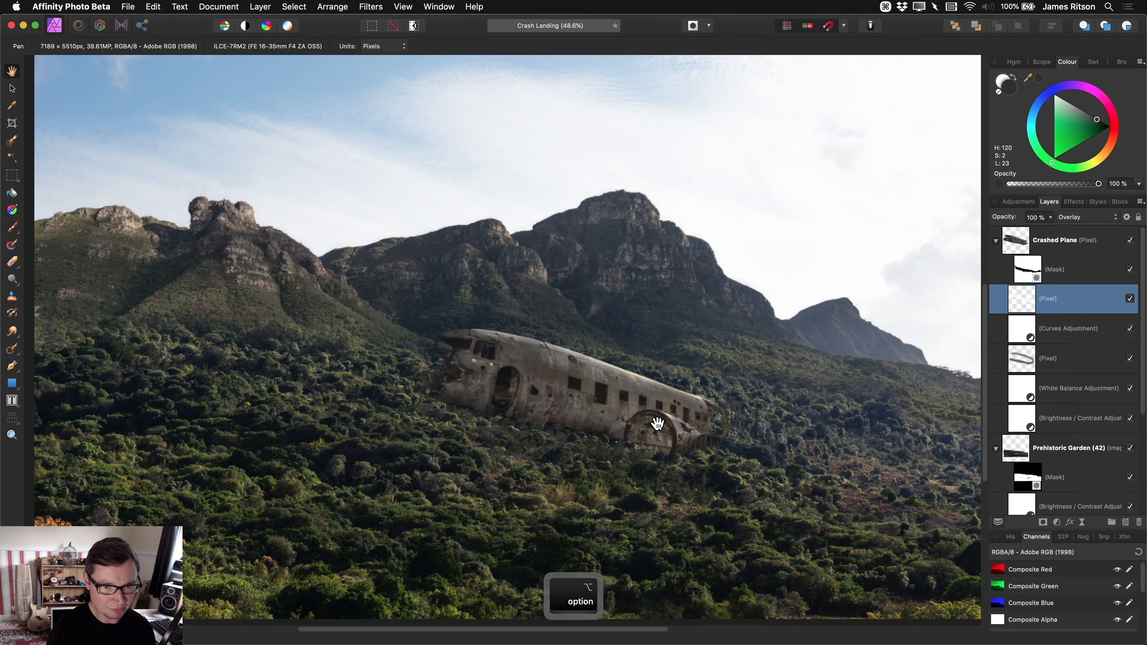
scroll(657, 408, down, 2)
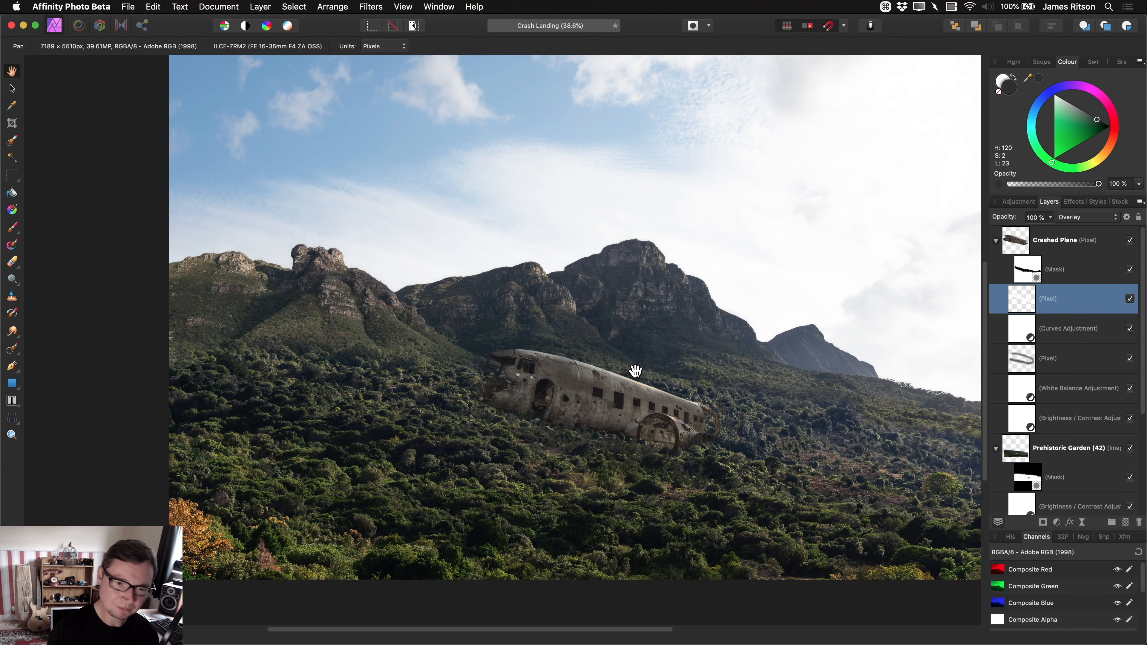
- Add a pixel layer above the Crashed Plane layer and ready a soft white paint brush about 1246 px wide
click(1114, 240)
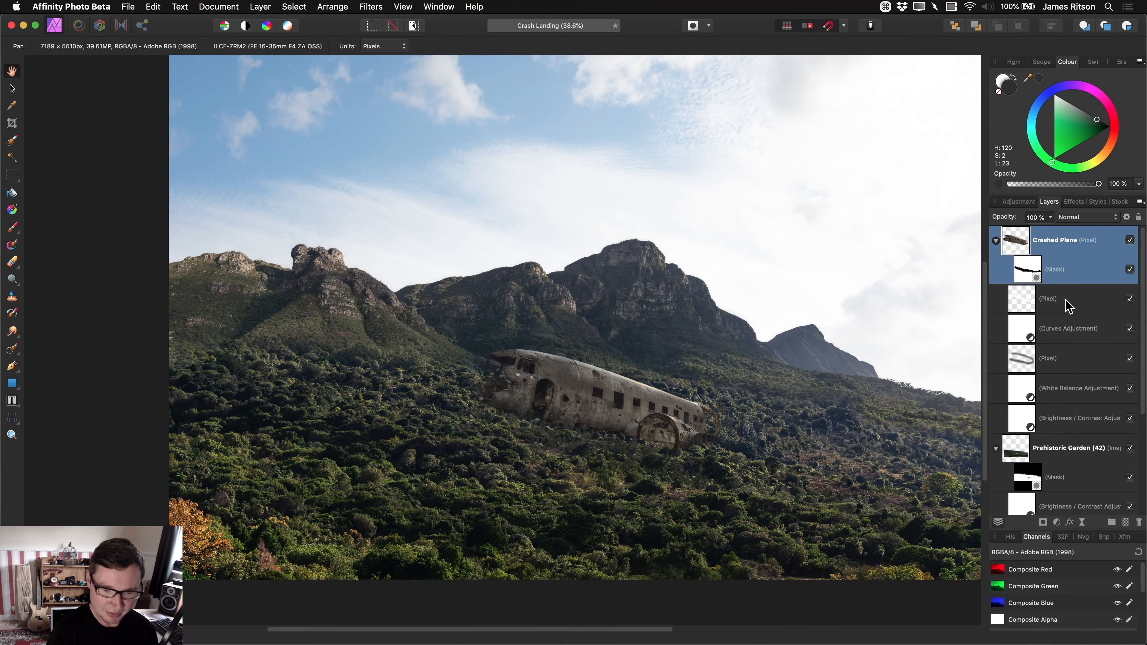
key(cmd+shift+n)
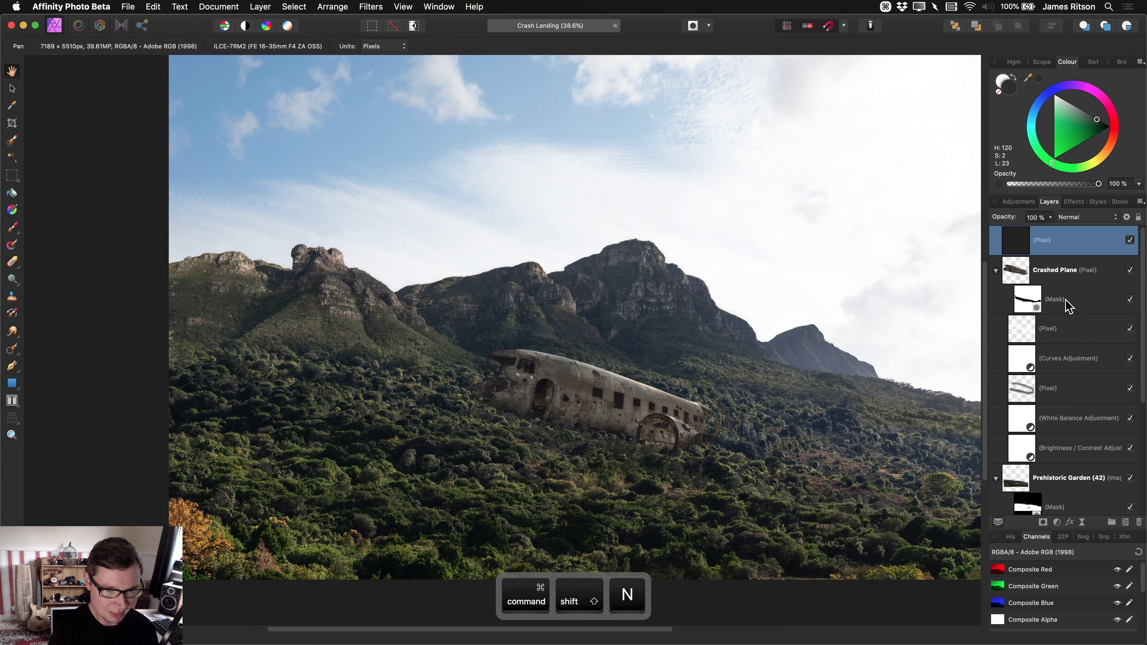
key(b)
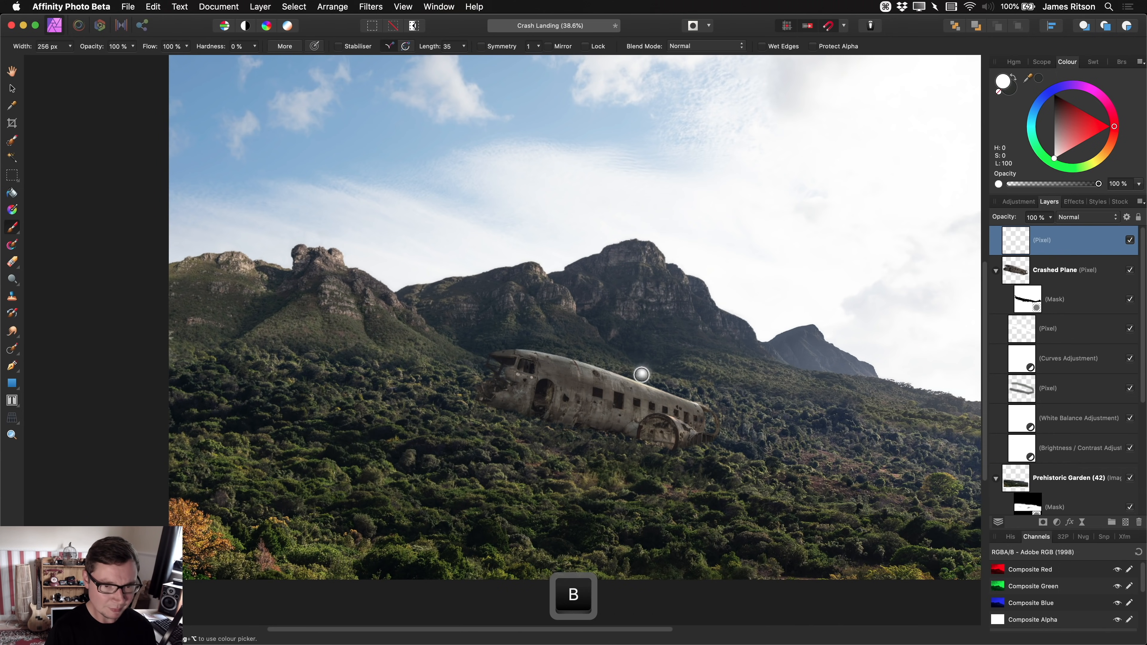
drag(632, 387, 764, 387)
key(bracketleft)
key(bracketleft)
key(bracketleft)
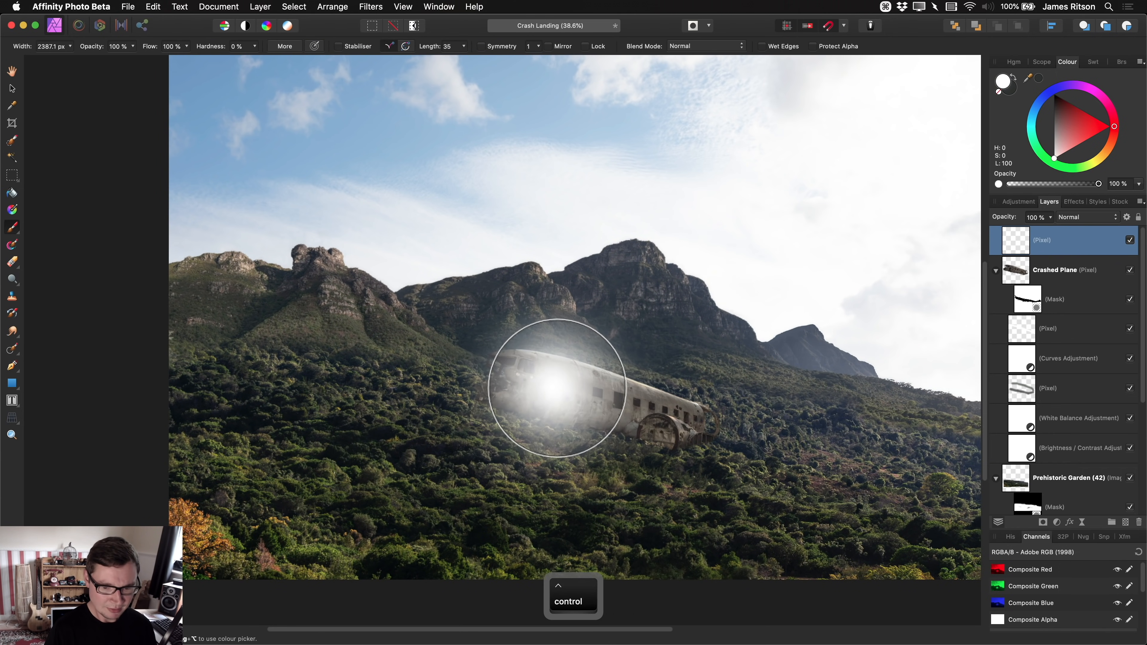
key(bracketleft)
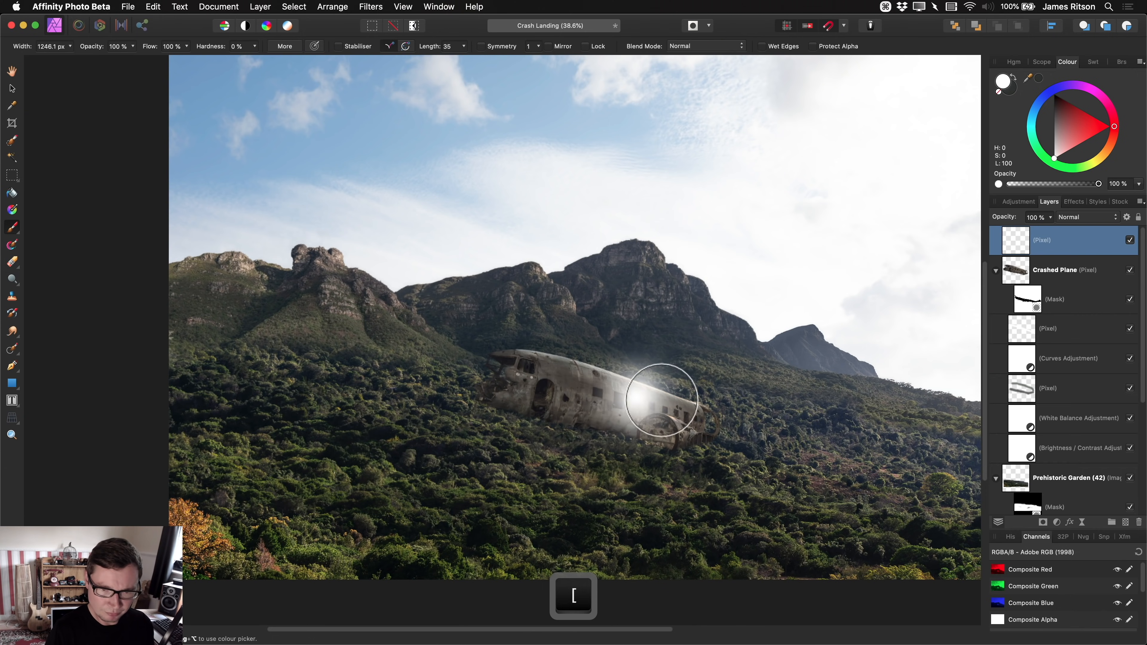
- Set the new top pixel layer to the Overlay blend mode at 20% opacity
click(1111, 222)
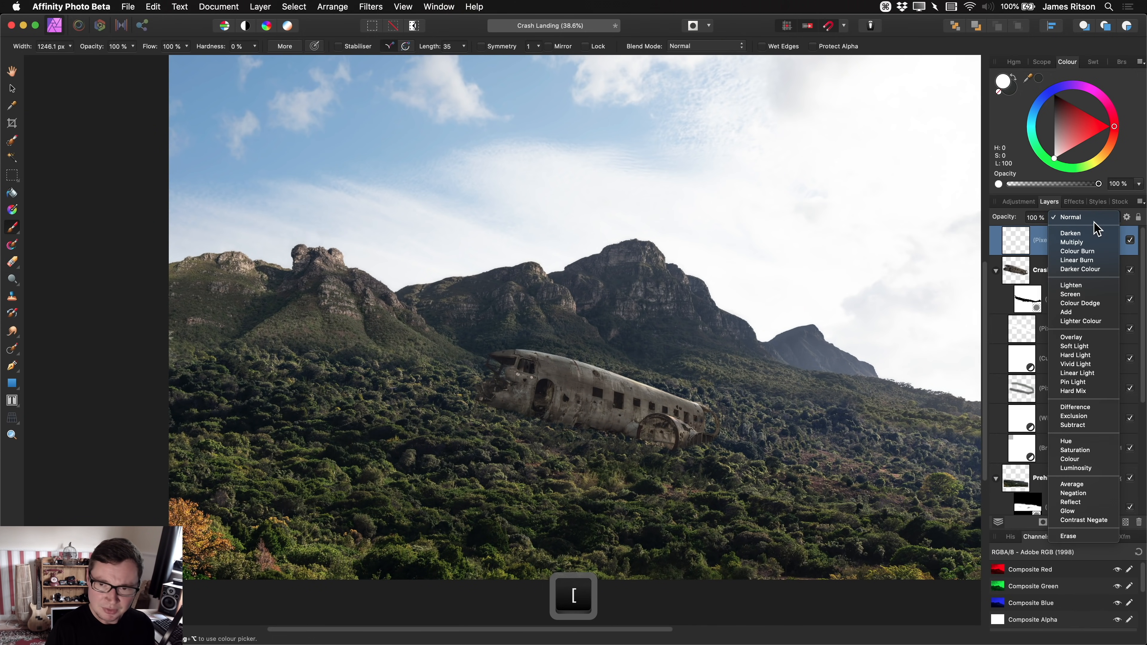
click(1087, 336)
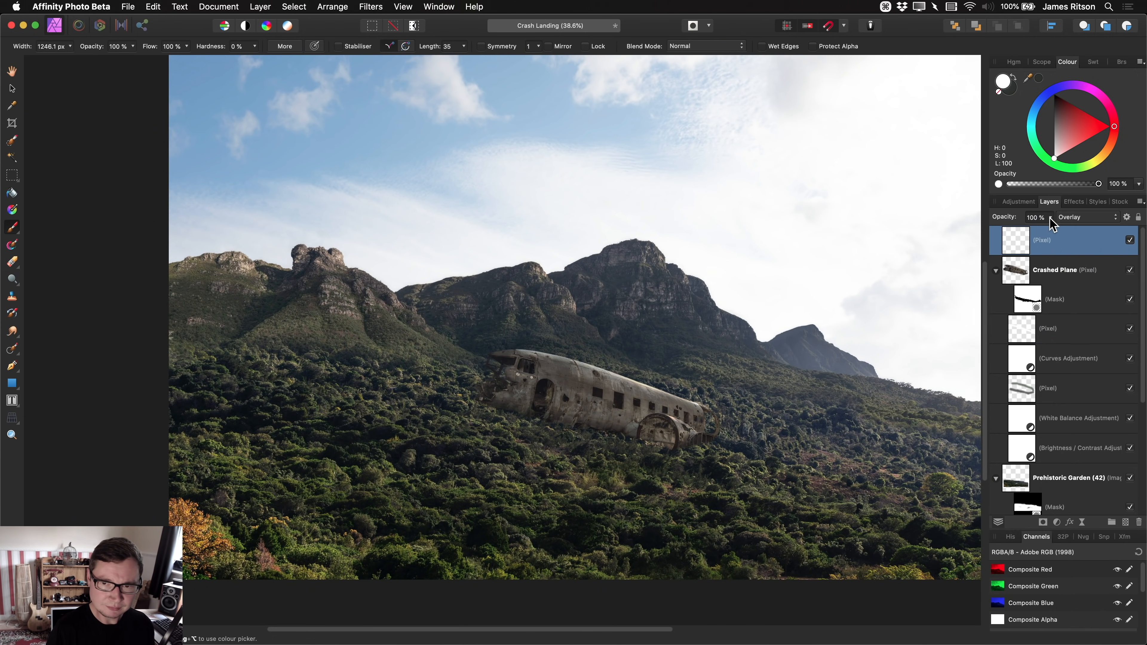
drag(1050, 217, 971, 233)
- Paint soft white highlights over the hillside foliage around the plane, varying the brush width between about 820 and 1140 px
key(bracketleft)
scroll(774, 461, down, 2)
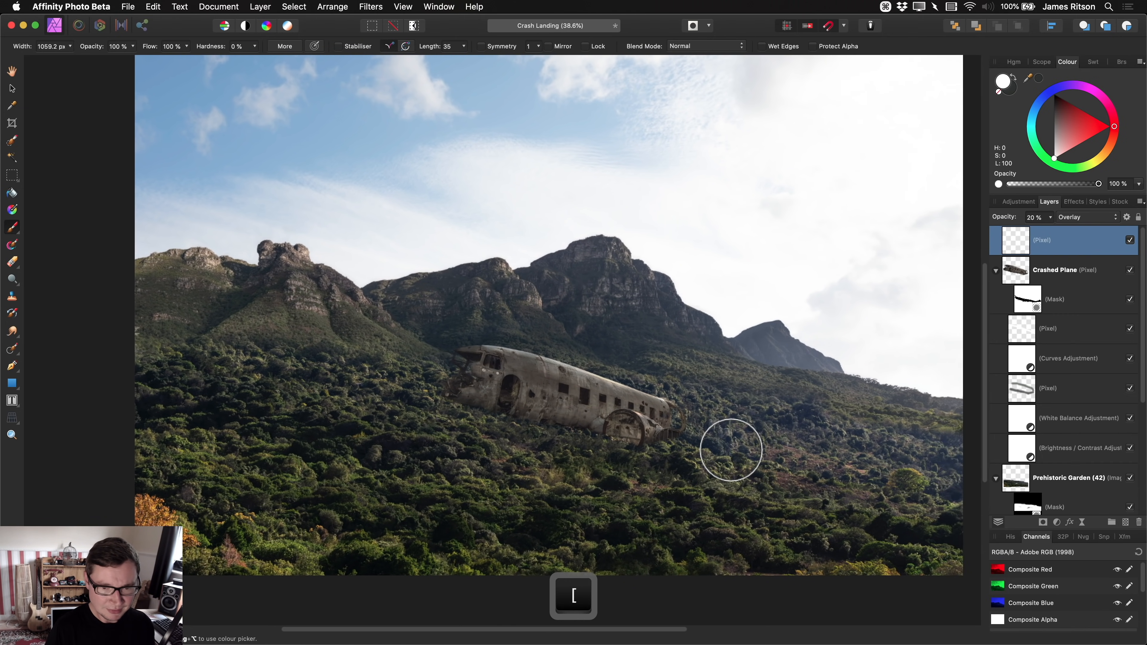
key(bracketleft)
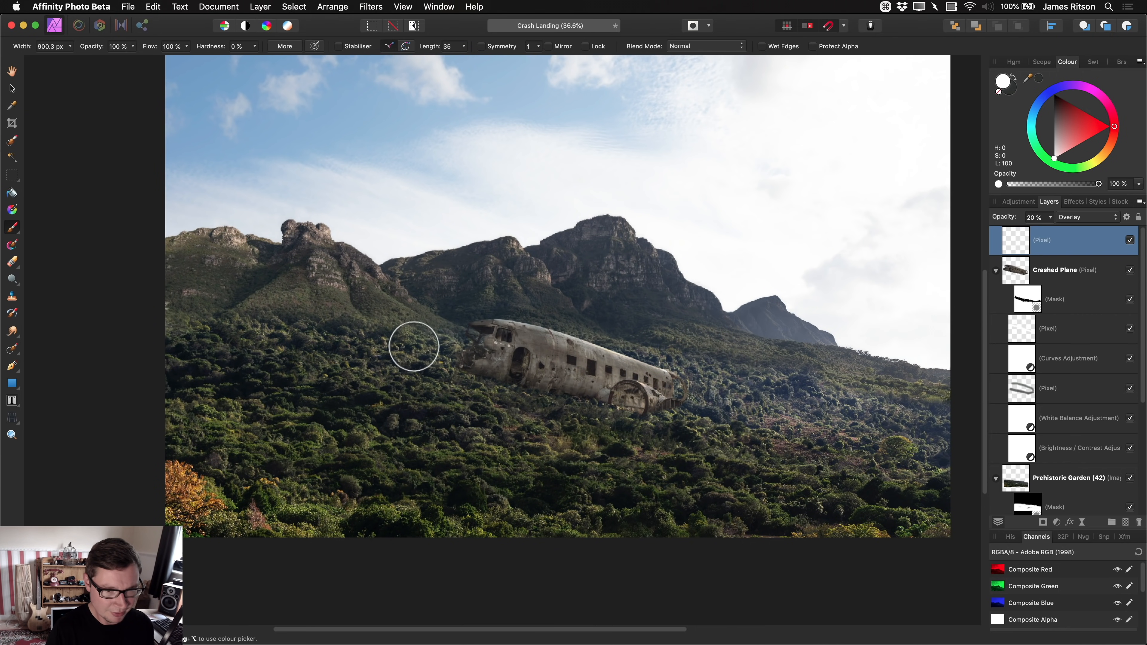
key(bracketright)
key(bracketleft)
key(bracketleft)
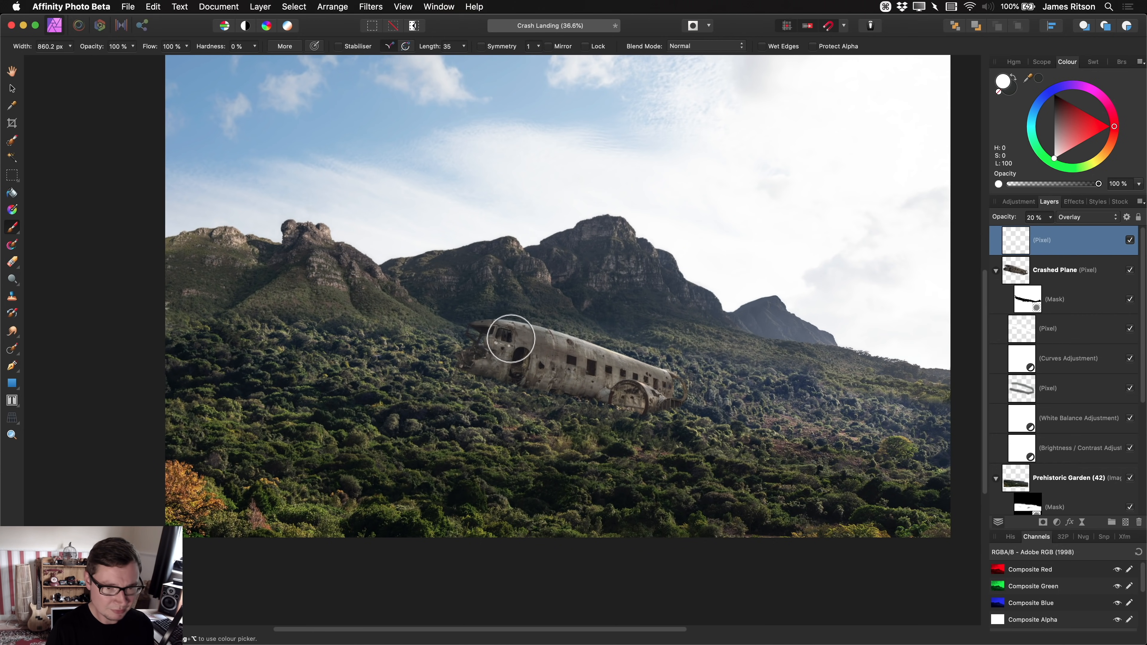
key(bracketright)
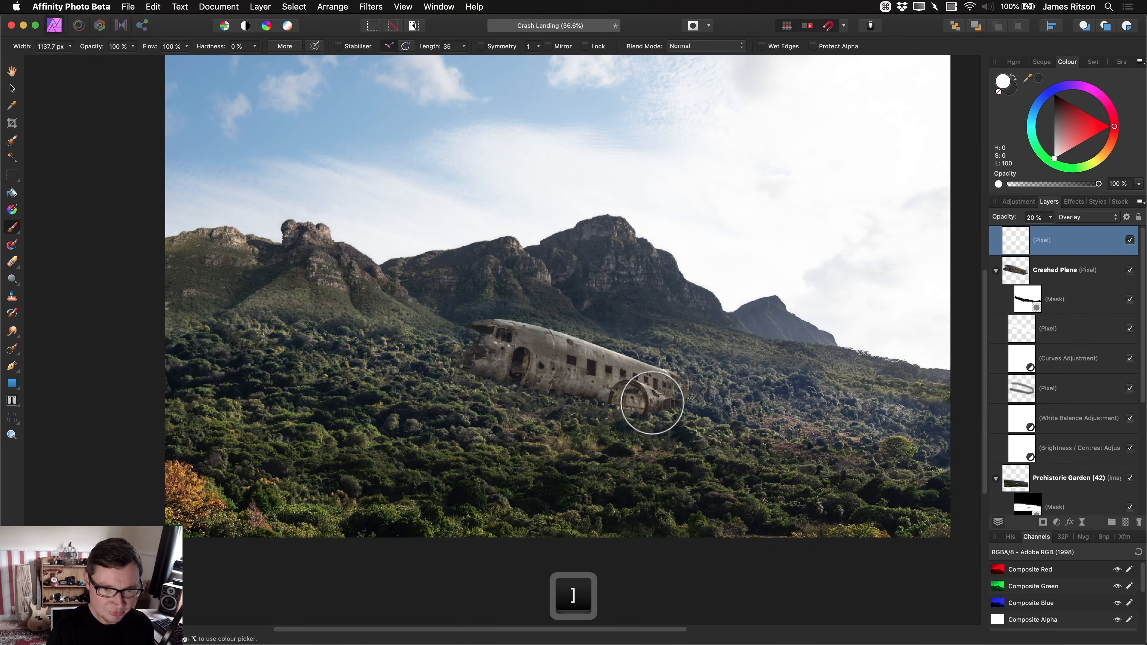
key(bracketleft)
key(bracketleft)
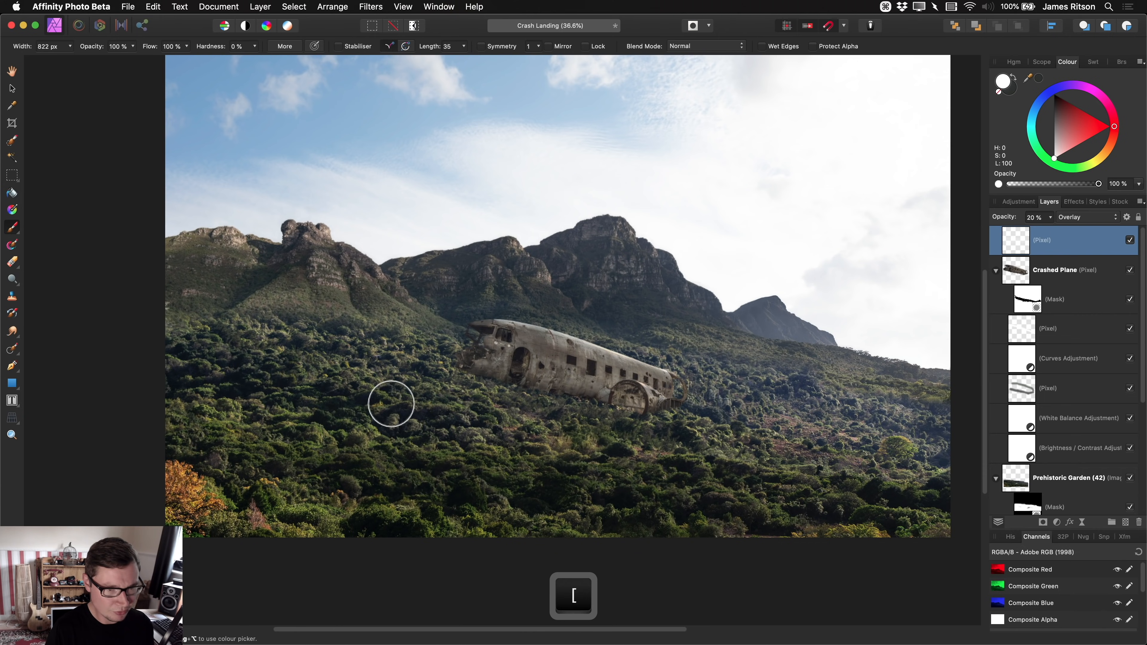
key(bracketright)
key(bracketleft)
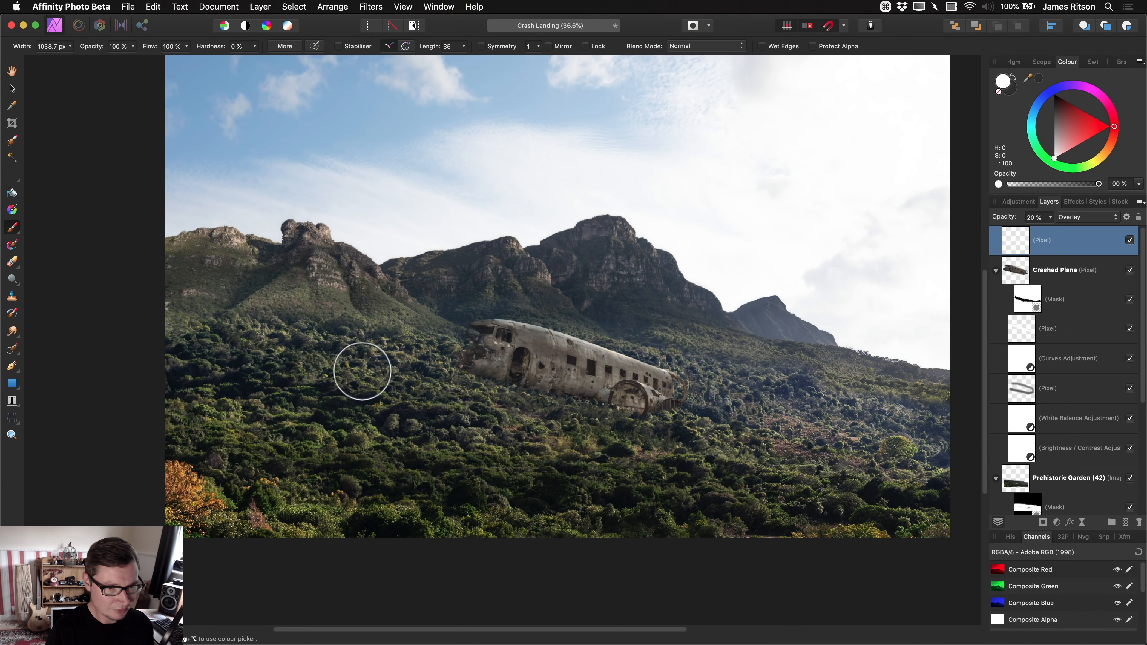
- Swap the brush colour to black and darken the foreground bushes along the base of the image
key(x)
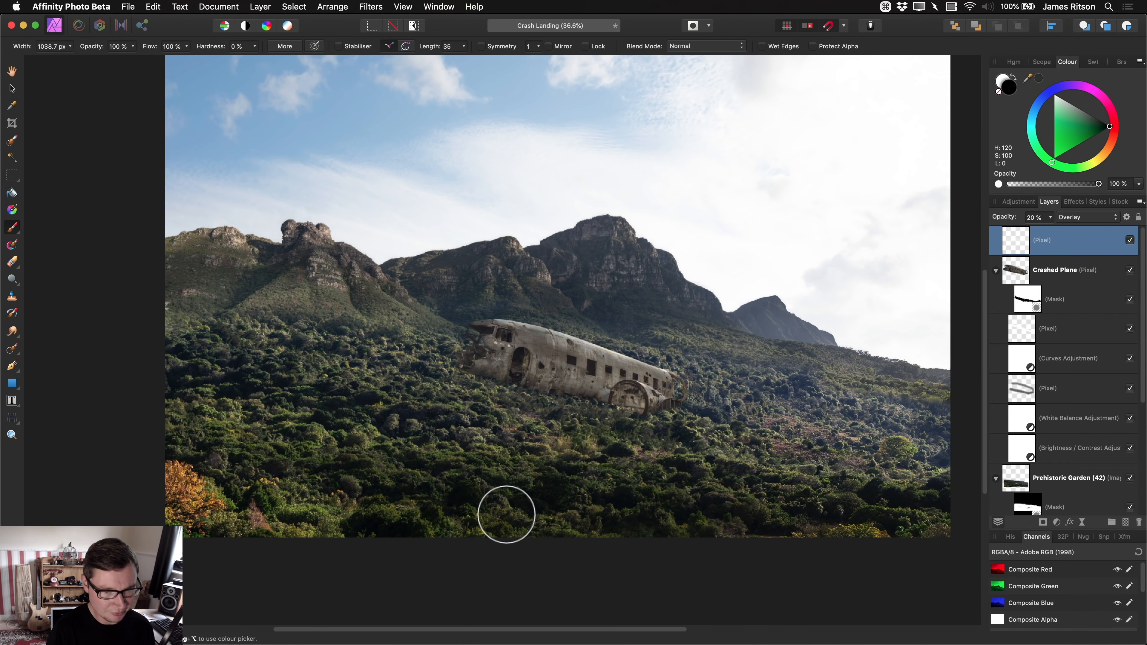
scroll(507, 515, down, 2)
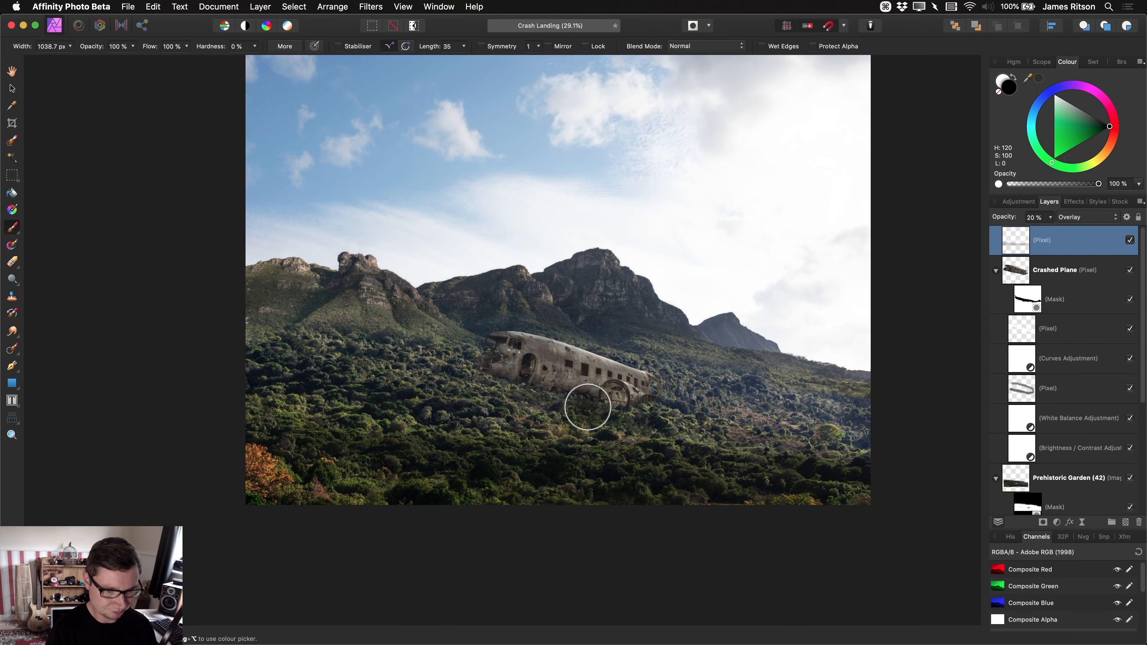
key(h)
scroll(595, 391, up, 1)
scroll(594, 391, down, 2)
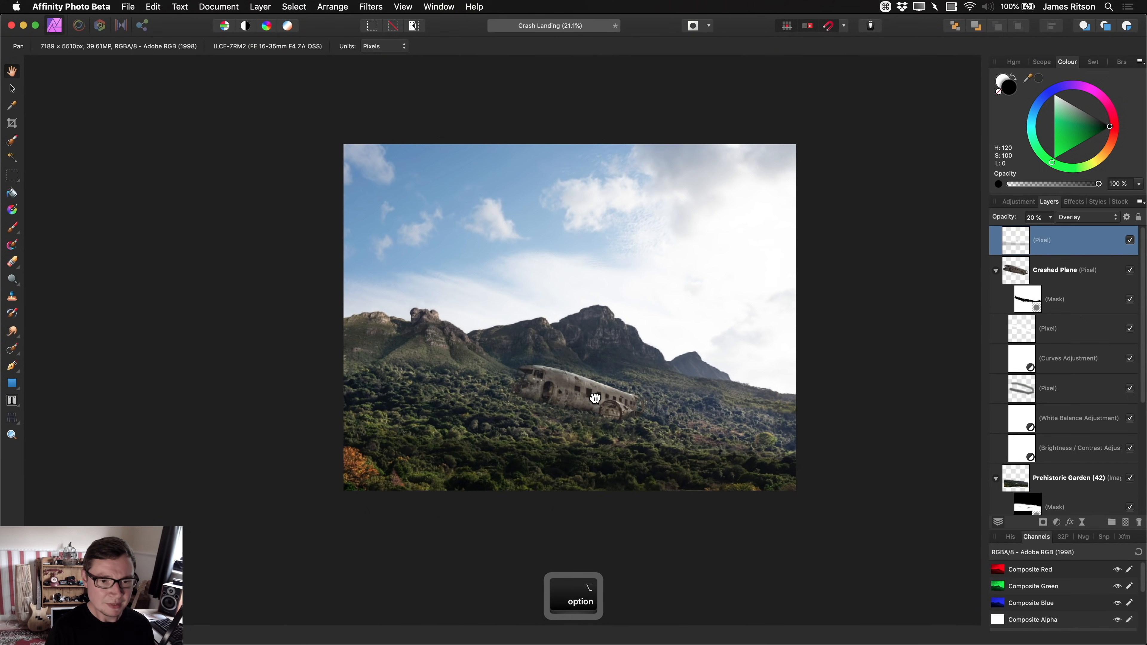
- Compare the composite with the top Overlay layer hidden and shown, and examine the foliage lighting around the plane
click(1130, 240)
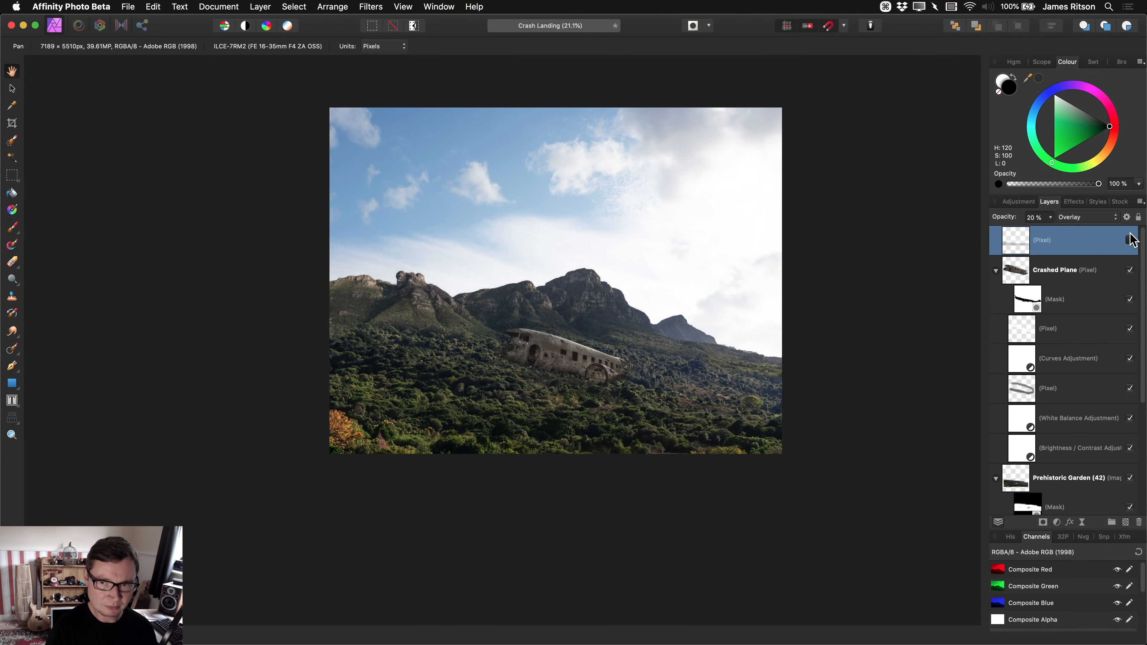
click(1130, 239)
scroll(684, 375, up, 1)
scroll(638, 378, up, 1)
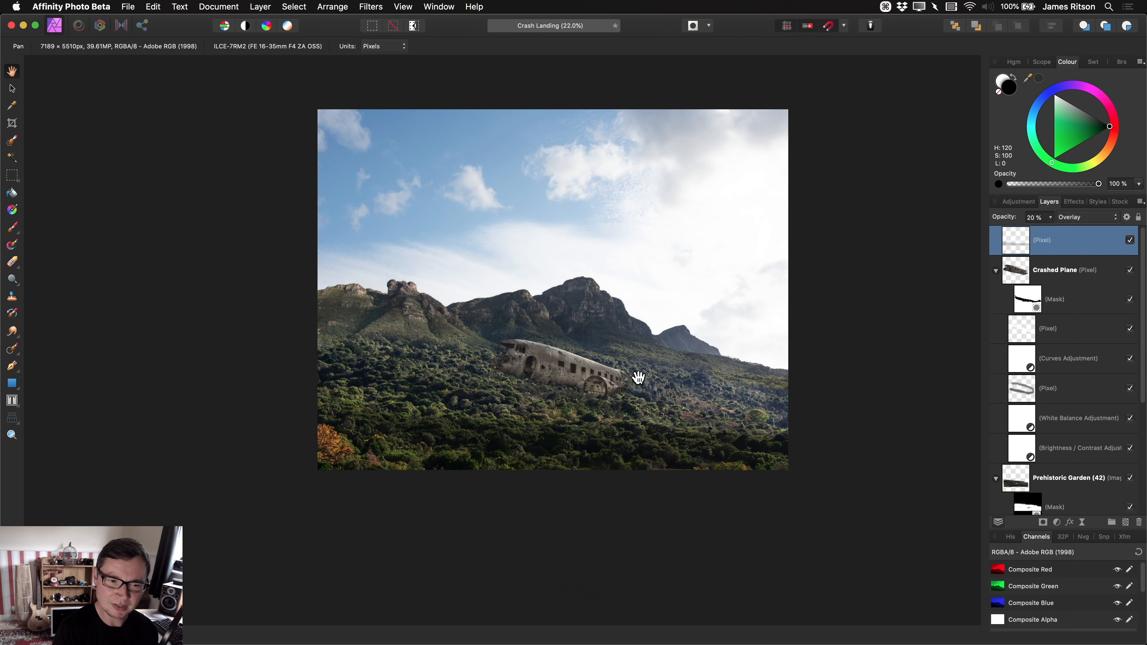
scroll(617, 379, up, 3)
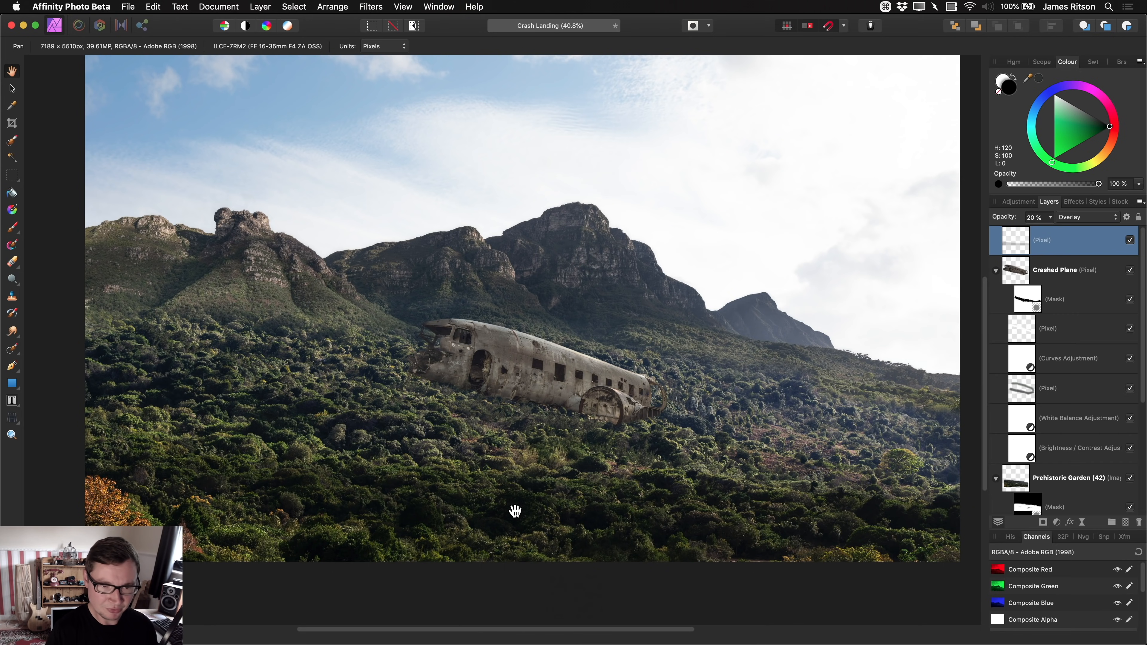
scroll(515, 510, down, 2)
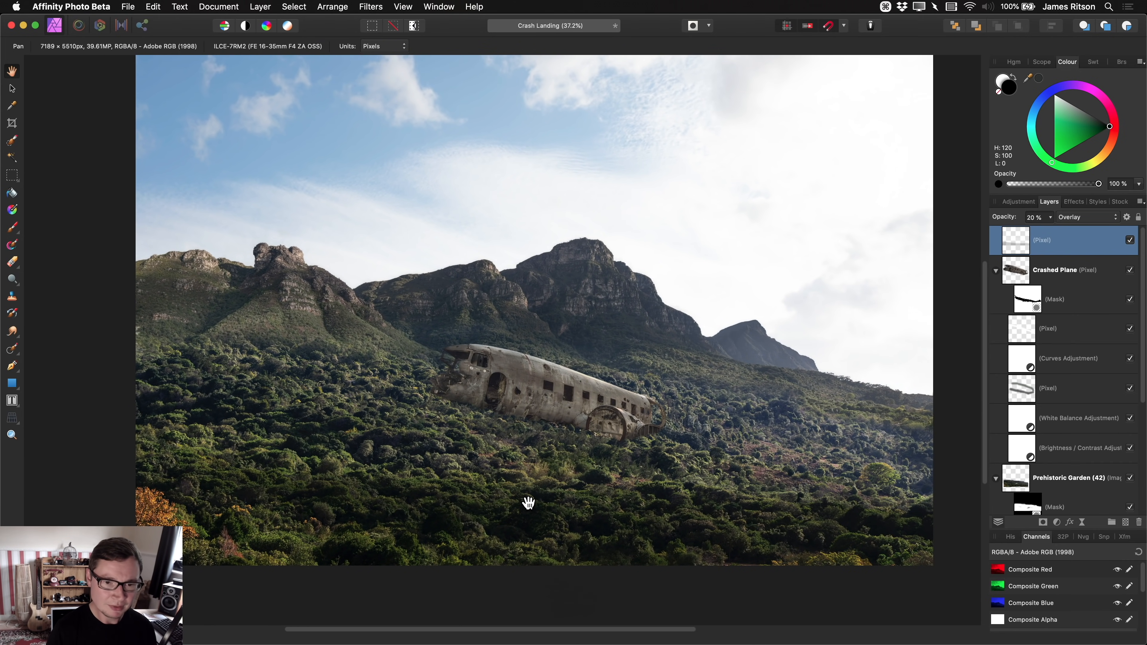
scroll(532, 493, down, 2)
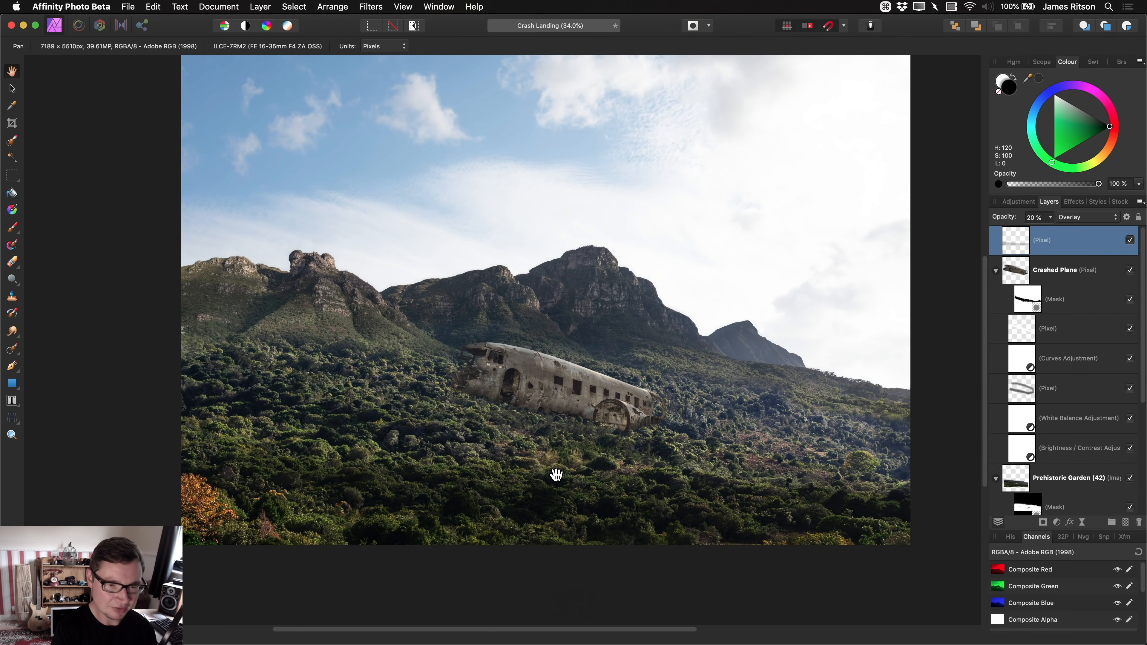
scroll(549, 463, down, 1)
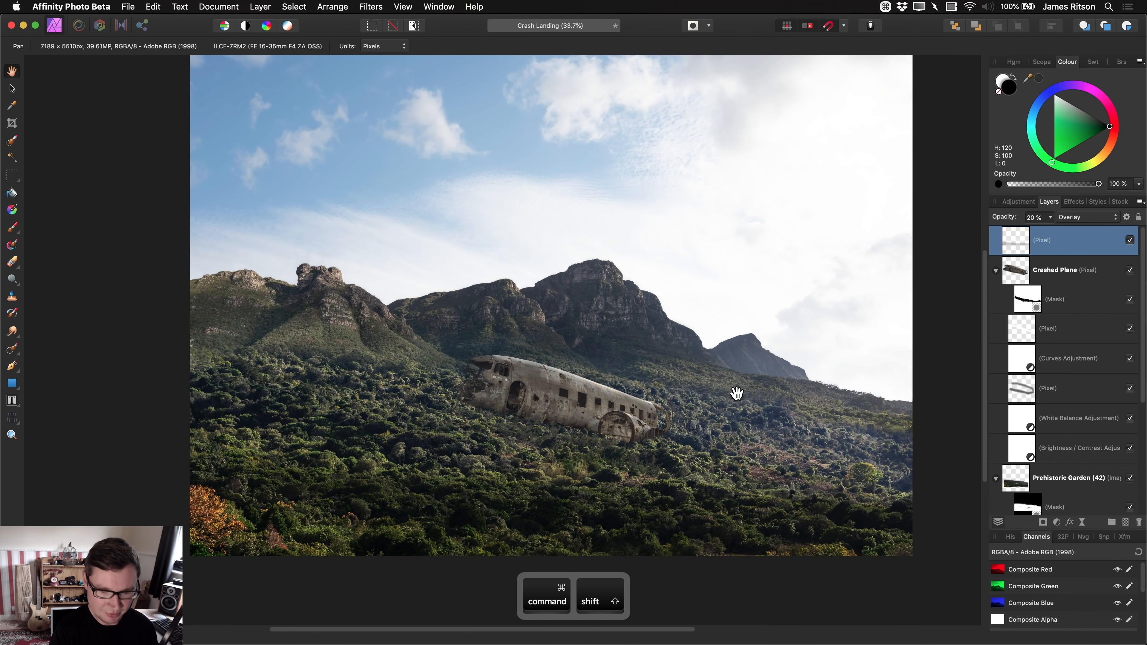
- Add another pixel layer at the top of the stack and set it to the Reflect blend mode at 20% opacity
key(super+shift+n)
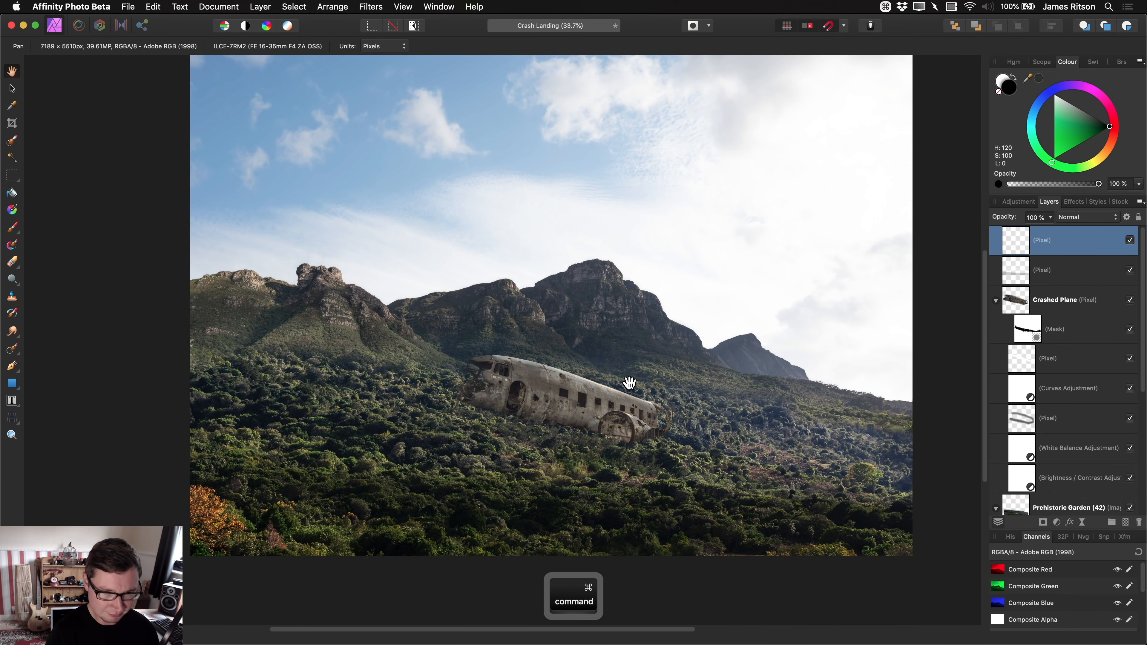
key(b)
drag(585, 426, 591, 420)
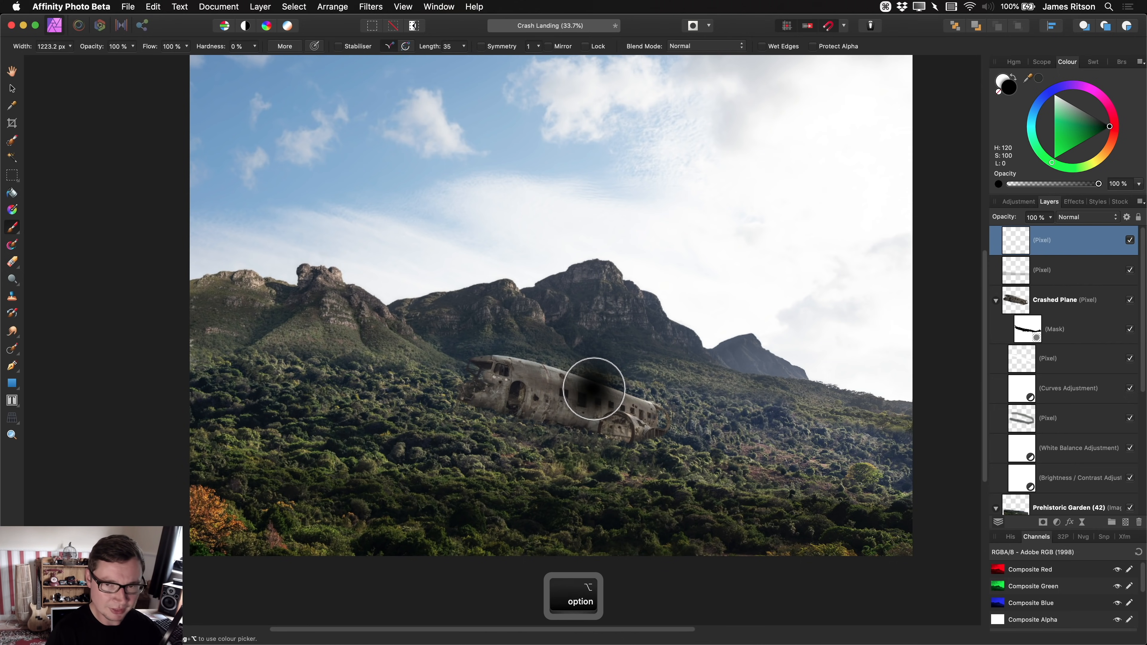
click(1086, 218)
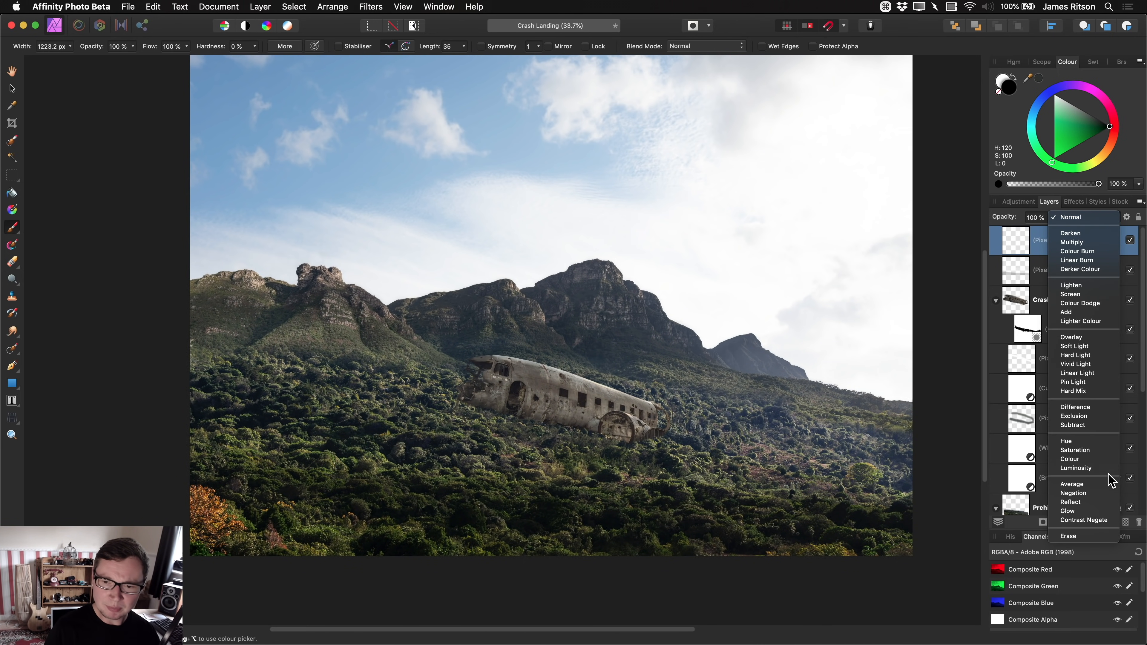
click(1093, 500)
drag(1047, 221, 953, 235)
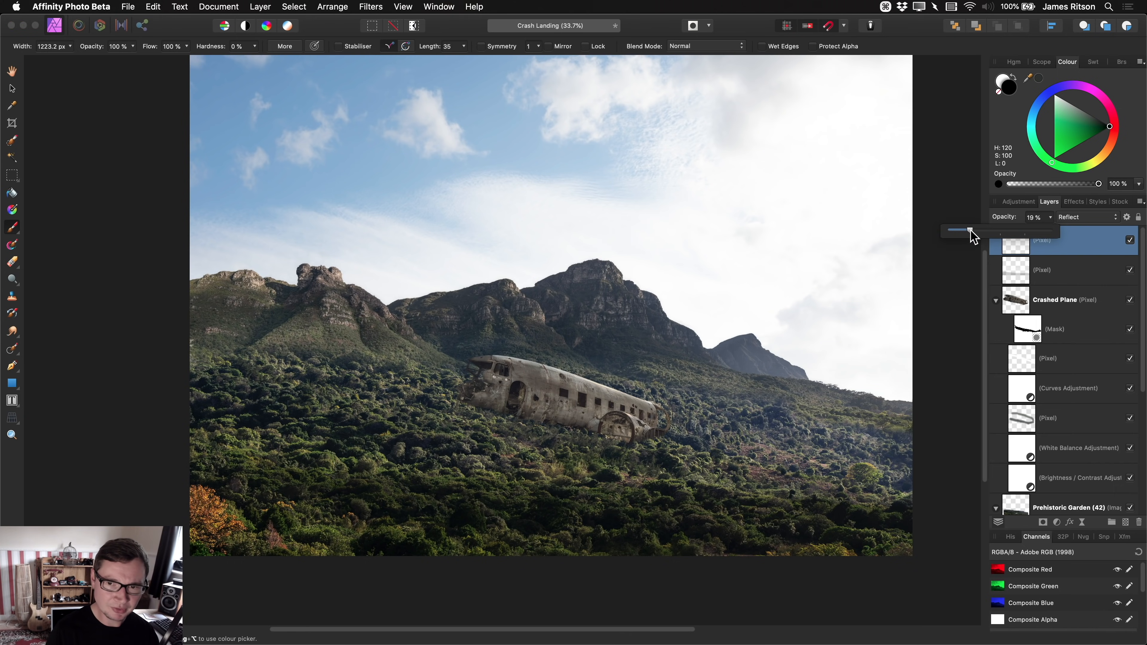
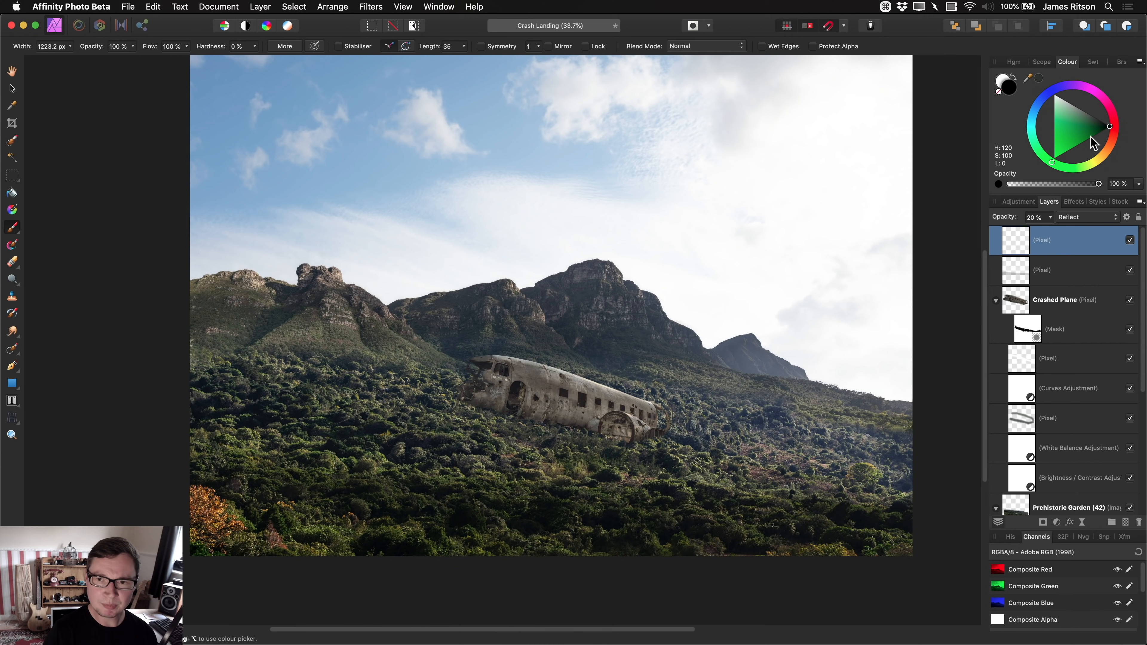
- Set the brush colour to a yellowish green with hue 73, saturation 60 and lightness 48
drag(1067, 165, 1085, 168)
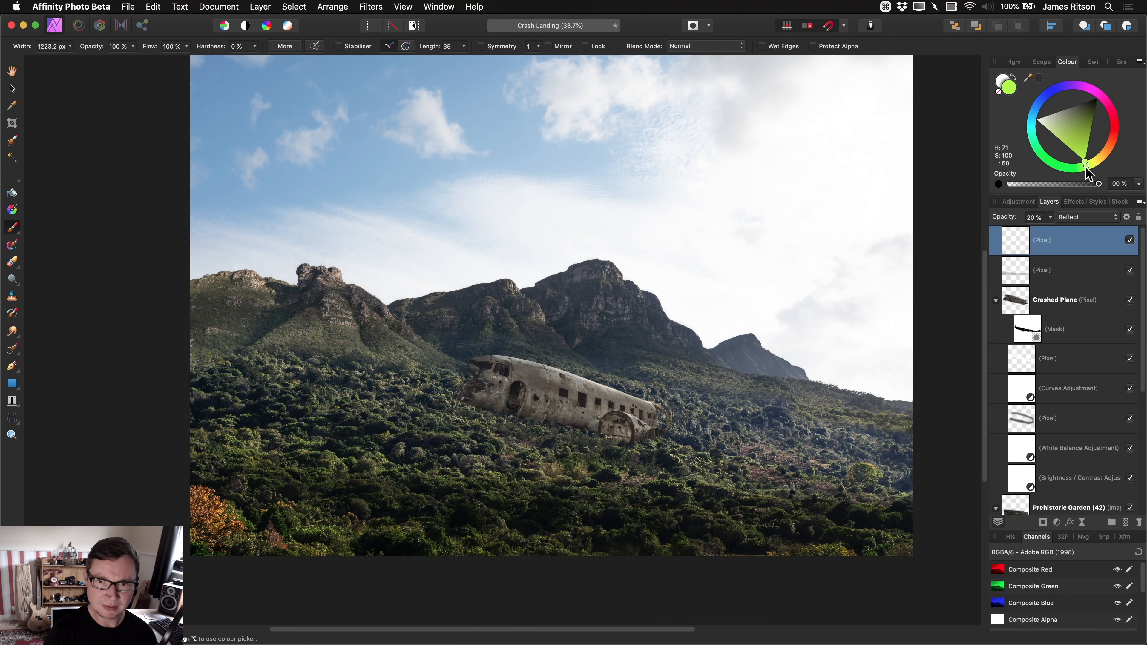
click(1078, 139)
click(1076, 136)
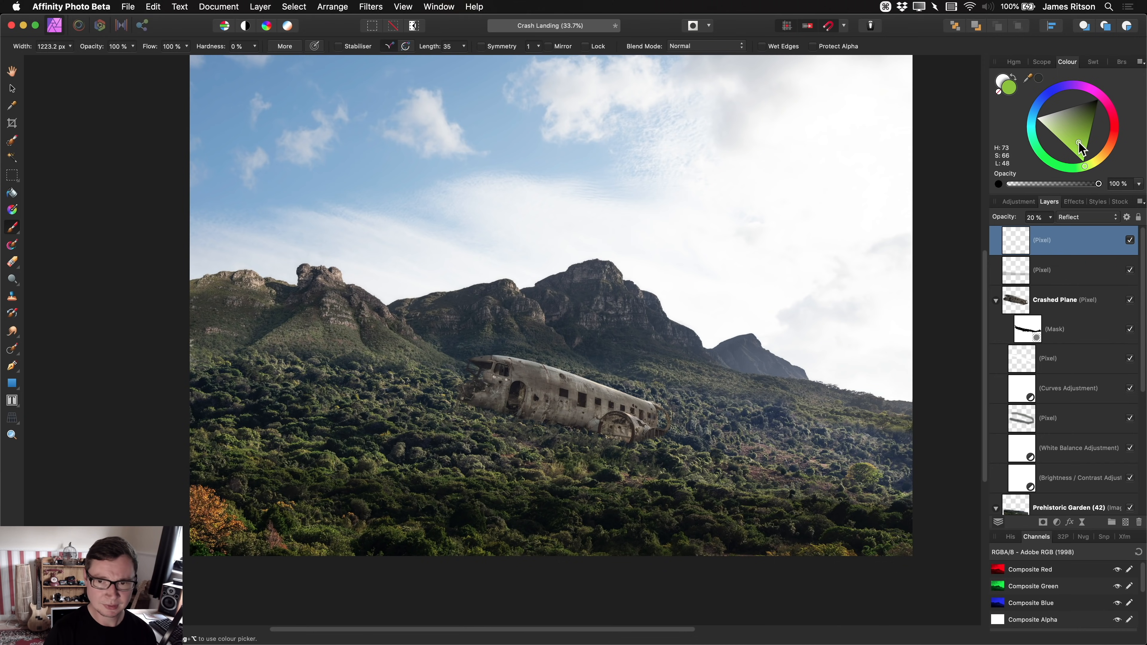
- Paint the green over the foliage beside the plane's tail and on the slope to its right
mouse_move(691, 438)
mouse_down()
mouse_move(666, 444)
mouse_move(700, 454)
mouse_move(817, 440)
mouse_move(680, 406)
mouse_up()
key(bracketleft)
key(bracketleft)
key(bracketleft)
key(bracketleft)
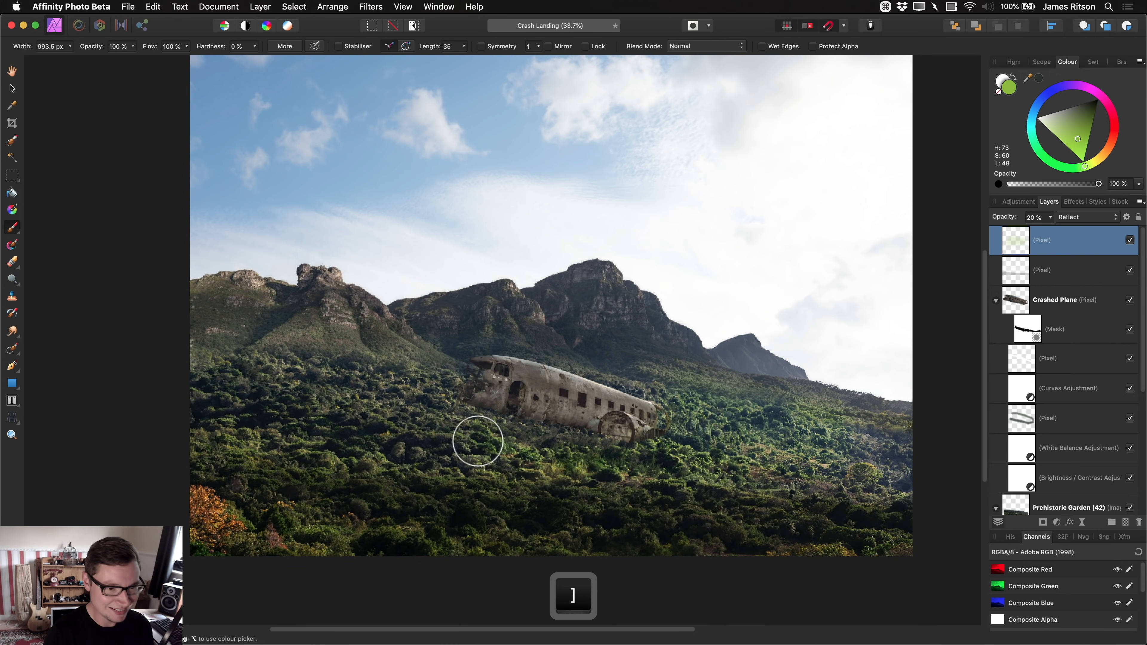
- Paint the green across the hillside foliage to the left of the plane, reducing the brush to about 655 px
mouse_move(431, 413)
mouse_down()
mouse_move(397, 382)
mouse_move(338, 387)
mouse_move(391, 401)
mouse_move(272, 397)
mouse_move(329, 389)
mouse_move(234, 405)
mouse_up()
key(bracketright)
key(bracketright)
key(bracketright)
key(bracketright)
key(bracketleft)
key(bracketleft)
key(bracketleft)
key(bracketleft)
key(bracketleft)
key(bracketleft)
key(bracketleft)
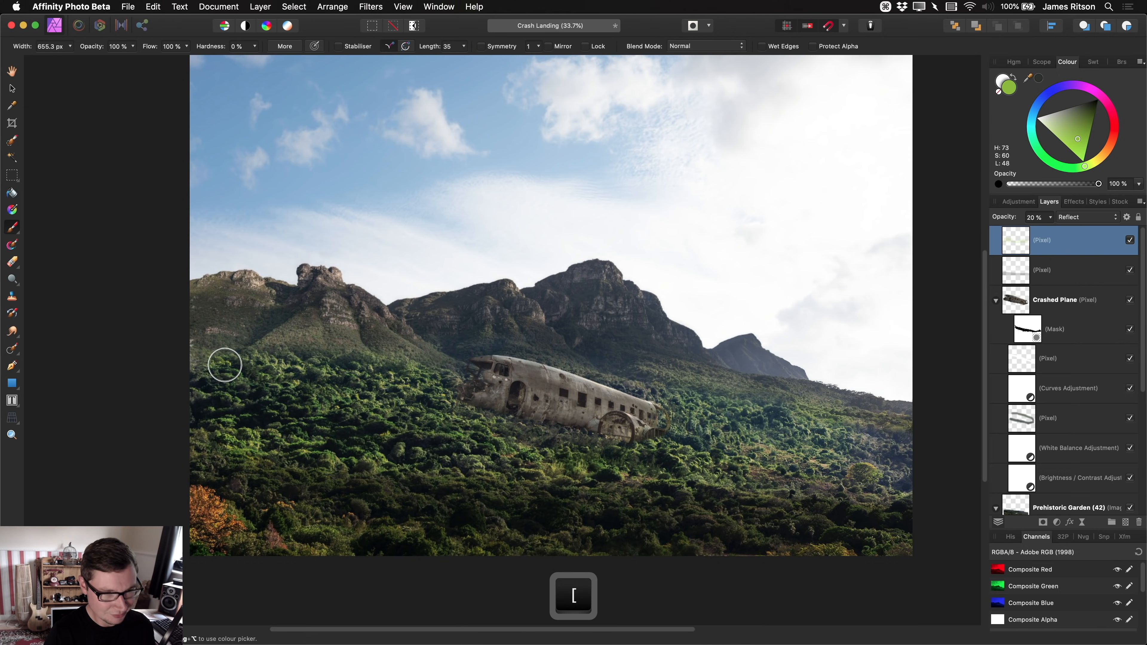
- Paint the green onto the slope behind the plane's tail with a smaller brush of about 450 to 510 px
key(bracketleft)
key(bracketleft)
key(bracketright)
key(bracketright)
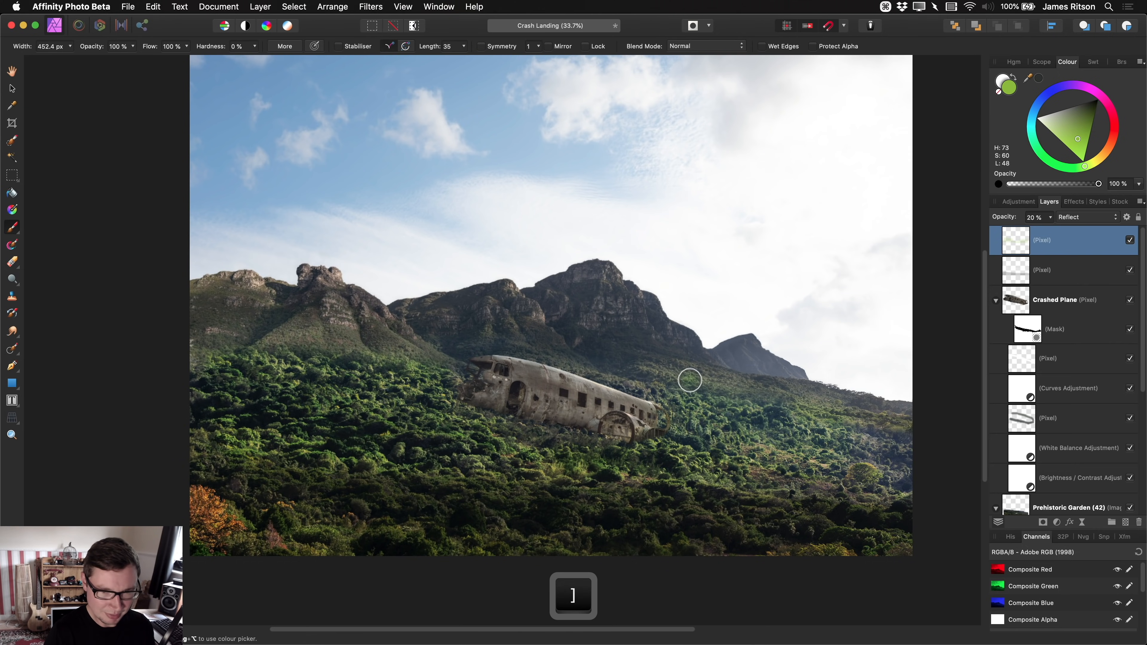
key(bracketleft)
mouse_move(678, 393)
mouse_down()
mouse_move(621, 384)
mouse_move(646, 380)
mouse_up()
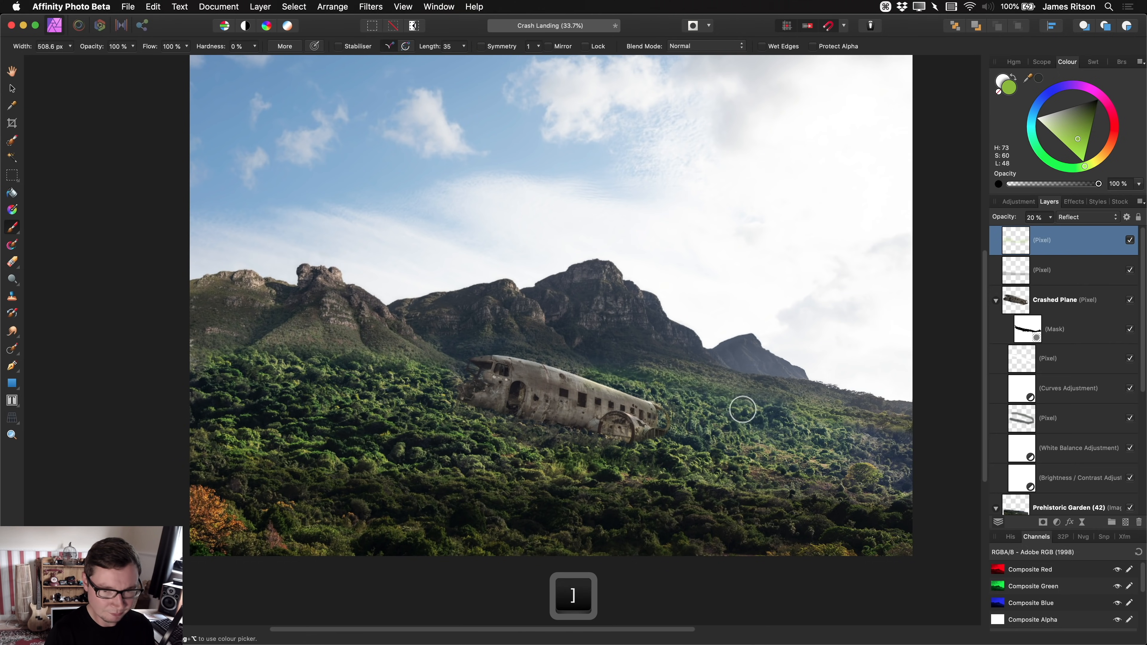
- Enlarge the brush to about 890 px and paint the green over the bushes below the fuselage
key(bracketright)
key(bracketright)
key(bracketright)
key(bracketright)
key(bracketright)
key(bracketright)
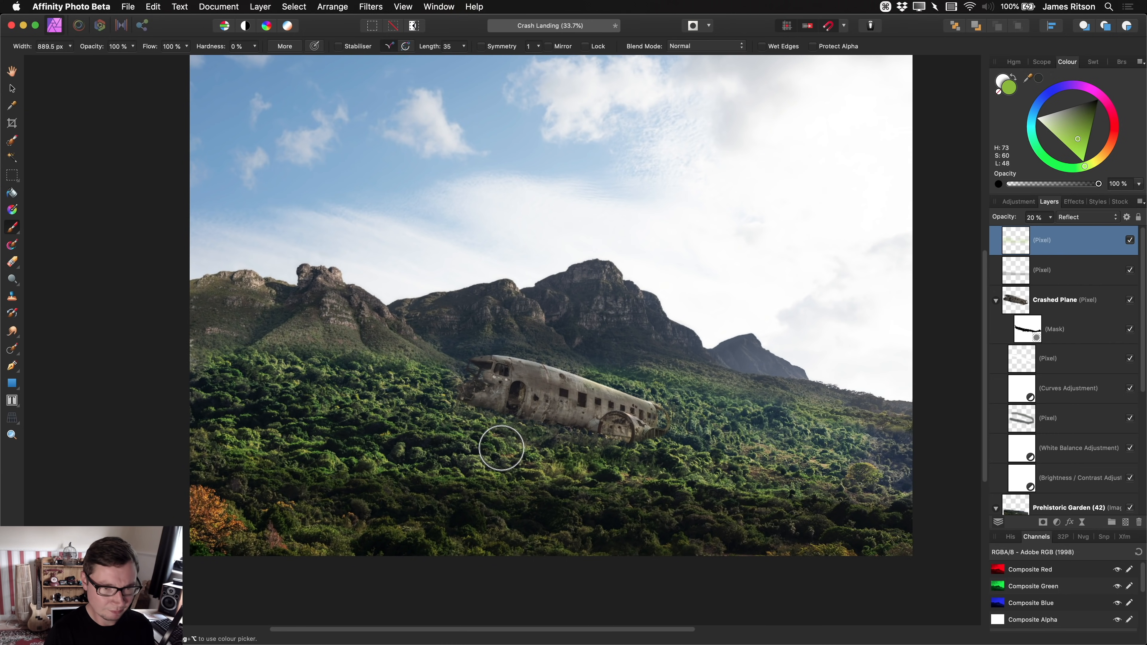
- Add a new pixel layer with Reflect blending at 20% opacity and choose an orange paint colour (H 39, S 60, L 48)
key(ctrl+shift+n)
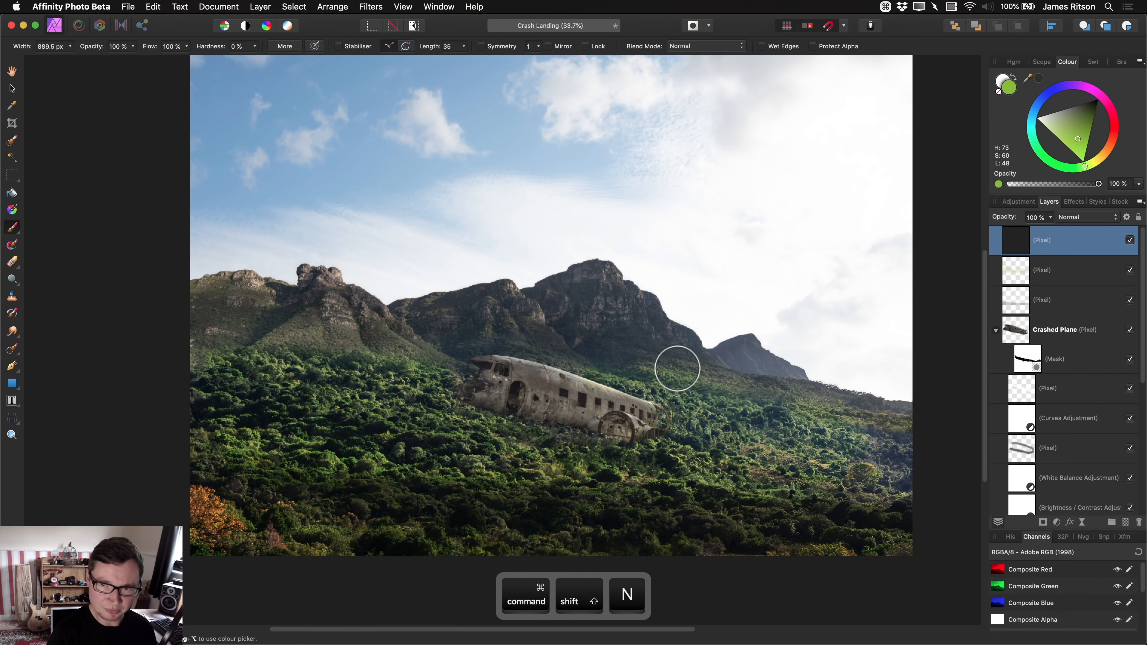
click(1087, 217)
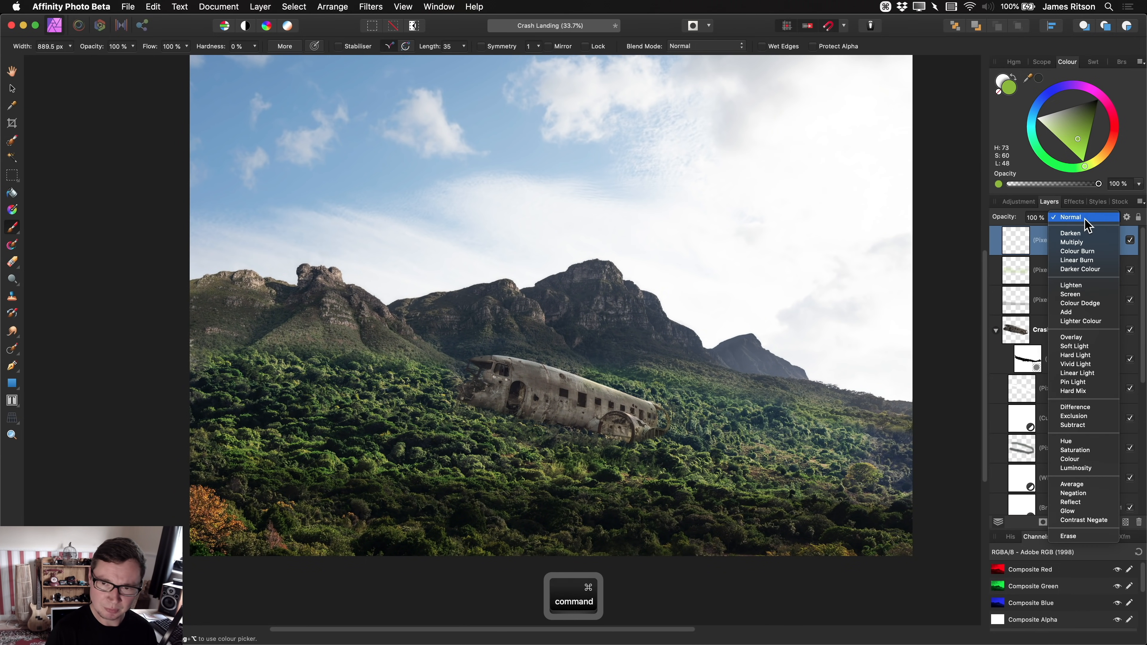
click(1084, 503)
click(1048, 217)
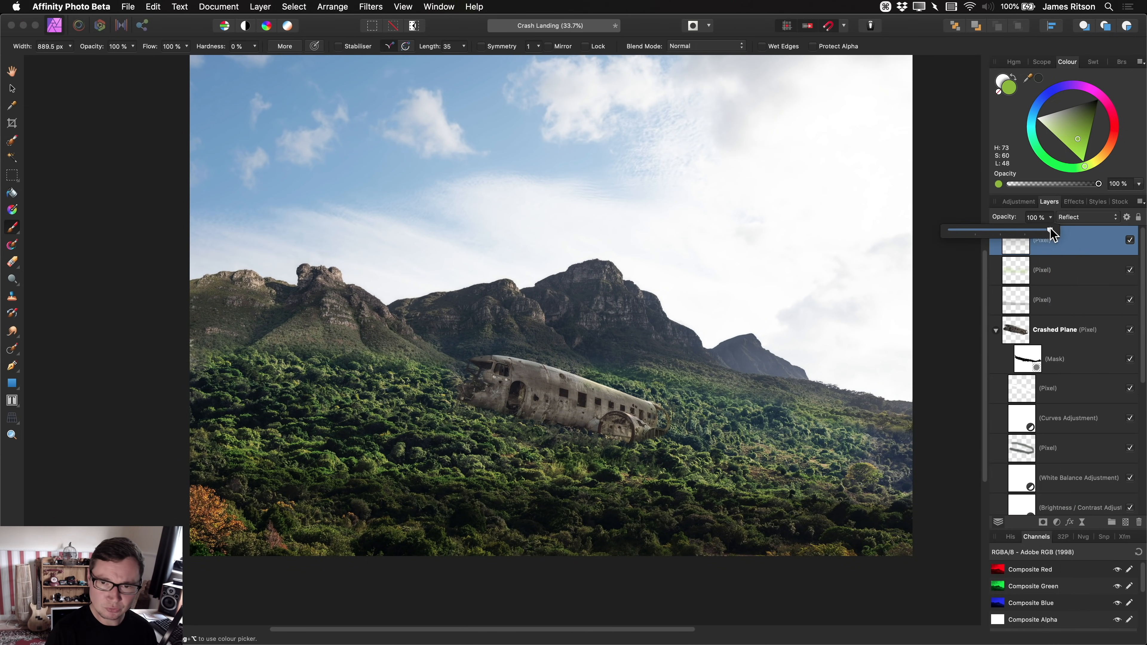
drag(1056, 230, 973, 233)
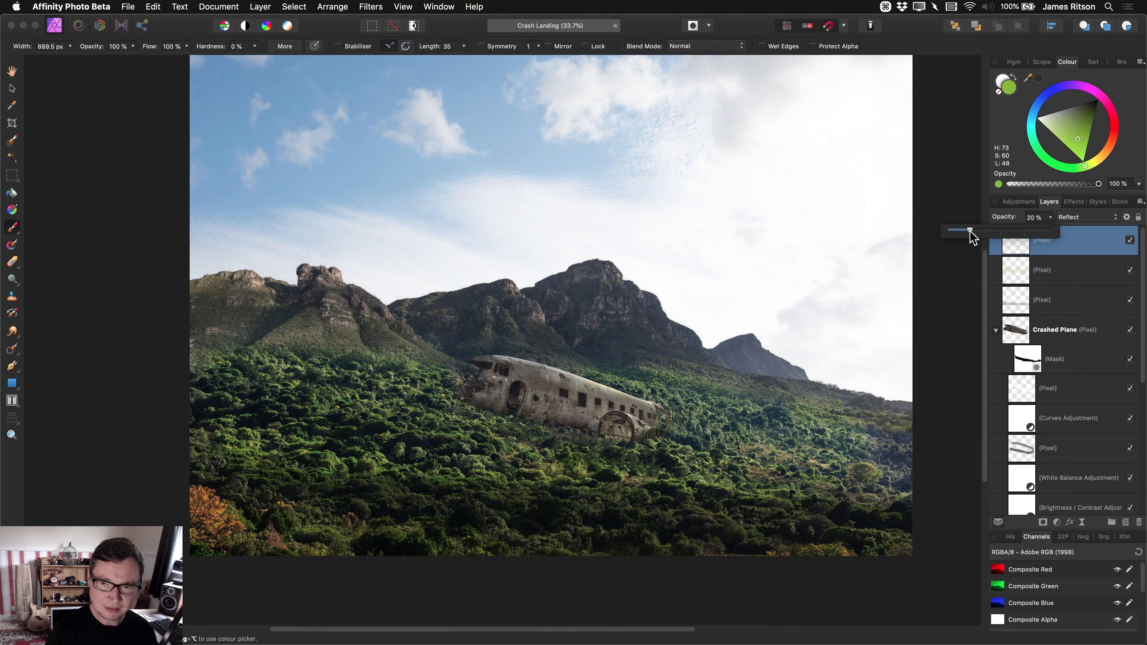
drag(1085, 168, 1106, 155)
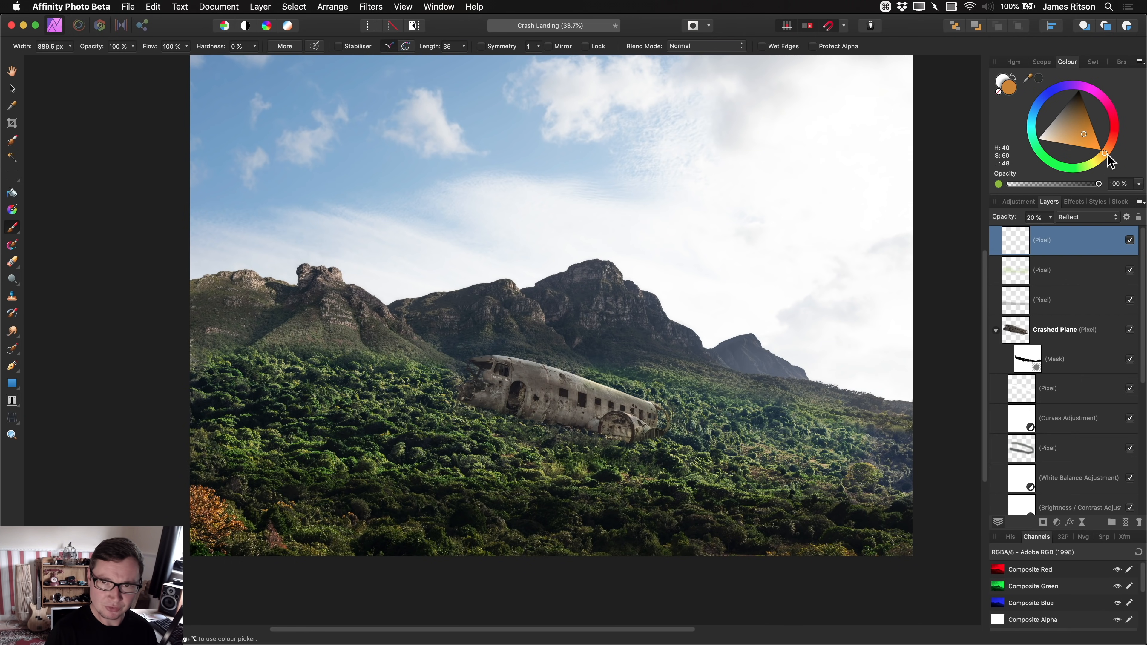
- Paint the orange over the rocky mountain faces behind and to the left of the plane with a brush of about 465 to 590 px
mouse_move(573, 313)
mouse_down()
mouse_move(605, 303)
mouse_move(588, 300)
mouse_up()
key([)
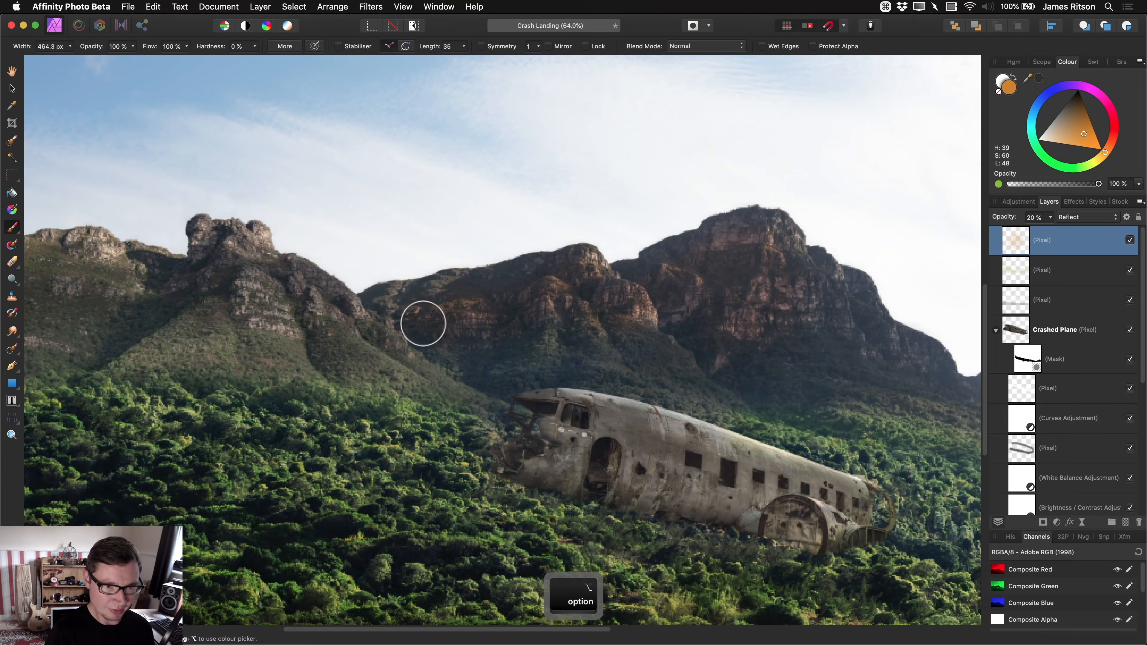
scroll(425, 323, up, 3)
mouse_move(496, 347)
mouse_down()
mouse_move(369, 347)
mouse_move(339, 282)
mouse_move(322, 298)
mouse_move(316, 282)
mouse_move(300, 333)
mouse_move(126, 293)
mouse_move(114, 332)
mouse_move(446, 399)
mouse_move(323, 403)
mouse_move(238, 381)
mouse_move(145, 380)
mouse_move(92, 320)
mouse_up()
key(space)
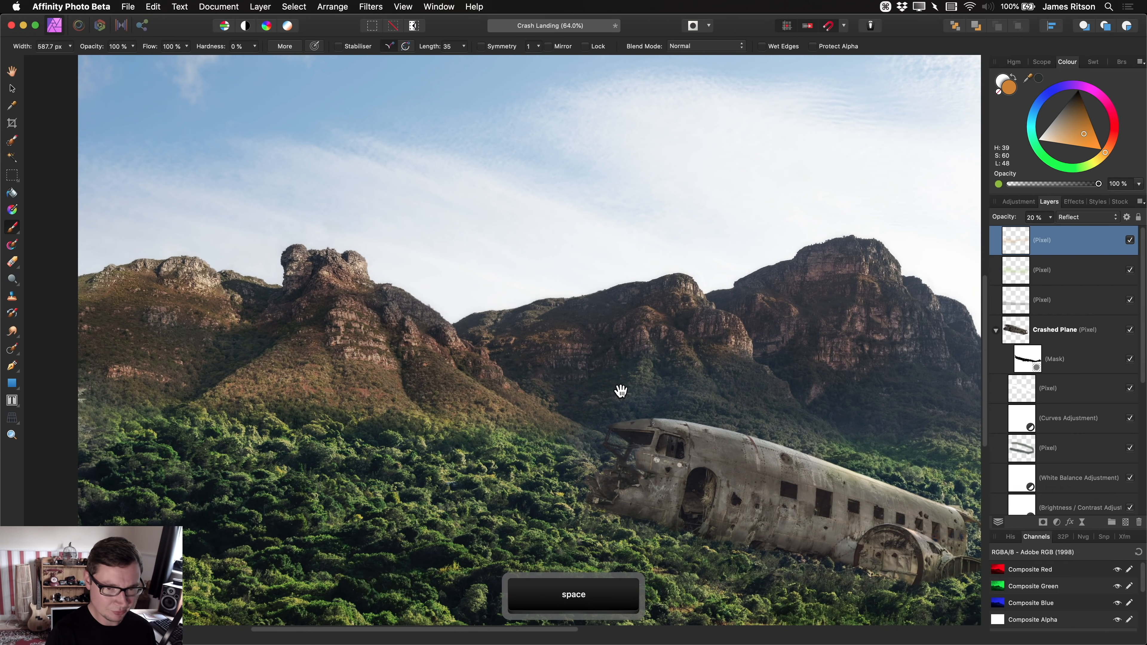
drag(619, 392, 406, 375)
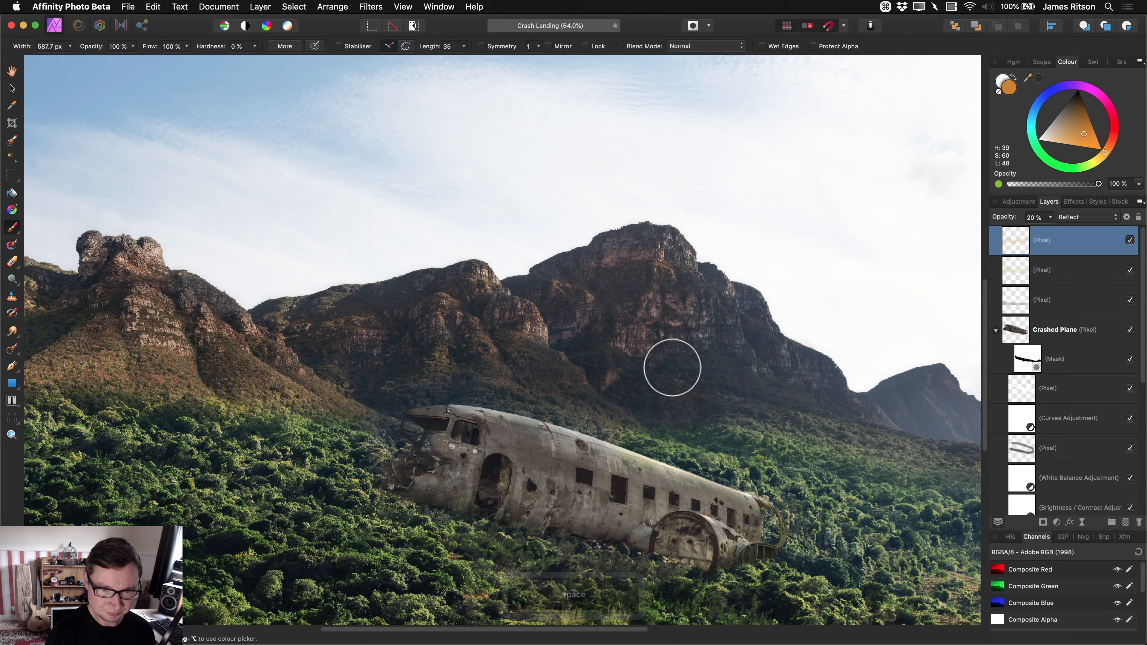
drag(673, 368, 467, 359)
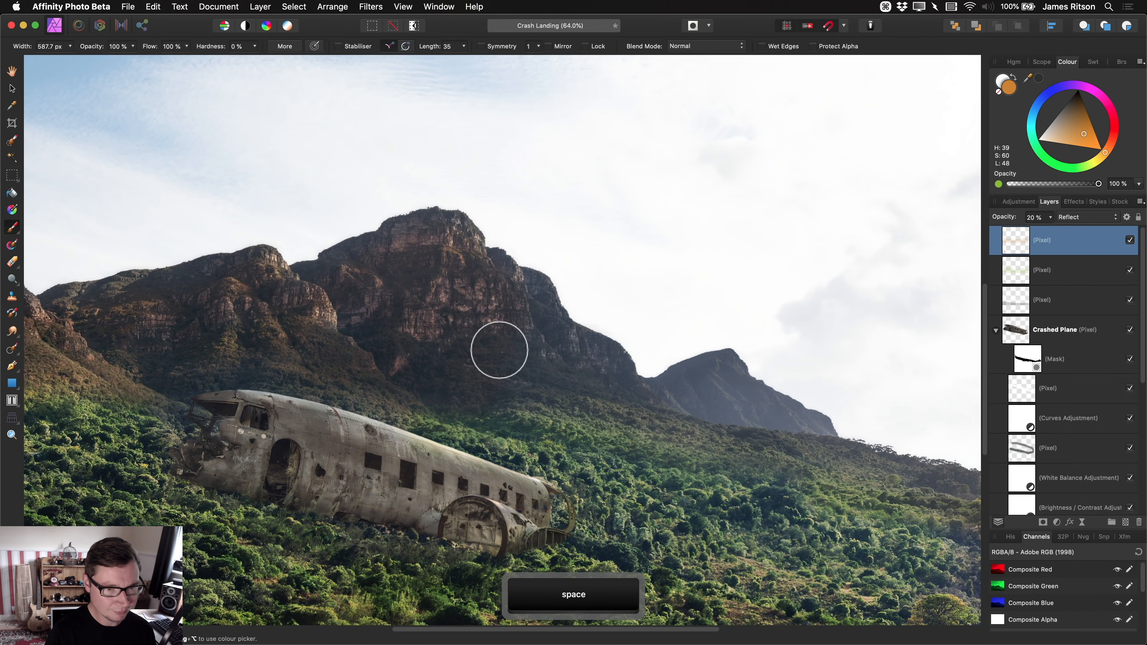
key(h)
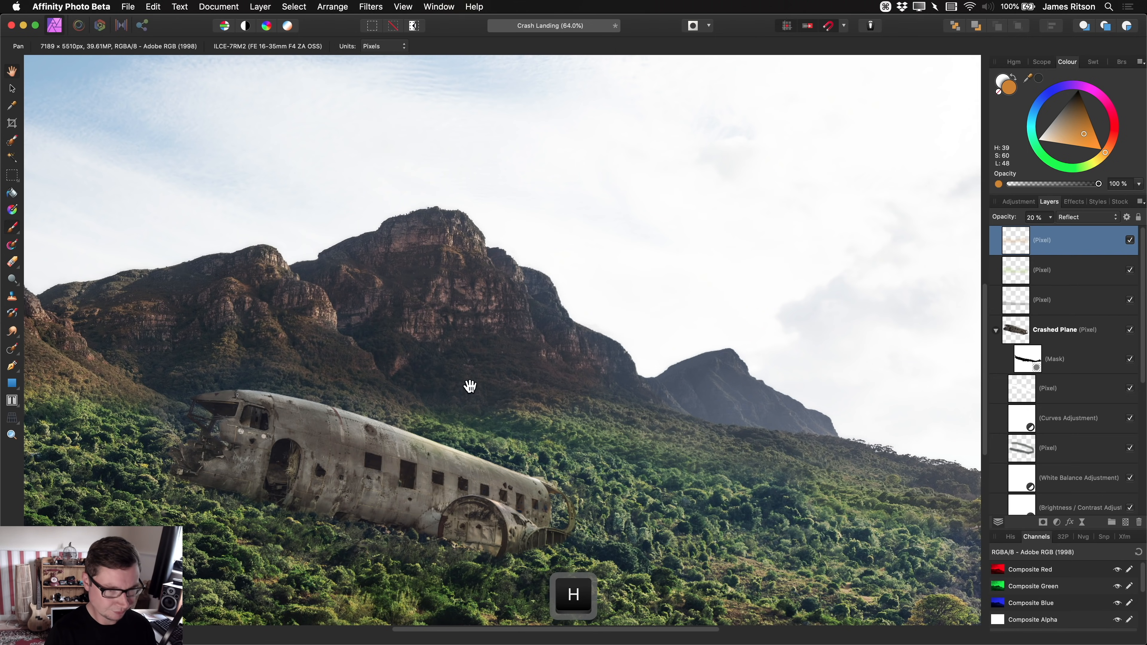
scroll(438, 381, down, 5)
drag(437, 380, 578, 389)
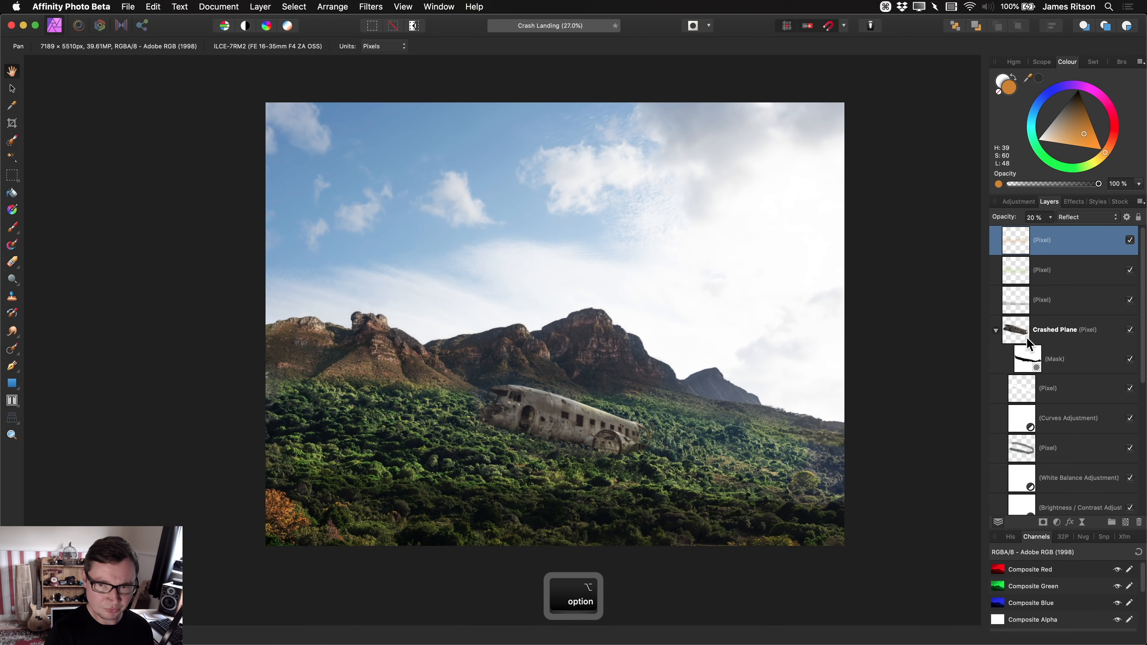
- Select both the orange and green tint layers and lower their opacity to 10%
shift+click(1041, 271)
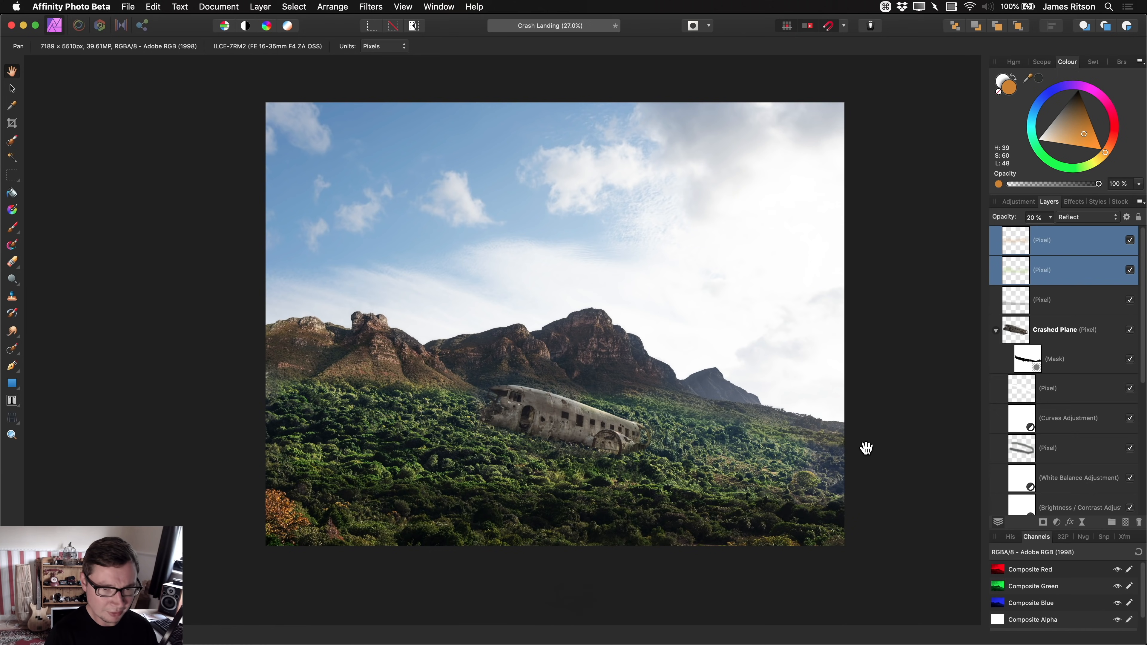
key(1)
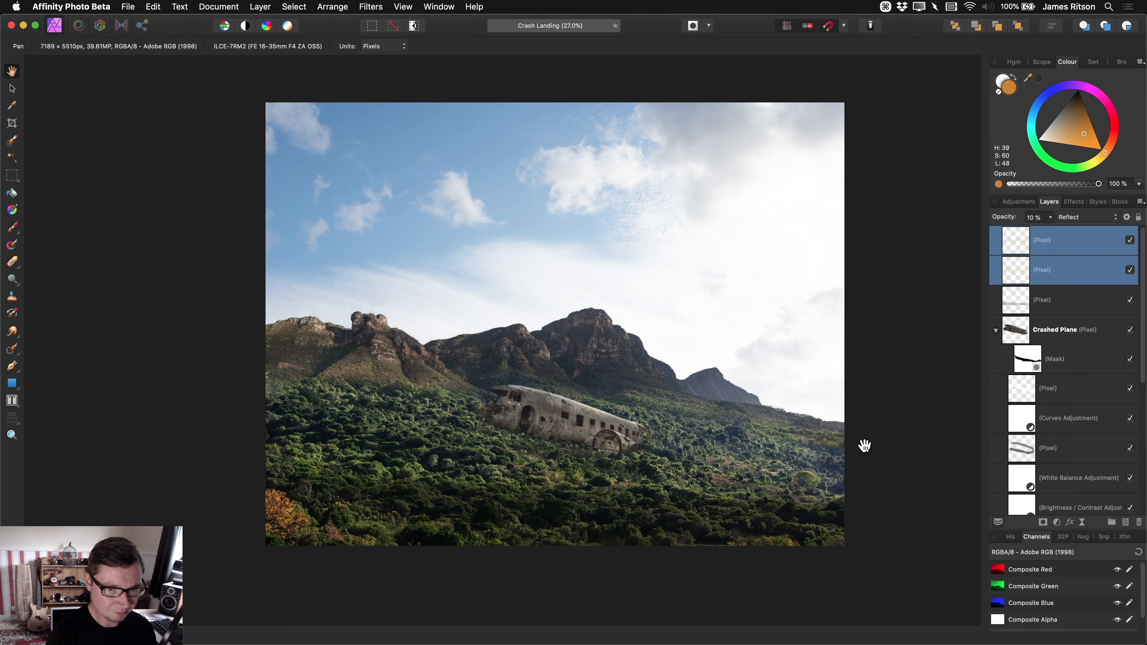
scroll(709, 426, down, 1)
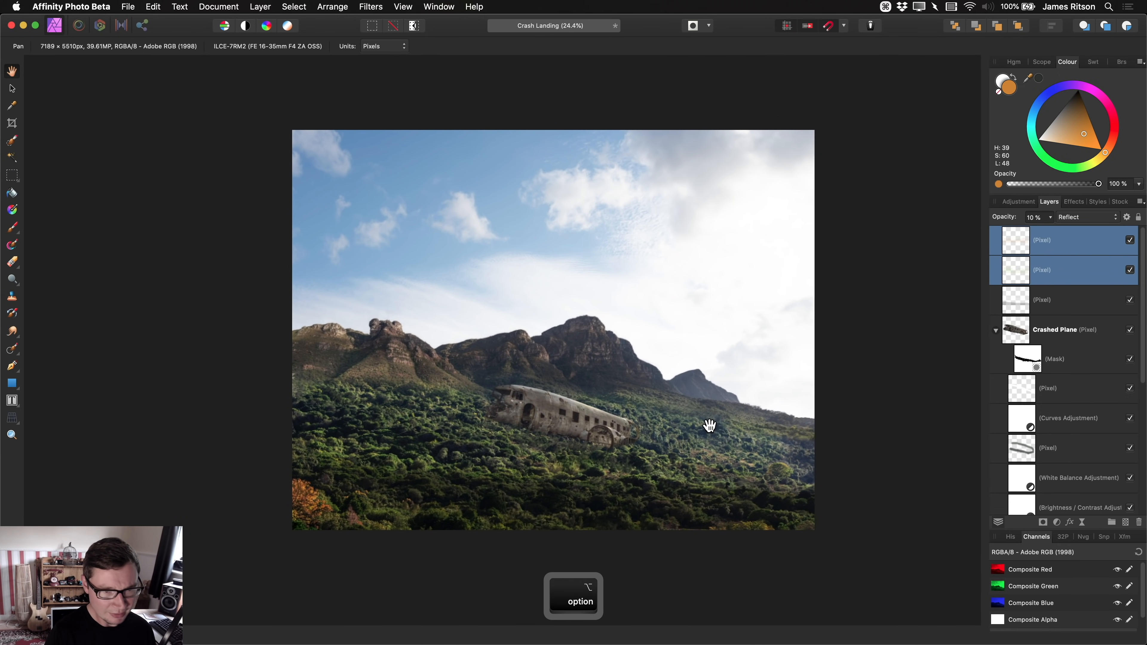
- Hide and show the two tint layers to compare the image with and without them at several magnifications
click(1130, 239)
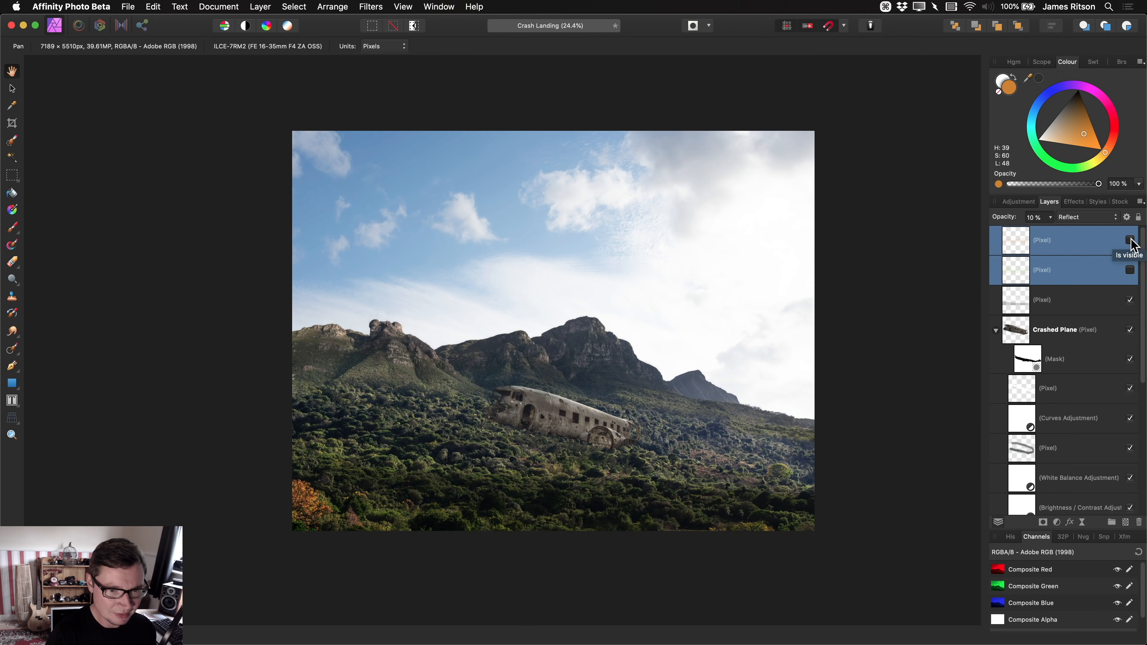
click(1130, 240)
scroll(550, 379, up, 2)
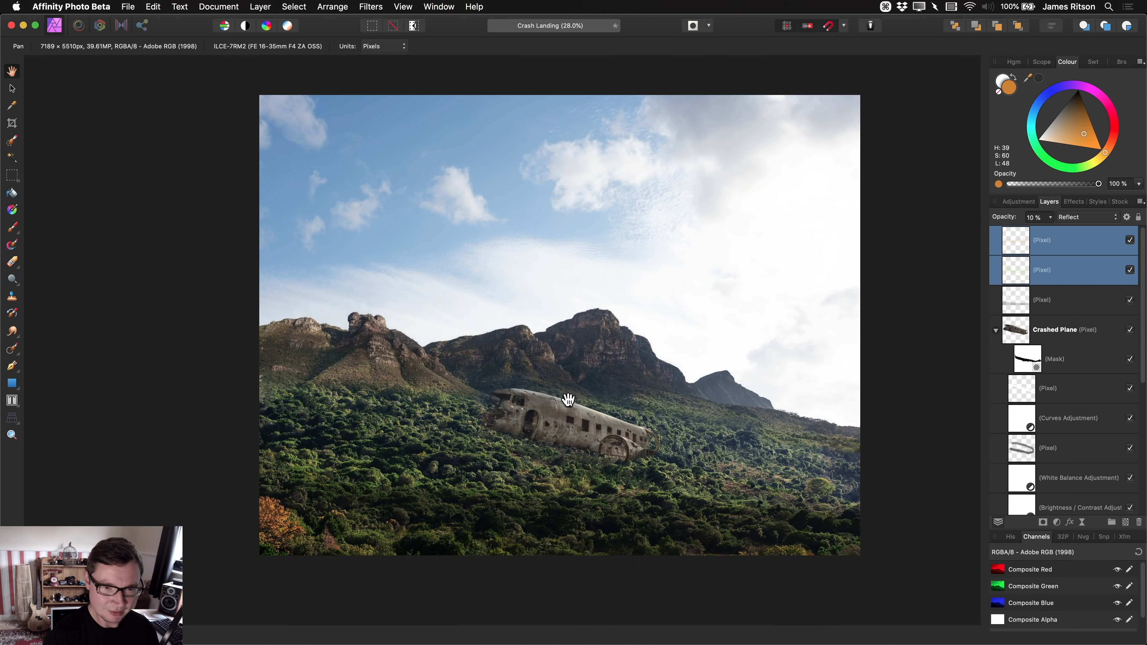
scroll(568, 399, up, 3)
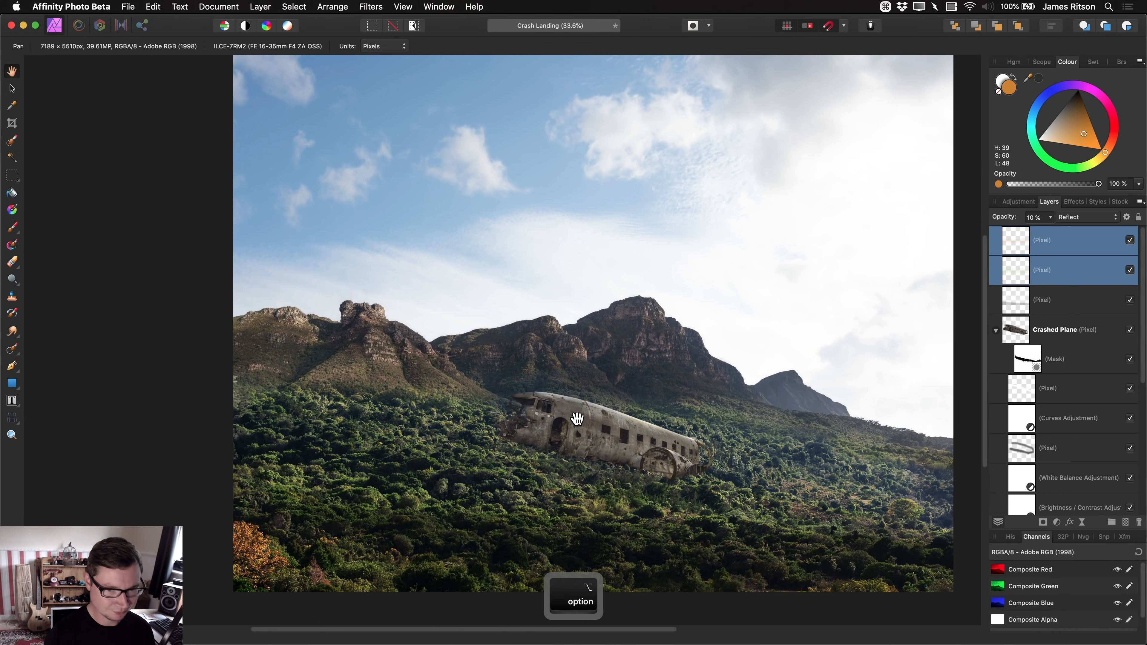
scroll(575, 420, down, 2)
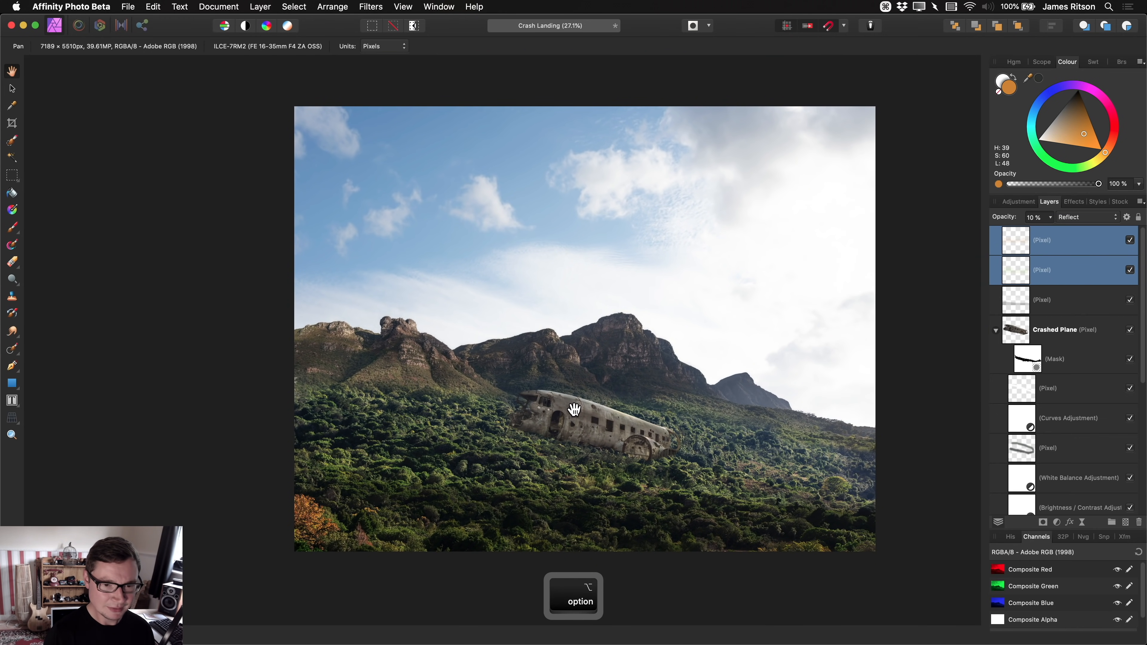
scroll(567, 405, down, 3)
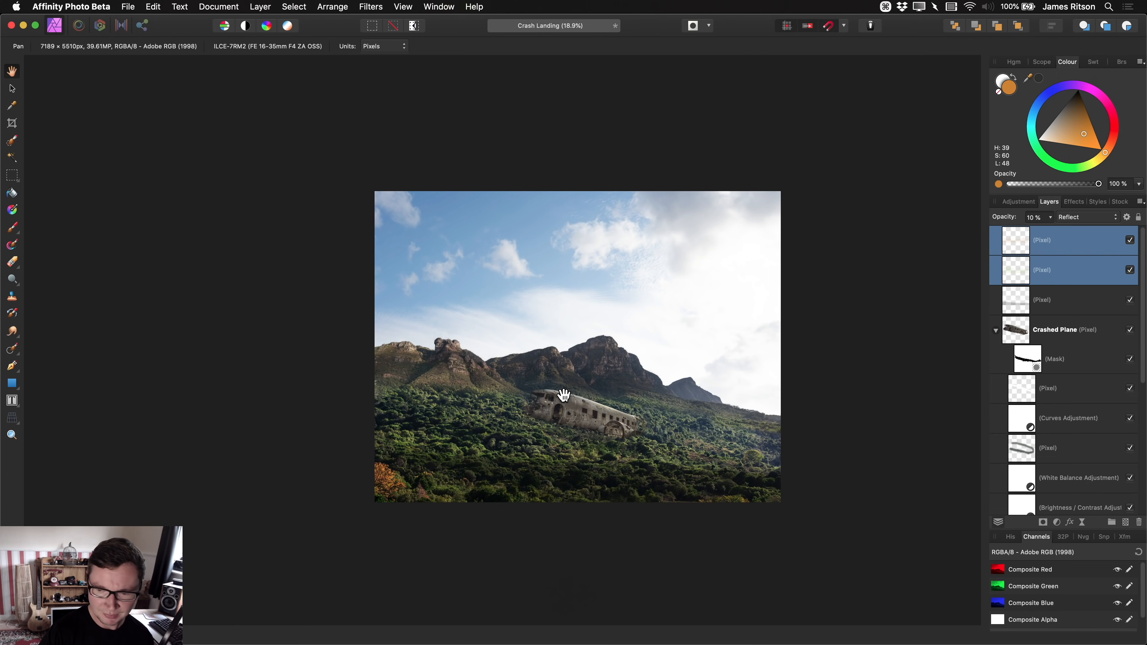
- Add a Gradient Map adjustment above the top tint layer and set its first colour stop to a muted brown
click(1069, 251)
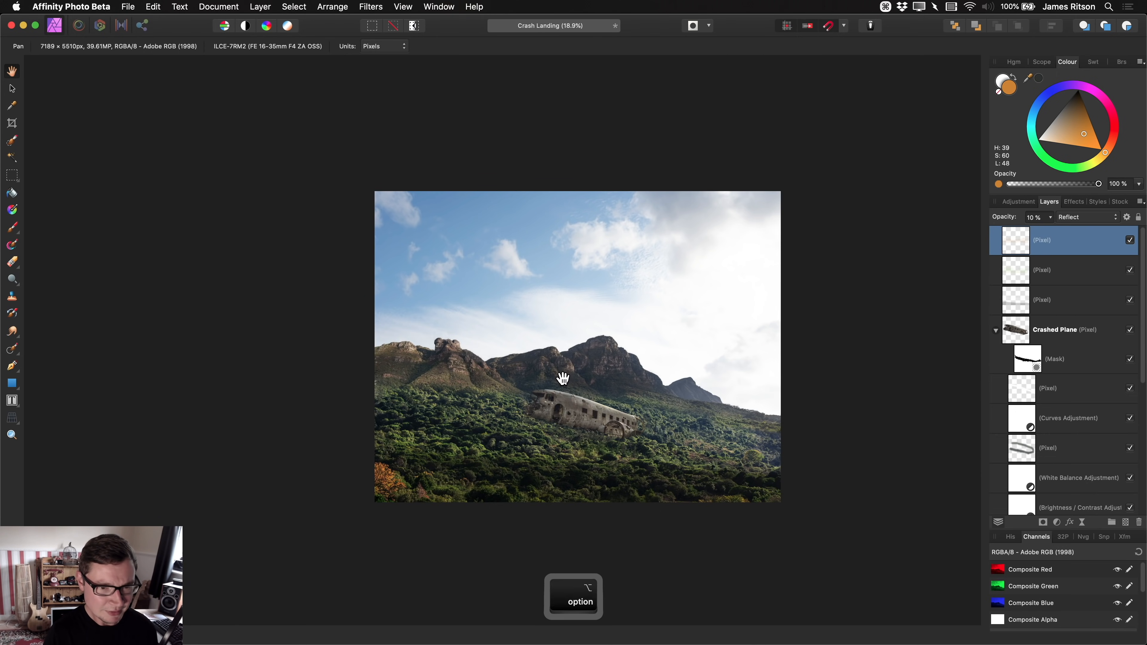
scroll(570, 362, up, 3)
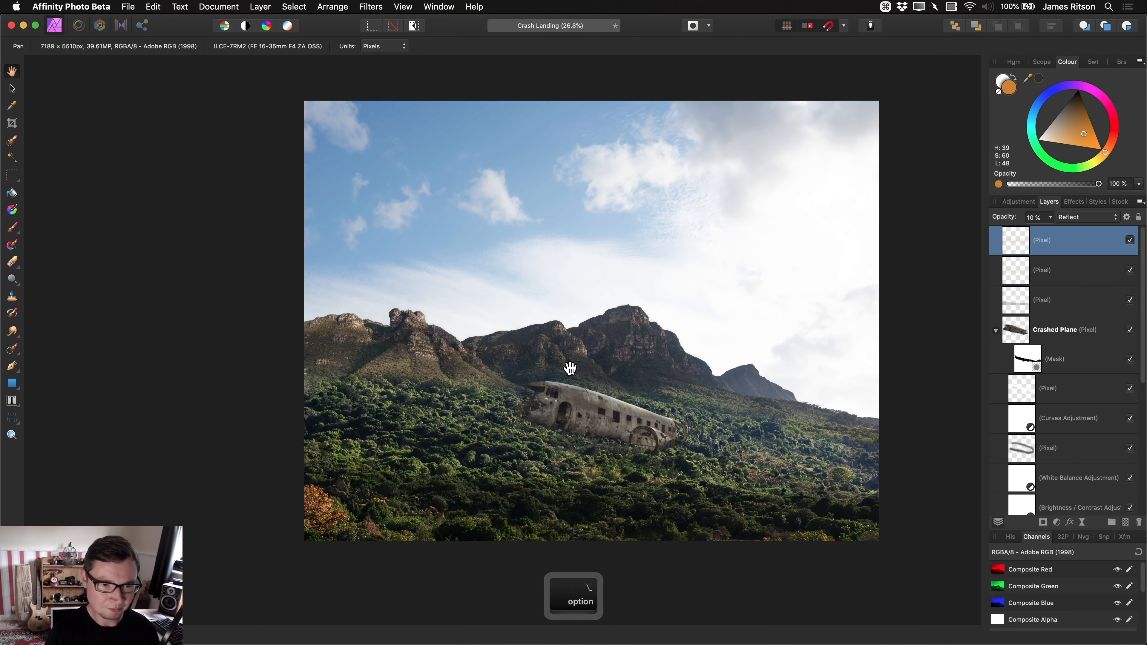
click(260, 6)
mouse_move(332, 133)
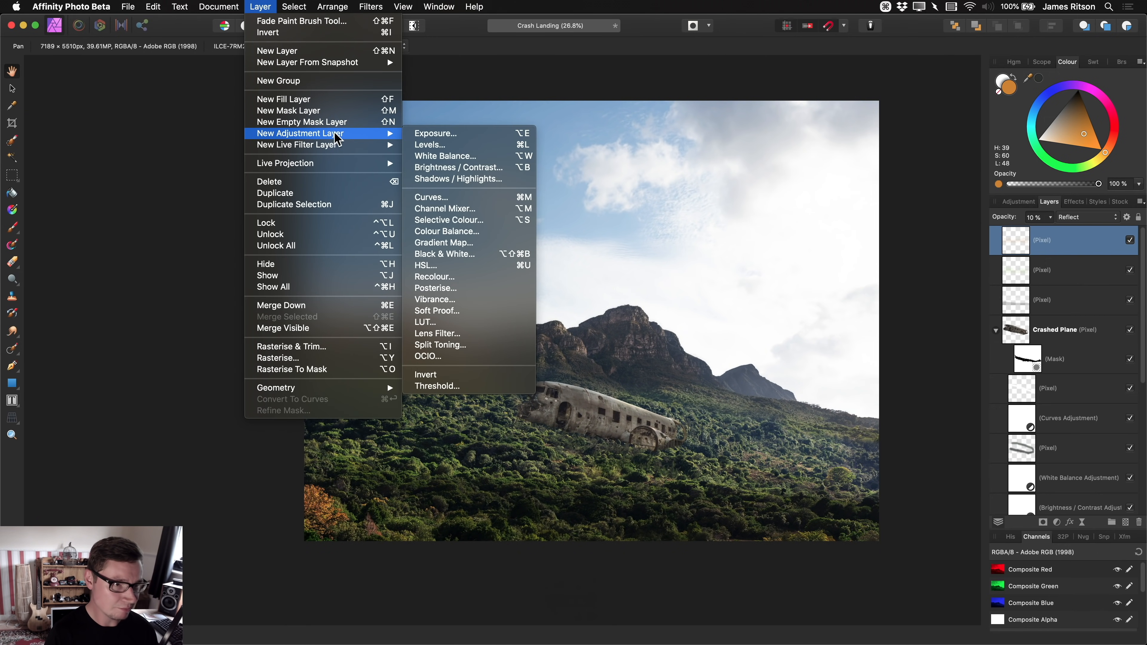
click(487, 243)
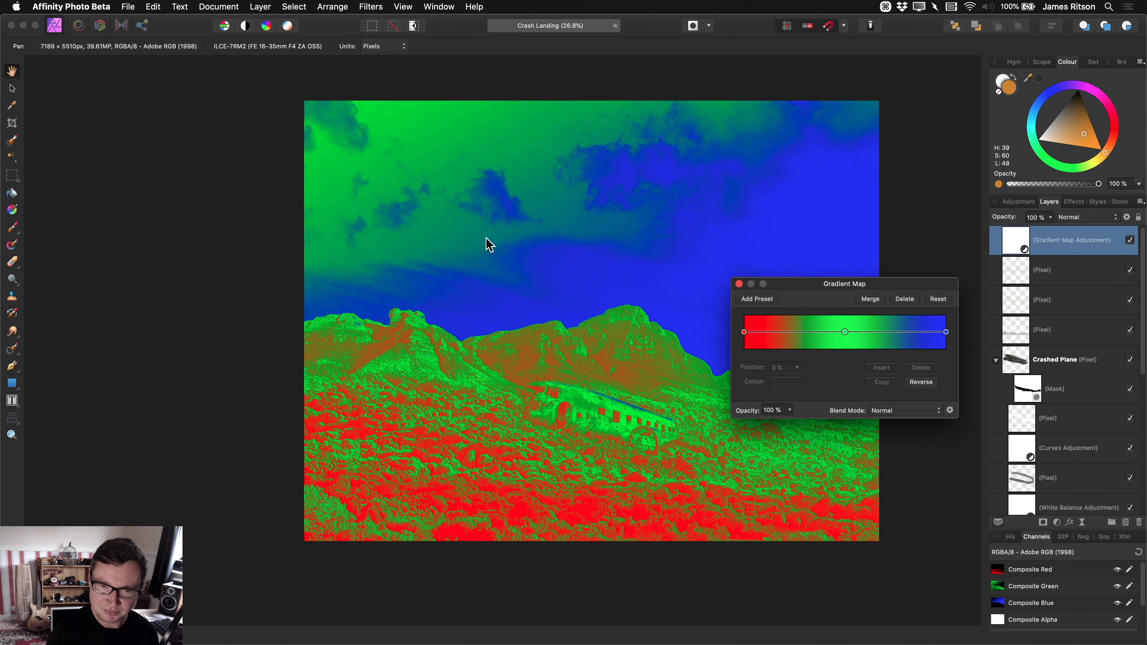
click(745, 333)
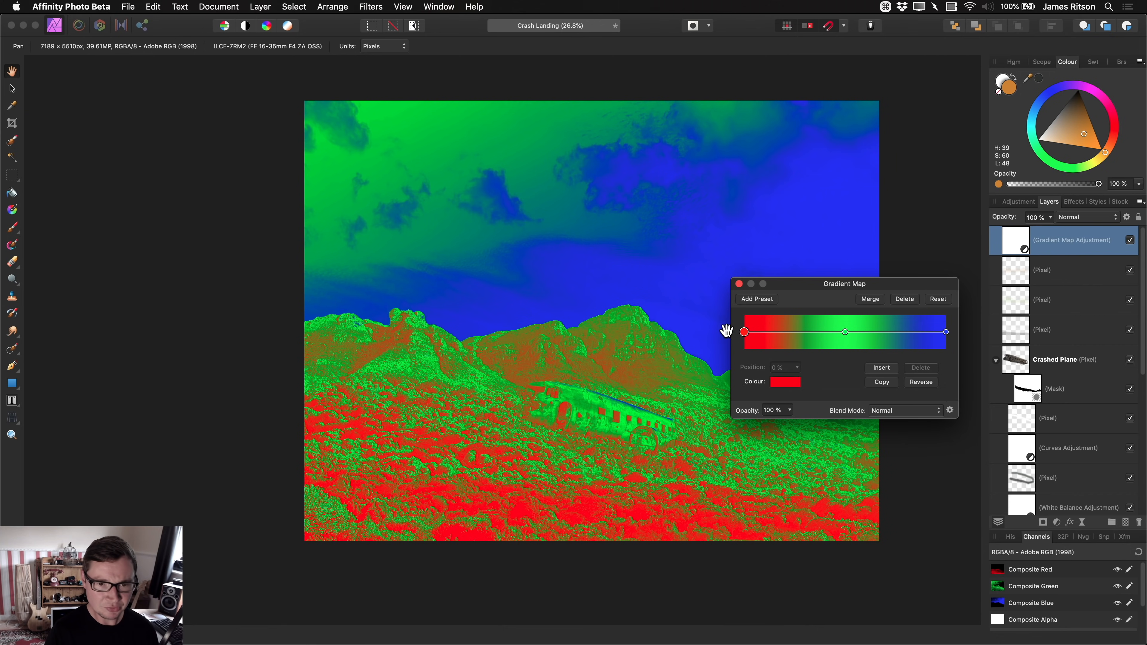
click(785, 382)
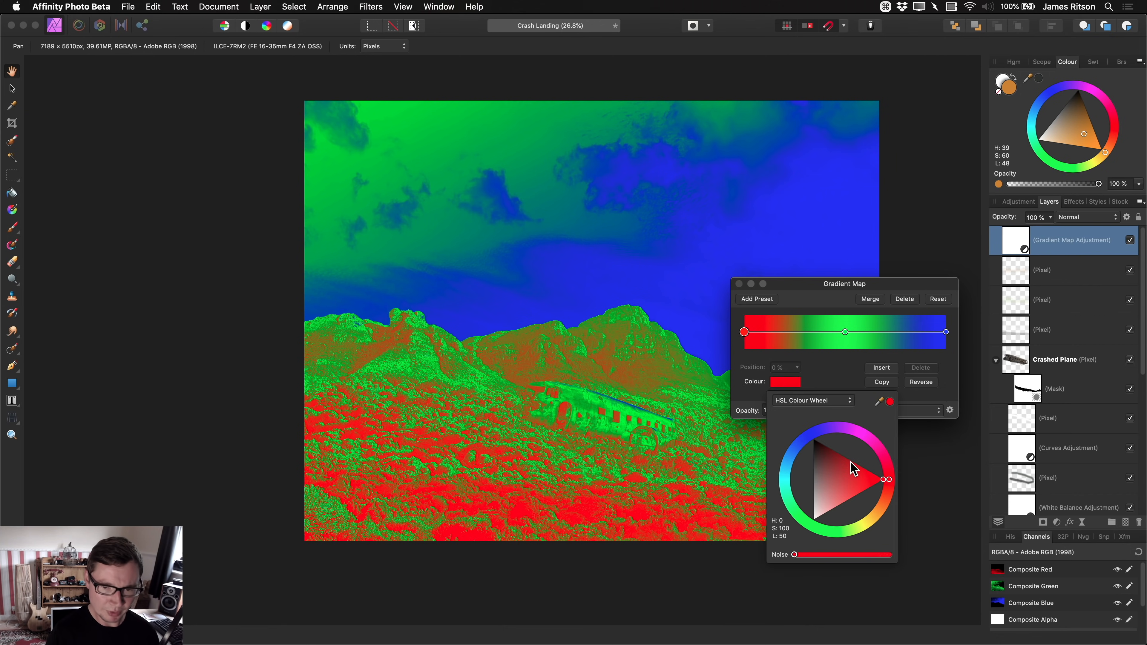
drag(889, 481, 836, 480)
- Set the gradient map's middle stop to light orange (H 32, S 99, L 77) and its end stop to cyan (H 193, S 100, L 63)
click(845, 332)
click(791, 385)
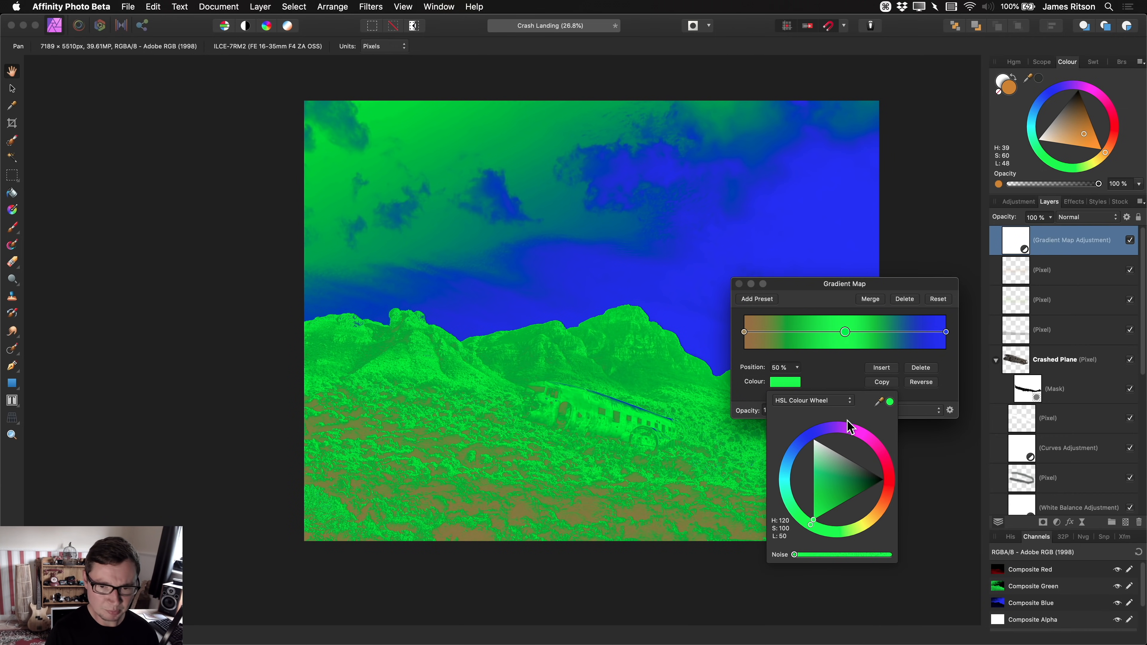
drag(878, 510, 835, 504)
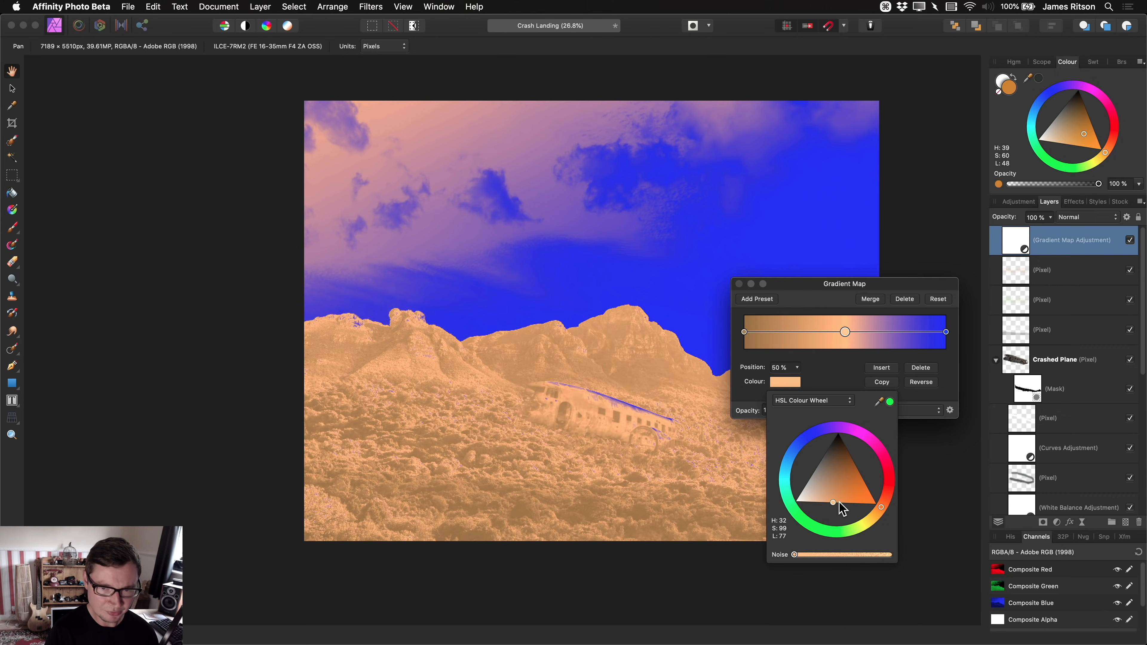
click(945, 333)
click(785, 382)
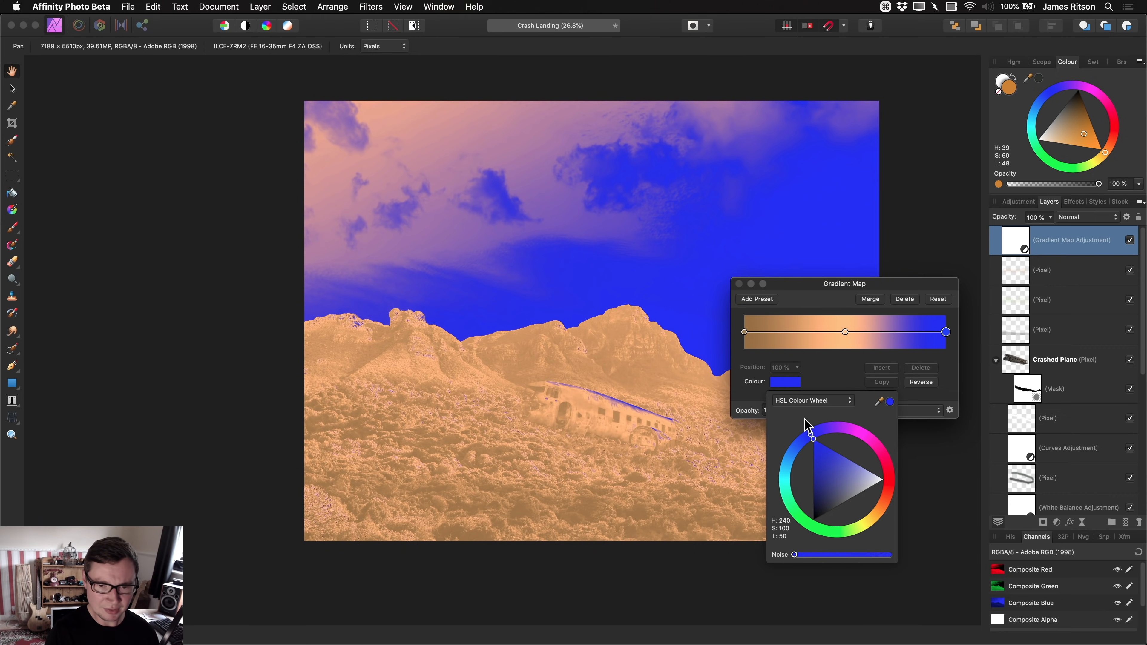
mouse_move(799, 465)
mouse_down()
mouse_move(786, 474)
mouse_move(817, 462)
mouse_up()
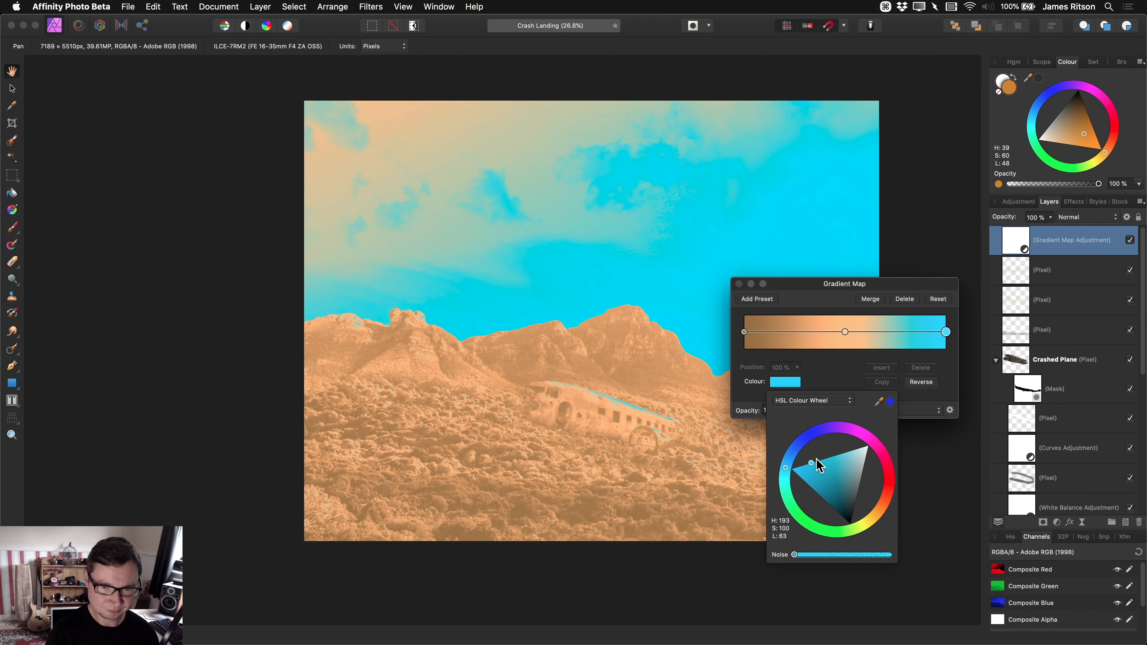
click(741, 285)
click(740, 283)
- Set the gradient map adjustment to Overlay blending at 20% opacity
click(1097, 217)
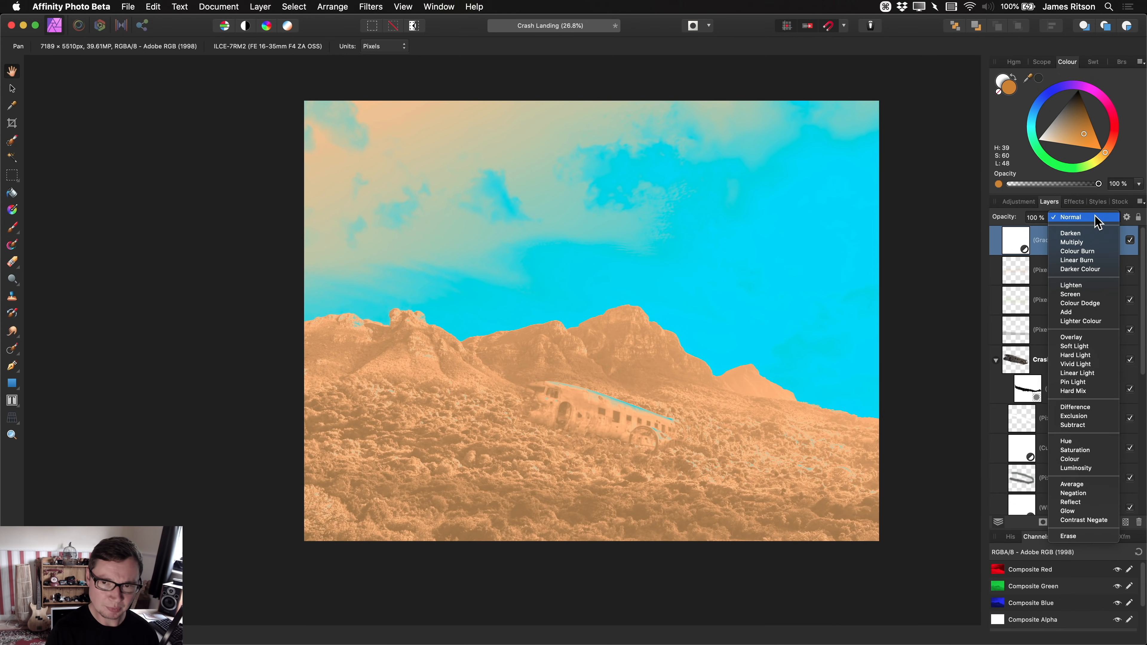
click(1084, 336)
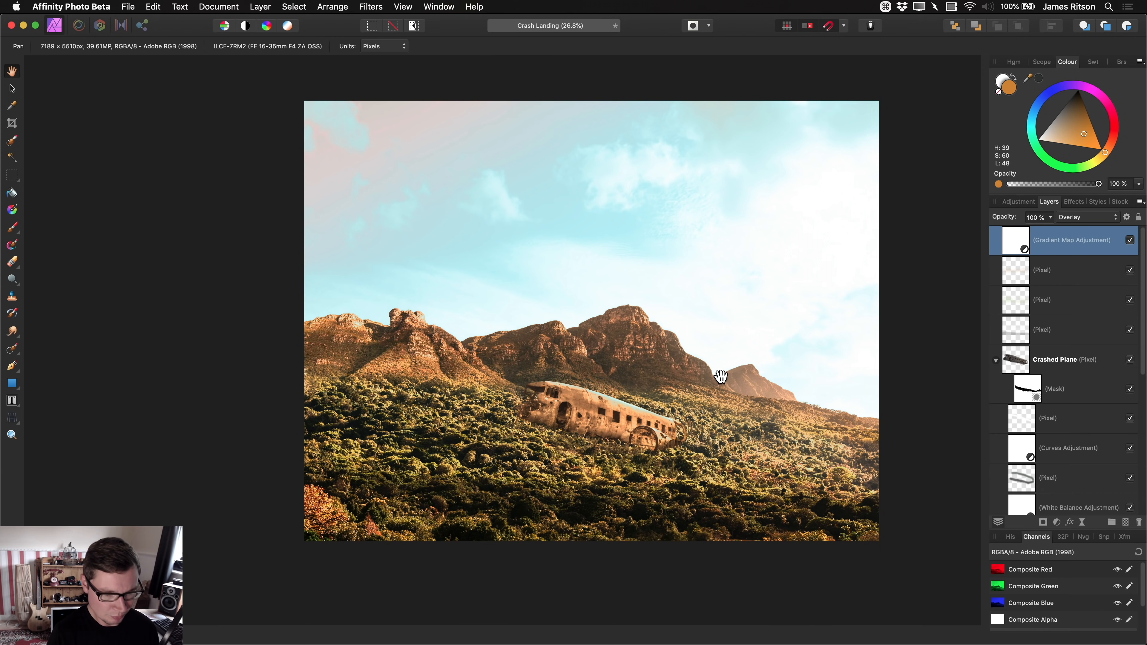
key(2)
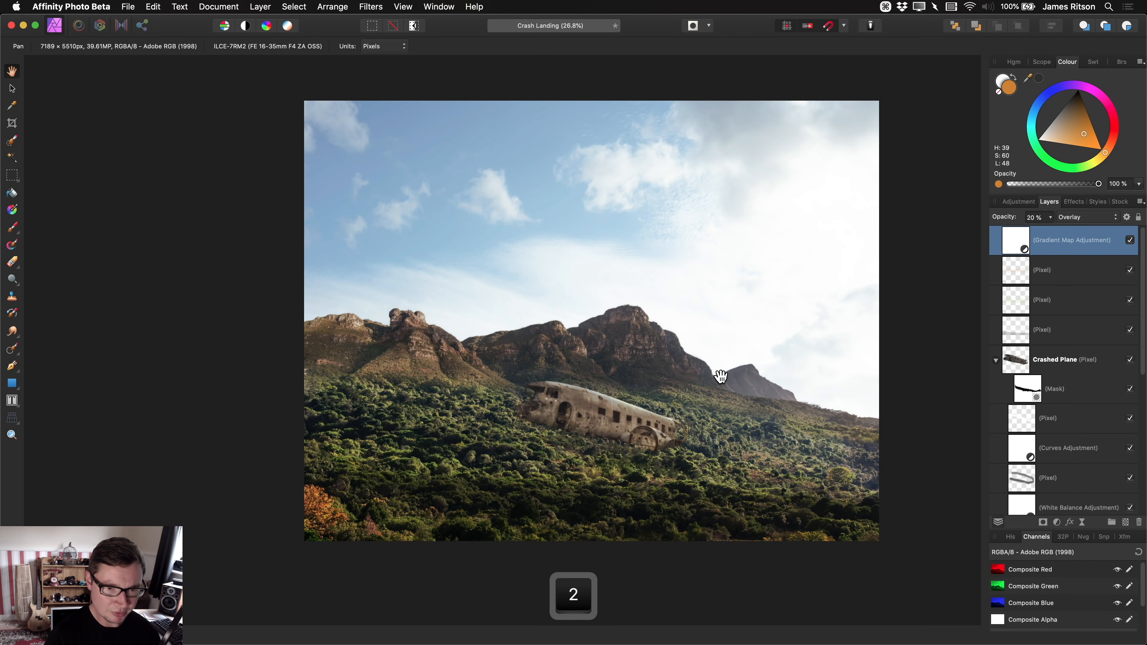
- Hide and show the gradient map to compare the colour grade, then inspect the plane and its surroundings
click(1131, 241)
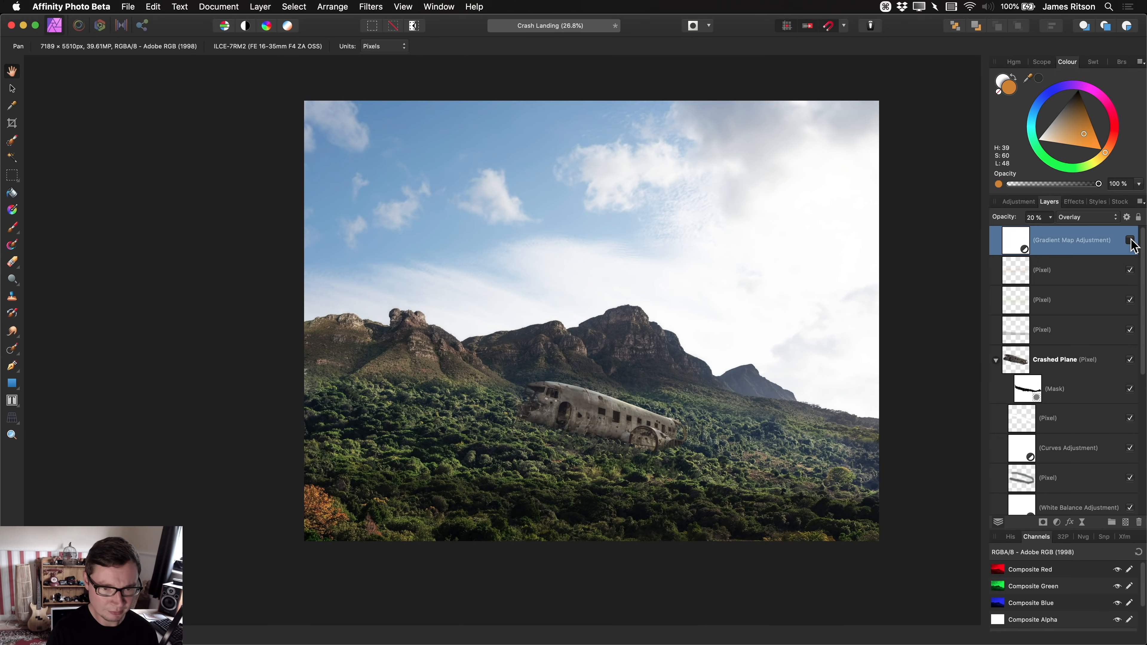
click(1130, 241)
scroll(650, 411, down, 1)
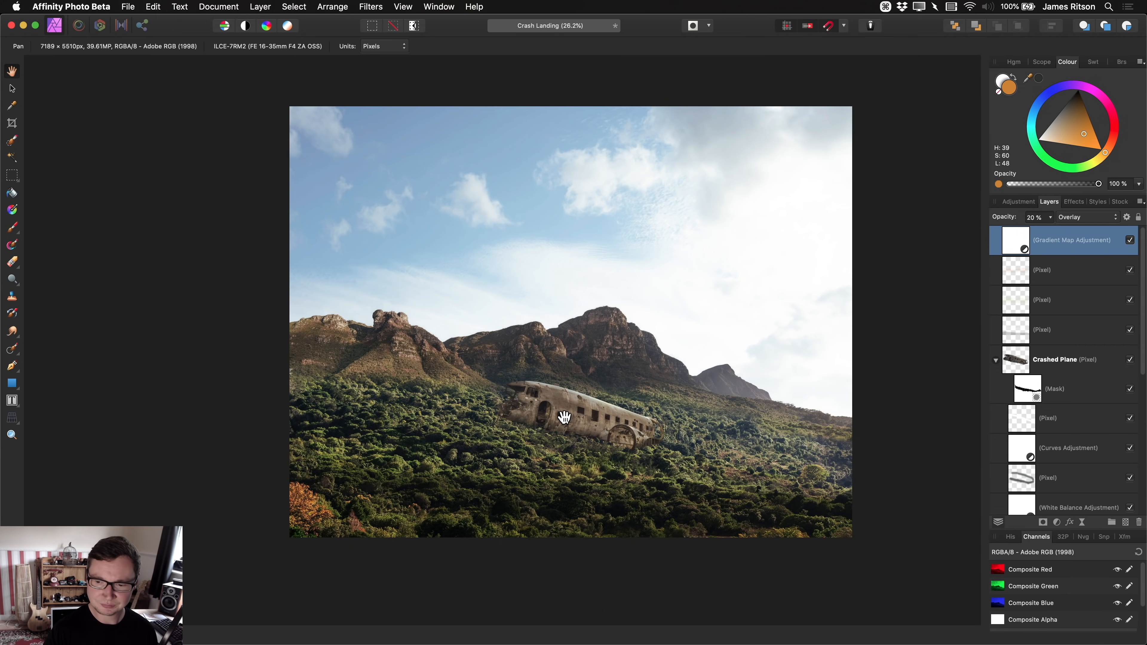
drag(562, 415, 580, 464)
scroll(584, 406, up, 3)
scroll(618, 427, up, 3)
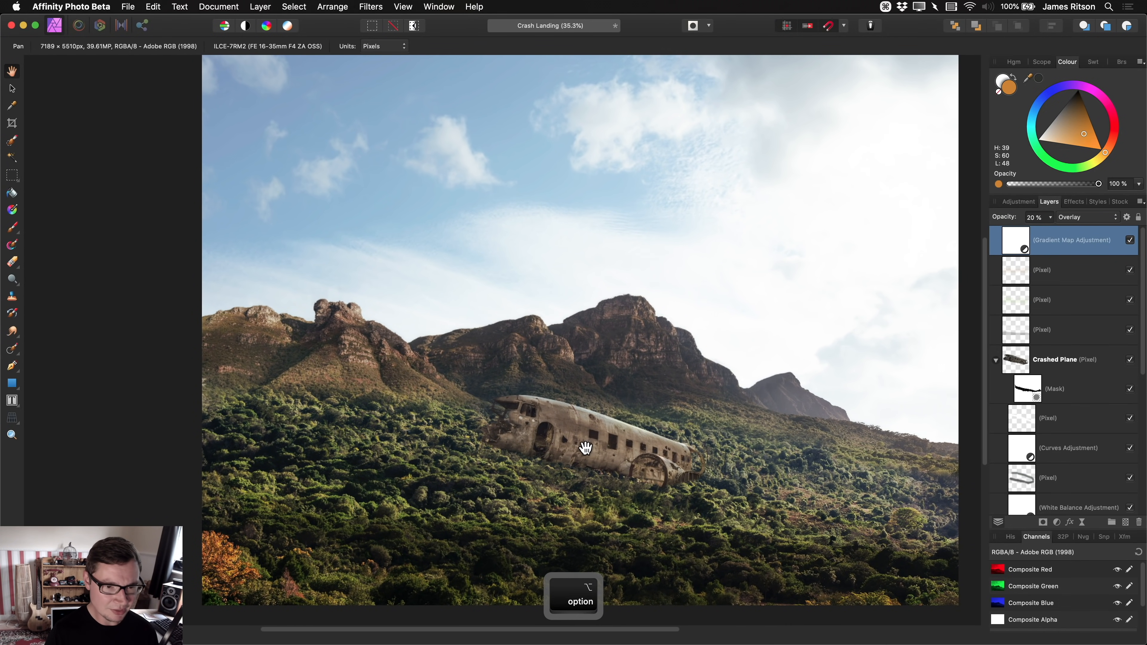
- Switch to Finder and place the three Crows & Ravens PNG images (23, 24 and 30) into the Crash Landing document
drag(658, 328, 637, 366)
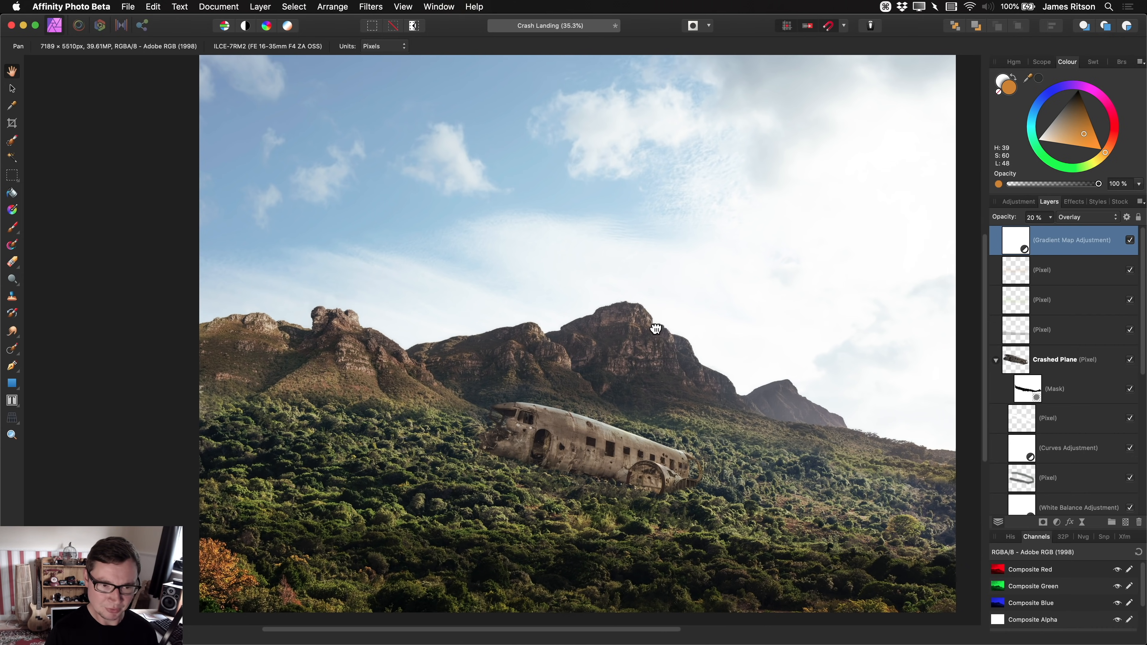
scroll(628, 367, down, 4)
key(super+Tab)
key(super+Tab)
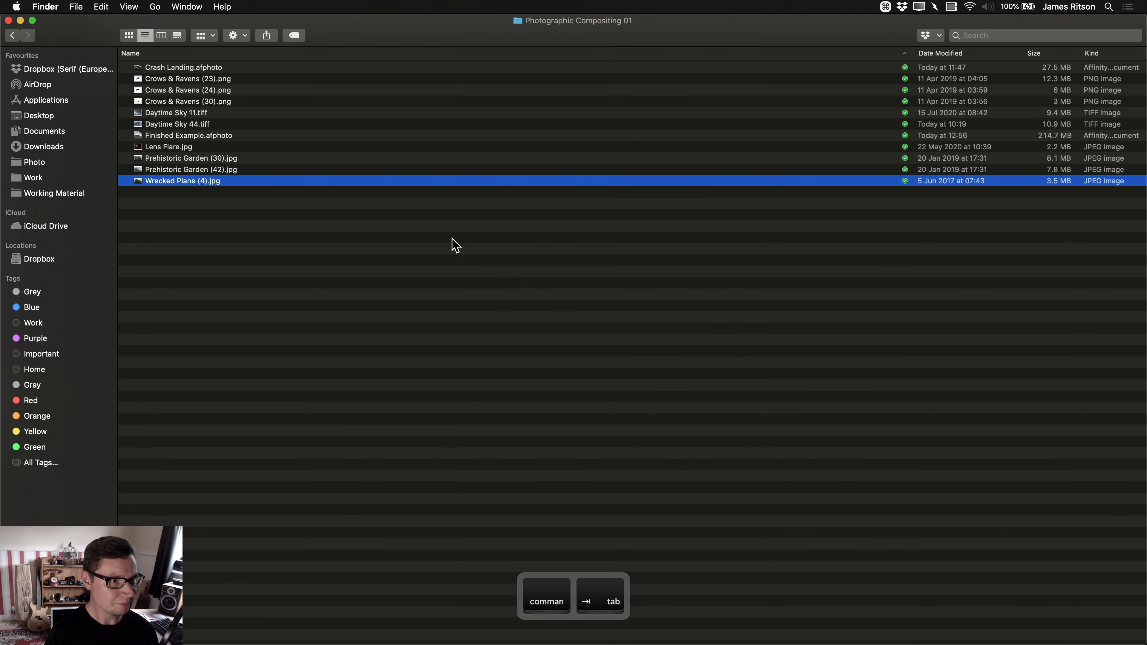
click(236, 79)
shift+click(236, 102)
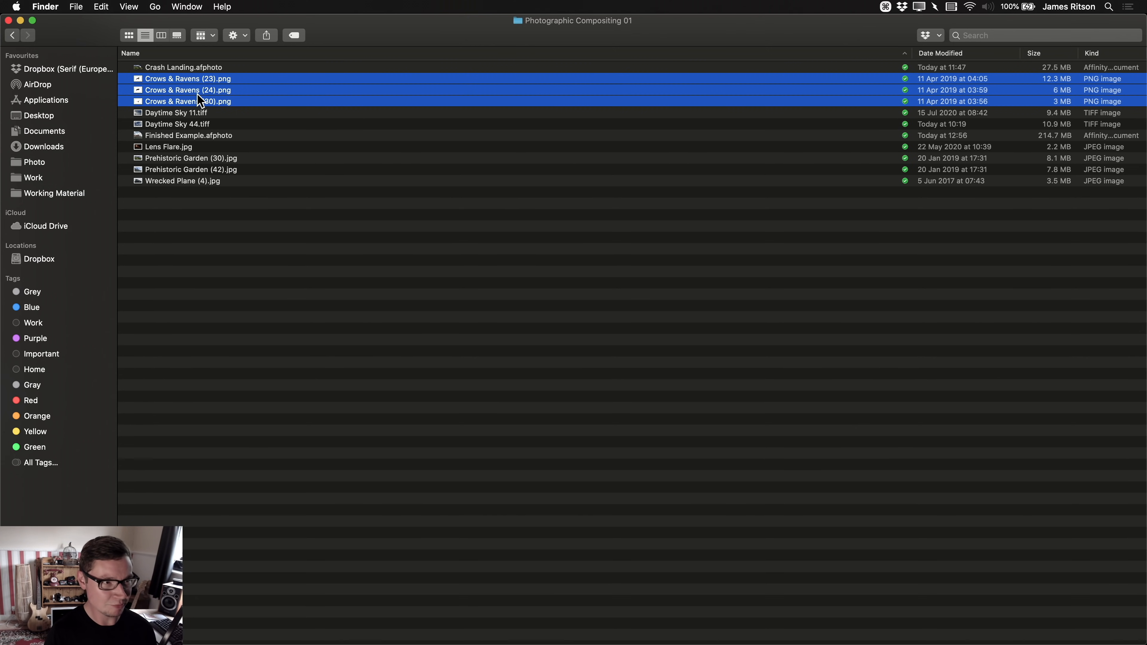
drag(199, 100, 624, 268)
key(super+Tab)
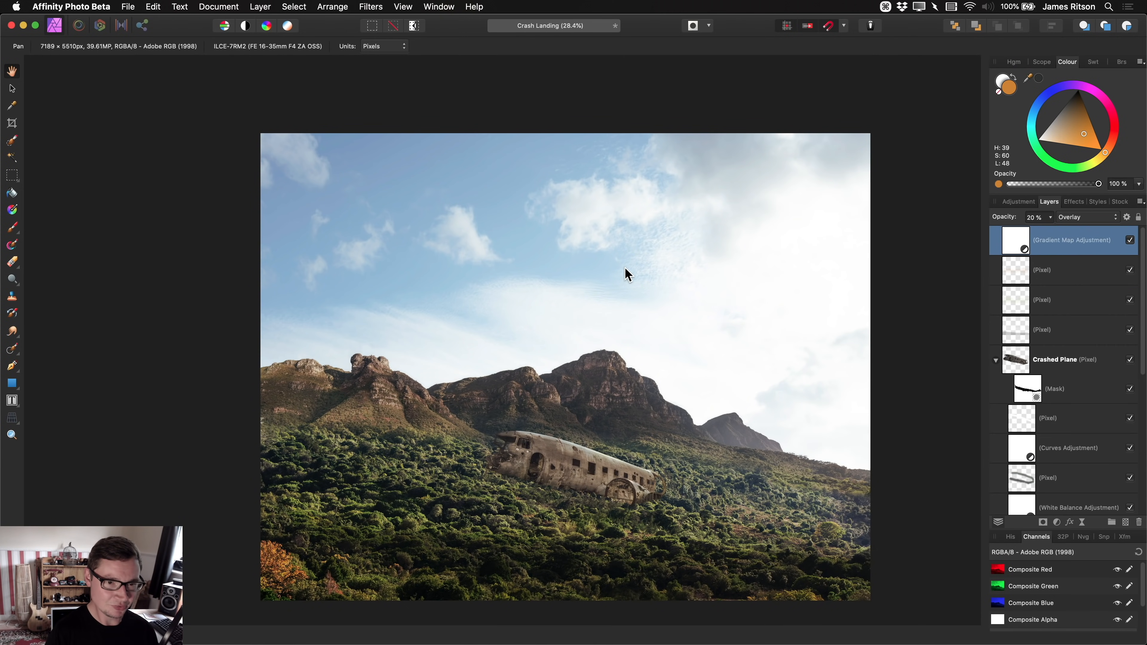
- Scale the three crow images down together to a small cluster and move it into the bright sky above the mountains
key(v)
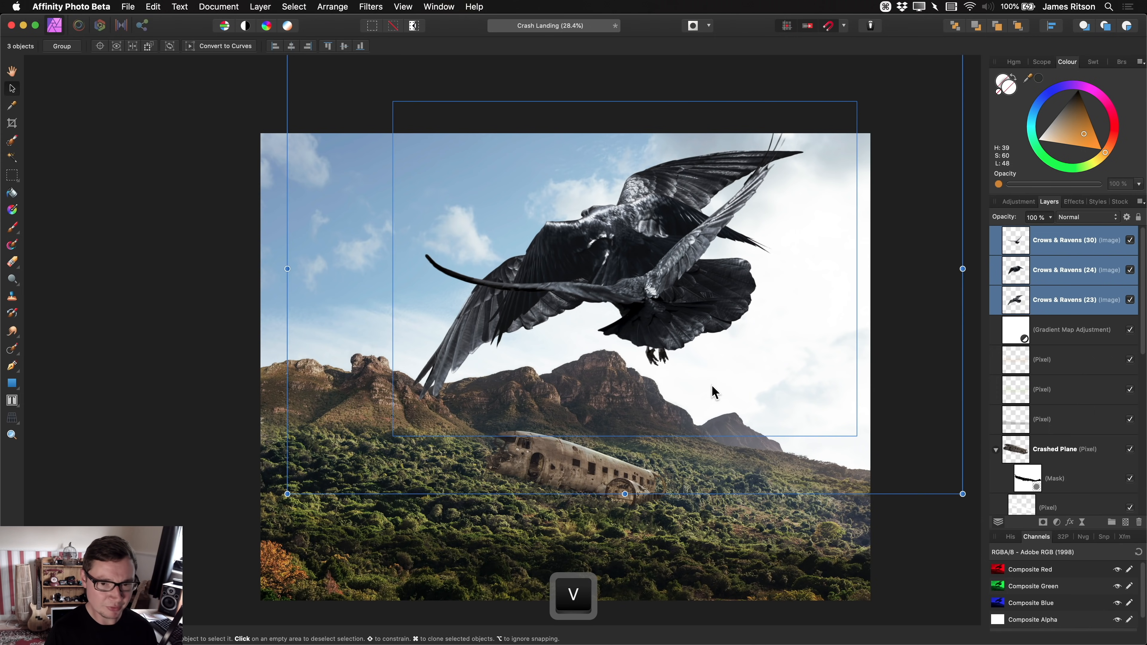
scroll(712, 392, down, 3)
drag(873, 475, 638, 354)
drag(739, 409, 641, 329)
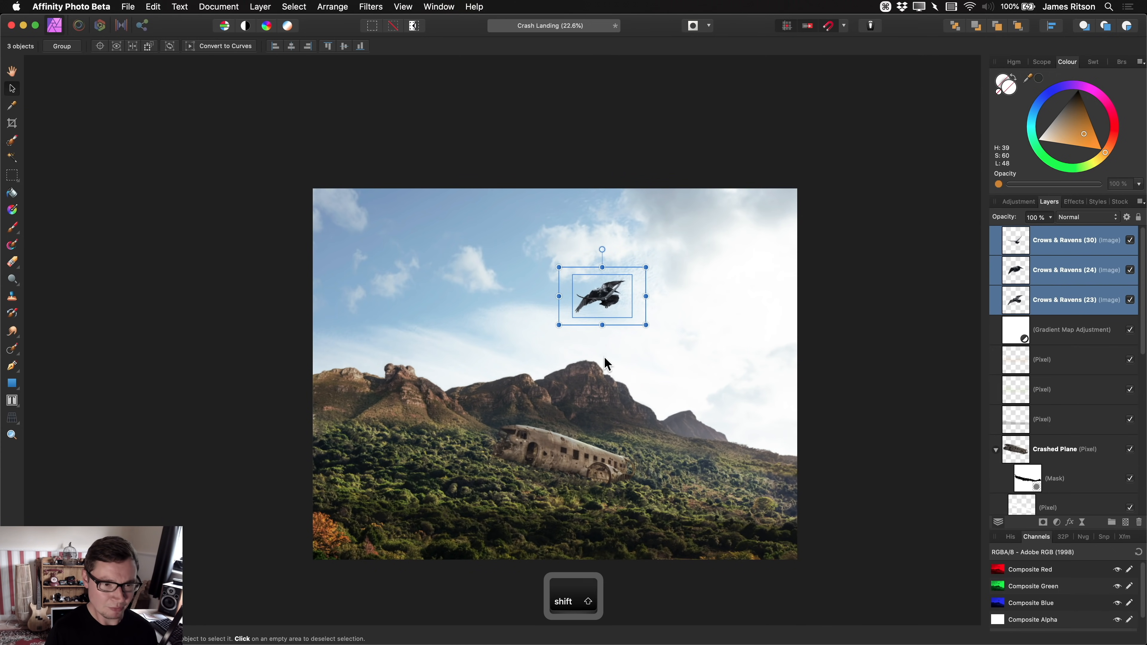
scroll(604, 357, down, 2)
scroll(597, 346, up, 2)
drag(603, 238, 670, 230)
- Spread the crows apart, moving Crows & Ravens (30) above the other two and separating the remaining pair sideways
scroll(655, 379, up, 3)
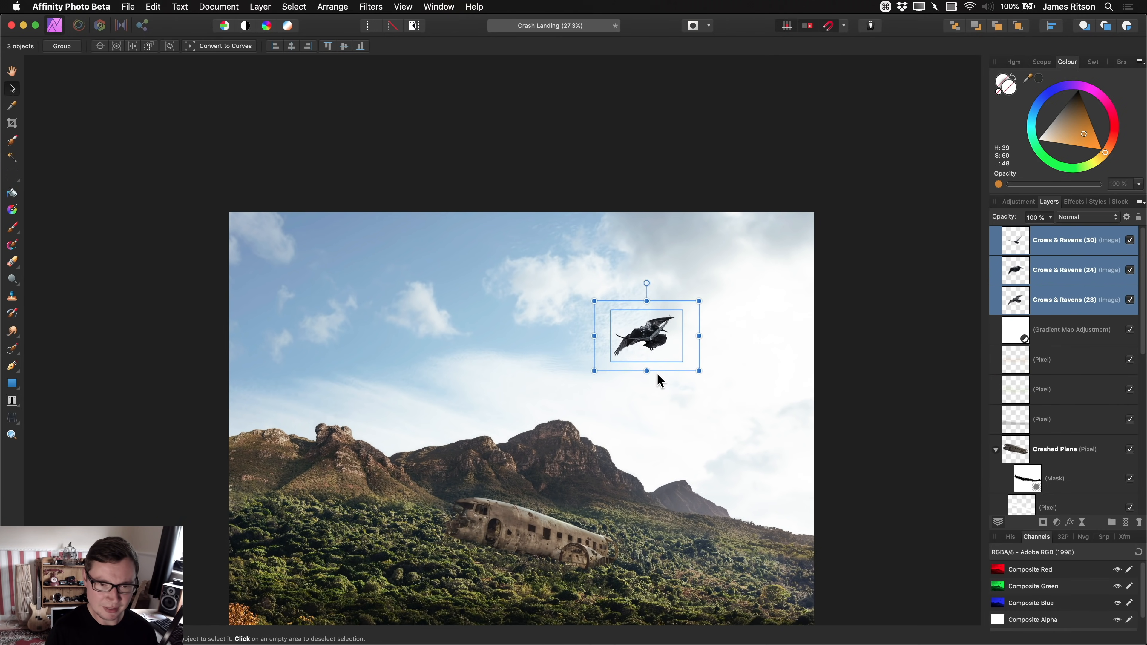
scroll(655, 375, up, 3)
click(1088, 252)
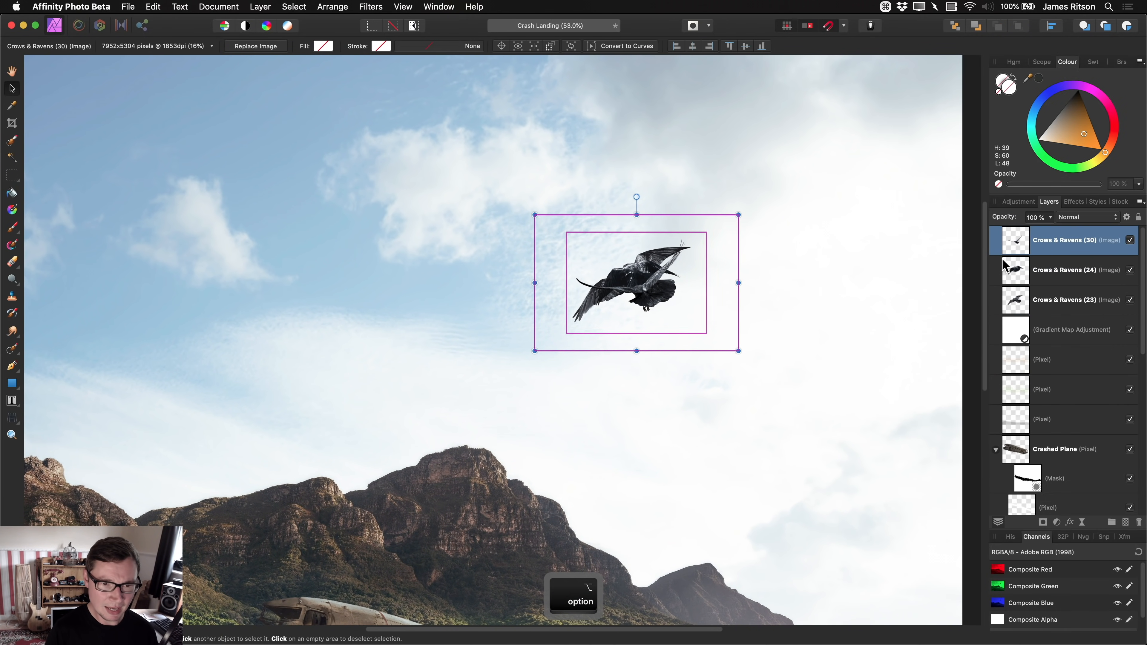
drag(652, 297, 632, 240)
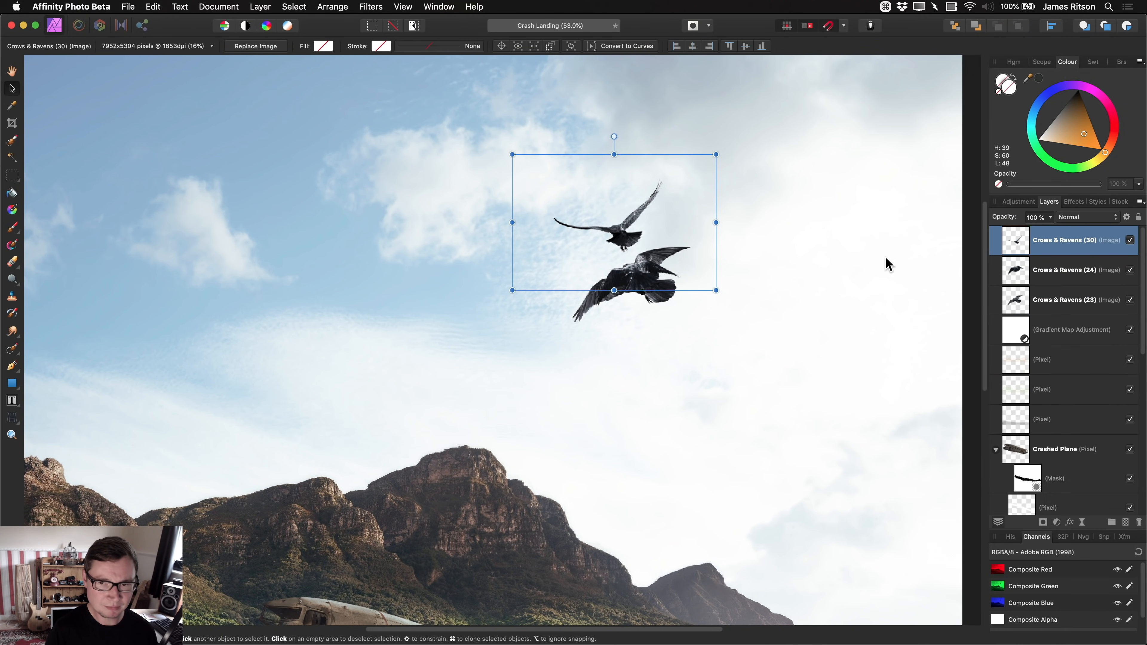
drag(641, 278, 571, 295)
click(1078, 270)
click(667, 302)
drag(666, 302, 711, 325)
- Scale down the Crows & Ravens (23) bird and shift it slightly away from its neighbour
scroll(711, 325, up, 2)
drag(796, 391, 746, 364)
drag(651, 295, 668, 294)
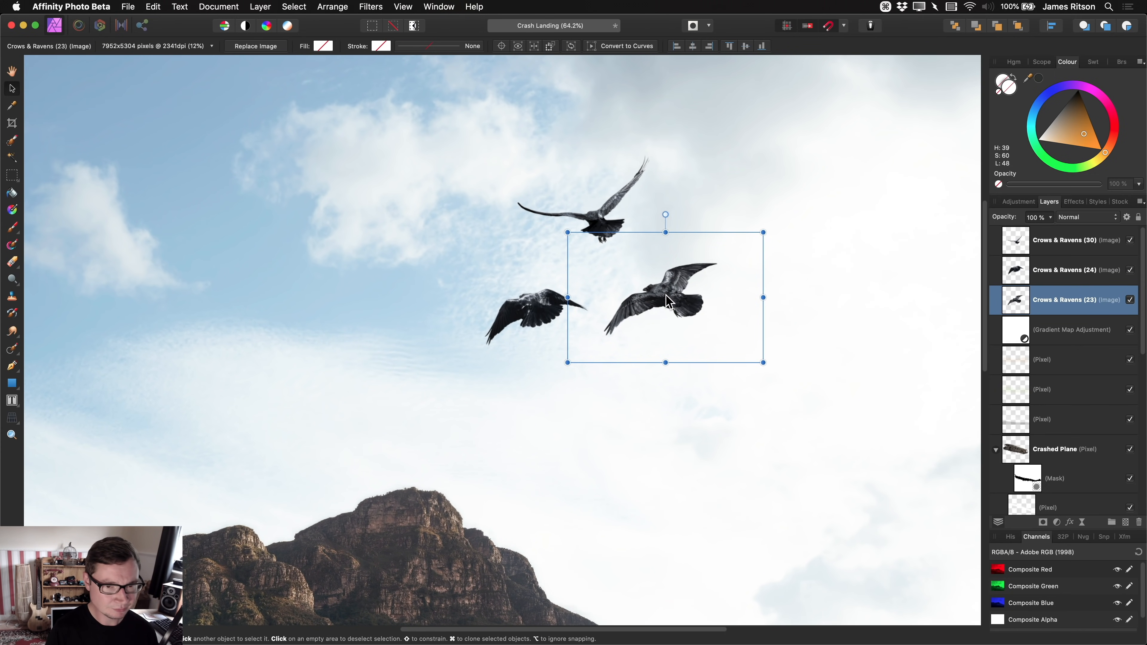
scroll(630, 372, down, 2)
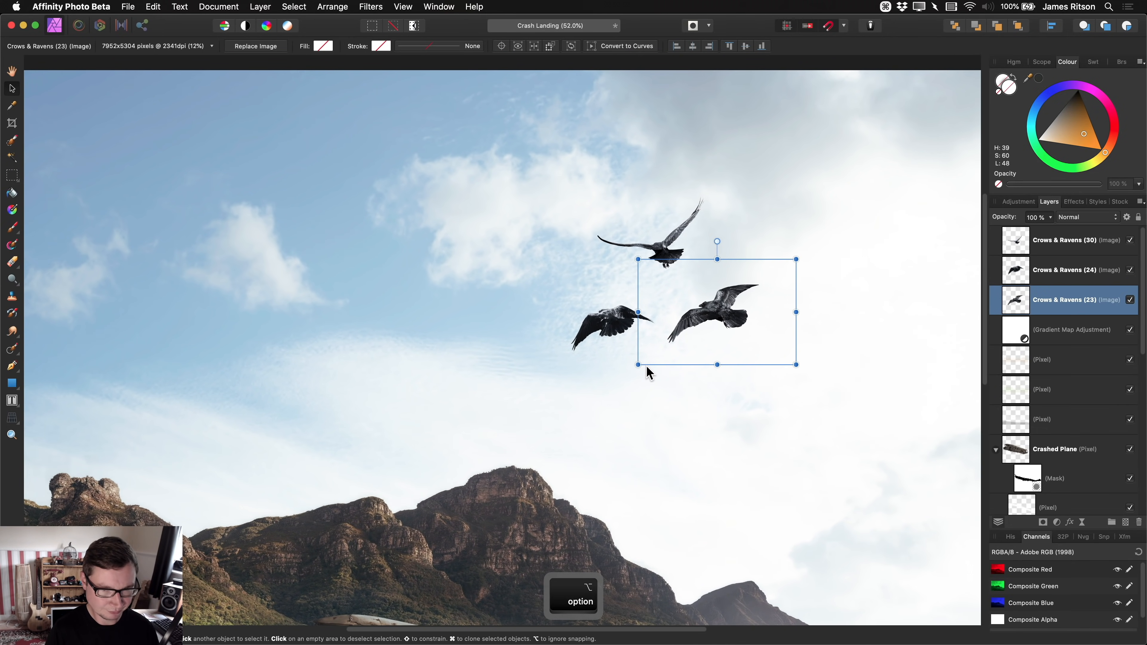
- Group the three crow layers and name the group Birds
key(h)
scroll(672, 378, down, 3)
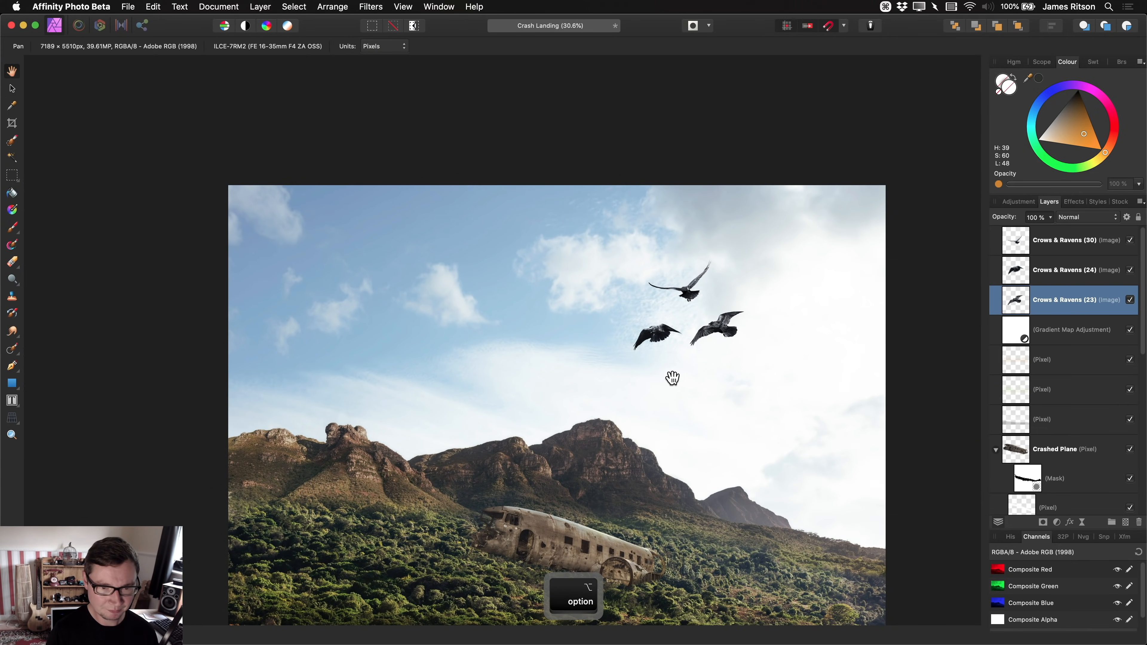
scroll(672, 378, down, 3)
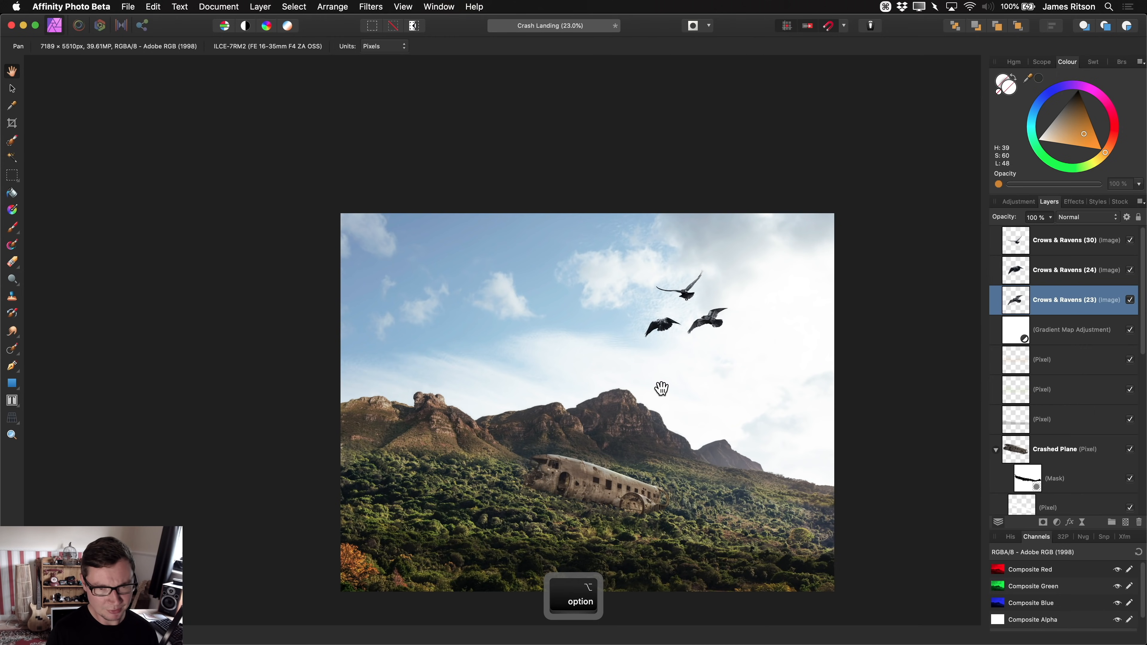
drag(680, 395, 675, 382)
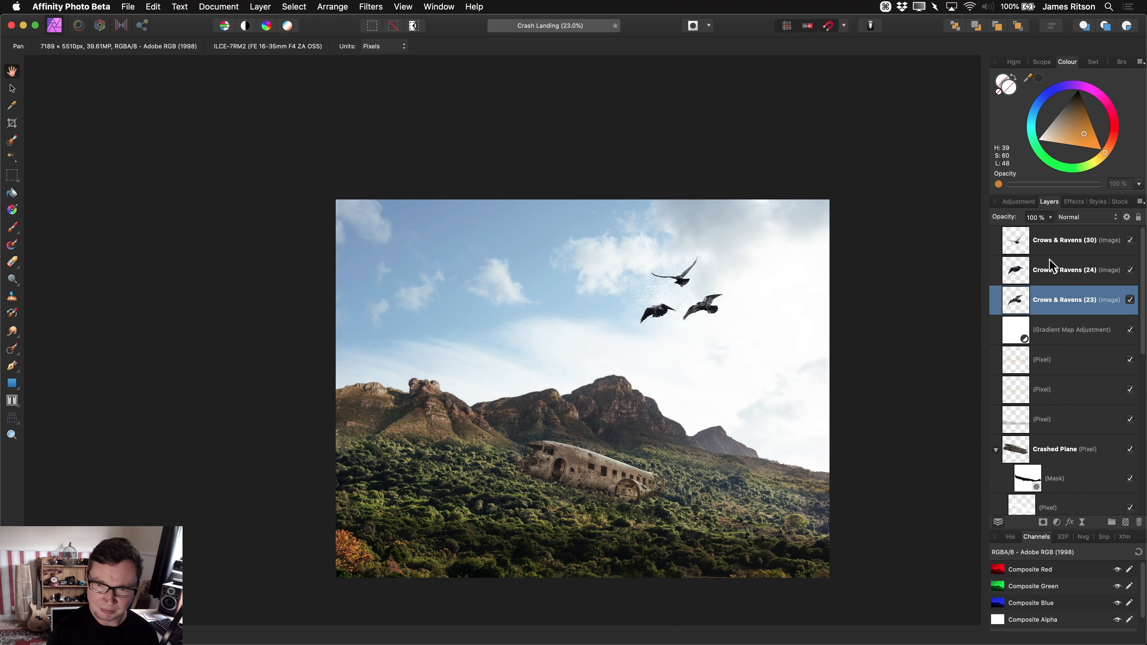
shift+click(1059, 248)
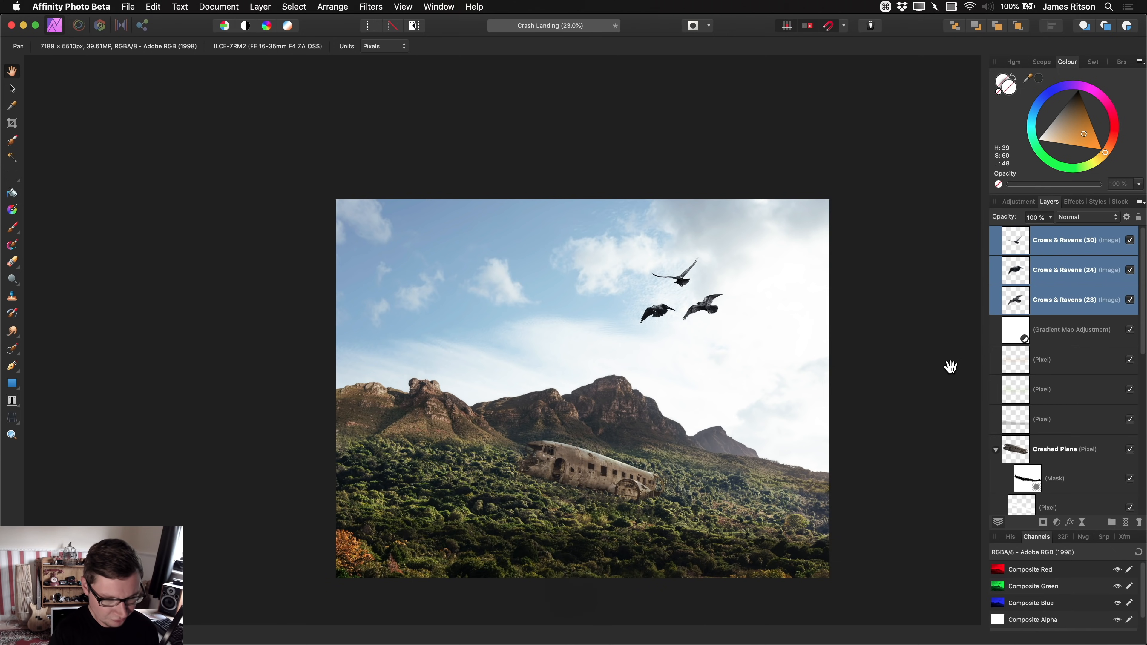
key(super+g)
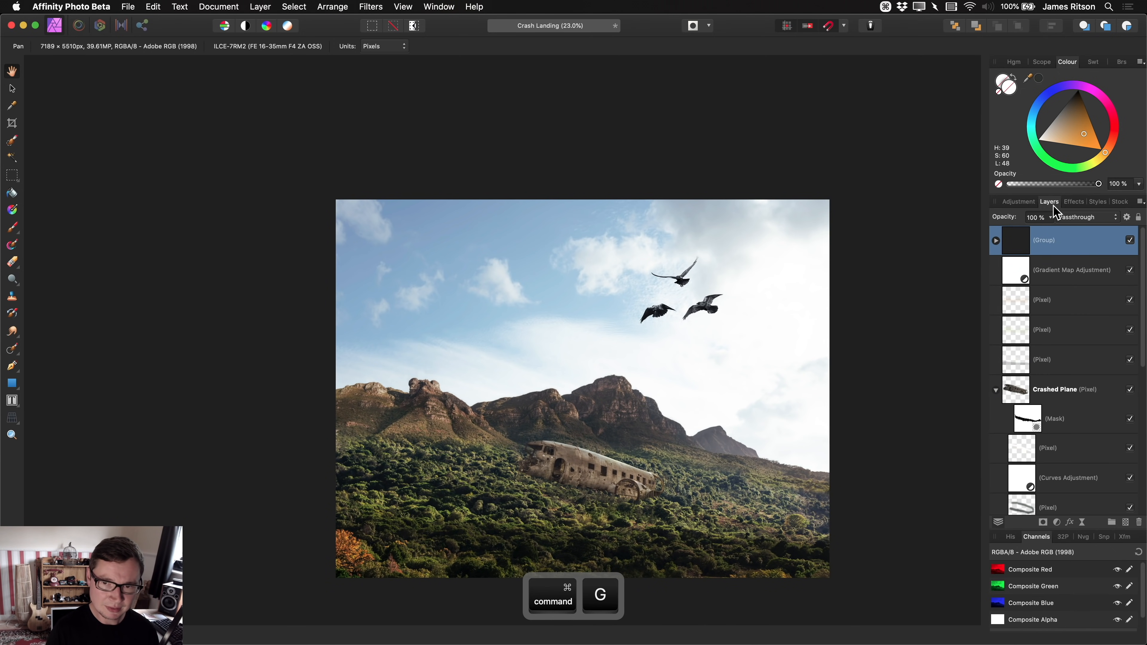
double_click(1044, 240)
text(Birds)
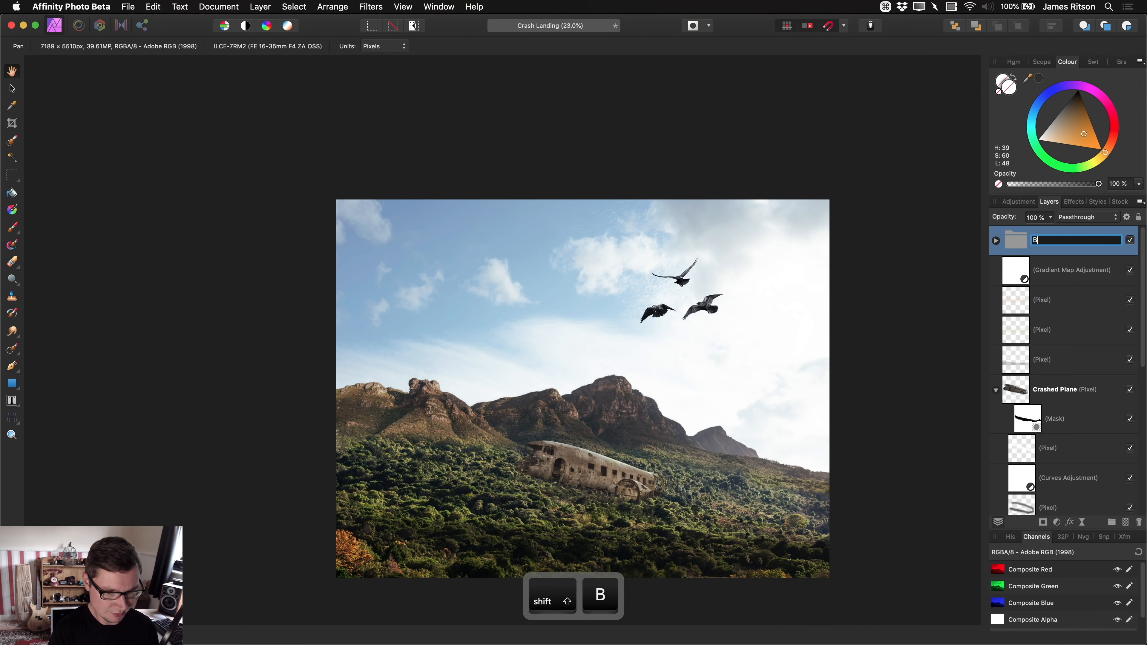
key(Return)
- Add a Brightness / Contrast adjustment inside the Birds group with contrast -100% and brightness 12%
drag(732, 322, 711, 334)
key(v)
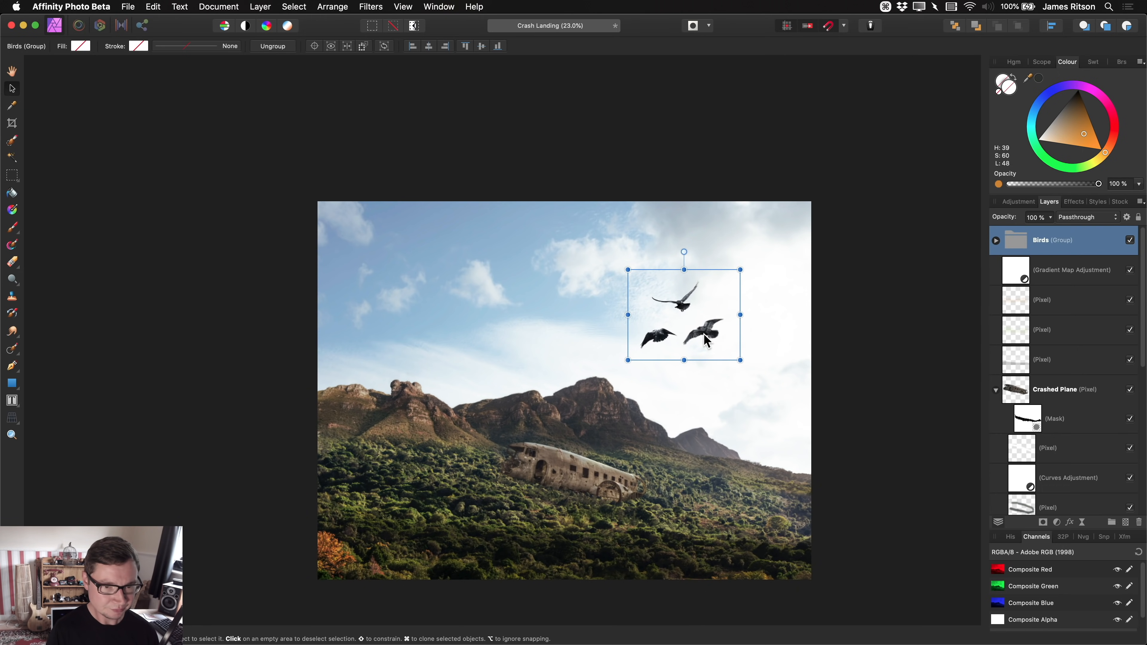
scroll(658, 388, up, 3)
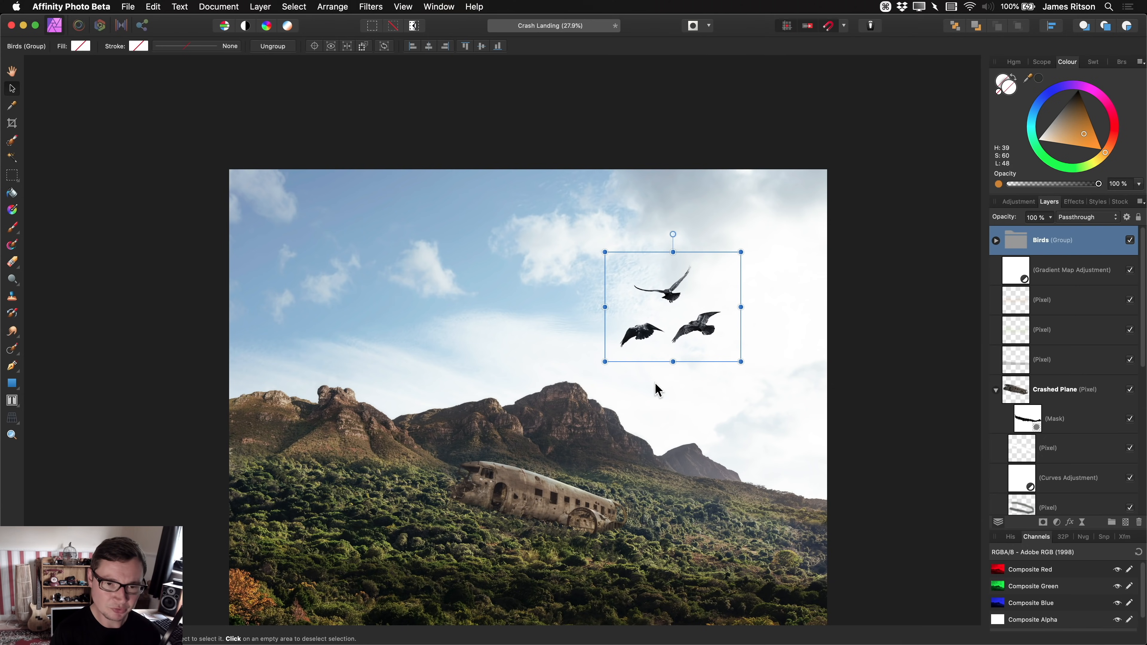
scroll(690, 347, up, 1)
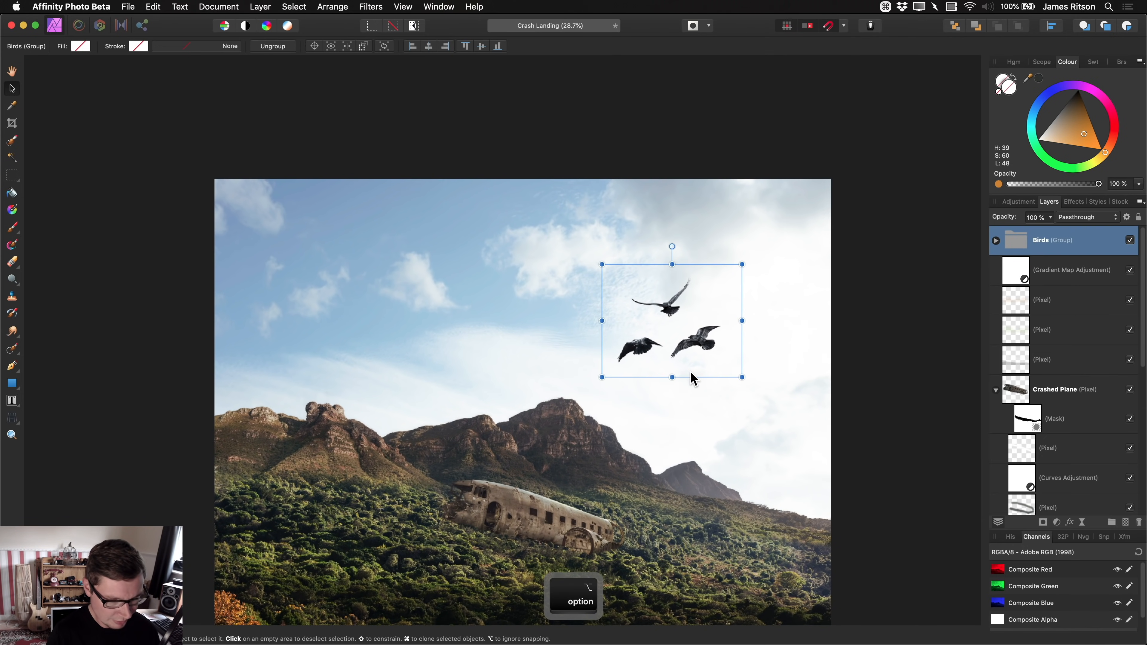
key(alt+b)
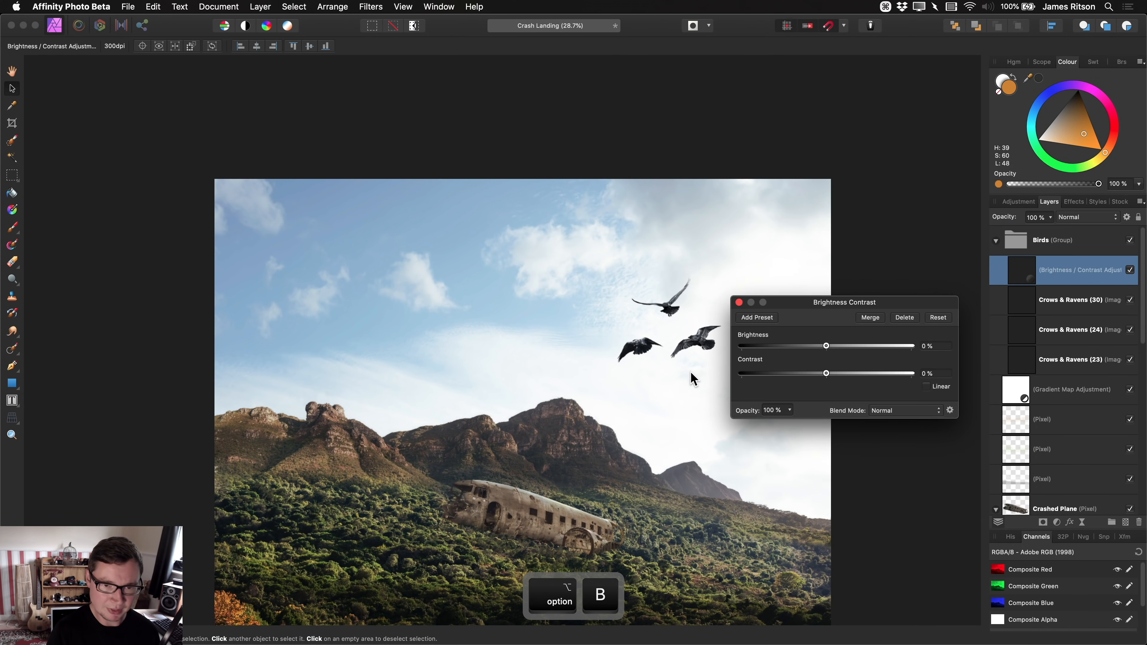
drag(826, 373, 712, 381)
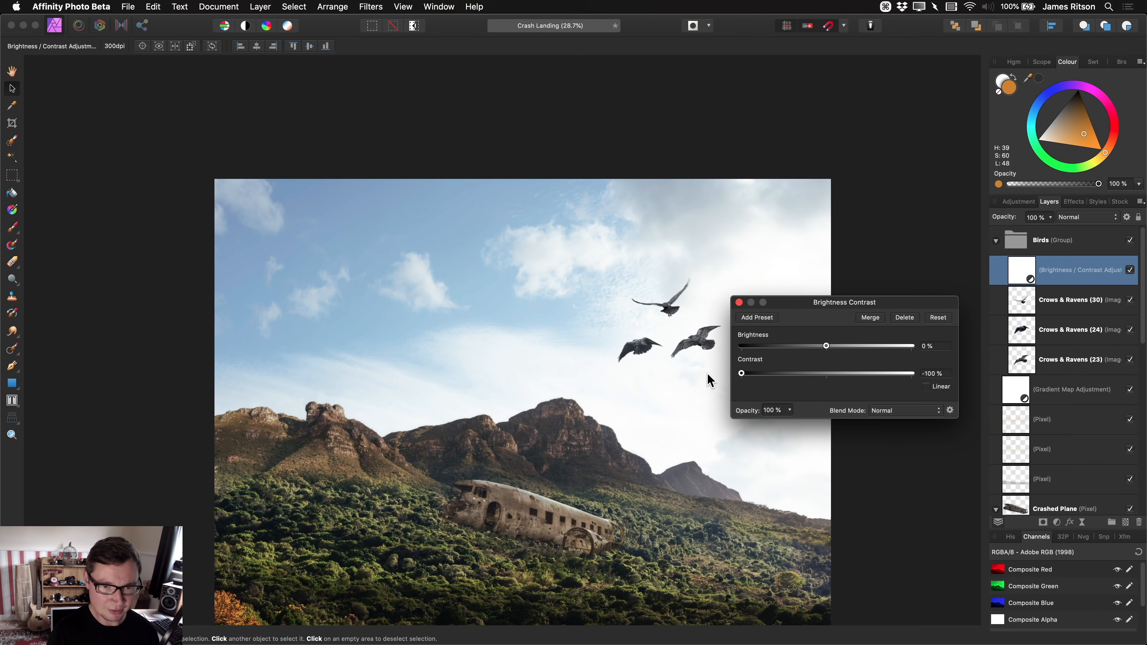
scroll(642, 367, right, 2)
scroll(640, 361, up, 3)
mouse_move(829, 348)
mouse_down()
mouse_move(859, 348)
mouse_move(833, 355)
mouse_up()
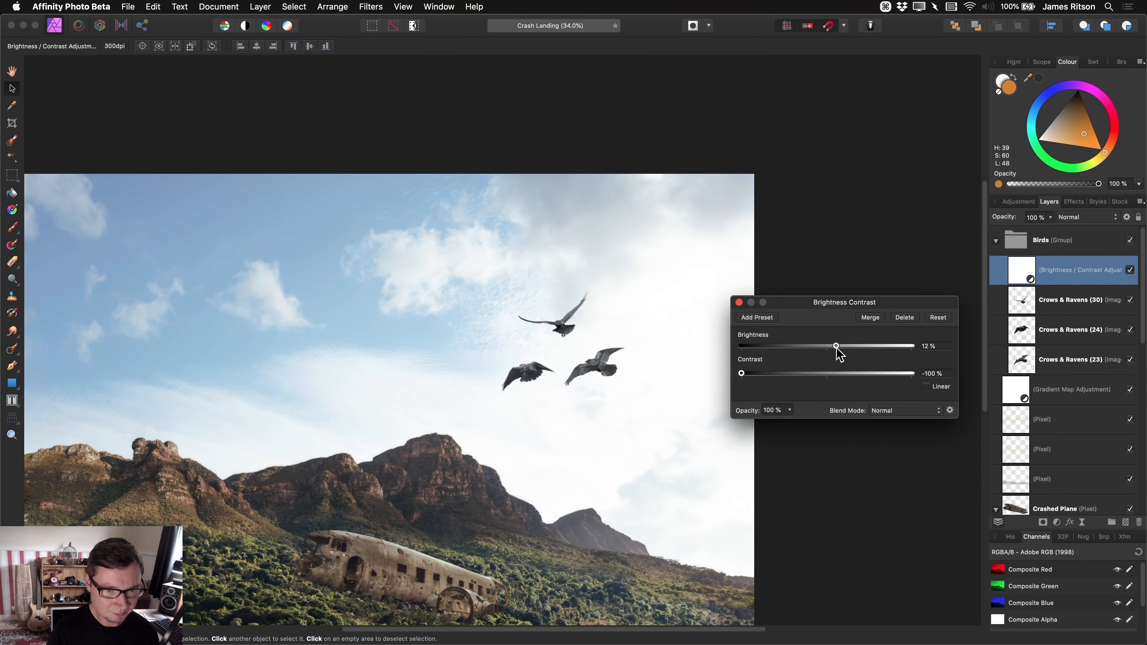
click(739, 302)
- Add a live Motion Blur filter to the Birds group with a radius of about 46 px and a rotation of 348°
click(1037, 246)
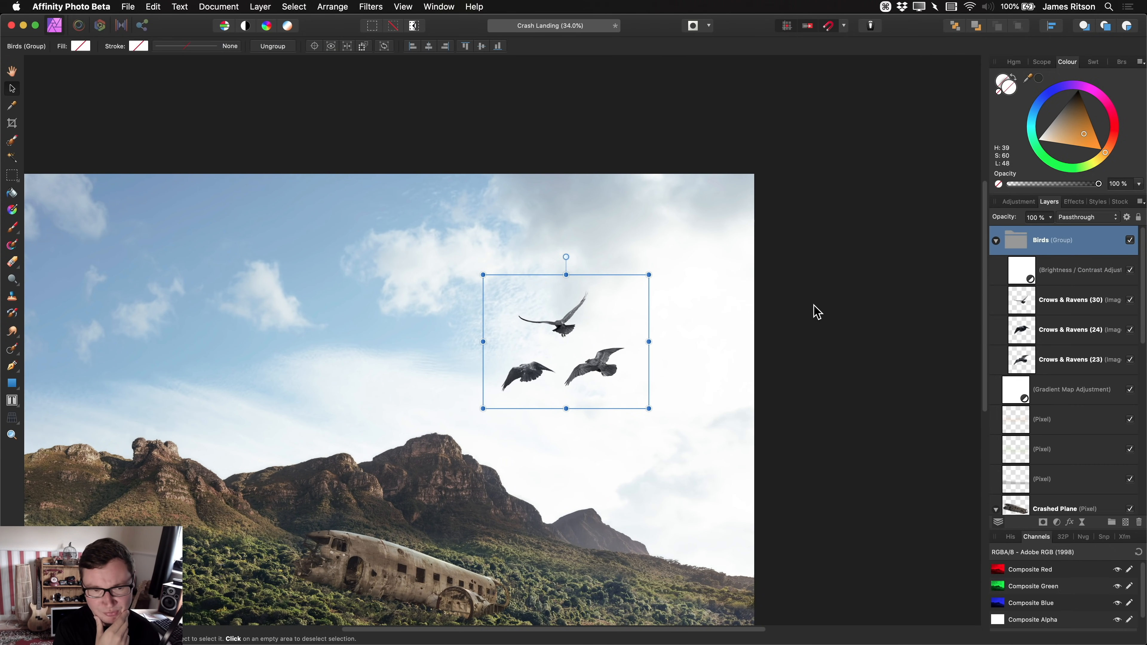
scroll(493, 415, down, 1)
drag(494, 415, 606, 381)
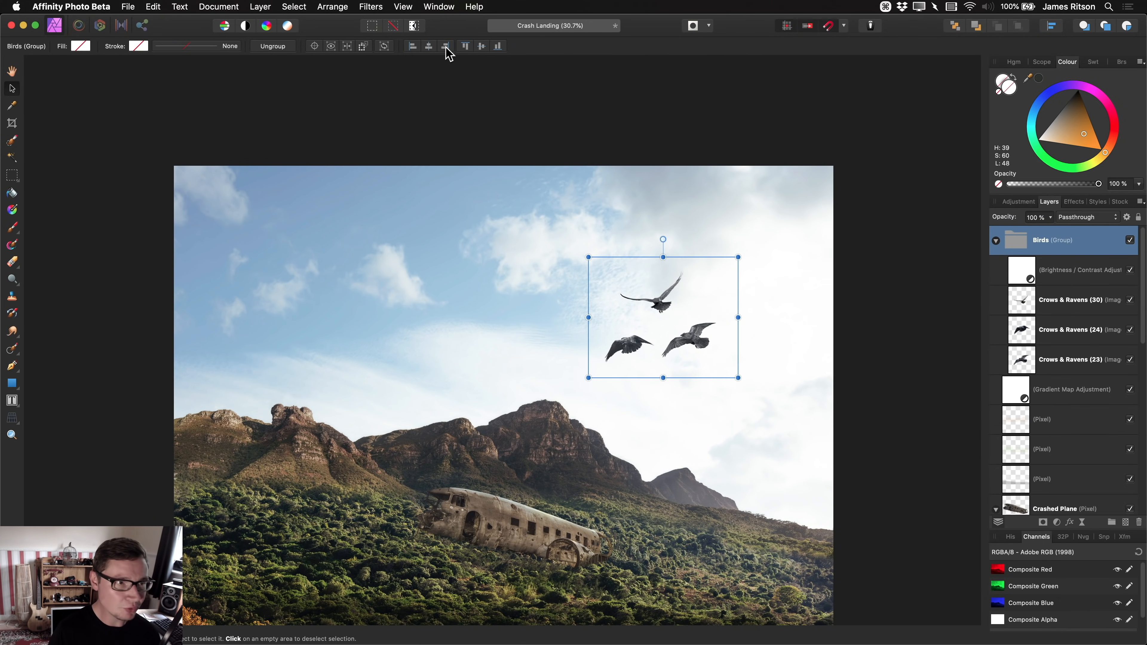
click(260, 7)
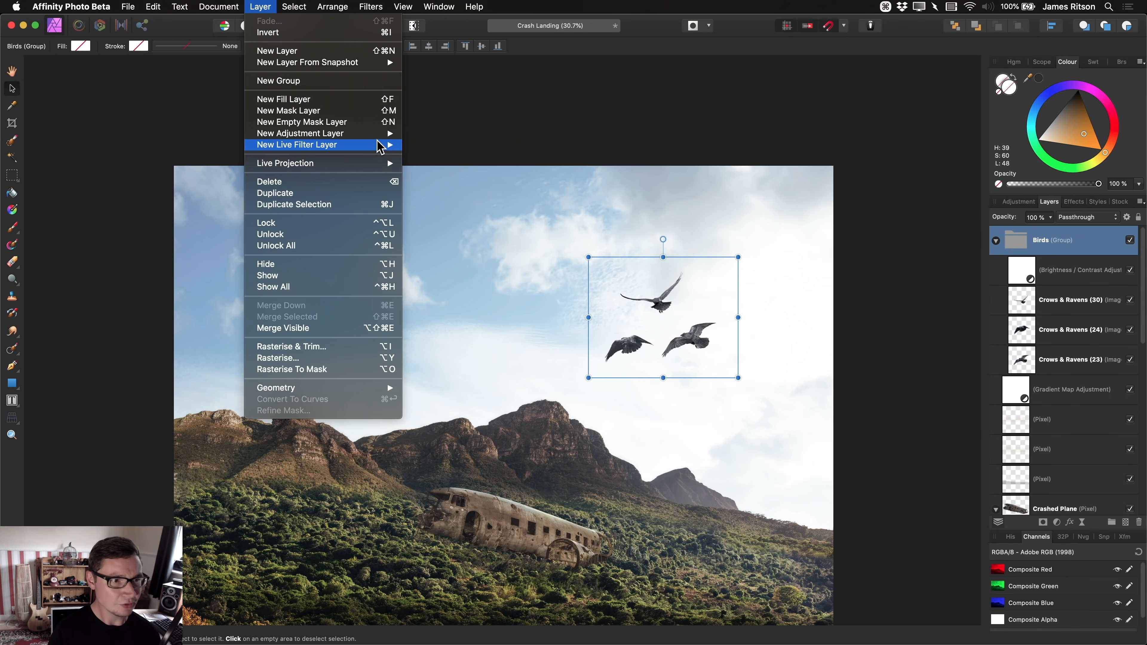
mouse_move(388, 145)
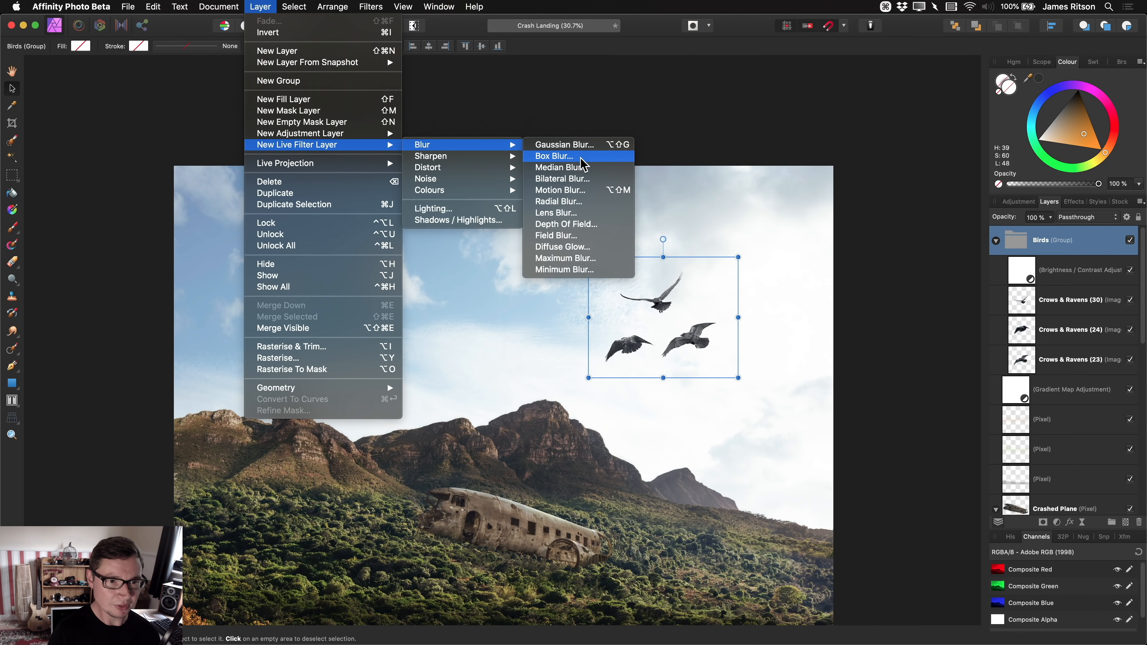
click(560, 190)
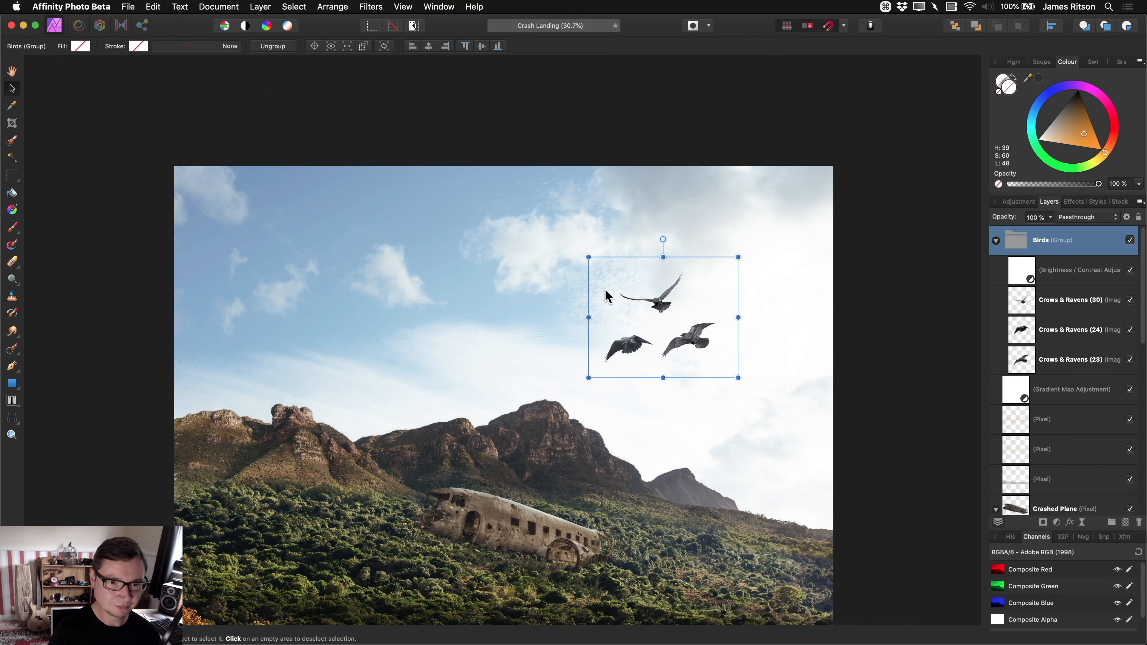
key(alt)
drag(616, 333, 611, 321)
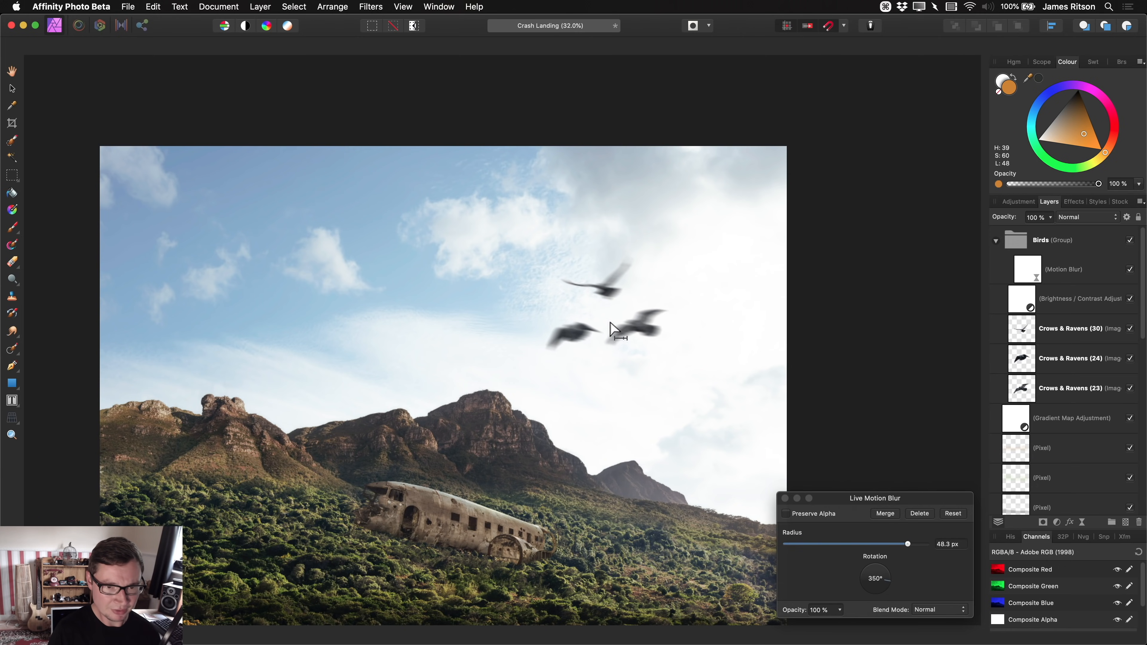
- Reduce the birds' motion blur radius to 19 px and close the filter settings
scroll(645, 410, up, 3)
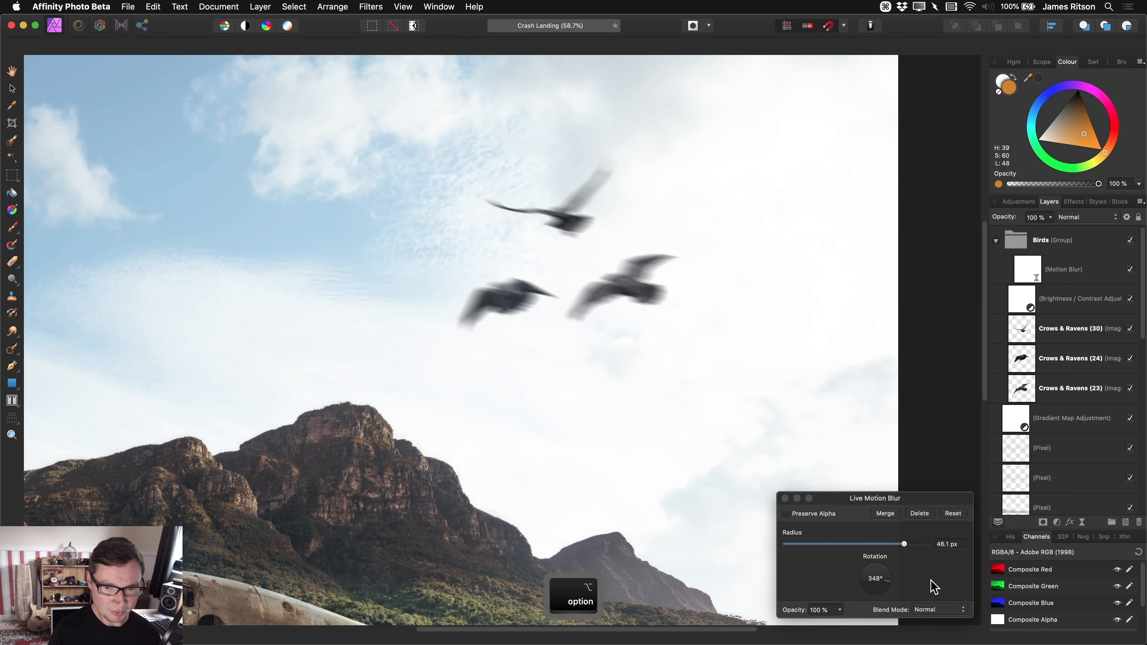
drag(900, 547, 863, 553)
scroll(483, 393, down, 5)
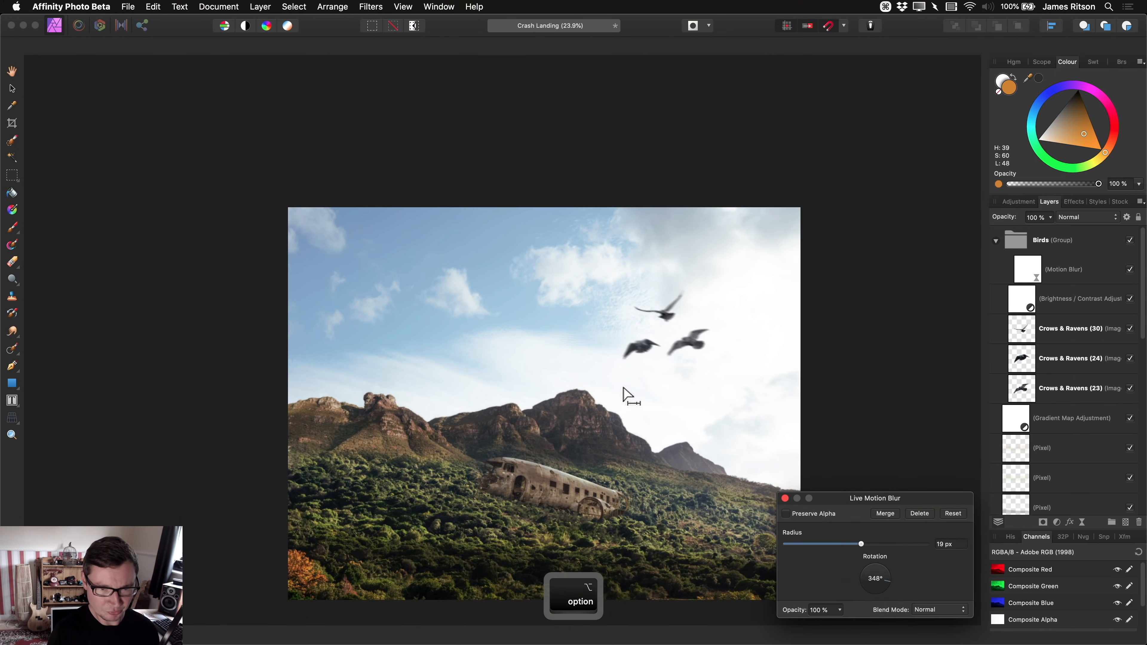
click(786, 498)
scroll(642, 405, down, 2)
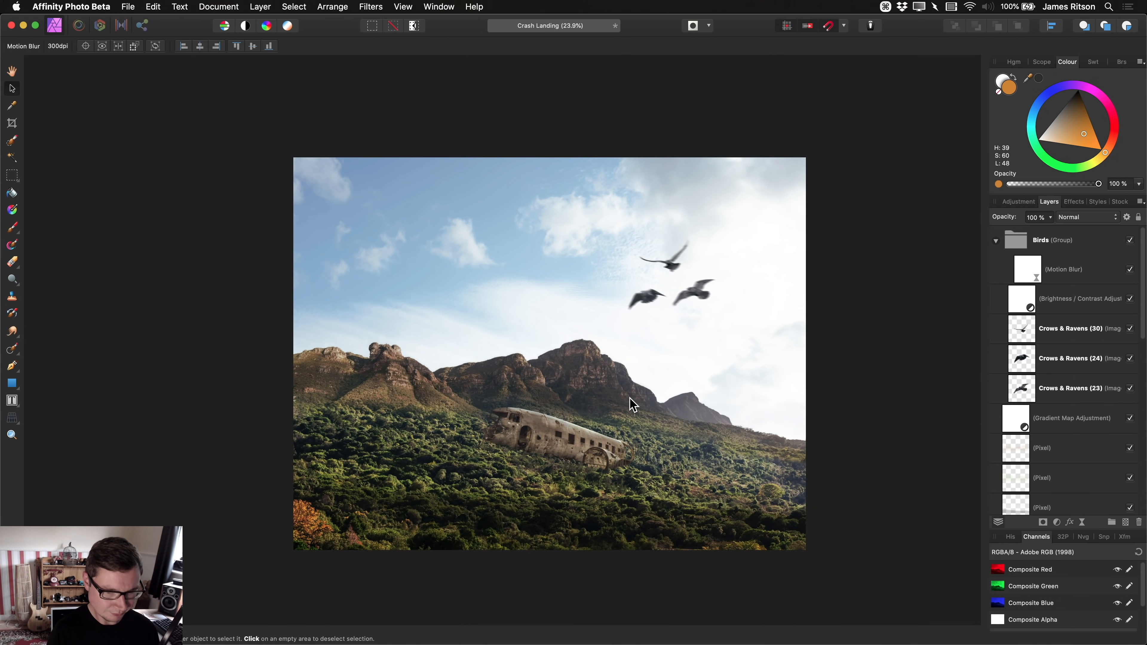
key(h)
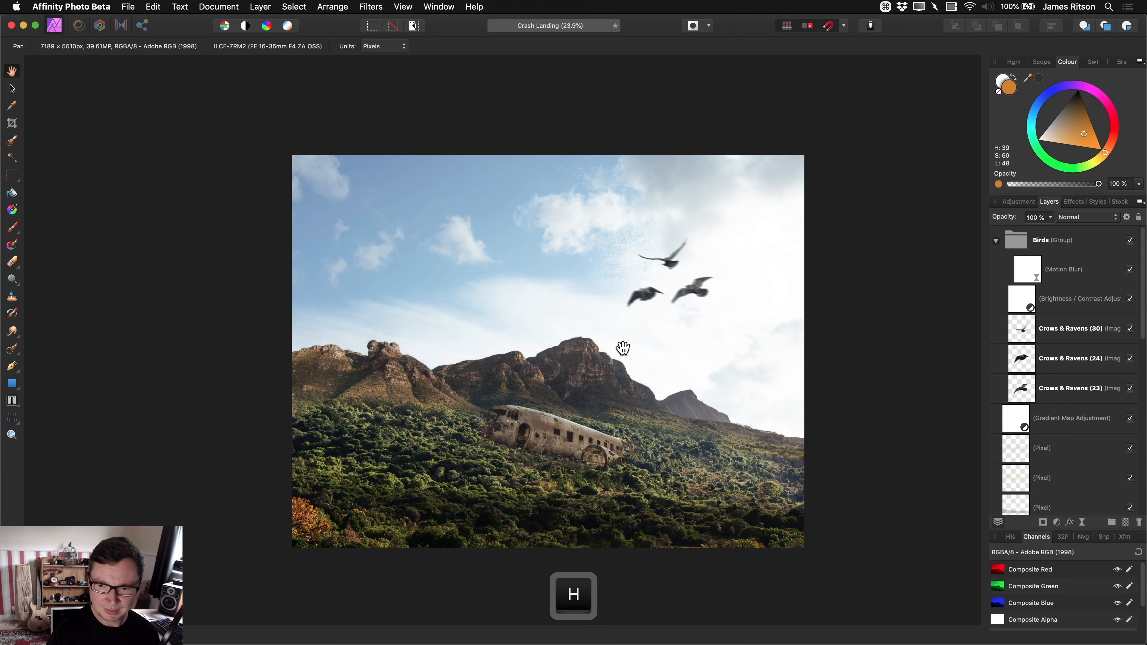
drag(615, 344, 603, 357)
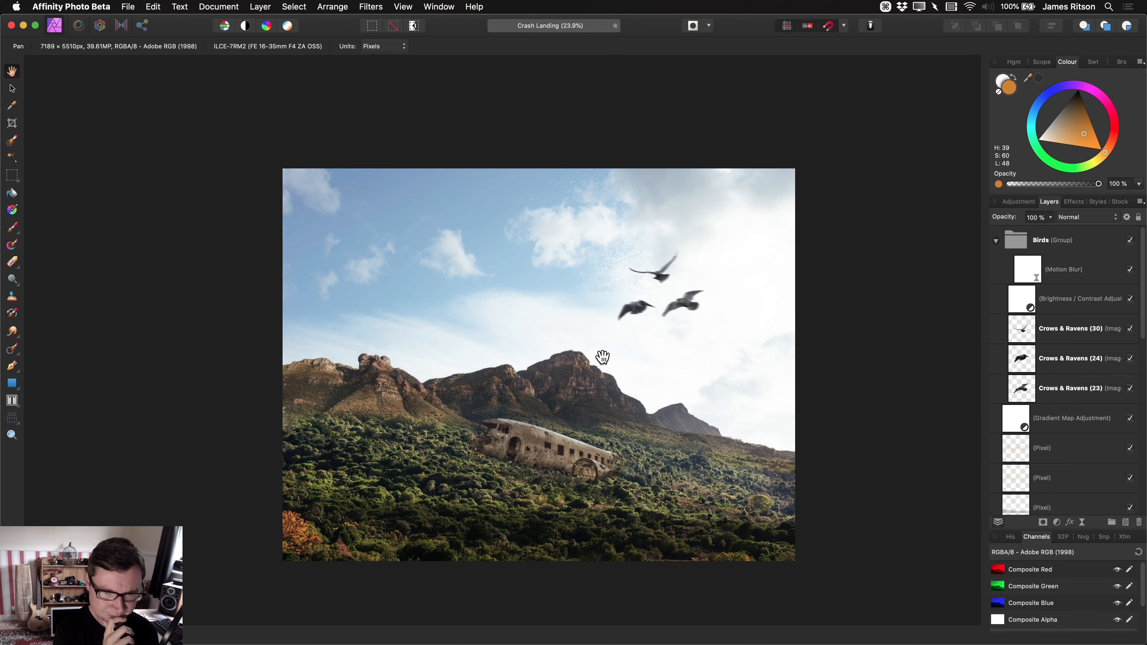
alt+scroll(596, 338, up, 2)
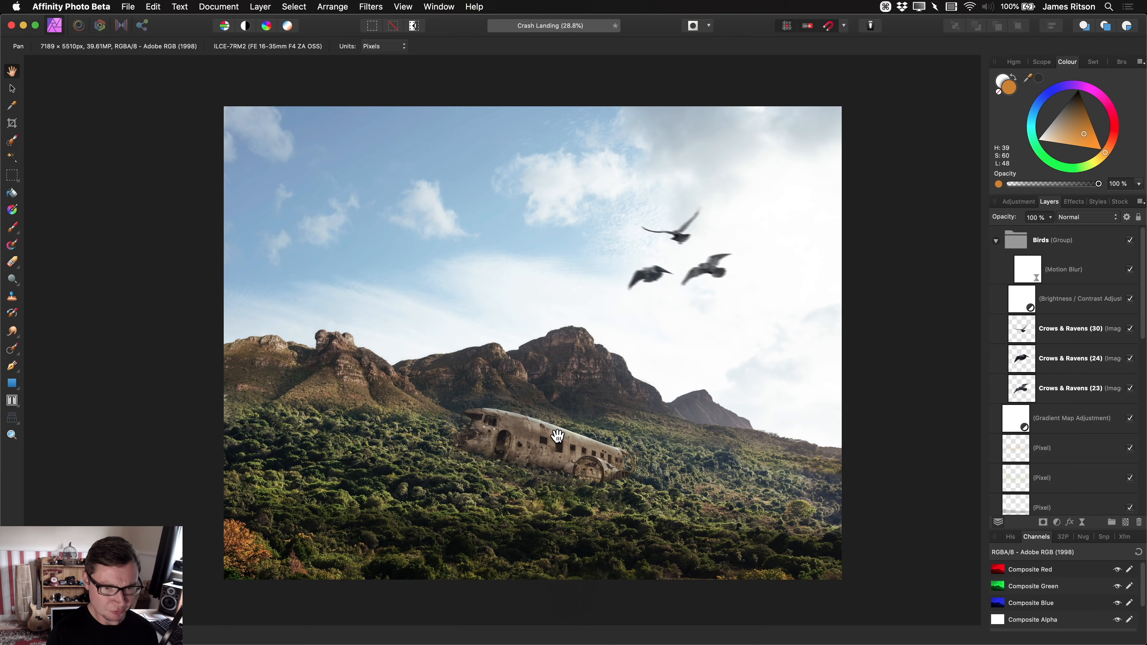
- Crop the canvas on both sides to 6012 × 5510 px, trimming the outer edges of the landscape
alt+scroll(583, 452, down, 1)
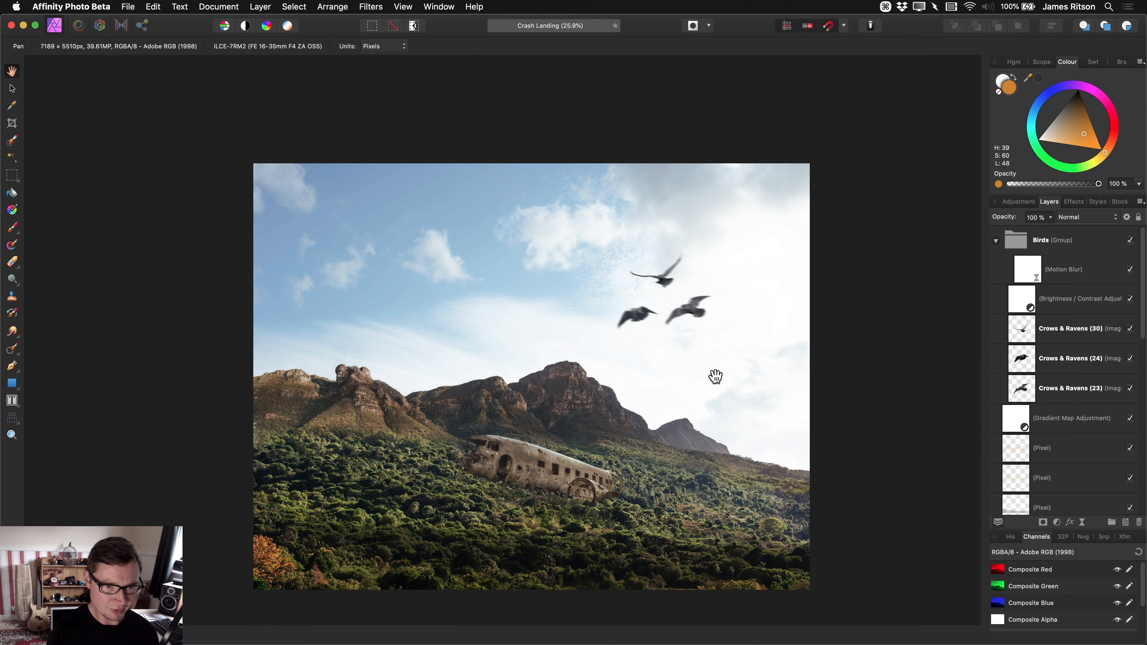
key(c)
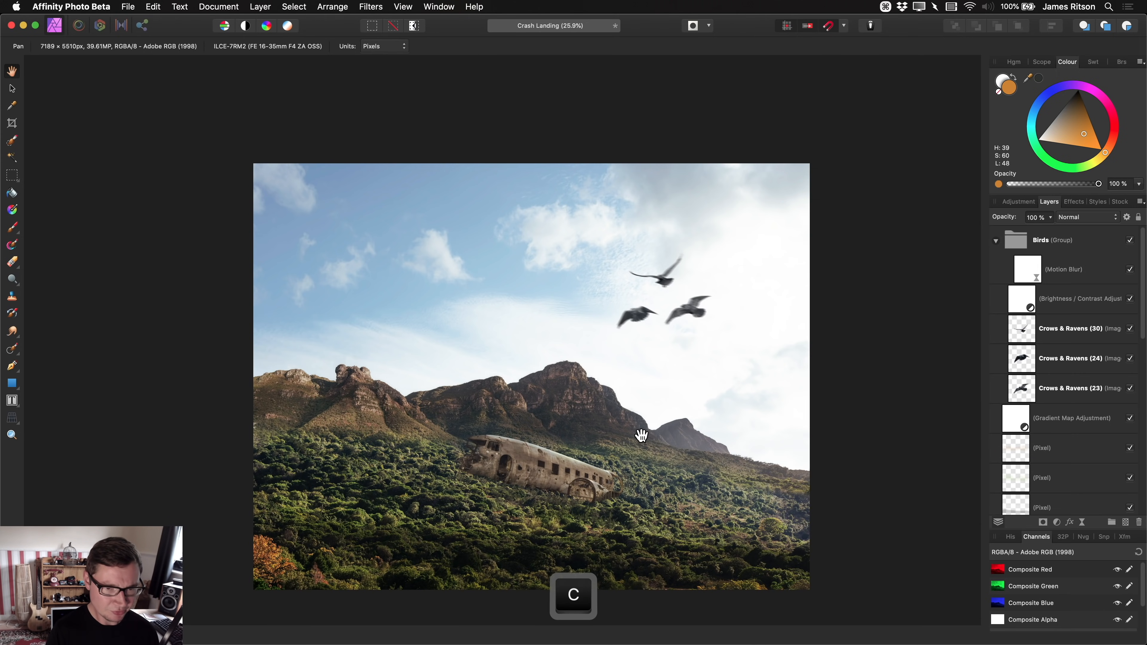
drag(807, 378, 760, 379)
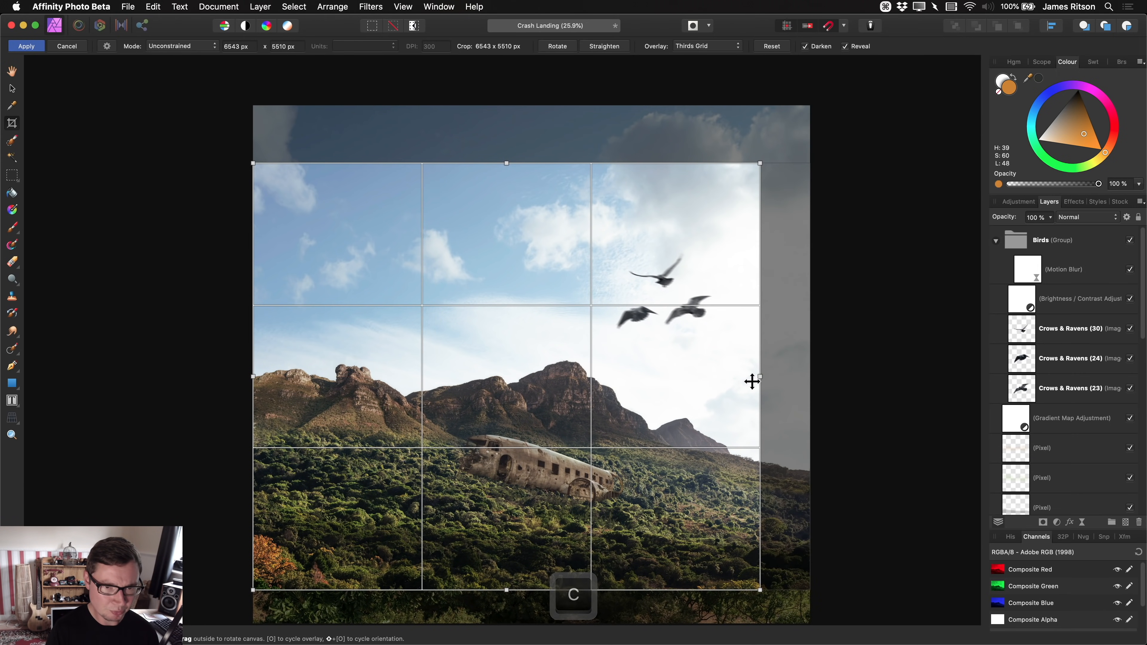
drag(255, 377, 295, 377)
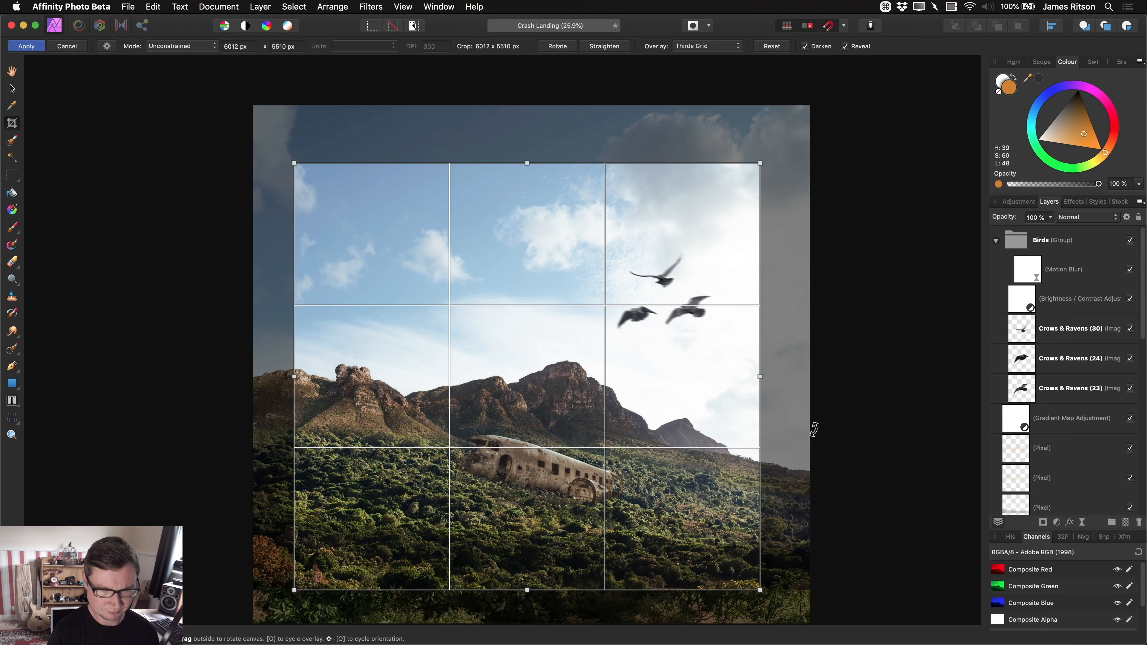
key(Return)
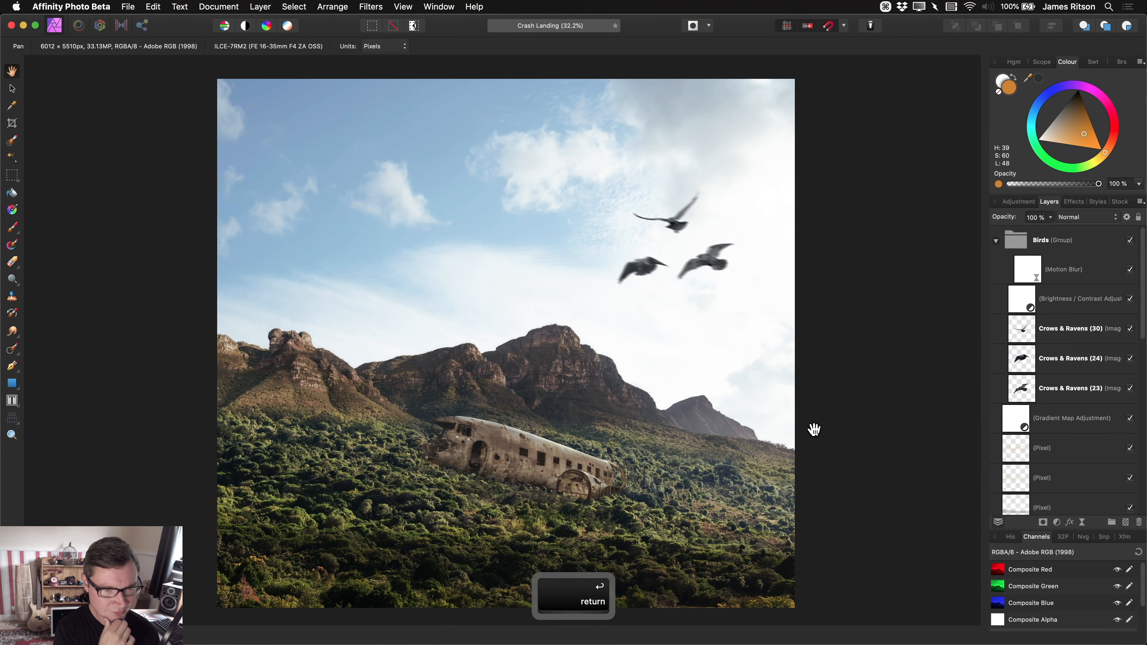
scroll(548, 402, down, 3)
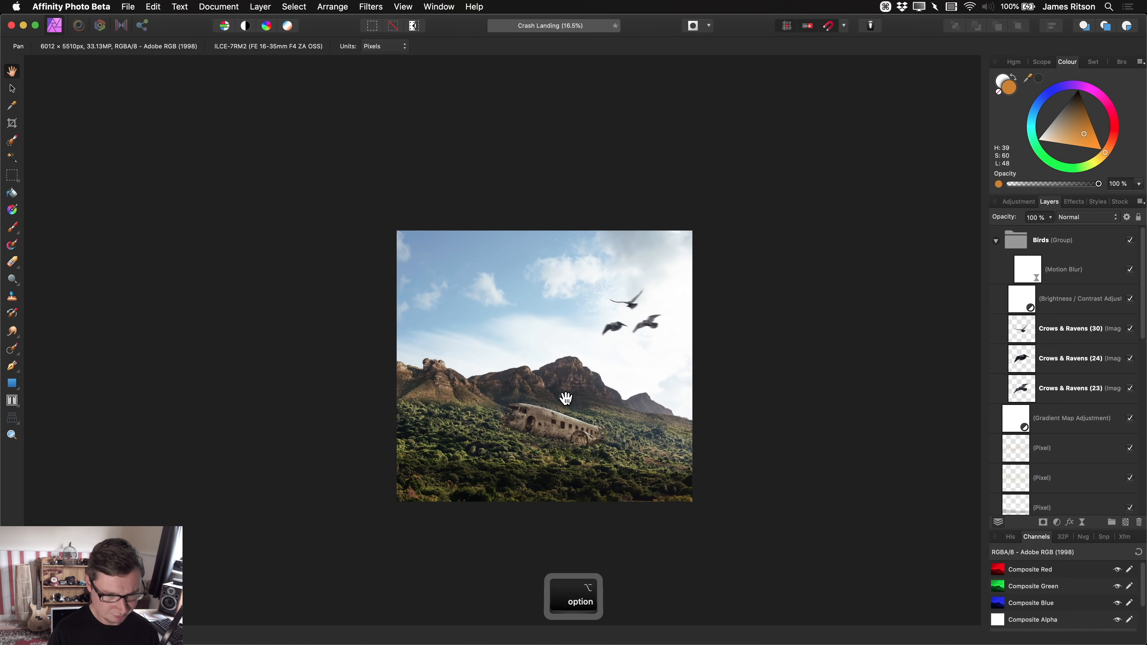
scroll(565, 398, up, 1)
scroll(560, 400, up, 1)
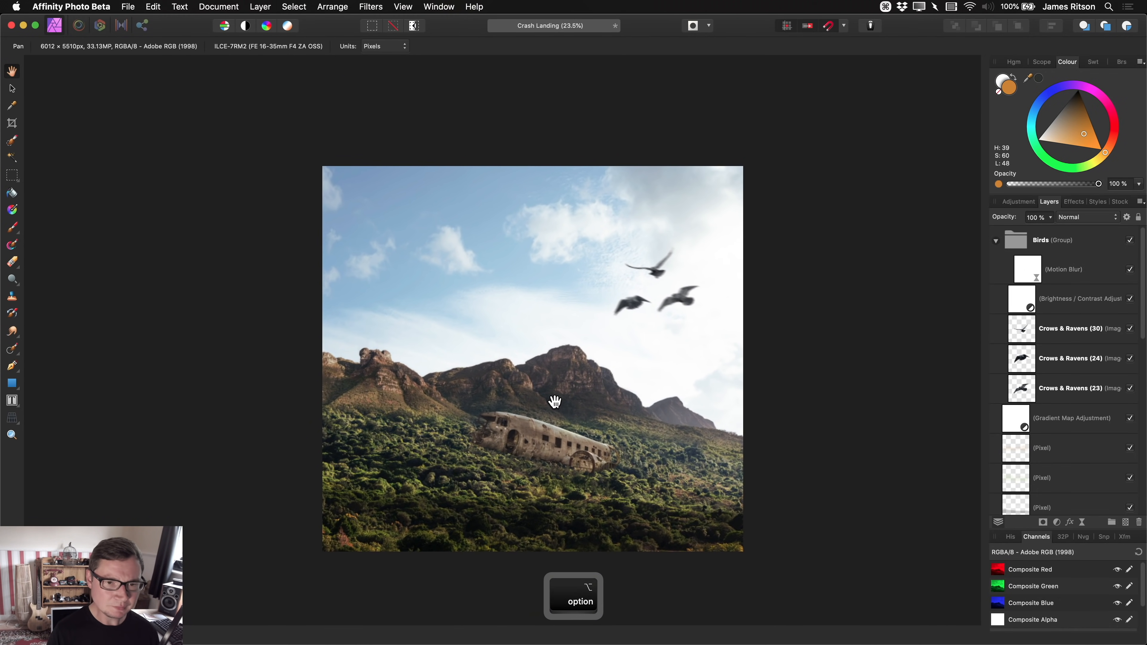
- Switch to Finder and place Lens Flare.jpg from the Photographic Compositing 01 folder into the Crash Landing document above the hidden Birds group
click(1049, 250)
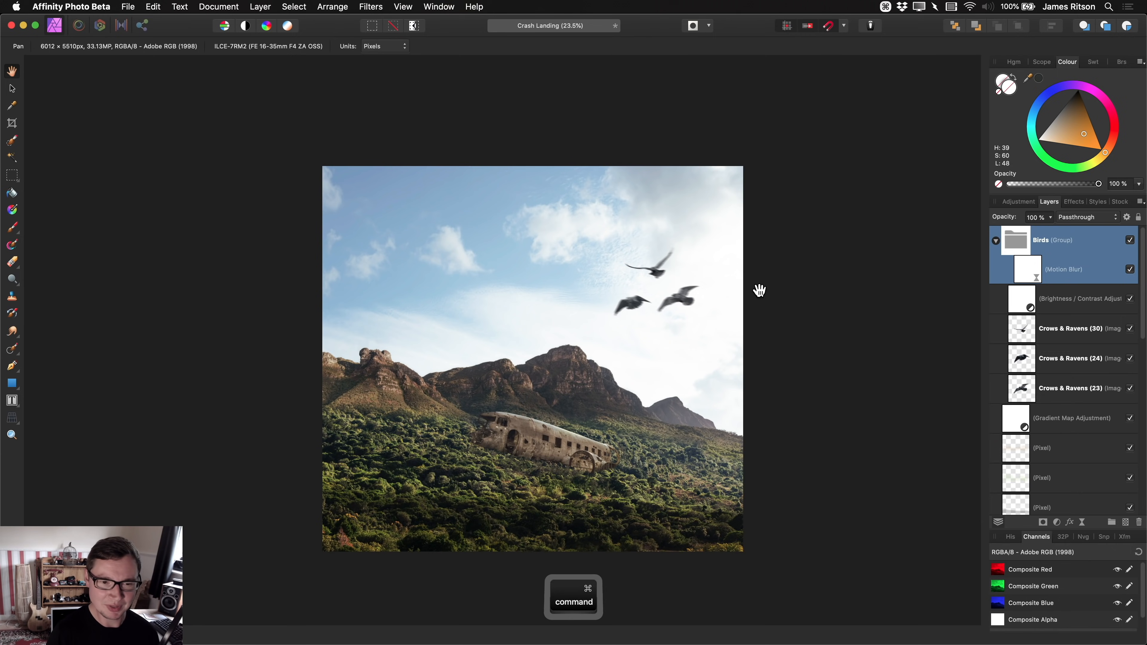
key(super+Tab)
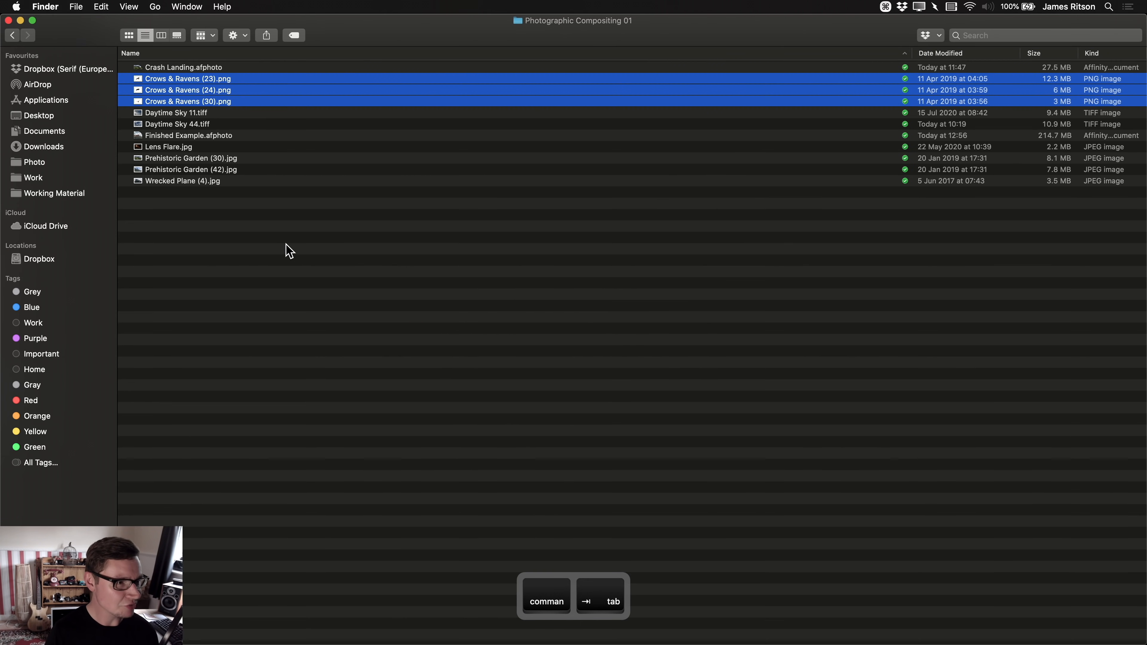
click(190, 147)
key(space)
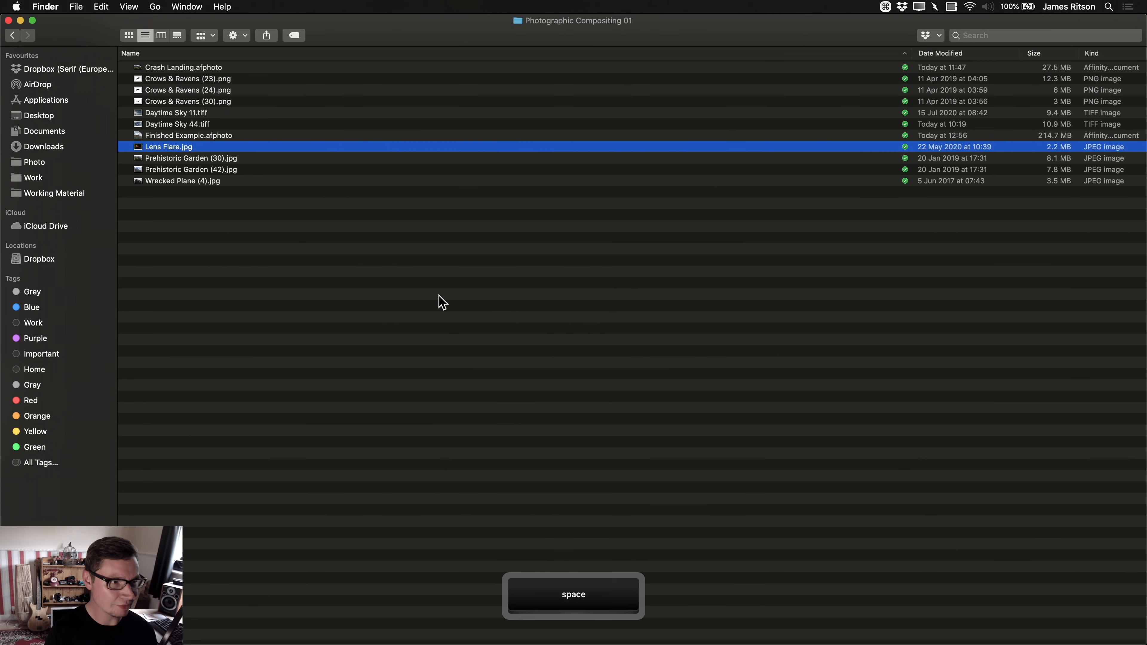
key(space)
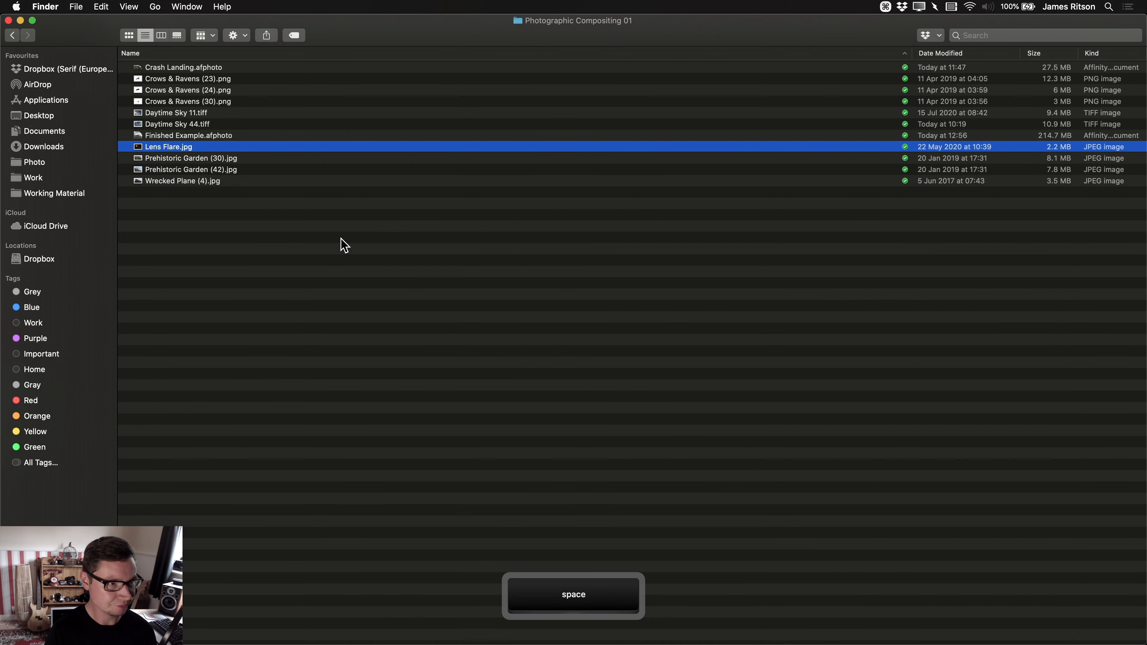
key(super+Tab)
drag(189, 154, 571, 364)
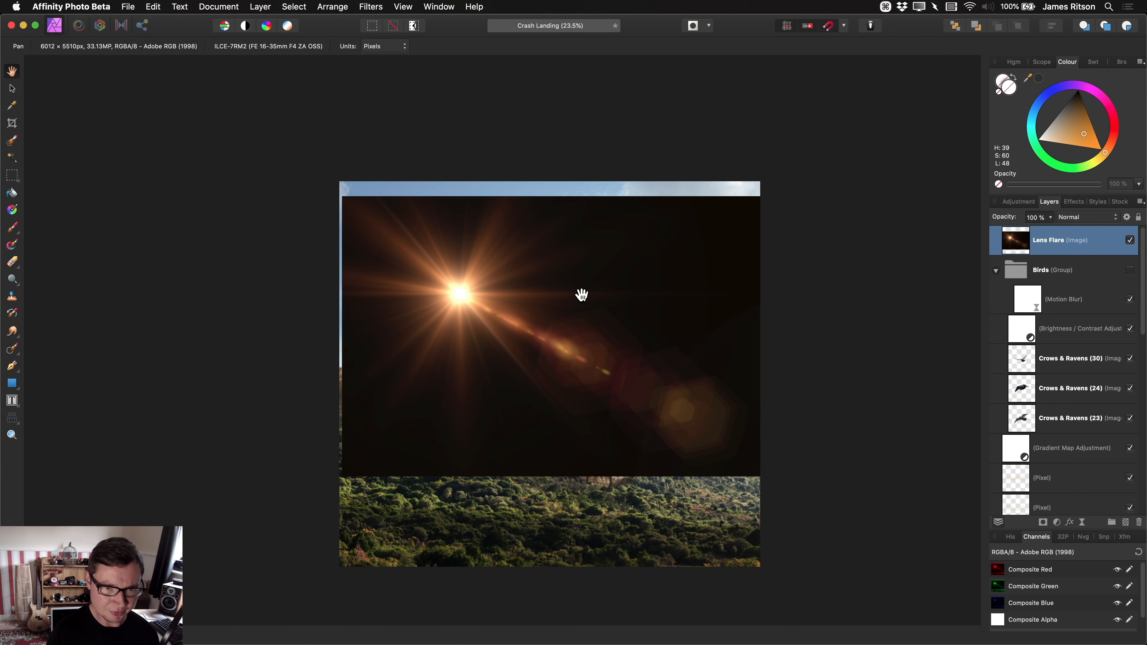
- Align the lens flare image with the canvas's upper-left corner and scale it up proportionally to 171% so it covers the whole composition
key(v)
drag(650, 313, 645, 300)
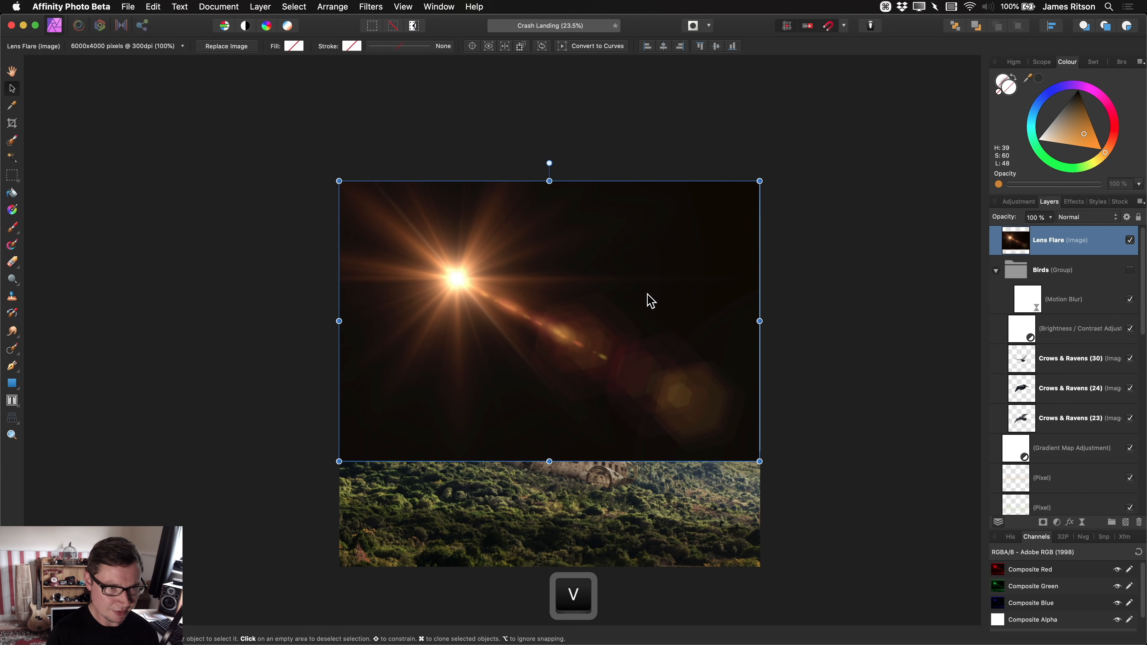
scroll(675, 403, down, 3)
scroll(675, 403, down, 3)
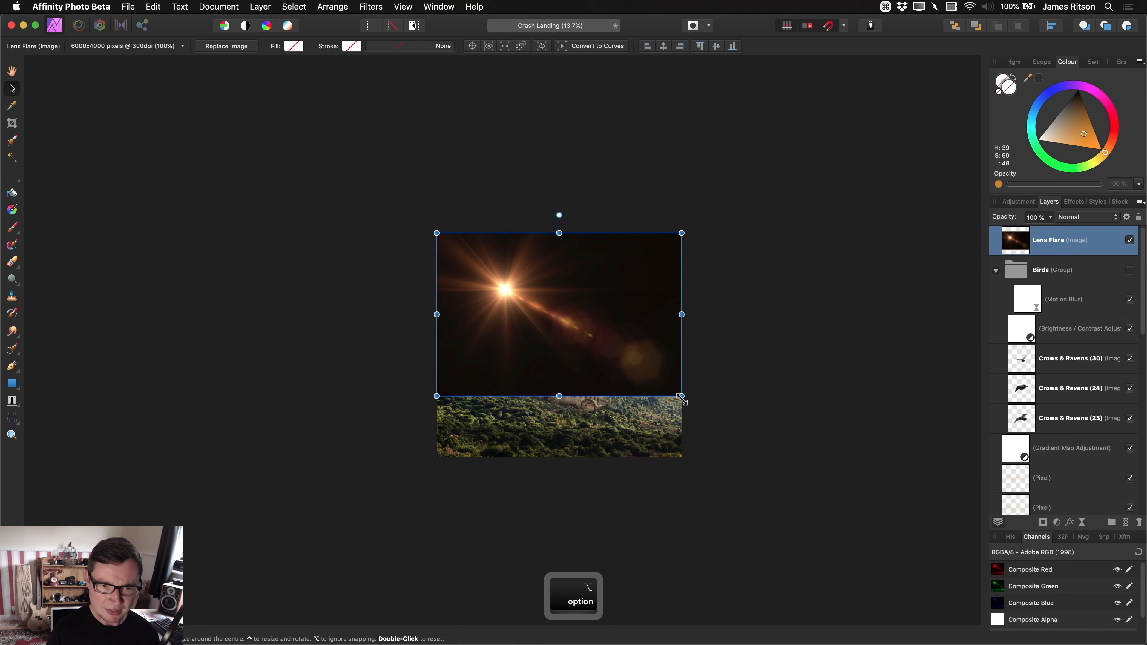
drag(682, 396, 850, 510)
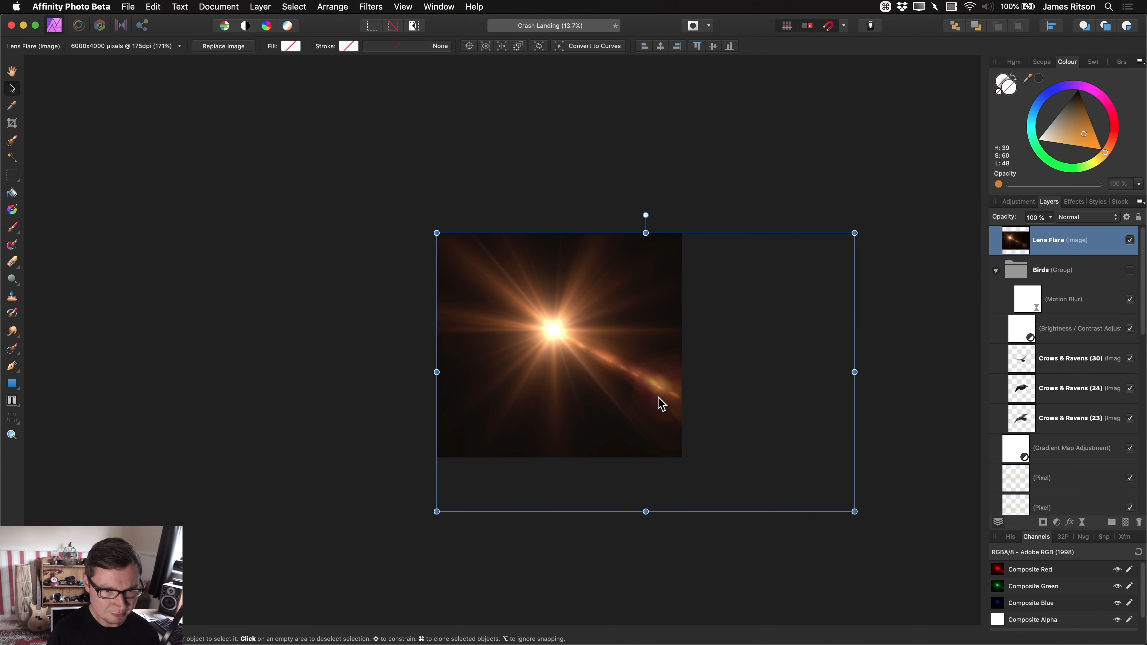
scroll(640, 392, up, 2)
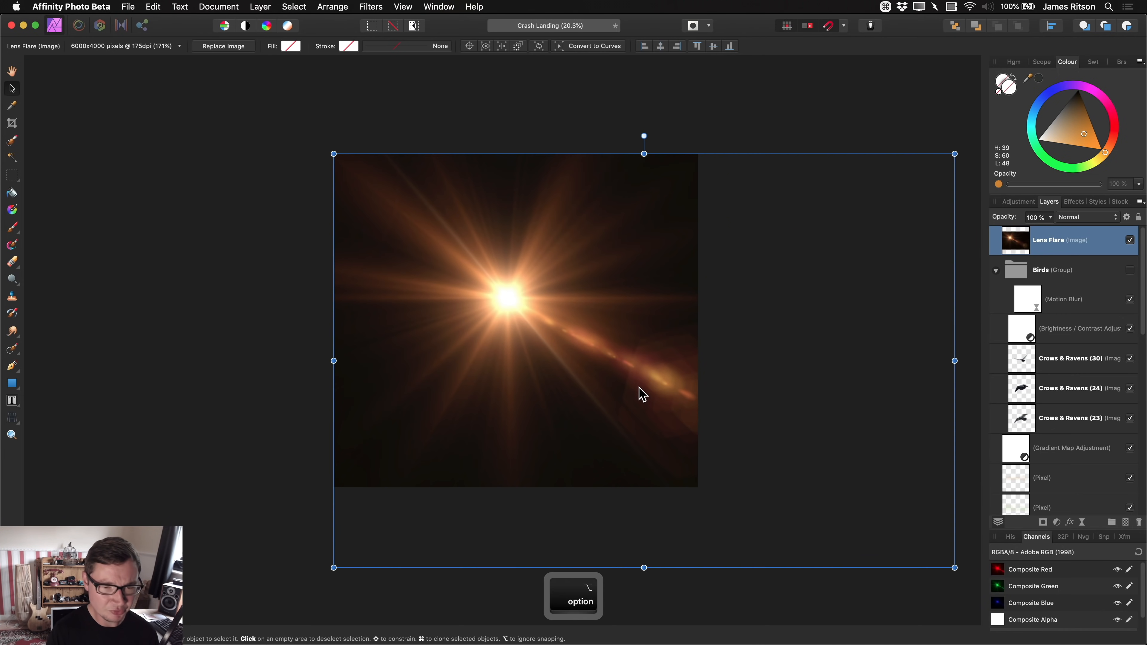
- Flip the lens flare image horizontally
right_click(545, 271)
mouse_move(649, 431)
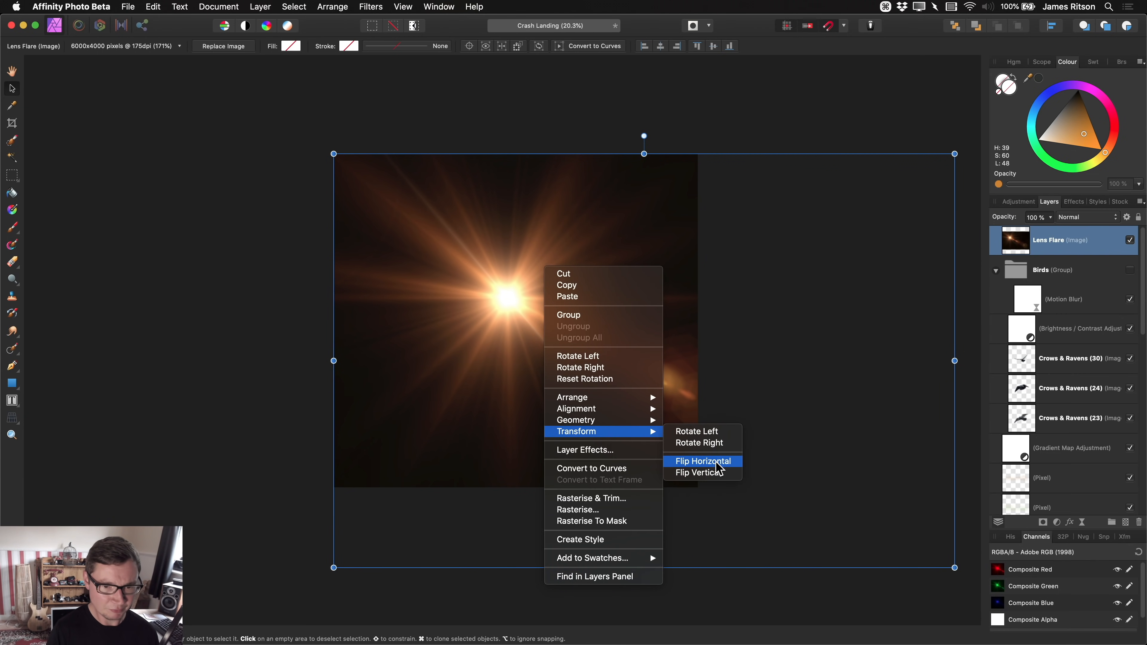
click(732, 462)
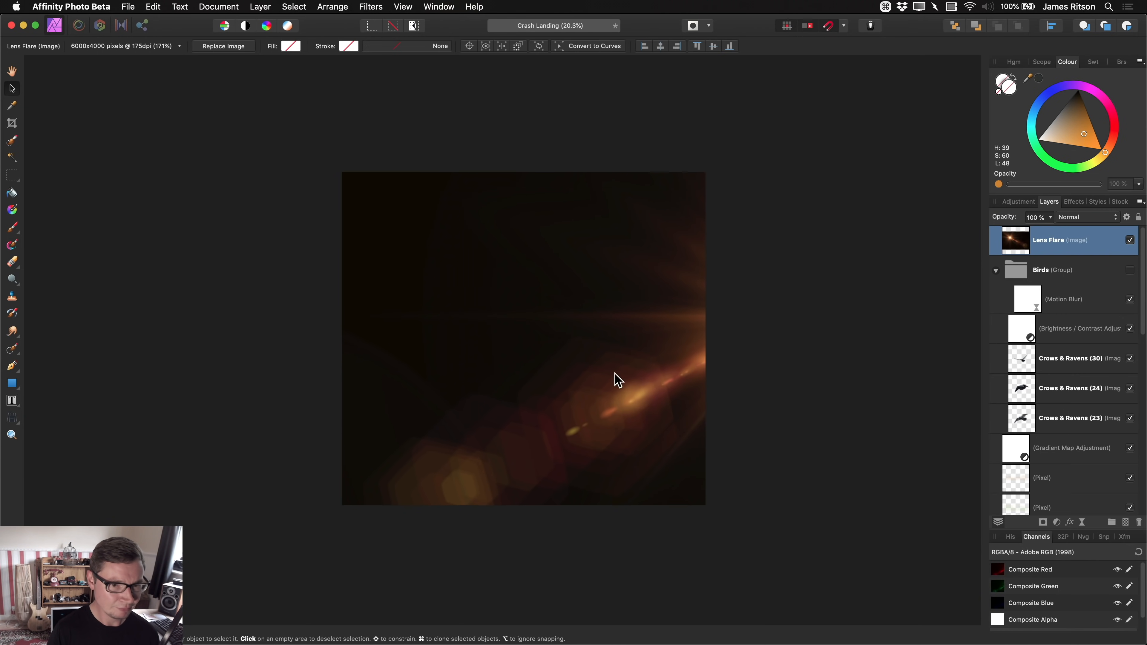
- Enlarge the lens flare to about 204% and position its light source at the canvas's upper-right corner, keeping the canvas fully covered
drag(614, 379, 584, 274)
scroll(617, 325, down, 1)
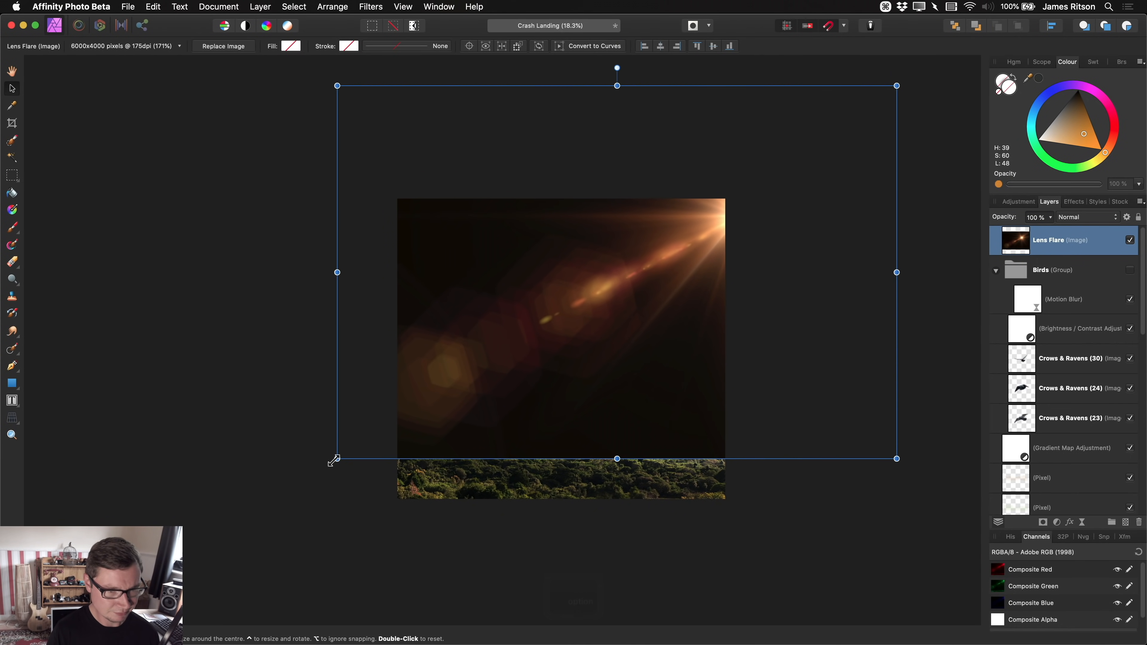
drag(337, 459, 249, 536)
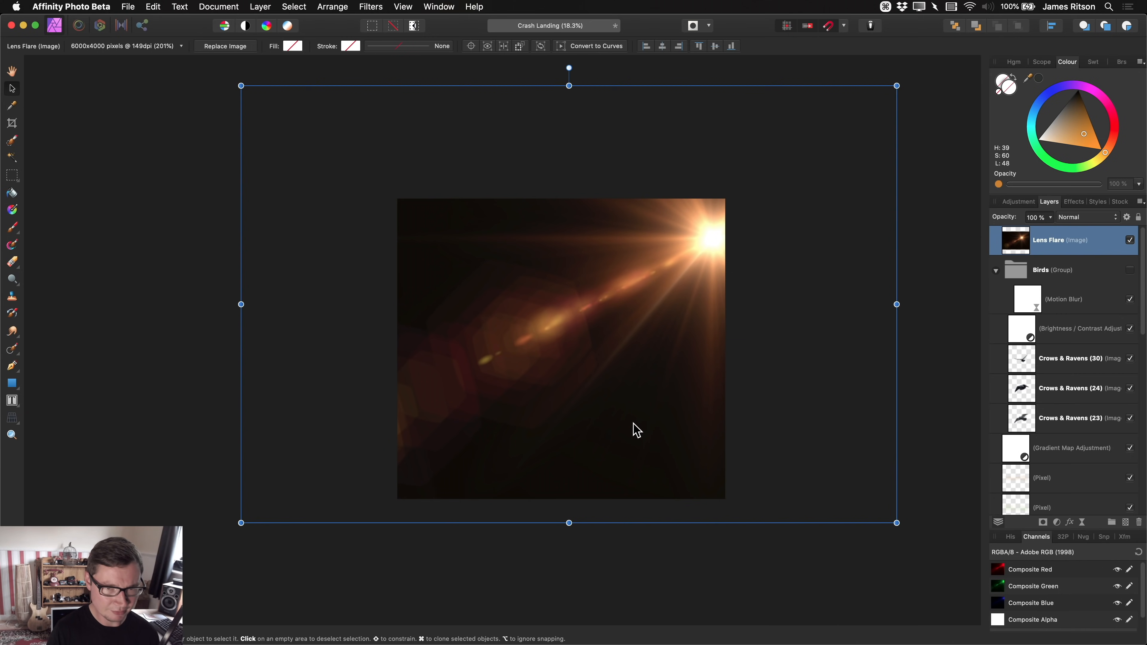
drag(635, 430, 656, 400)
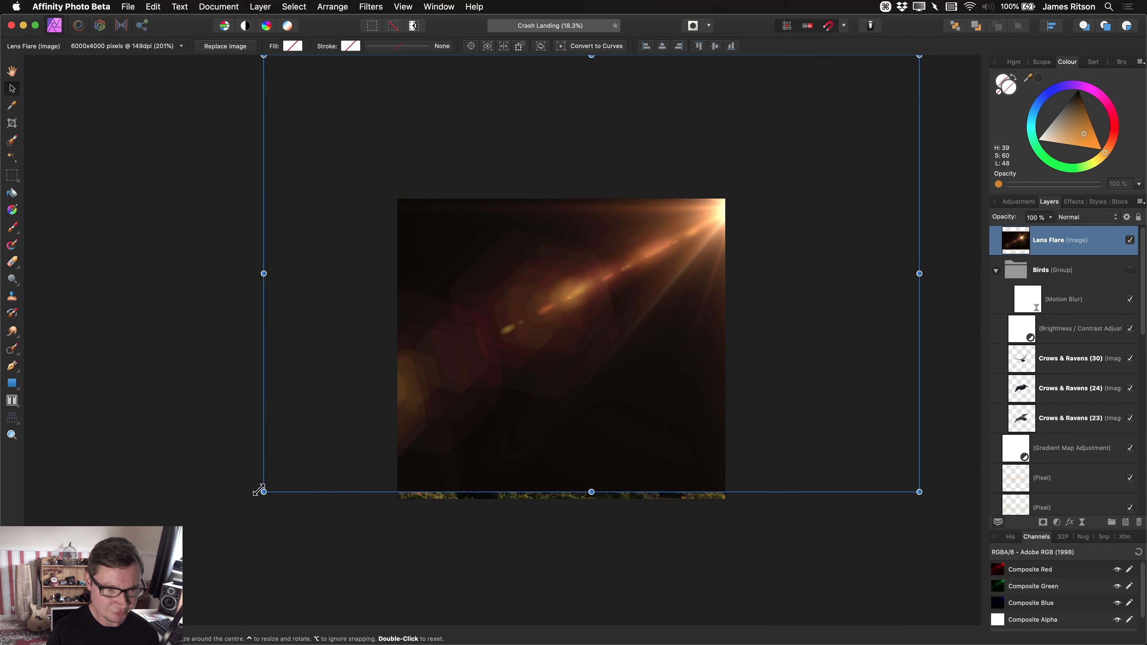
drag(262, 490, 250, 498)
drag(532, 461, 557, 458)
scroll(571, 402, up, 2)
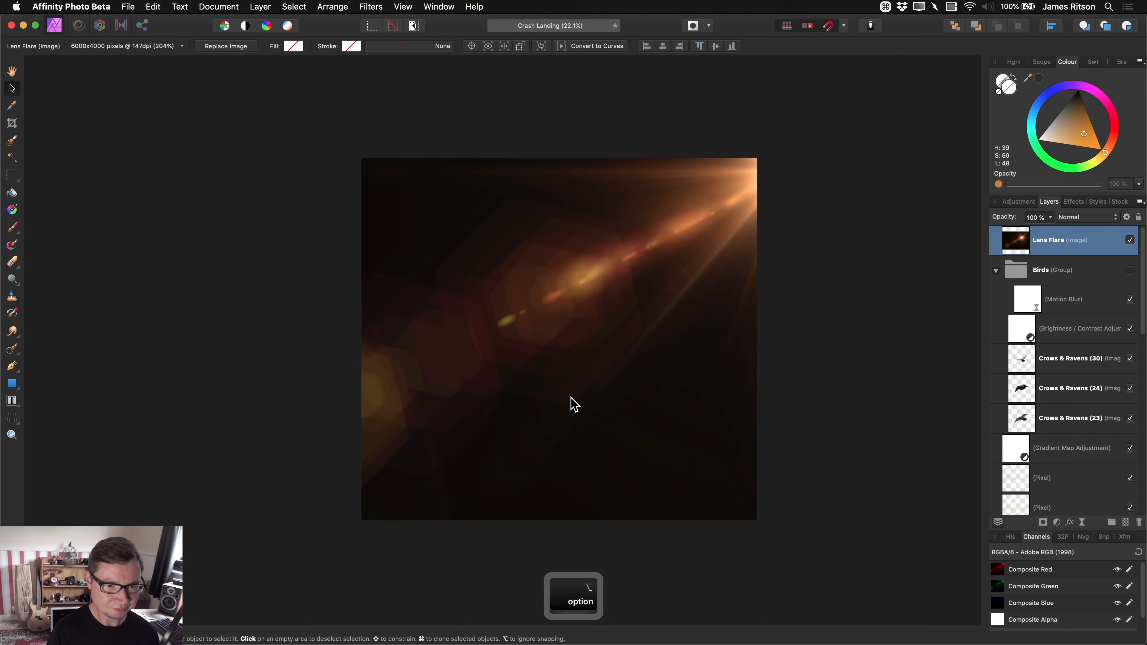
- Set the Lens Flare layer's blend mode to Screen
click(1083, 219)
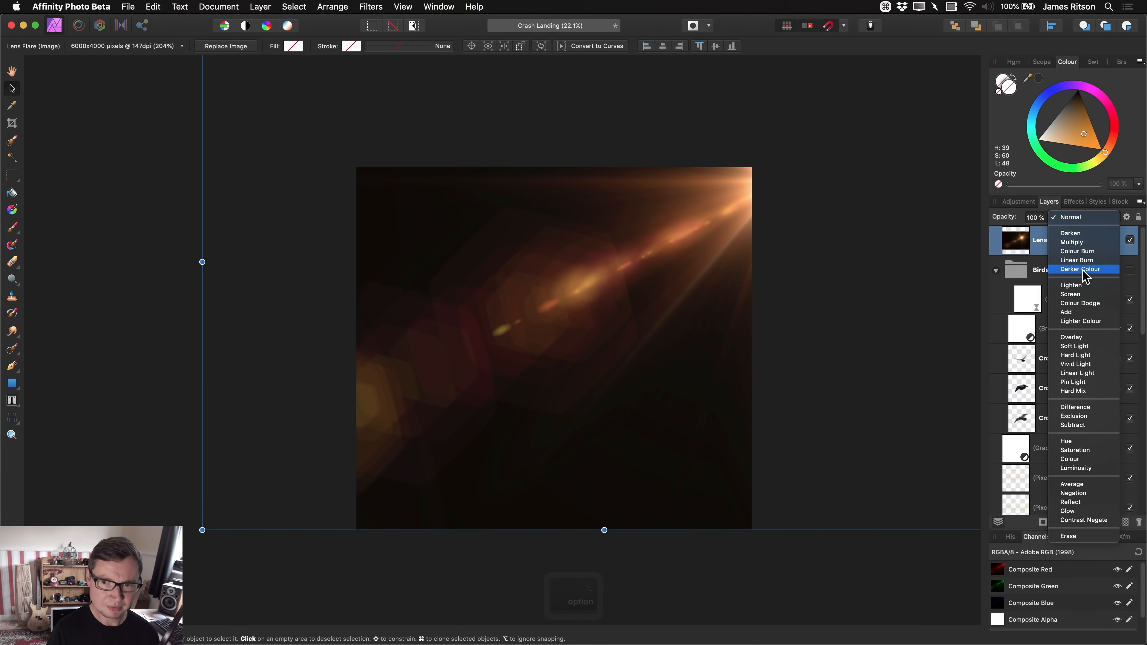
key(Return)
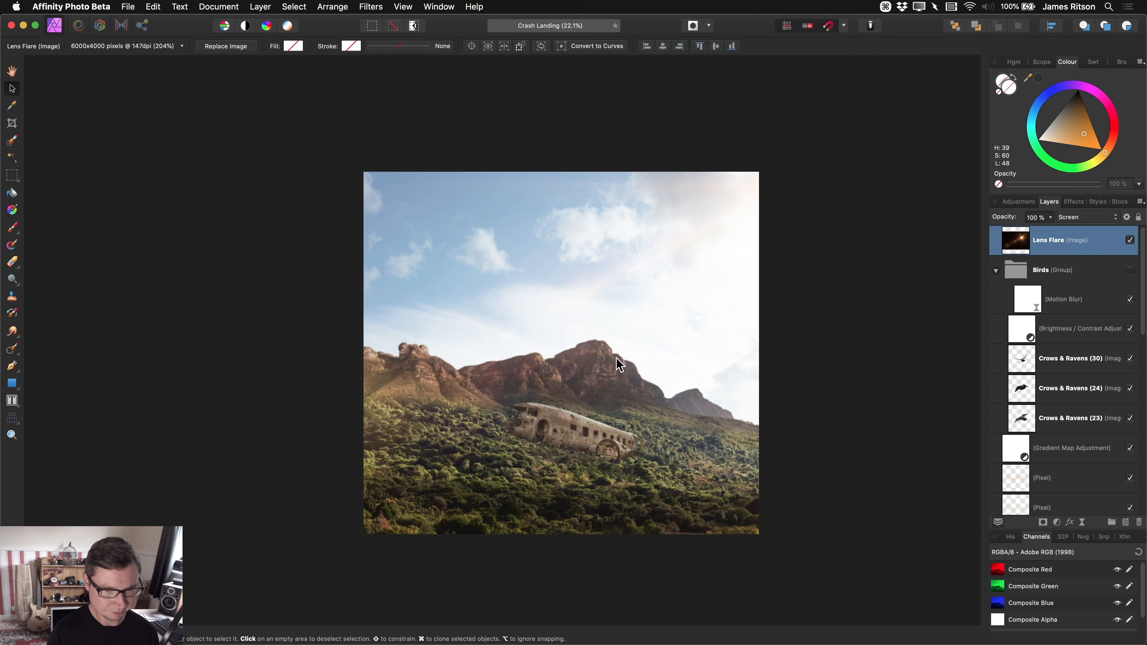
key(h)
scroll(597, 381, up, 2)
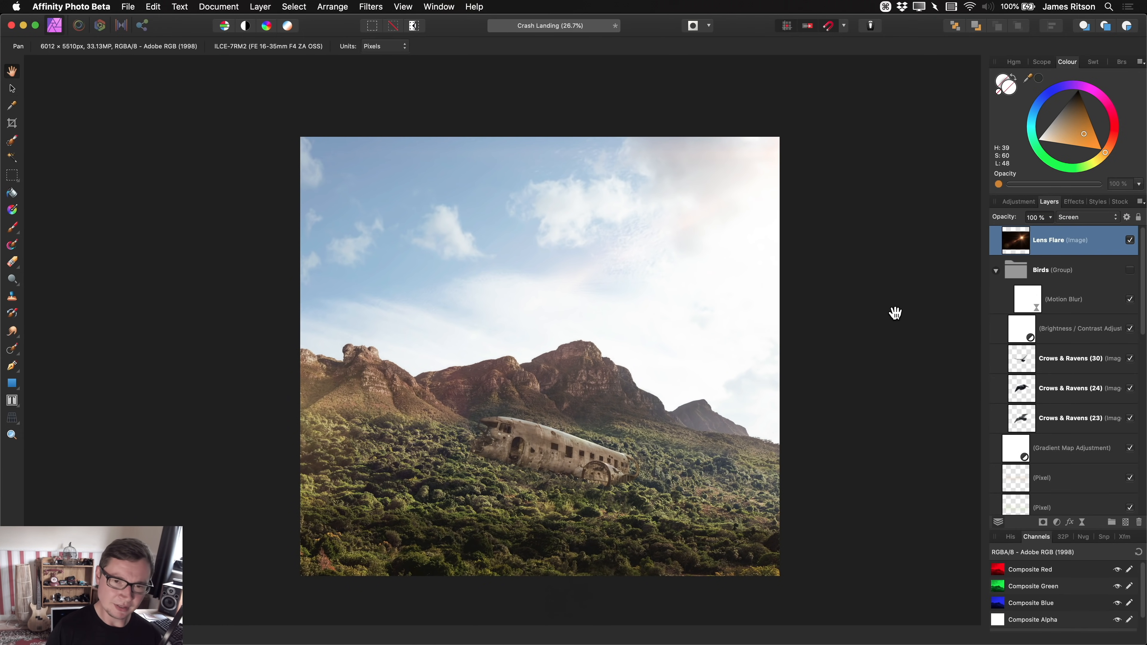
- Compare the composition with and without the Lens Flare layer, examining its effect on the mountains, plane and sky
click(1130, 241)
click(1130, 240)
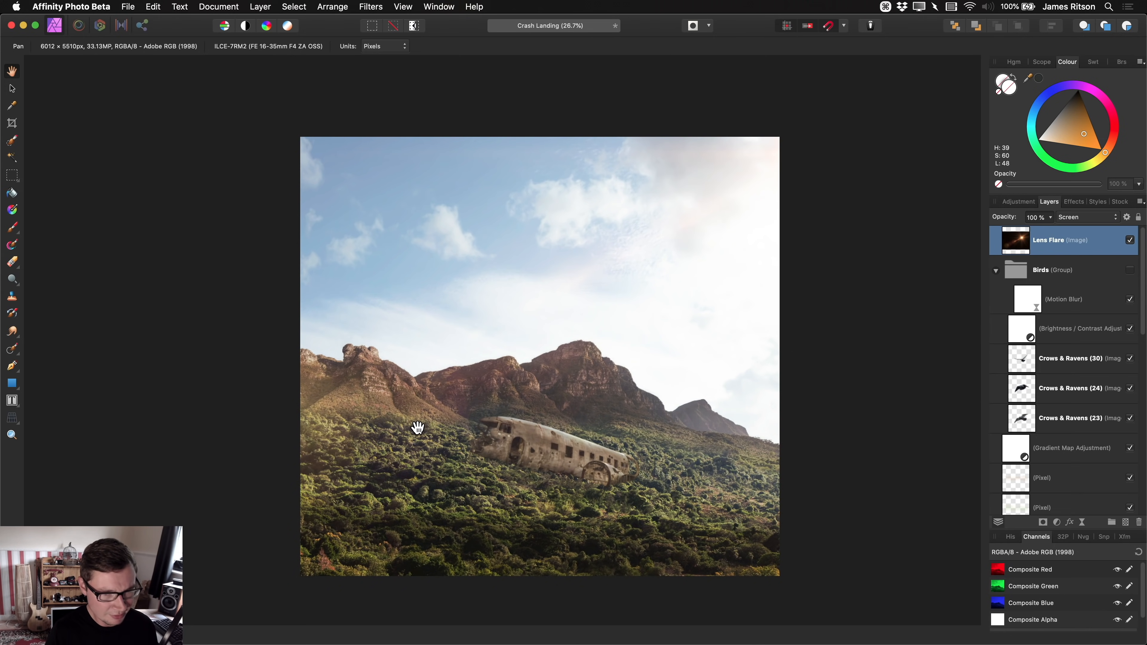
scroll(420, 428, up, 5)
drag(424, 430, 548, 400)
drag(712, 349, 566, 348)
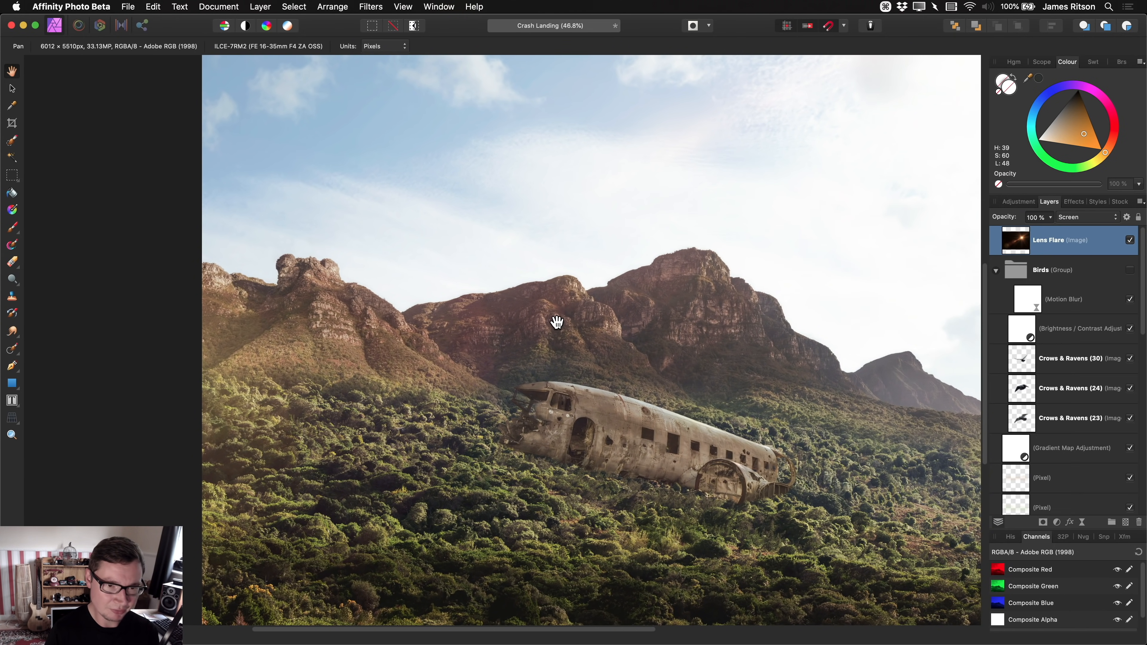
click(1130, 240)
click(1130, 240)
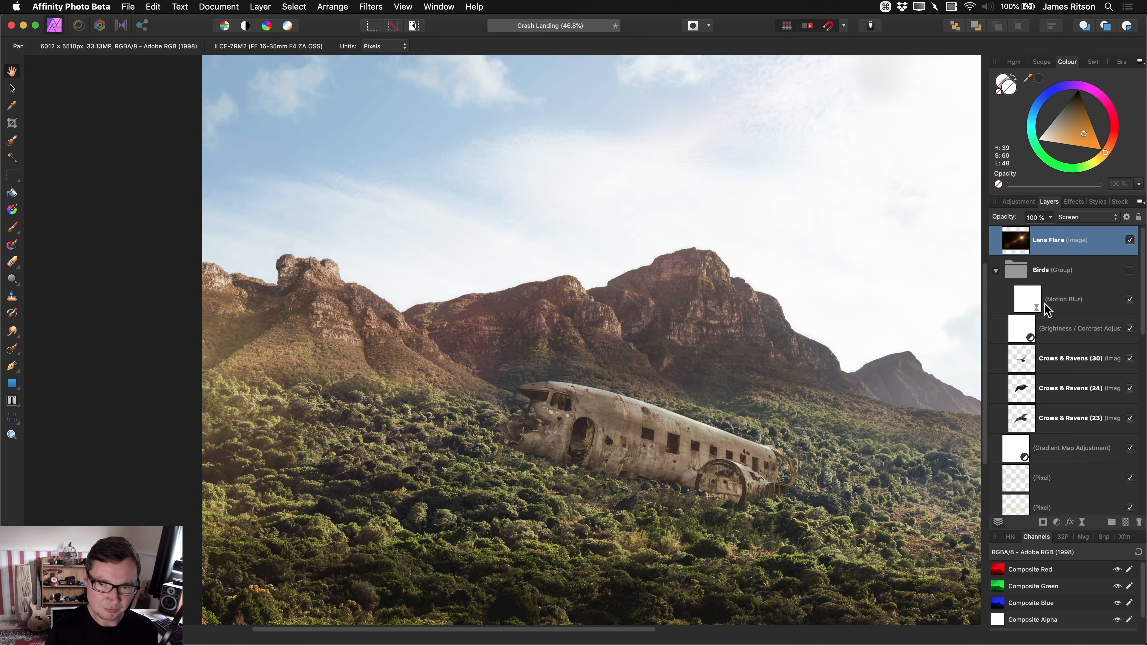
click(1130, 240)
click(1130, 240)
scroll(410, 391, down, 3)
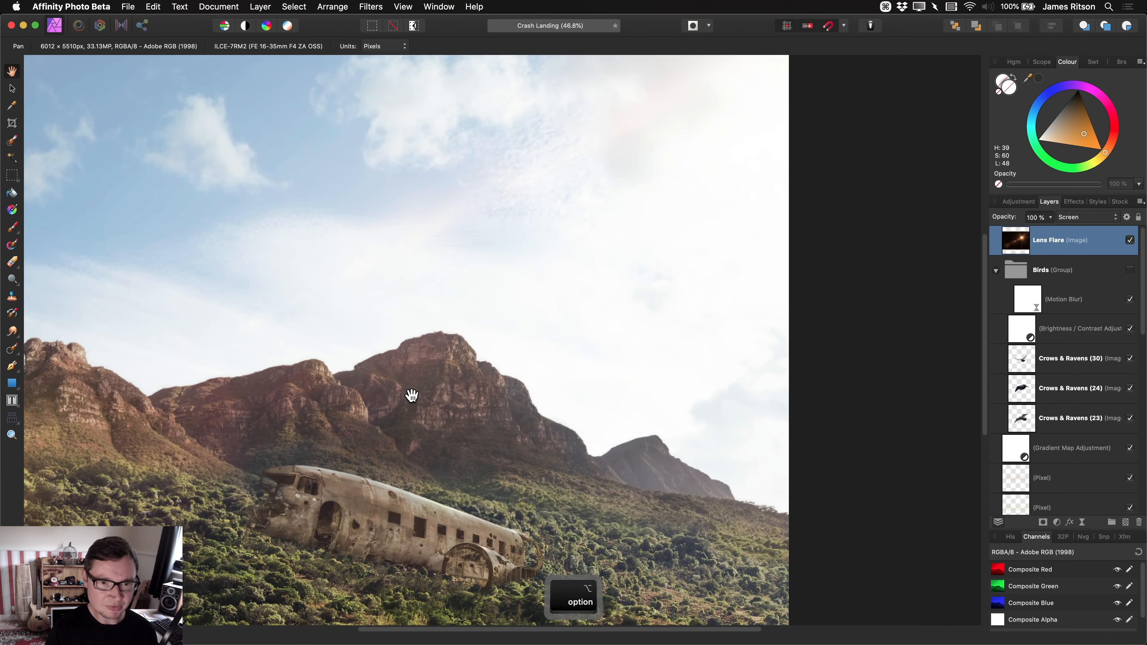
click(1130, 241)
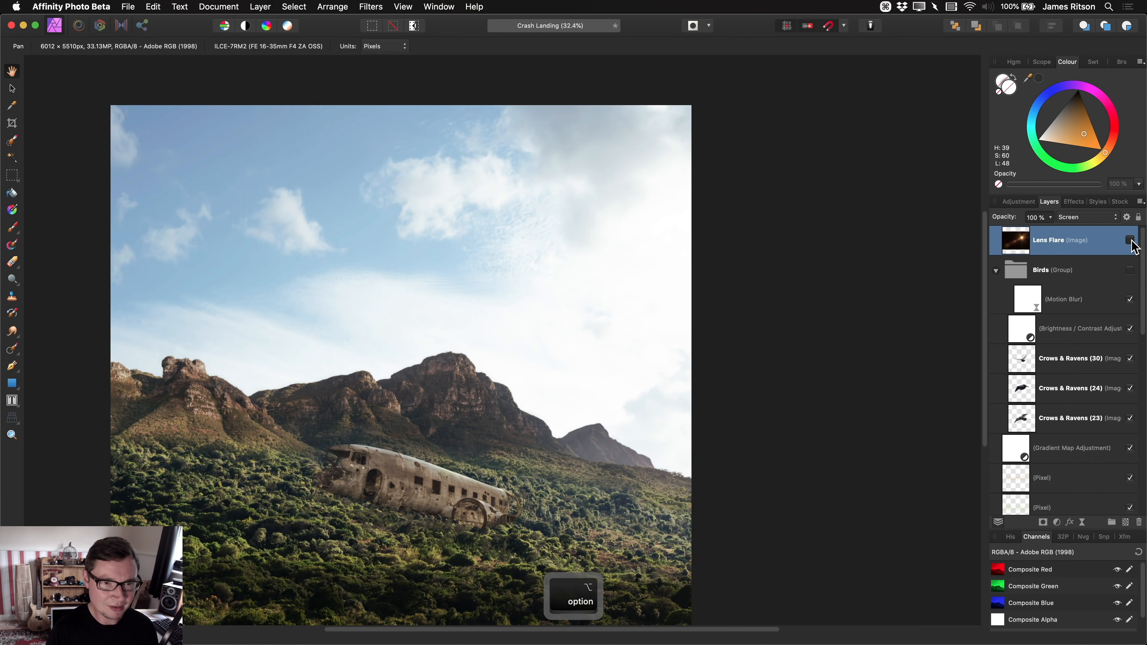
click(1131, 240)
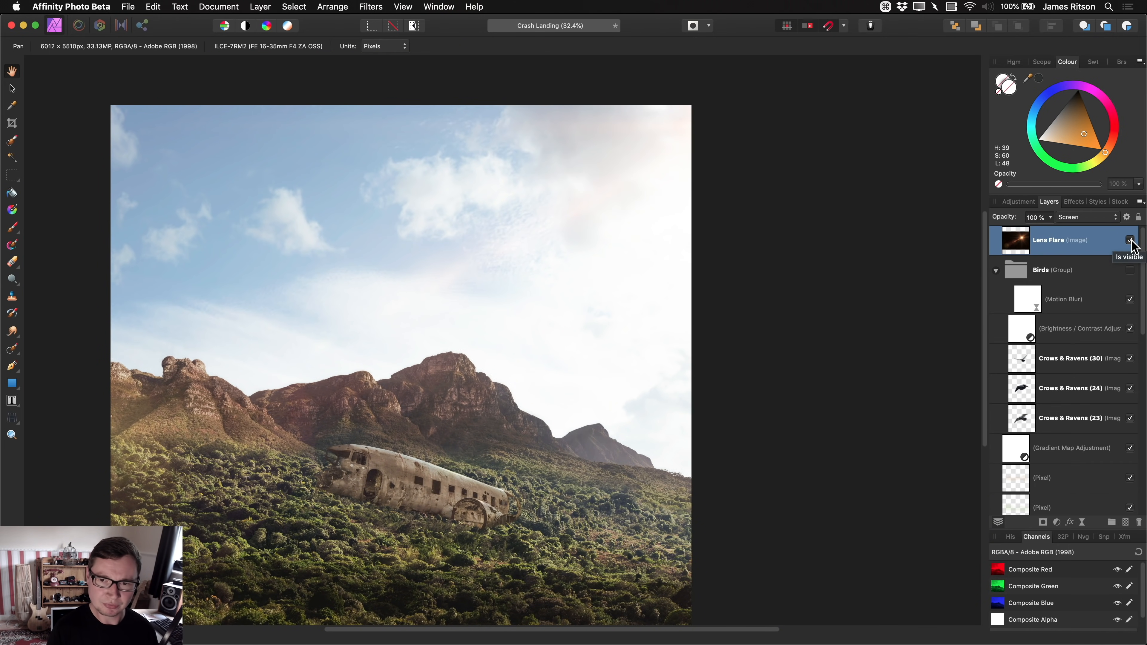
- Add a Brightness / Contrast adjustment between the Lens Flare layer and the Birds group with contrast at -100%
click(1046, 274)
drag(511, 439, 686, 424)
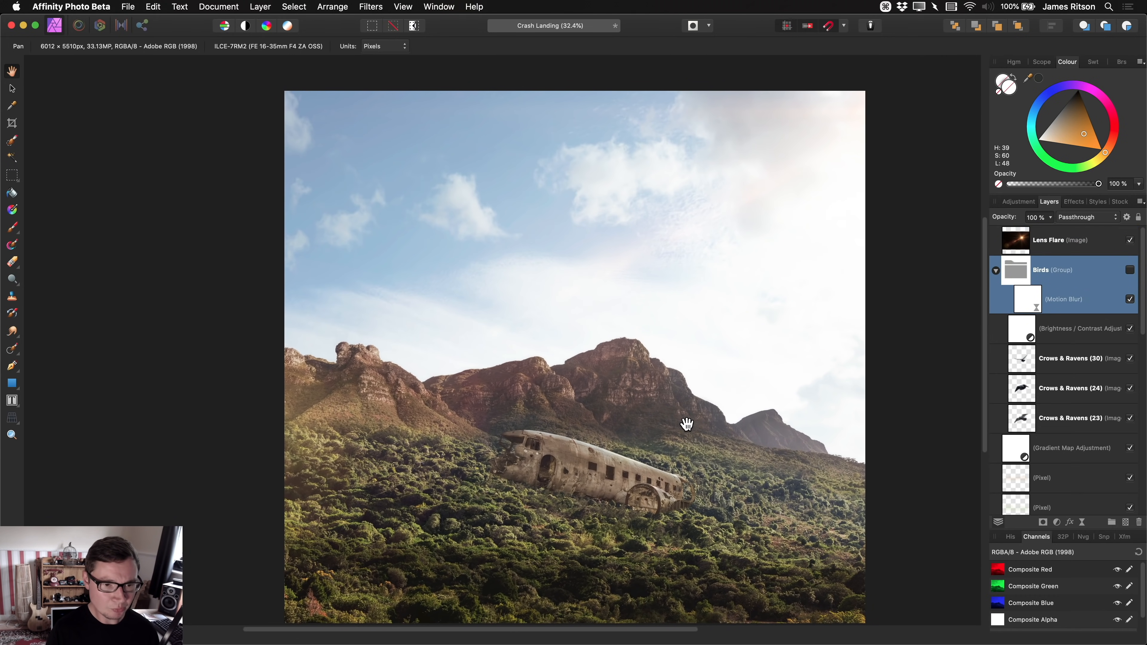
scroll(686, 424, down, 3)
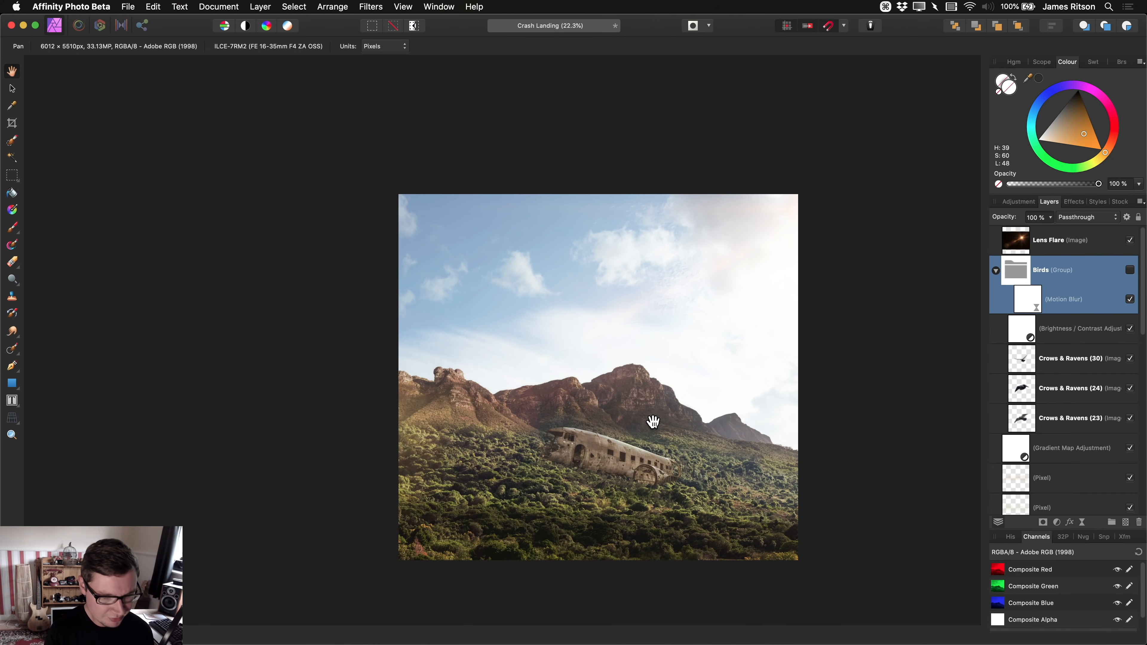
key(alt+b)
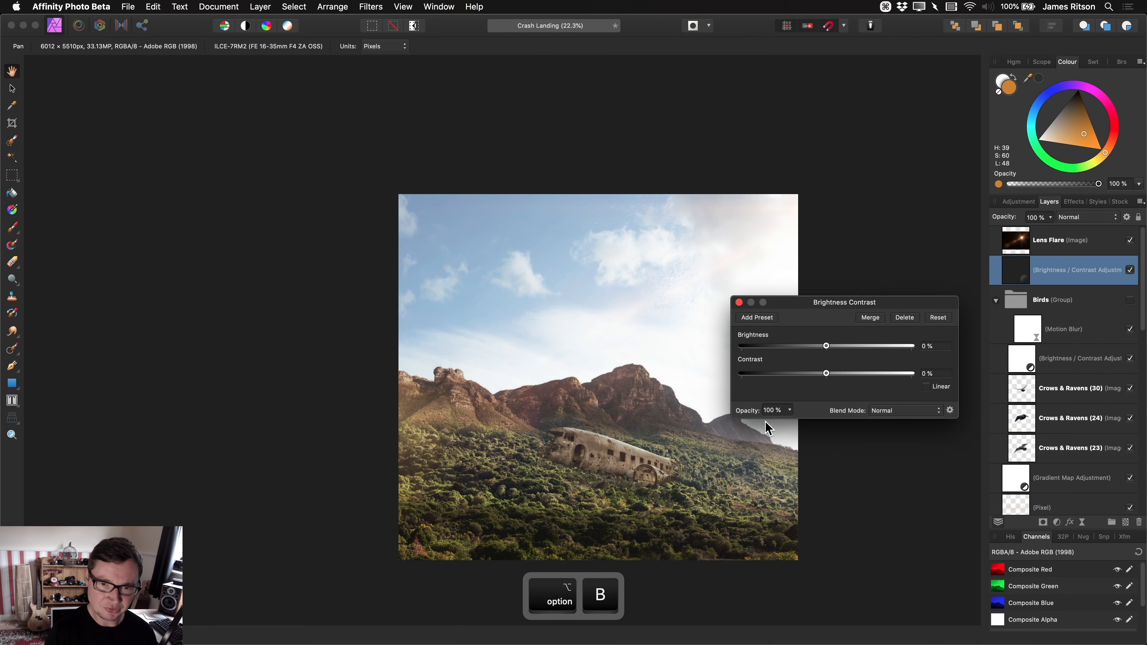
drag(826, 373, 740, 374)
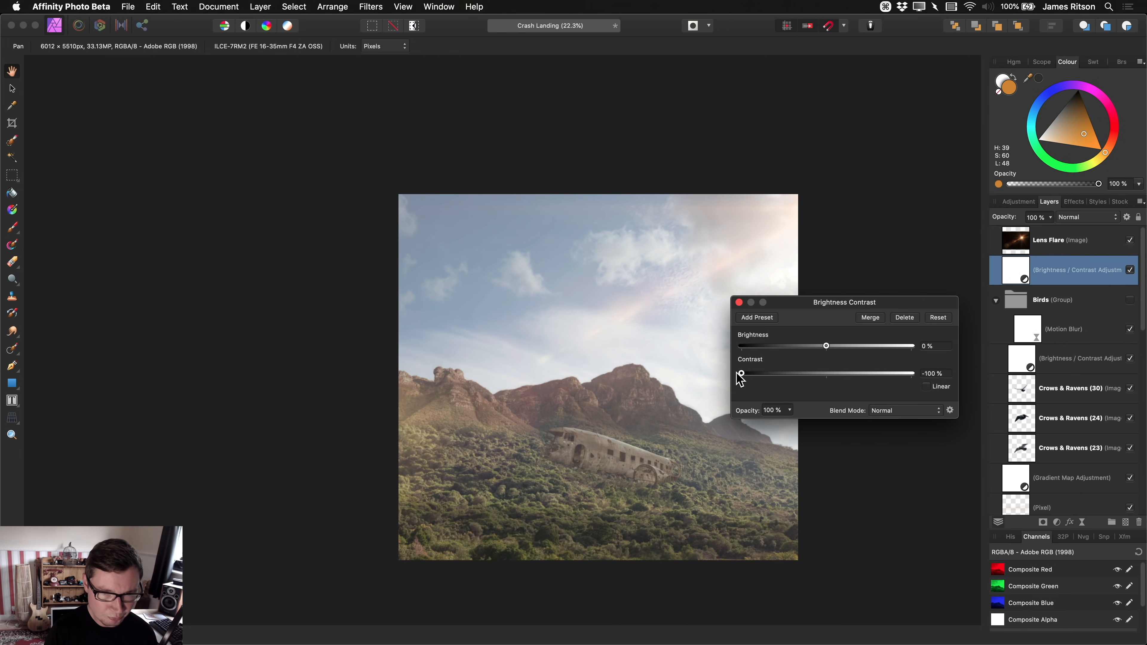
click(738, 302)
- Add a second Brightness / Contrast adjustment above the Lens Flare layer with contrast 58% and brightness -5%
click(1045, 248)
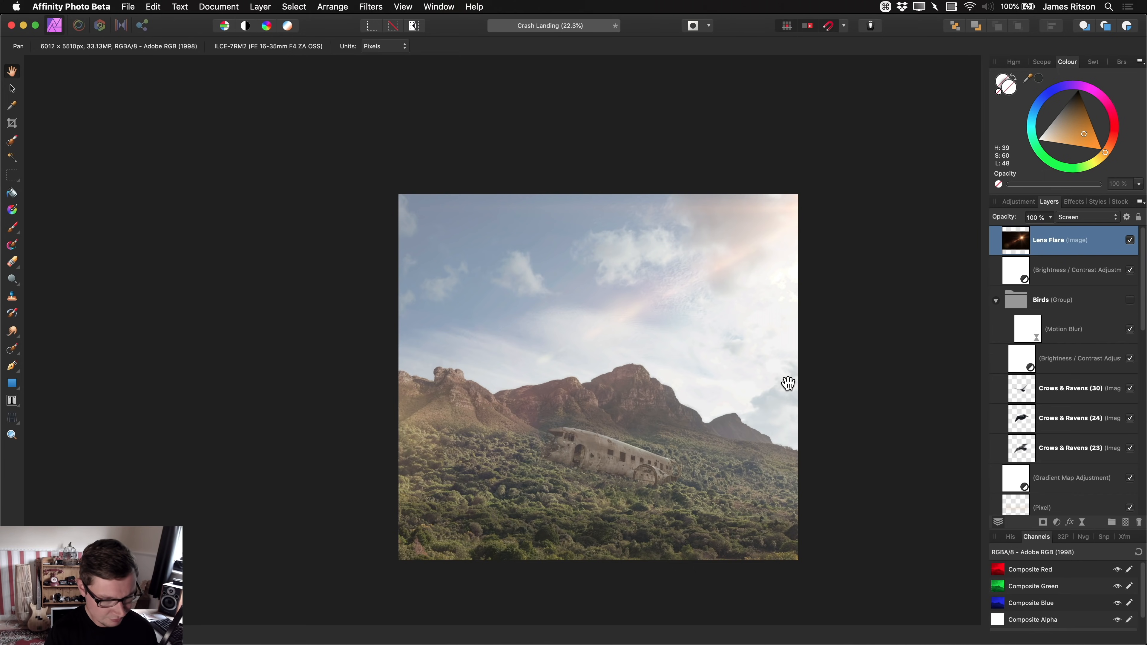
key(alt+b)
drag(842, 308, 889, 317)
drag(873, 382, 922, 390)
drag(873, 355, 867, 361)
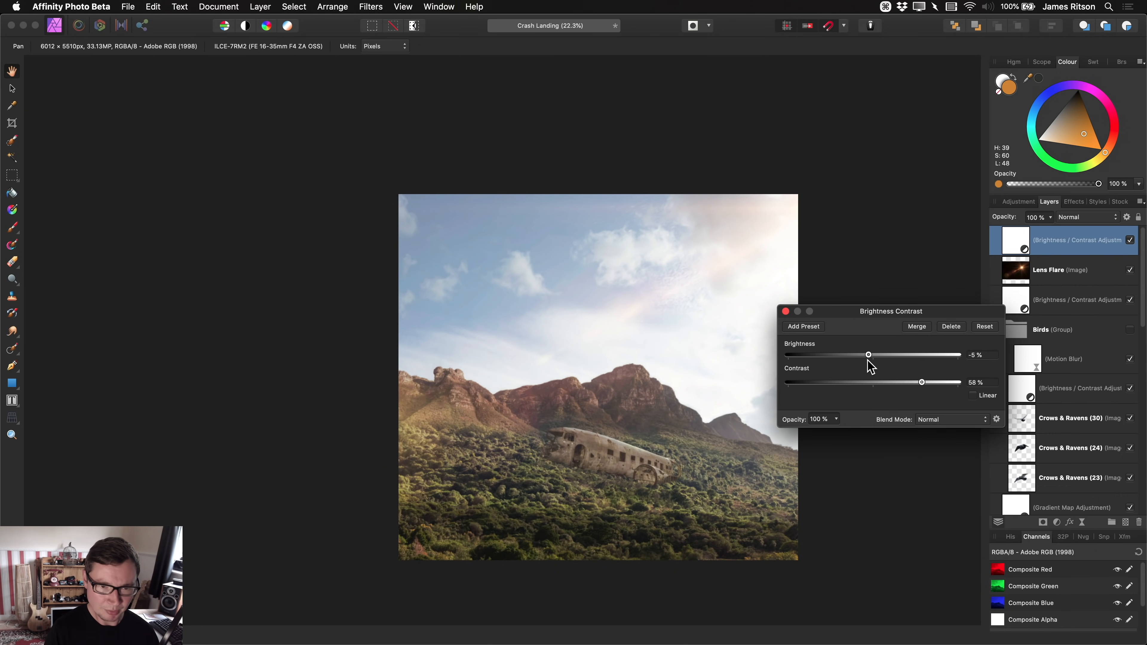
click(785, 312)
- Compare the composition with and without both Brightness / Contrast adjustments around the Lens Flare layer, examining the sky, clouds and mountains
scroll(737, 284, up, 1)
scroll(727, 272, up, 4)
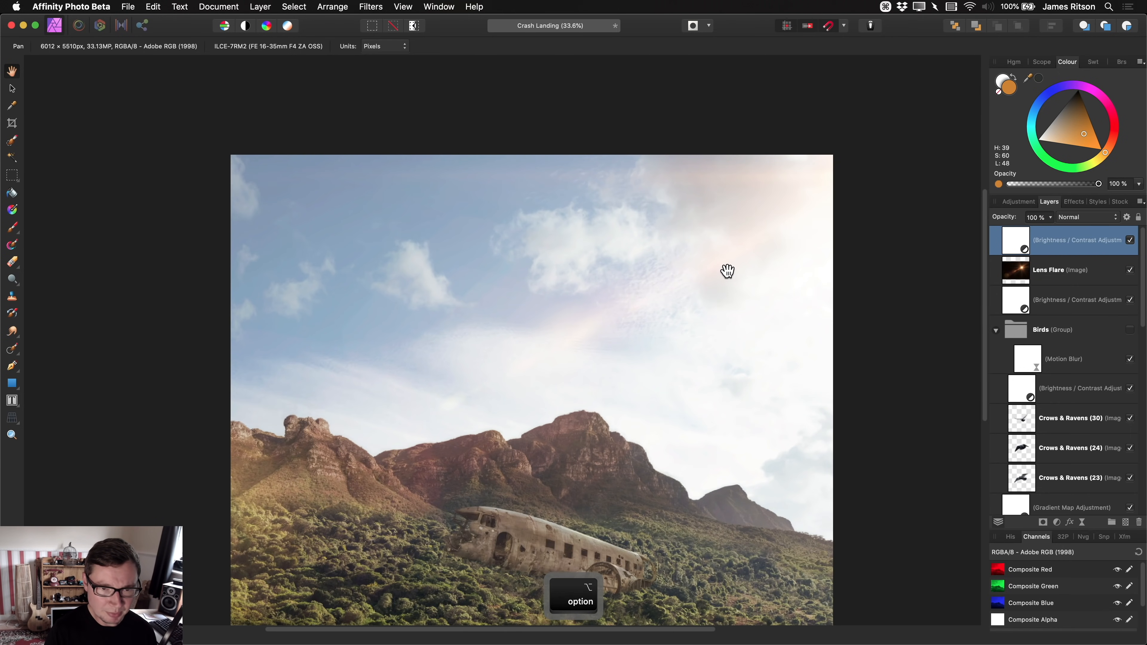
scroll(785, 259, down, 2)
scroll(786, 259, left, 2)
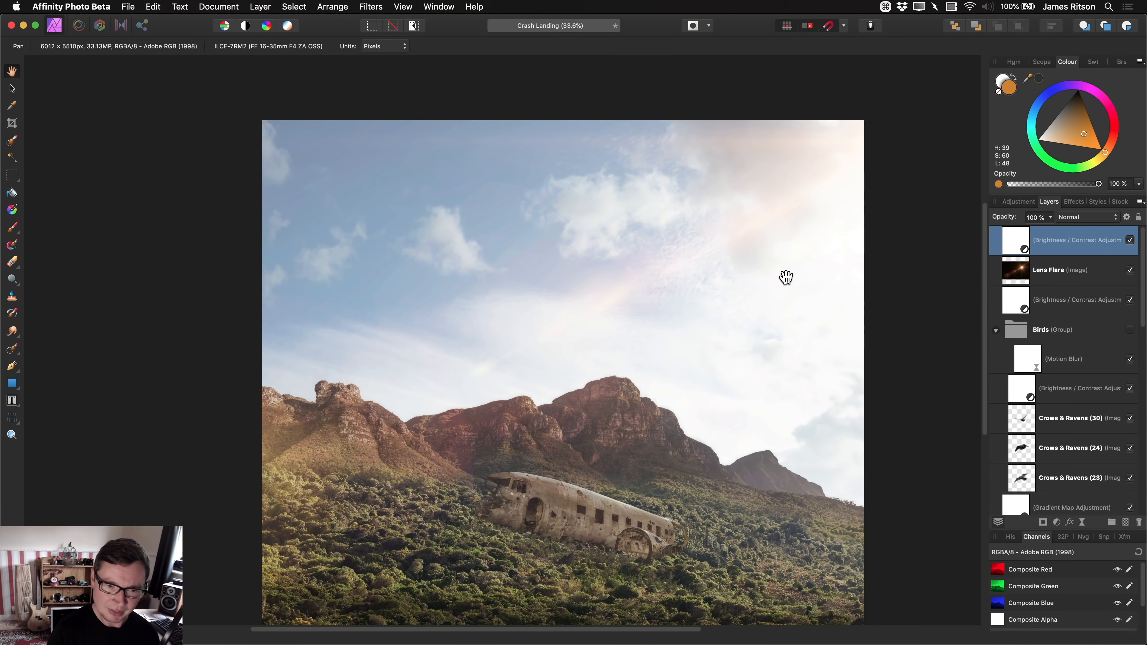
super+click(1108, 301)
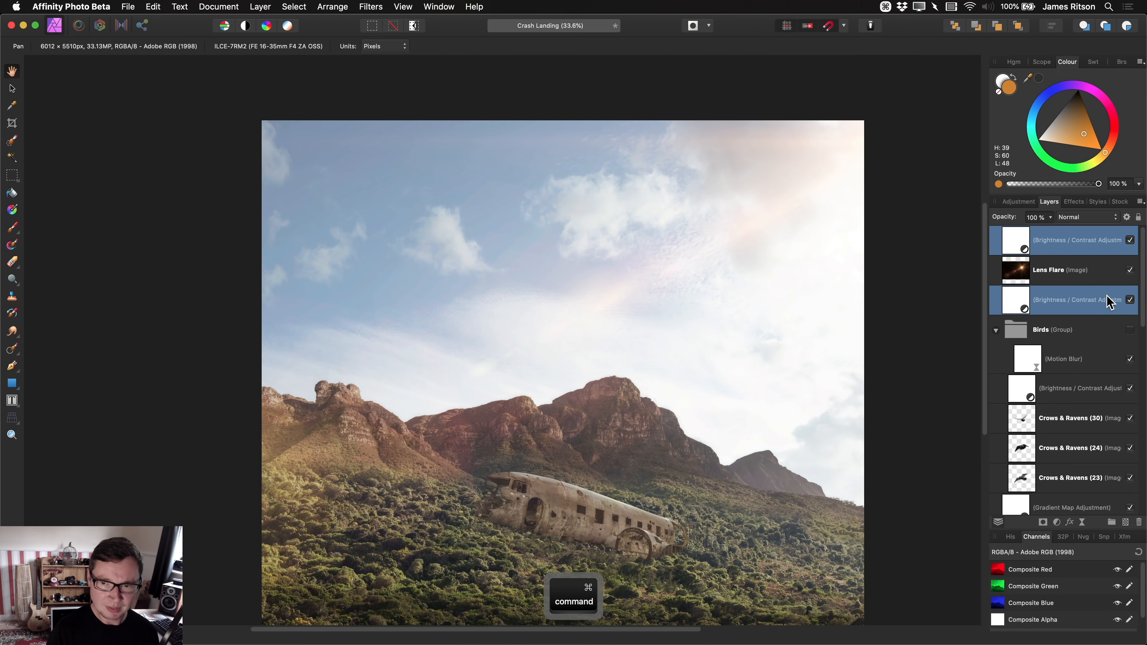
click(1130, 240)
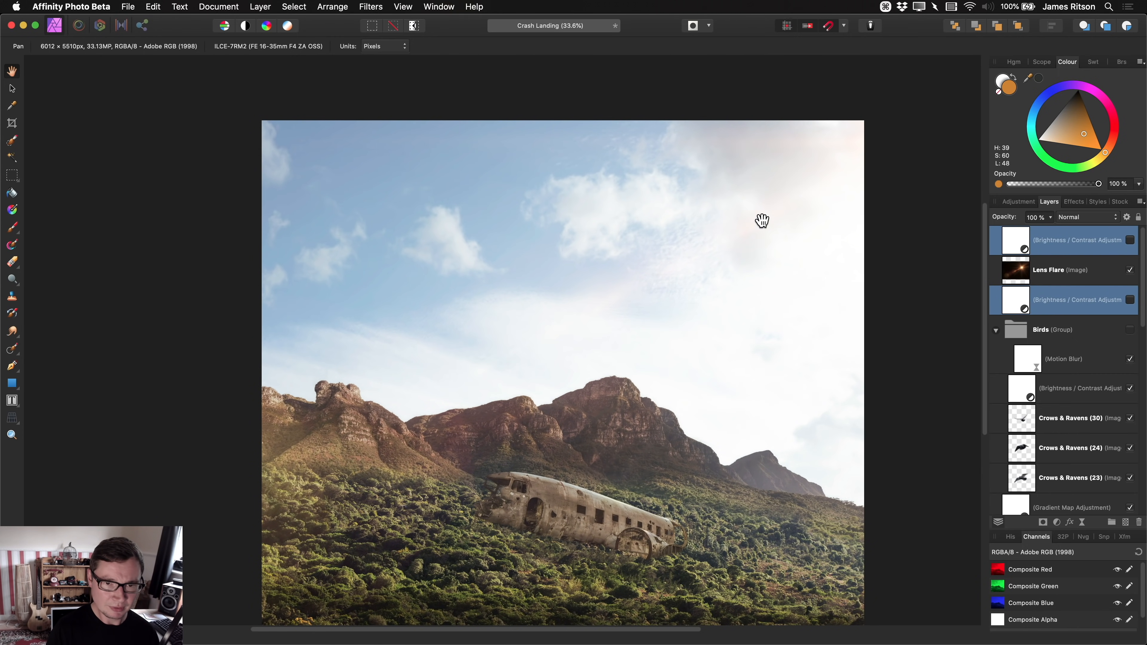
click(1130, 239)
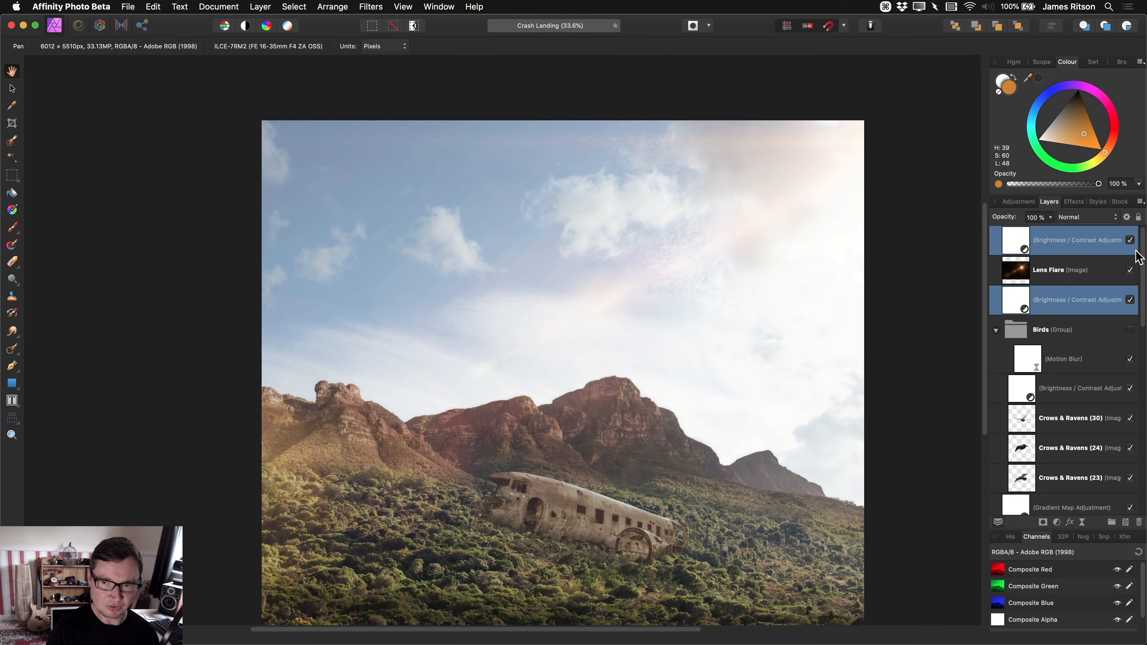
scroll(730, 223, up, 5)
click(1130, 240)
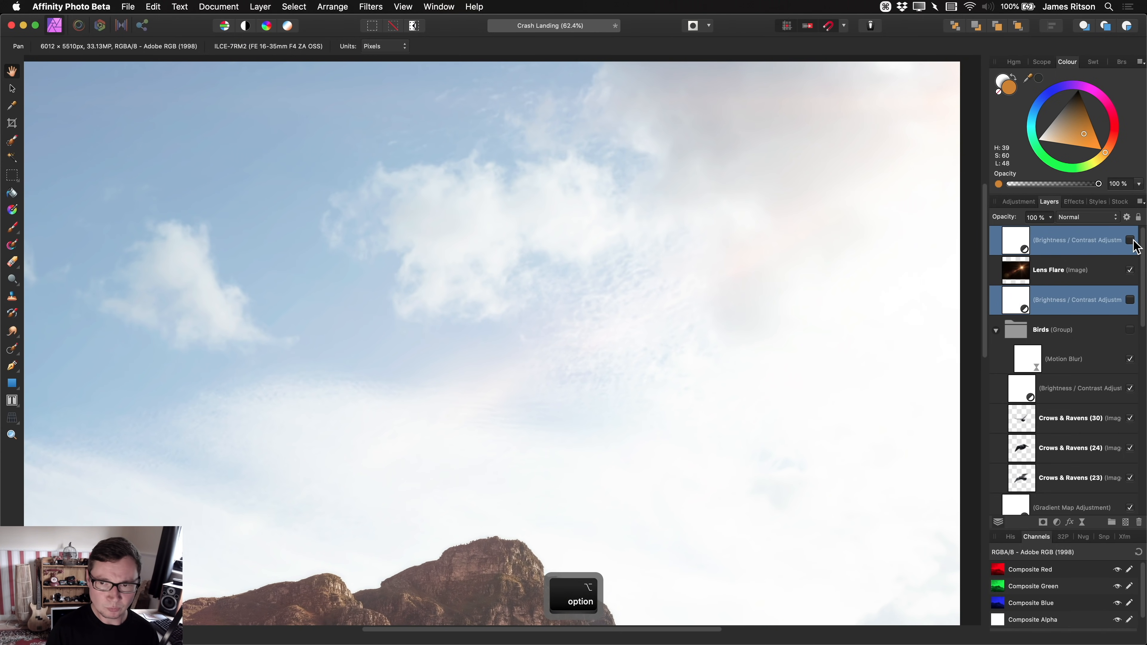
click(1131, 242)
scroll(729, 205, left, 3)
scroll(730, 206, down, 2)
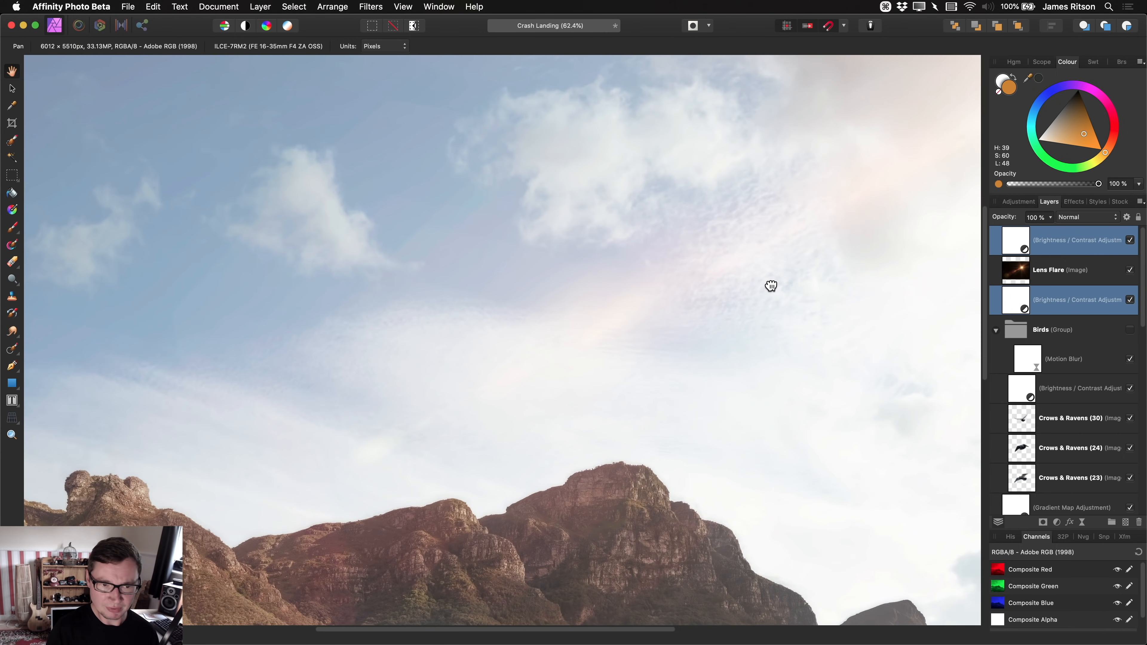
click(1130, 240)
click(1130, 240)
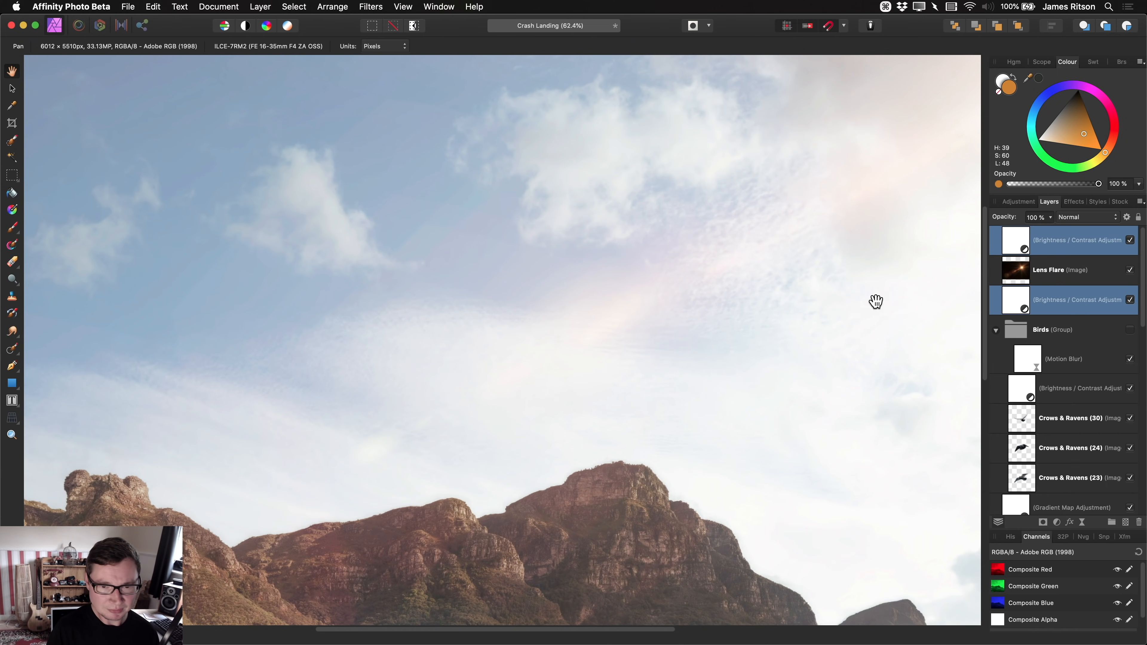
scroll(651, 376, right, 2)
key(super+0)
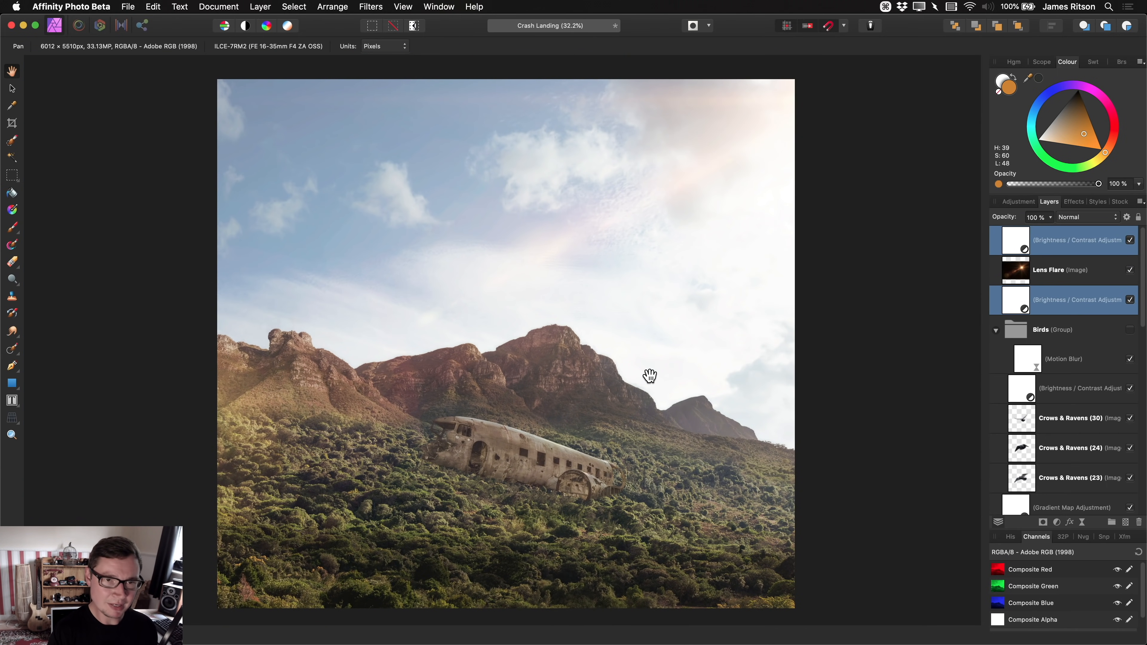
scroll(651, 376, down, 5)
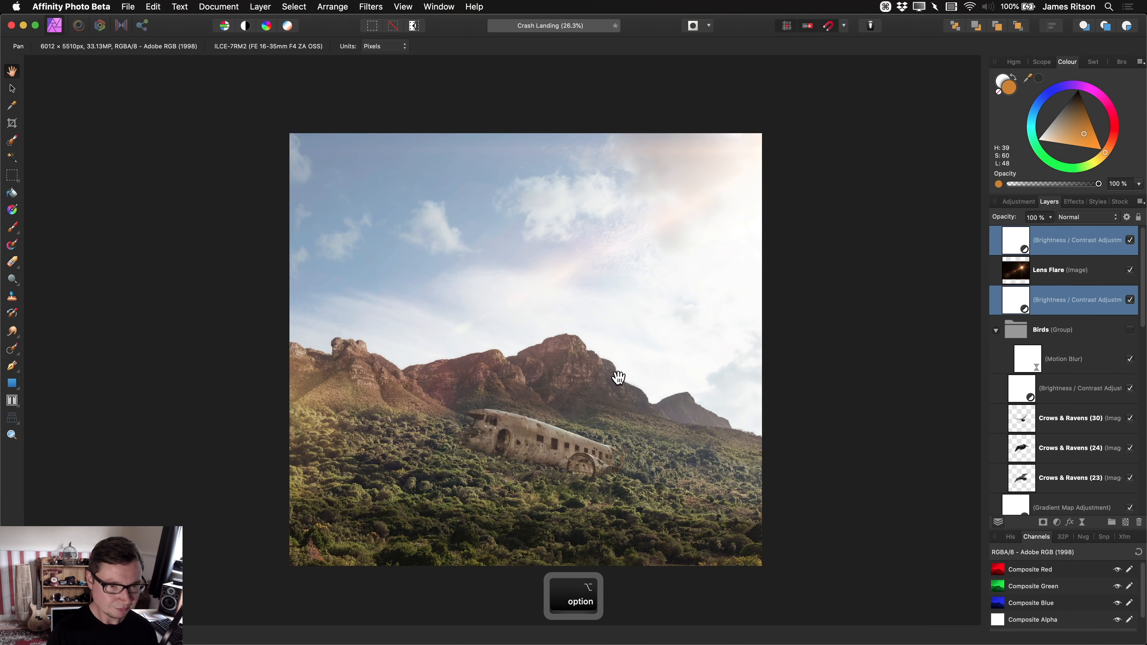
drag(643, 372, 619, 397)
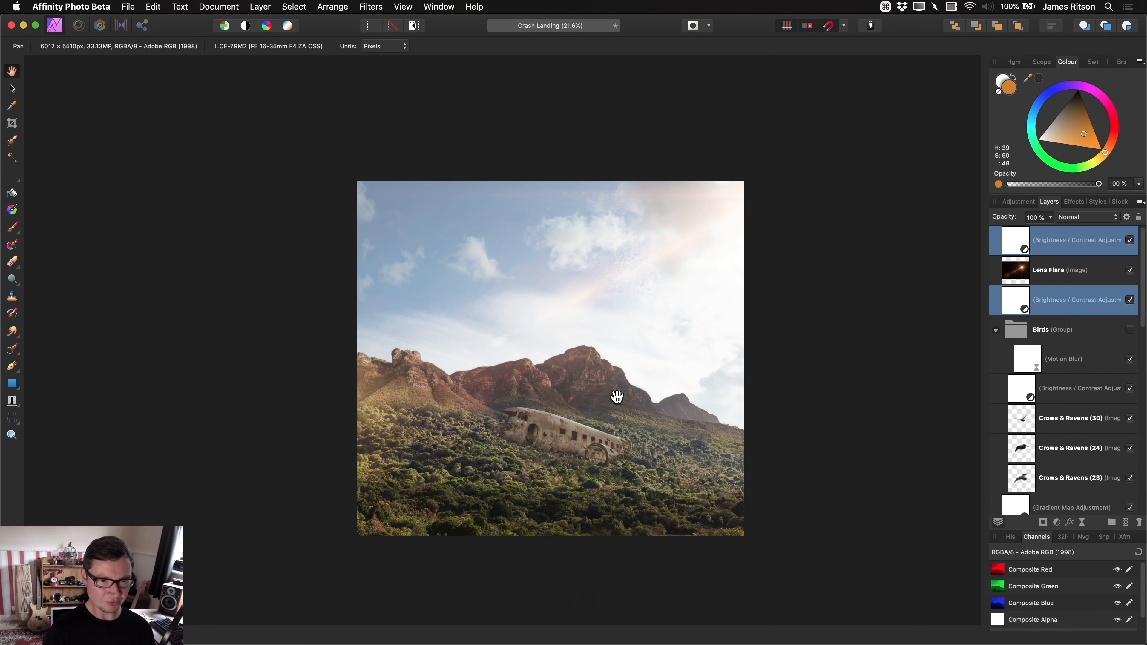
- Add a Selective Colour adjustment above the topmost Brightness / Contrast layer and target its Blacks
click(1058, 246)
scroll(727, 394, left, 3)
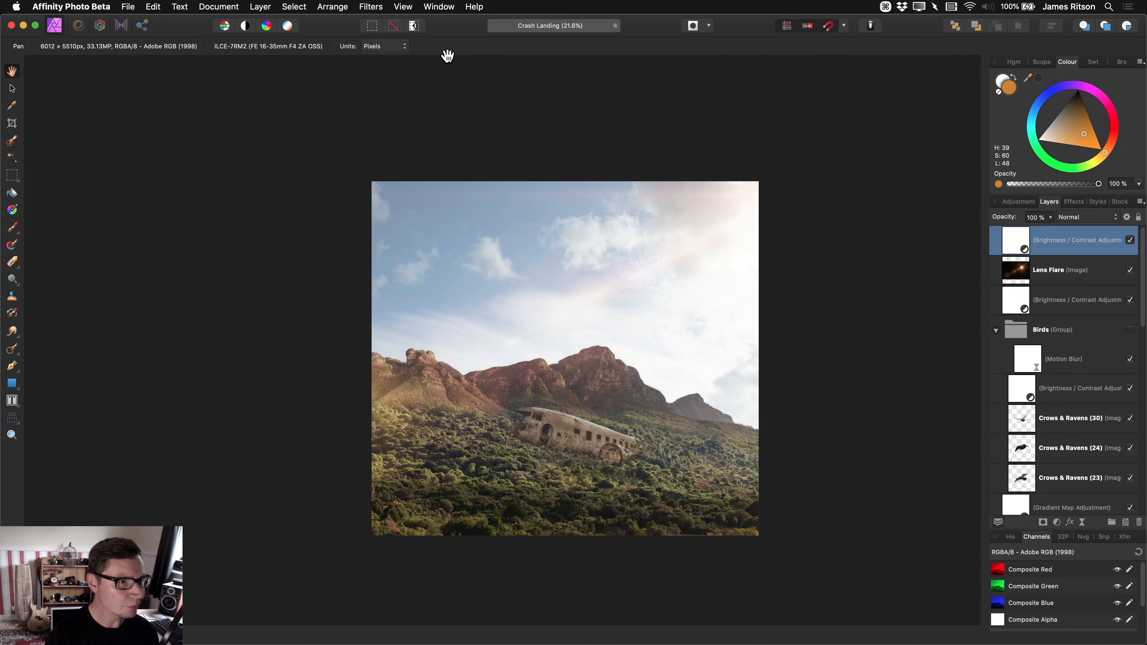
click(260, 6)
mouse_move(350, 136)
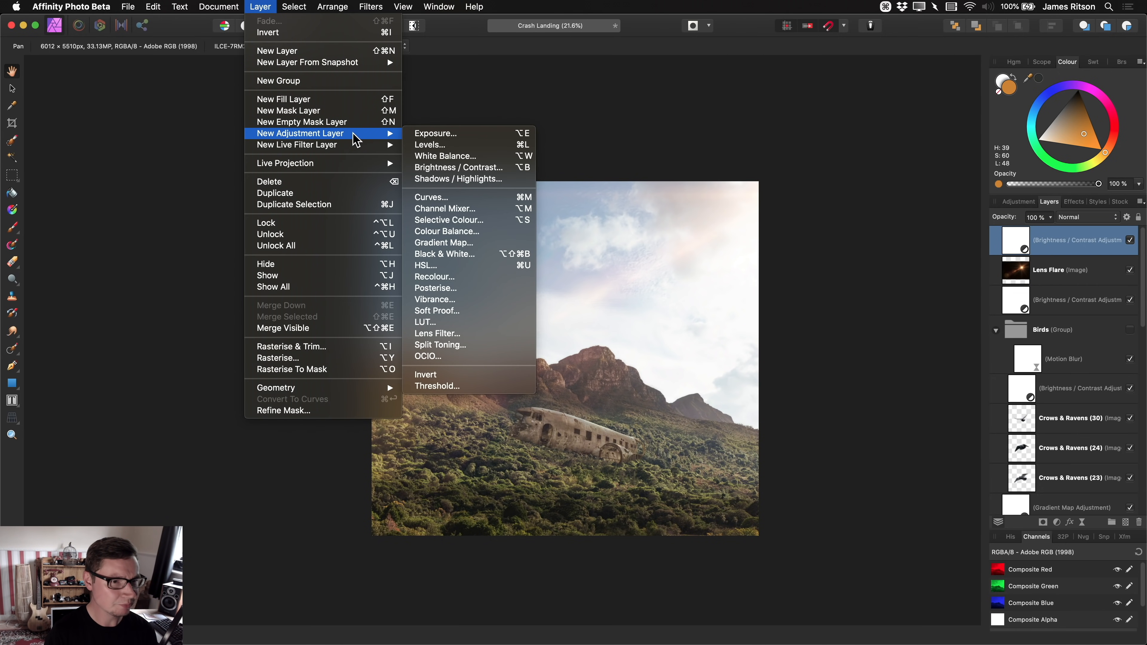
click(502, 221)
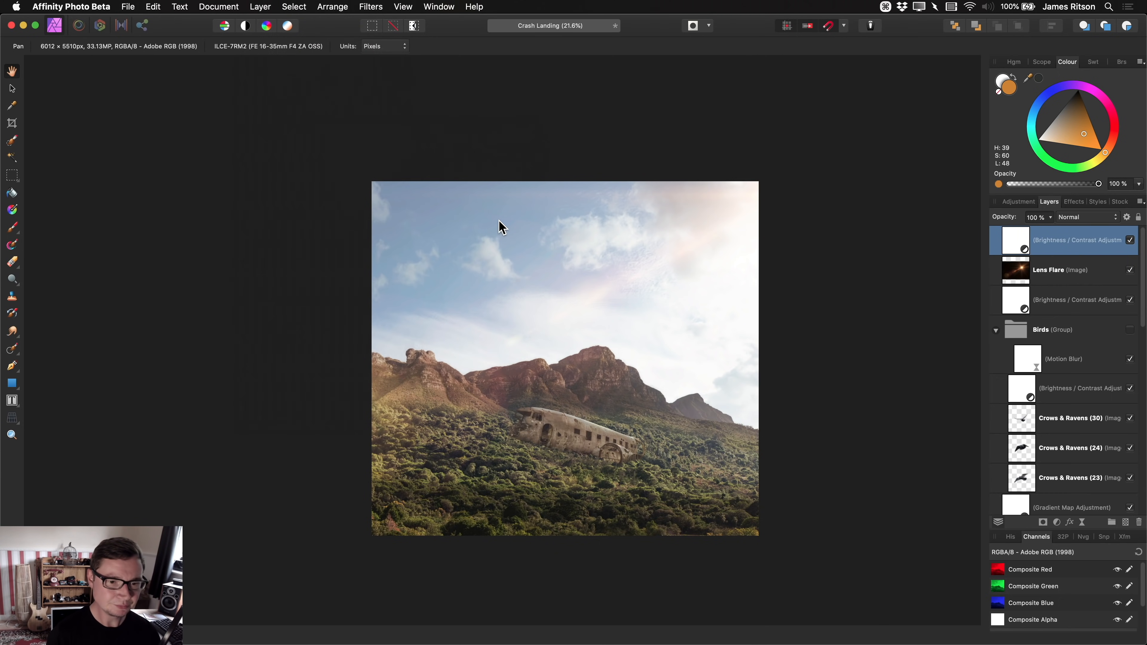
click(910, 300)
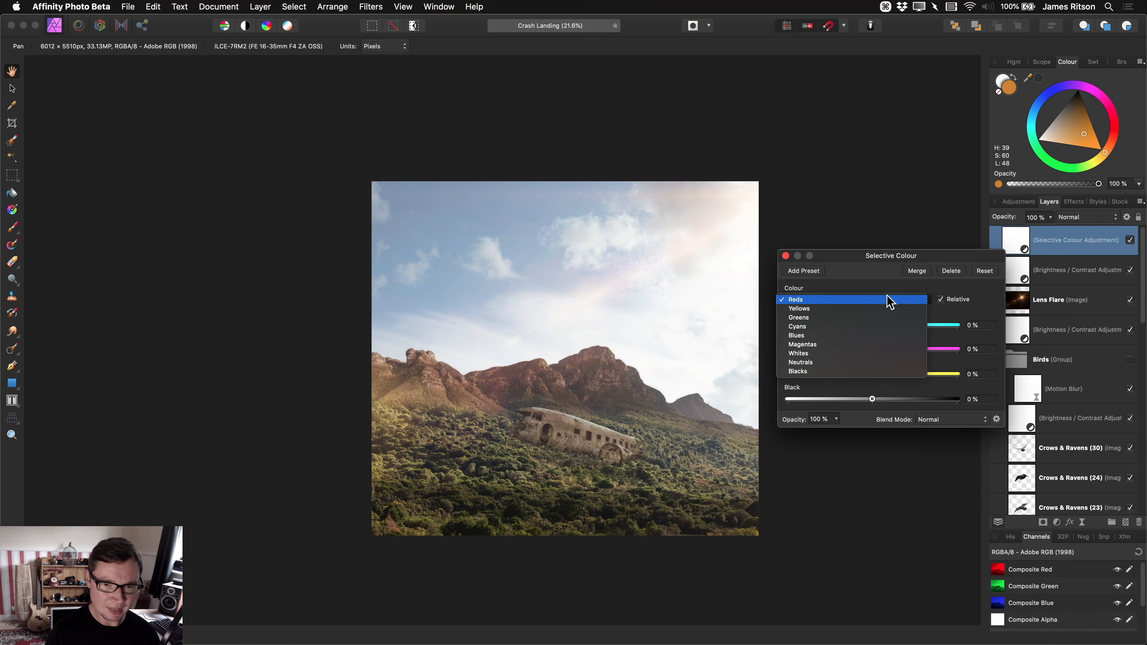
click(839, 371)
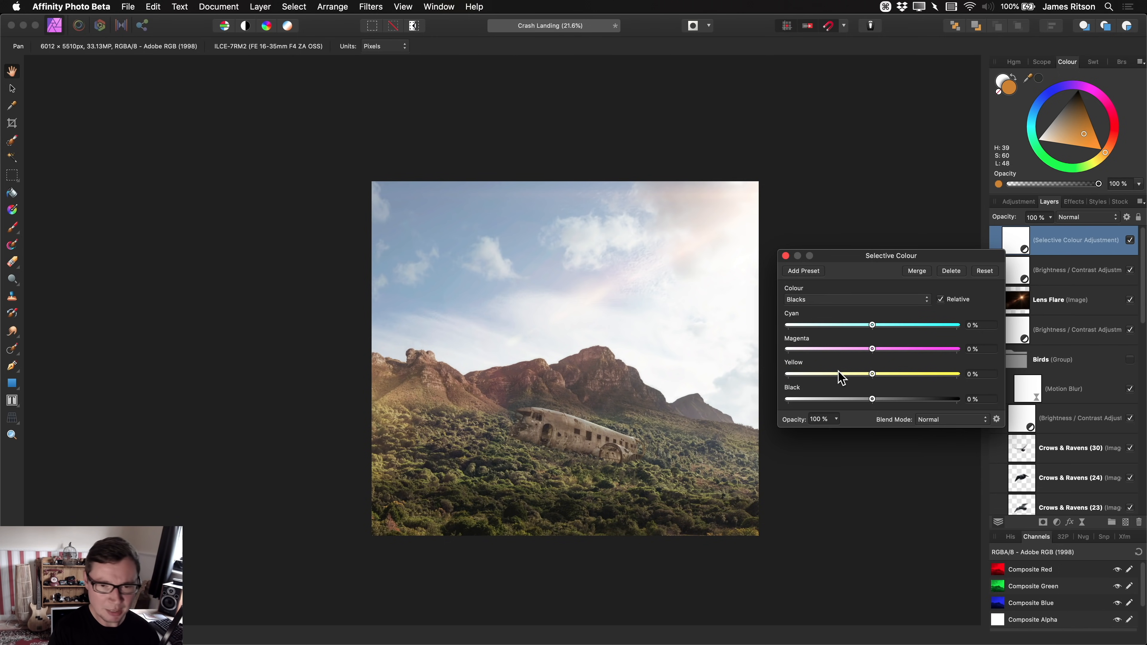
scroll(653, 391, up, 3)
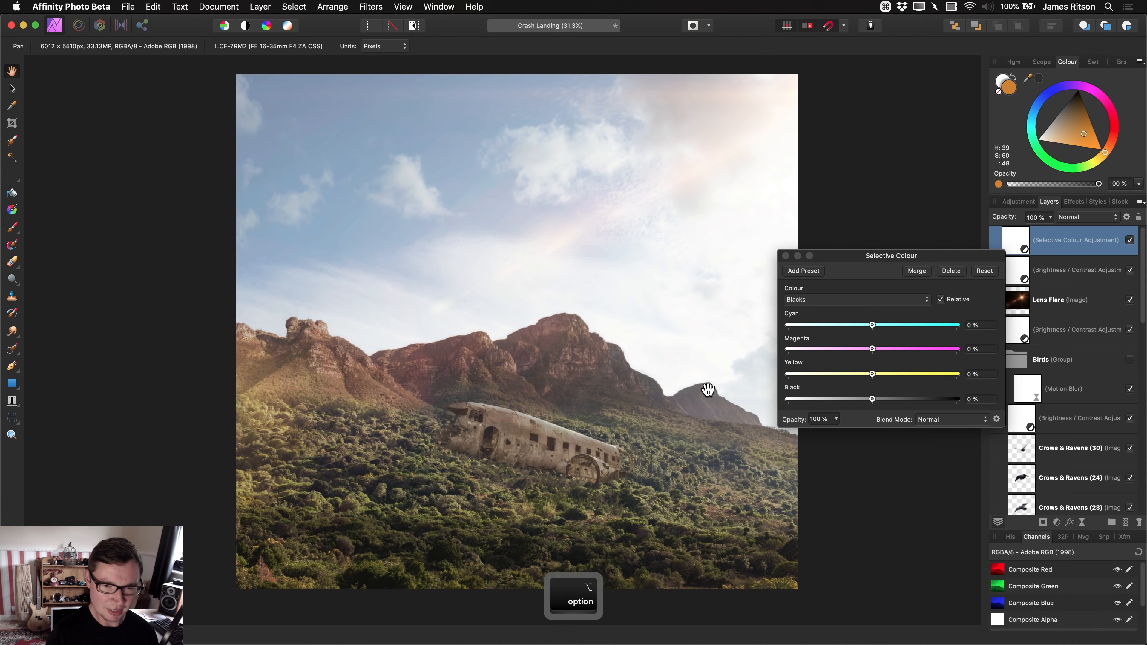
click(834, 300)
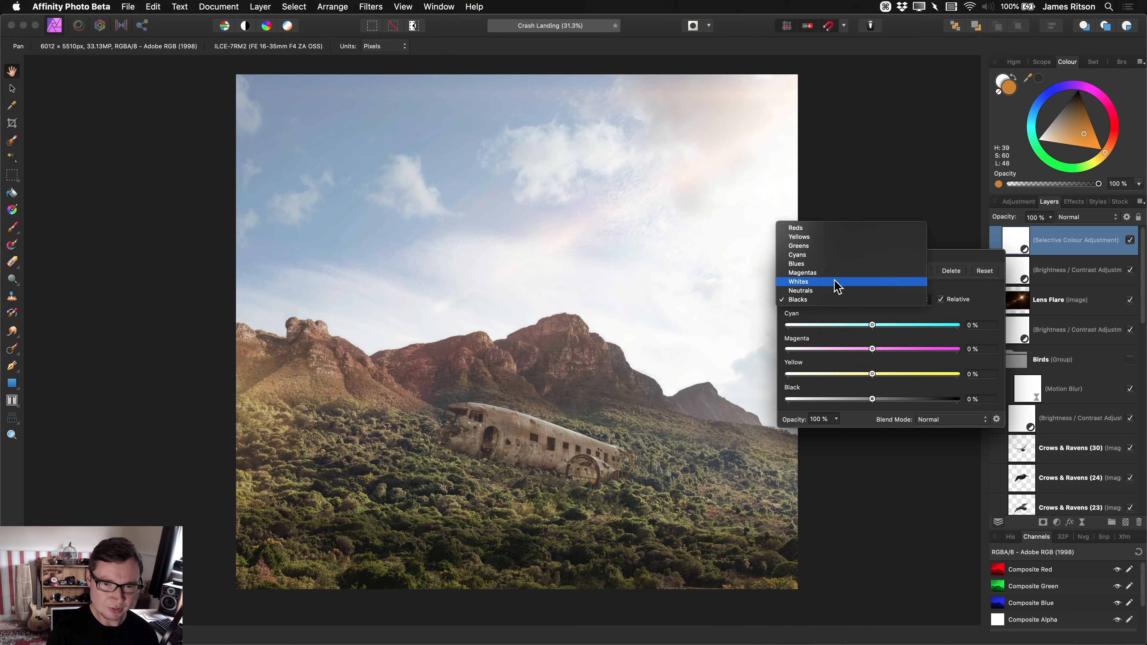
click(831, 300)
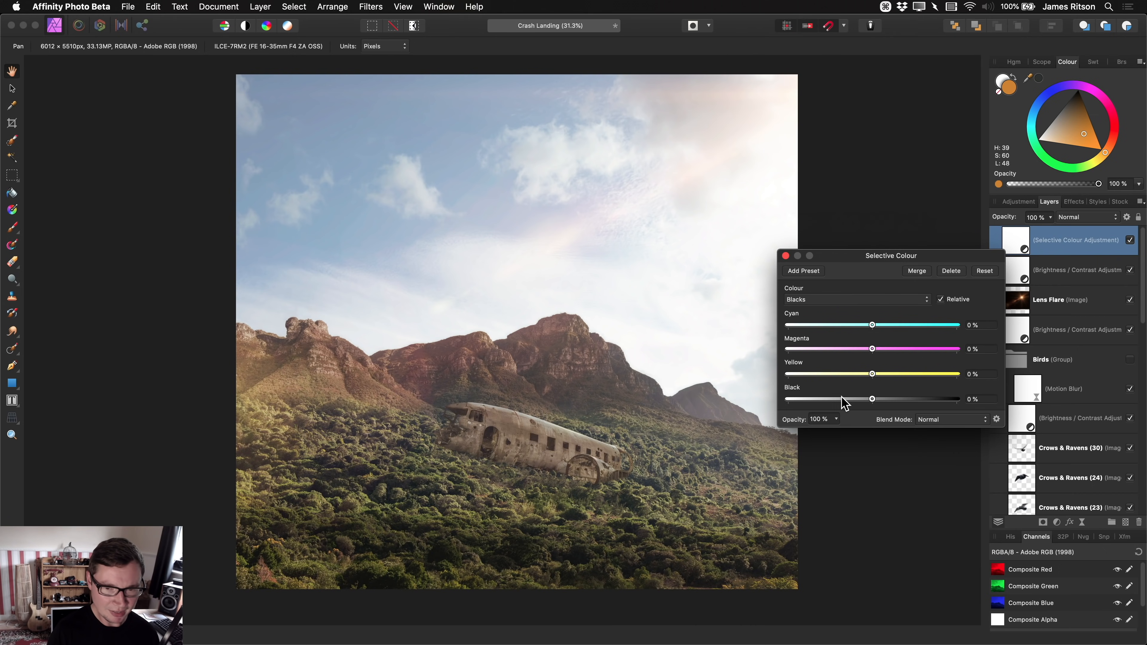
- Set Yellow to -17% for the Blacks in the Selective Colour adjustment, judging the tint in the foliage shadows
drag(871, 374, 818, 375)
scroll(584, 497, up, 1)
drag(584, 497, 619, 440)
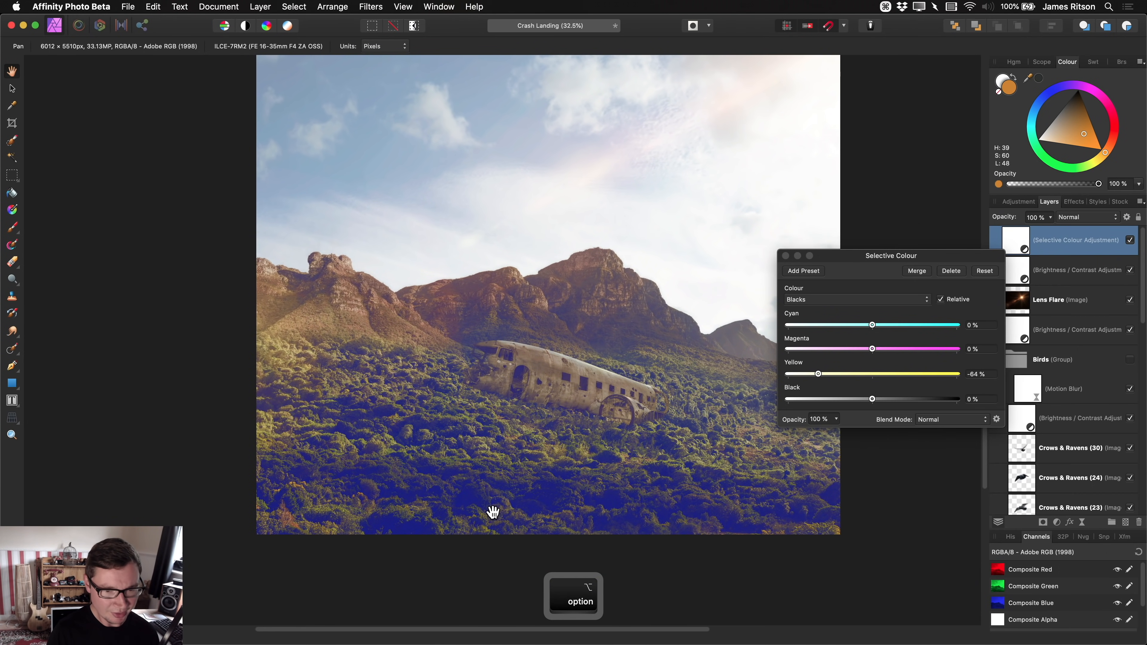
scroll(485, 464, up, 3)
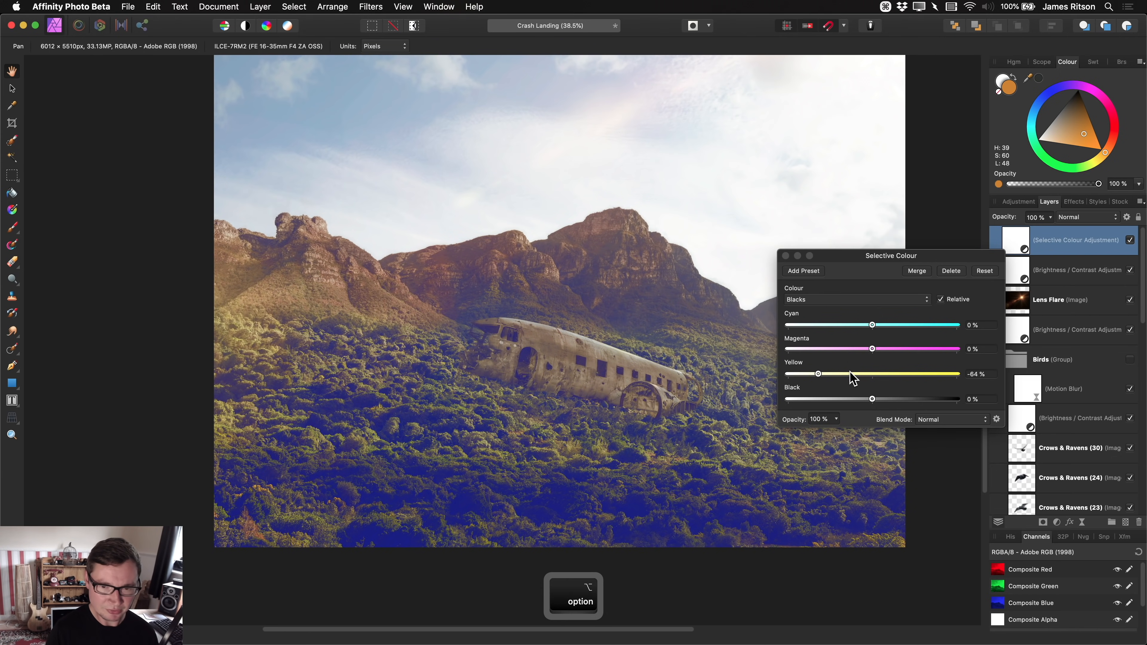
drag(819, 375, 858, 380)
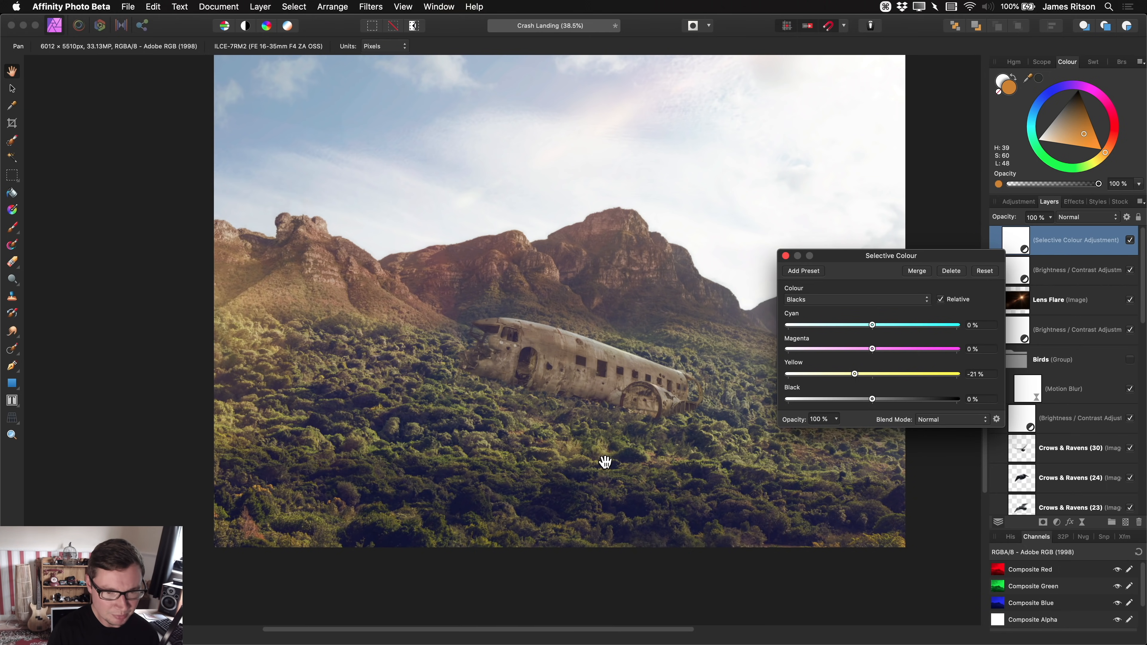
scroll(605, 460, up, 8)
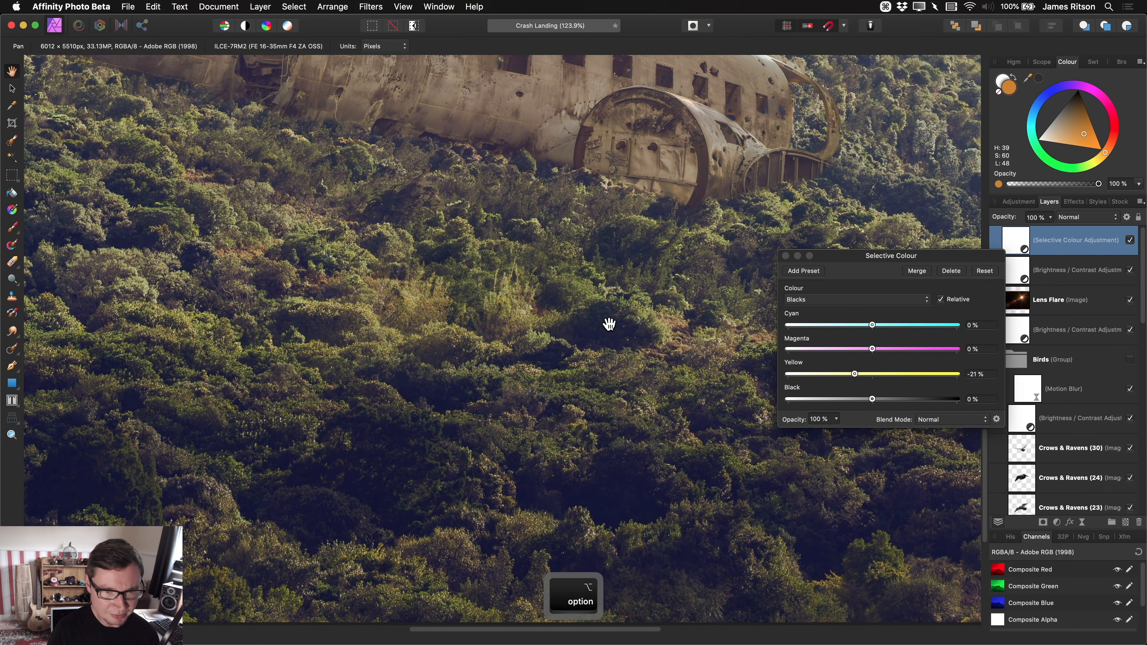
click(856, 375)
drag(856, 376, 858, 379)
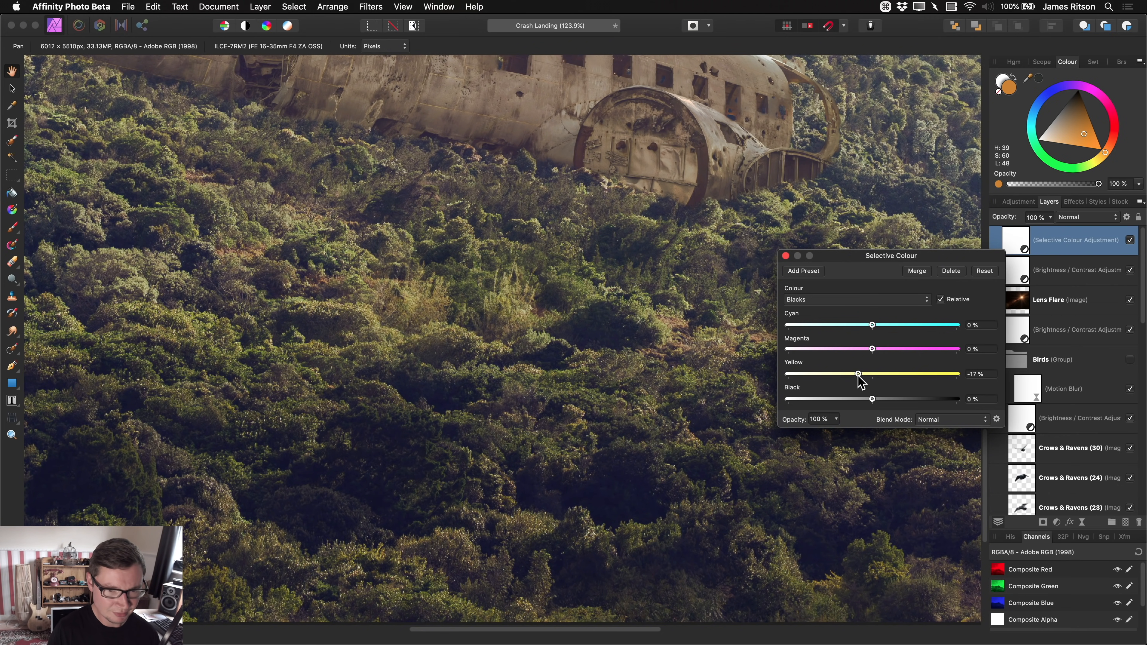
drag(309, 232, 418, 345)
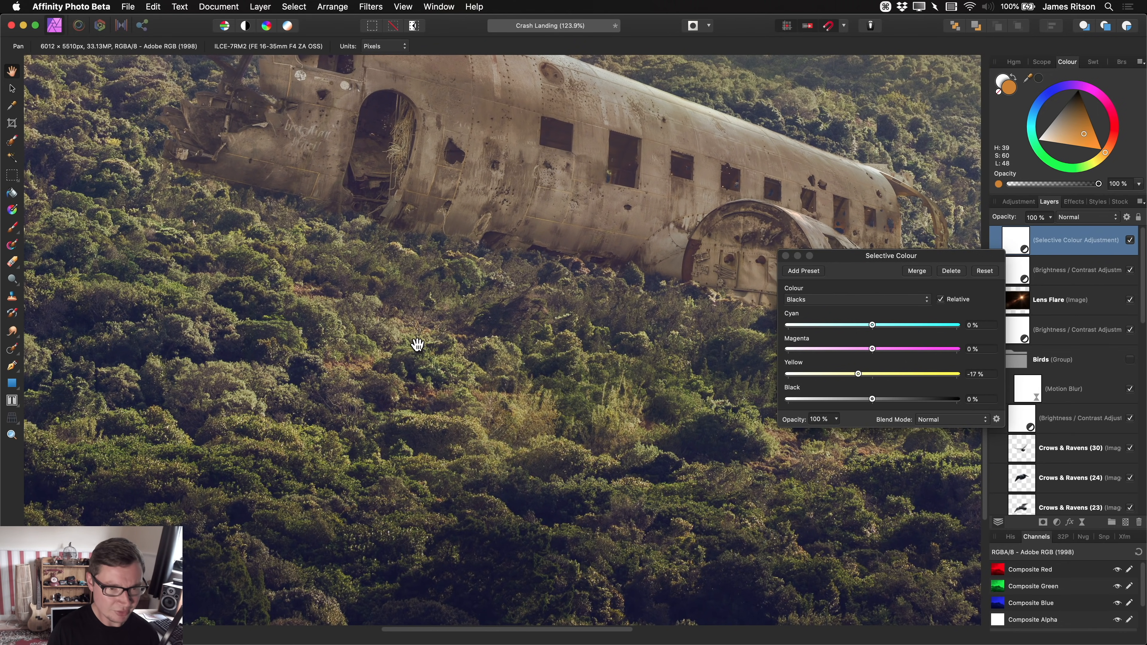
key(super+0)
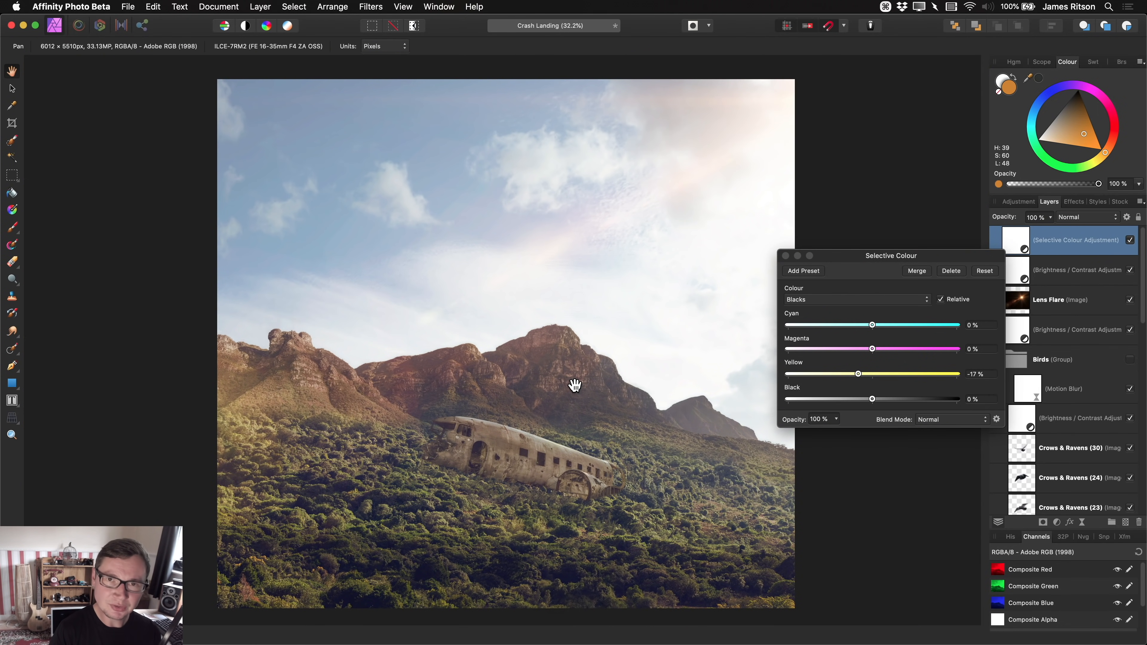
- Target the Yellows in the Selective Colour adjustment and set Magenta to -29% and Yellow to -43%, judging the foliage
click(888, 300)
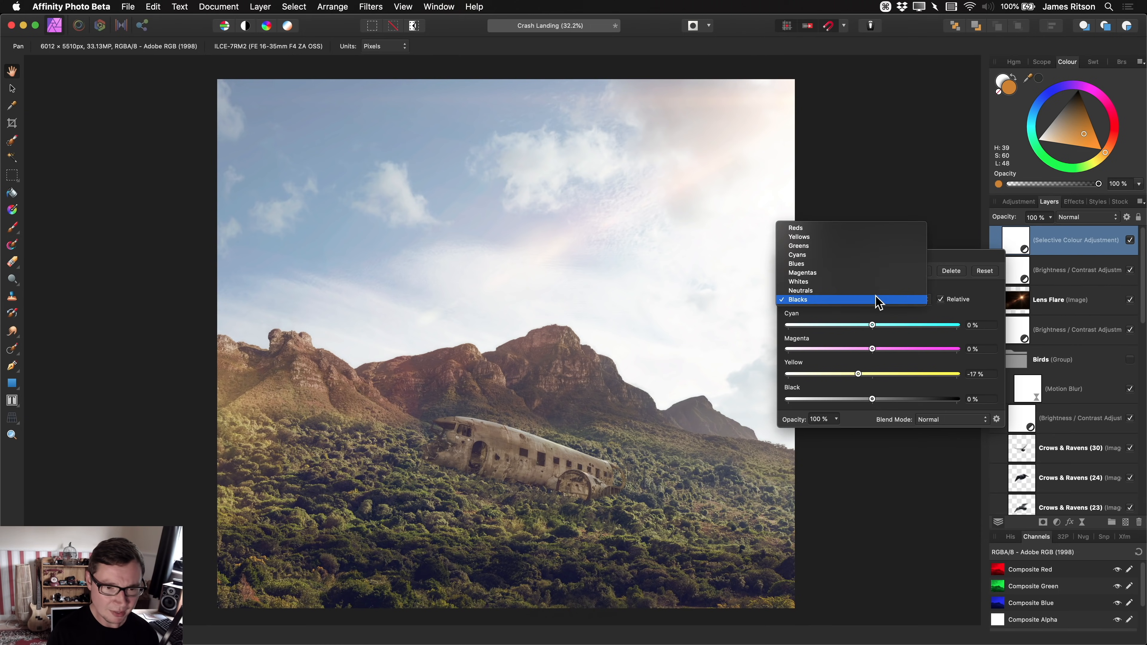
click(823, 238)
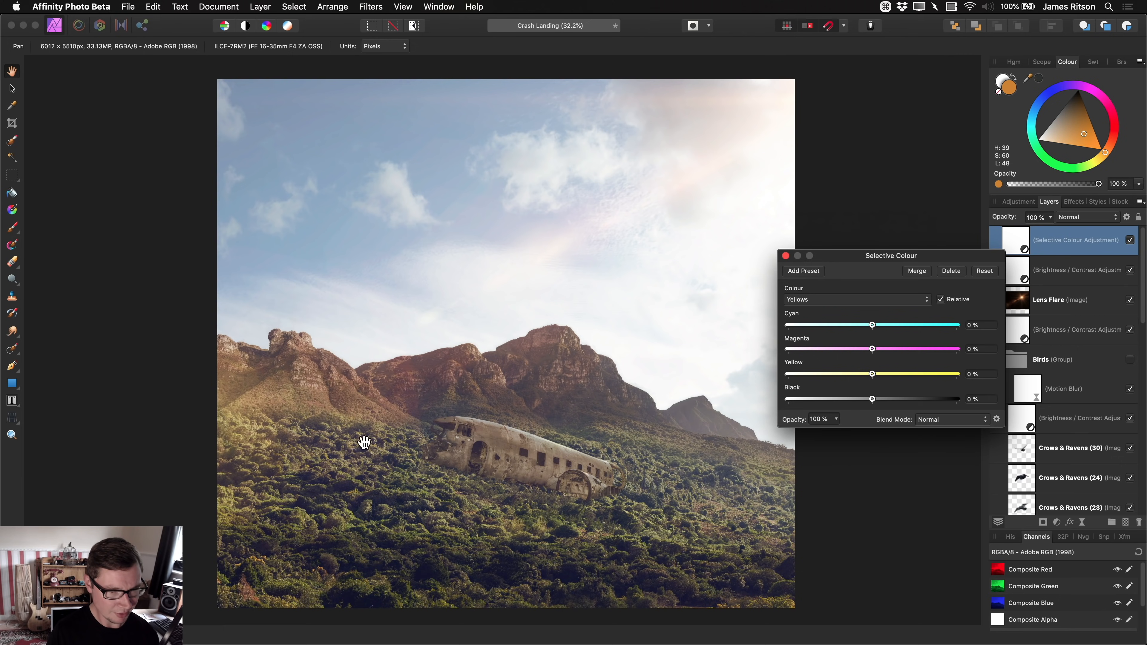
drag(507, 473, 562, 443)
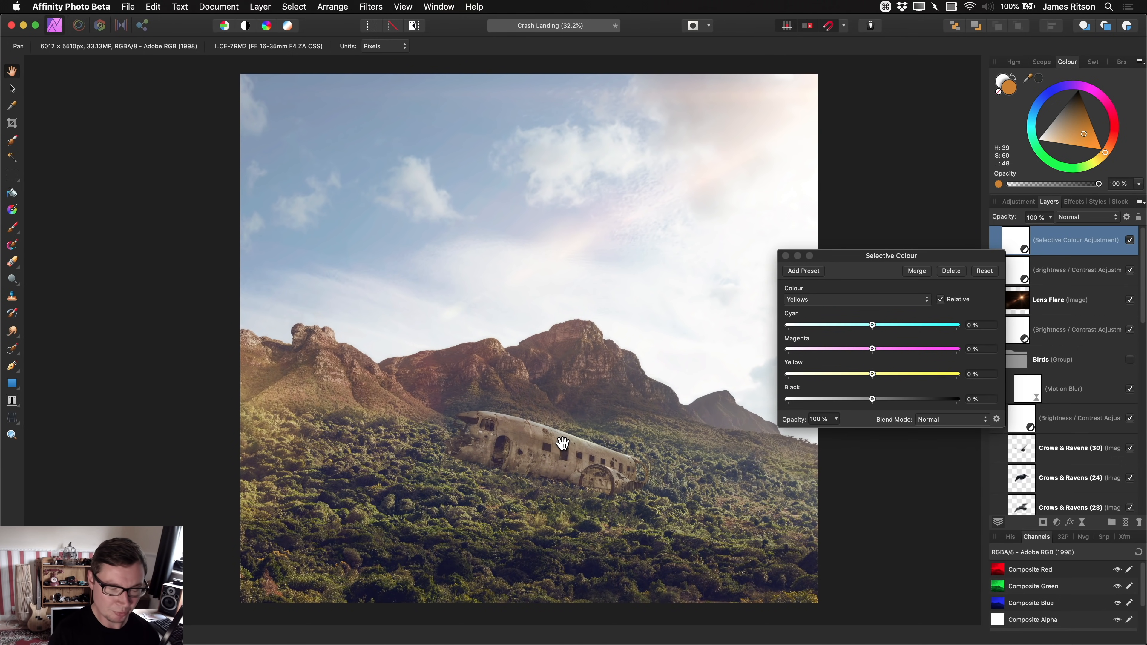
drag(338, 497, 373, 479)
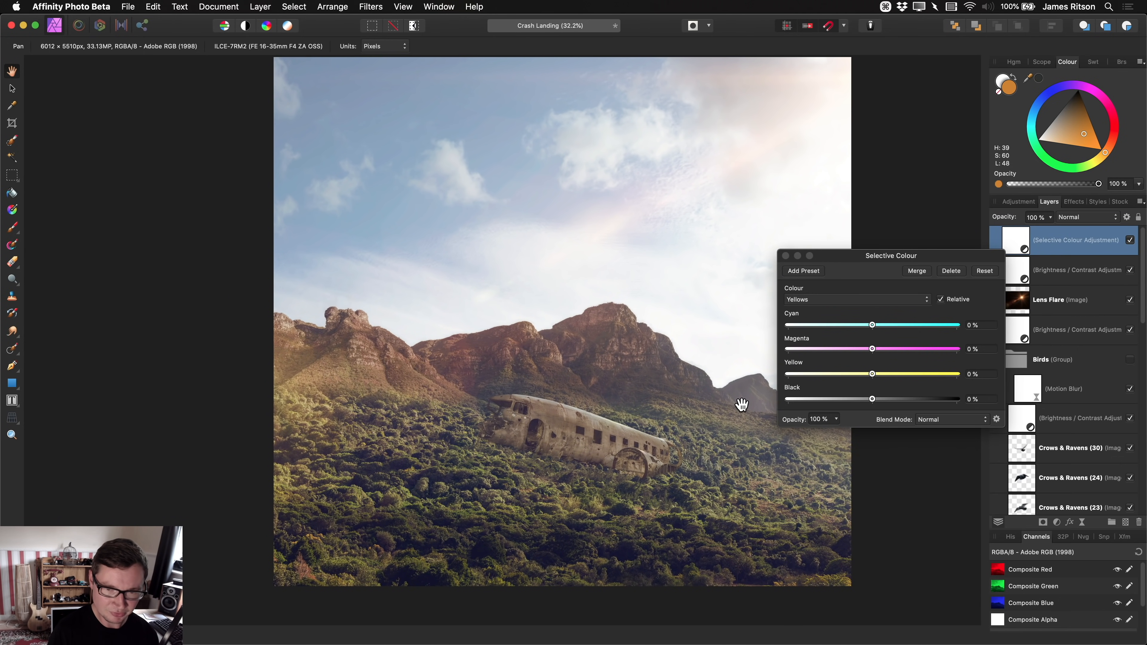
drag(874, 374, 851, 357)
click(839, 349)
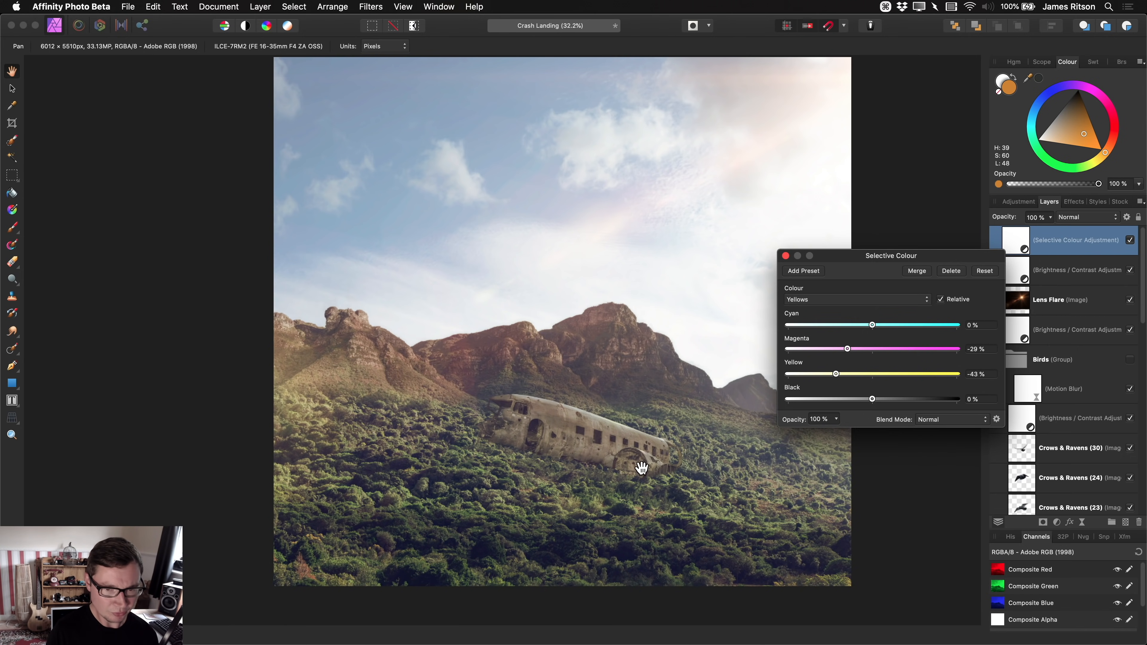
drag(542, 479, 516, 460)
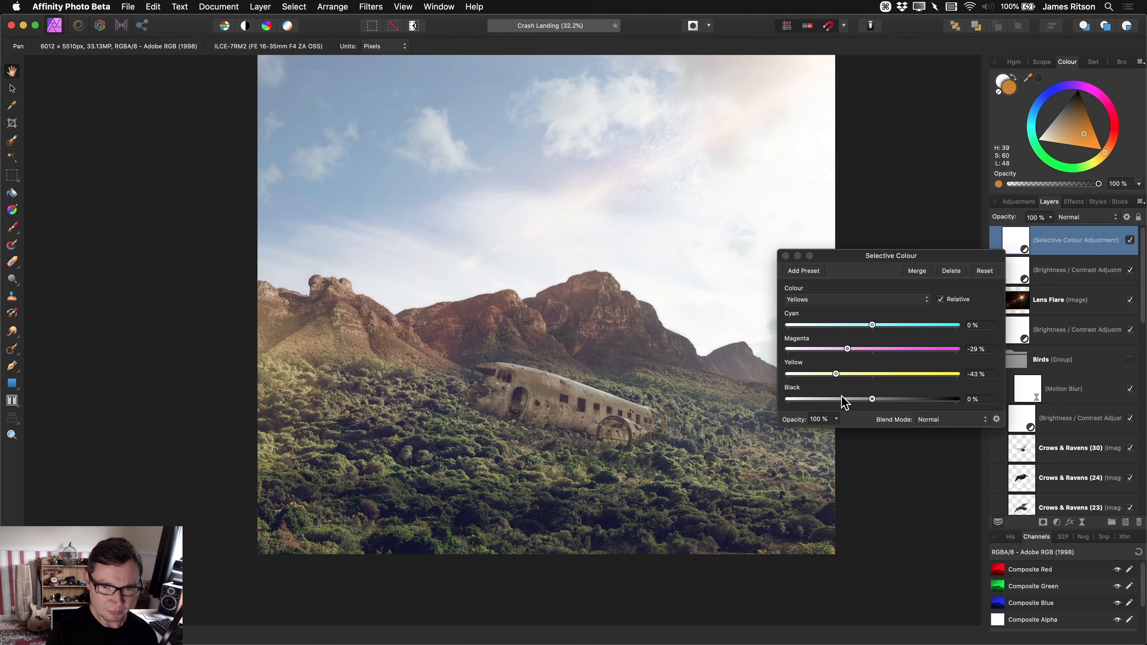
- Refine the Yellows in the Selective Colour adjustment to Magenta -21% and Yellow -68%, then close its settings
drag(848, 351, 818, 374)
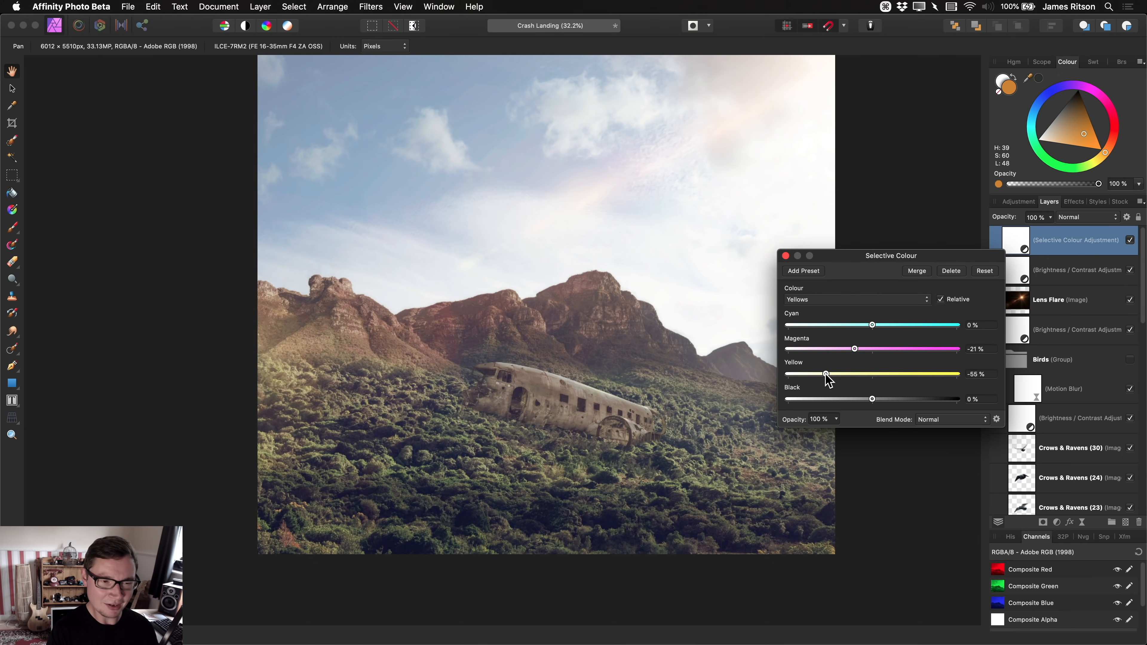
scroll(612, 415, down, 2)
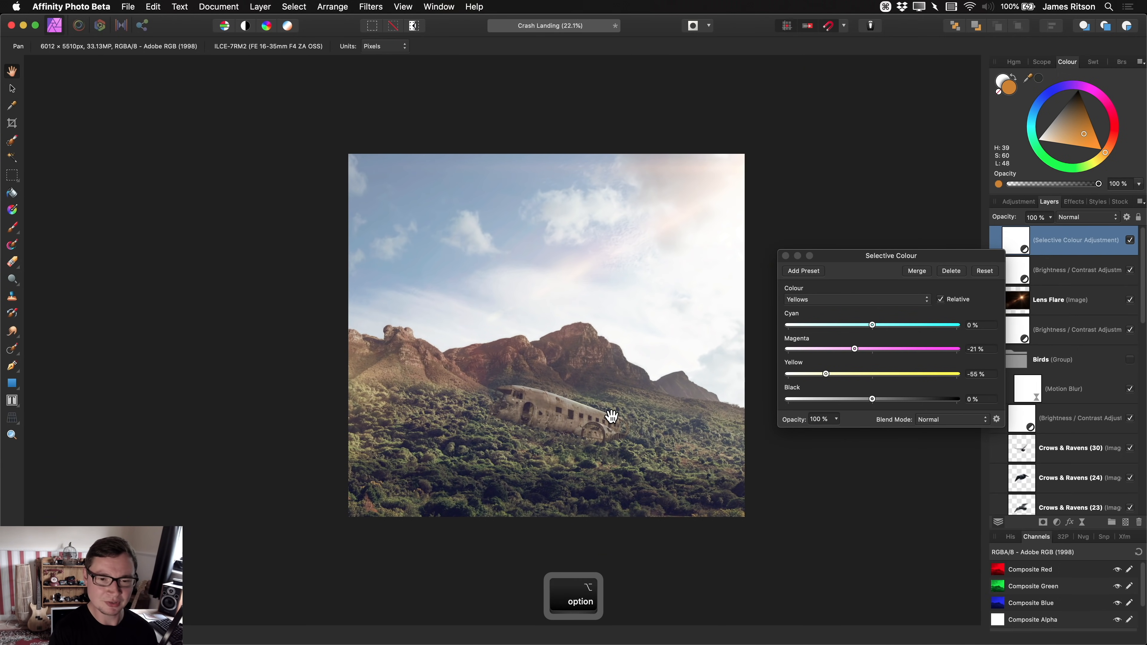
scroll(668, 386, down, 1)
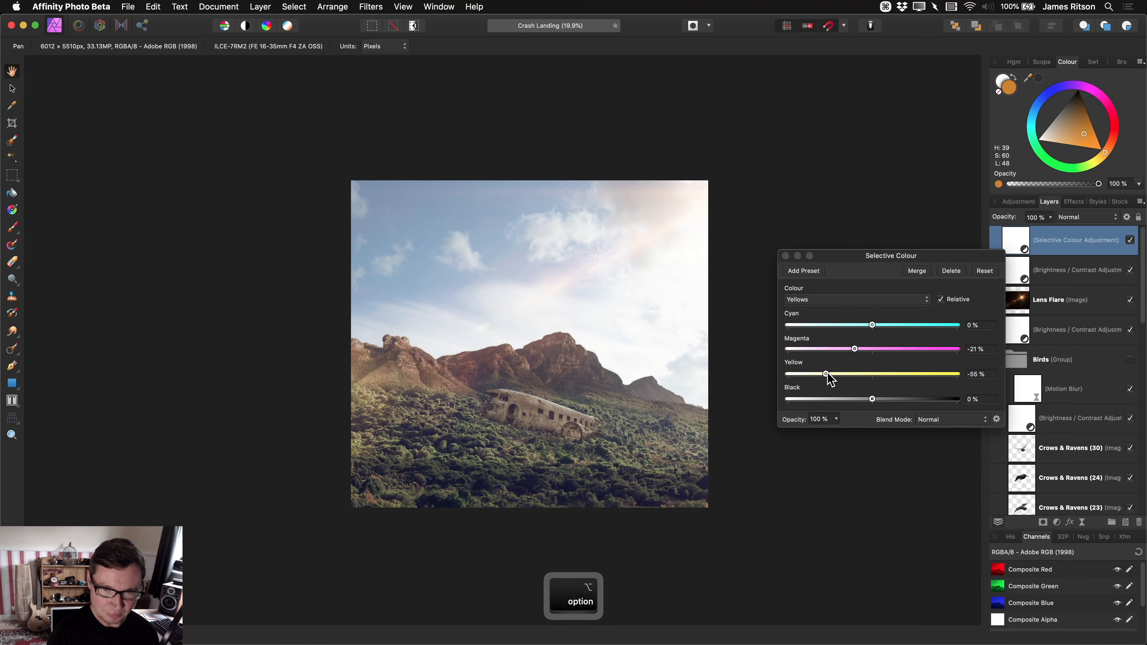
mouse_move(827, 375)
mouse_down()
mouse_move(789, 376)
mouse_move(823, 384)
mouse_up()
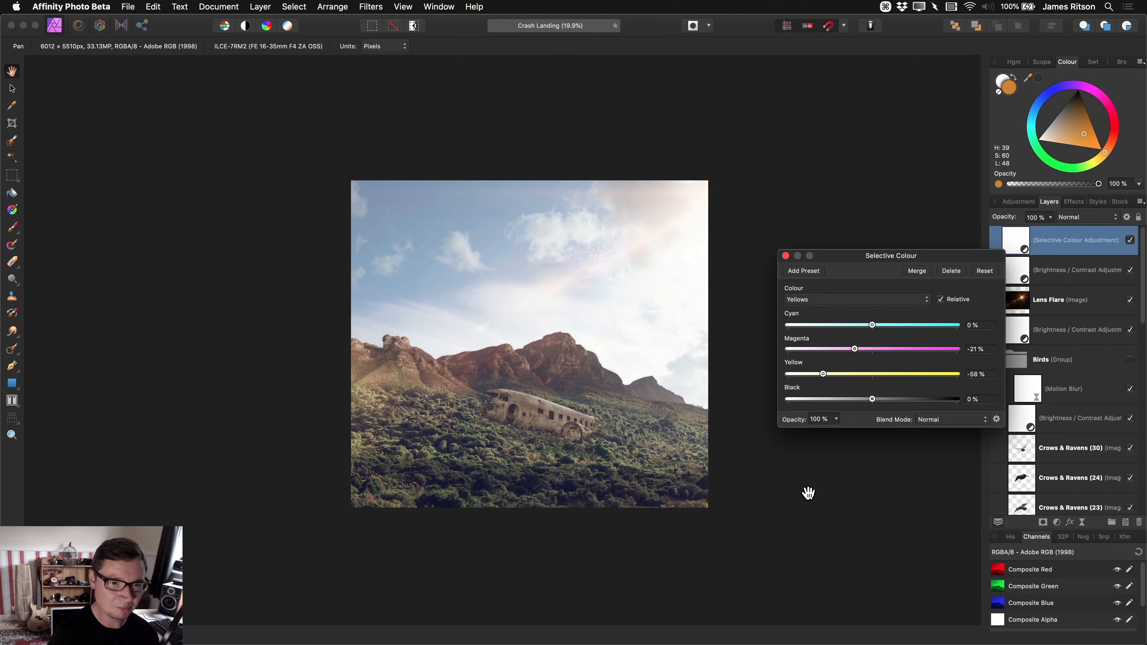
drag(819, 381, 817, 379)
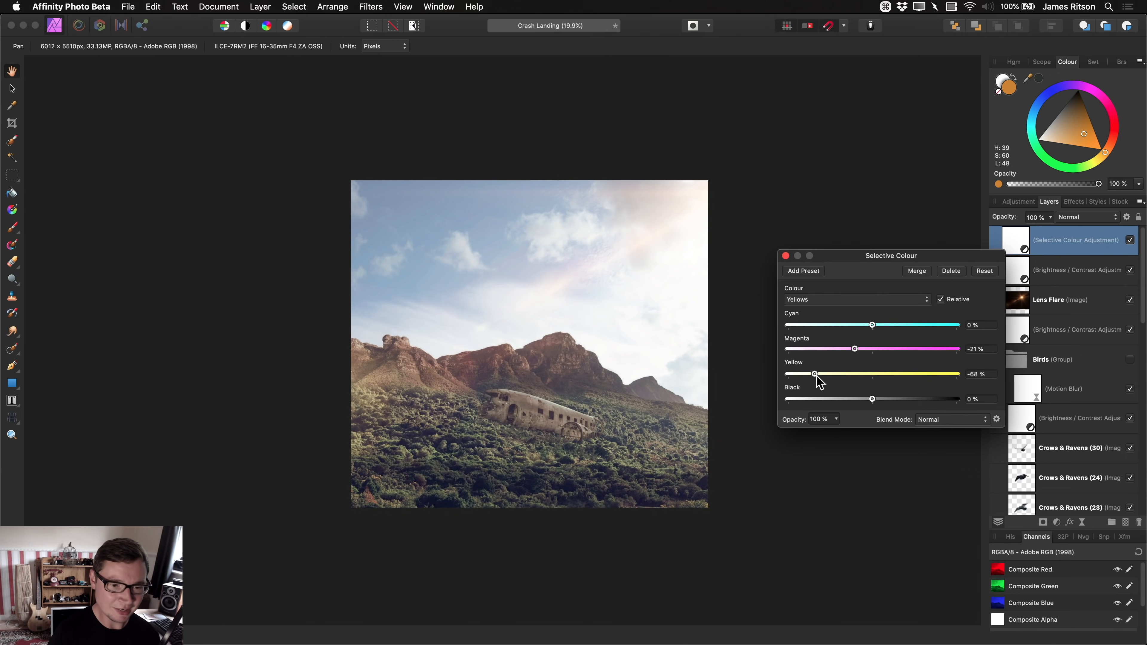
click(786, 256)
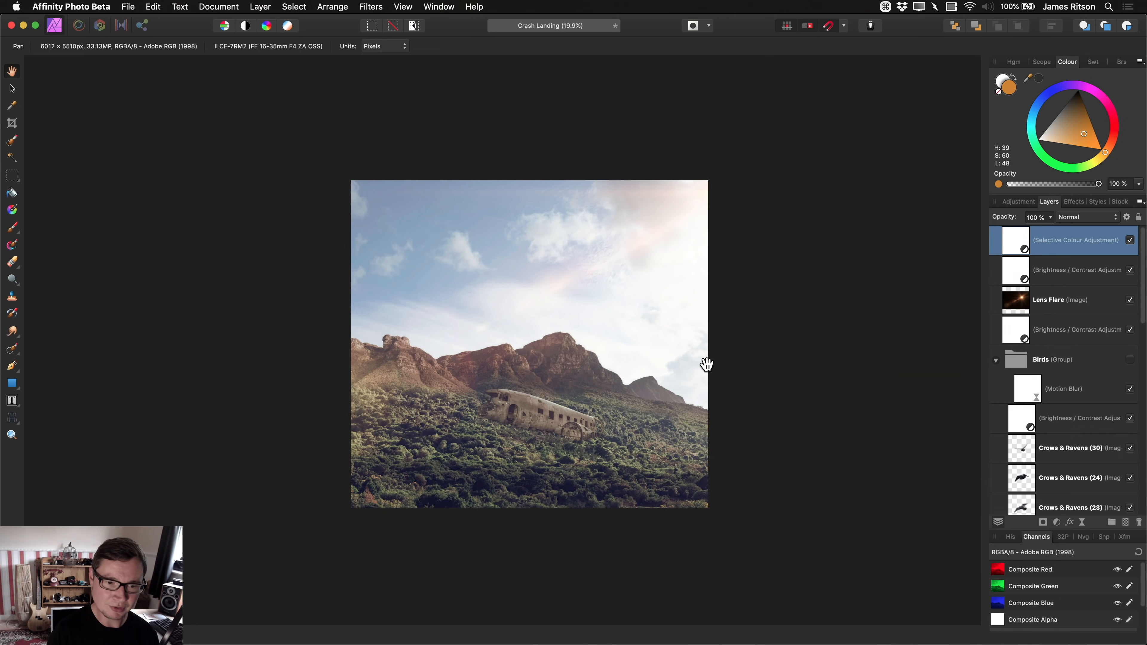
- Add an HSL adjustment above the Selective Colour layer and set the reds' Saturation Shift to 6%
key(super+0)
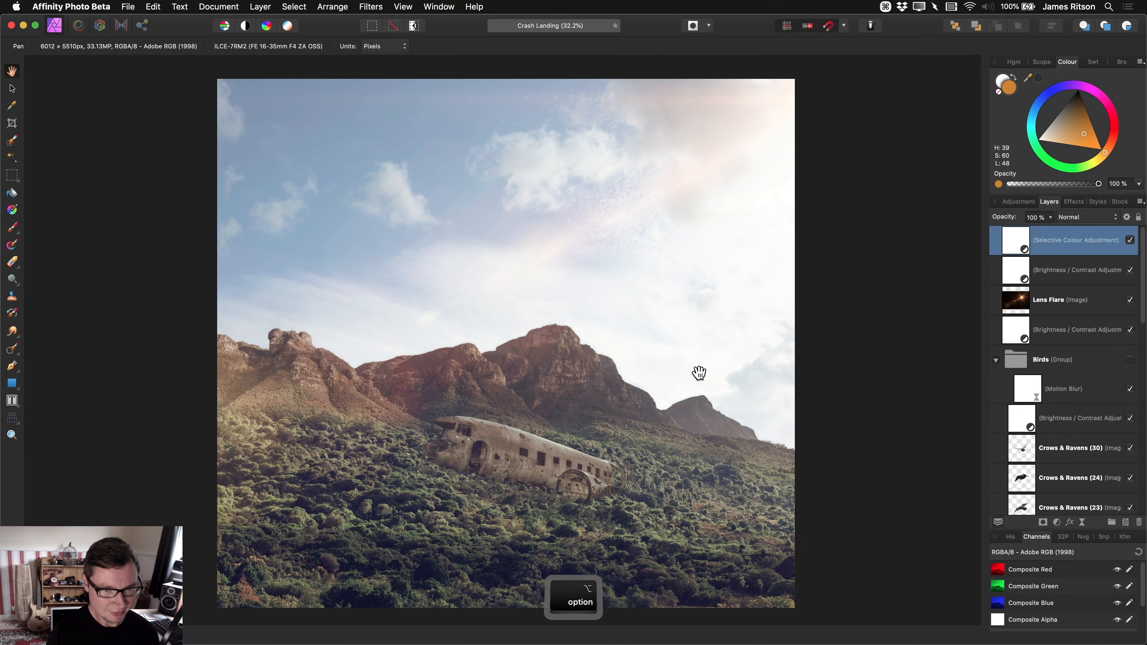
scroll(718, 401, down, 2)
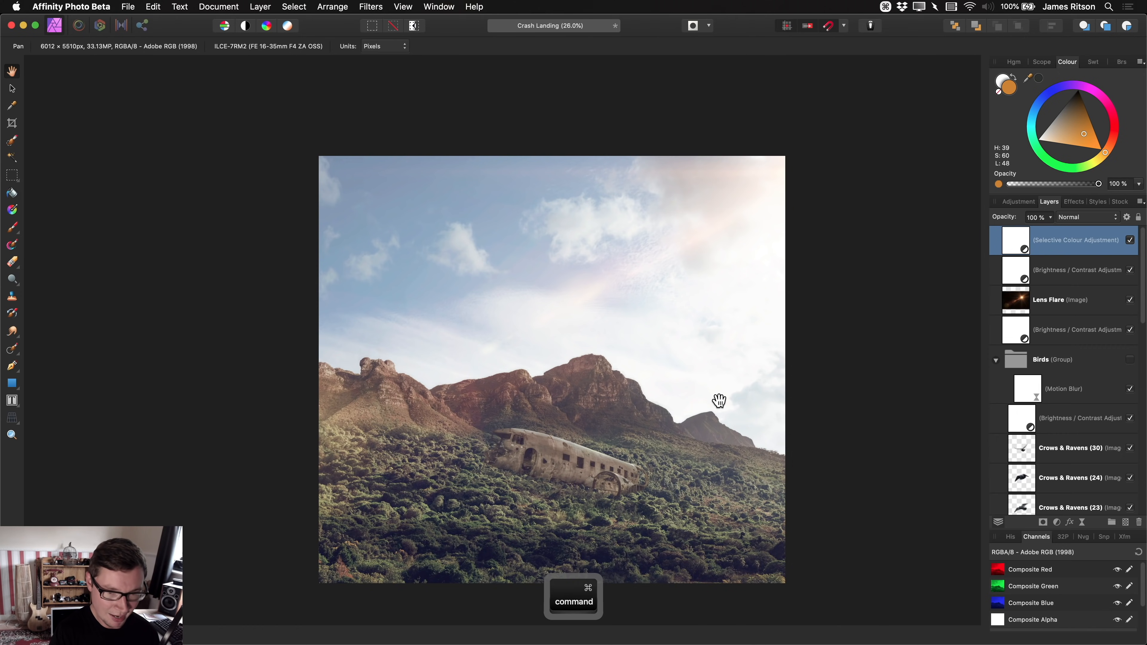
key(super+u)
click(857, 314)
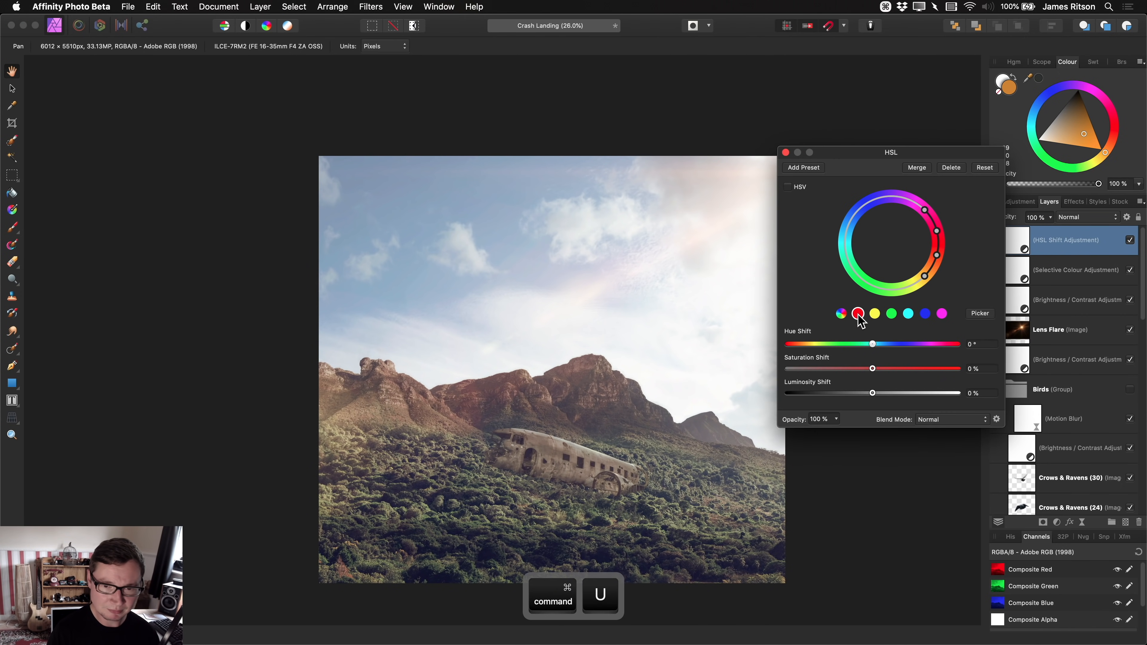
mouse_move(873, 368)
mouse_down()
mouse_move(903, 369)
mouse_move(818, 370)
mouse_move(877, 369)
mouse_up()
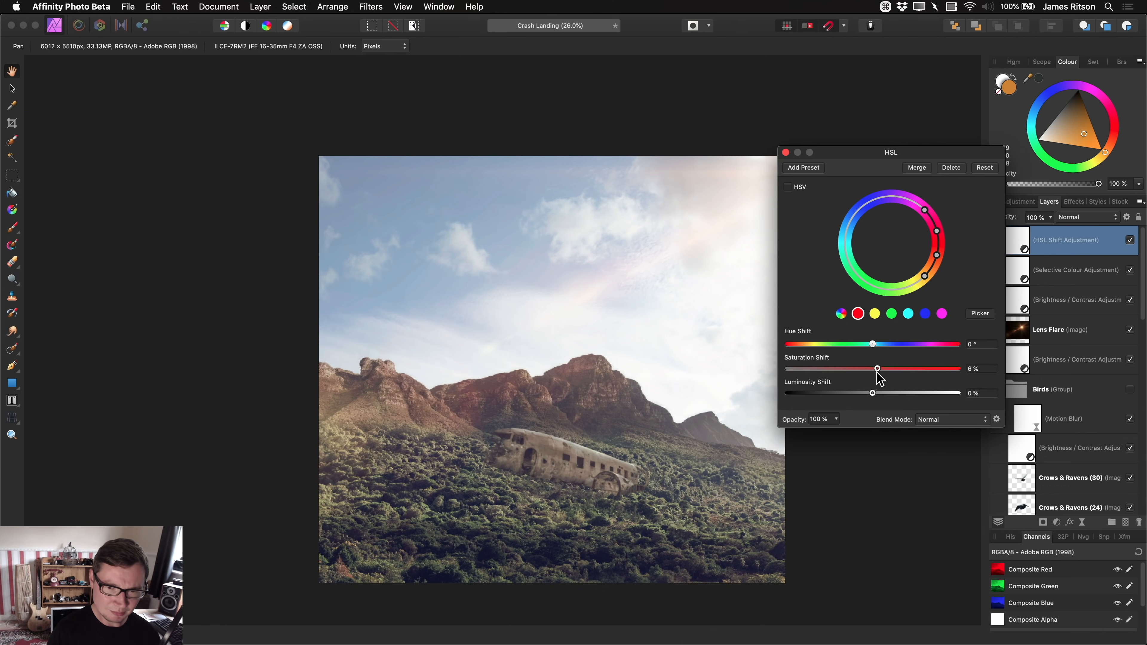
- Set the yellows' Saturation Shift to 15% in the HSL adjustment and close its settings
click(874, 313)
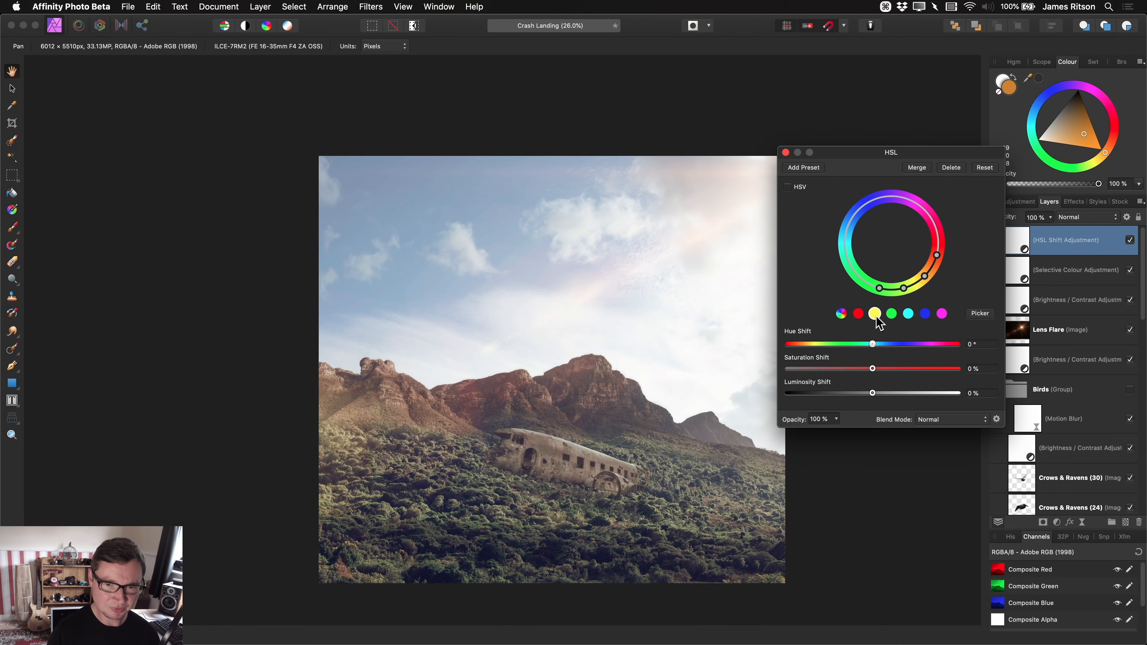
drag(873, 370, 899, 369)
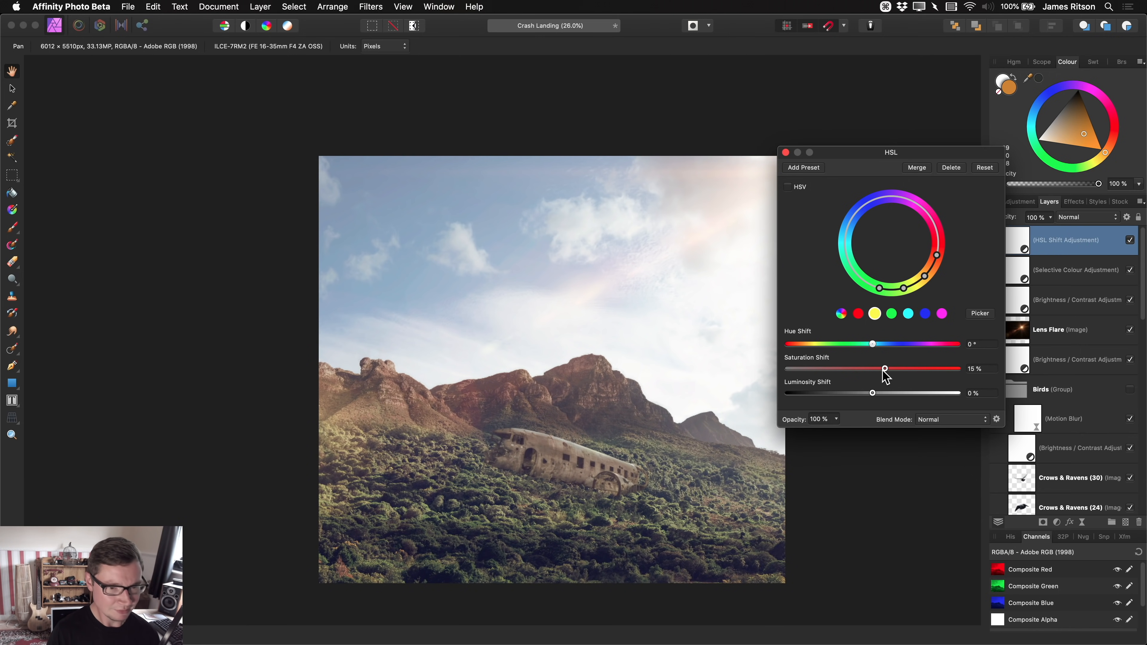
click(785, 152)
scroll(583, 384, down, 2)
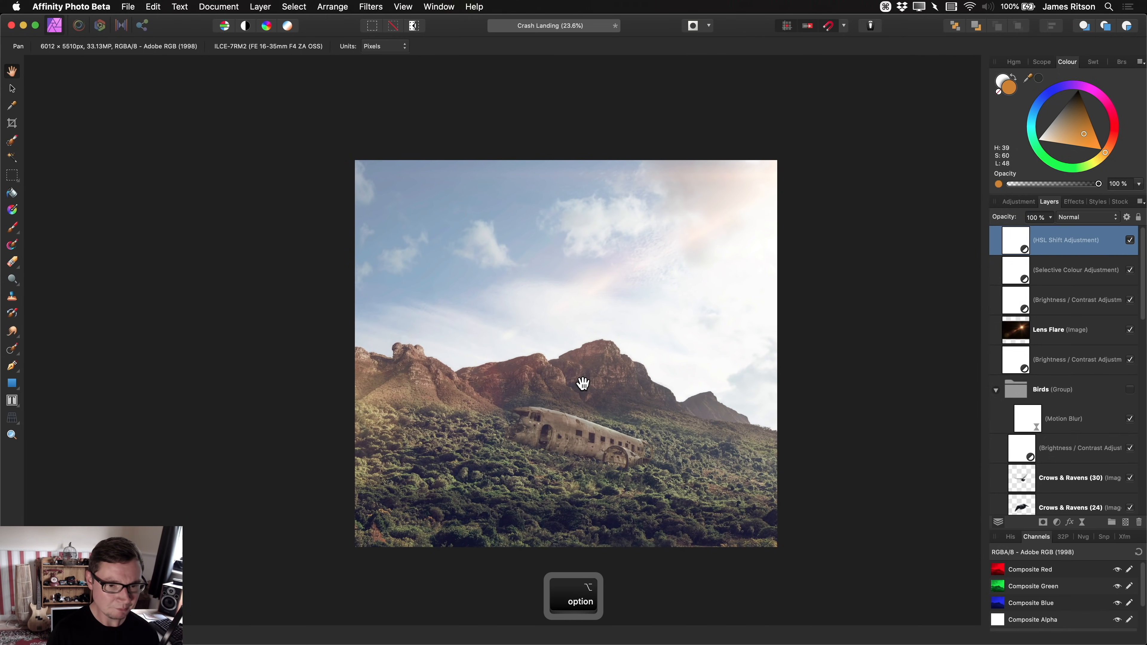
scroll(582, 383, down, 2)
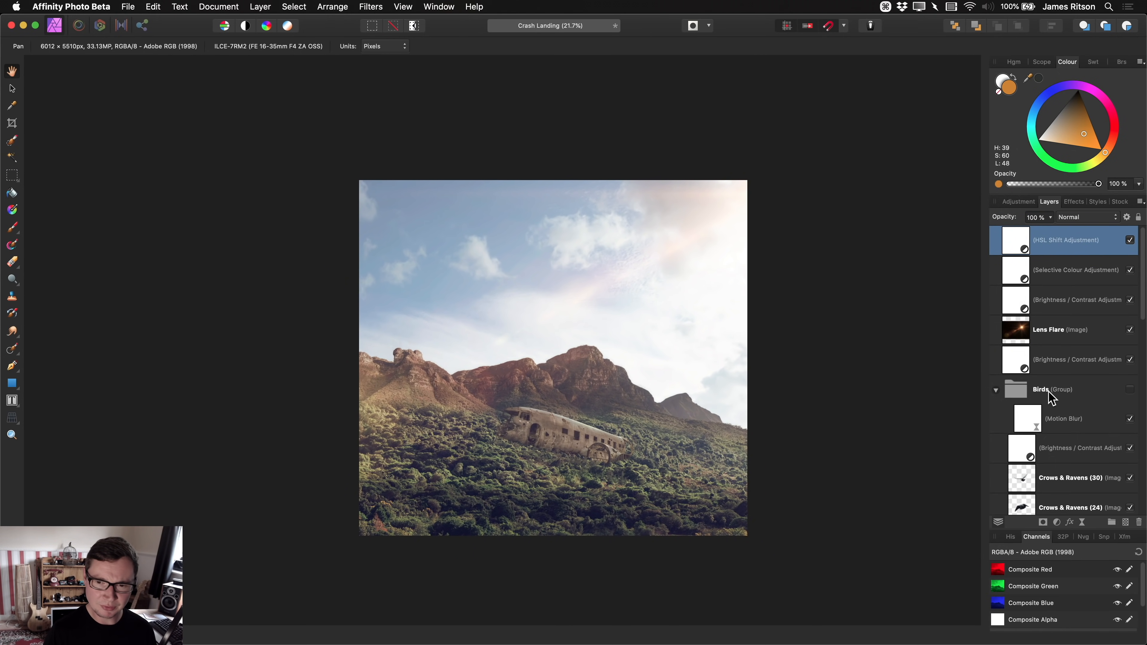
- Select the mask of the Crashed Plane layer and activate the Paint Brush tool
scroll(1053, 389, down, 3)
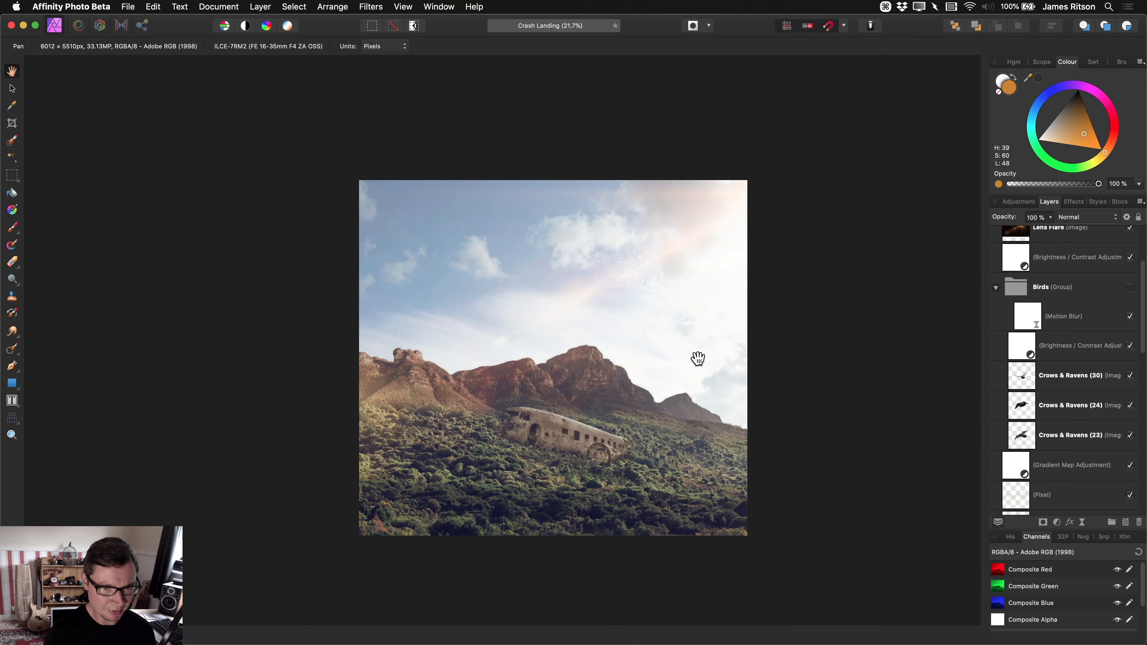
scroll(541, 441, up, 2)
scroll(541, 441, up, 4)
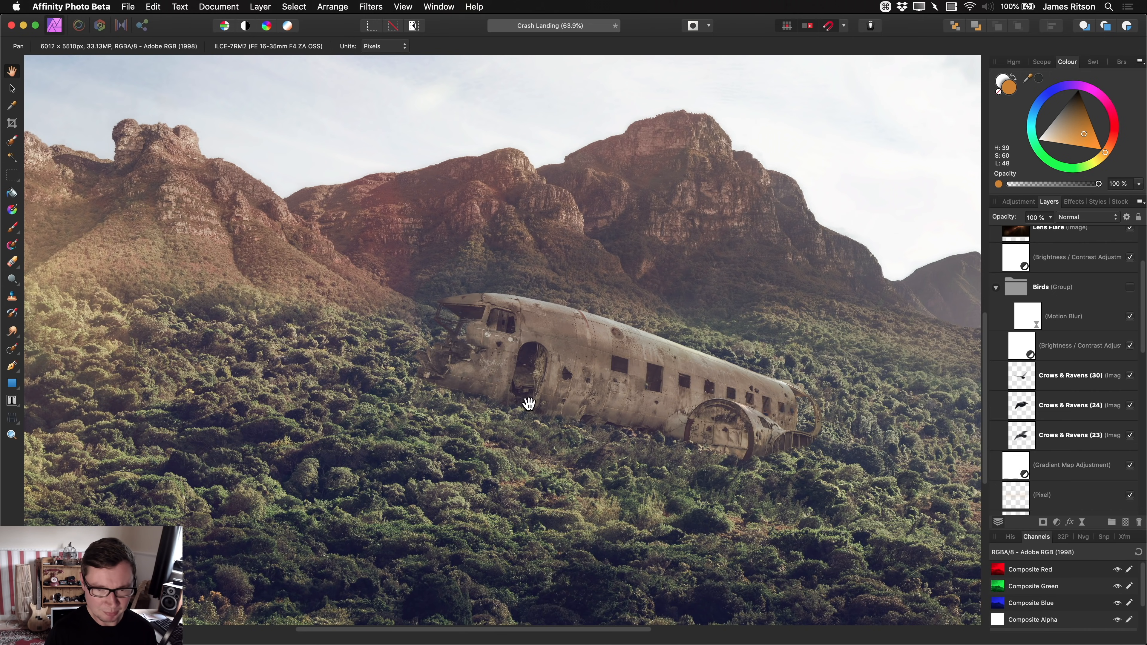
scroll(510, 397, up, 2)
scroll(1075, 350, down, 5)
scroll(1076, 350, down, 2)
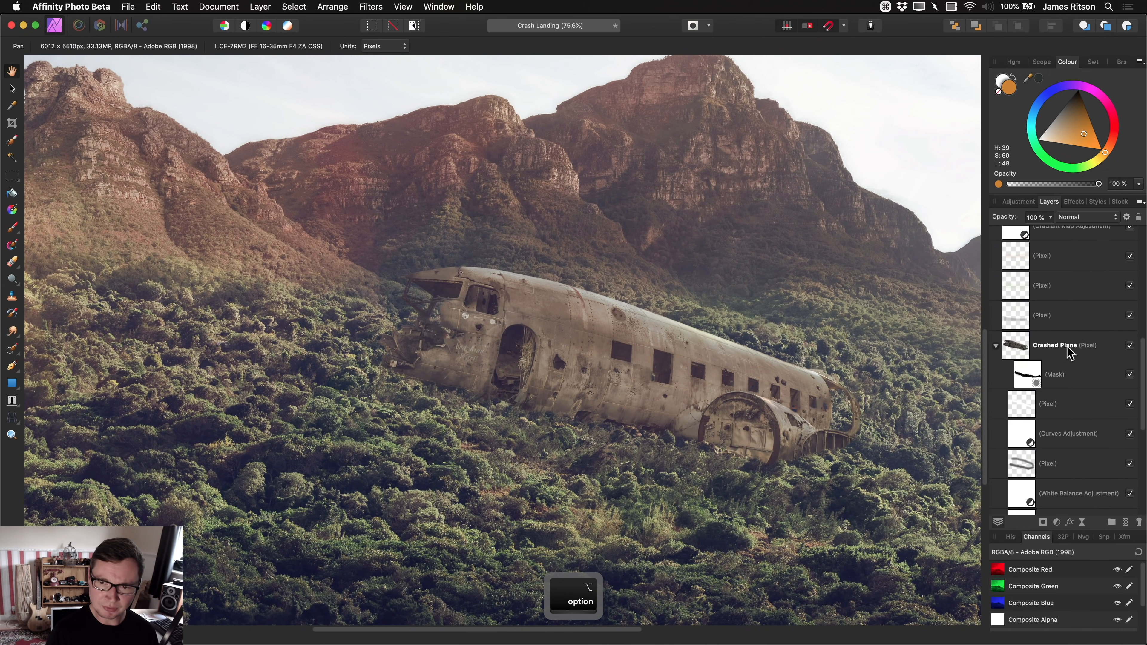
click(1027, 365)
key(b)
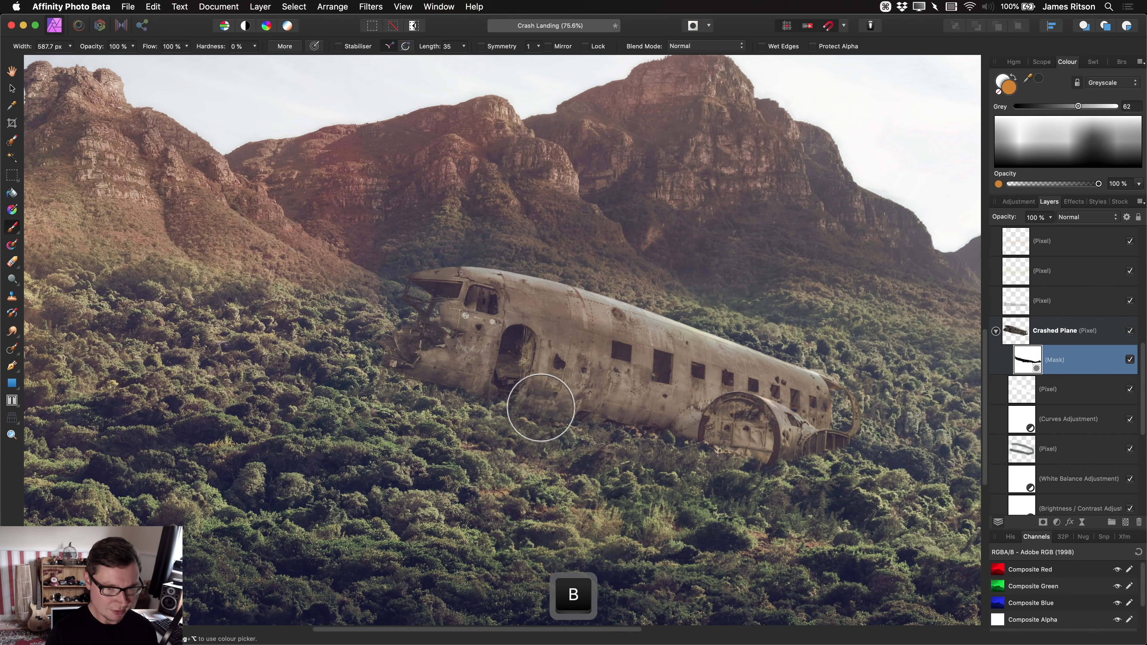
- Choose the 128 px masking brush with 80% hardness and 91% flow, and set the paint colour to black
click(1122, 61)
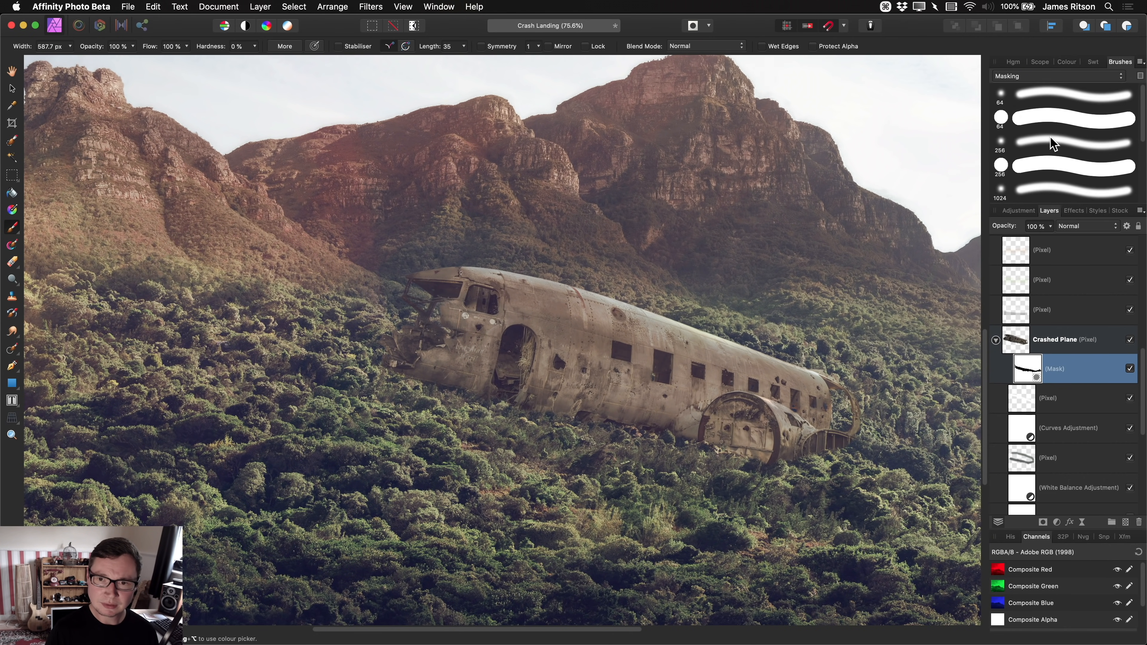
scroll(1053, 144, down, 5)
click(1050, 166)
click(1066, 62)
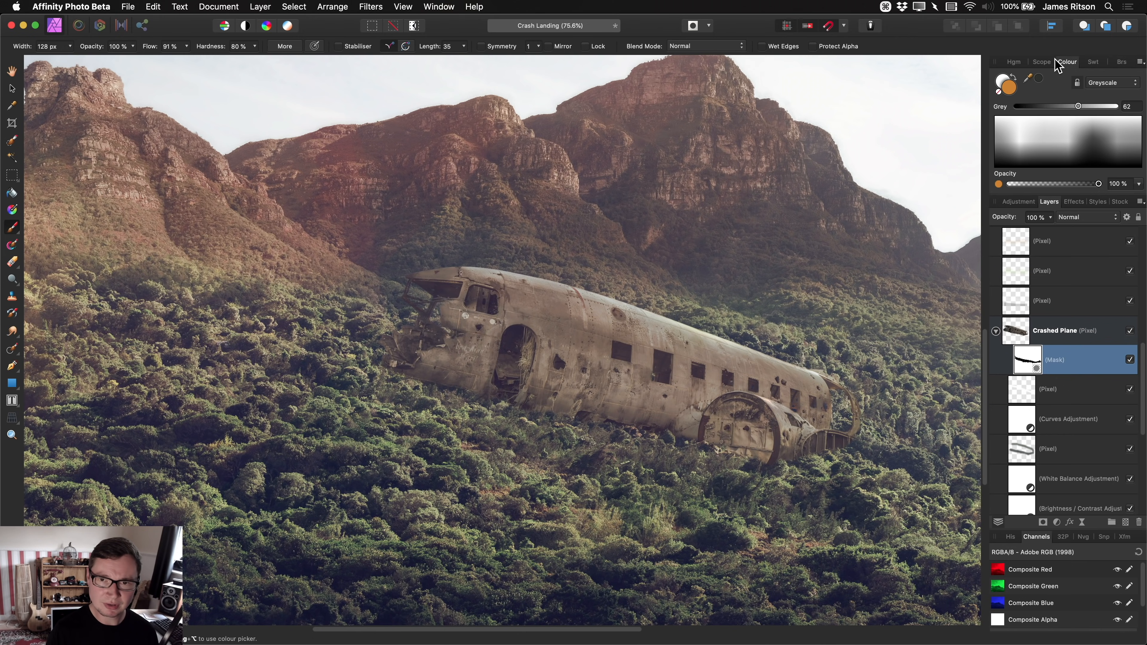
drag(1035, 105, 1001, 106)
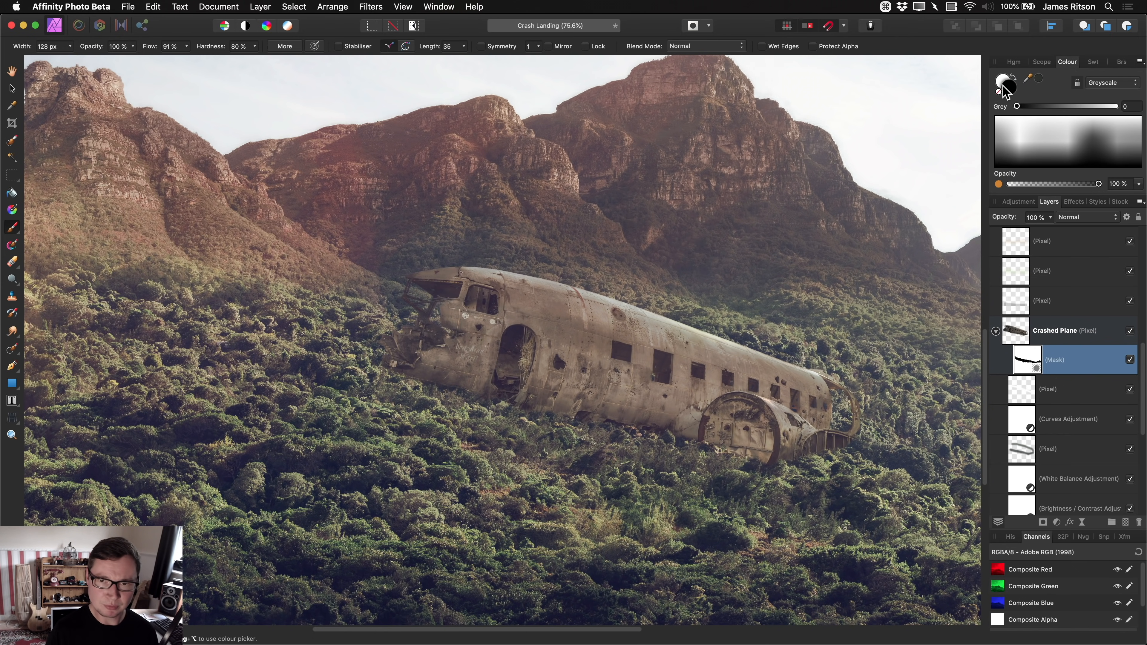
- Paint black on the Crashed Plane mask along the broken nose and the fuselage's lower edge to blend them into the bushes
alt+scroll(372, 397, up, 5)
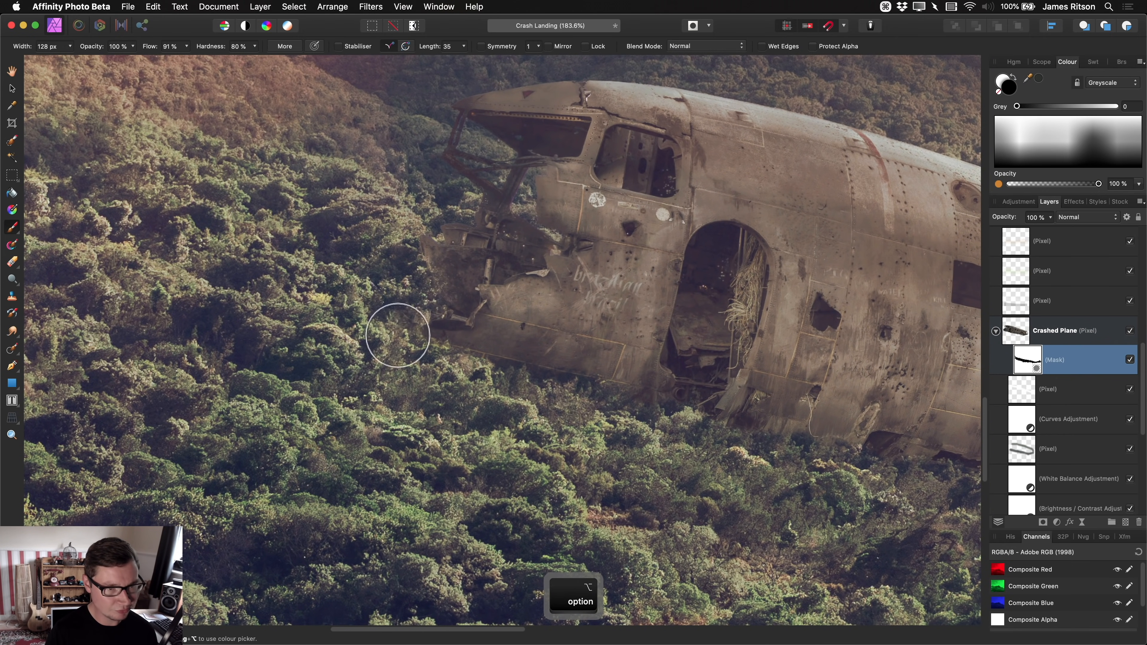
scroll(398, 335, up, 2)
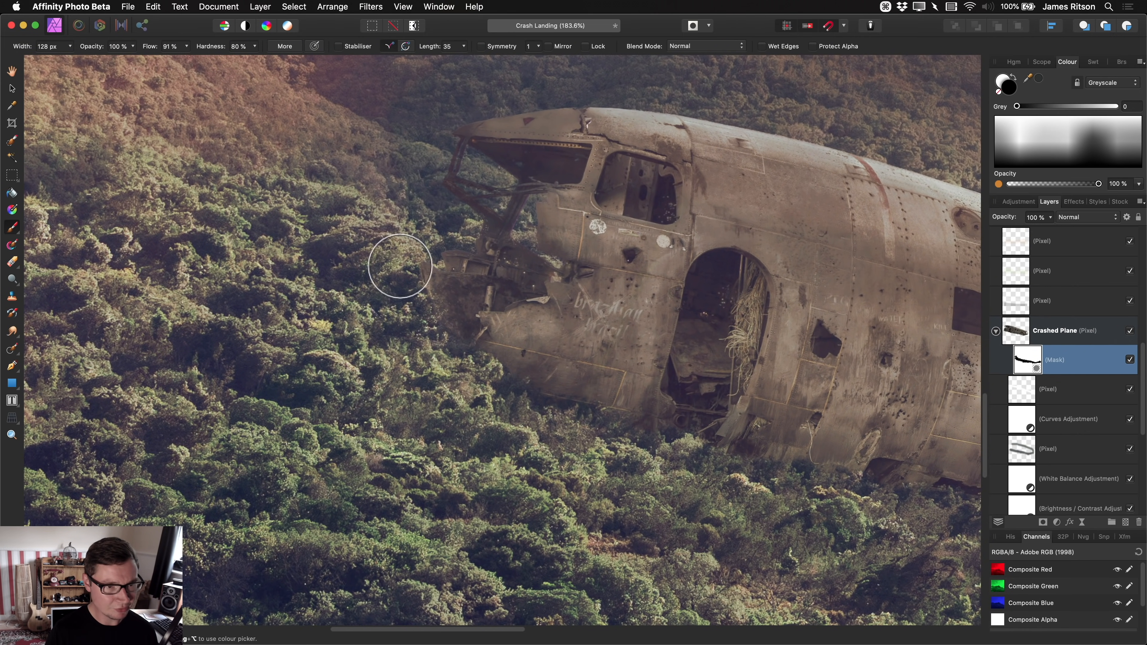
mouse_move(456, 379)
mouse_down()
mouse_move(622, 412)
mouse_move(479, 374)
mouse_move(446, 345)
mouse_up()
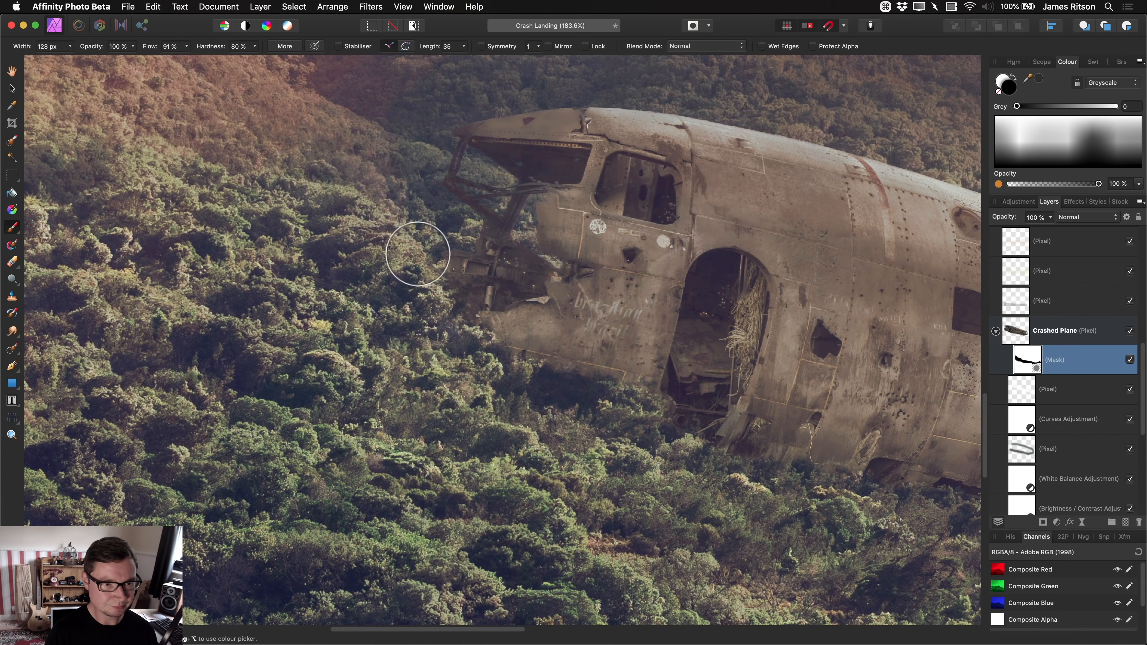
key(space)
drag(685, 334, 328, 272)
drag(600, 362, 497, 275)
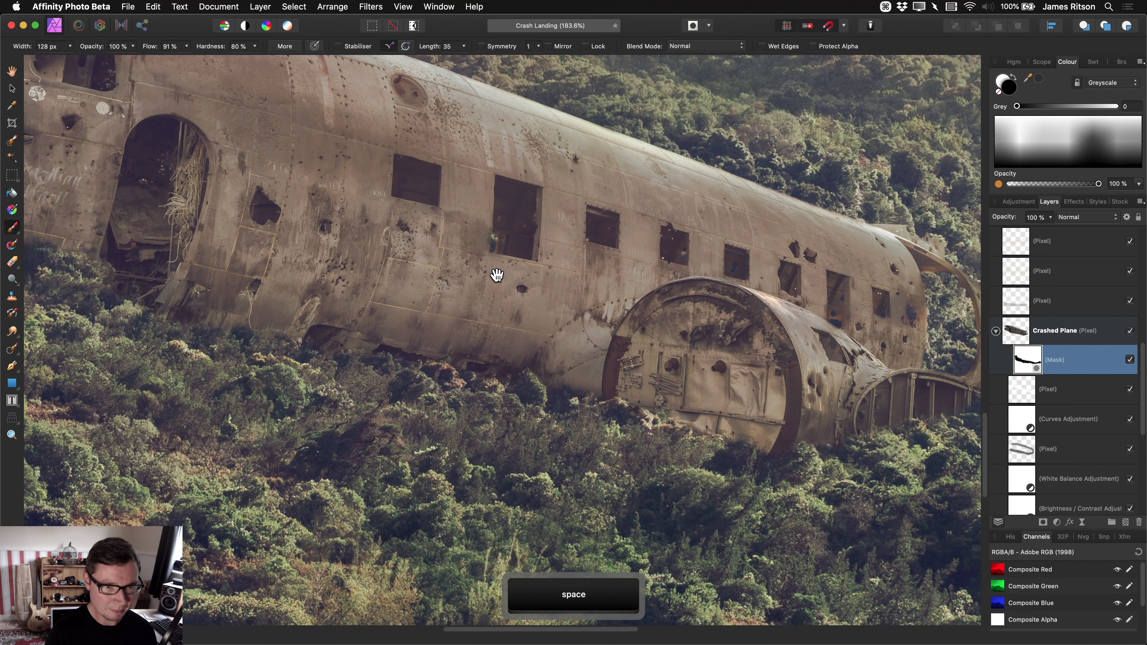
drag(469, 332, 578, 339)
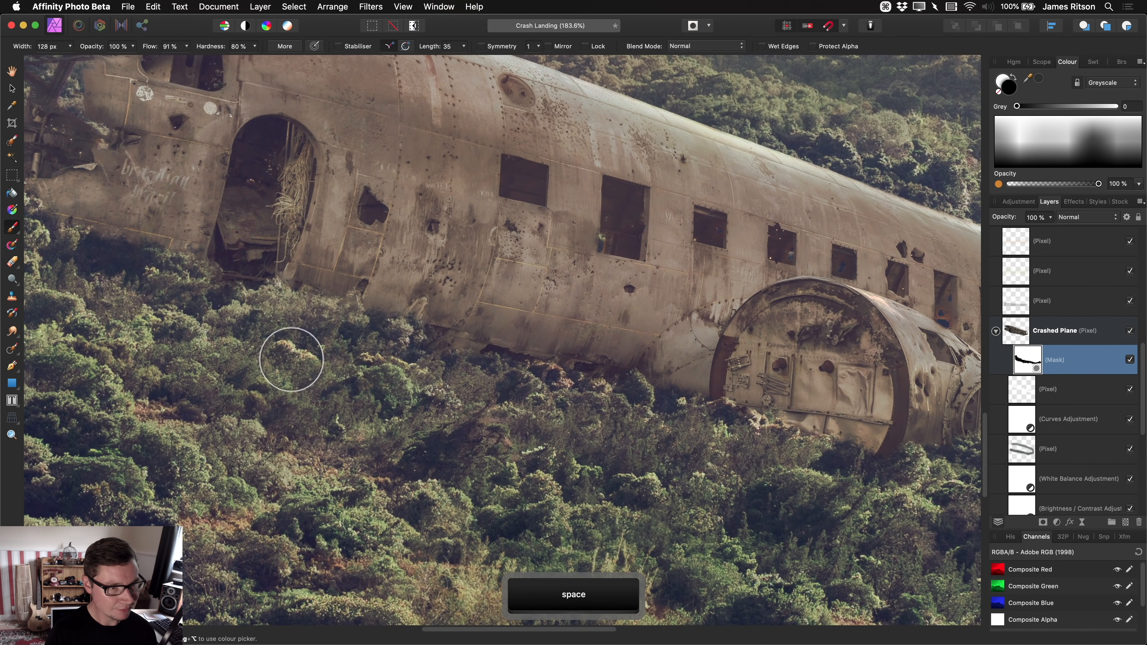
drag(278, 354, 440, 395)
- Reduce the brush size and paint black on the Crashed Plane mask to remove the ragged fragments above the fuselage's open rear end
drag(679, 352, 334, 331)
drag(564, 308, 314, 321)
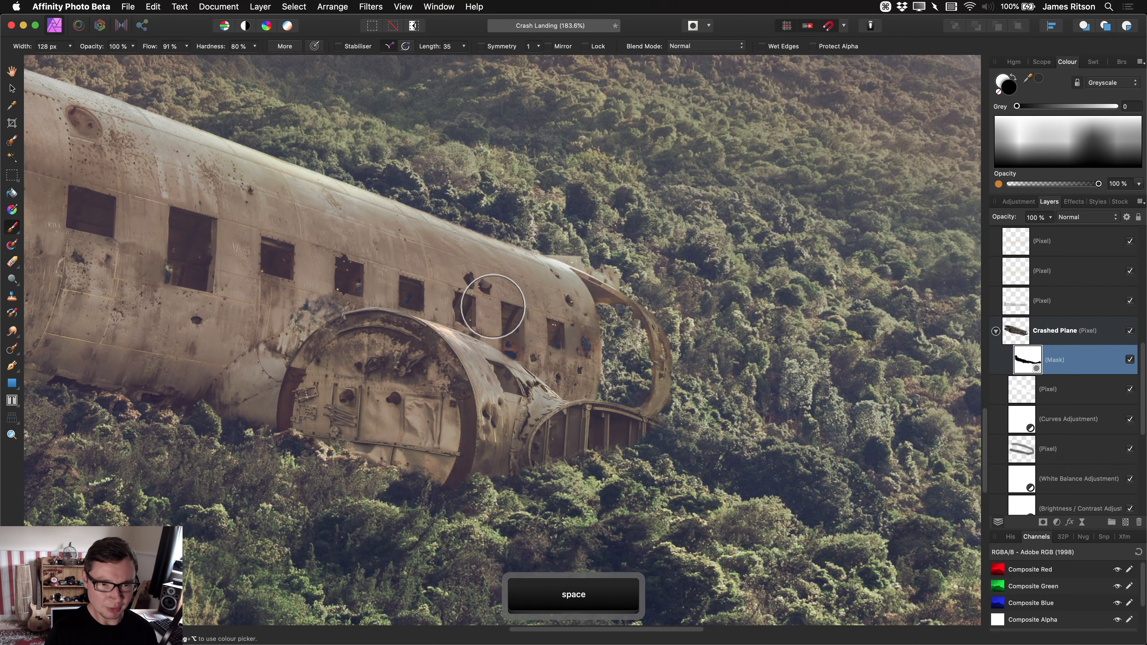
scroll(493, 307, up, 10)
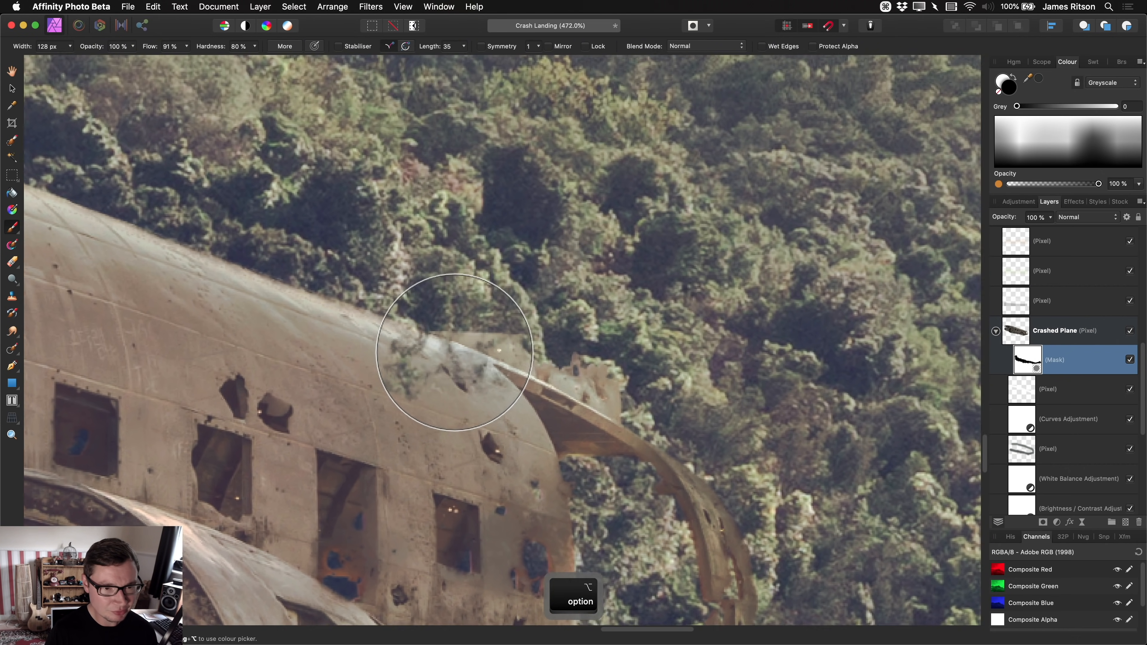
scroll(455, 353, up, 3)
key(bracketleft)
key(bracketleft)
key(bracketleft)
key(bracketleft)
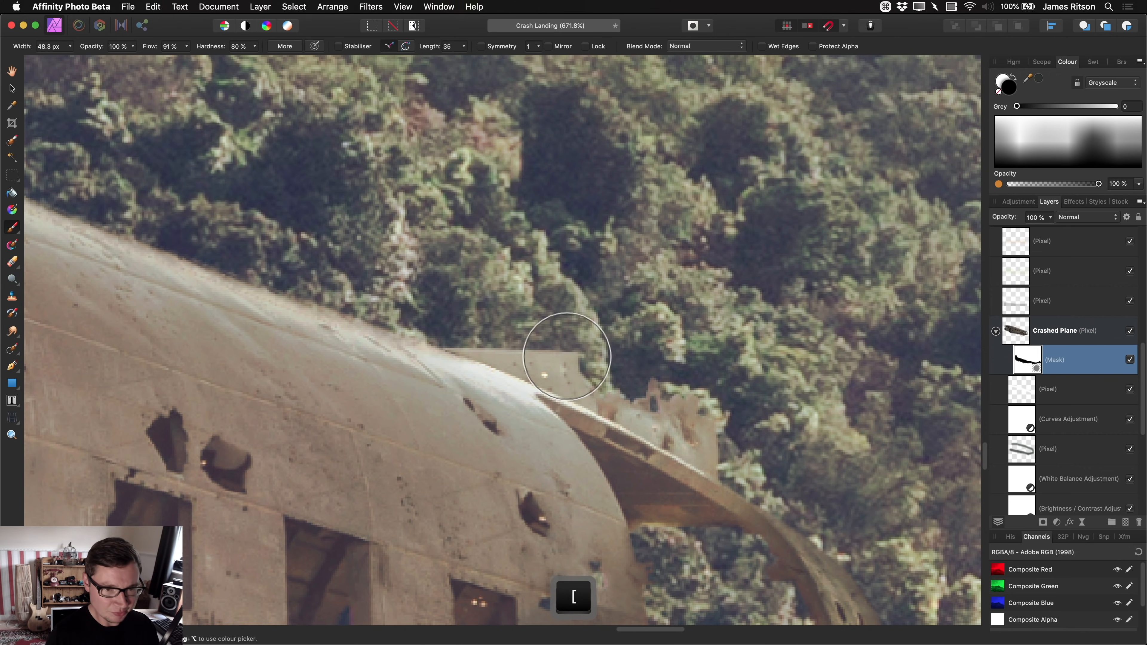
key(bracketleft)
key(bracketleft)
drag(576, 355, 557, 357)
key(bracketleft)
mouse_move(643, 379)
mouse_down()
mouse_move(713, 427)
mouse_move(716, 447)
mouse_move(641, 406)
mouse_move(720, 467)
mouse_move(510, 347)
mouse_move(440, 332)
mouse_move(596, 394)
mouse_up()
- Paint black on the plane mask with a 13.5 px brush to clean up the upper fuselage edge next to the rear opening
key(bracketright)
key(bracketleft)
key(bracketleft)
key(bracketright)
key(bracketright)
key(bracketleft)
drag(444, 341, 596, 398)
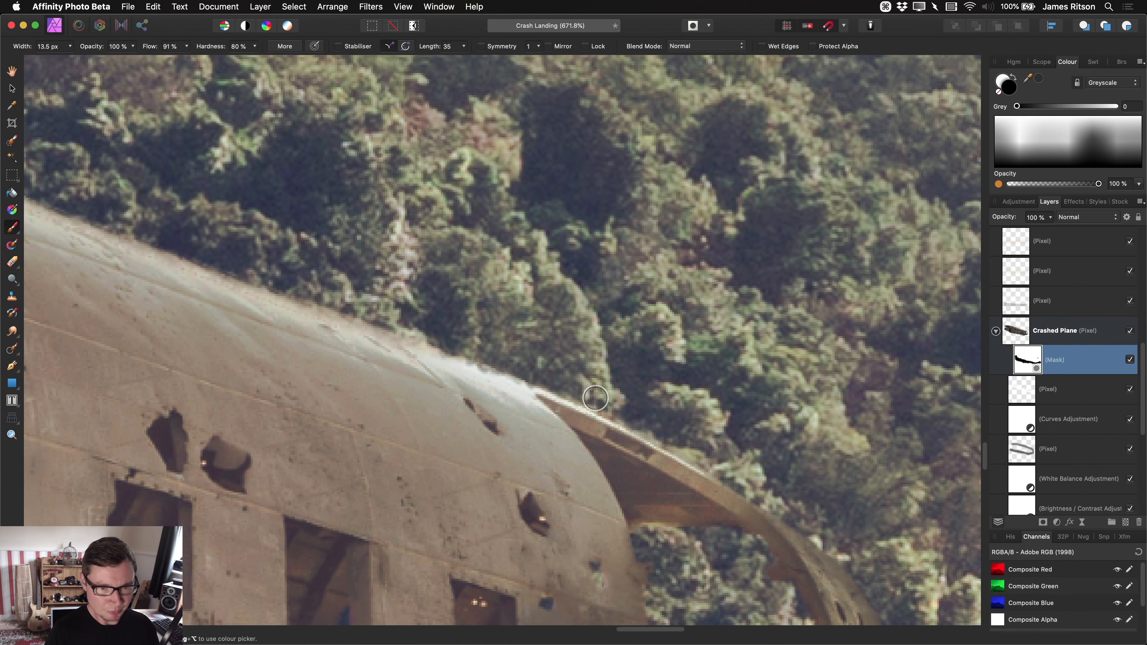
- Fit the whole image in view and toggle the visibility of the Crashed Plane's Curves adjustment to compare its effect
key(alt)
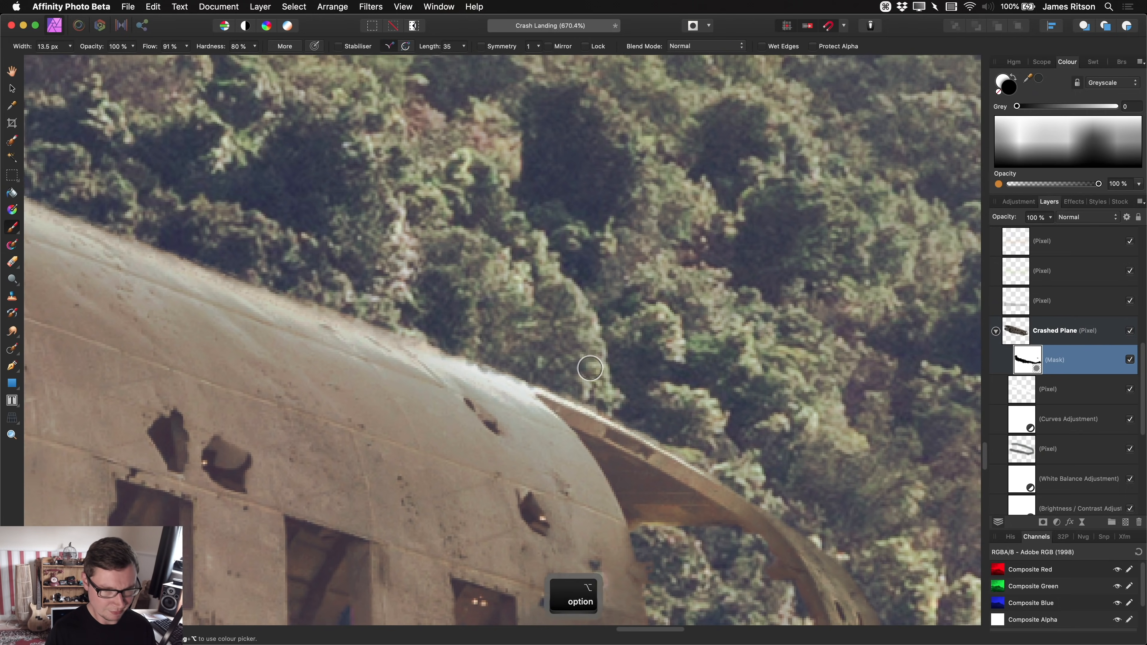
scroll(587, 368, down, 15)
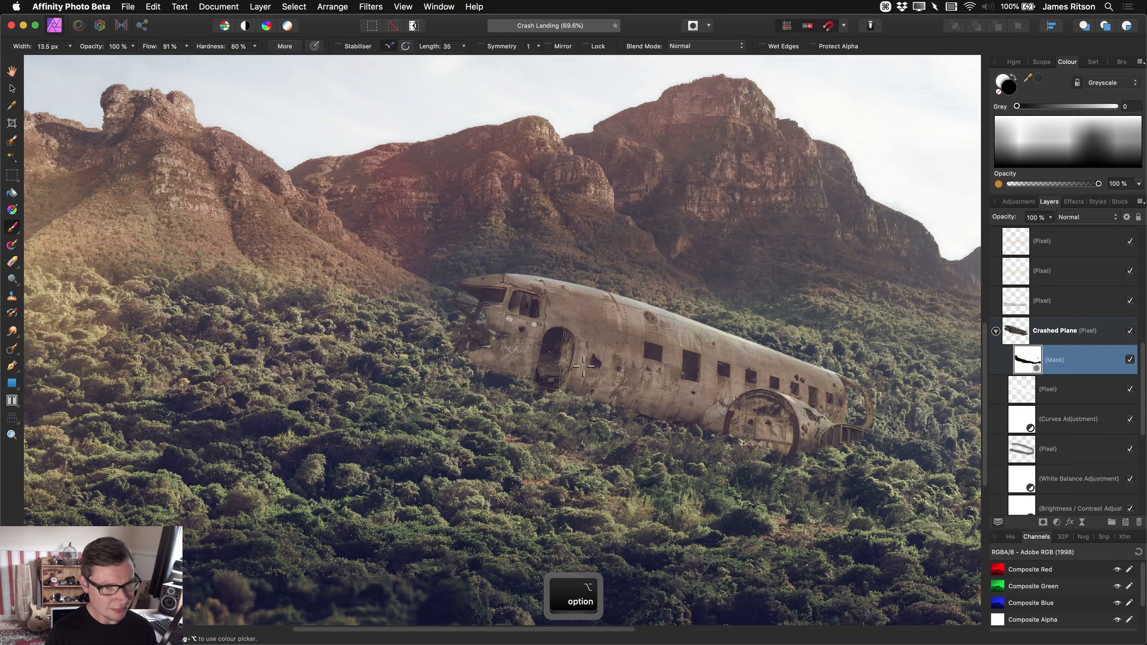
scroll(584, 365, down, 8)
key(space)
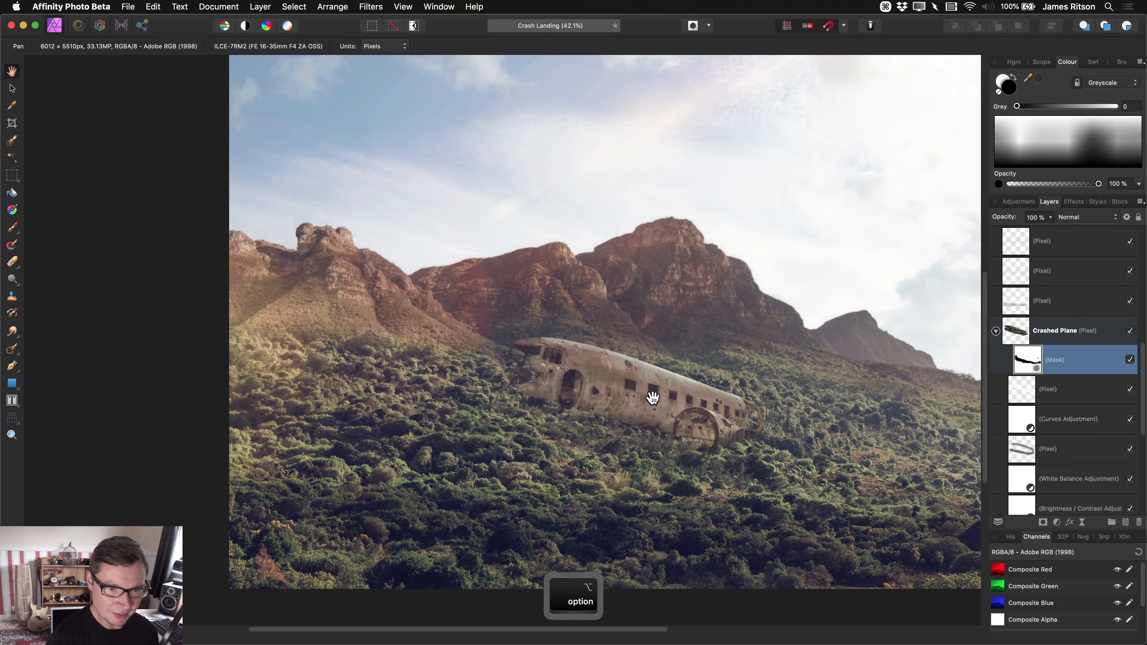
key(super+0)
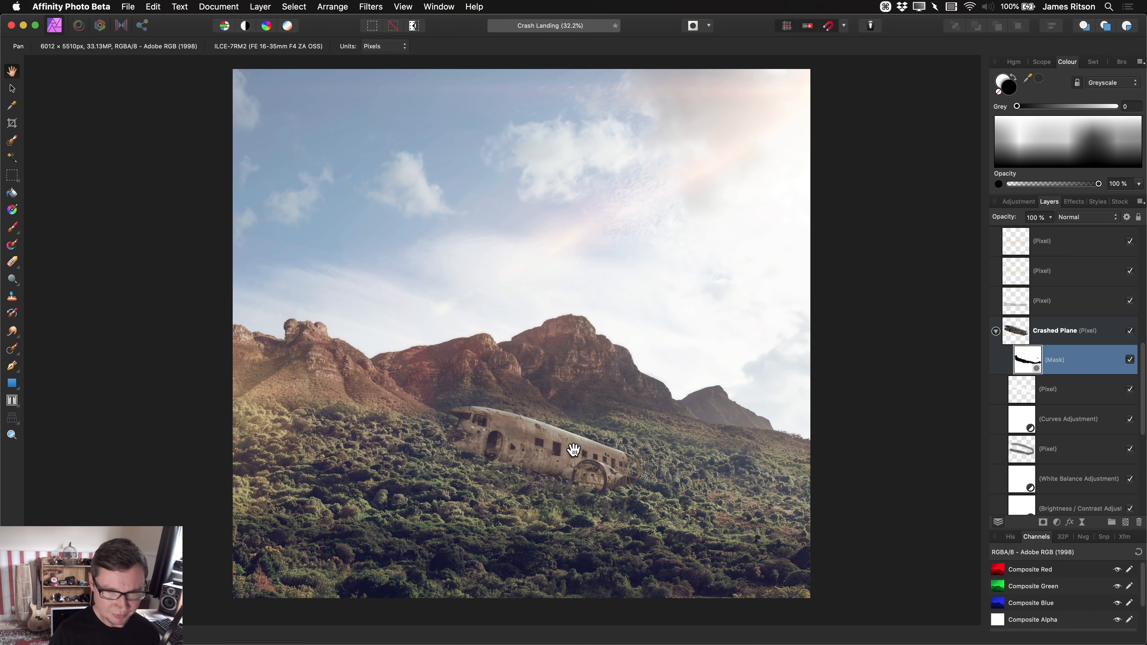
scroll(1052, 354, down, 3)
scroll(1050, 349, down, 2)
click(1116, 312)
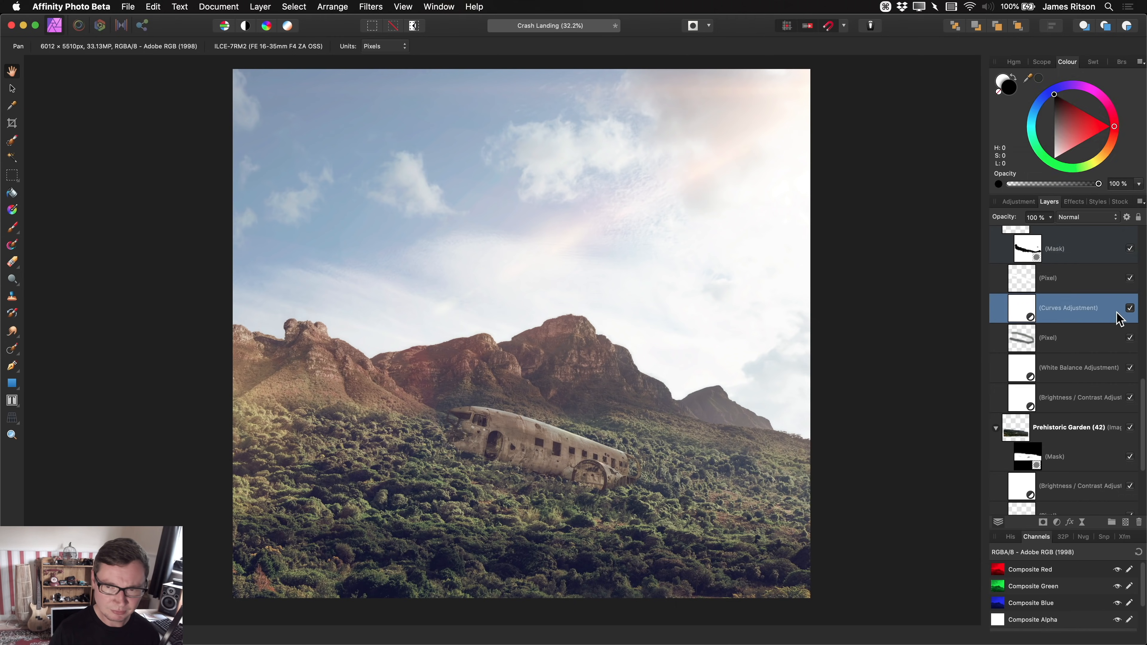
click(1131, 308)
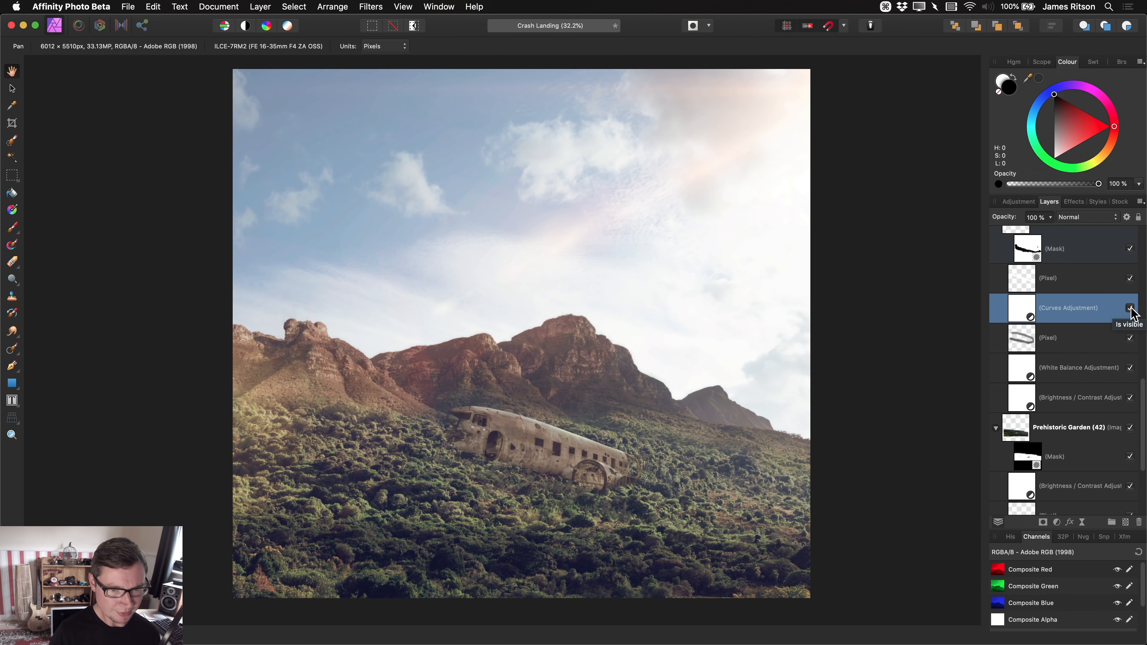
- Lower the shadow point of the Red curve slightly in the plane's Curves adjustment and close its settings
double_click(1024, 305)
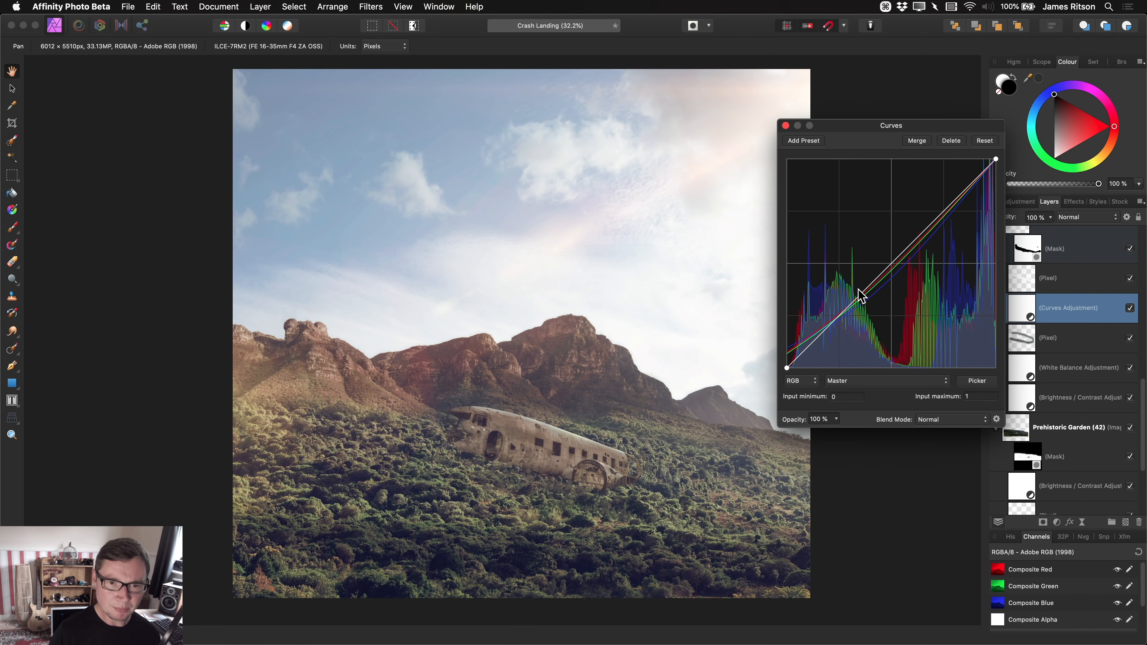
click(878, 382)
click(867, 390)
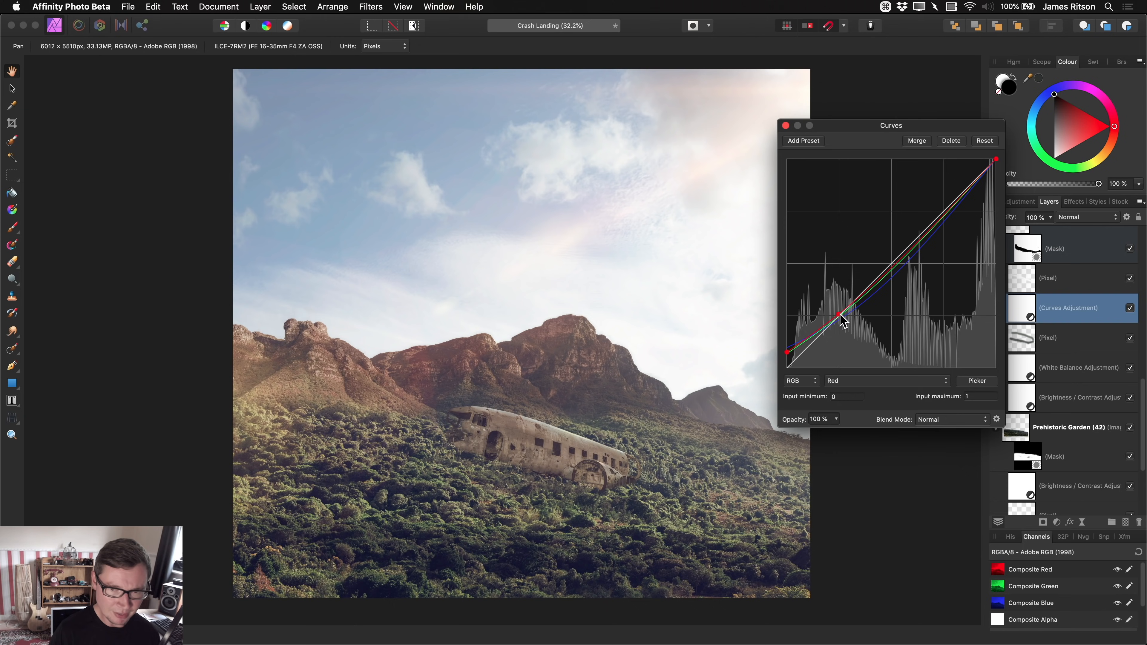
drag(841, 319, 838, 317)
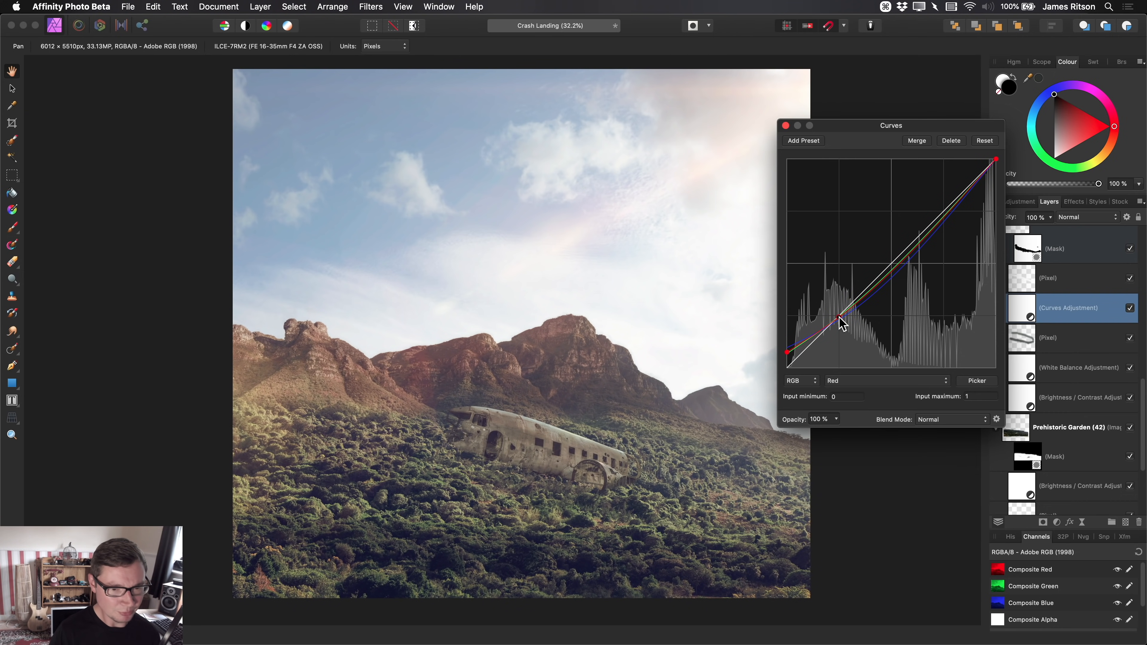
click(785, 125)
- Select the Birds group and make it visible over the composite
drag(609, 324, 624, 331)
scroll(624, 331, down, 2)
scroll(1070, 389, up, 8)
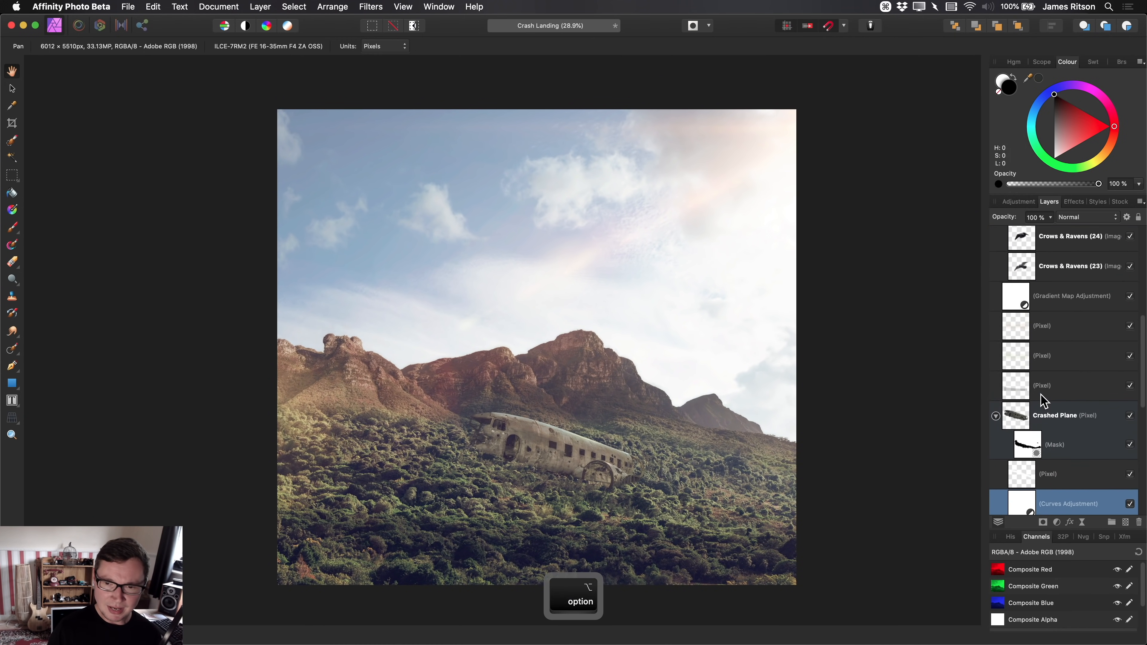
click(1060, 318)
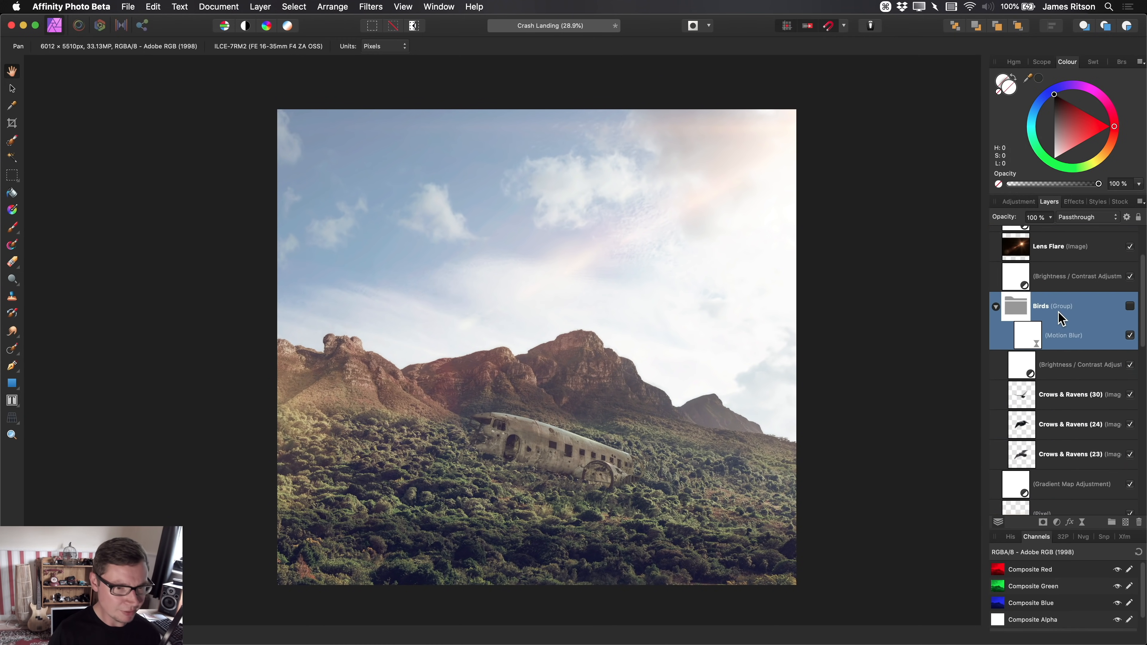
scroll(625, 365, down, 1)
drag(615, 367, 610, 374)
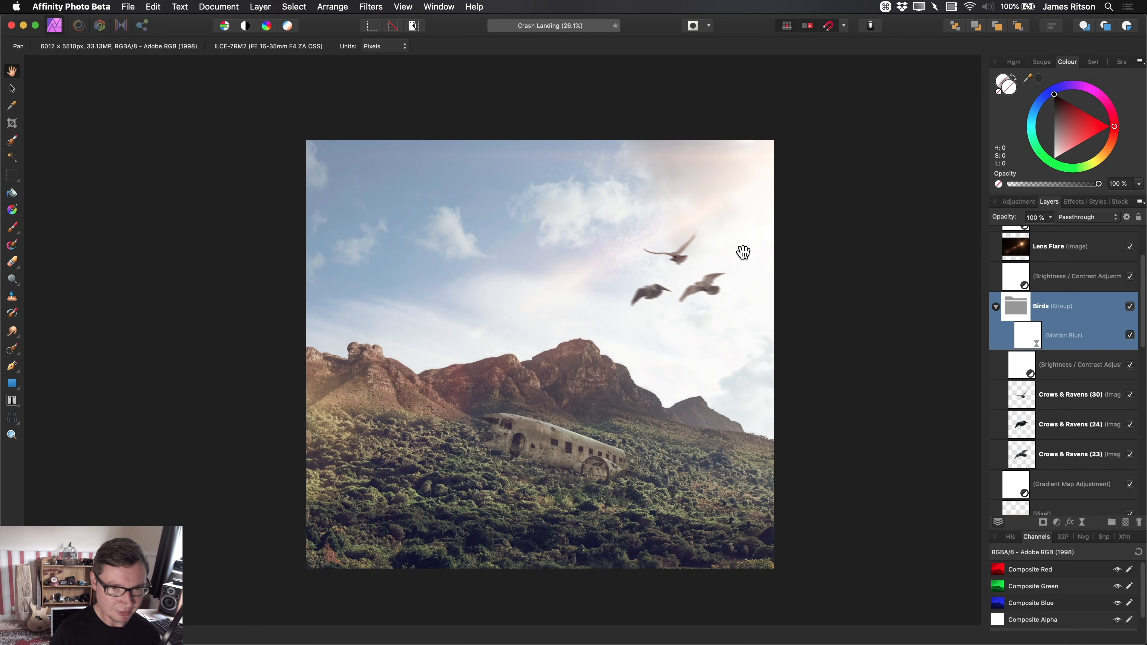
scroll(709, 320, down, 1)
scroll(1067, 316, up, 1)
- Add a Brightness / Contrast adjustment above the HSL Shift adjustment and set its Contrast to -16%
scroll(1067, 317, up, 3)
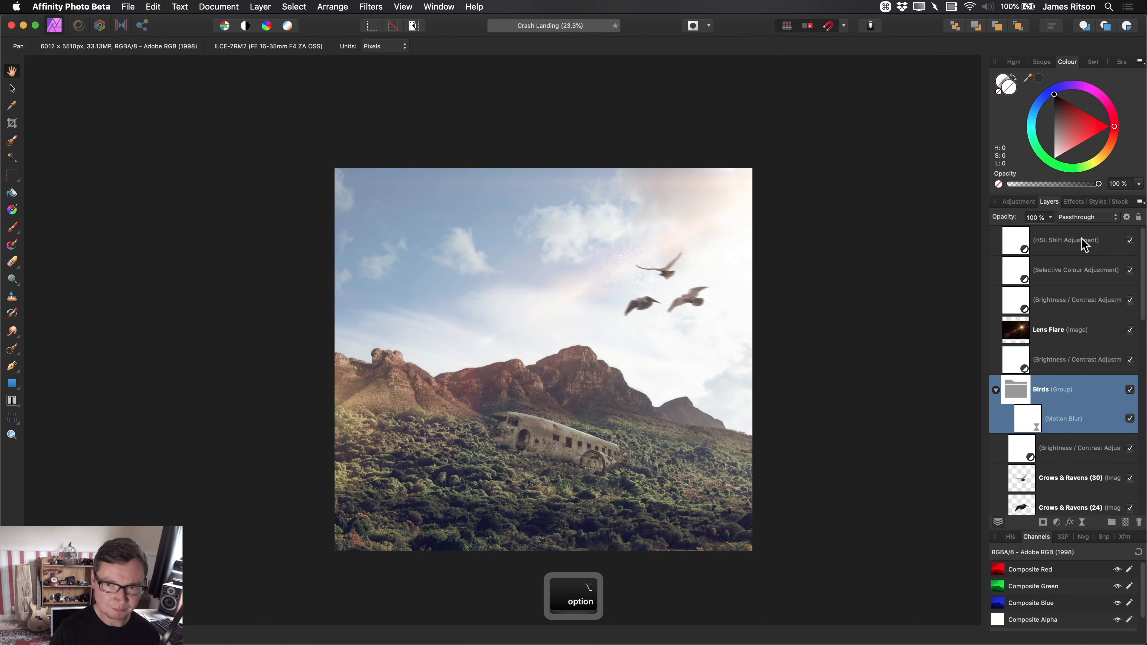
click(1083, 240)
scroll(648, 397, down, 8)
drag(691, 408, 687, 397)
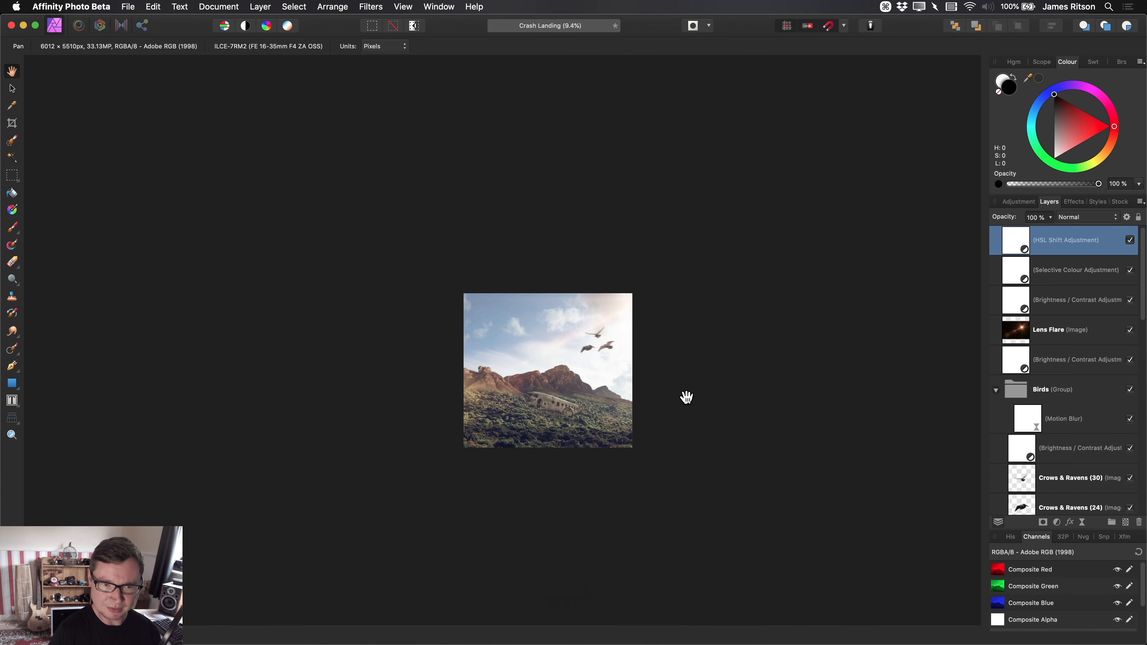
scroll(540, 384, up, 2)
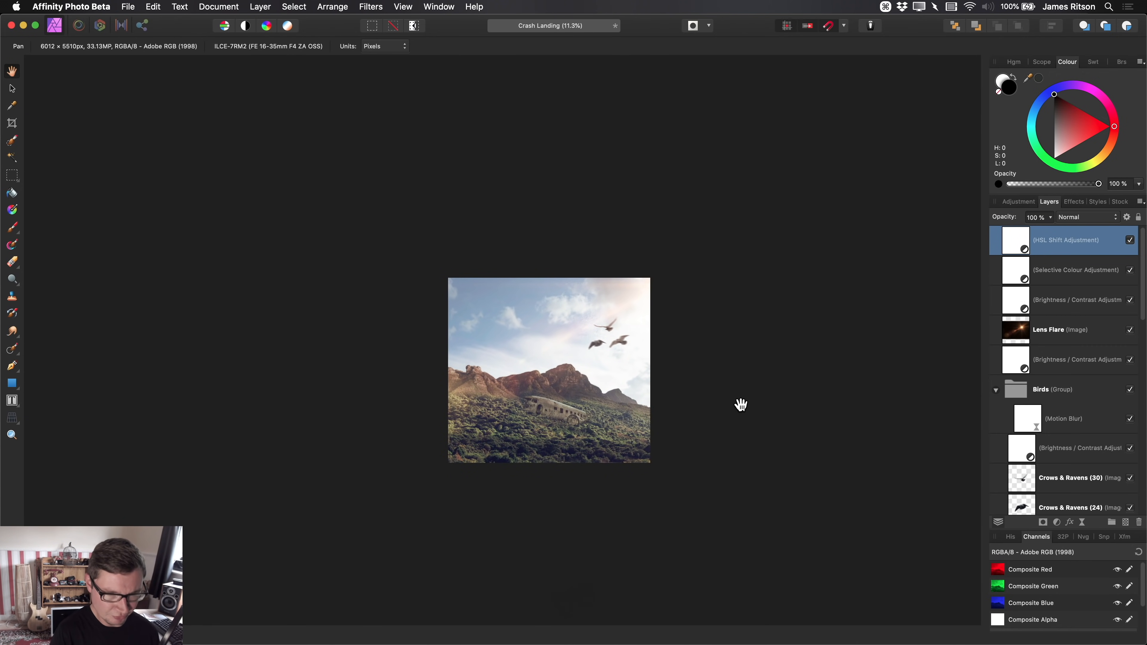
key(alt+b)
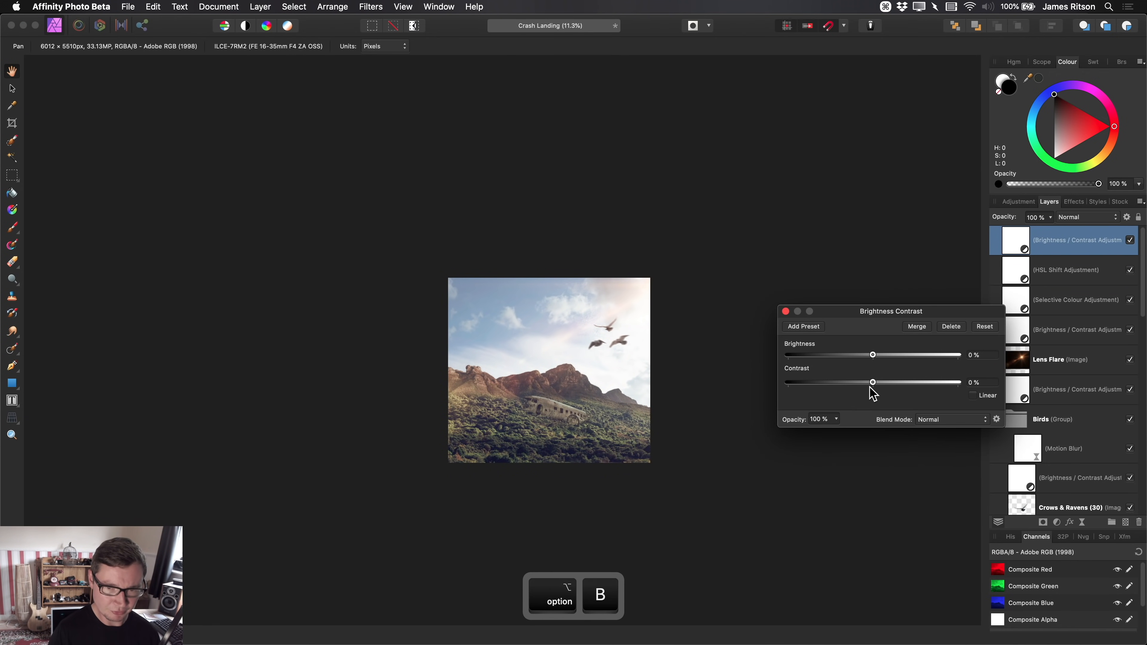
mouse_move(871, 384)
mouse_down()
mouse_move(902, 387)
mouse_move(859, 389)
mouse_up()
scroll(614, 398, up, 2)
drag(614, 398, 542, 393)
scroll(542, 394, down, 2)
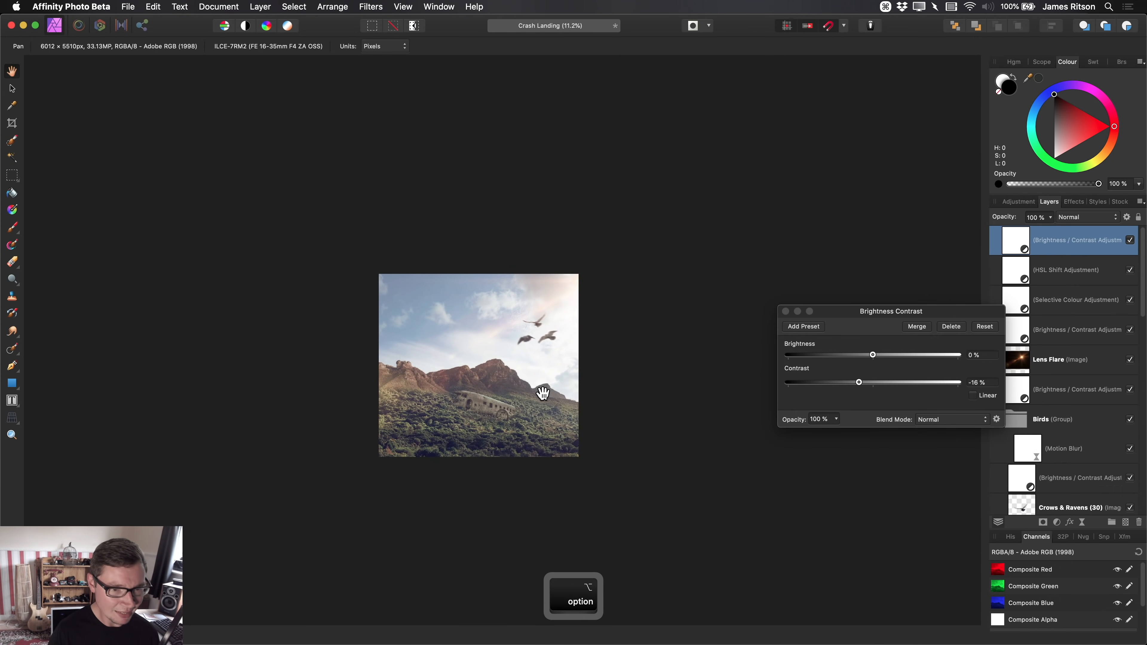
- Try Contrast values of -22%, -38%, -12% and -17% in the new adjustment while judging the image at different sizes
mouse_move(860, 383)
mouse_down()
mouse_move(814, 384)
mouse_move(909, 385)
mouse_move(857, 392)
mouse_up()
scroll(520, 379, up, 2)
scroll(520, 379, left, 1)
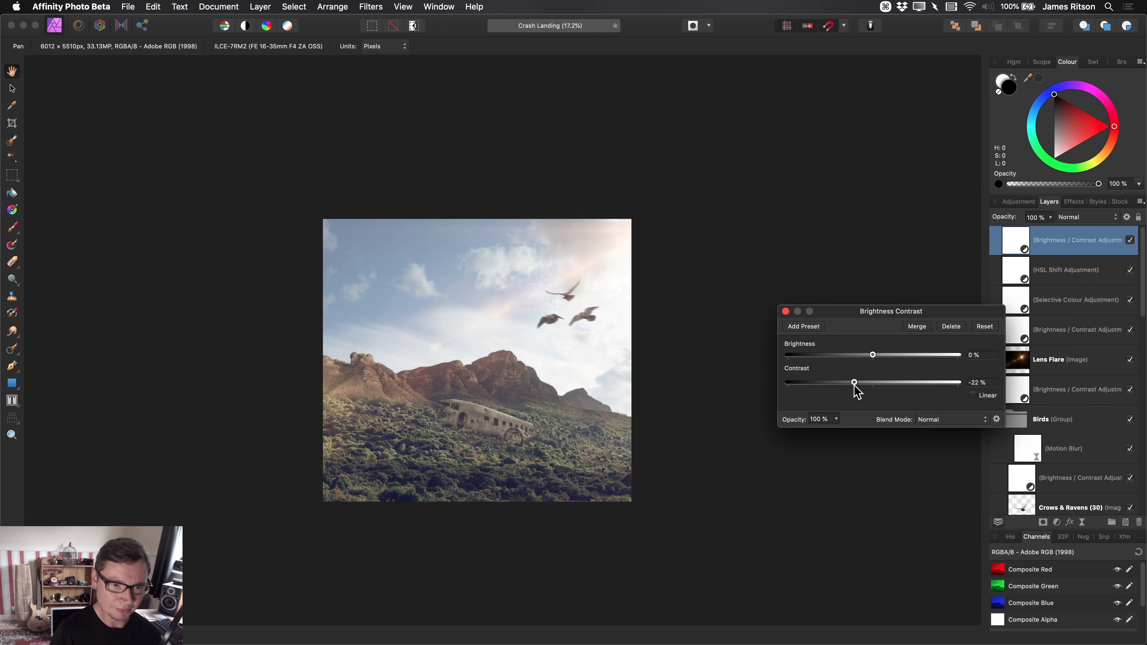
scroll(560, 384, up, 1)
alt+scroll(560, 384, up, 3)
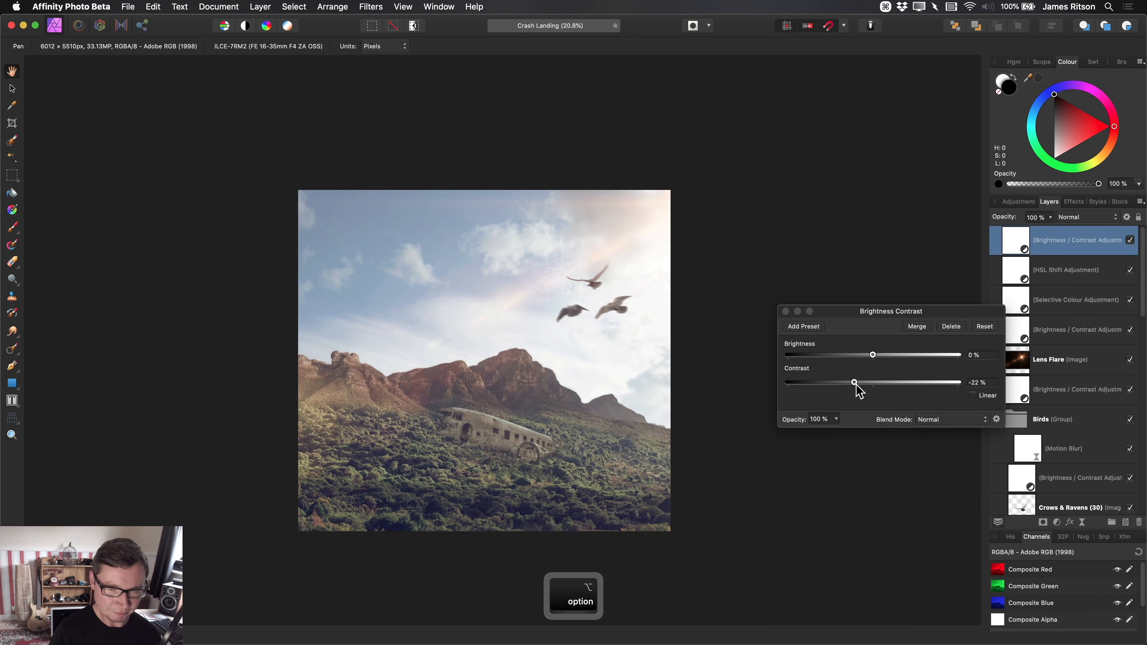
drag(856, 387, 841, 386)
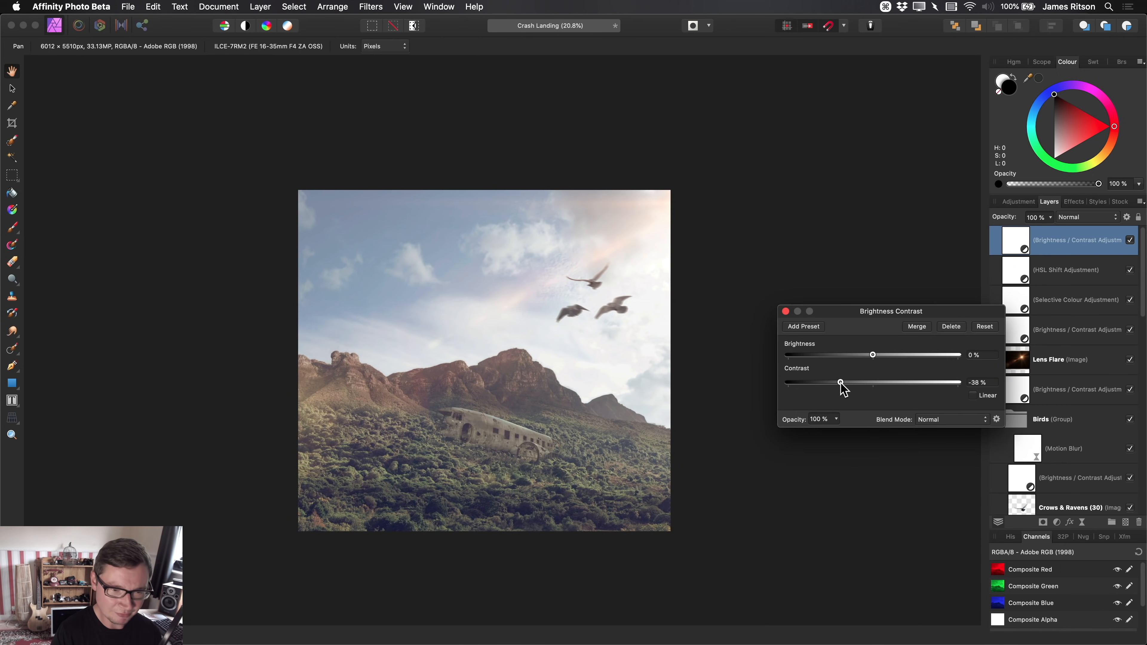
drag(841, 384, 864, 384)
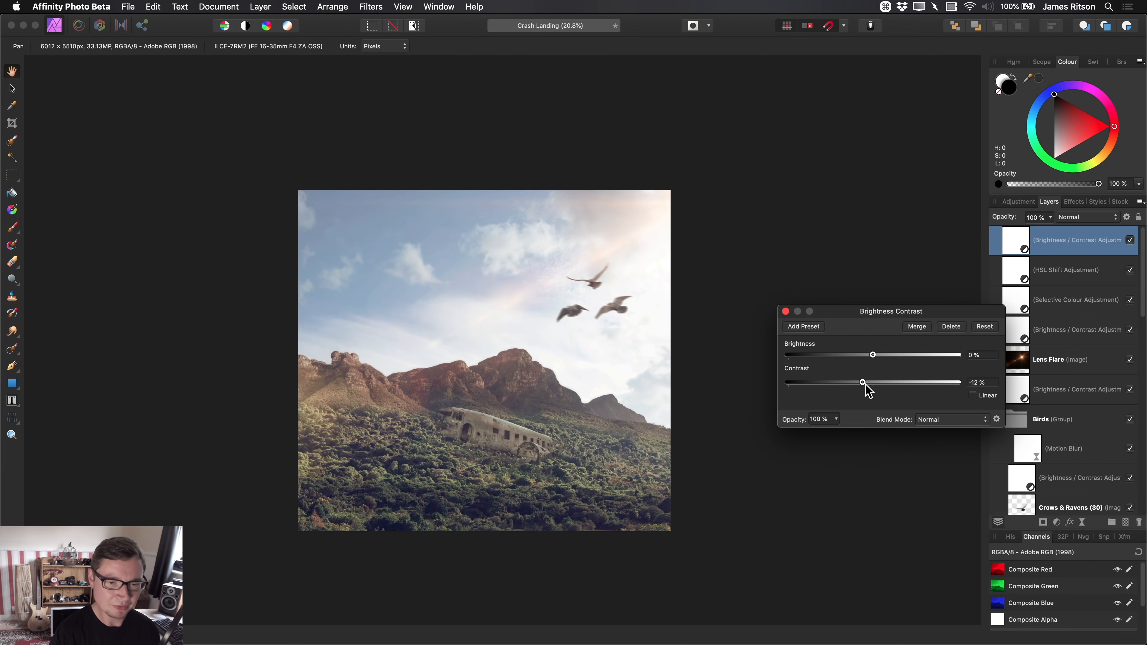
mouse_move(863, 385)
mouse_down()
mouse_move(842, 385)
mouse_move(859, 385)
mouse_up()
scroll(616, 406, down, 3)
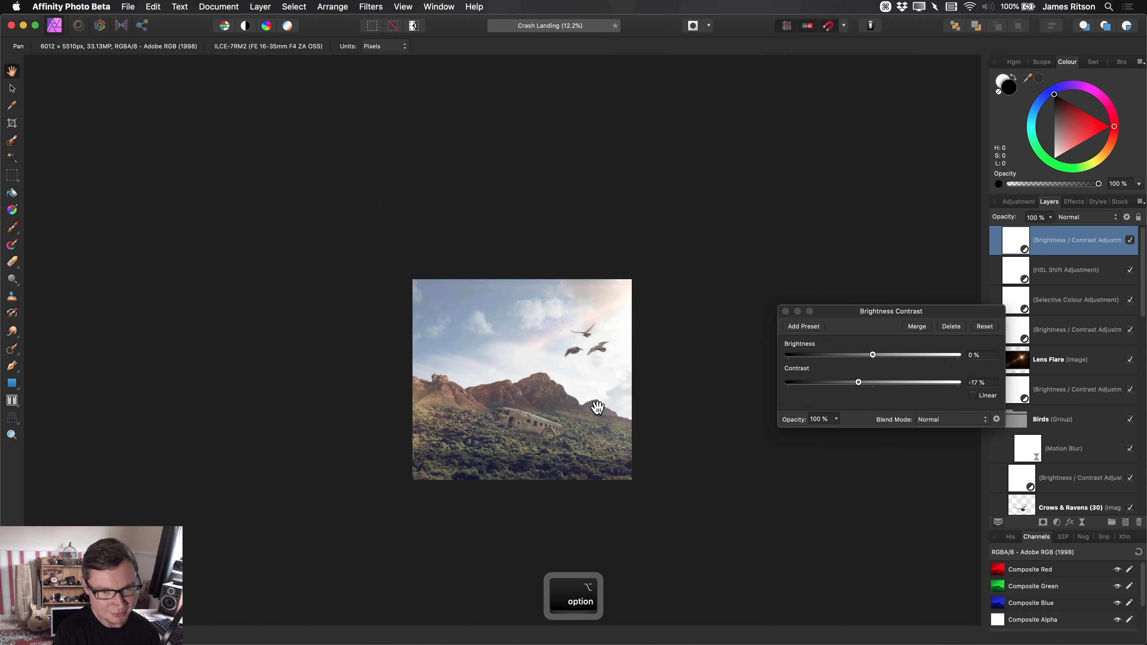
- Test a Contrast of -7%, settle on a stronger contrast reduction, and close the adjustment's settings
mouse_move(859, 383)
mouse_down()
mouse_move(847, 385)
mouse_move(866, 384)
mouse_up()
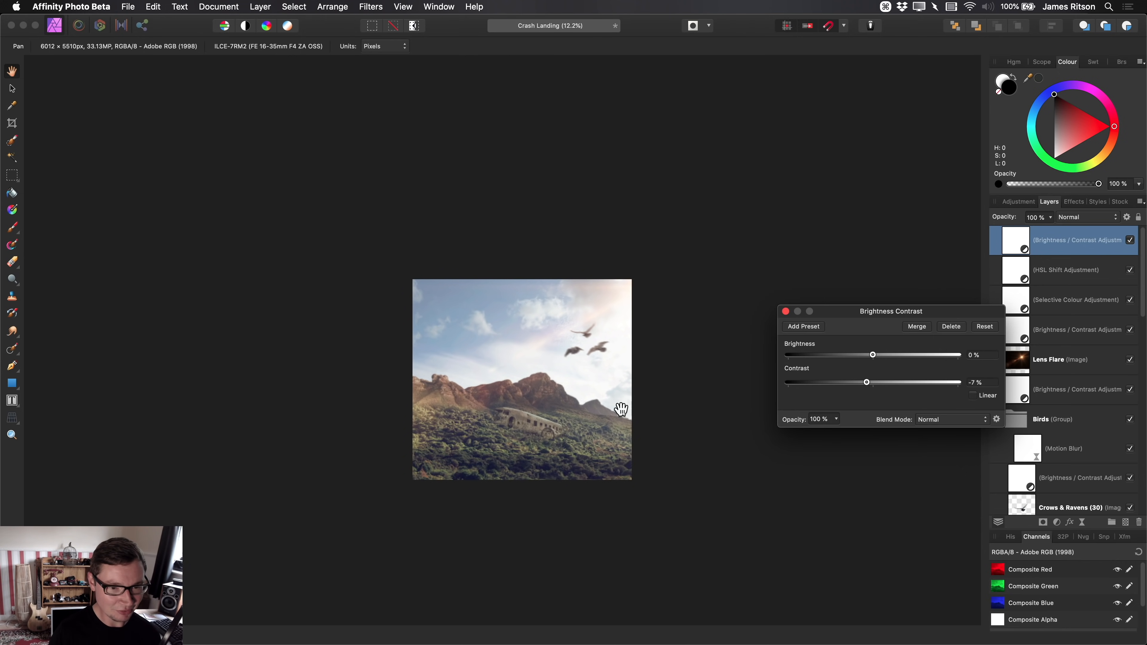
scroll(547, 418, up, 2)
scroll(534, 415, up, 2)
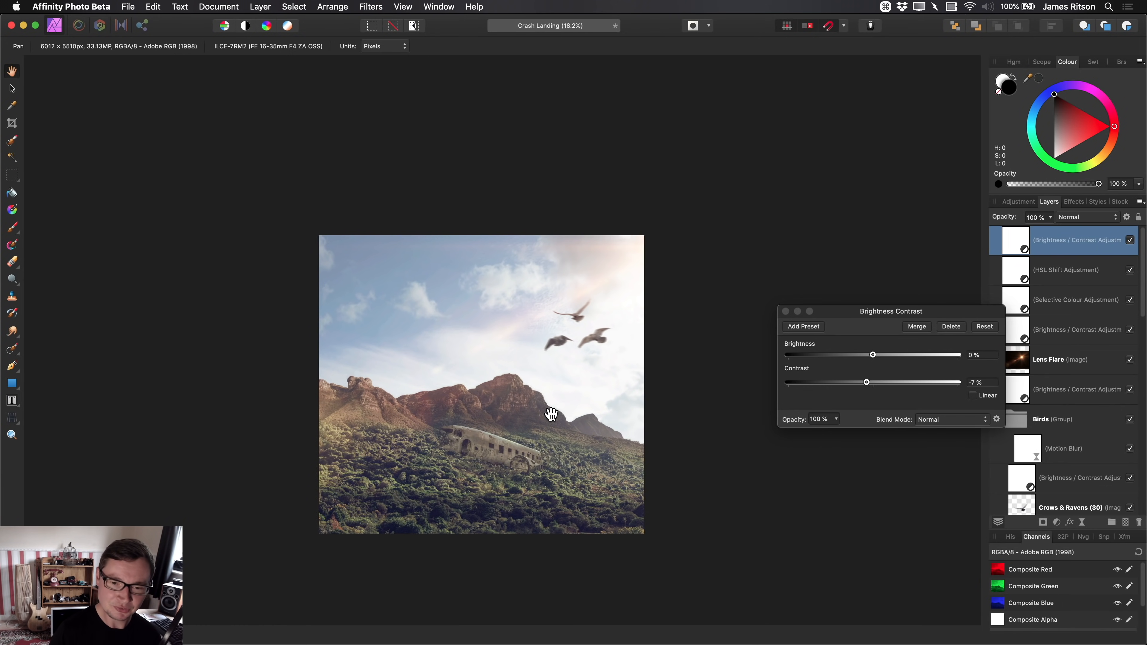
drag(867, 383, 852, 385)
scroll(581, 421, down, 2)
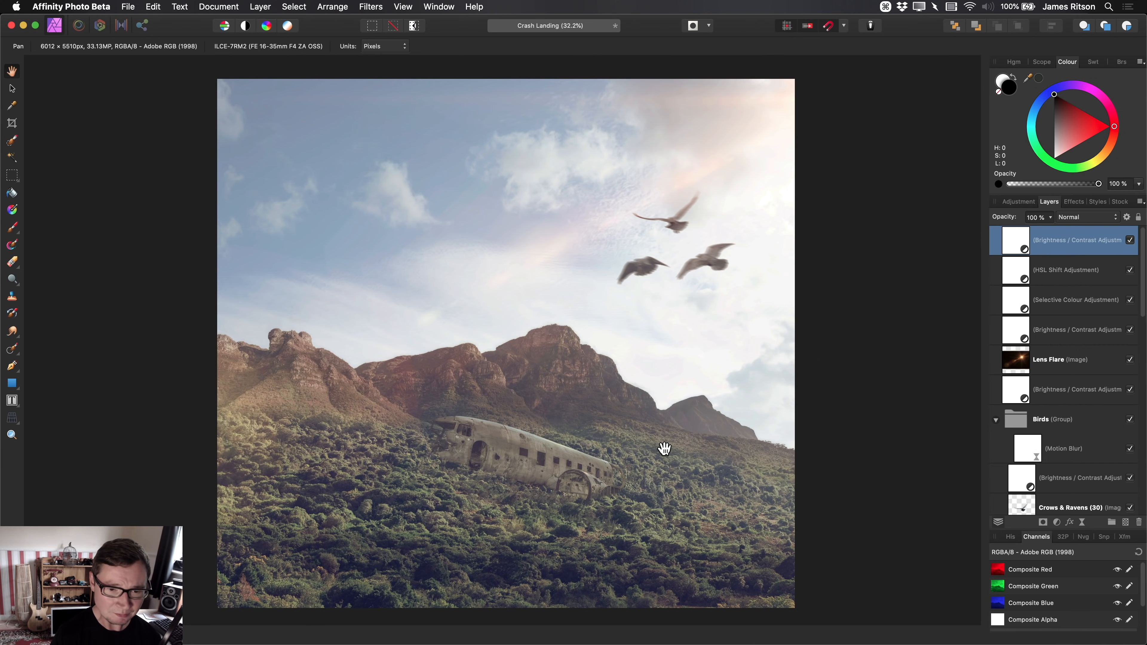
- Review the layer stack from the top adjustments down to the Sky 02 group and back, alongside the finished composite
scroll(1129, 321, down, 2)
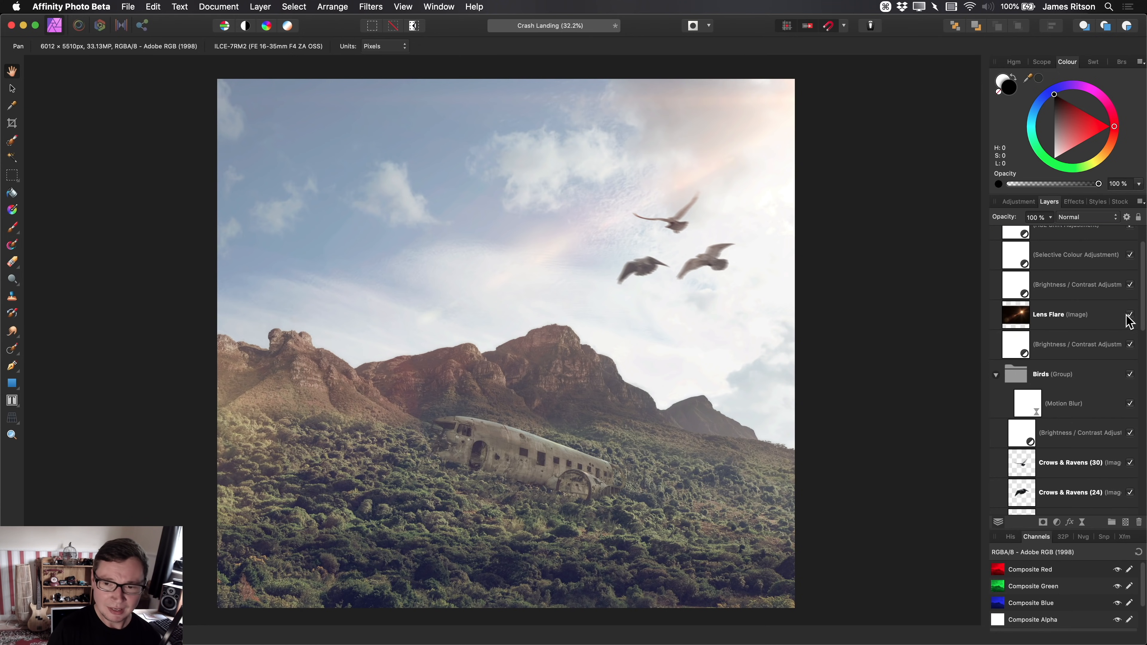
scroll(1041, 344, down, 6)
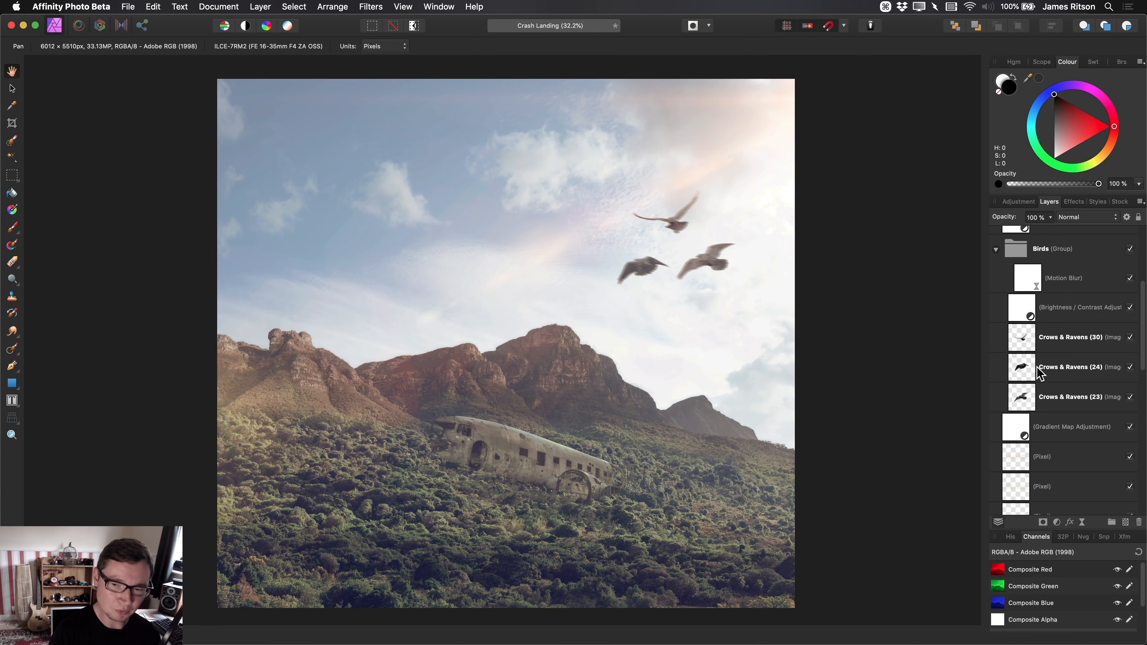
scroll(1062, 386, down, 10)
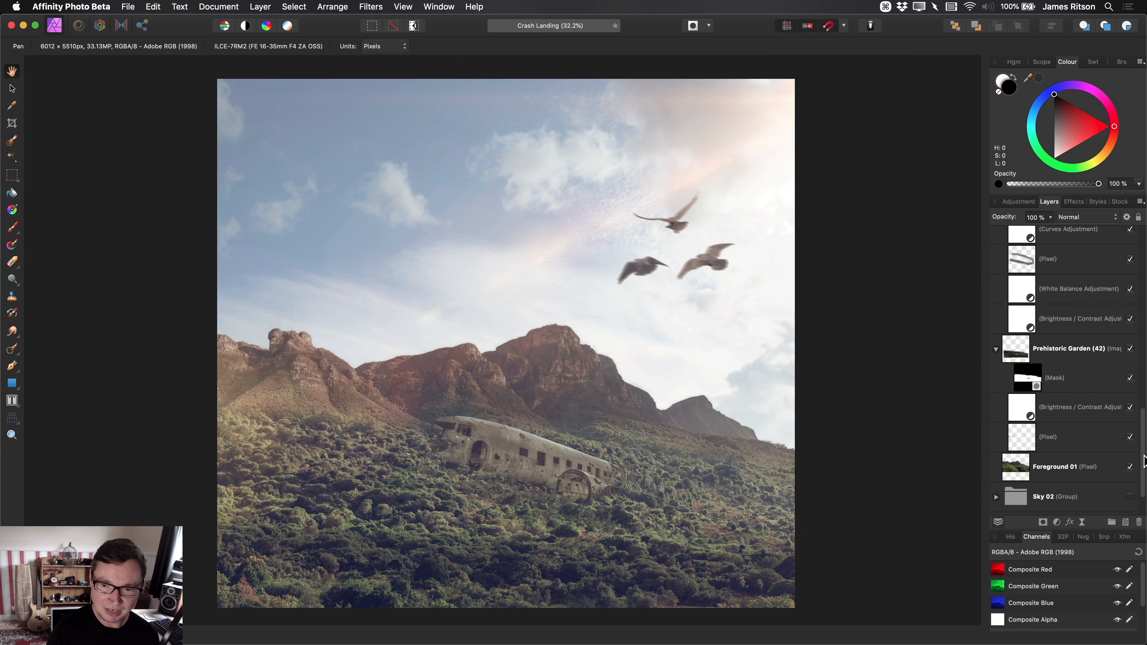
drag(1144, 416, 1142, 262)
drag(766, 353, 804, 359)
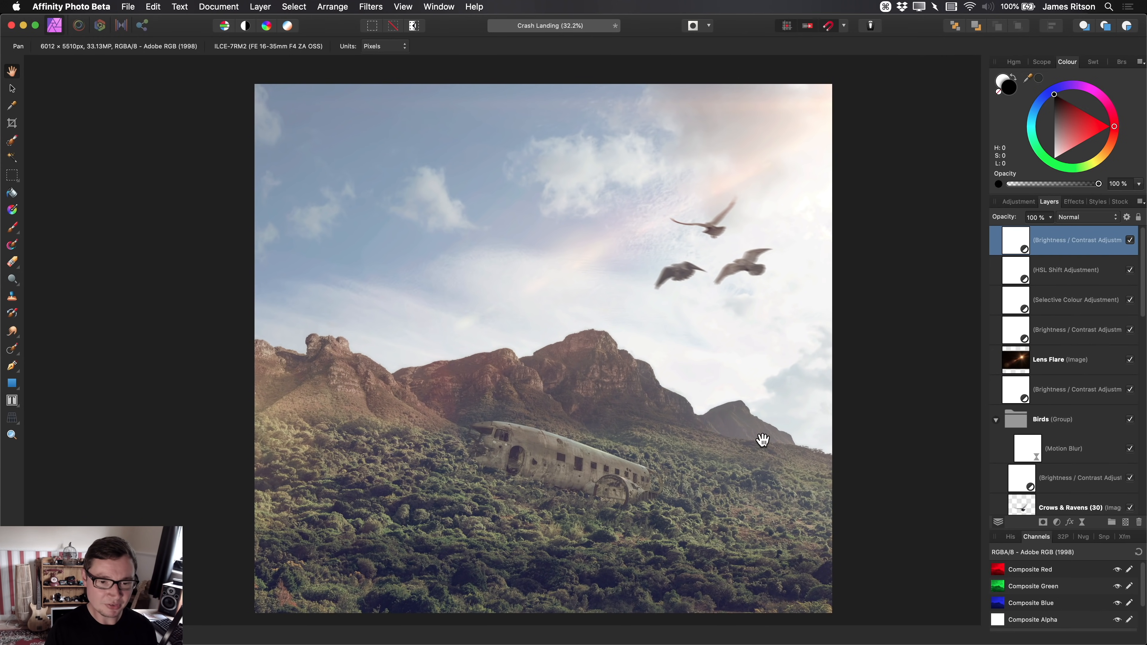